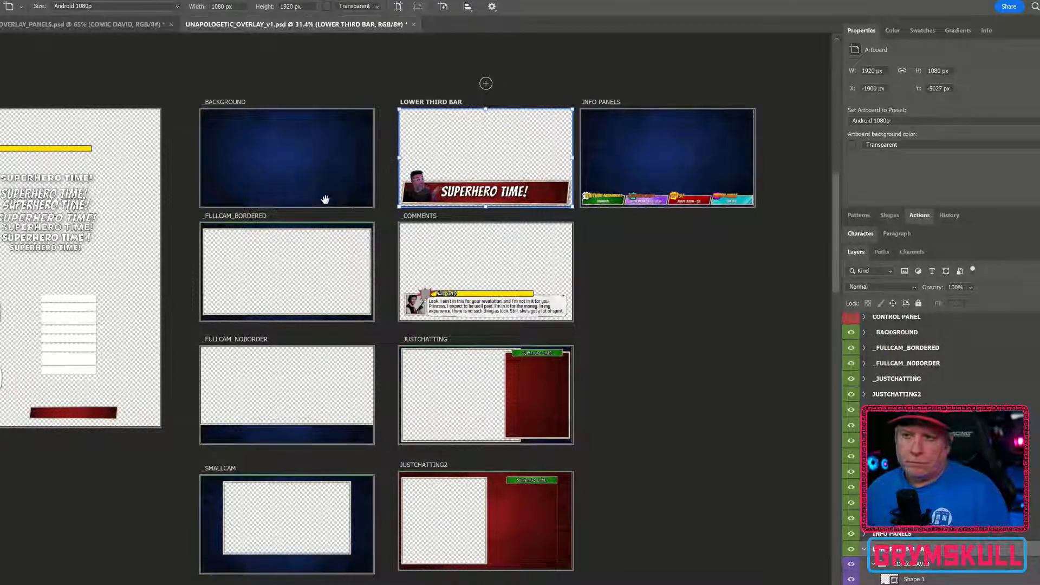
Examine the LOWER THIRD BAR artboard among the overlay artboards
{"action": "left_click_drag", "start_coordinate": [324, 200], "coordinate": [373, 207]}
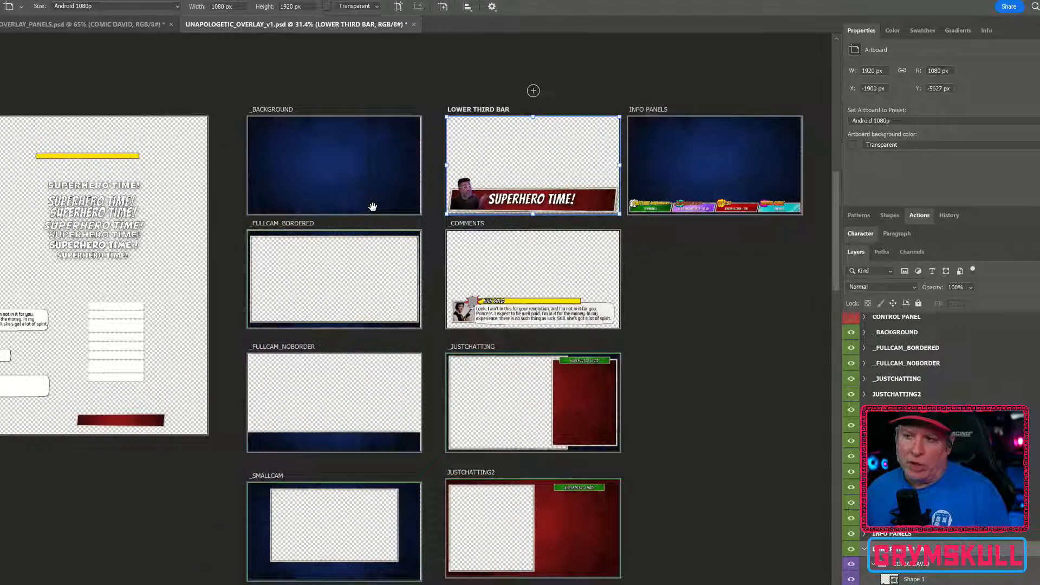
{"action": "scroll", "coordinate": [574, 277], "scroll_direction": "up", "scroll_amount": 6}
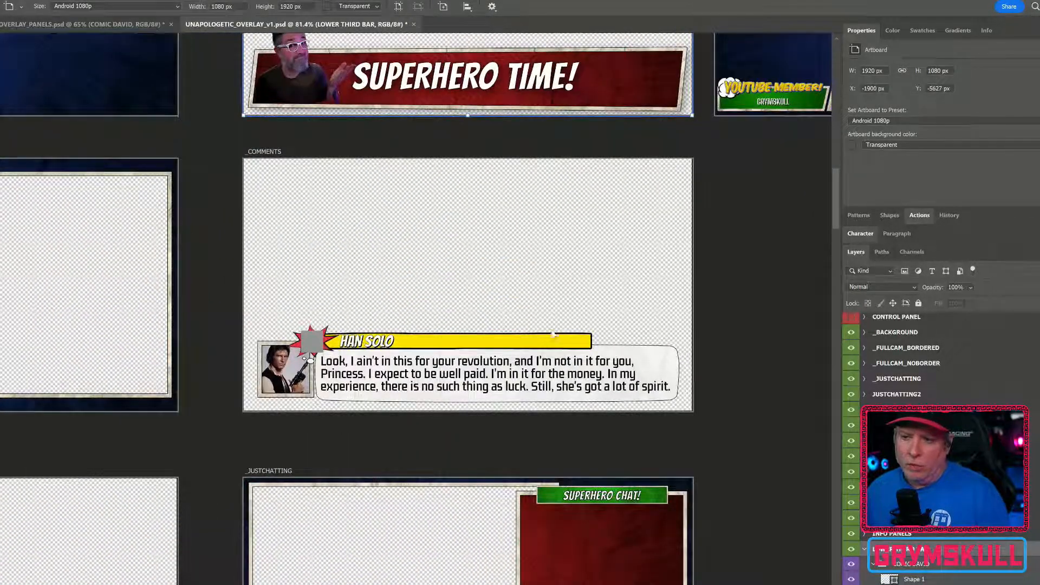
{"action": "left_click_drag", "start_coordinate": [553, 335], "coordinate": [555, 260]}
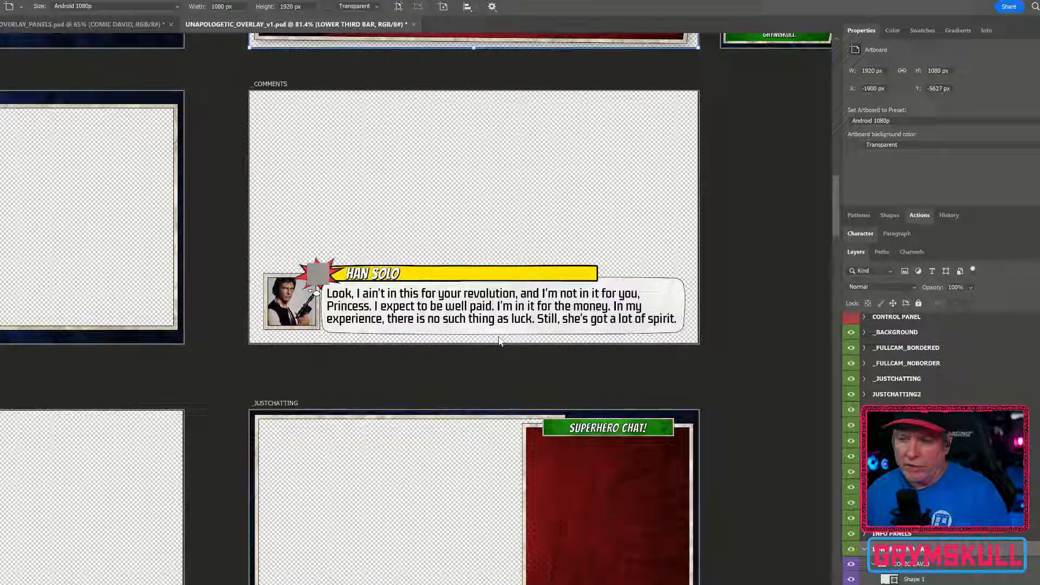
{"action": "scroll", "coordinate": [471, 290], "scroll_direction": "down", "scroll_amount": 2}
{"action": "scroll", "coordinate": [495, 262], "scroll_direction": "up", "scroll_amount": 5}
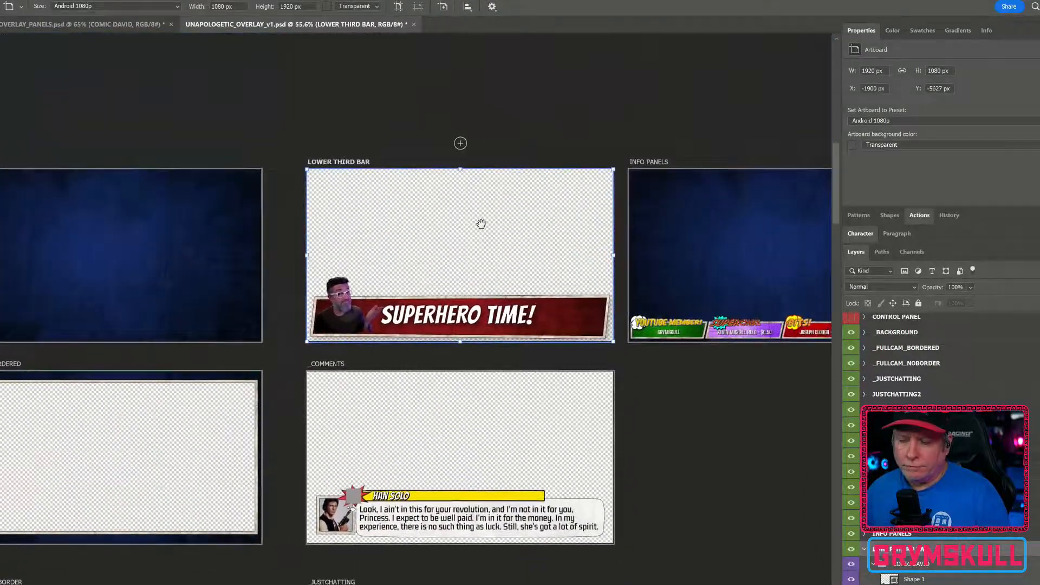
{"action": "scroll", "coordinate": [449, 311], "scroll_direction": "up", "scroll_amount": 2}
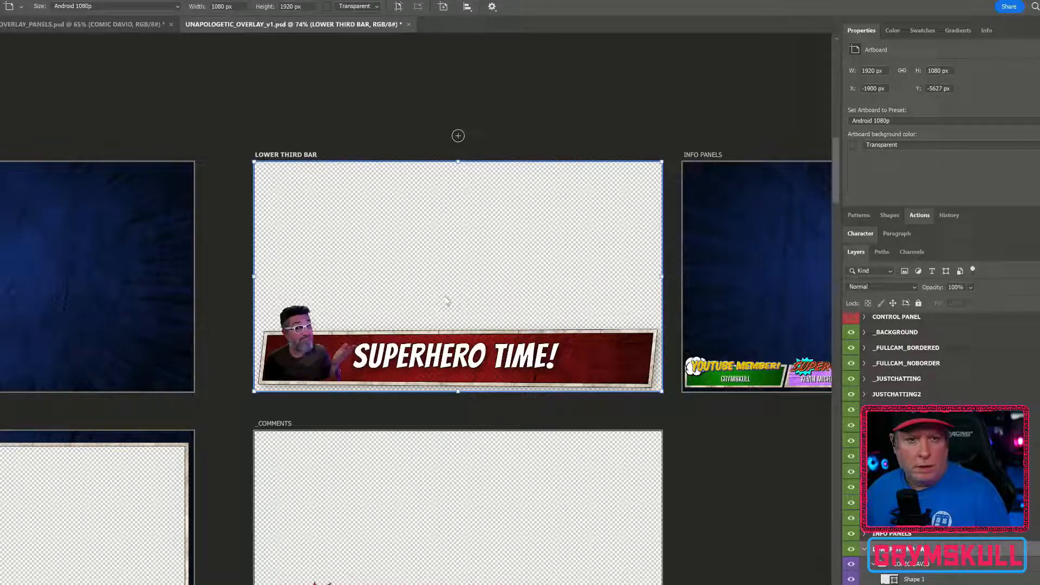
{"action": "scroll", "coordinate": [526, 287], "scroll_direction": "up", "scroll_amount": 3}
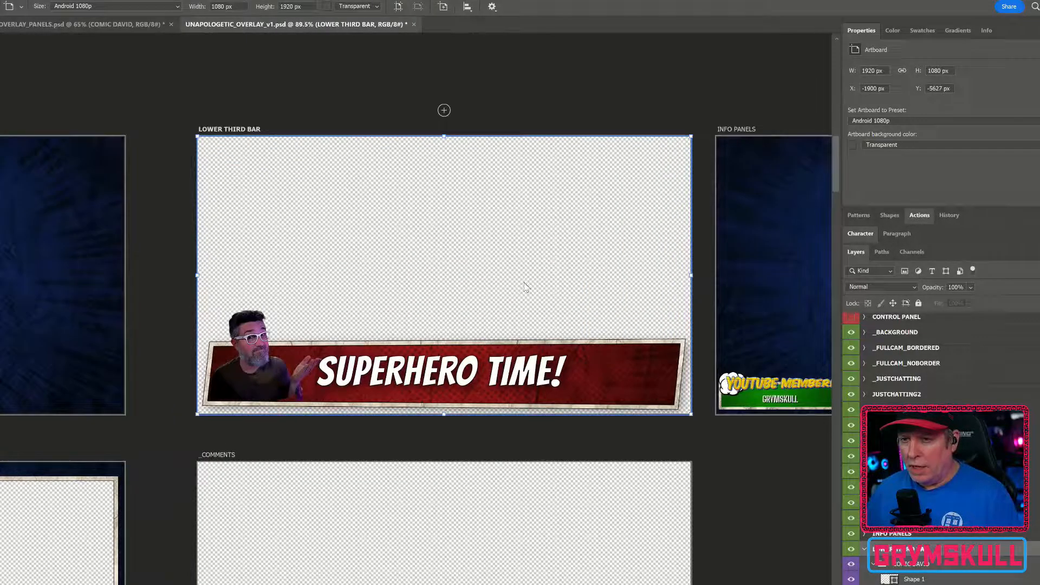
{"action": "left_click_drag", "start_coordinate": [525, 285], "coordinate": [523, 221]}
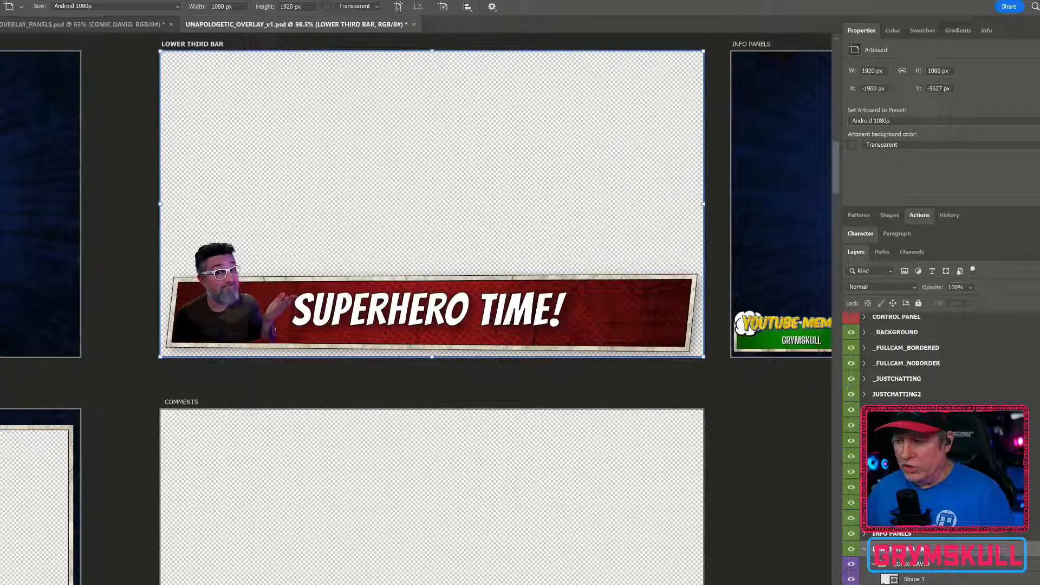
Hide the SUPERHERO TIME! copy text layer on the lower third bar
{"action": "key", "text": "v"}
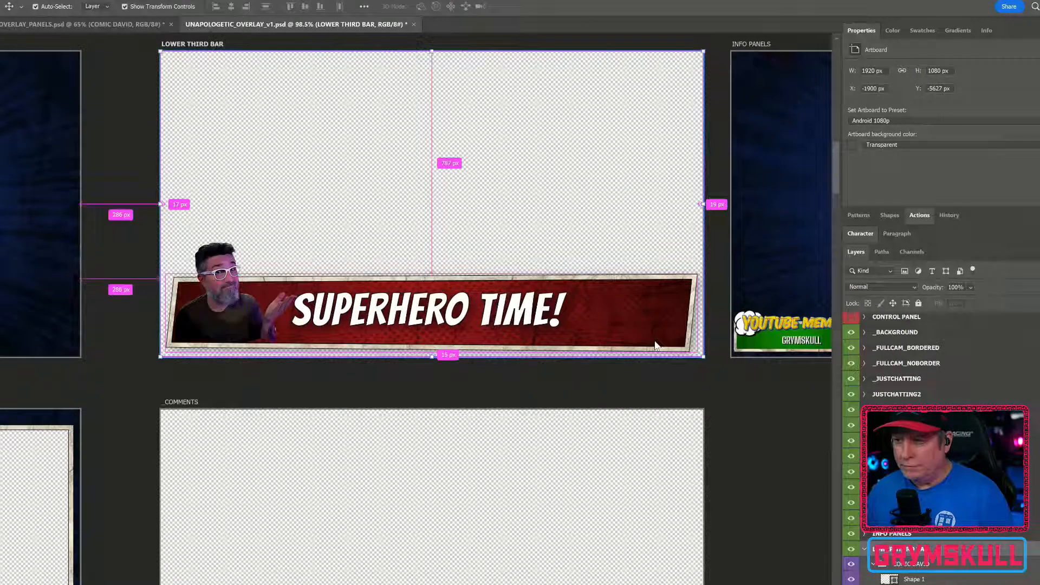
{"action": "left_click", "coordinate": [235, 293], "text": "ctrl"}
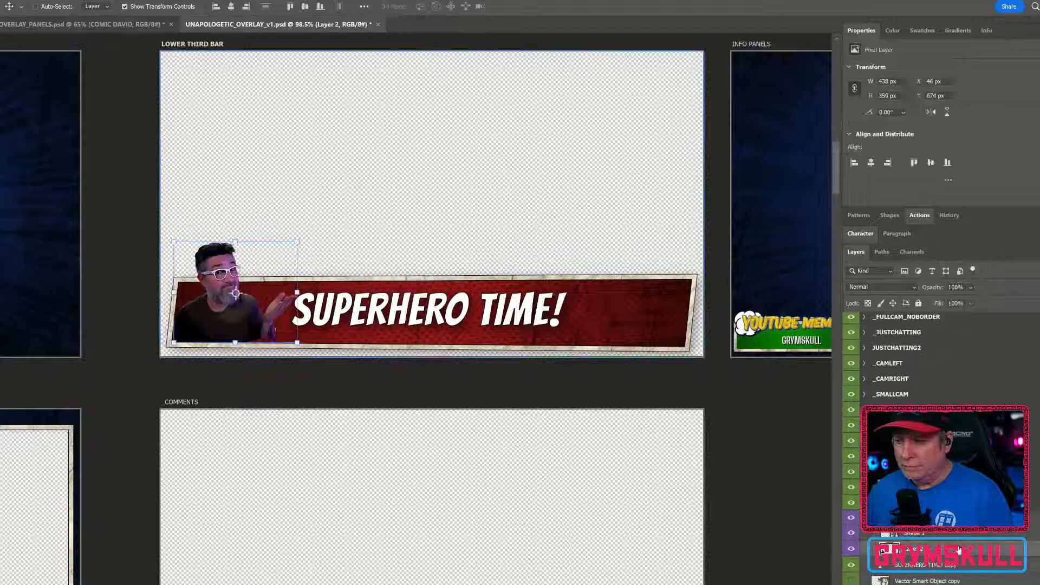
{"action": "scroll", "coordinate": [959, 544], "scroll_direction": "down", "scroll_amount": 1}
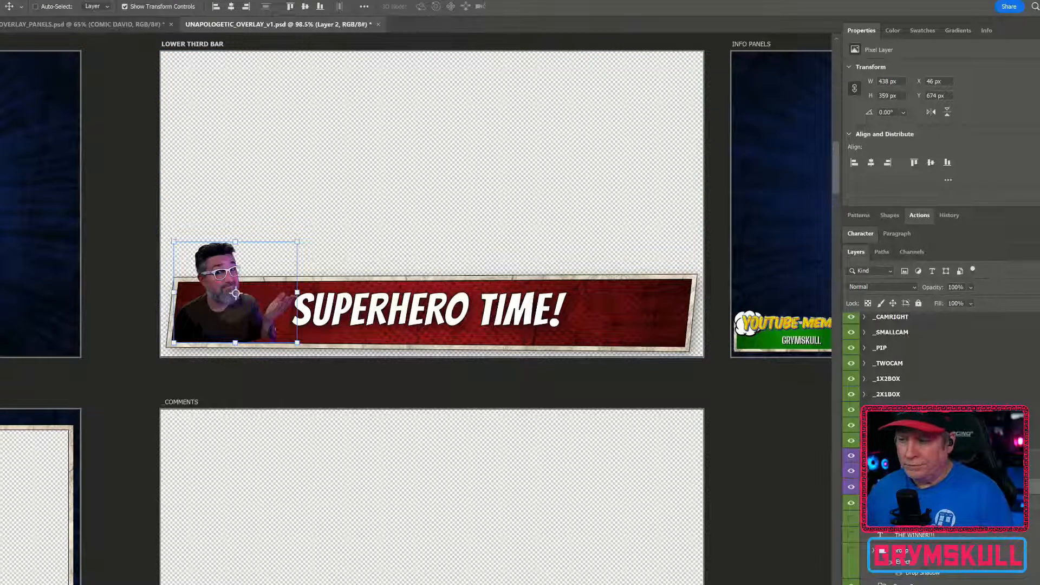
{"action": "scroll", "coordinate": [943, 433], "scroll_direction": "down", "scroll_amount": 4}
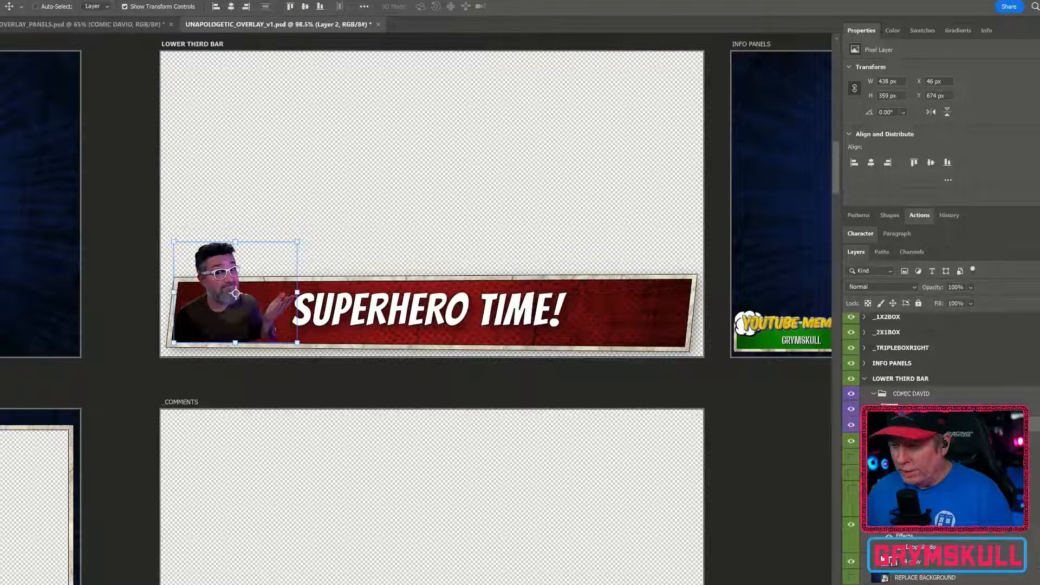
{"action": "scroll", "coordinate": [942, 487], "scroll_direction": "down", "scroll_amount": 1}
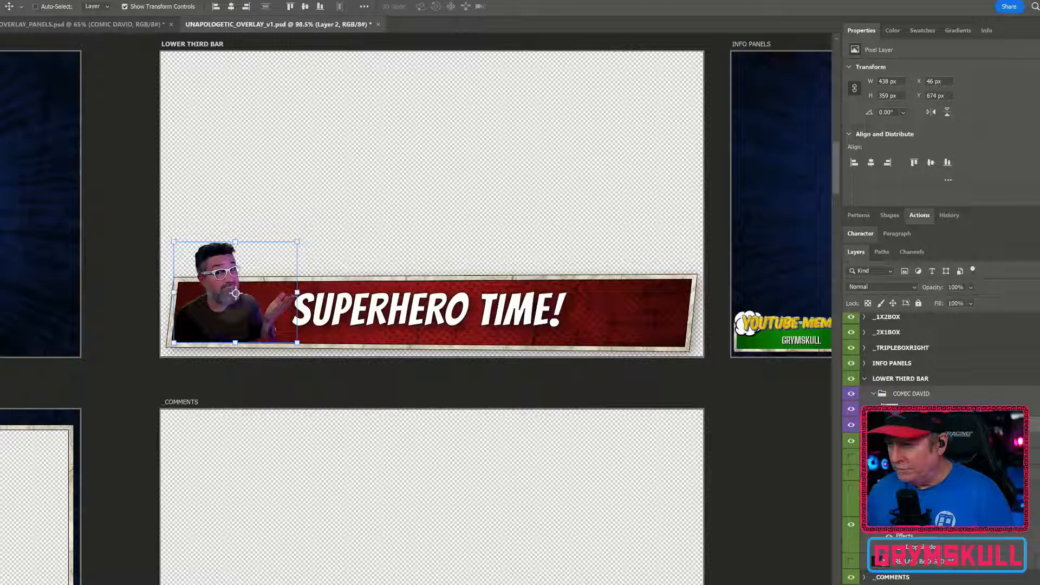
{"action": "left_click", "coordinate": [873, 394]}
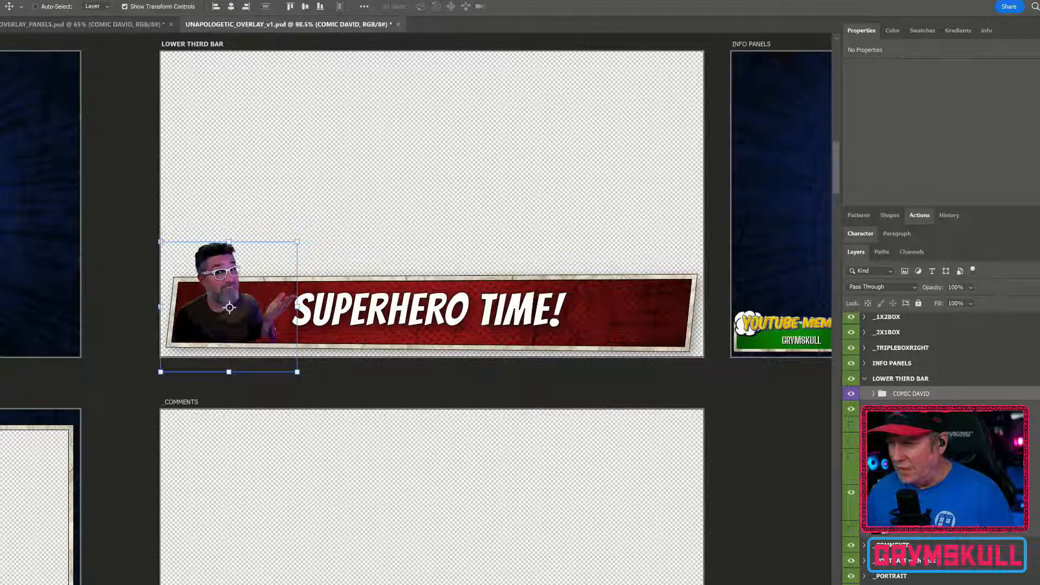
{"action": "left_click", "coordinate": [921, 410]}
{"action": "left_click", "coordinate": [850, 409]}
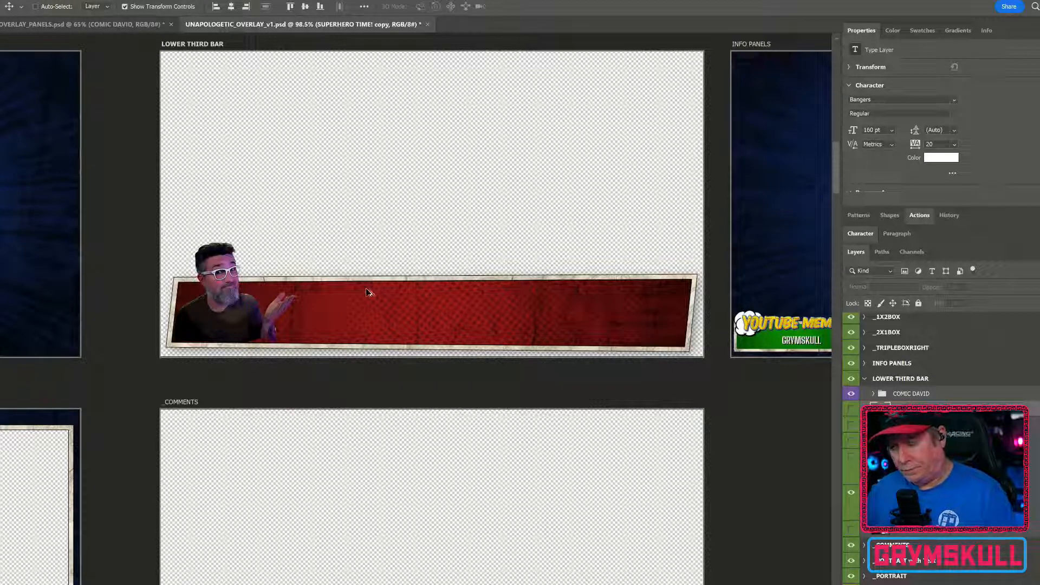
Inspect where the character cutout overlaps the bar's bottom border up close
{"action": "scroll", "coordinate": [345, 295], "scroll_direction": "up", "scroll_amount": 2}
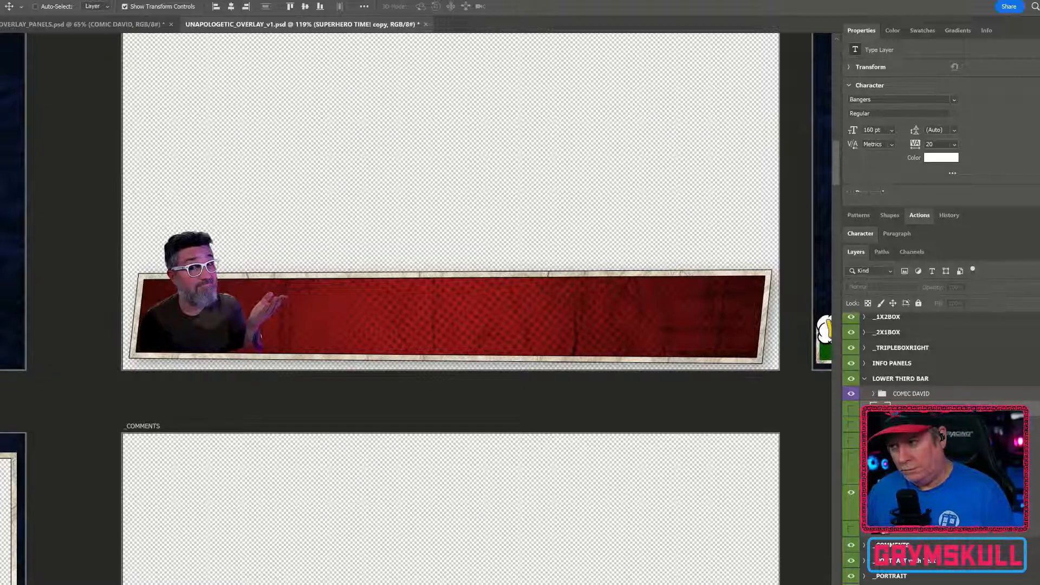
{"action": "right_click", "coordinate": [1033, 492]}
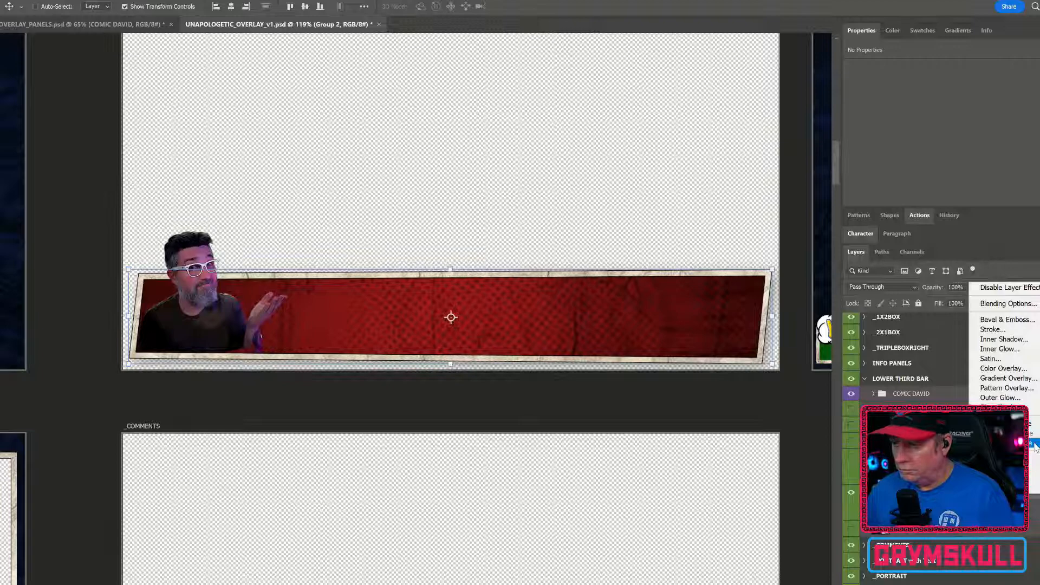
{"action": "left_click", "coordinate": [1032, 430]}
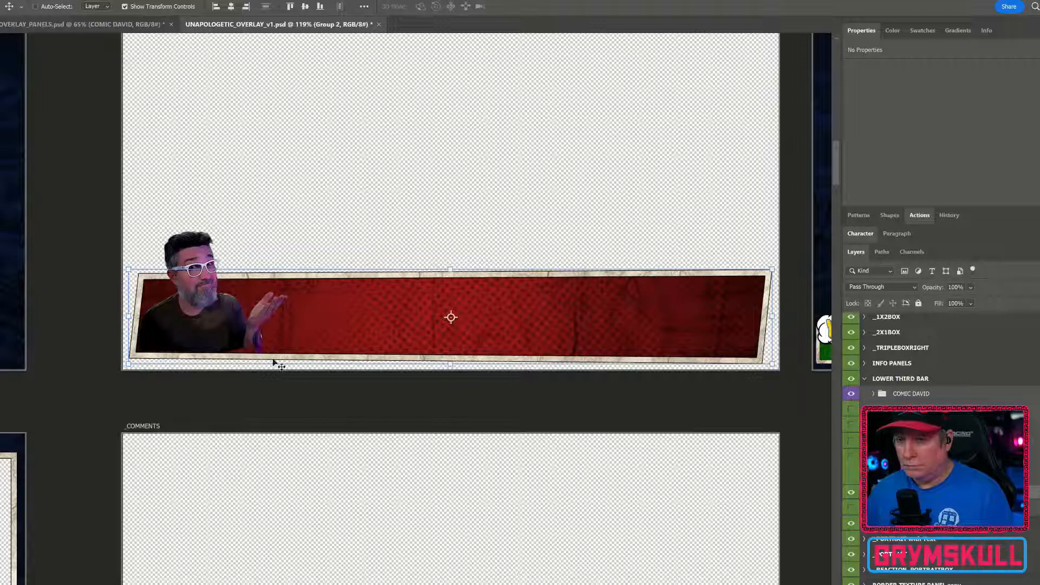
{"action": "scroll", "coordinate": [274, 349], "scroll_direction": "up", "scroll_amount": 4}
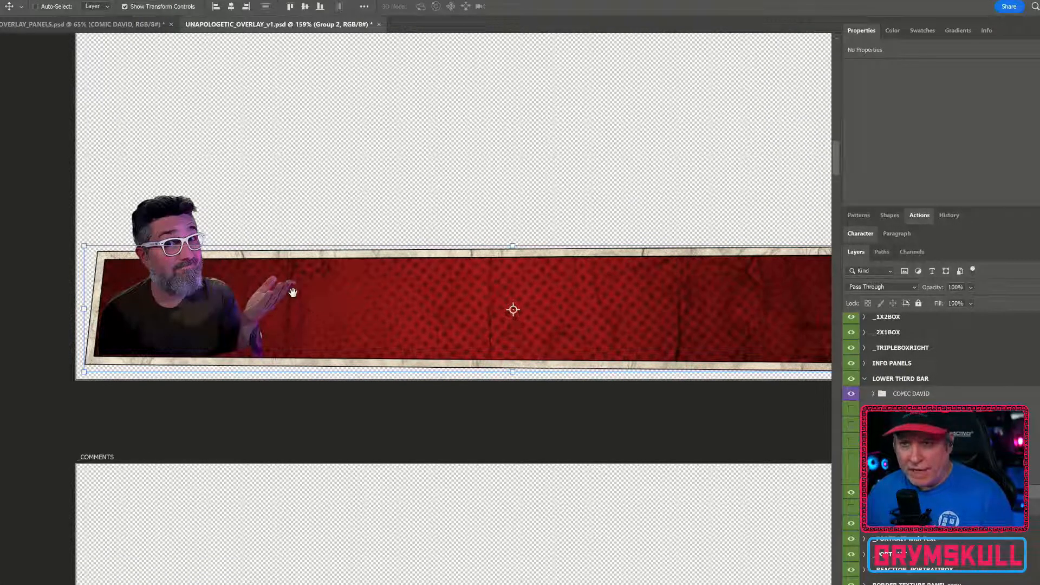
{"action": "scroll", "coordinate": [289, 294], "scroll_direction": "left", "scroll_amount": 3}
{"action": "scroll", "coordinate": [290, 294], "scroll_direction": "up", "scroll_amount": 1}
{"action": "scroll", "coordinate": [350, 314], "scroll_direction": "up", "scroll_amount": 5}
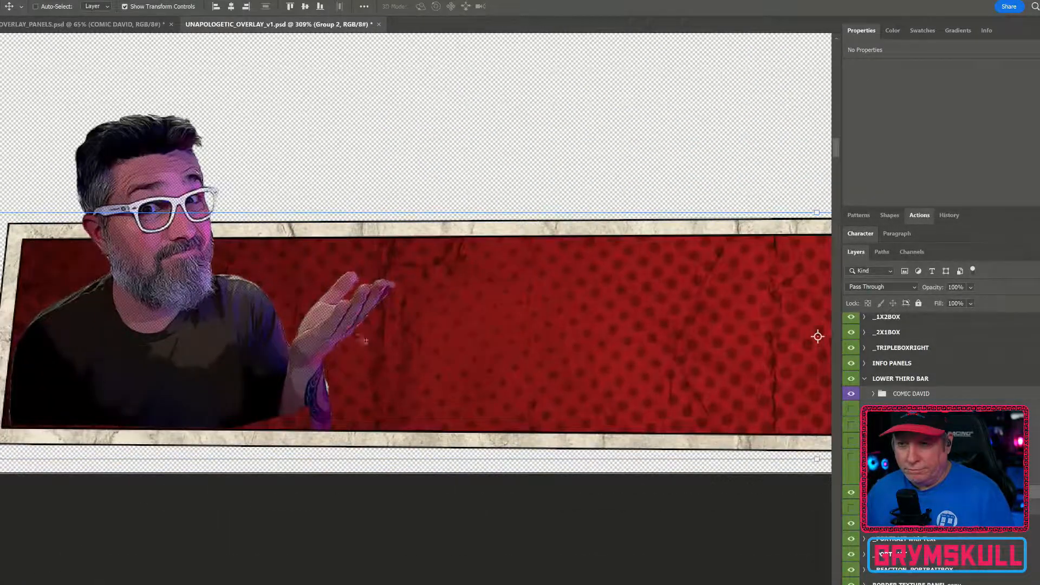
{"action": "left_click_drag", "start_coordinate": [409, 360], "coordinate": [495, 350]}
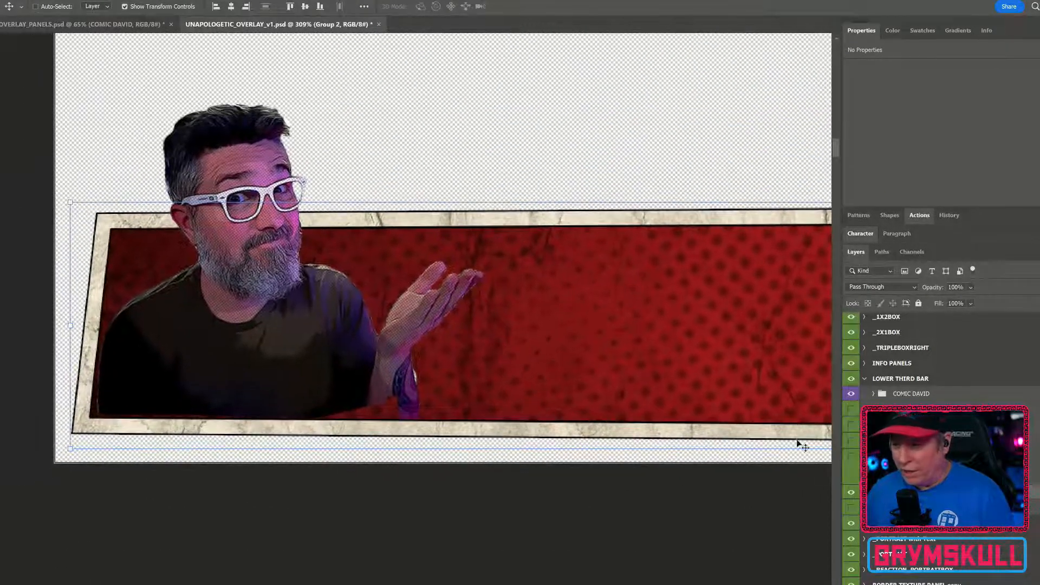
{"action": "scroll", "coordinate": [275, 279], "scroll_direction": "up", "scroll_amount": 1}
{"action": "scroll", "coordinate": [277, 282], "scroll_direction": "up", "scroll_amount": 3}
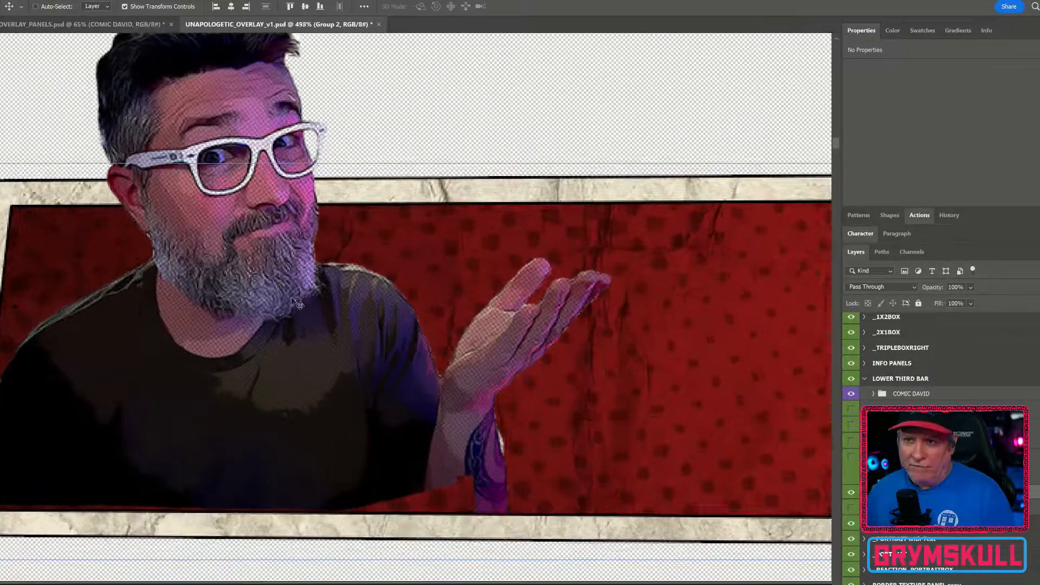
{"action": "scroll", "coordinate": [381, 359], "scroll_direction": "down", "scroll_amount": 1}
{"action": "scroll", "coordinate": [372, 355], "scroll_direction": "down", "scroll_amount": 1}
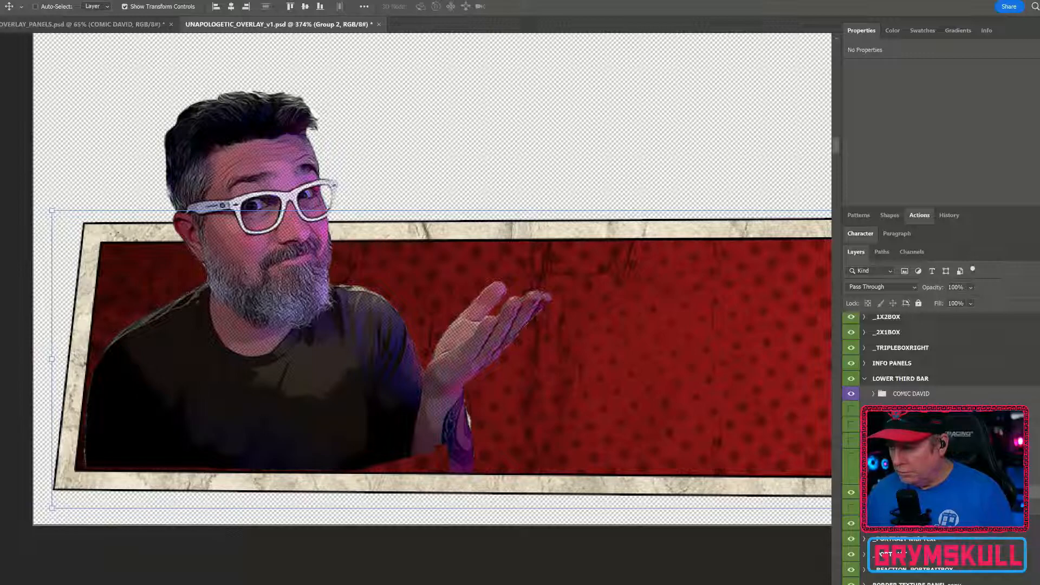
Edit the COMIC DAVID group's Shape 1 mask path, moving its anchors to follow the bar's inner bottom border
{"action": "left_click", "coordinate": [920, 508]}
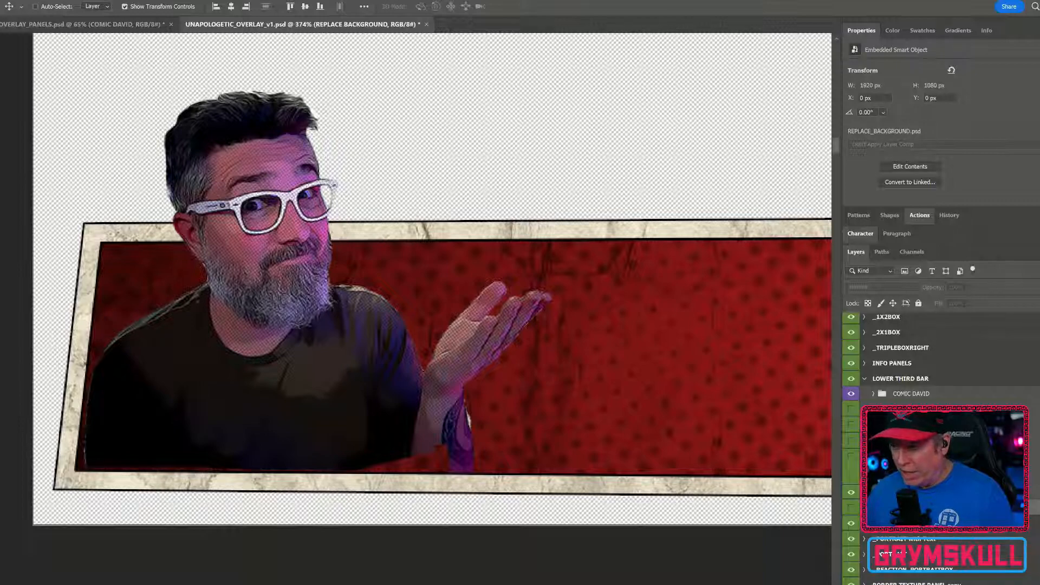
{"action": "left_click", "coordinate": [874, 395]}
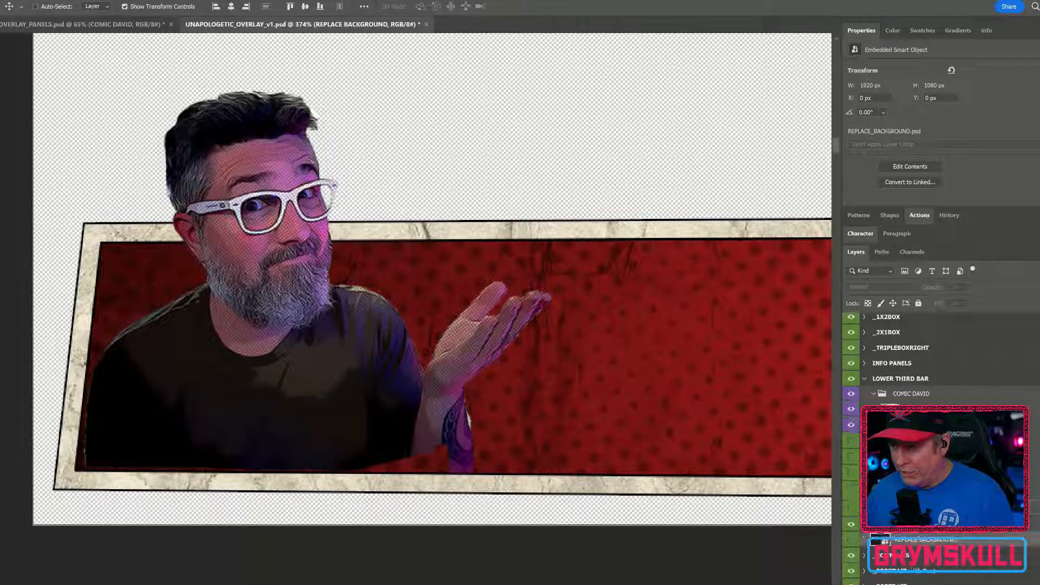
{"action": "left_click", "coordinate": [891, 410]}
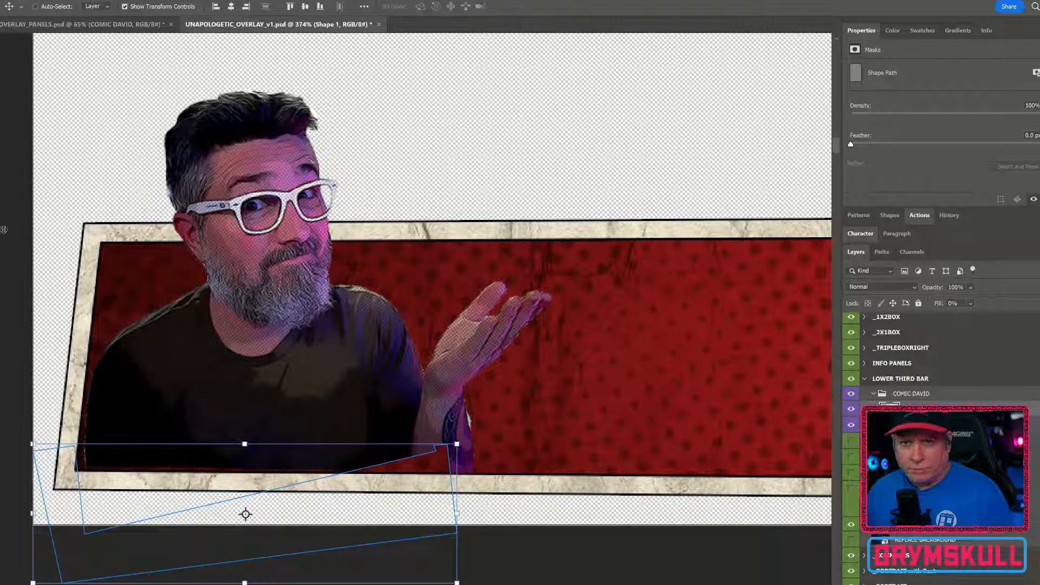
{"action": "key", "text": "p"}
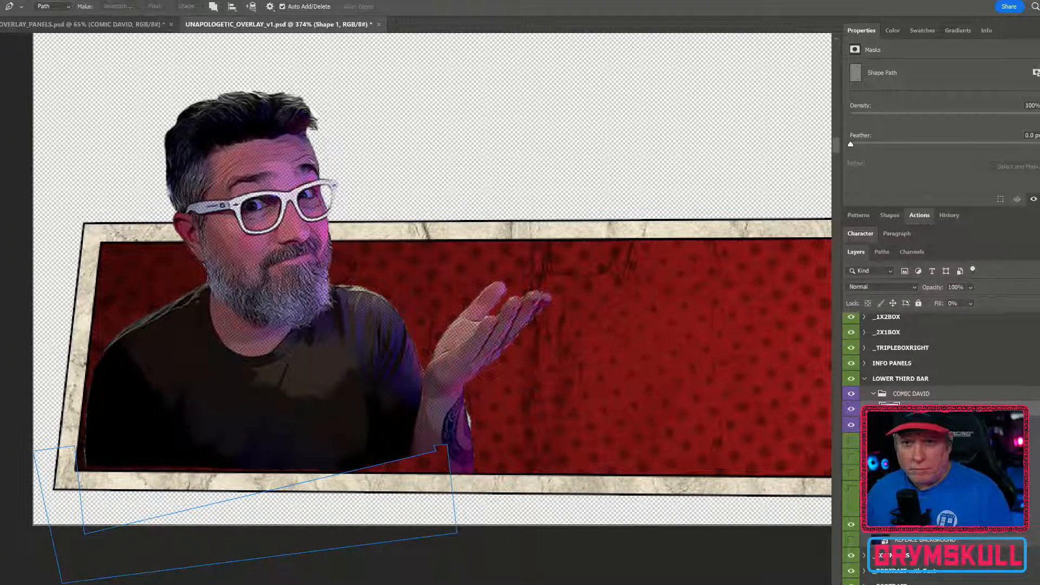
{"action": "key", "text": "a"}
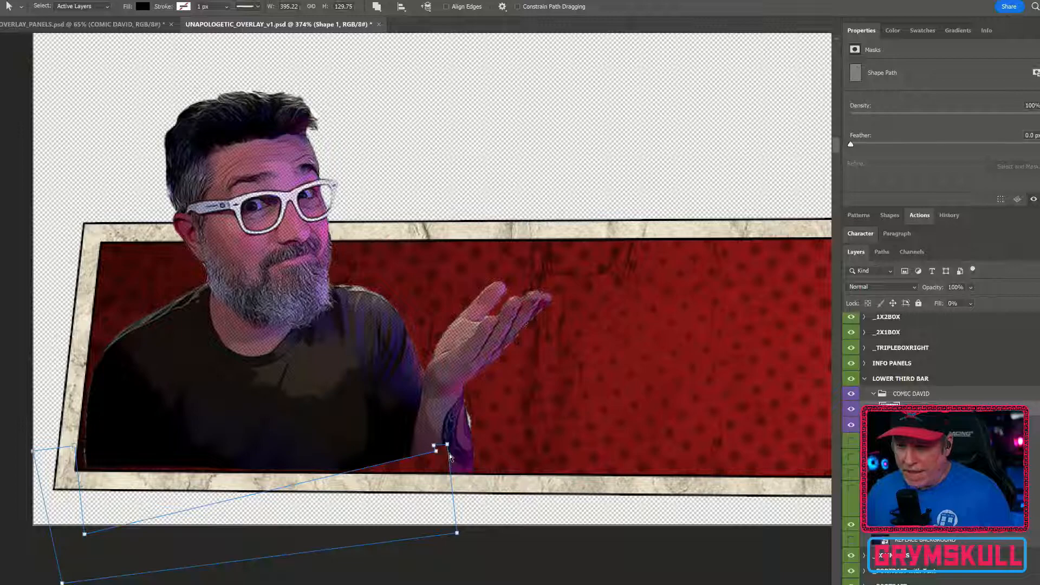
{"action": "left_click_drag", "start_coordinate": [434, 446], "coordinate": [435, 451]}
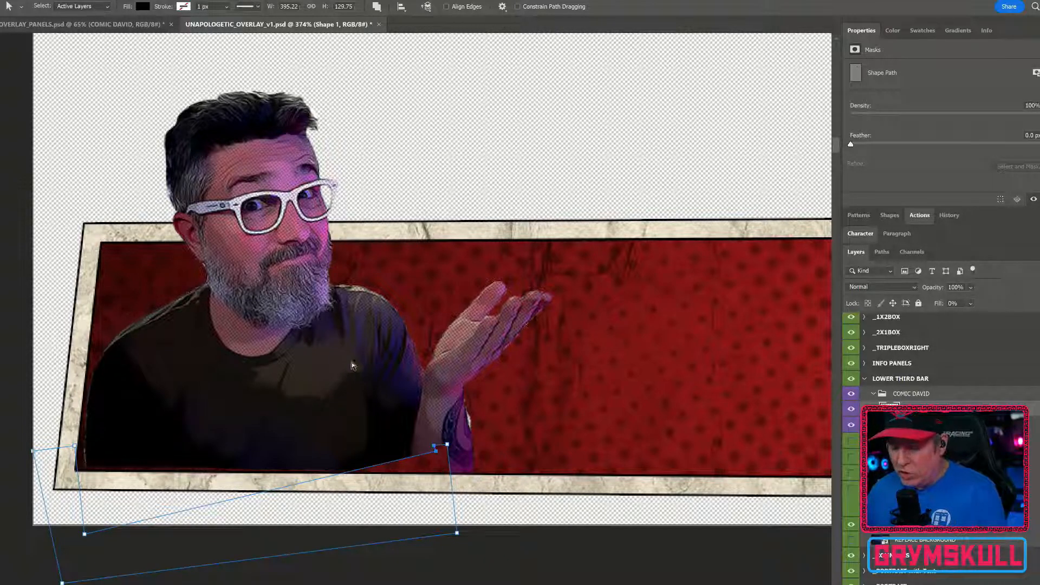
{"action": "key", "text": "p"}
{"action": "left_click", "coordinate": [435, 448]}
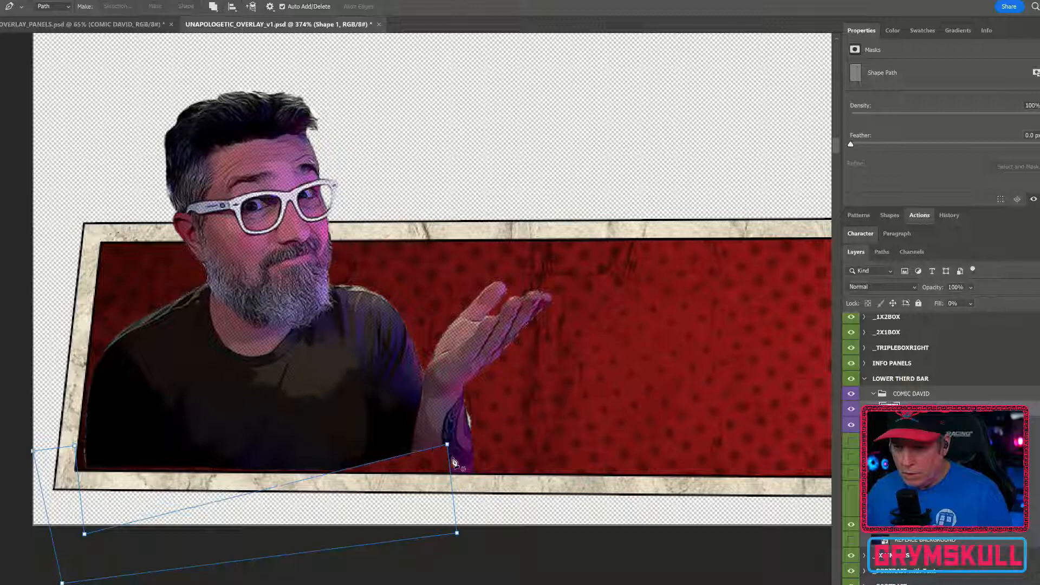
{"action": "key", "text": "v"}
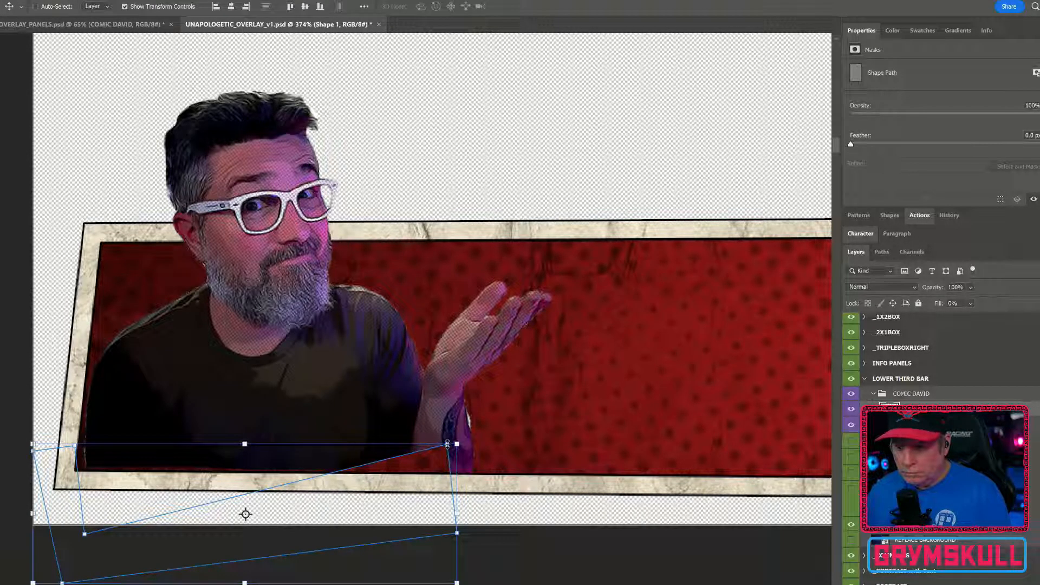
{"action": "key", "text": "p"}
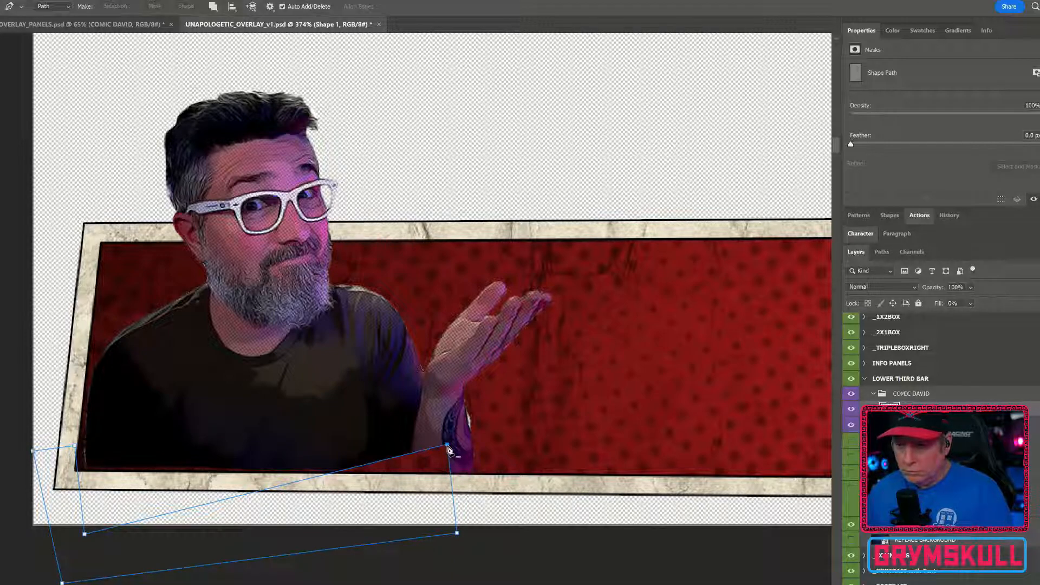
{"action": "left_click_drag", "start_coordinate": [448, 451], "coordinate": [475, 474]}
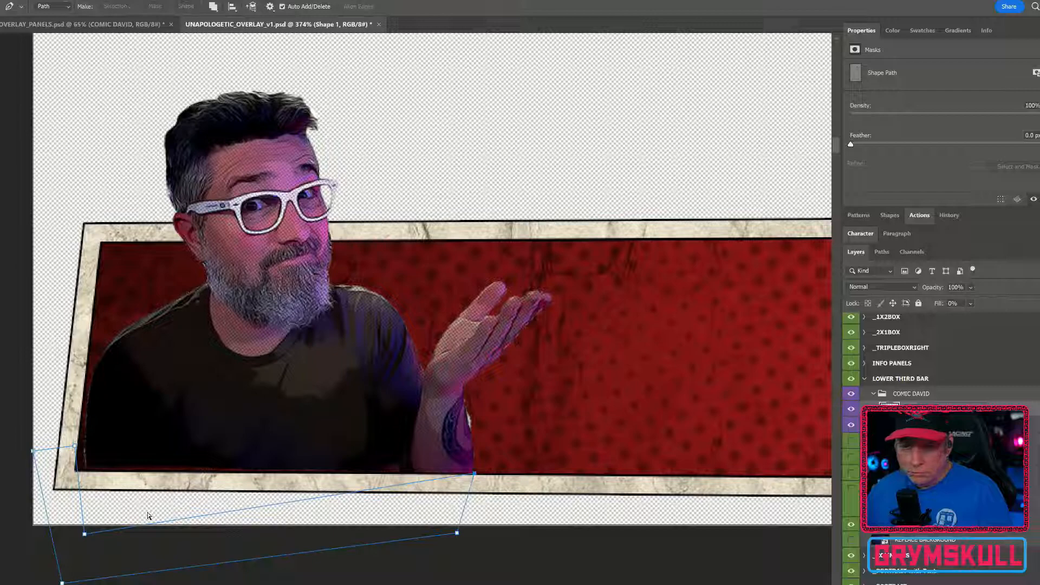
{"action": "left_click_drag", "start_coordinate": [85, 533], "coordinate": [80, 470]}
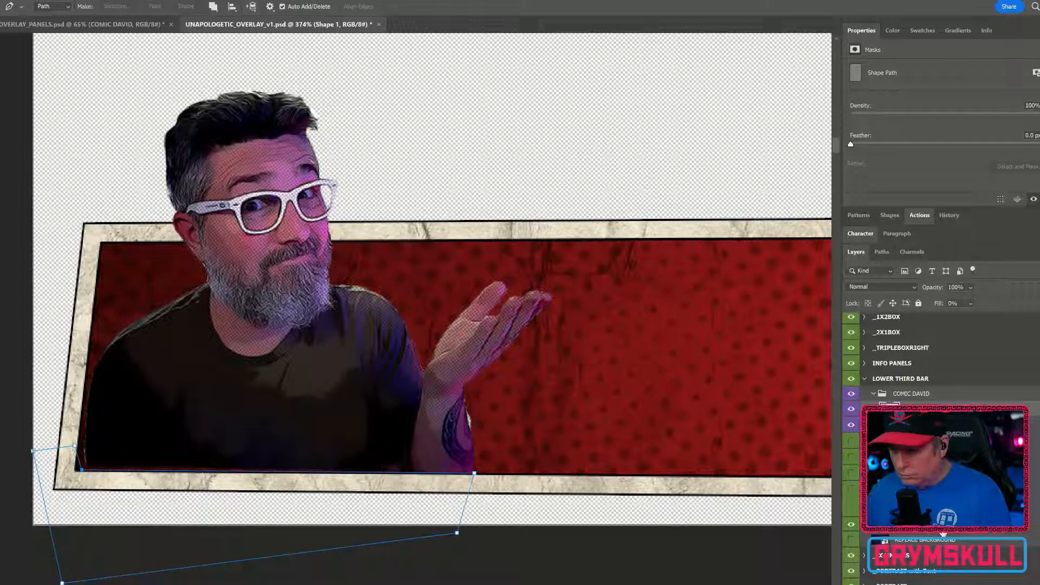
Select Layer 2 and move the character cutout slightly downward
{"action": "left_click", "coordinate": [916, 425]}
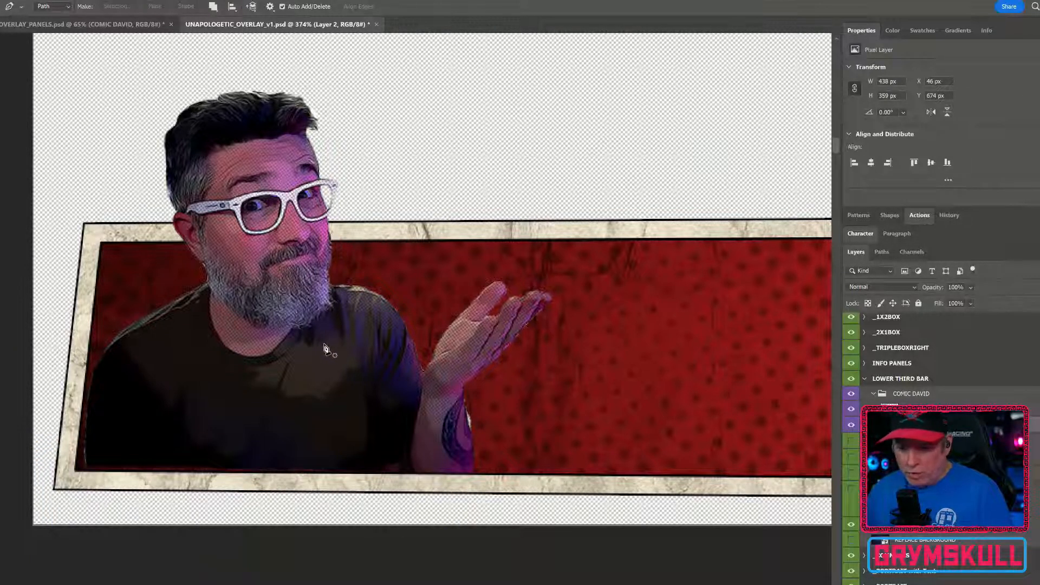
{"action": "key", "text": "v"}
{"action": "left_click_drag", "start_coordinate": [321, 331], "coordinate": [318, 345]}
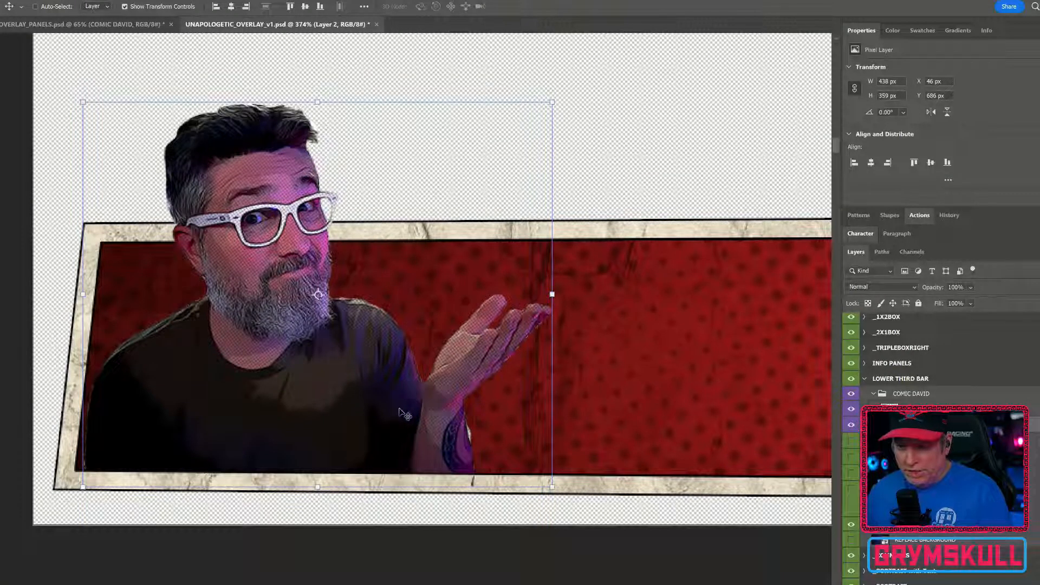
Adjust the Shape 1 mask path anchors at the cutout's bottom corners to sit on the bar's inner bottom border
{"action": "scroll", "coordinate": [441, 423], "scroll_direction": "up", "scroll_amount": 3}
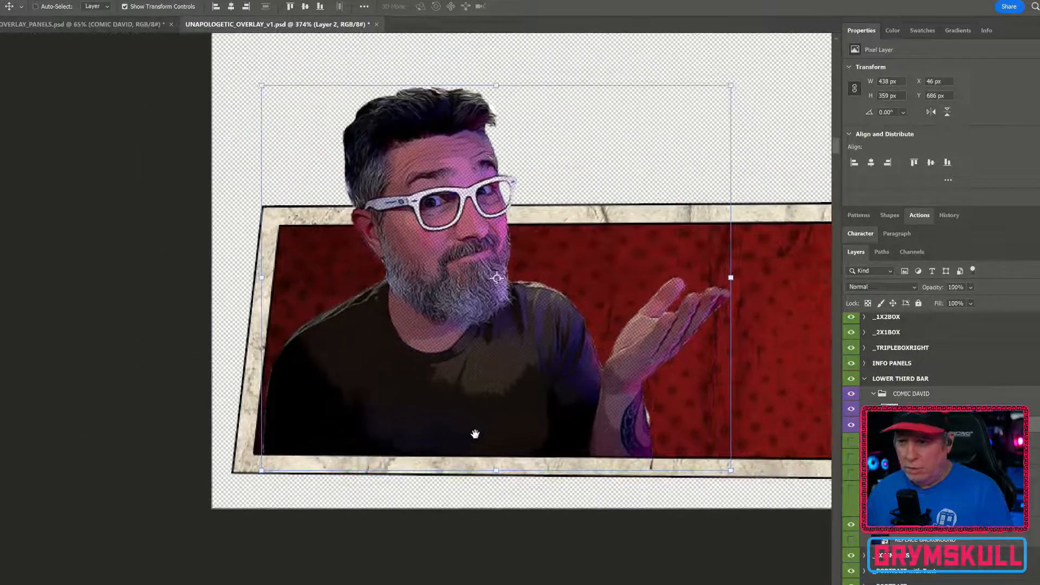
{"action": "scroll", "coordinate": [477, 436], "scroll_direction": "up", "scroll_amount": 3}
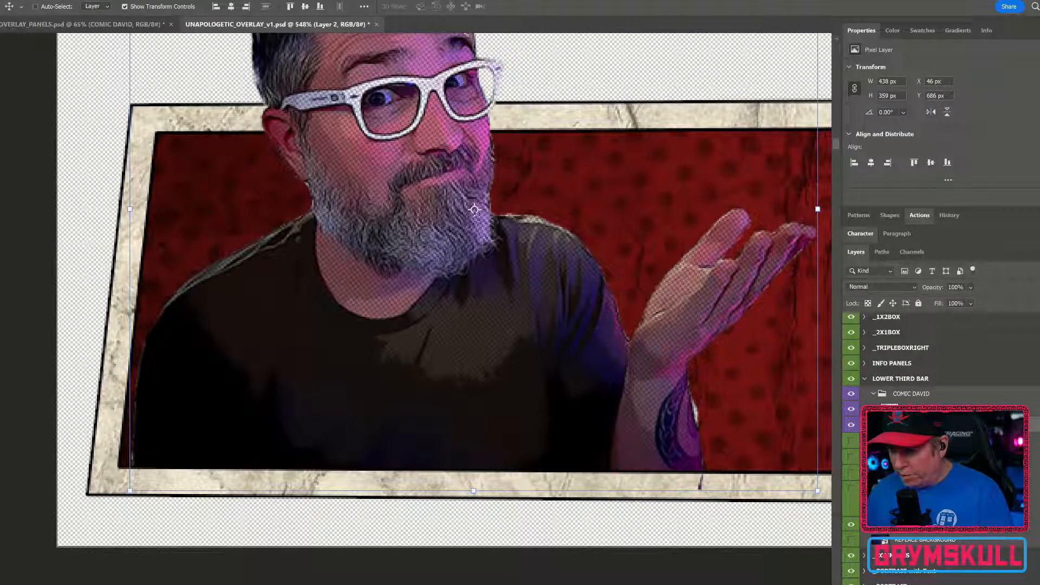
{"action": "left_click", "coordinate": [918, 409]}
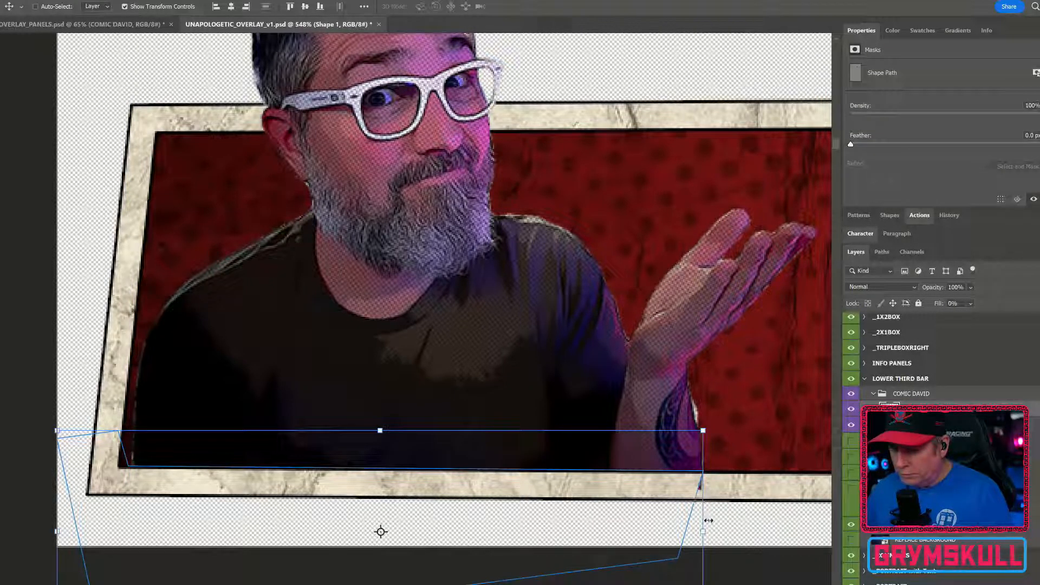
{"action": "key", "text": "ctrl"}
{"action": "left_click_drag", "start_coordinate": [678, 562], "coordinate": [723, 557]}
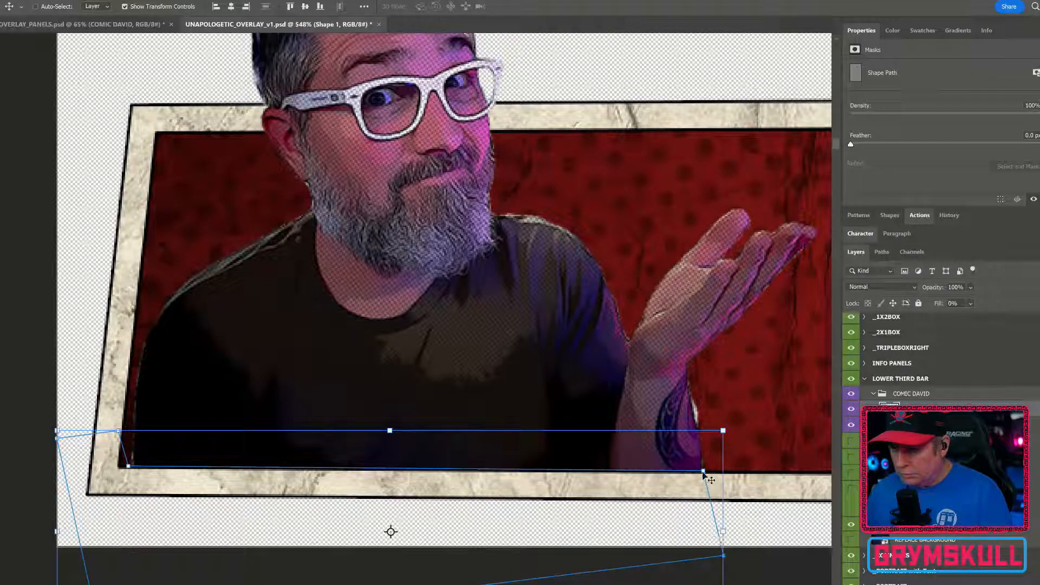
{"action": "mouse_move", "coordinate": [703, 474]}
{"action": "left_mouse_down"}
{"action": "mouse_move", "coordinate": [694, 474]}
{"action": "mouse_move", "coordinate": [714, 470]}
{"action": "left_mouse_up"}
{"action": "key", "text": "ctrl"}
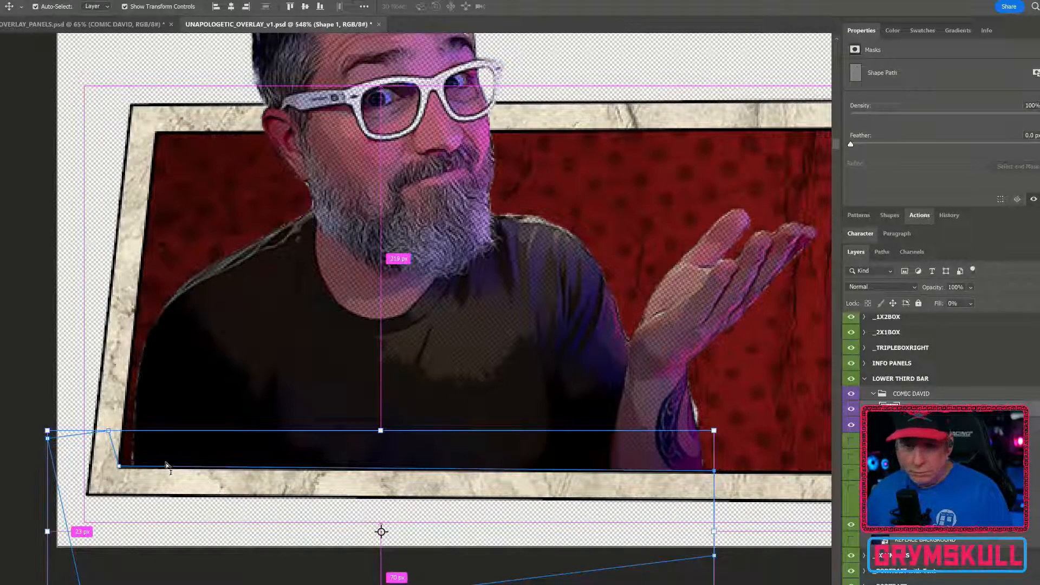
{"action": "left_click_drag", "start_coordinate": [112, 467], "coordinate": [123, 463]}
{"action": "scroll", "coordinate": [276, 412], "scroll_direction": "down", "scroll_amount": 1}
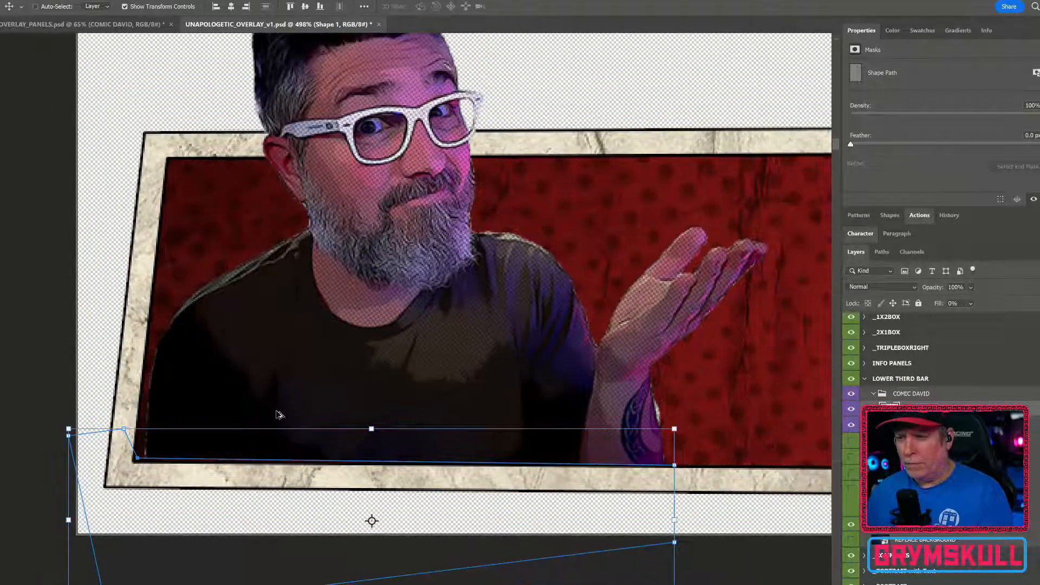
{"action": "scroll", "coordinate": [277, 414], "scroll_direction": "down", "scroll_amount": 2}
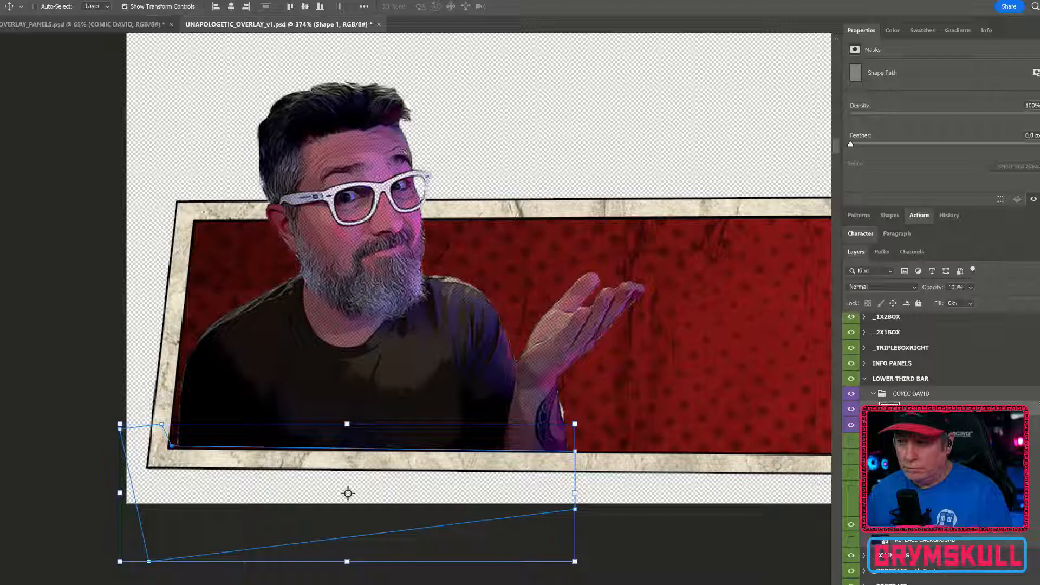
Add a Drop Shadow layer style to the COMIC DAVID group
{"action": "double_click", "coordinate": [953, 394]}
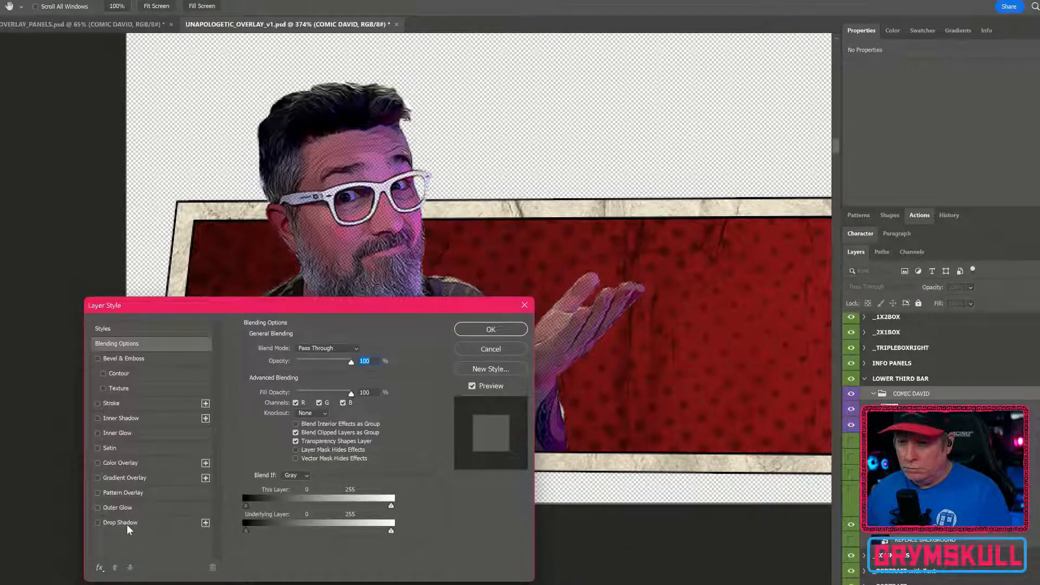
{"action": "left_click", "coordinate": [121, 522]}
{"action": "left_click", "coordinate": [486, 330]}
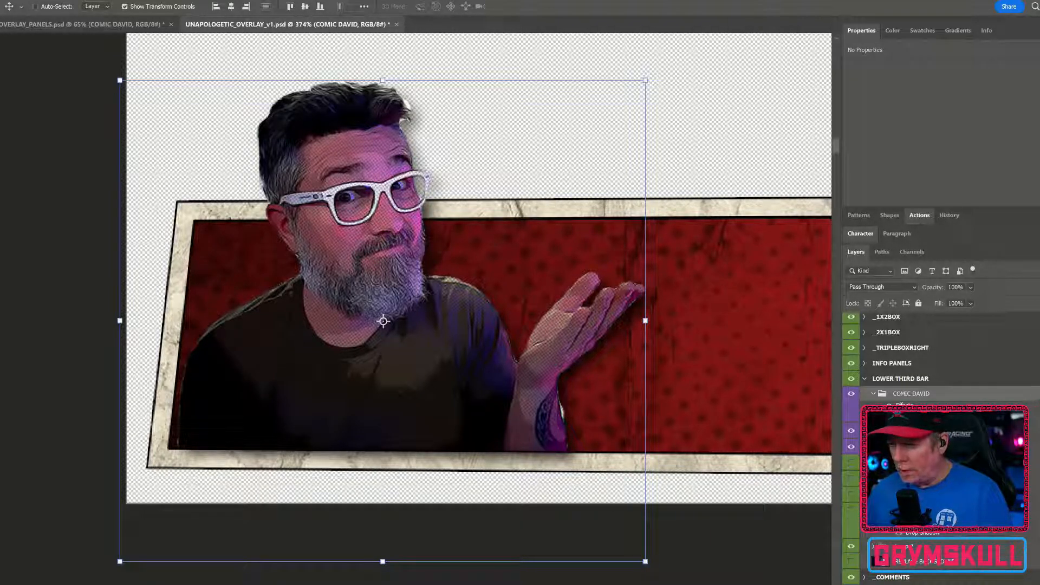
Move the drop shadow effect from the COMIC DAVID group onto Layer 2 and reposition it in the Layer Style dialog
{"action": "right_click", "coordinate": [1028, 399]}
{"action": "left_click", "coordinate": [1029, 342]}
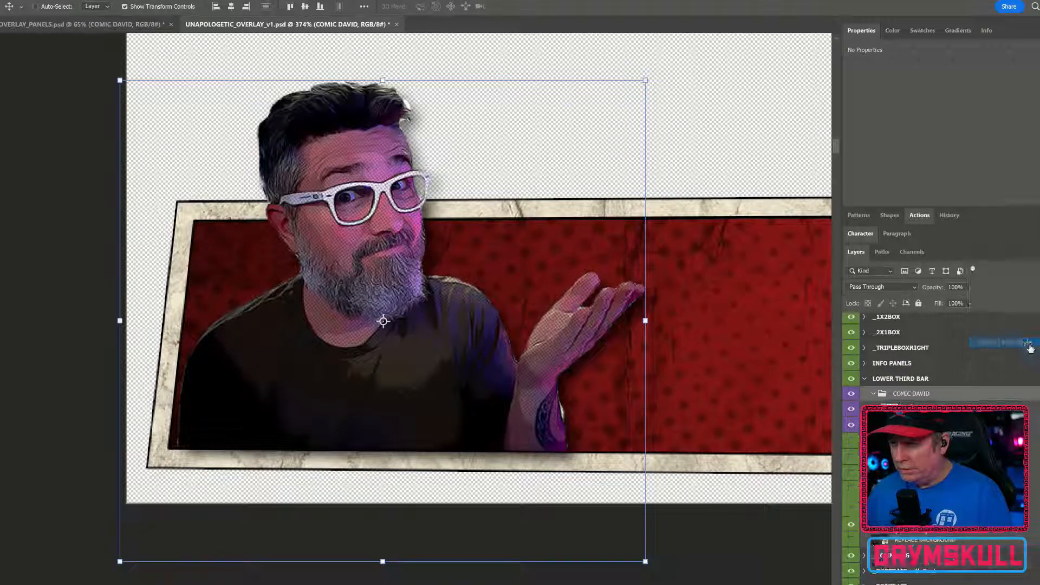
{"action": "double_click", "coordinate": [1038, 425]}
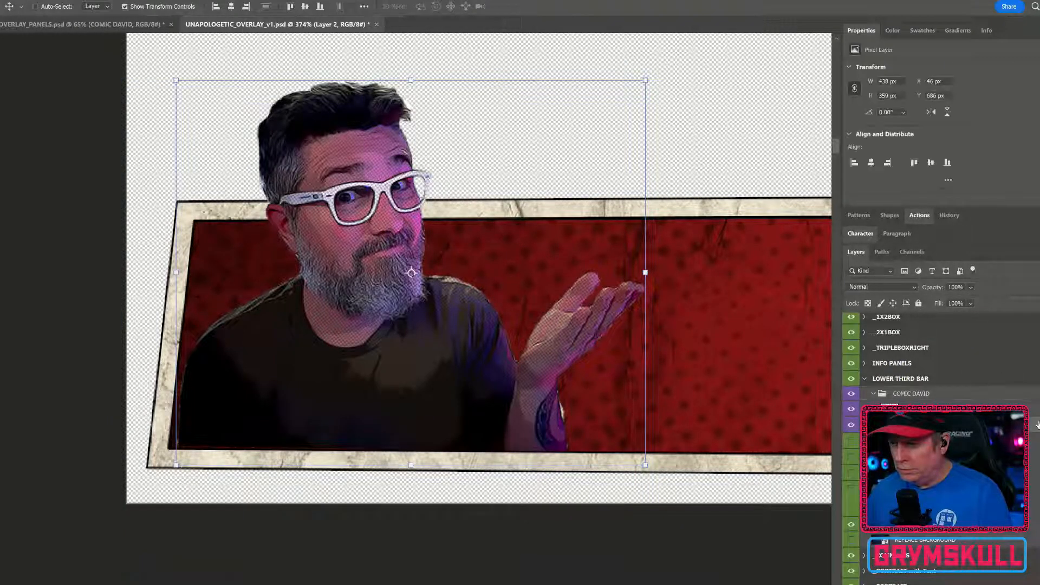
{"action": "left_click_drag", "start_coordinate": [305, 304], "coordinate": [655, 292]}
{"action": "left_click", "coordinate": [458, 511]}
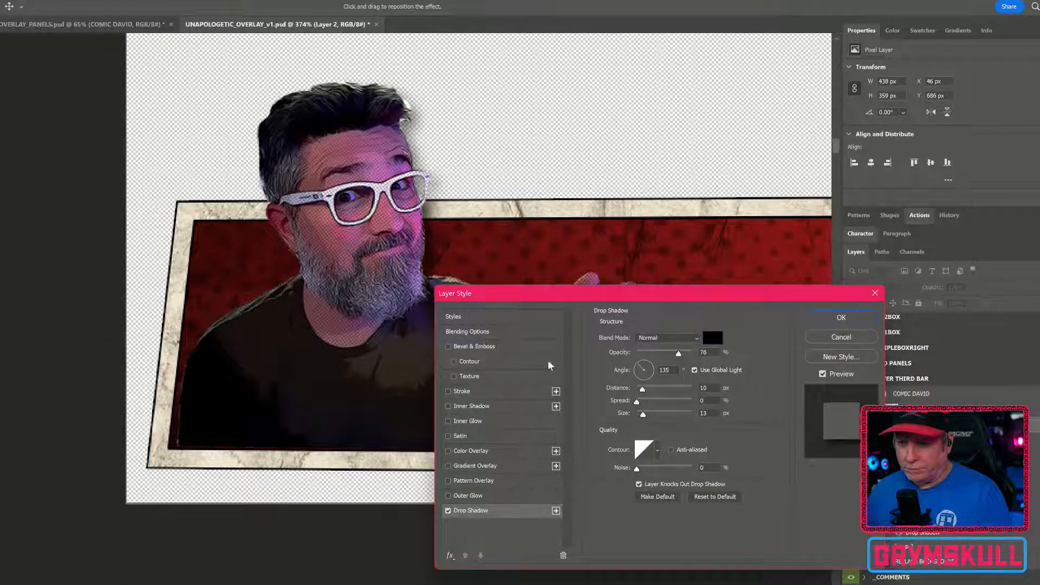
{"action": "left_click_drag", "start_coordinate": [622, 293], "coordinate": [682, 482]}
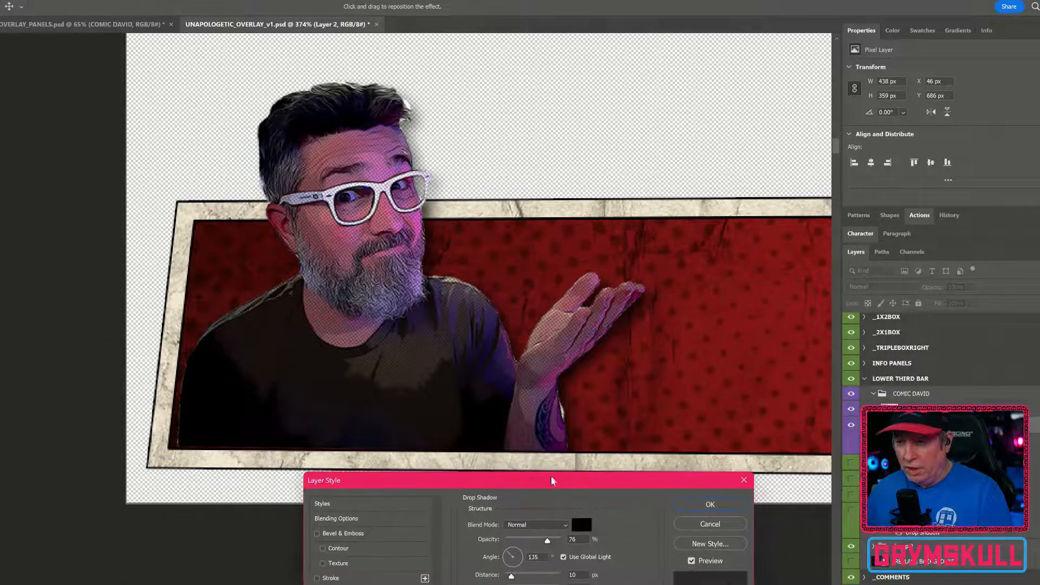
{"action": "left_click", "coordinate": [704, 504]}
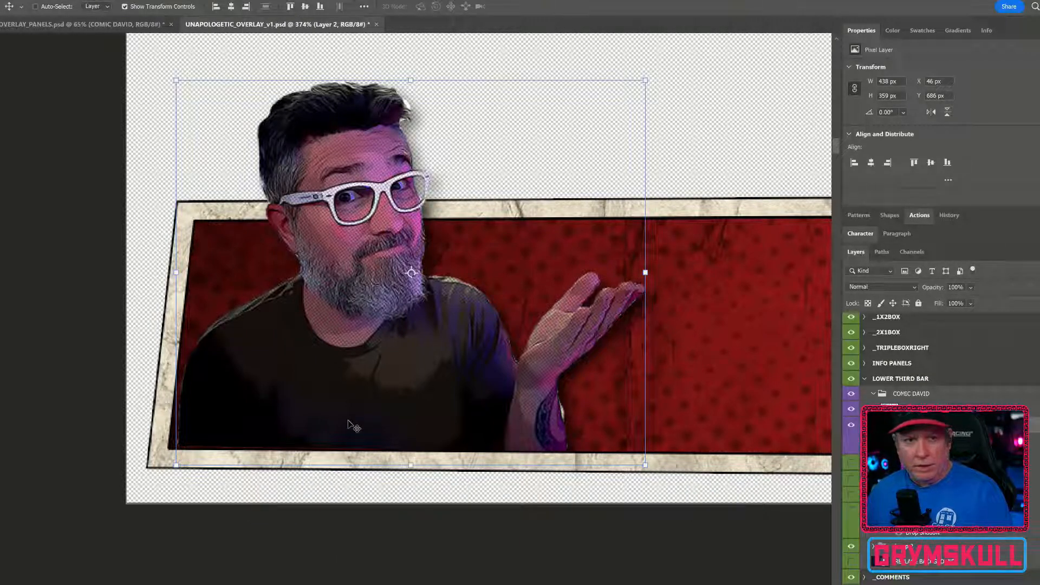
Select the Shape 1 mask path and pull its bottom-right anchor out below the bar's bottom border
{"action": "left_click", "coordinate": [348, 492], "text": "ctrl"}
{"action": "scroll", "coordinate": [244, 492], "scroll_direction": "up", "scroll_amount": 5}
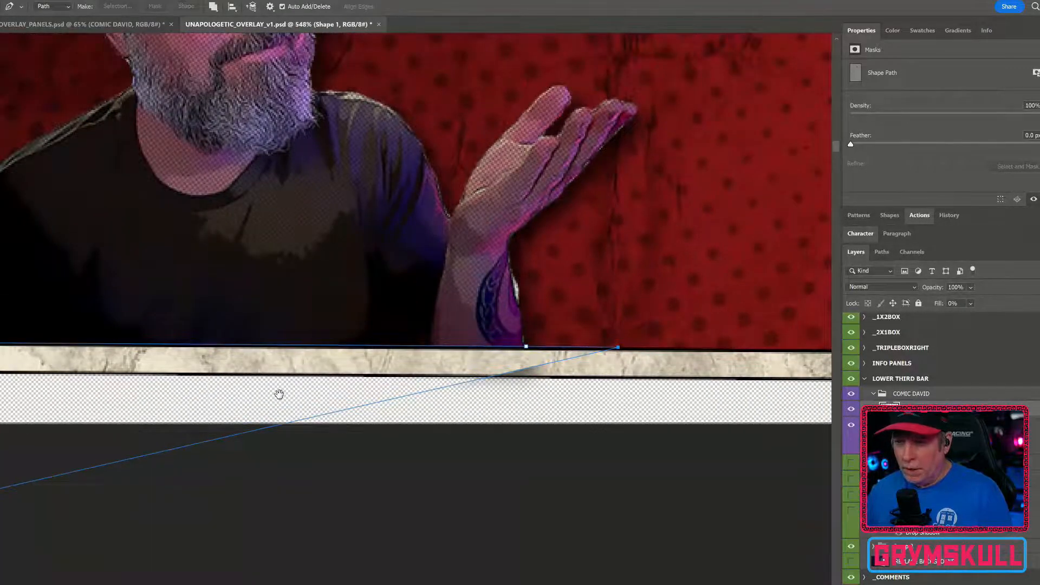
{"action": "left_click_drag", "start_coordinate": [278, 394], "coordinate": [524, 335]}
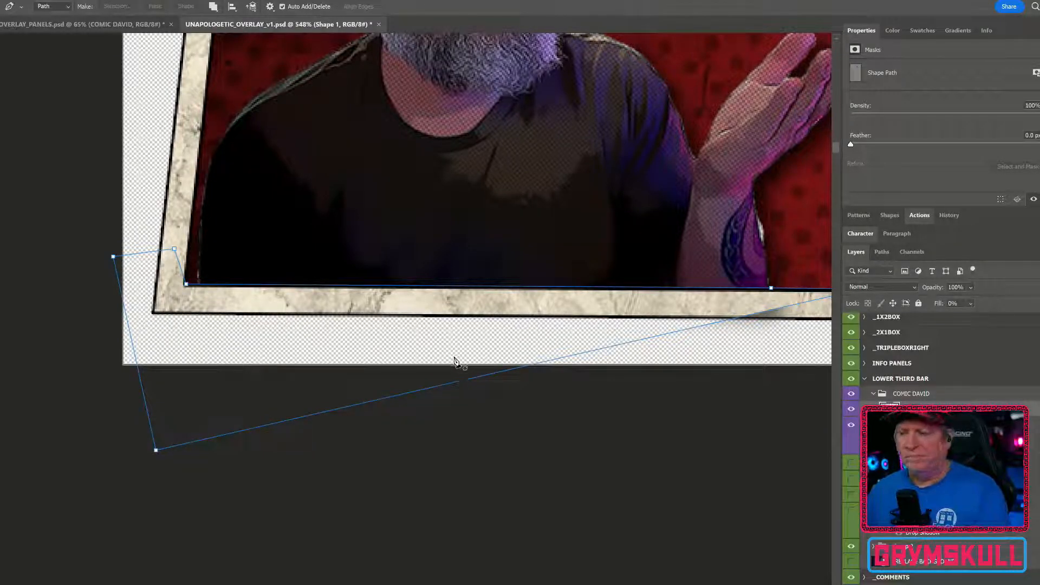
{"action": "scroll", "coordinate": [453, 360], "scroll_direction": "down", "scroll_amount": 5}
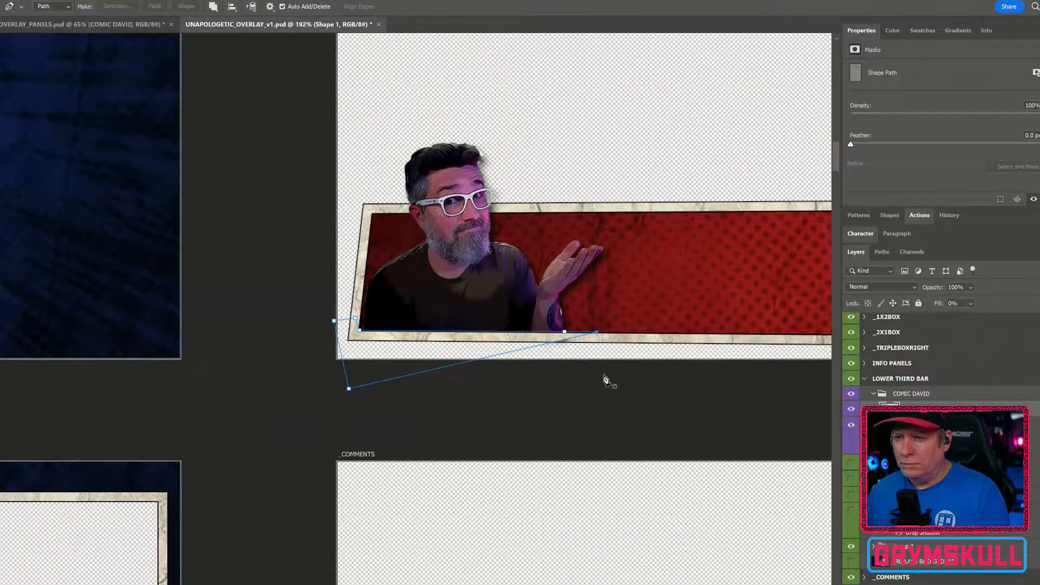
{"action": "left_click_drag", "start_coordinate": [585, 373], "coordinate": [349, 318]}
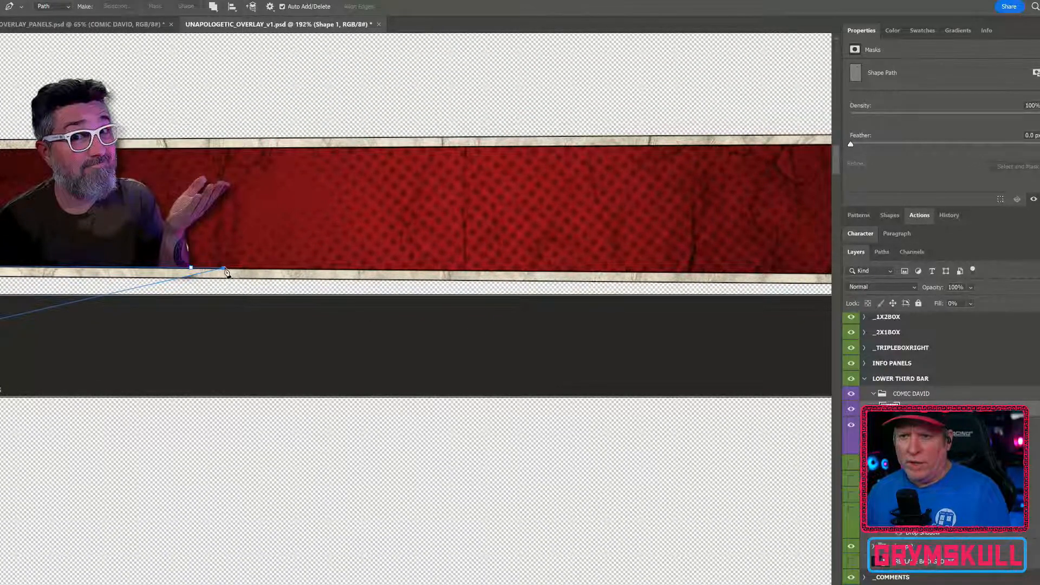
{"action": "left_click_drag", "start_coordinate": [224, 271], "coordinate": [678, 362]}
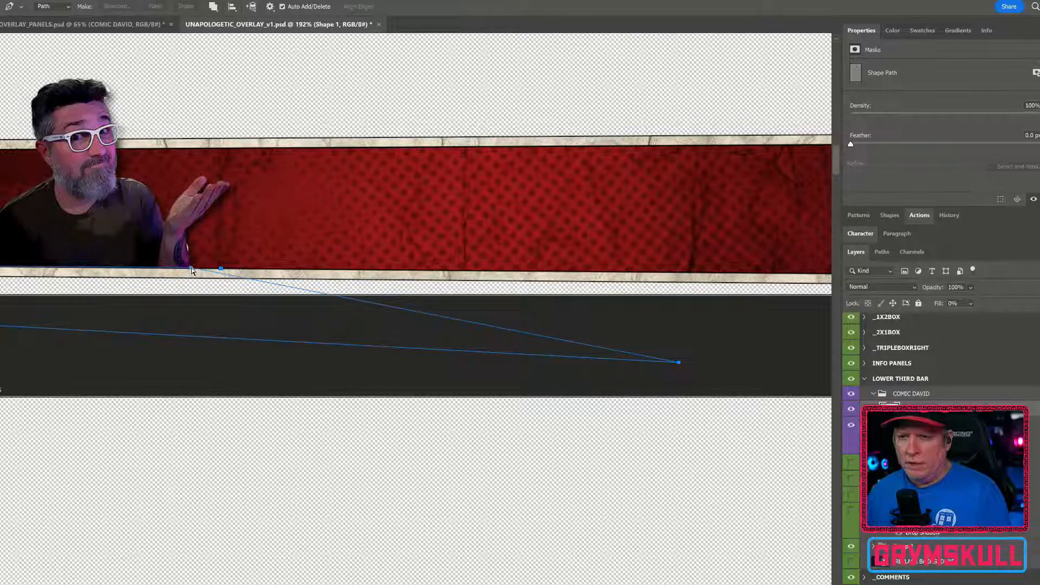
{"action": "scroll", "coordinate": [229, 295], "scroll_direction": "up", "scroll_amount": 5}
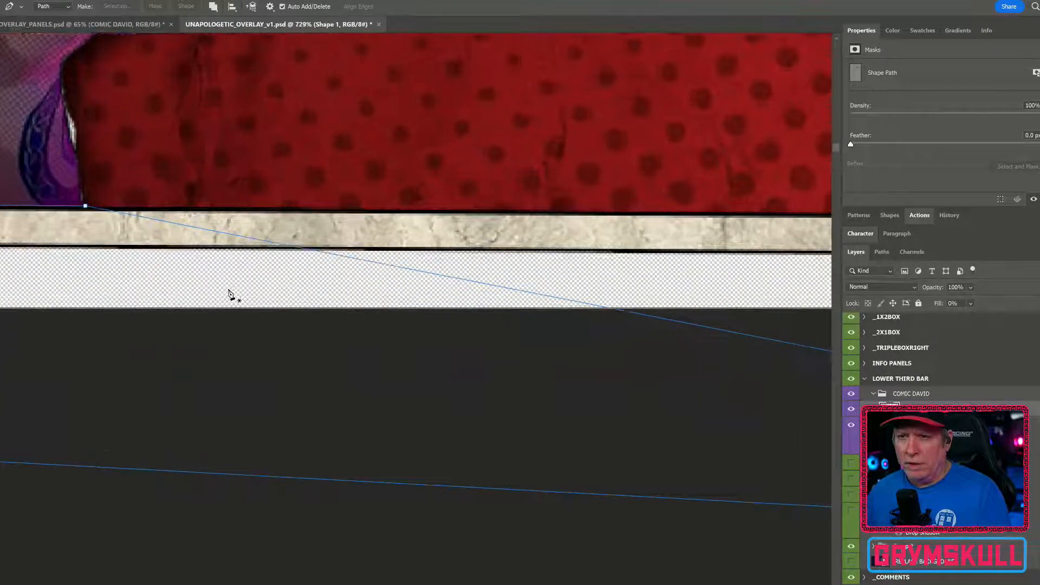
{"action": "left_click_drag", "start_coordinate": [92, 278], "coordinate": [276, 276]}
{"action": "scroll", "coordinate": [348, 281], "scroll_direction": "down", "scroll_amount": 4}
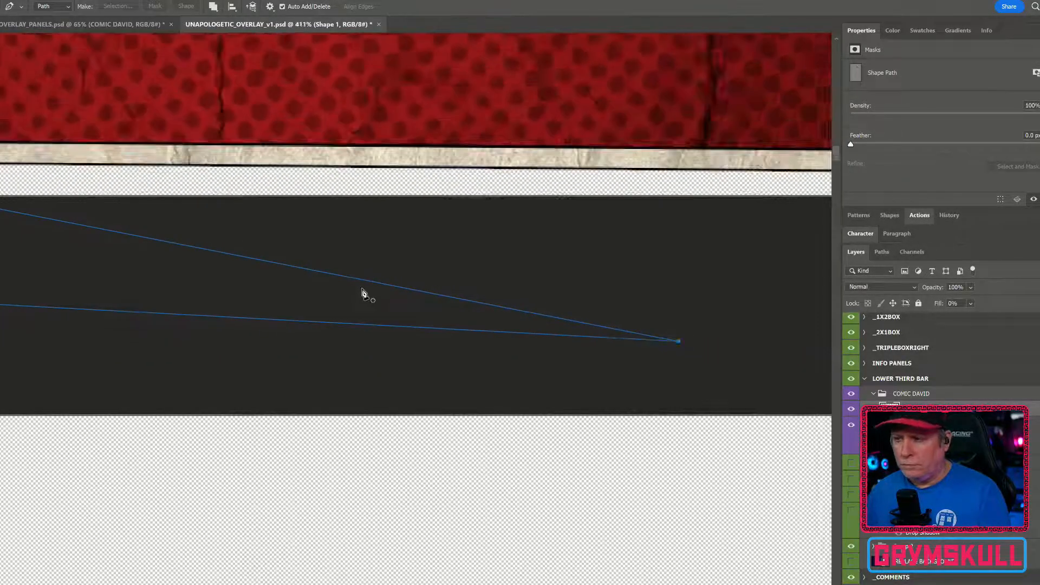
{"action": "scroll", "coordinate": [394, 306], "scroll_direction": "down", "scroll_amount": 2}
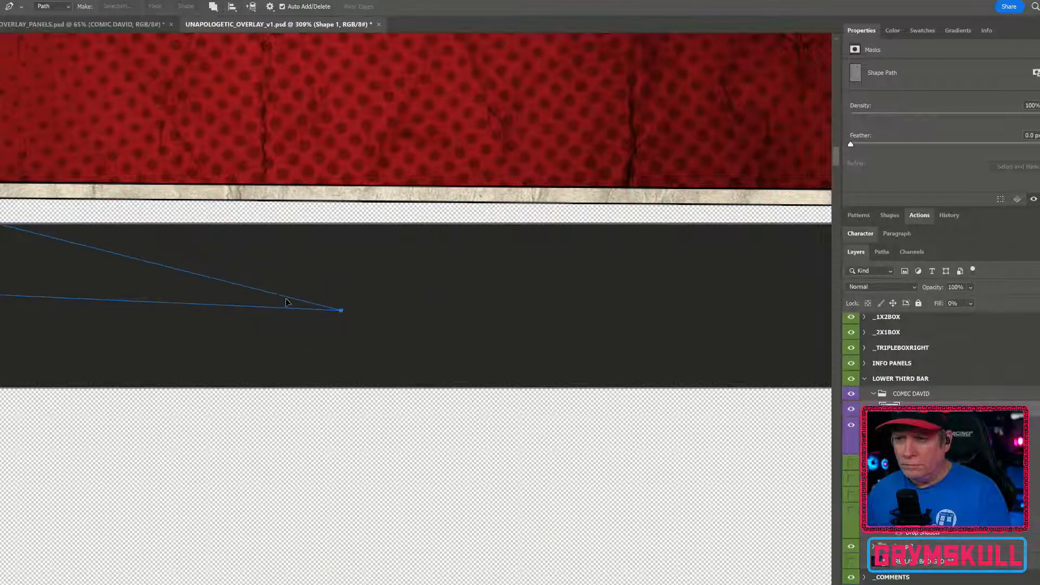
Reshape the lower anchors of the Shape 1 mask path so it encloses the area just below the bar's bottom edge
{"action": "left_click", "coordinate": [117, 280]}
{"action": "left_click_drag", "start_coordinate": [117, 280], "coordinate": [794, 341]}
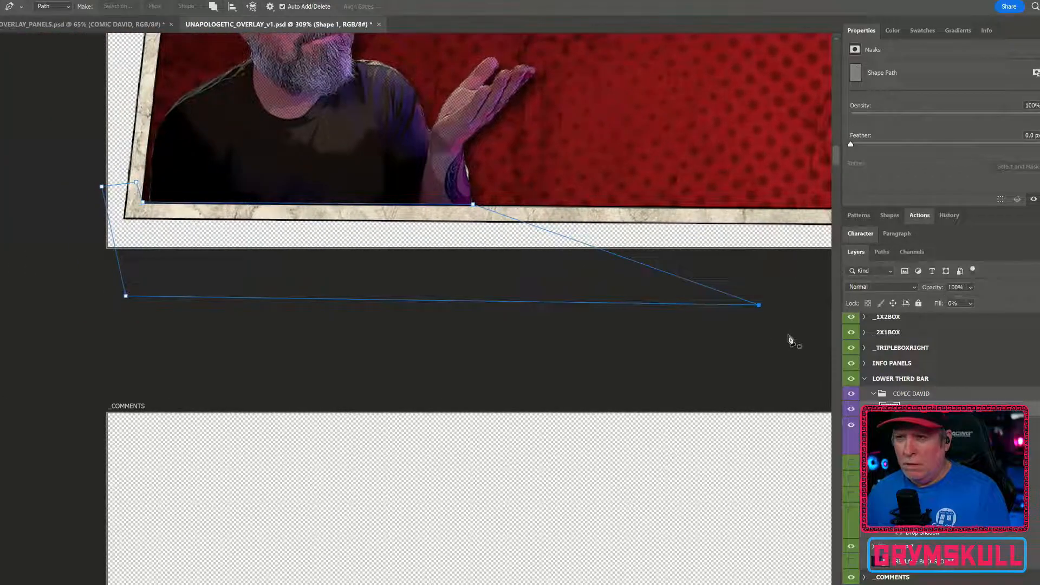
{"action": "left_click_drag", "start_coordinate": [760, 307], "coordinate": [561, 269]}
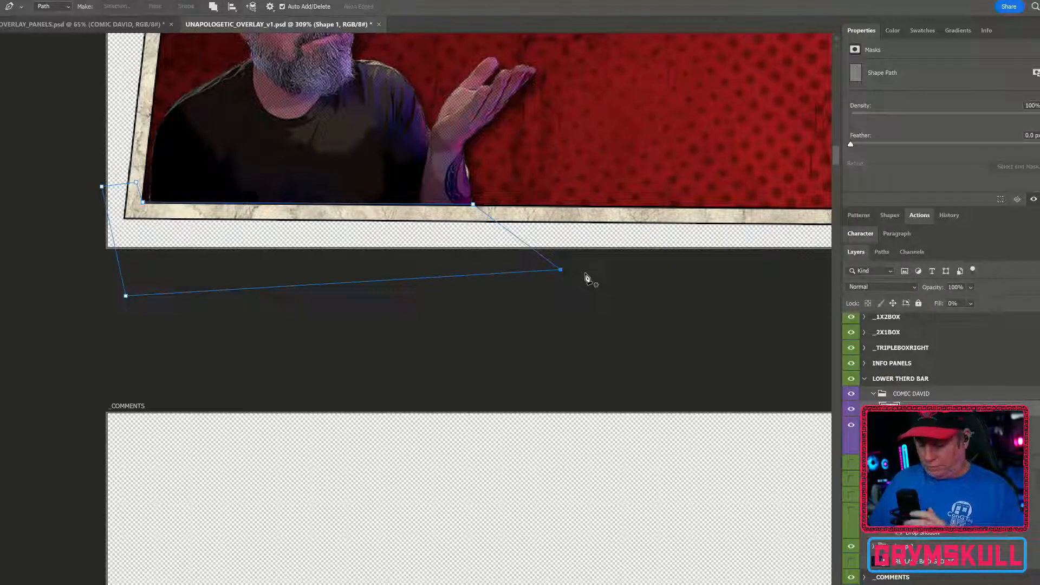
{"action": "scroll", "coordinate": [488, 239], "scroll_direction": "up", "scroll_amount": 5}
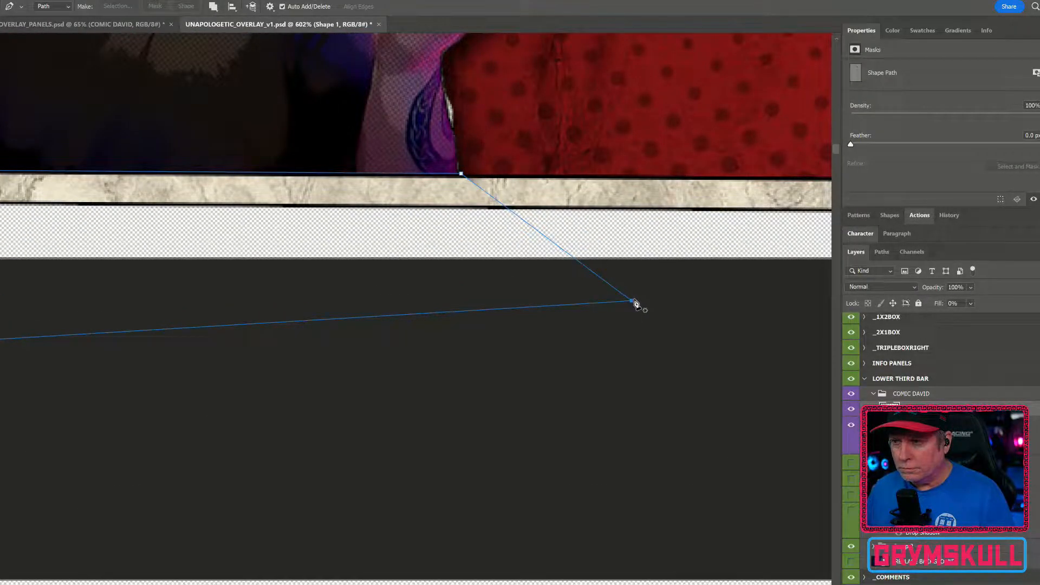
{"action": "left_click_drag", "start_coordinate": [632, 302], "coordinate": [652, 249]}
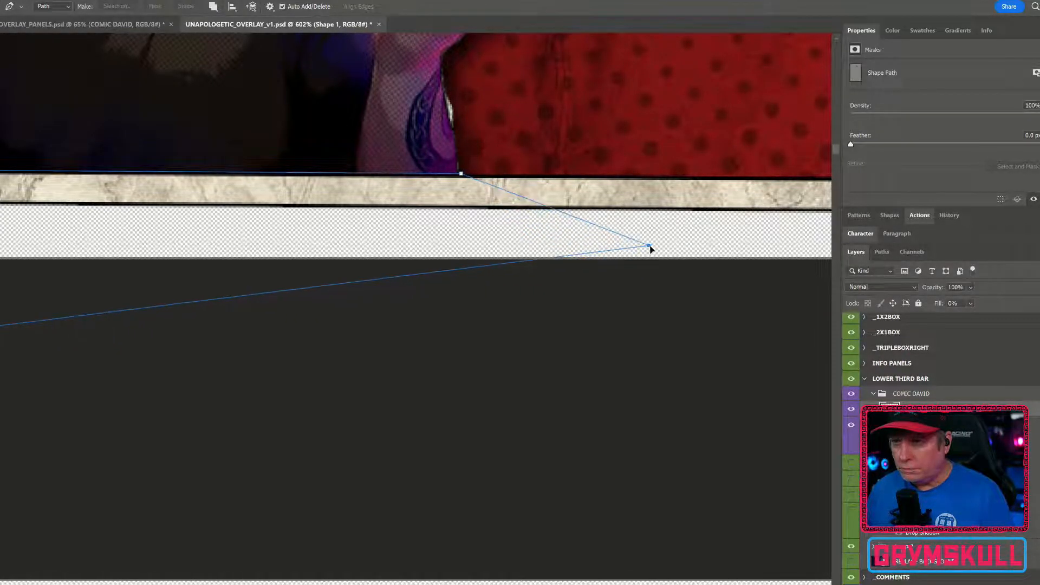
{"action": "scroll", "coordinate": [324, 303], "scroll_direction": "down", "scroll_amount": 4}
{"action": "left_click", "coordinate": [270, 297]}
{"action": "left_click_drag", "start_coordinate": [264, 296], "coordinate": [458, 310]}
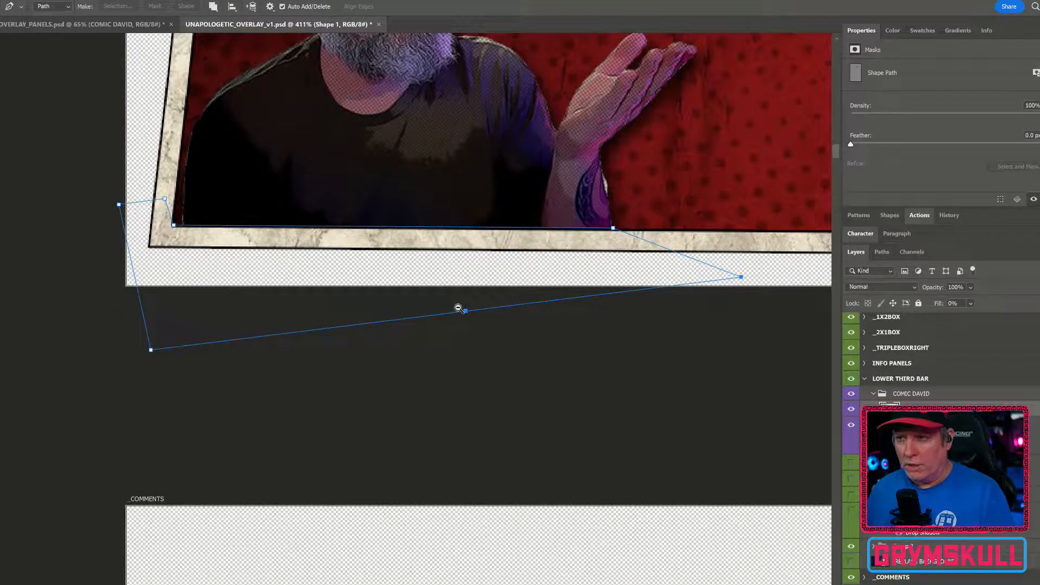
{"action": "scroll", "coordinate": [458, 301], "scroll_direction": "down", "scroll_amount": 2}
{"action": "scroll", "coordinate": [451, 294], "scroll_direction": "down", "scroll_amount": 7}
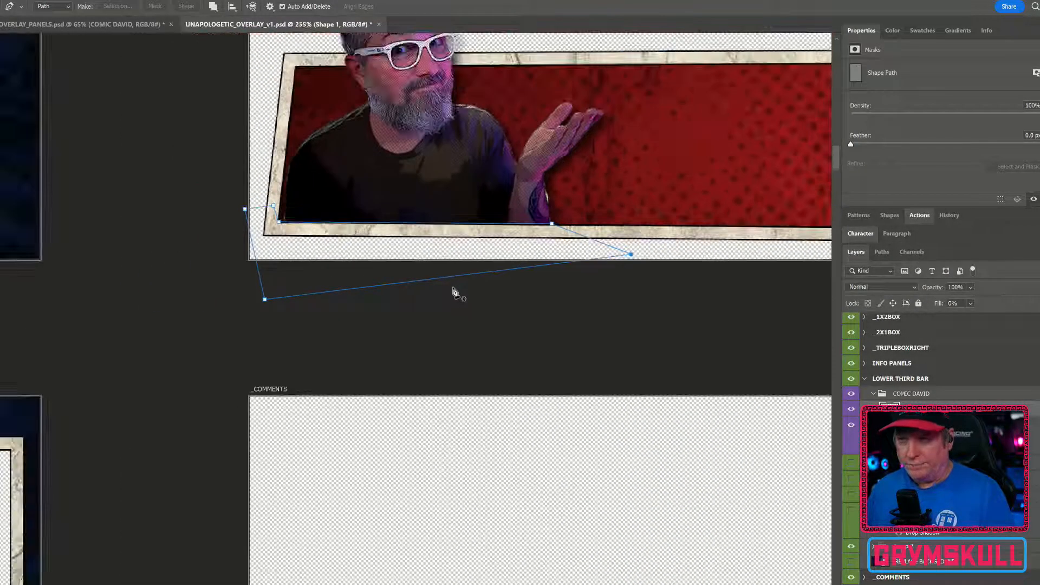
{"action": "left_click_drag", "start_coordinate": [579, 210], "coordinate": [326, 330]}
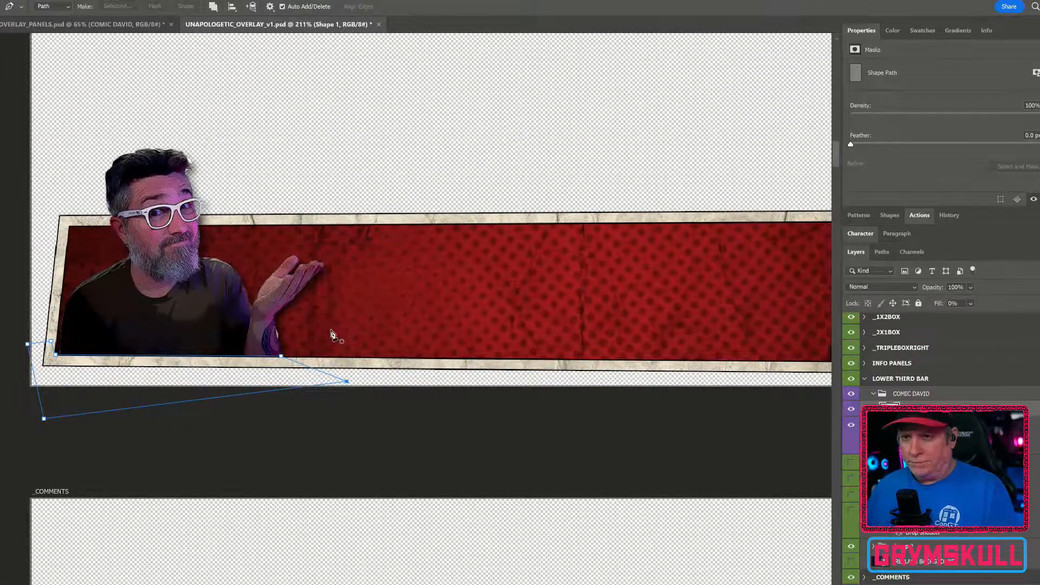
Move the TEXT BOX 2 copy 2 star-and-banner graphic from the COMMENTS artboard up onto the lower third bar
{"action": "scroll", "coordinate": [331, 334], "scroll_direction": "down", "scroll_amount": 5}
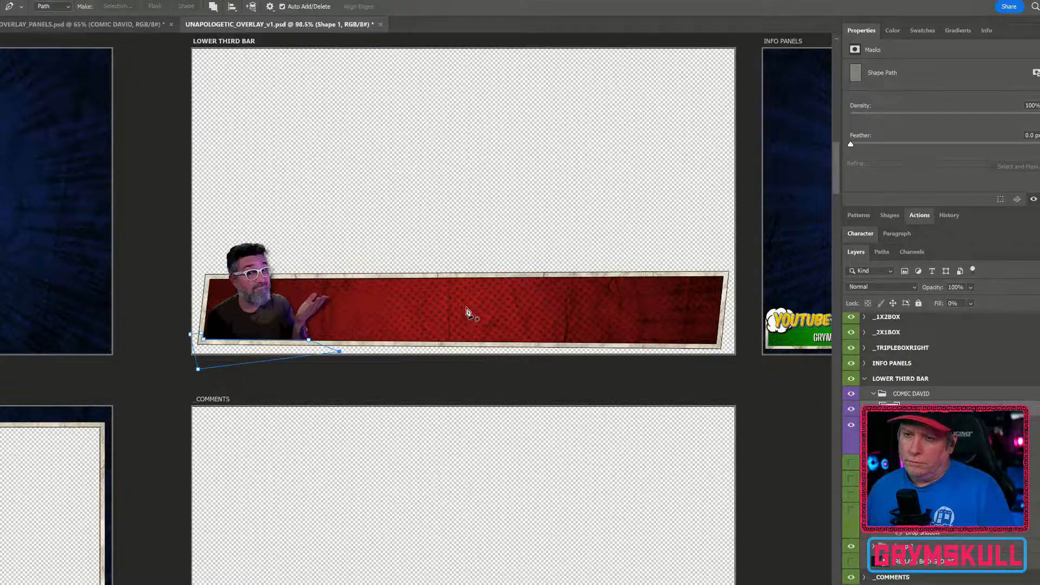
{"action": "scroll", "coordinate": [467, 312], "scroll_direction": "down", "scroll_amount": 3}
{"action": "scroll", "coordinate": [467, 309], "scroll_direction": "up", "scroll_amount": 2}
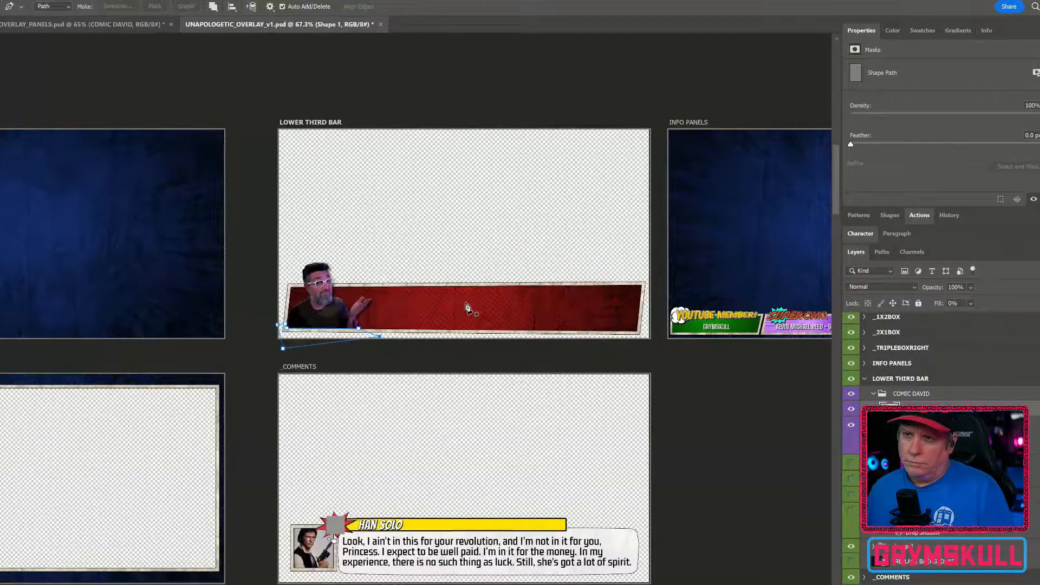
{"action": "scroll", "coordinate": [466, 307], "scroll_direction": "up", "scroll_amount": 1}
{"action": "scroll", "coordinate": [466, 307], "scroll_direction": "down", "scroll_amount": 3}
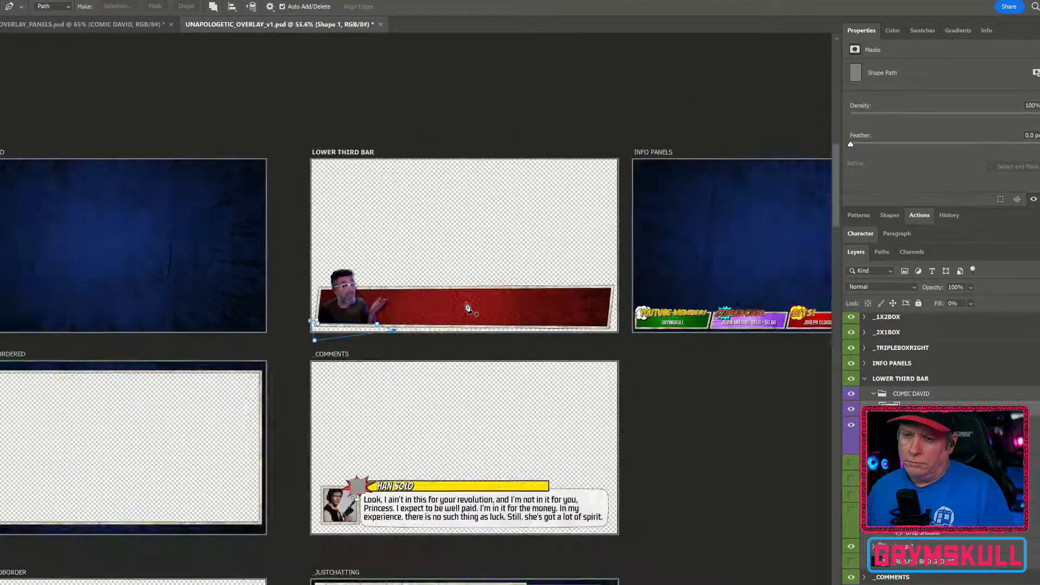
{"action": "key", "text": "v"}
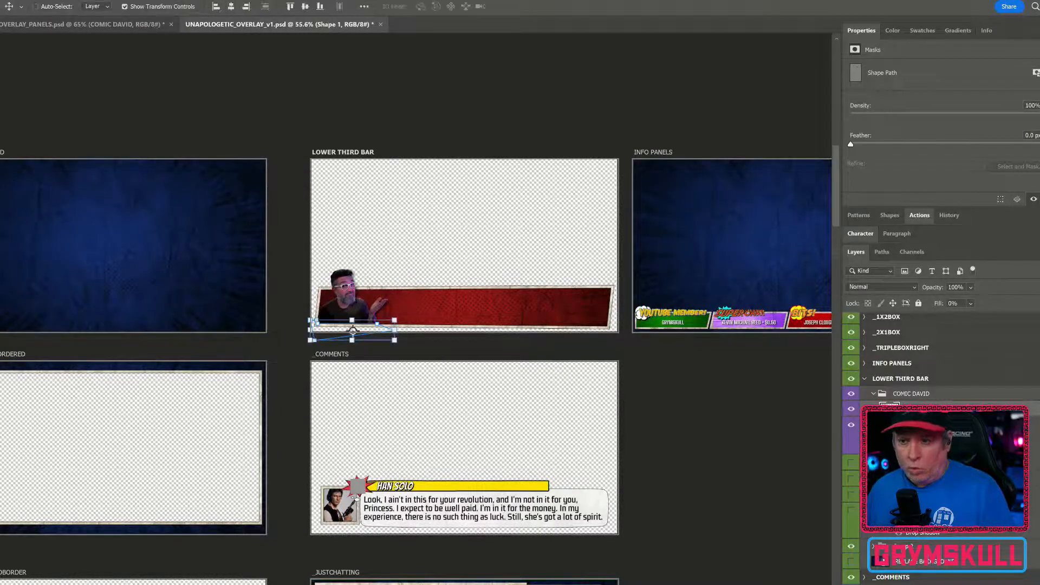
{"action": "left_click", "coordinate": [504, 489]}
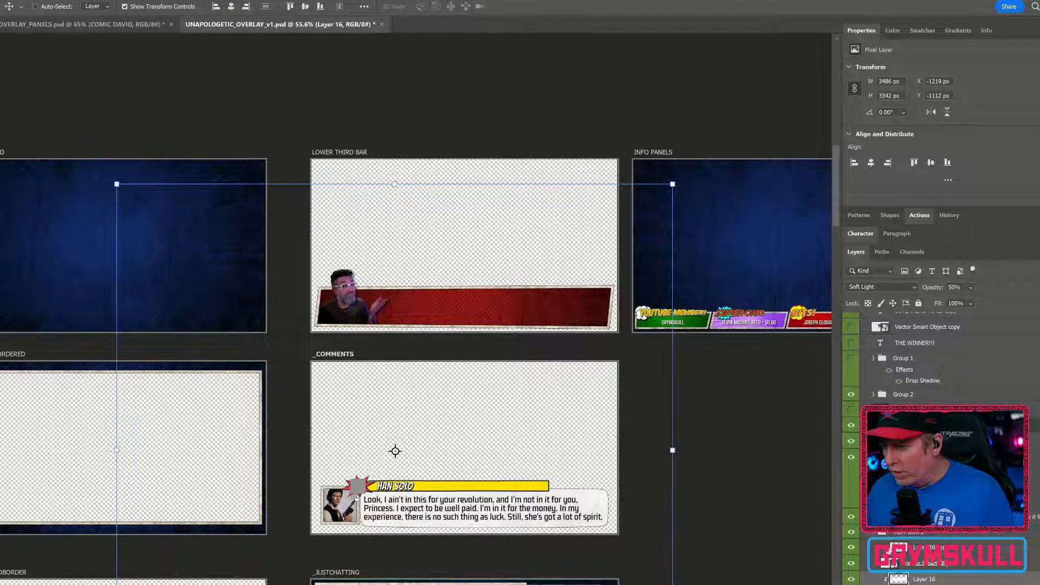
{"action": "left_click", "coordinate": [881, 533]}
{"action": "left_click_drag", "start_coordinate": [395, 450], "coordinate": [485, 275]}
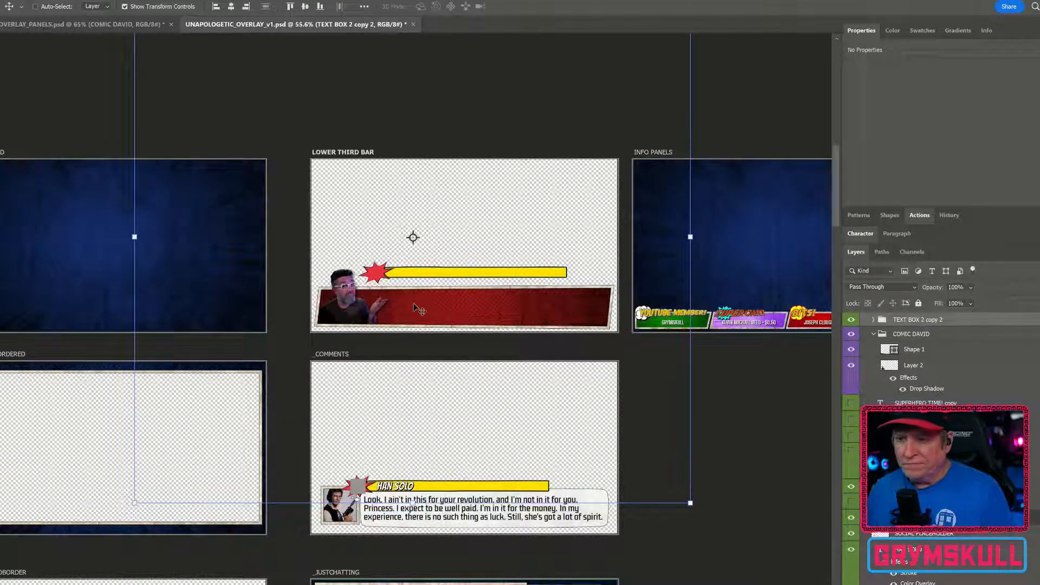
Delete the starburst Vector Smart Object and the Layer 16 copy from the TEXT BOX 2 copy 2 banner group
{"action": "scroll", "coordinate": [404, 276], "scroll_direction": "up", "scroll_amount": 5}
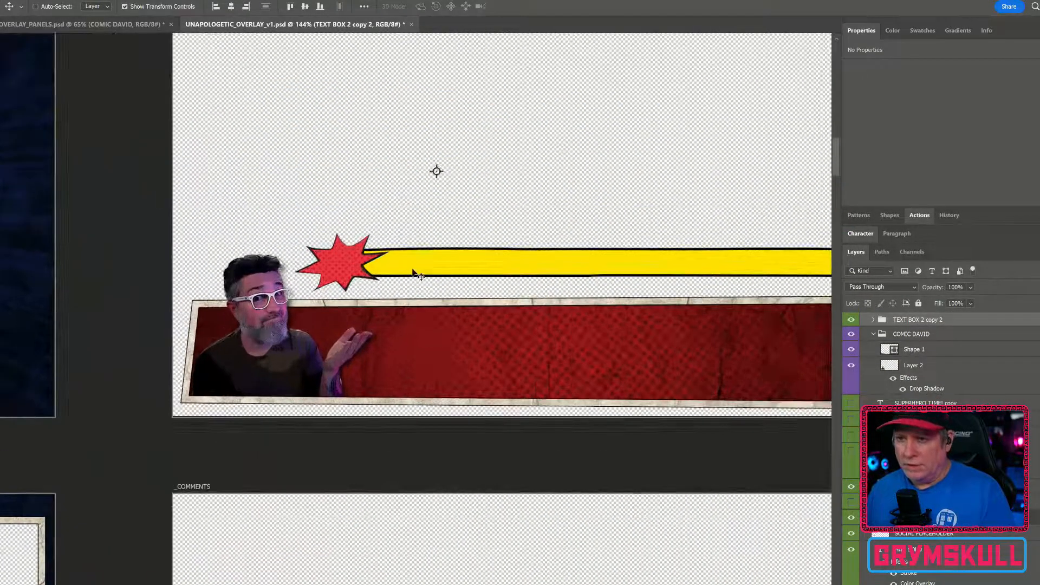
{"action": "left_click_drag", "start_coordinate": [413, 272], "coordinate": [427, 308]}
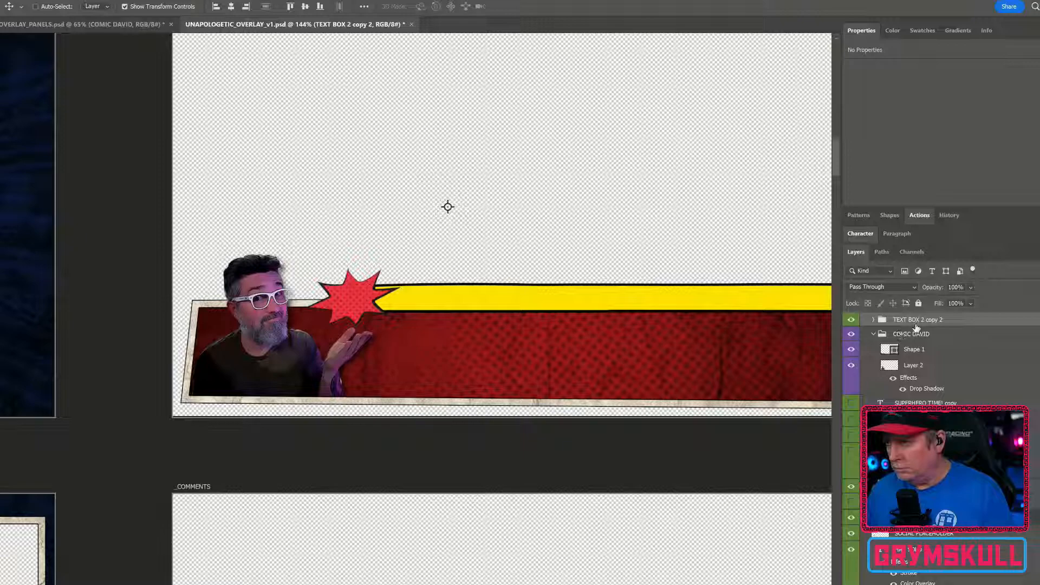
{"action": "left_click", "coordinate": [873, 320]}
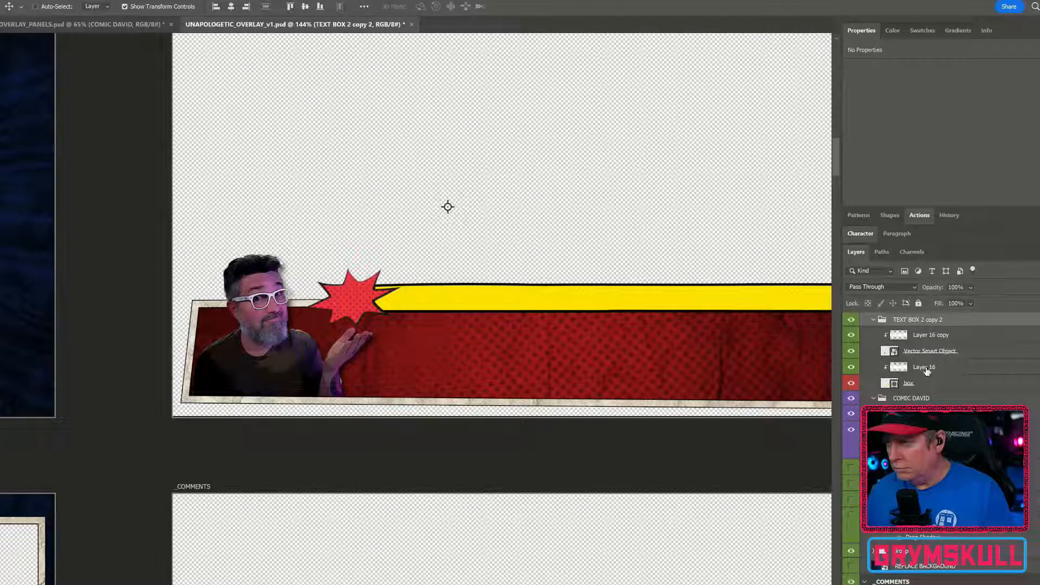
{"action": "left_click", "coordinate": [948, 355]}
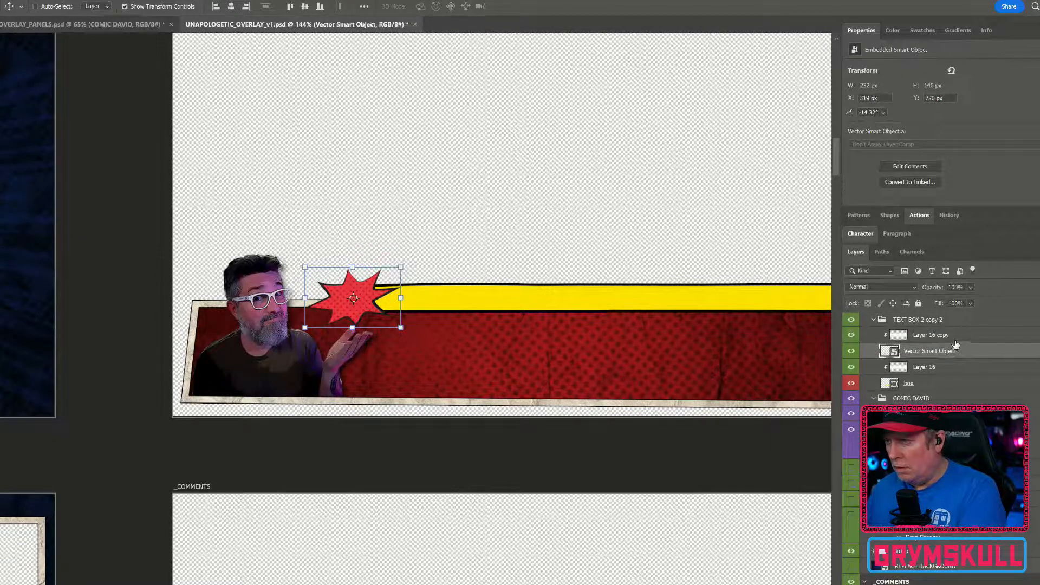
{"action": "key", "text": "alt+bracketright"}
{"action": "key", "text": "Delete"}
{"action": "key", "text": "Delete"}
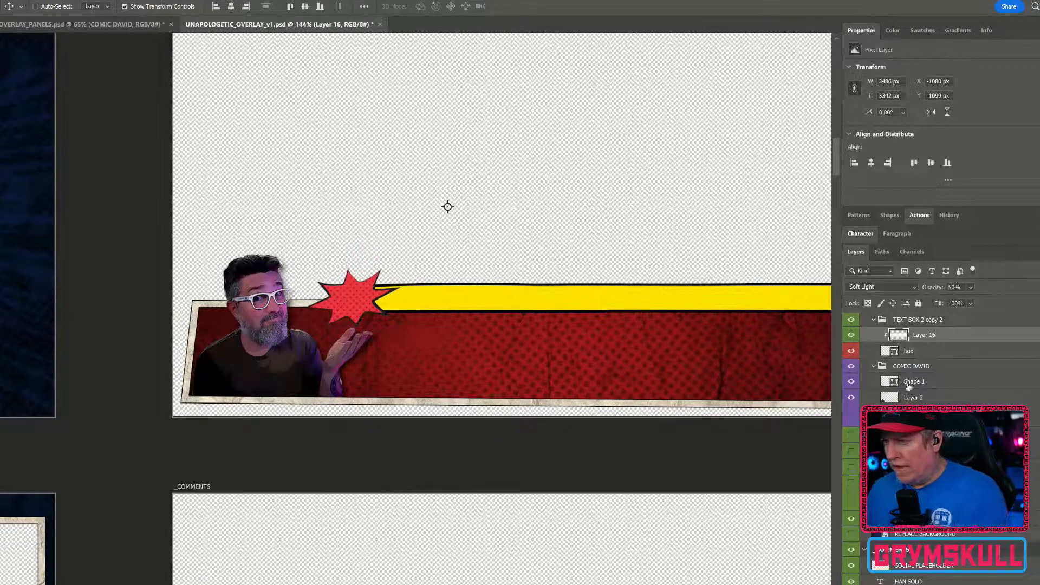
Reposition the POW! graphic on the ELEMENTS artboard just below the logo
{"action": "scroll", "coordinate": [412, 329], "scroll_direction": "down", "scroll_amount": 6}
{"action": "left_click_drag", "start_coordinate": [86, 287], "coordinate": [672, 290]}
{"action": "left_click_drag", "start_coordinate": [52, 283], "coordinate": [390, 244]}
{"action": "left_click", "coordinate": [136, 292], "text": "ctrl"}
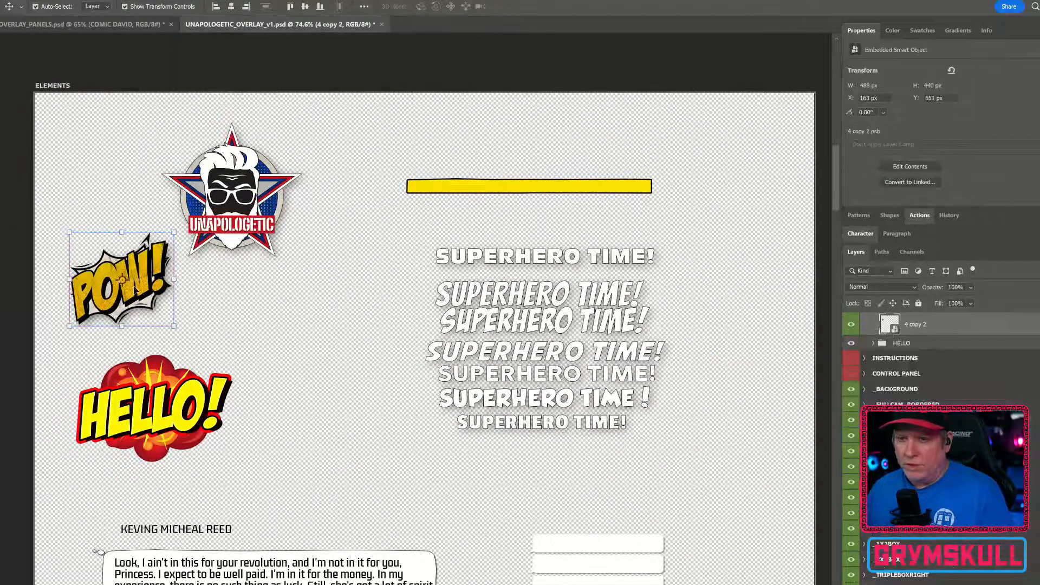
{"action": "left_click_drag", "start_coordinate": [139, 294], "coordinate": [353, 340]}
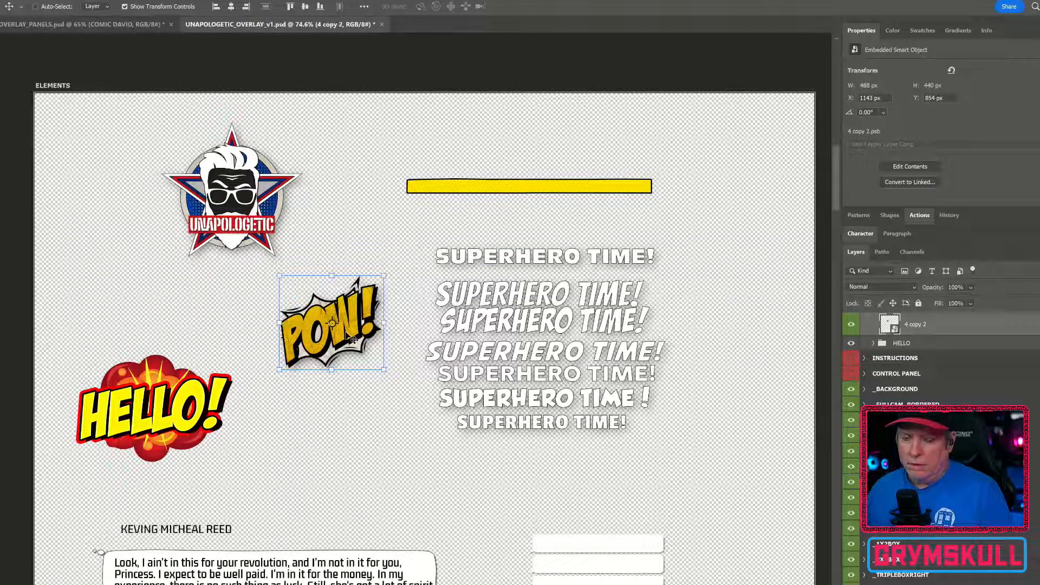
{"action": "left_click_drag", "start_coordinate": [353, 341], "coordinate": [252, 326]}
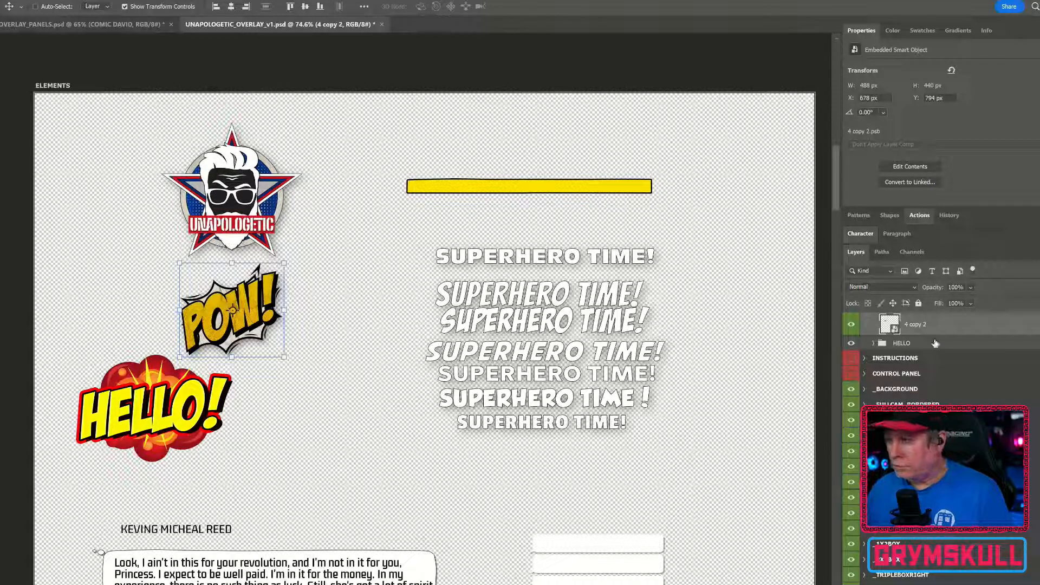
Open the POW! smart object's contents and then its nested vector smart object for editing in Illustrator
{"action": "double_click", "coordinate": [890, 325]}
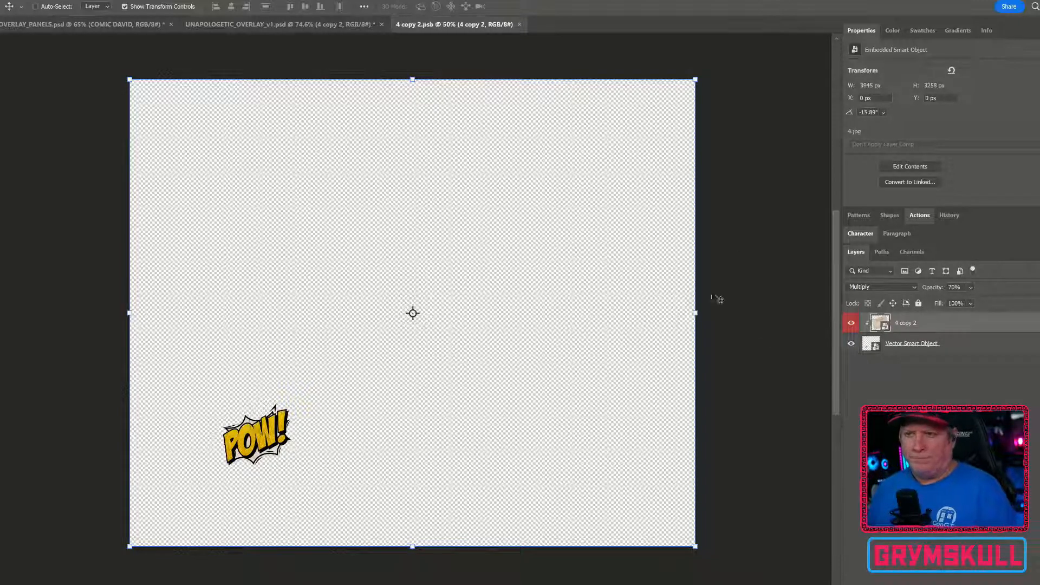
{"action": "scroll", "coordinate": [259, 433], "scroll_direction": "up", "scroll_amount": 3}
{"action": "scroll", "coordinate": [259, 433], "scroll_direction": "up", "scroll_amount": 3}
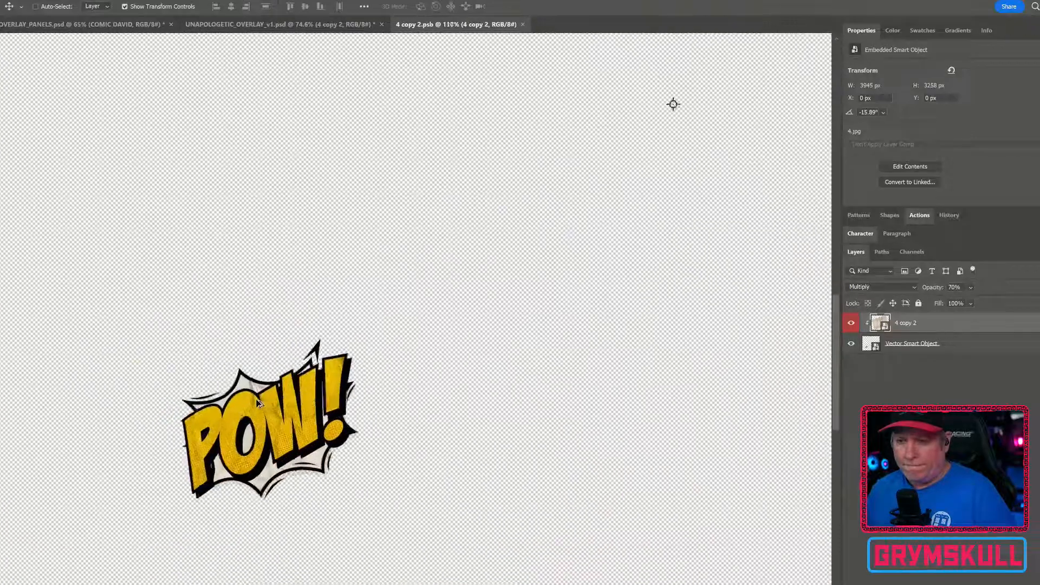
{"action": "left_click_drag", "start_coordinate": [395, 473], "coordinate": [557, 370]}
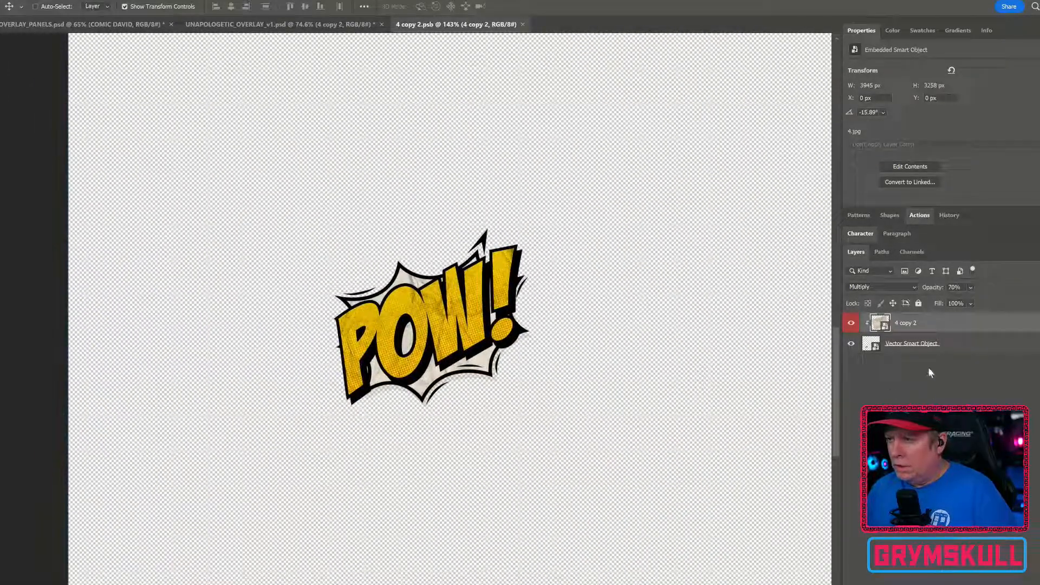
{"action": "left_click", "coordinate": [875, 347]}
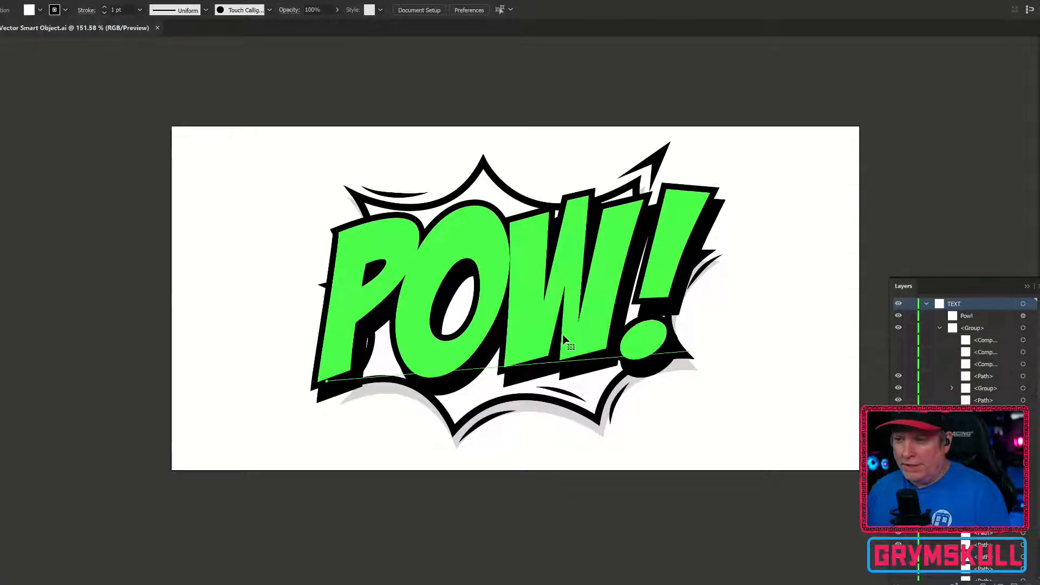
Replace the POW! text with BAM! in the vector artwork and save the file
{"action": "left_click", "coordinate": [577, 336]}
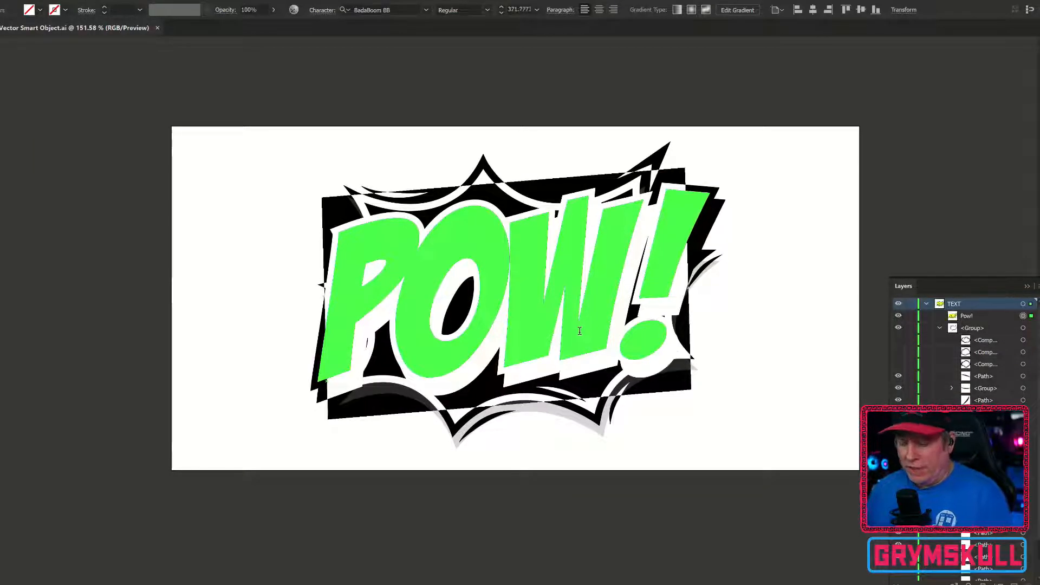
{"action": "key", "text": "ctrl+a"}
{"action": "type", "text": "BAM"}
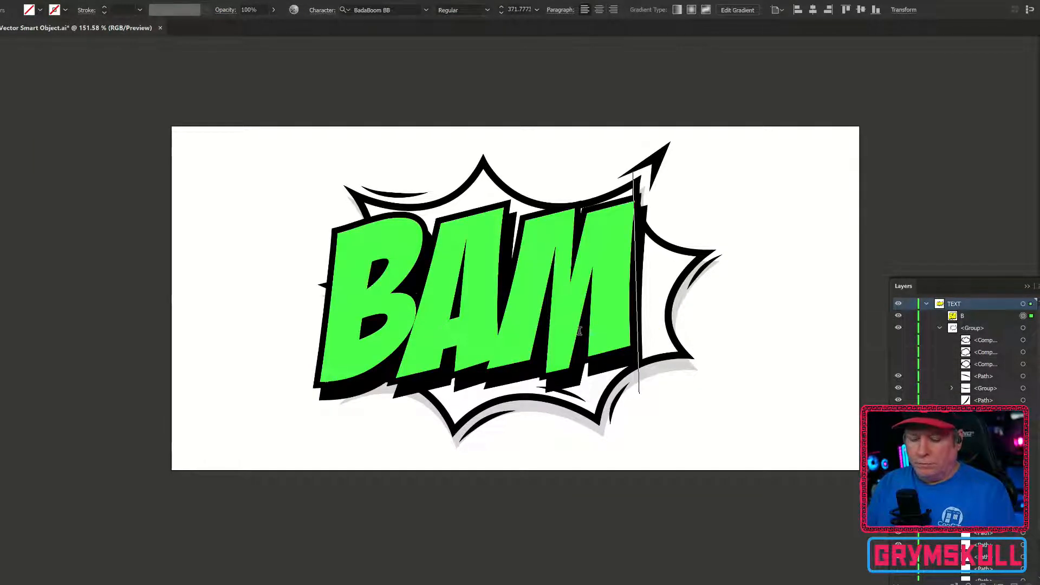
{"action": "type", "text": "!"}
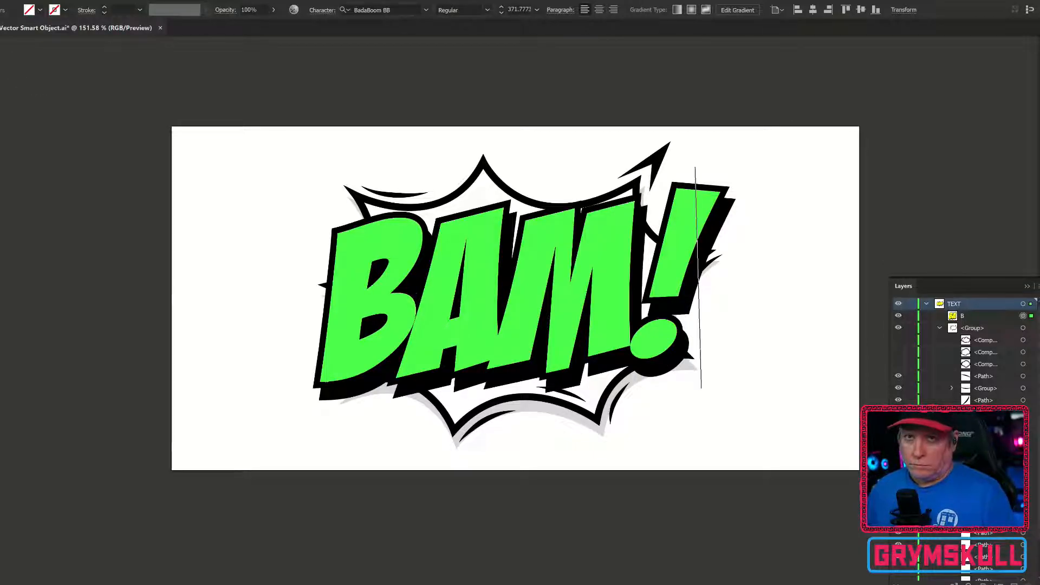
{"action": "key", "text": "Escape"}
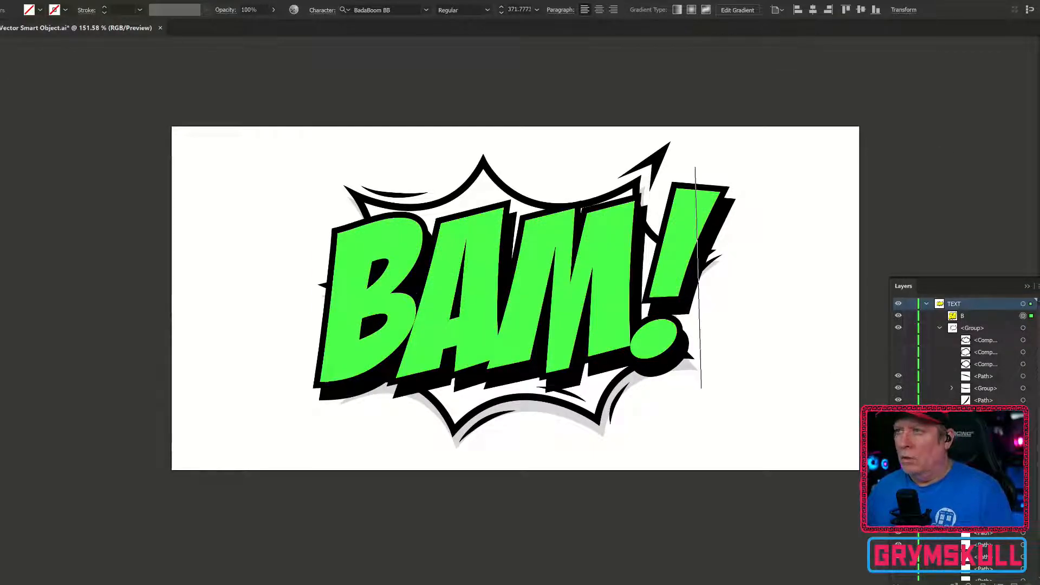
{"action": "key", "text": "Escape"}
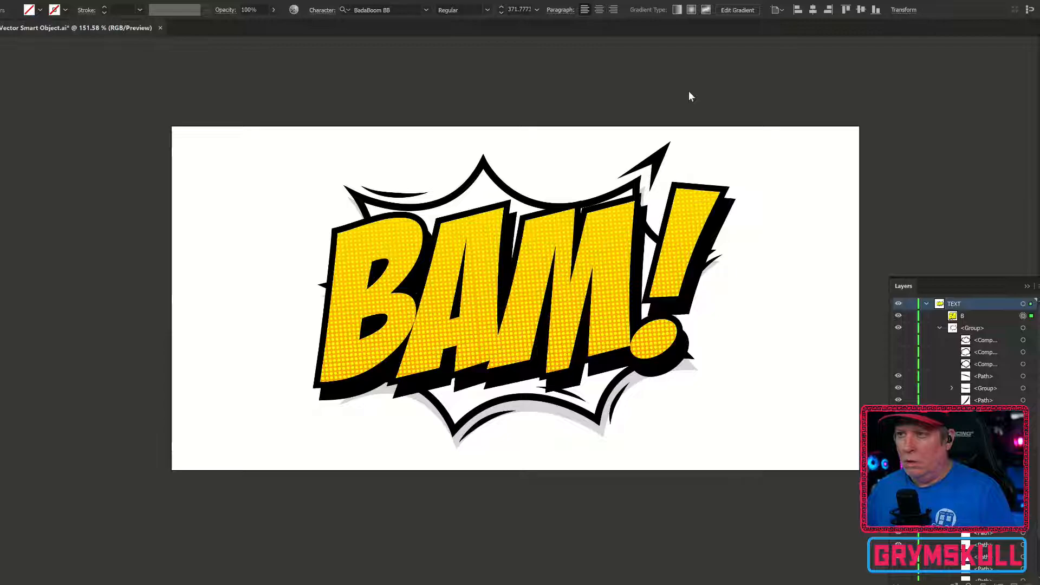
{"action": "key", "text": "ctrl+s"}
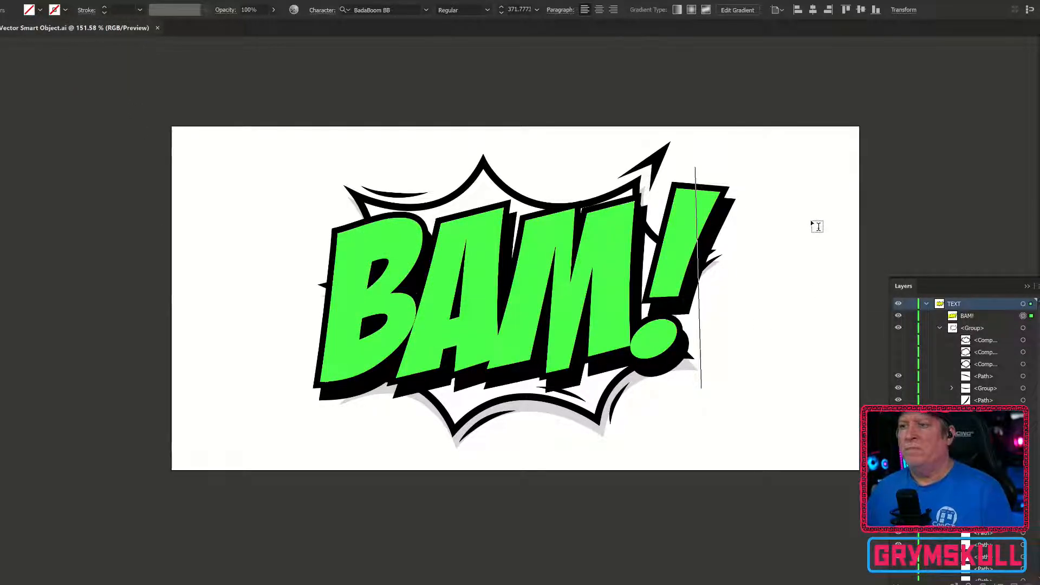
{"action": "key", "text": "Escape"}
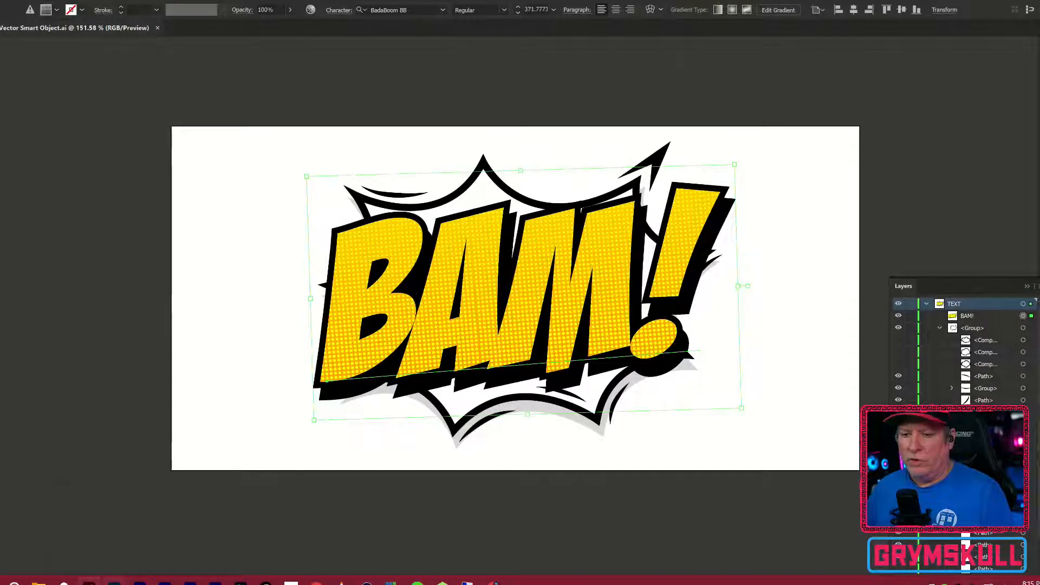
Back in Photoshop, merge the 4 copy 2 texture layer with the Vector Smart Object
{"action": "left_click", "coordinate": [112, 528]}
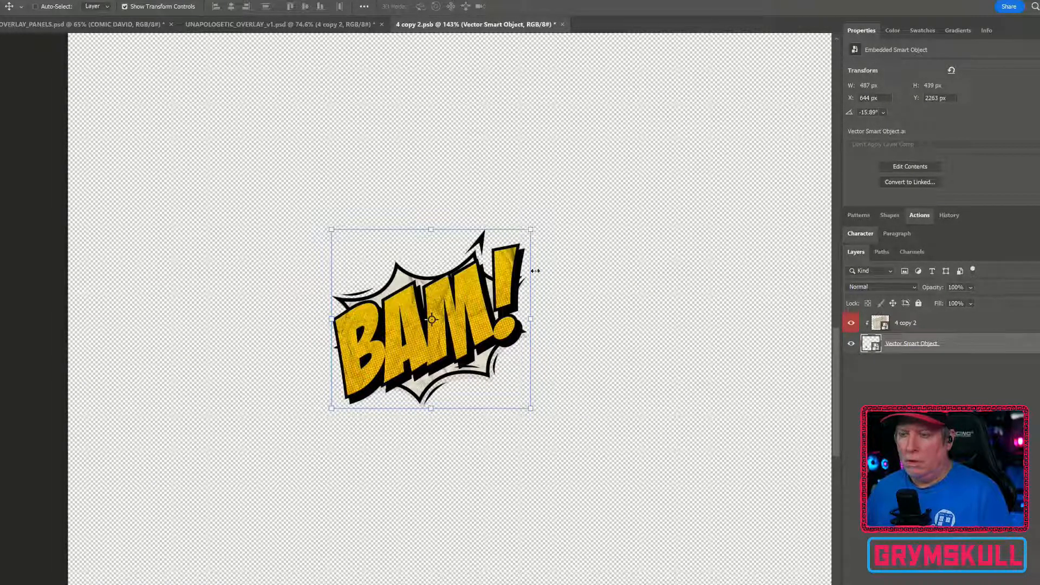
{"action": "left_click", "coordinate": [952, 329]}
{"action": "left_click", "coordinate": [956, 343], "text": "shift"}
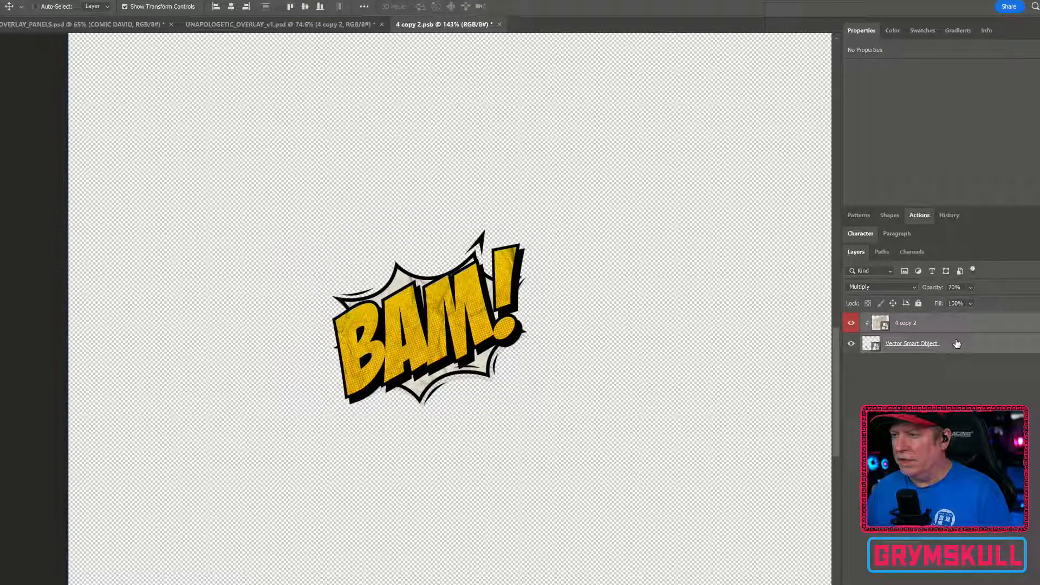
{"action": "right_click", "coordinate": [967, 341]}
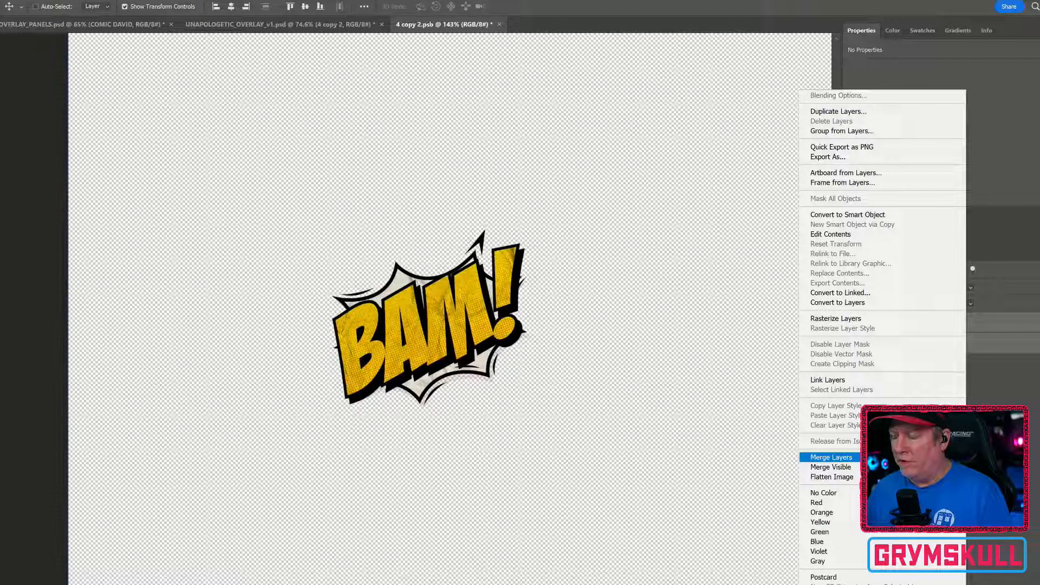
{"action": "left_click", "coordinate": [831, 457]}
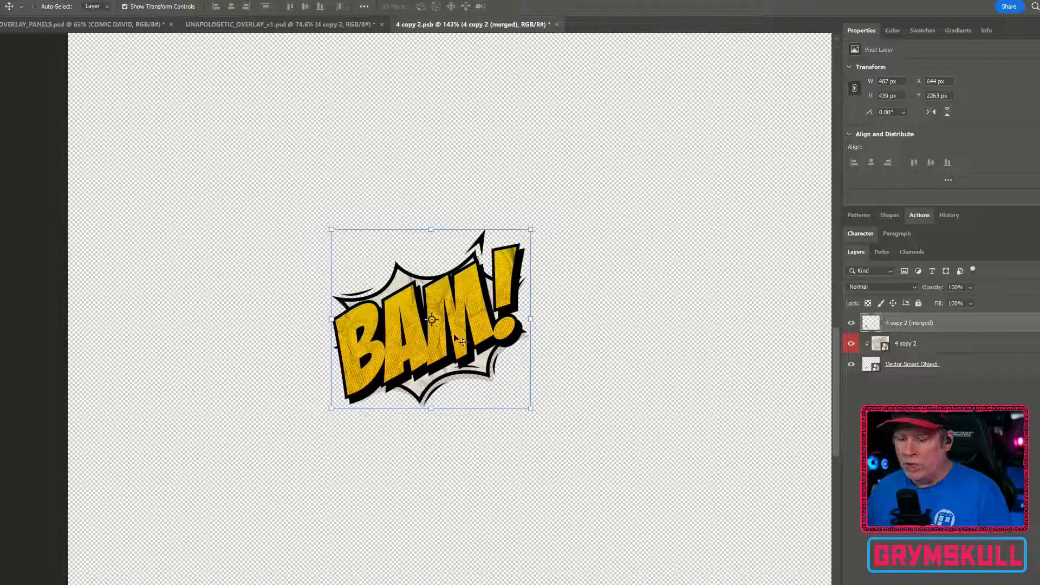
Drag the merged BAM! layer into the overlay document onto the ELEMENTS artboard
{"action": "left_click_drag", "start_coordinate": [455, 337], "coordinate": [675, 300]}
{"action": "left_click_drag", "start_coordinate": [669, 236], "coordinate": [124, 27]}
{"action": "left_click_drag", "start_coordinate": [202, 26], "coordinate": [354, 426]}
{"action": "scroll", "coordinate": [354, 426], "scroll_direction": "down", "scroll_amount": 4}
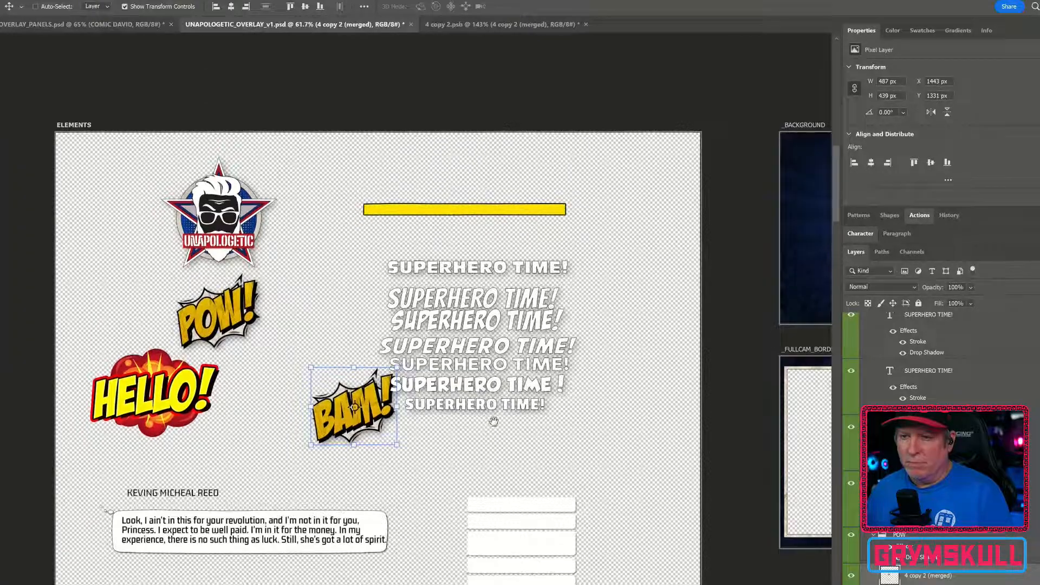
{"action": "left_click_drag", "start_coordinate": [494, 421], "coordinate": [291, 255]}
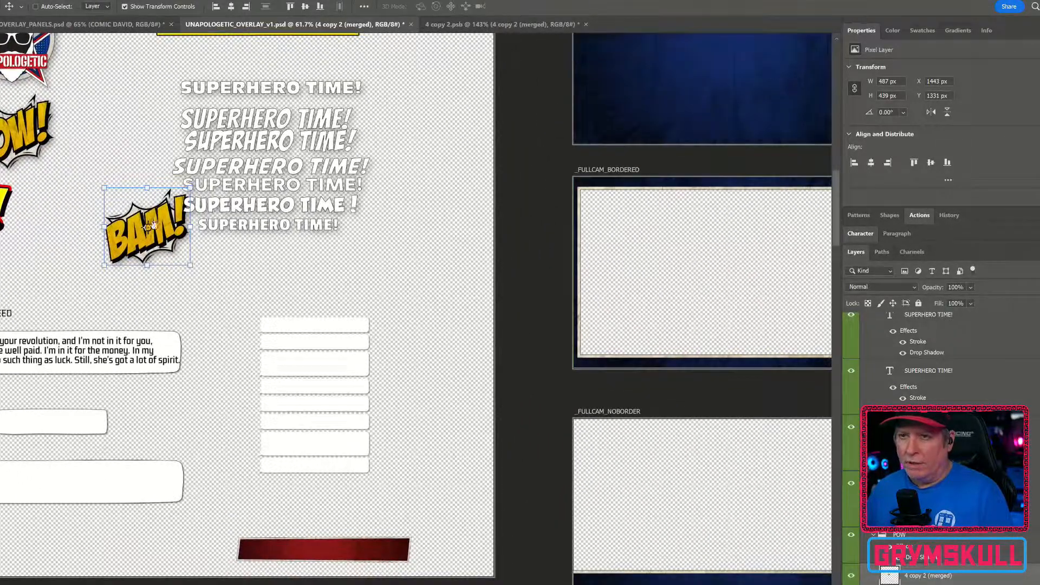
Move the BAM! graphic from the ELEMENTS artboard onto the lower third bar
{"action": "key", "text": "ctrl+t"}
{"action": "left_click_drag", "start_coordinate": [162, 238], "coordinate": [326, 295]}
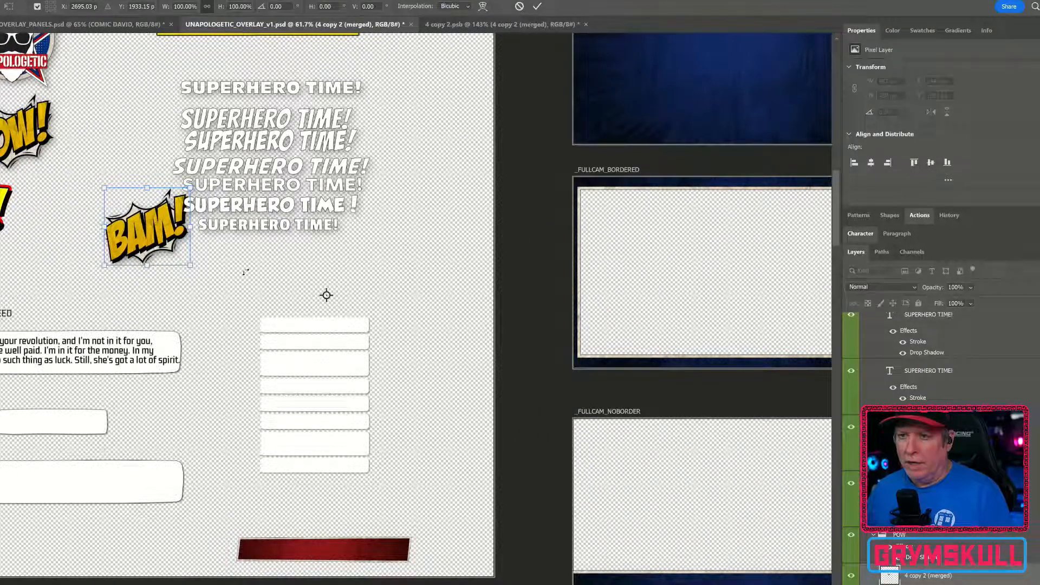
{"action": "key", "text": "Return"}
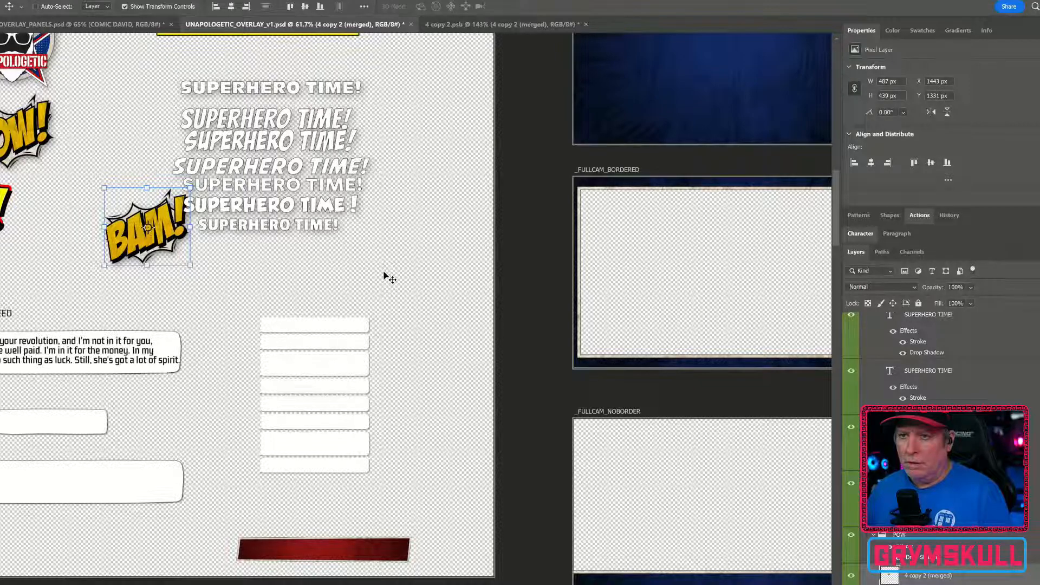
{"action": "scroll", "coordinate": [384, 273], "scroll_direction": "down", "scroll_amount": 3}
{"action": "scroll", "coordinate": [385, 274], "scroll_direction": "down", "scroll_amount": 2}
{"action": "left_click_drag", "start_coordinate": [304, 245], "coordinate": [711, 199]}
{"action": "scroll", "coordinate": [710, 199], "scroll_direction": "up", "scroll_amount": 3}
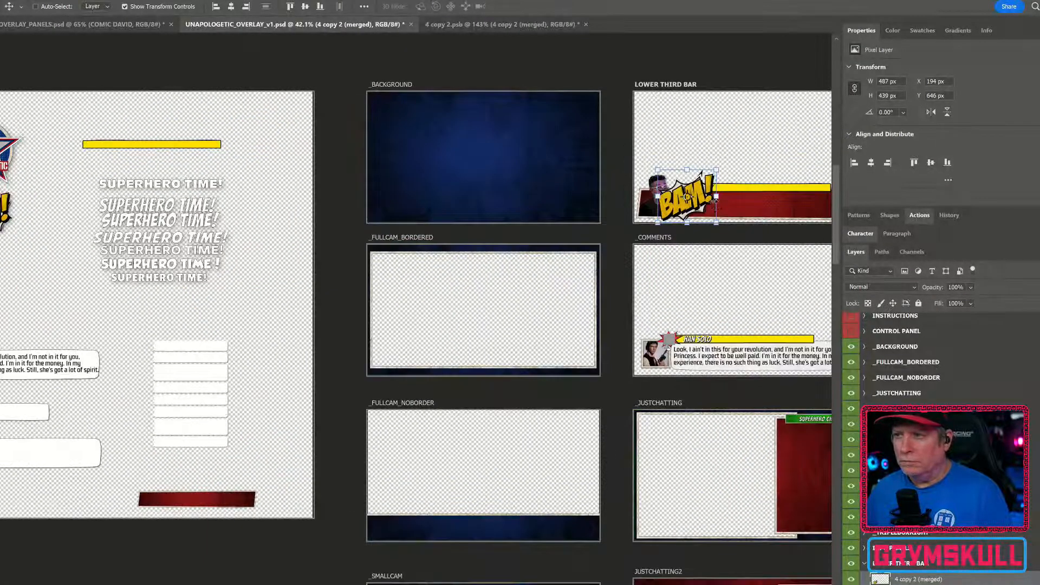
Convert the merged BAM! layer into a smart object
{"action": "scroll", "coordinate": [715, 205], "scroll_direction": "up", "scroll_amount": 4}
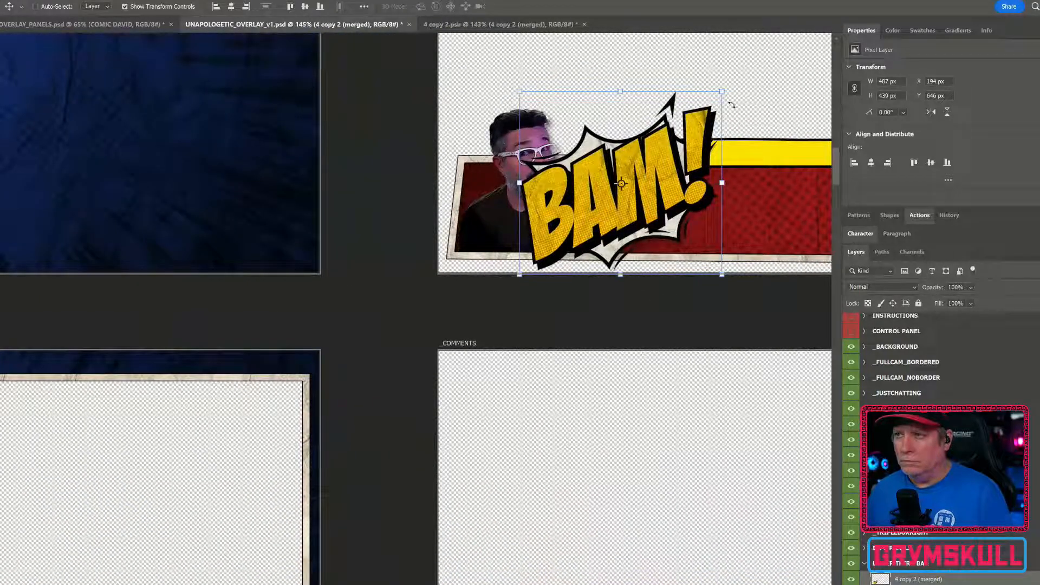
{"action": "right_click", "coordinate": [969, 582]}
{"action": "left_click", "coordinate": [743, 127]}
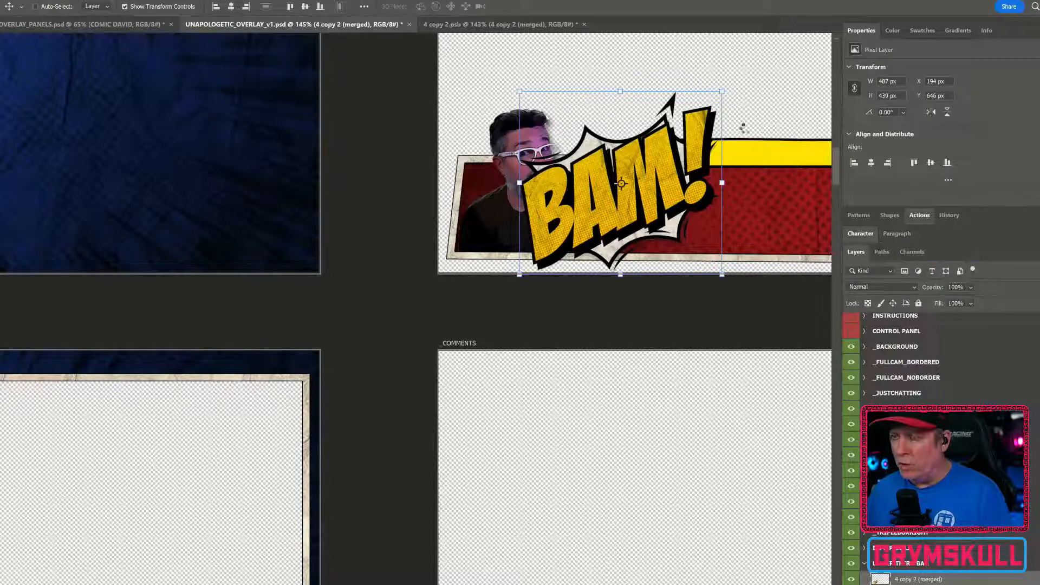
Scale the BAM! graphic down to about 249 × 224 px and place it beside the character's shoulder
{"action": "key", "text": "ctrl+t"}
{"action": "left_click_drag", "start_coordinate": [721, 92], "coordinate": [664, 128]}
{"action": "left_click_drag", "start_coordinate": [653, 173], "coordinate": [641, 159]}
{"action": "scroll", "coordinate": [664, 200], "scroll_direction": "up", "scroll_amount": 1}
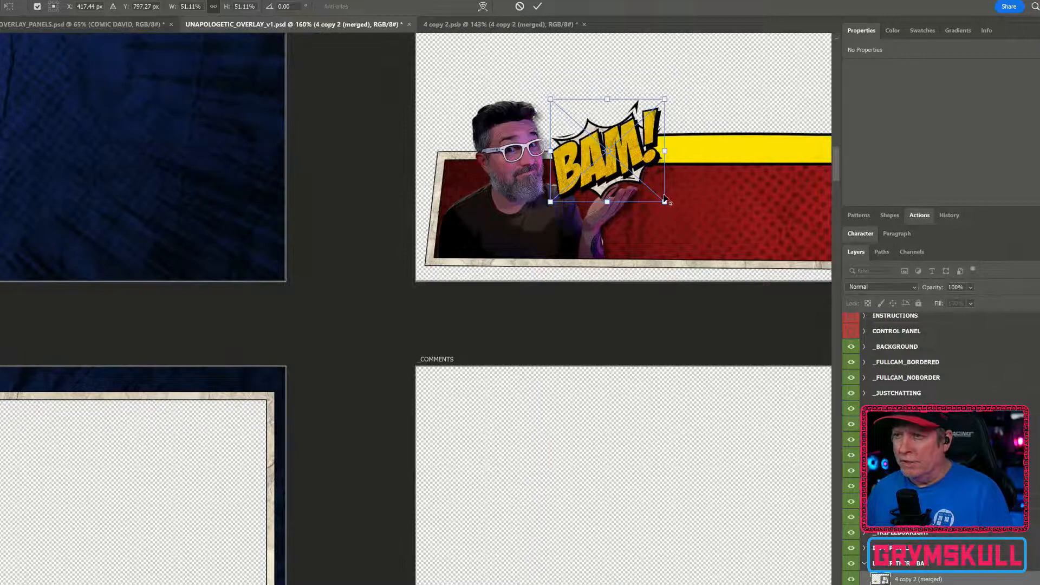
{"action": "scroll", "coordinate": [664, 199], "scroll_direction": "up", "scroll_amount": 2}
{"action": "left_click_drag", "start_coordinate": [683, 196], "coordinate": [434, 205]}
{"action": "scroll", "coordinate": [451, 205], "scroll_direction": "down", "scroll_amount": 1}
{"action": "scroll", "coordinate": [453, 209], "scroll_direction": "down", "scroll_amount": 2}
{"action": "key", "text": "Return"}
{"action": "scroll", "coordinate": [626, 229], "scroll_direction": "up", "scroll_amount": 1}
{"action": "left_click_drag", "start_coordinate": [626, 229], "coordinate": [503, 242]}
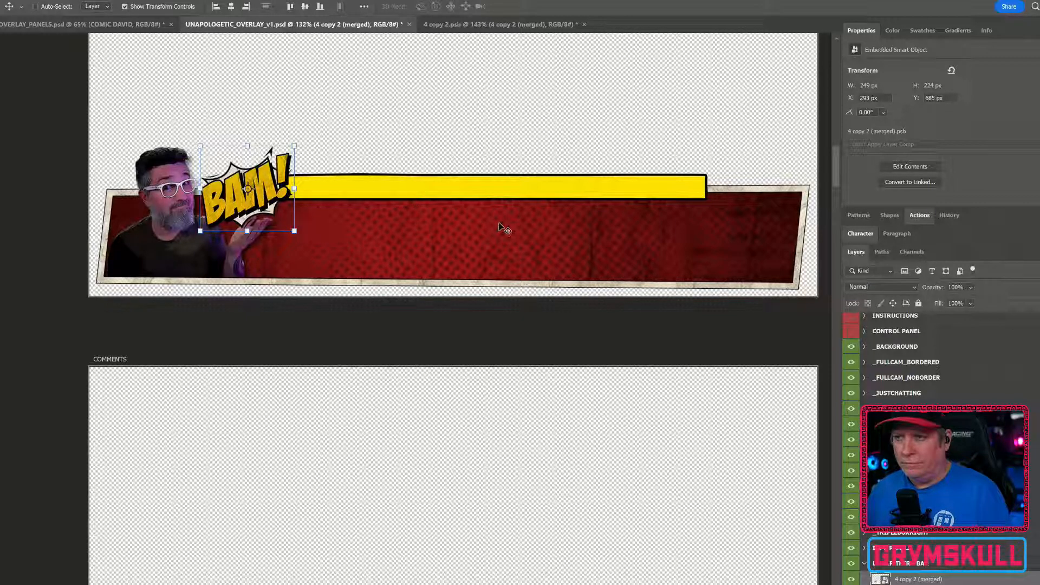
Stretch the yellow title banner downward to about 152% of its height and commit the transform
{"action": "scroll", "coordinate": [921, 433], "scroll_direction": "down", "scroll_amount": 5}
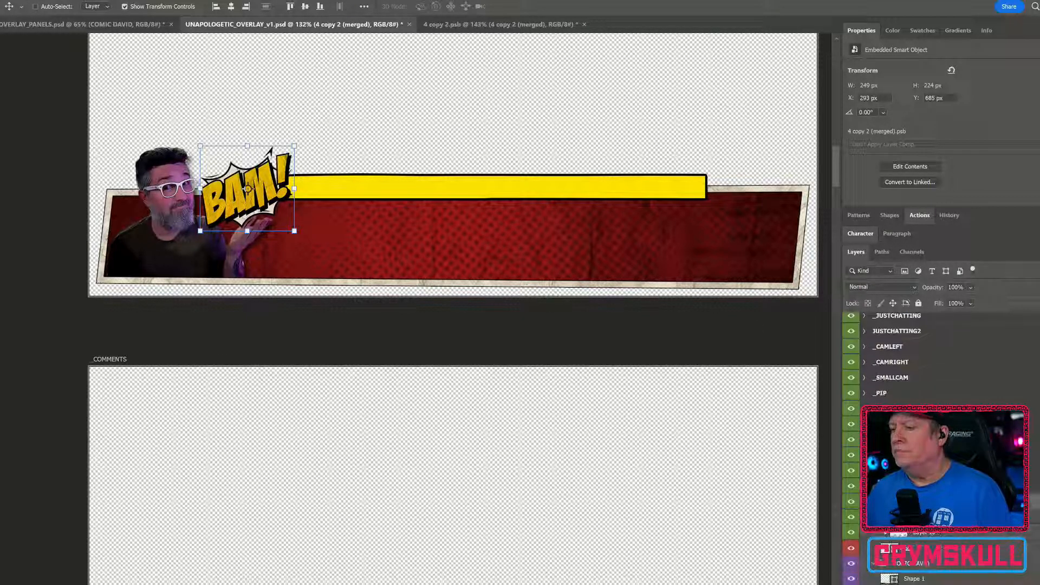
{"action": "left_click", "coordinate": [921, 501]}
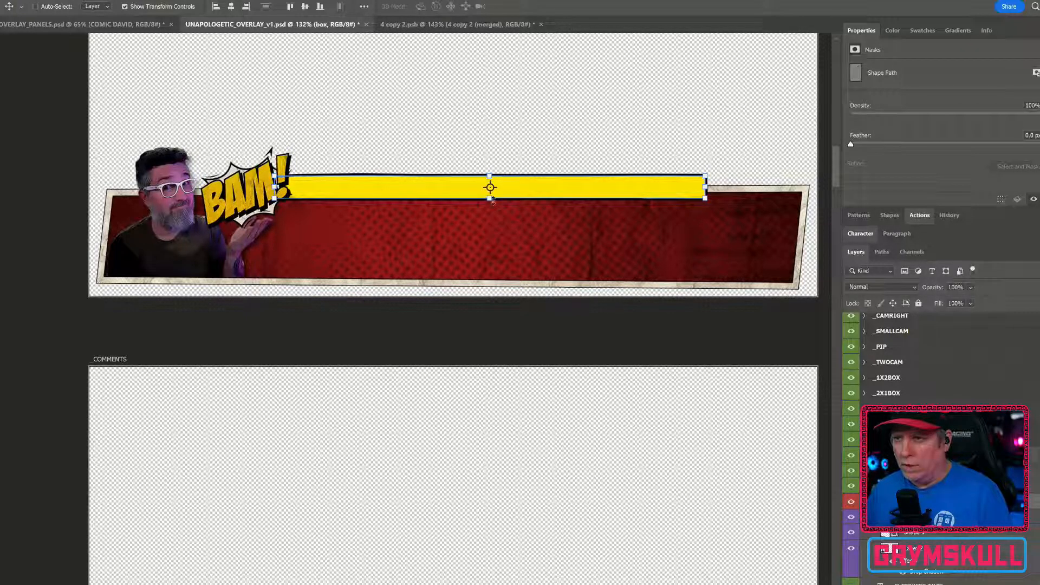
{"action": "left_click_drag", "start_coordinate": [489, 199], "coordinate": [488, 210]}
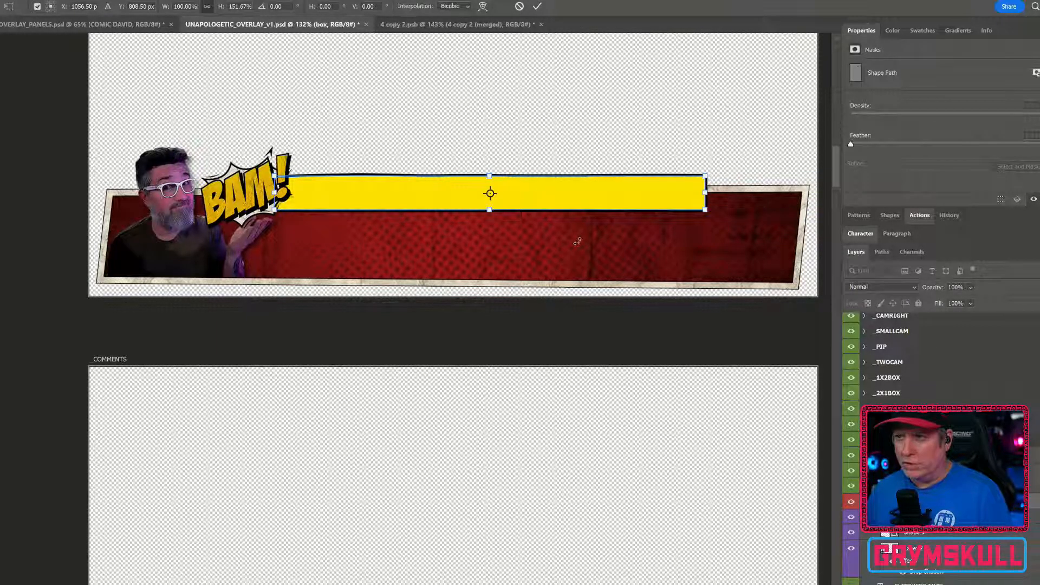
{"action": "scroll", "coordinate": [471, 260], "scroll_direction": "down", "scroll_amount": 1}
{"action": "scroll", "coordinate": [471, 257], "scroll_direction": "down", "scroll_amount": 4}
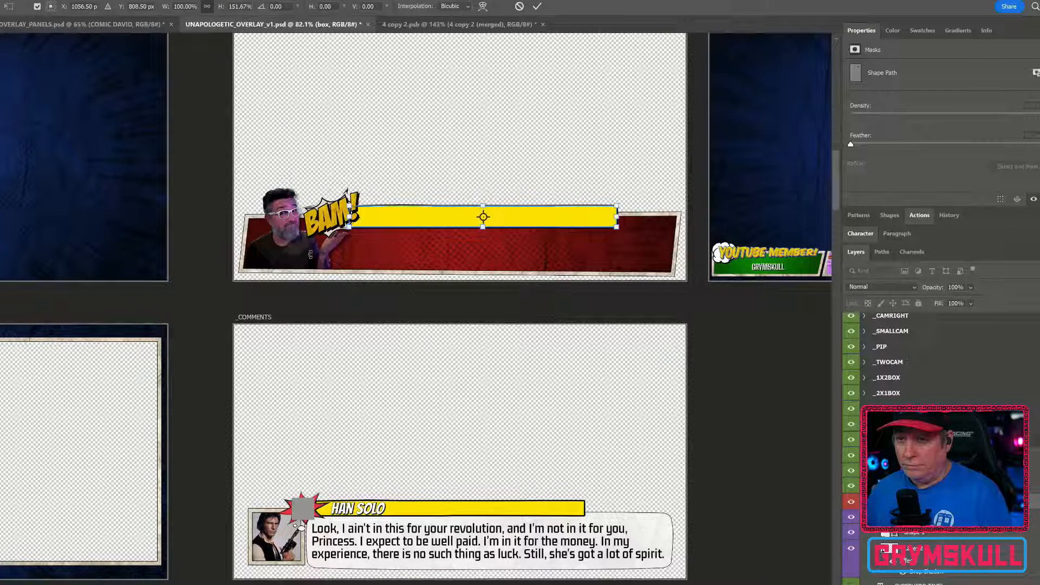
{"action": "scroll", "coordinate": [443, 295], "scroll_direction": "down", "scroll_amount": 5}
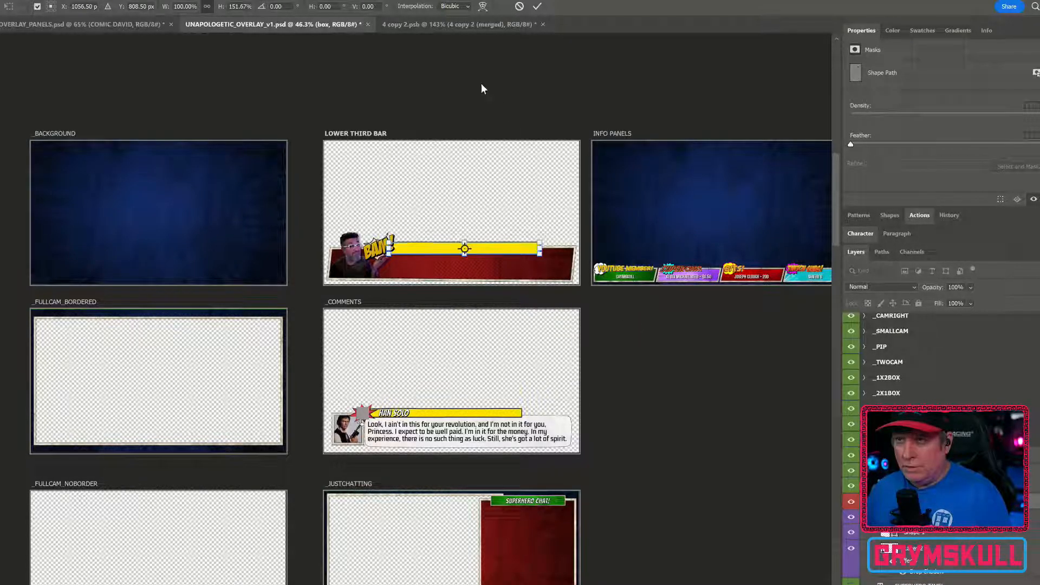
{"action": "left_click", "coordinate": [3, 1]}
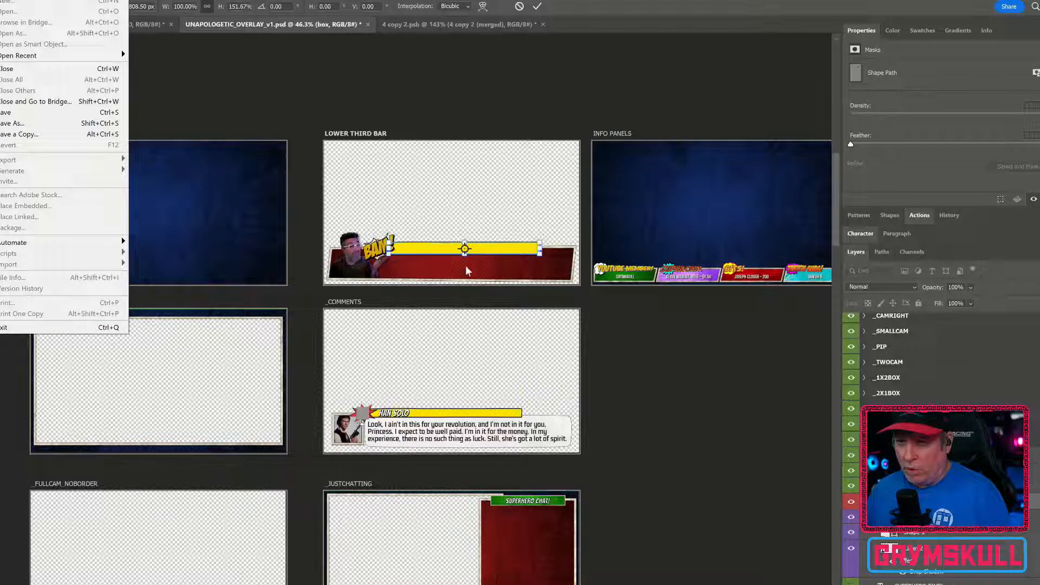
{"action": "left_click", "coordinate": [244, 1]}
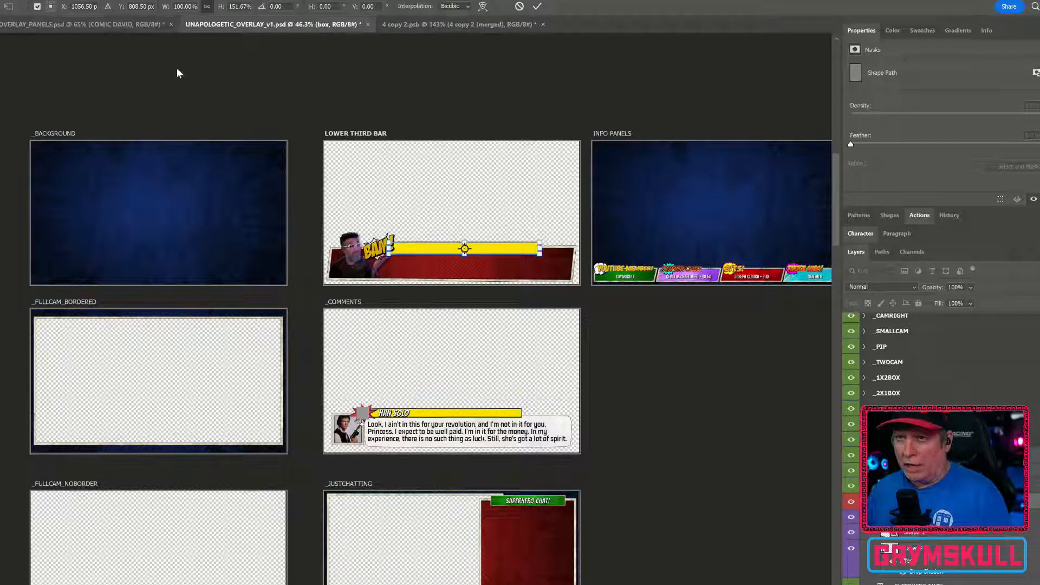
{"action": "left_click", "coordinate": [1, 1]}
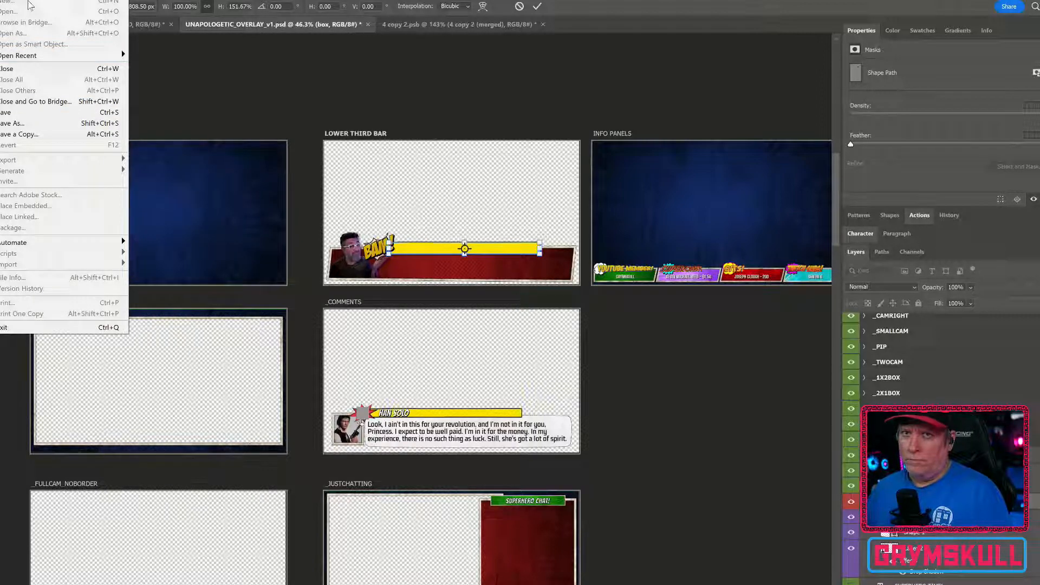
{"action": "left_click", "coordinate": [335, 48]}
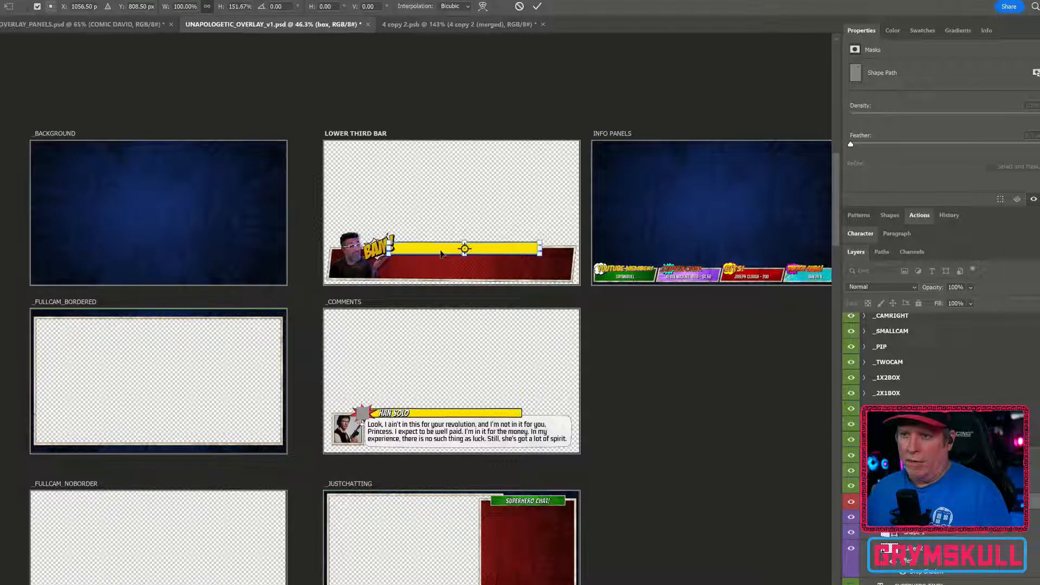
{"action": "key", "text": "Return"}
Create a new 1920 × 1080 px document
{"action": "left_click", "coordinate": [2, 1]}
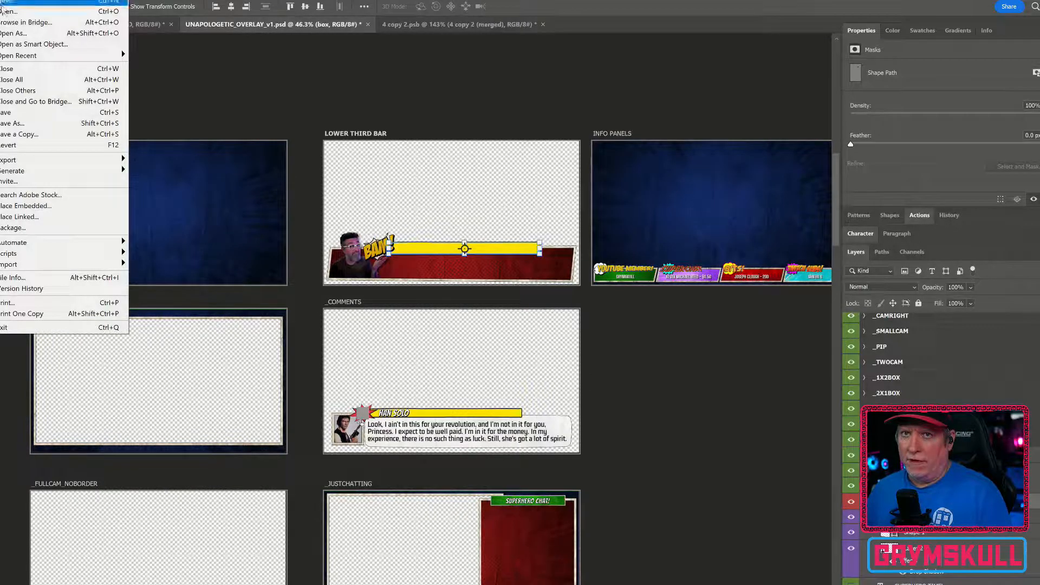
{"action": "left_click", "coordinate": [2, 3]}
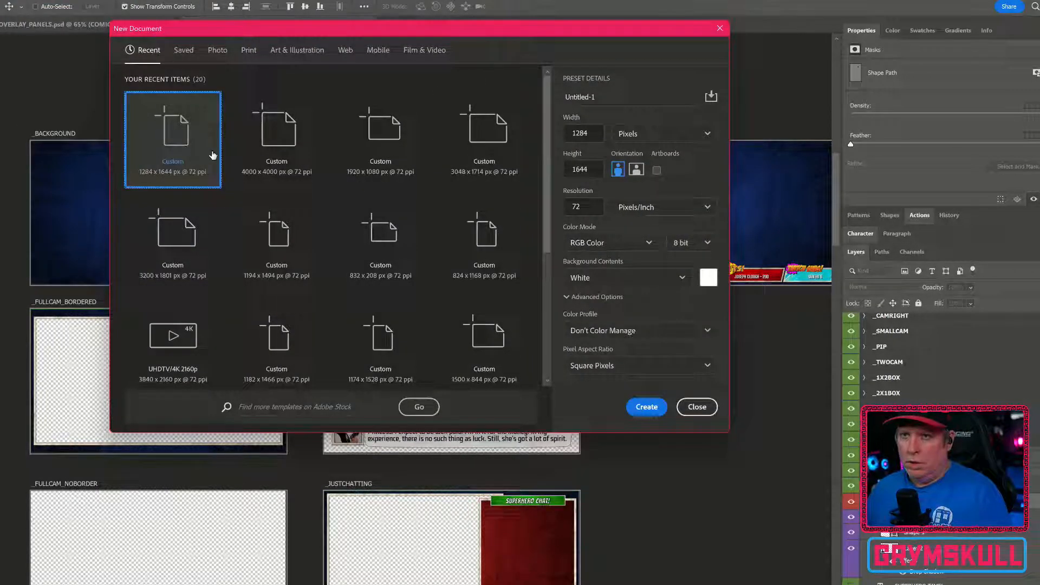
{"action": "left_click", "coordinate": [382, 132]}
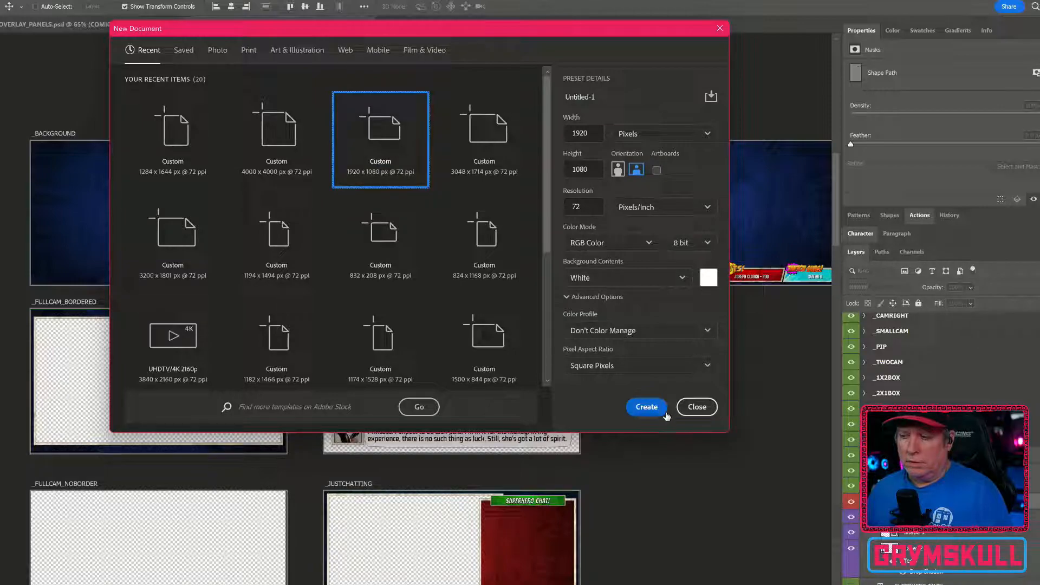
{"action": "left_click", "coordinate": [647, 407]}
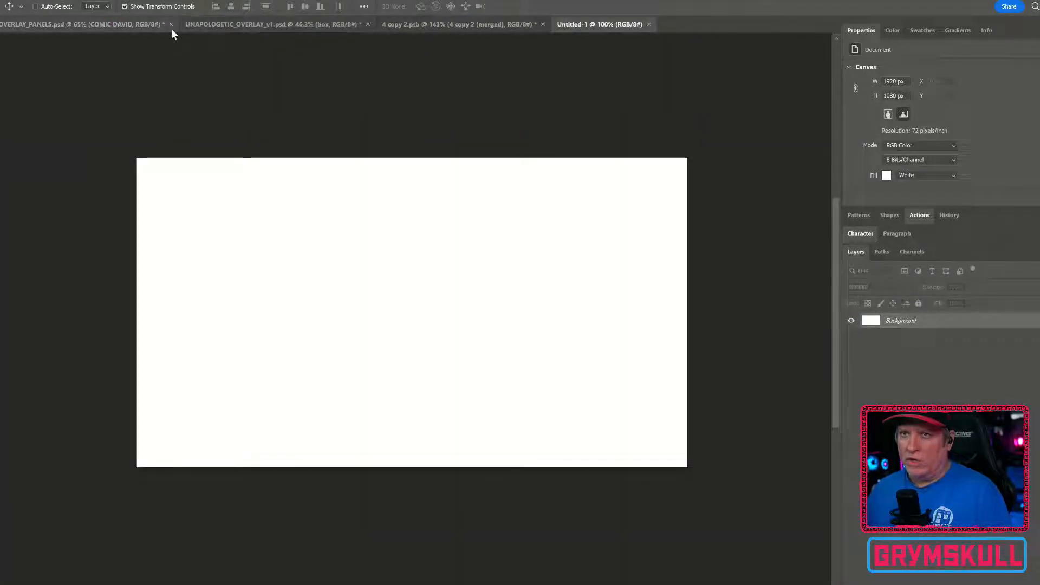
Drag the LOWER THIRD BAR artboard from the overlay file into the new document
{"action": "left_click", "coordinate": [211, 25]}
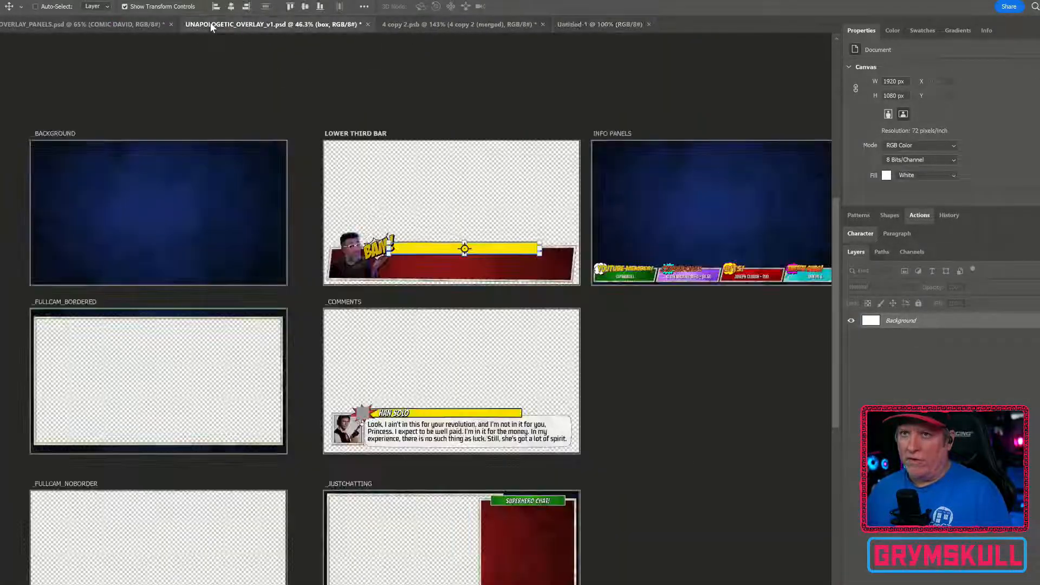
{"action": "left_click", "coordinate": [355, 135]}
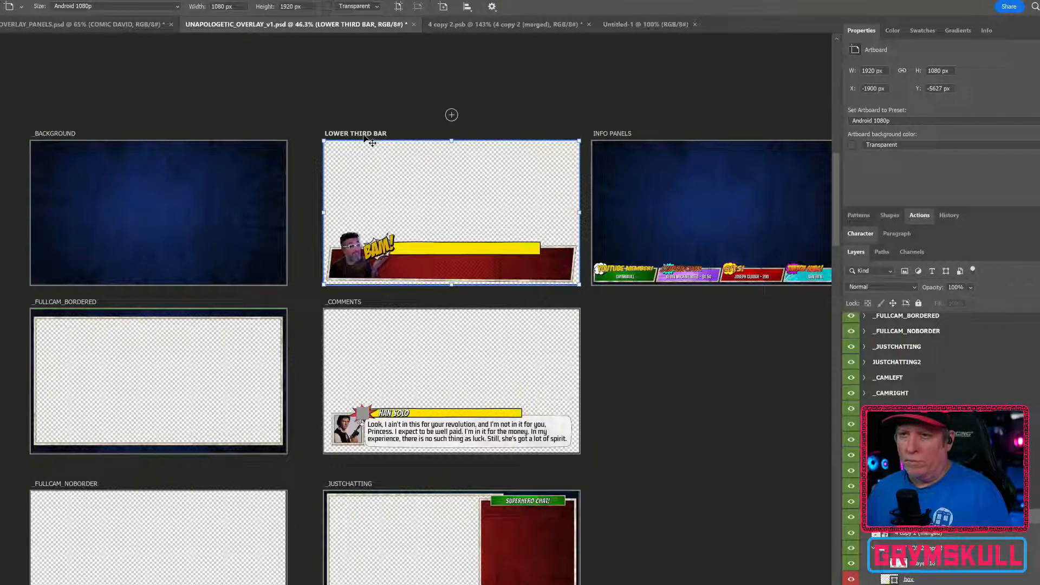
{"action": "left_click_drag", "start_coordinate": [372, 142], "coordinate": [601, 35]}
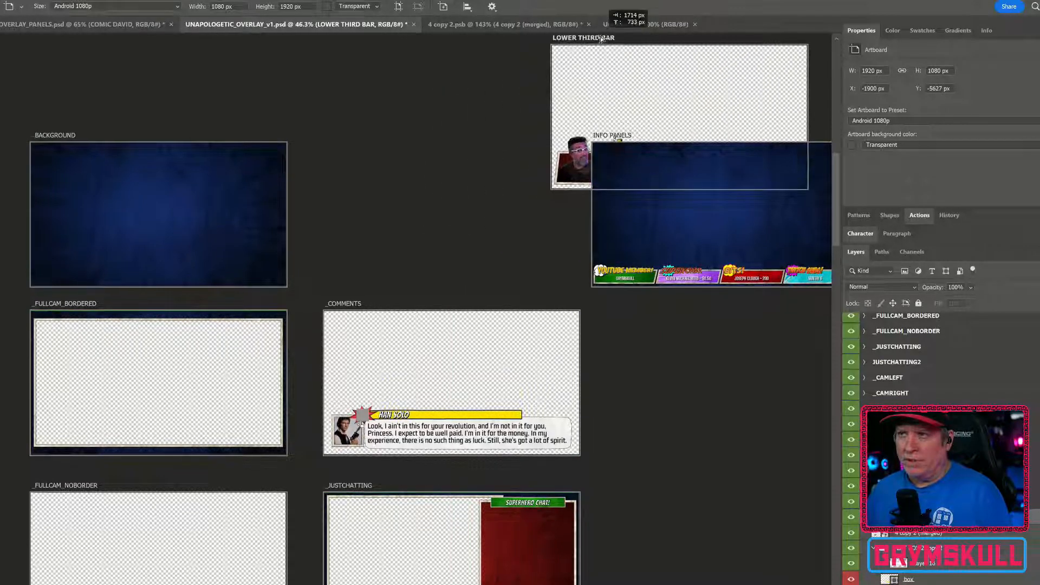
{"action": "left_click", "coordinate": [623, 25]}
{"action": "left_click_drag", "start_coordinate": [498, 187], "coordinate": [411, 258]}
{"action": "scroll", "coordinate": [371, 257], "scroll_direction": "down", "scroll_amount": 3}
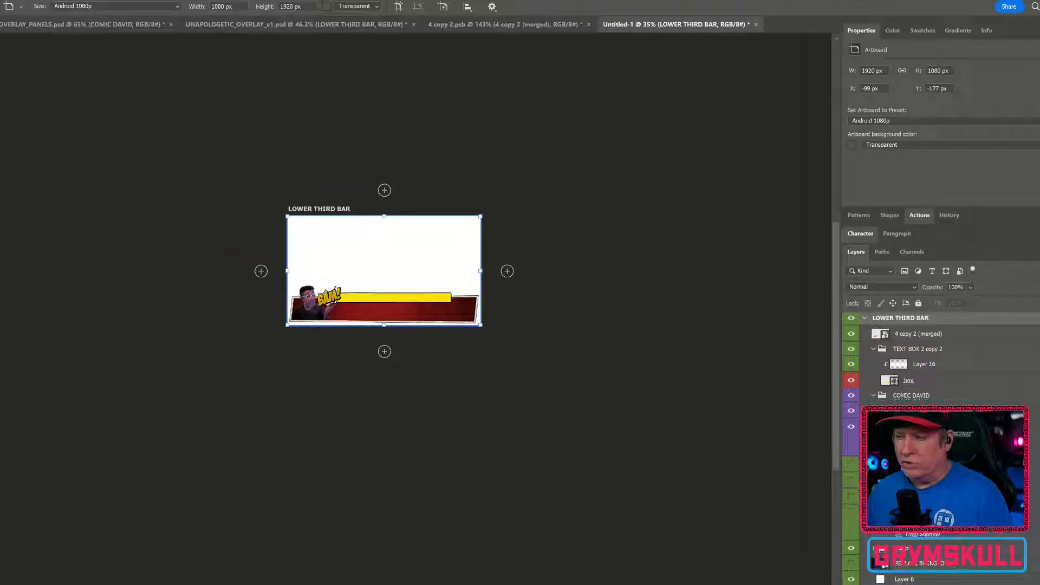
Hide the new document's white background layer
{"action": "left_click", "coordinate": [851, 579]}
{"action": "scroll", "coordinate": [391, 299], "scroll_direction": "up", "scroll_amount": 5}
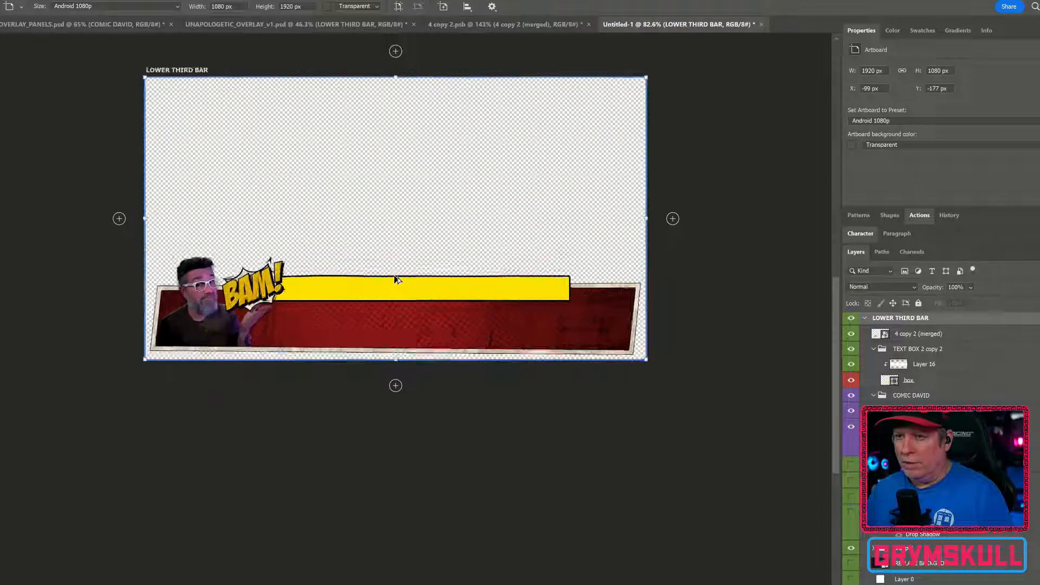
{"action": "scroll", "coordinate": [397, 279], "scroll_direction": "up", "scroll_amount": 2}
{"action": "scroll", "coordinate": [645, 441], "scroll_direction": "right", "scroll_amount": 3}
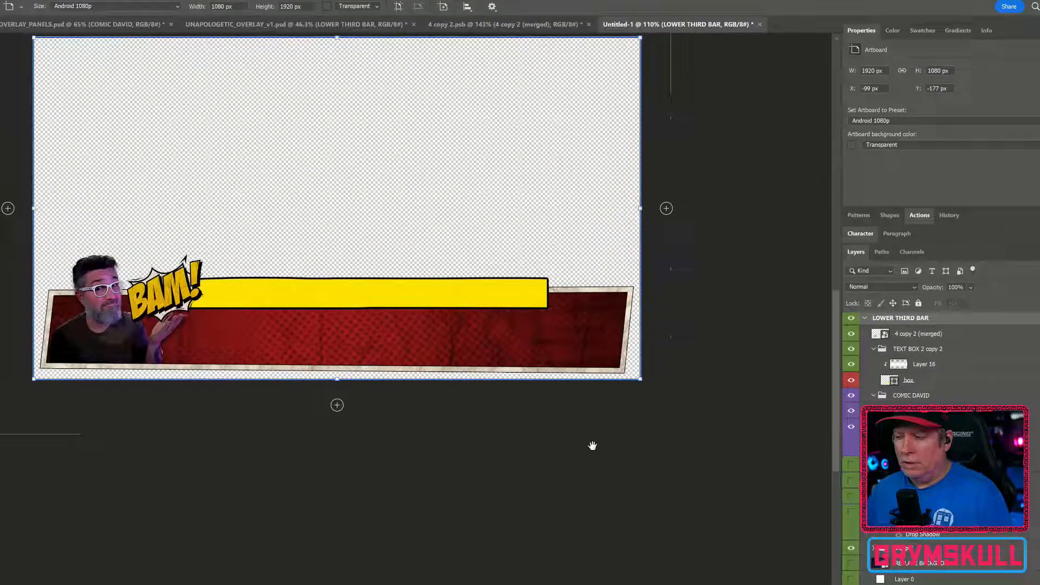
{"action": "scroll", "coordinate": [592, 445], "scroll_direction": "left", "scroll_amount": 2}
{"action": "scroll", "coordinate": [297, 384], "scroll_direction": "up", "scroll_amount": 3}
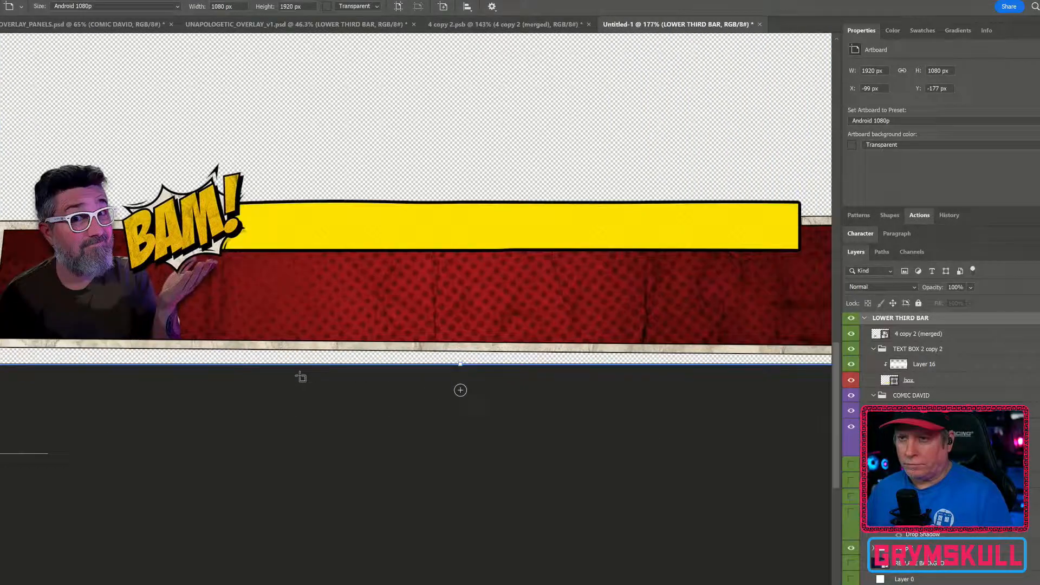
{"action": "scroll", "coordinate": [300, 378], "scroll_direction": "down", "scroll_amount": 1}
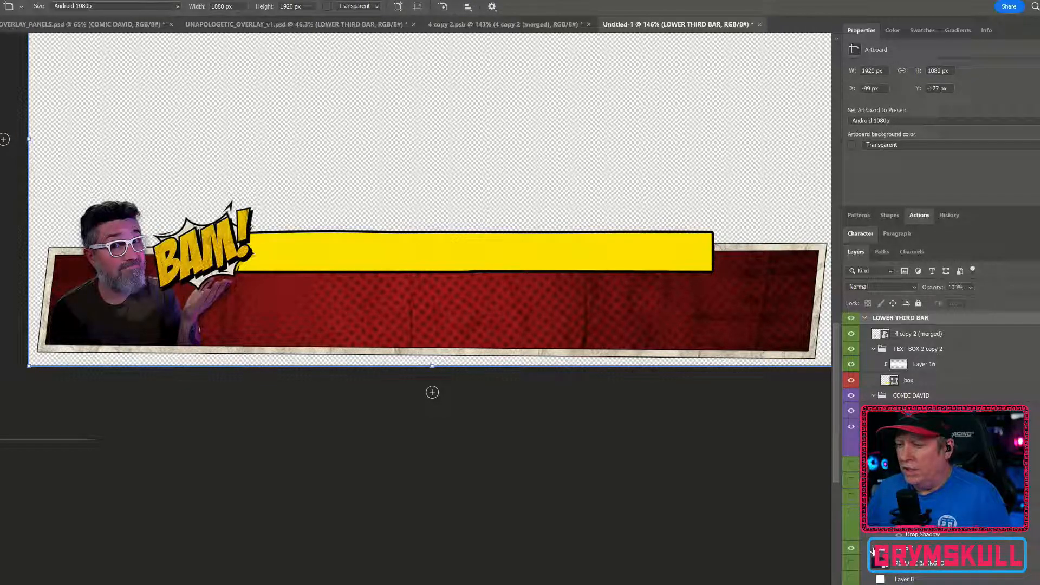
Hide every layer except the red lower third bar and select the bar's smart object
{"action": "key", "text": "v"}
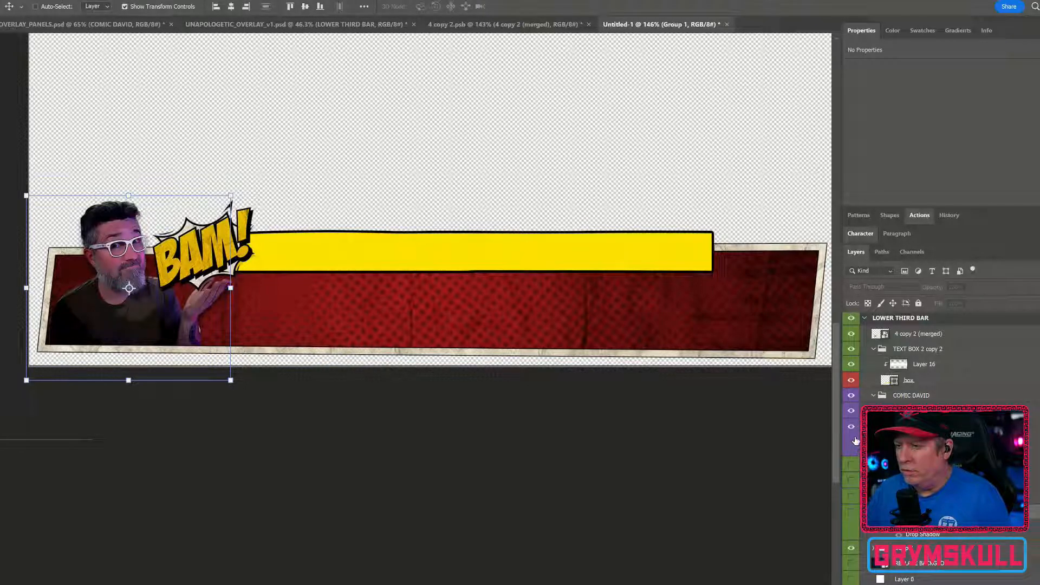
{"action": "left_click_drag", "start_coordinate": [854, 380], "coordinate": [851, 320]}
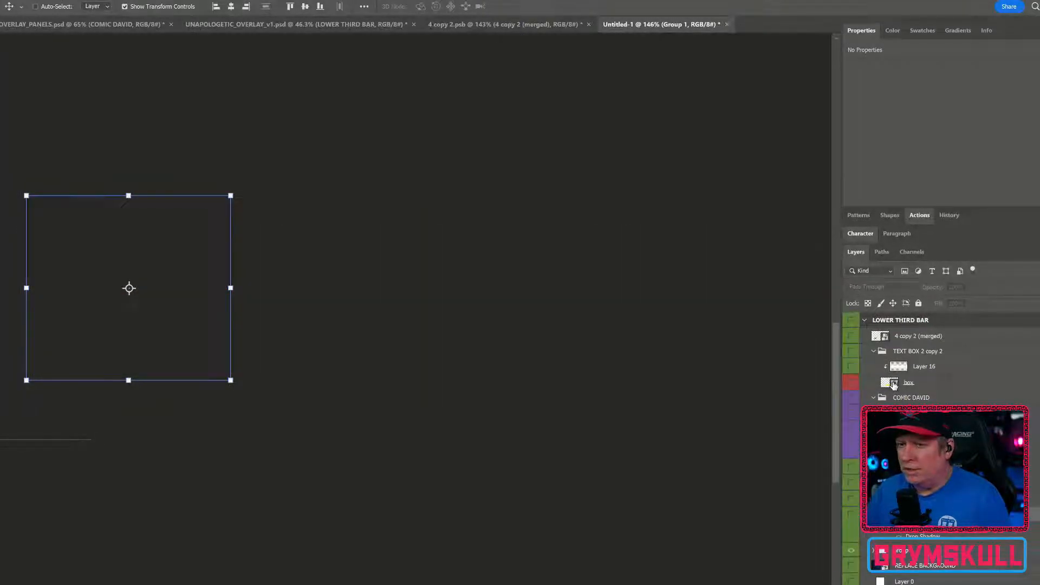
{"action": "left_click", "coordinate": [850, 319]}
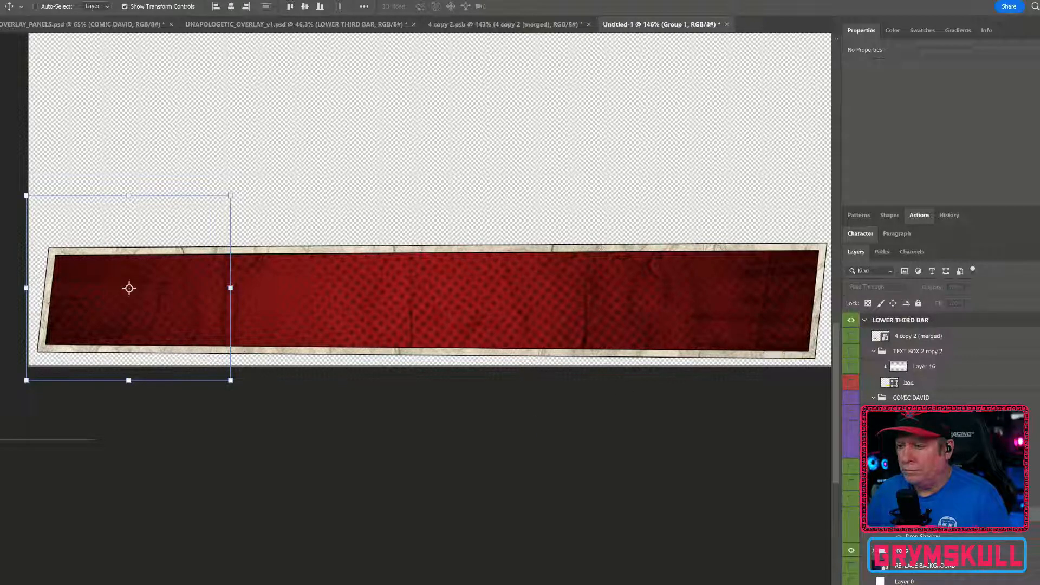
{"action": "left_click", "coordinate": [850, 548]}
{"action": "left_click", "coordinate": [850, 548]}
{"action": "left_click", "coordinate": [919, 564]}
{"action": "left_click", "coordinate": [966, 580], "text": "shift"}
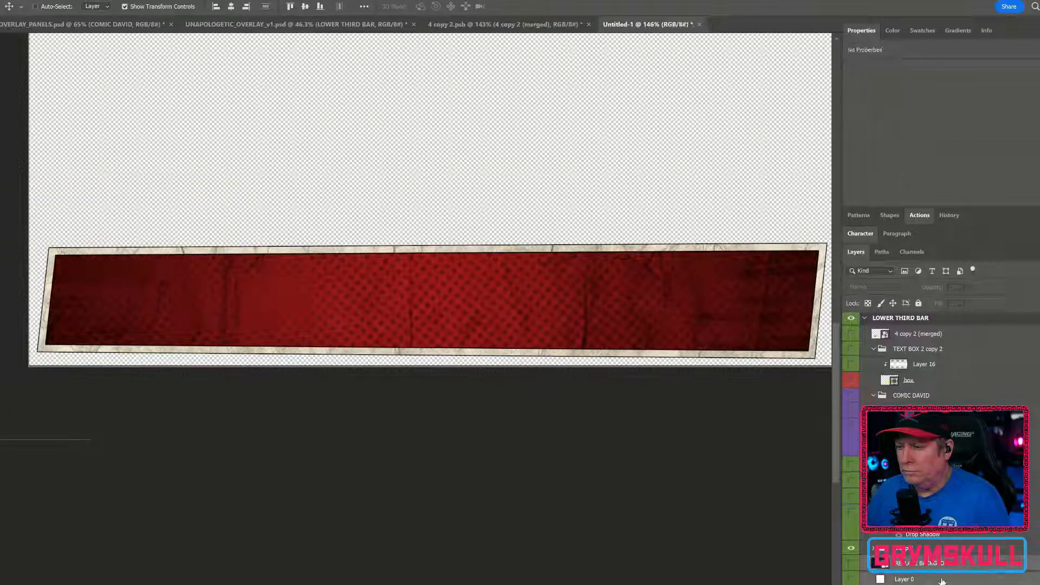
{"action": "left_click_drag", "start_coordinate": [971, 580], "coordinate": [994, 584]}
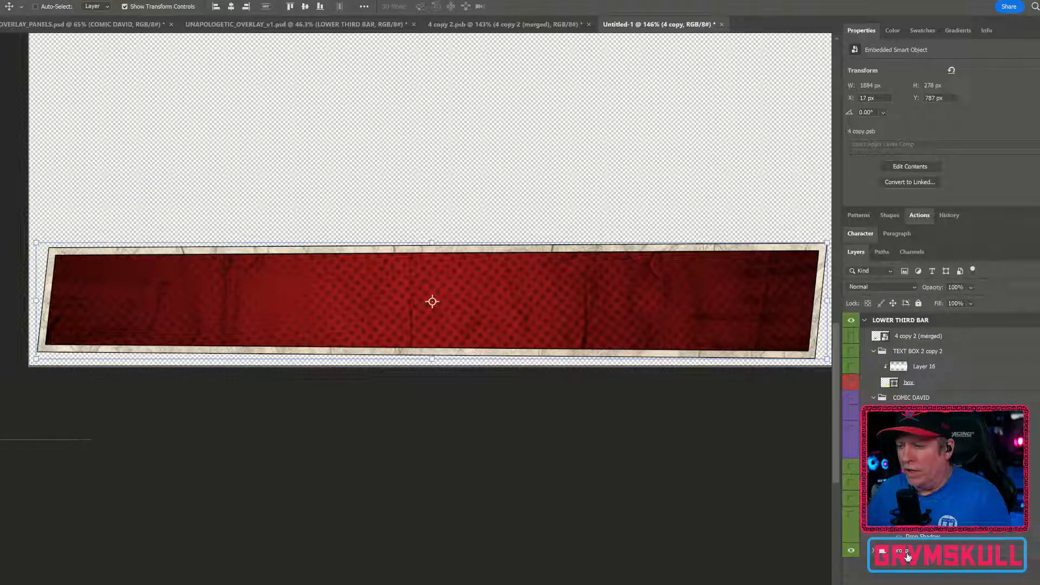
{"action": "left_click_drag", "start_coordinate": [432, 301], "coordinate": [129, 288]}
Delete two unneeded hidden layers, including the vector smart object copy, from the lower third artboard
{"action": "left_click", "coordinate": [853, 518]}
{"action": "left_click", "coordinate": [853, 518]}
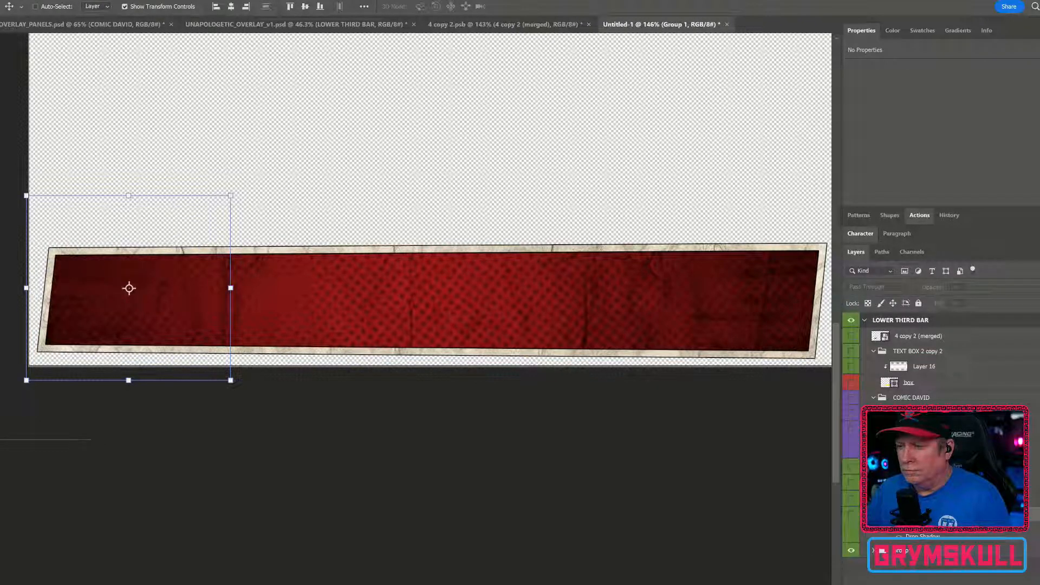
{"action": "left_click_drag", "start_coordinate": [1021, 535], "coordinate": [979, 541]}
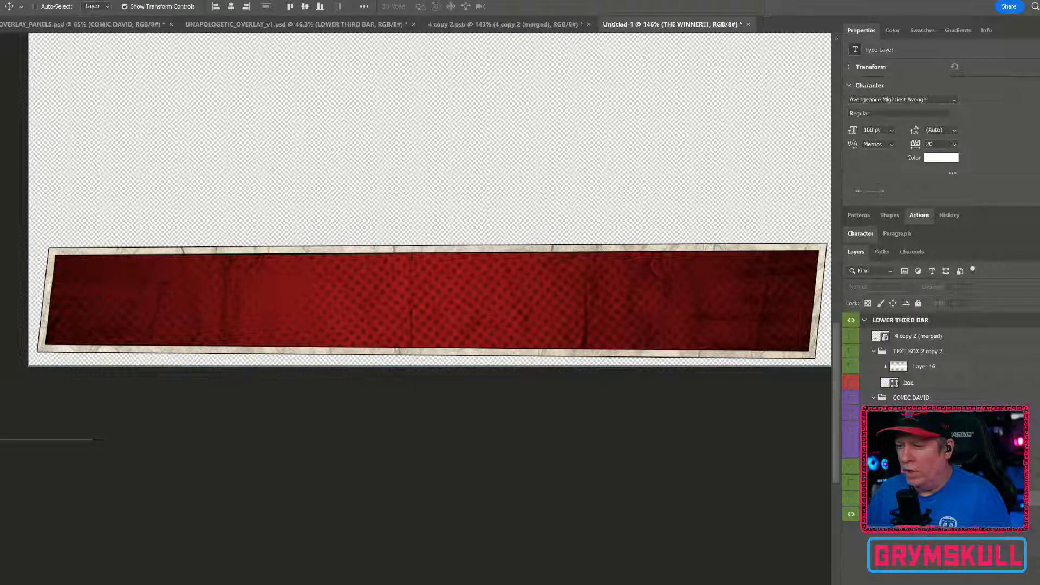
{"action": "left_click", "coordinate": [920, 482]}
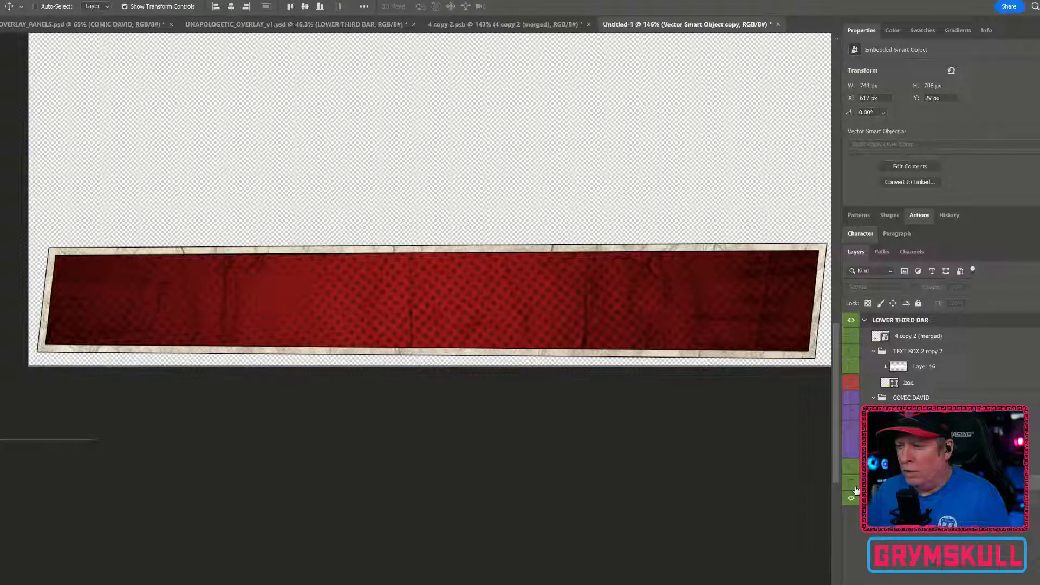
{"action": "left_click", "coordinate": [852, 483]}
{"action": "left_click", "coordinate": [852, 483]}
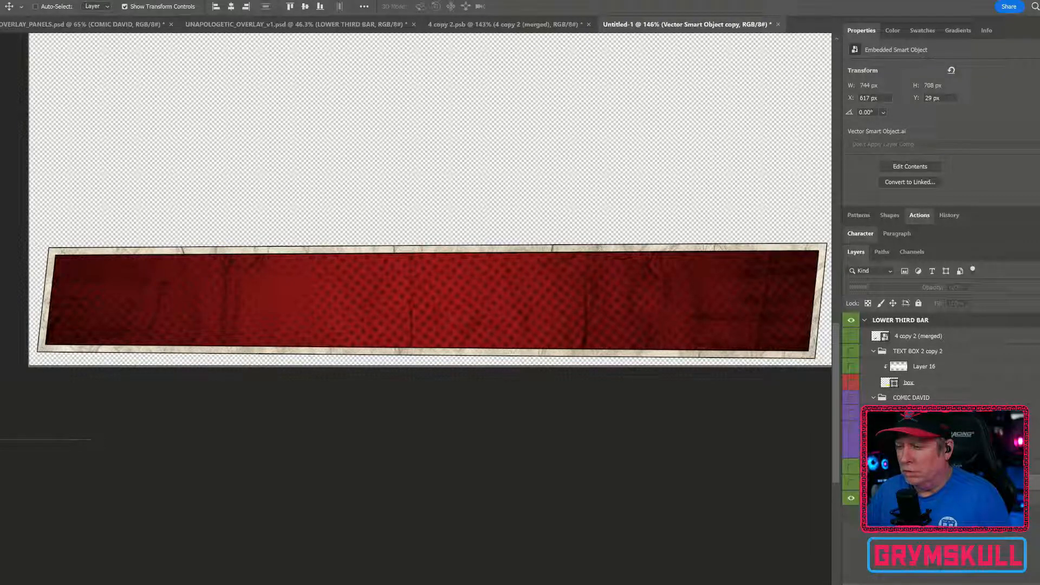
{"action": "key", "text": "Delete"}
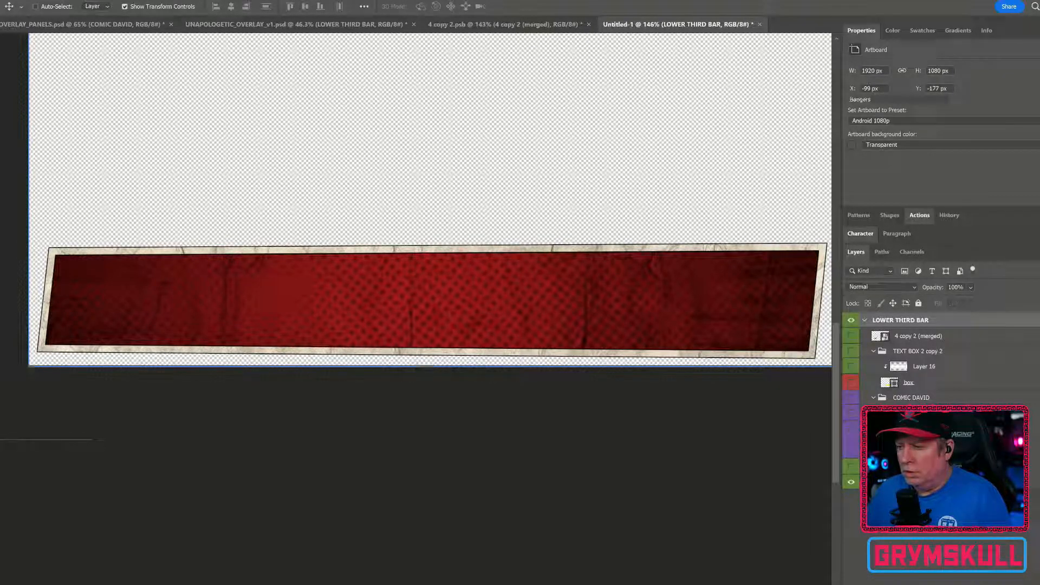
{"action": "left_click", "coordinate": [920, 466]}
{"action": "key", "text": "Delete"}
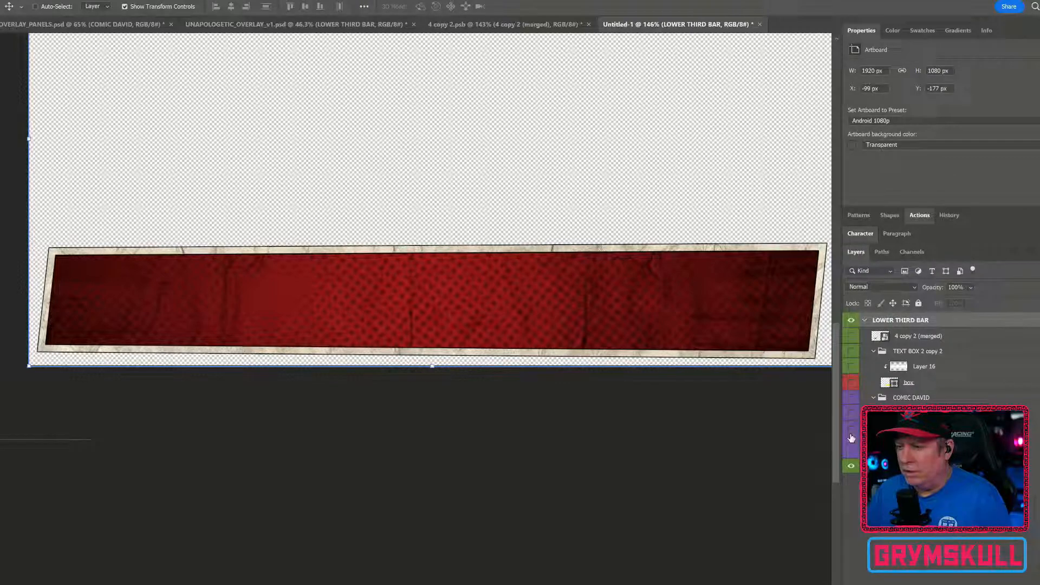
Collapse the COMIC DAVID group and select it in the layer stack
{"action": "left_click", "coordinate": [869, 399]}
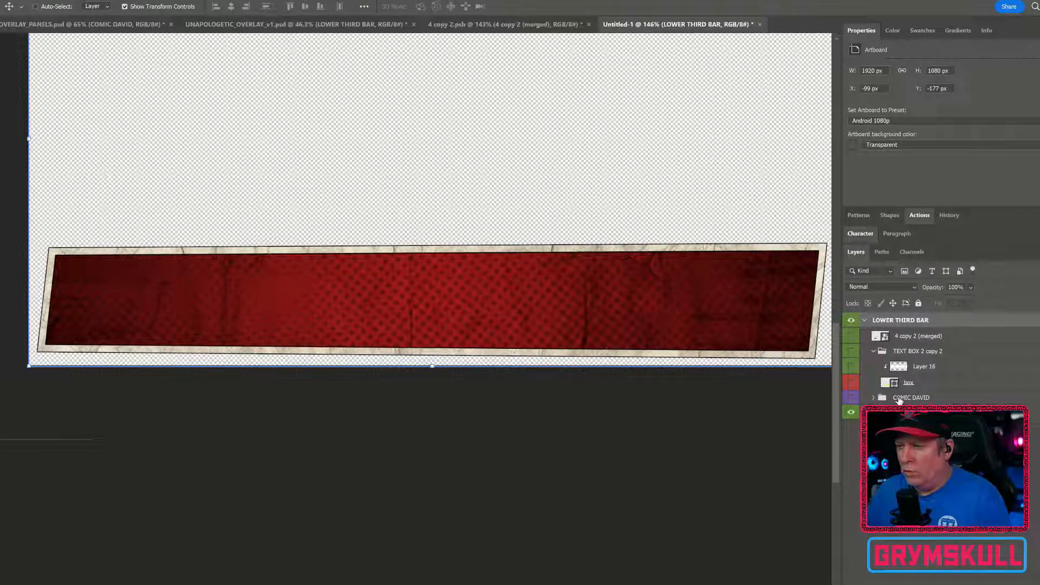
{"action": "left_click", "coordinate": [888, 399]}
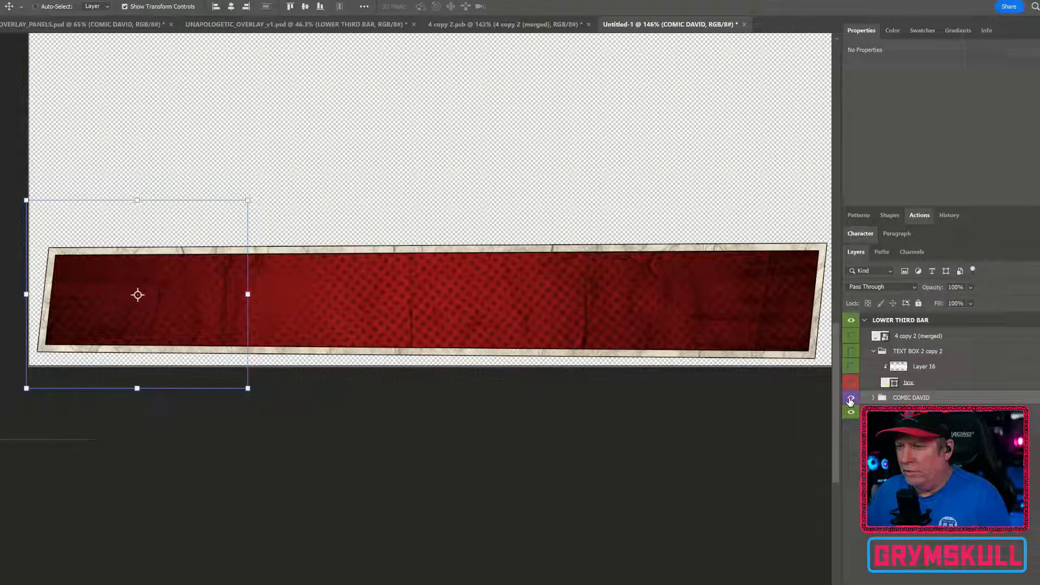
{"action": "left_click", "coordinate": [943, 471]}
{"action": "scroll", "coordinate": [430, 319], "scroll_direction": "up", "scroll_amount": 3}
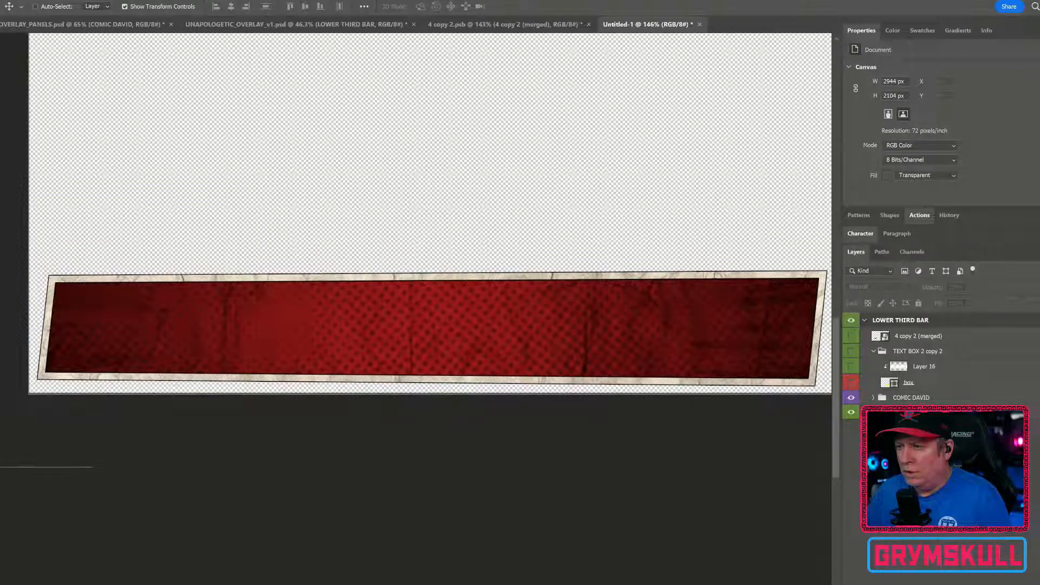
Show the hidden image layer inside the COMIC DAVID group
{"action": "left_click", "coordinate": [875, 398]}
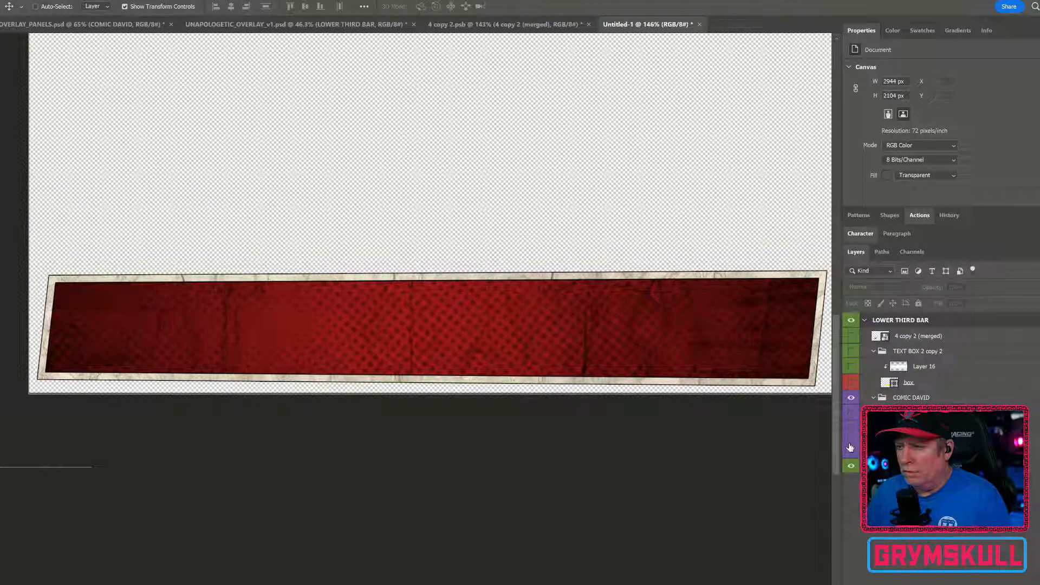
{"action": "left_click", "coordinate": [850, 427]}
{"action": "left_click", "coordinate": [873, 398]}
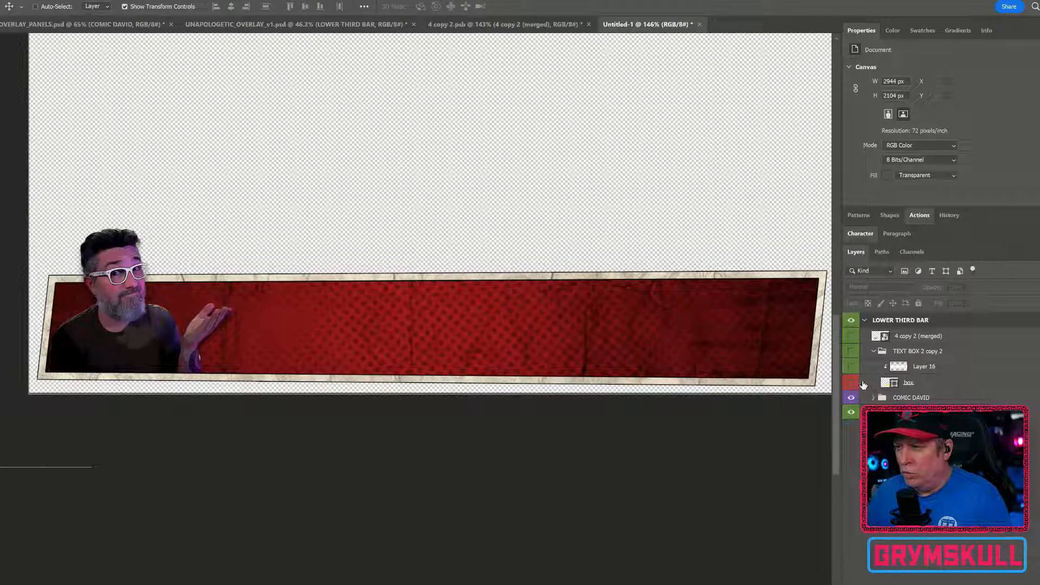
Make the yellow box layer in TEXT BOX 2 copy 2 and the 4 copy 2 (merged) BAM layer visible
{"action": "left_click", "coordinate": [873, 352]}
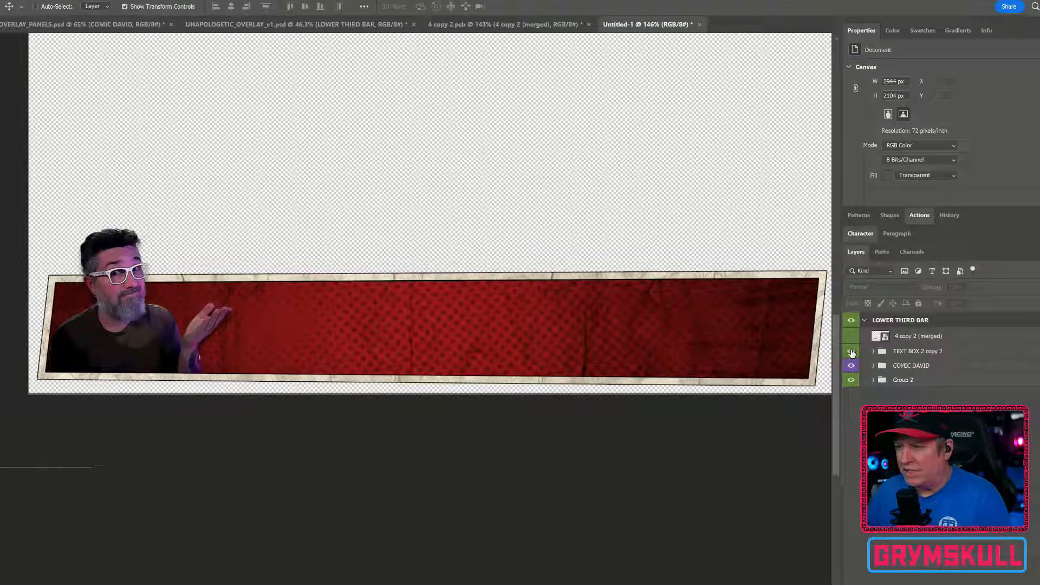
{"action": "left_click", "coordinate": [873, 351]}
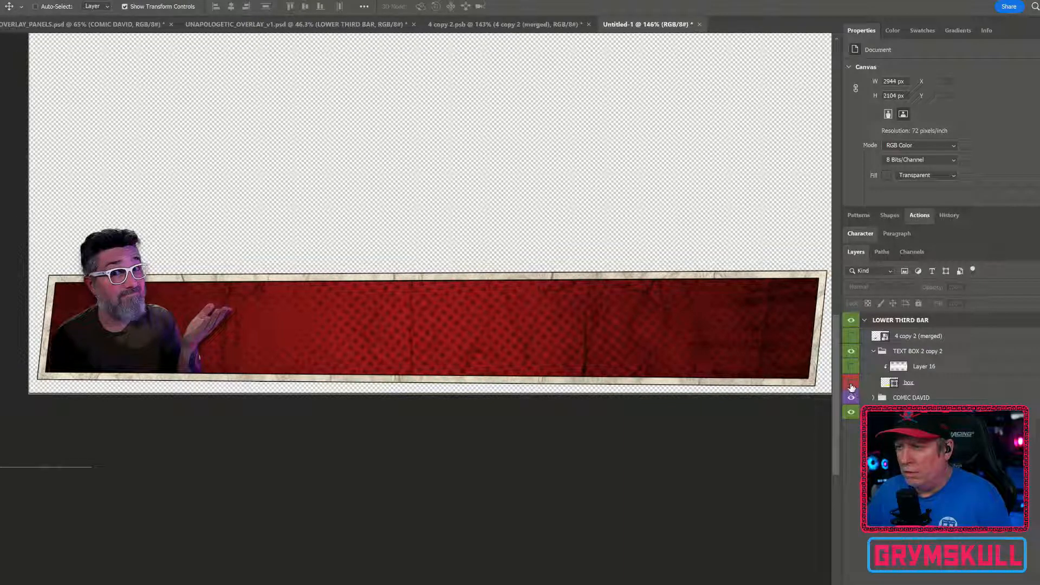
{"action": "left_click", "coordinate": [851, 382]}
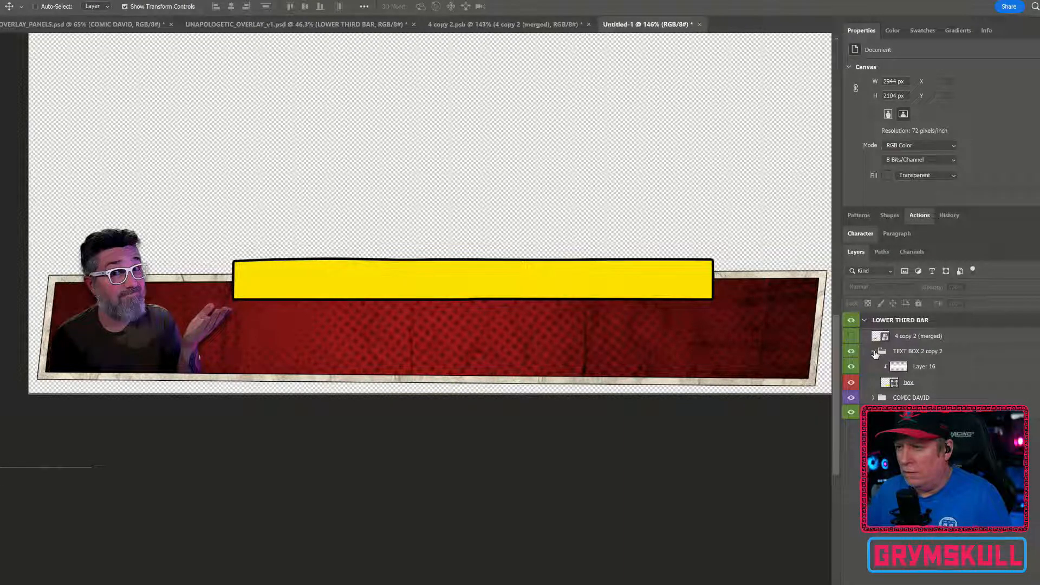
{"action": "left_click", "coordinate": [874, 352]}
{"action": "left_click", "coordinate": [851, 336]}
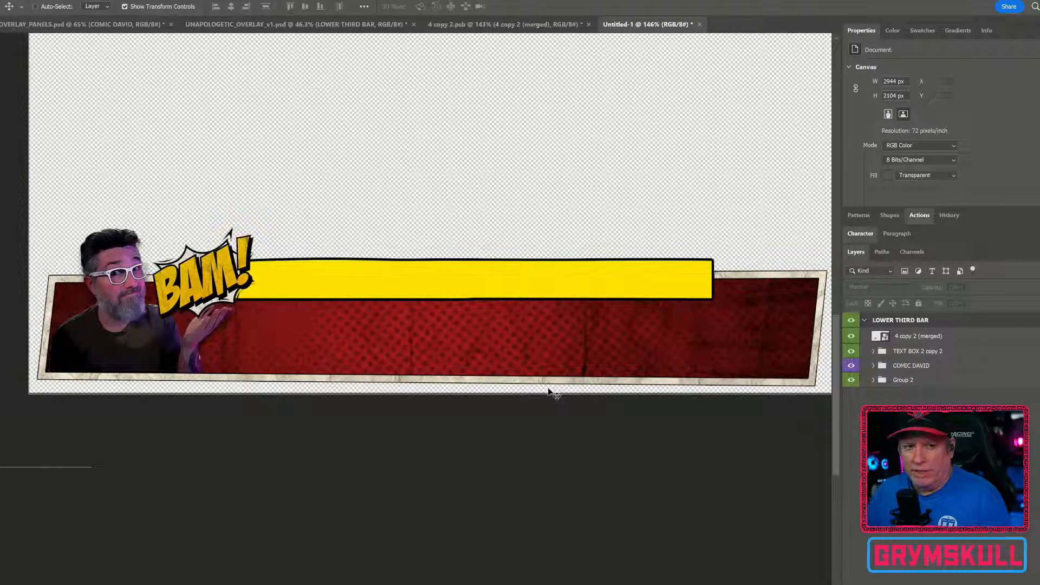
Merge Group 2 into a single layer and toggle its visibility to check it
{"action": "right_click", "coordinate": [921, 382]}
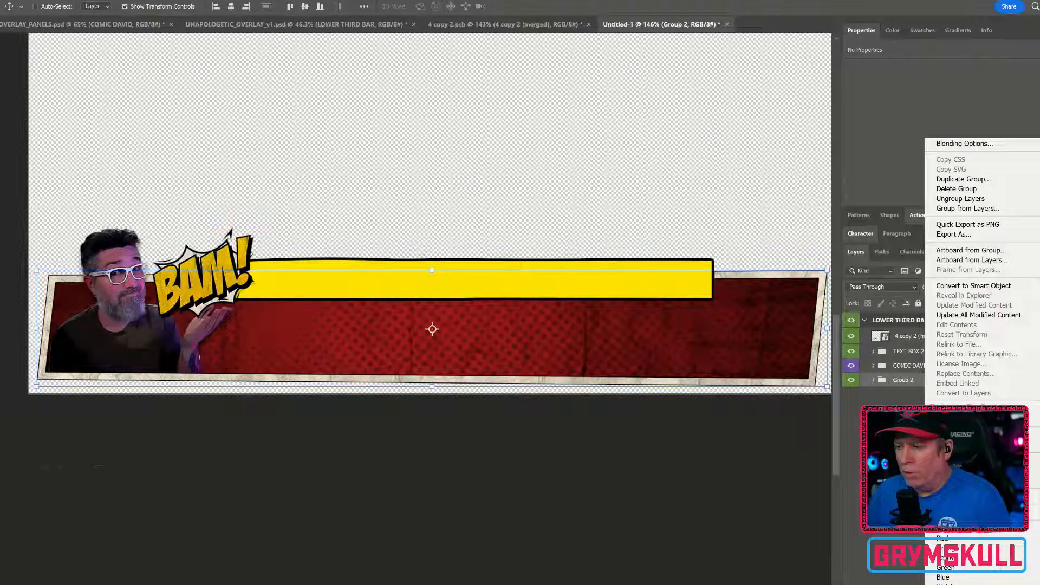
{"action": "left_click", "coordinate": [956, 513]}
{"action": "left_click", "coordinate": [852, 383]}
{"action": "left_click", "coordinate": [852, 382]}
{"action": "left_click", "coordinate": [852, 382]}
{"action": "left_click", "coordinate": [852, 382]}
{"action": "left_click", "coordinate": [852, 383]}
{"action": "left_click", "coordinate": [852, 383]}
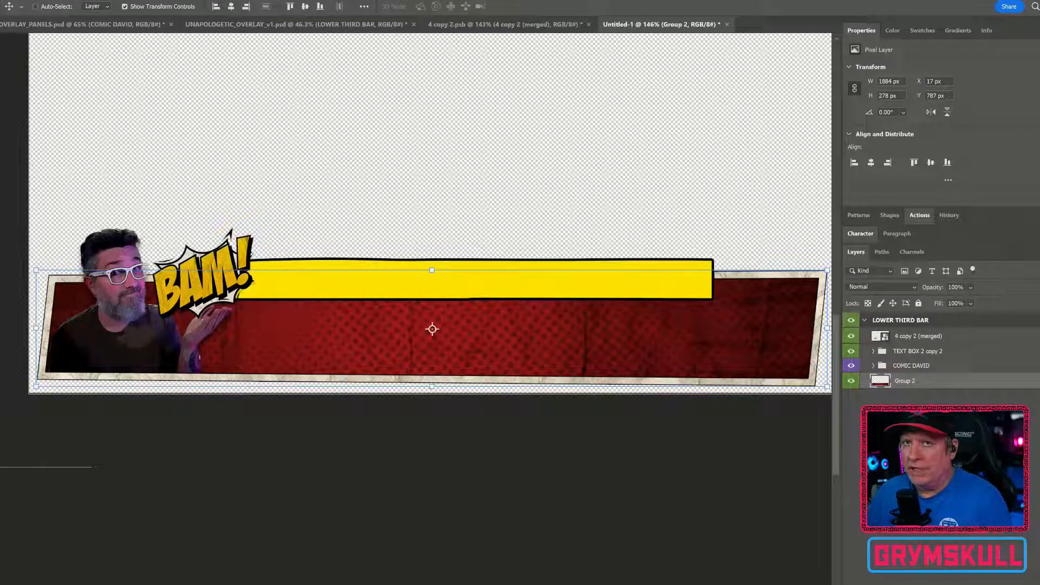
Save the document as DFU_CTA_FLAT.psd in the _OVERLAY folder with Maximize Compatibility on
{"action": "key", "text": "alt+f"}
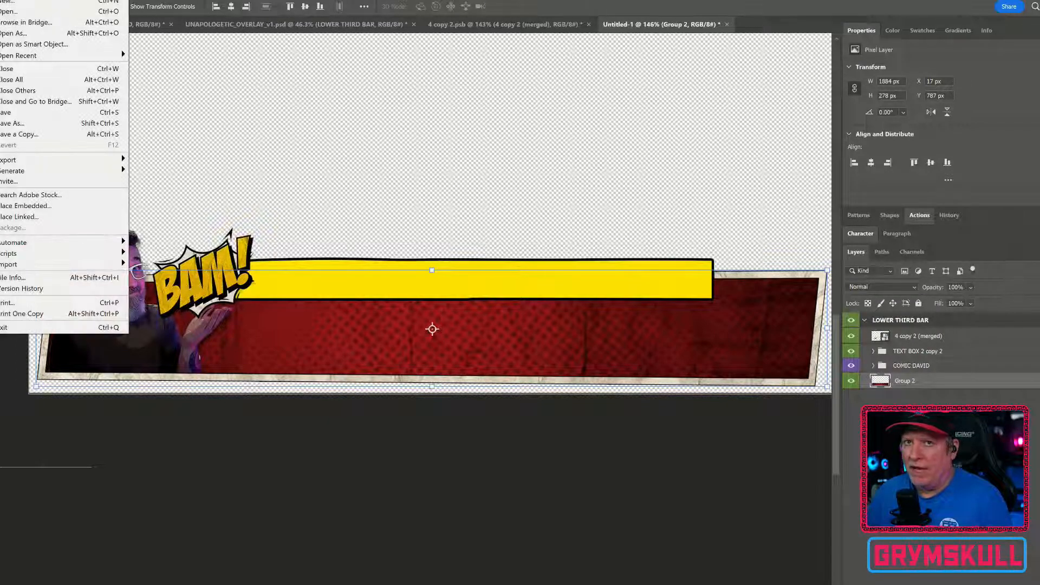
{"action": "left_click", "coordinate": [20, 125]}
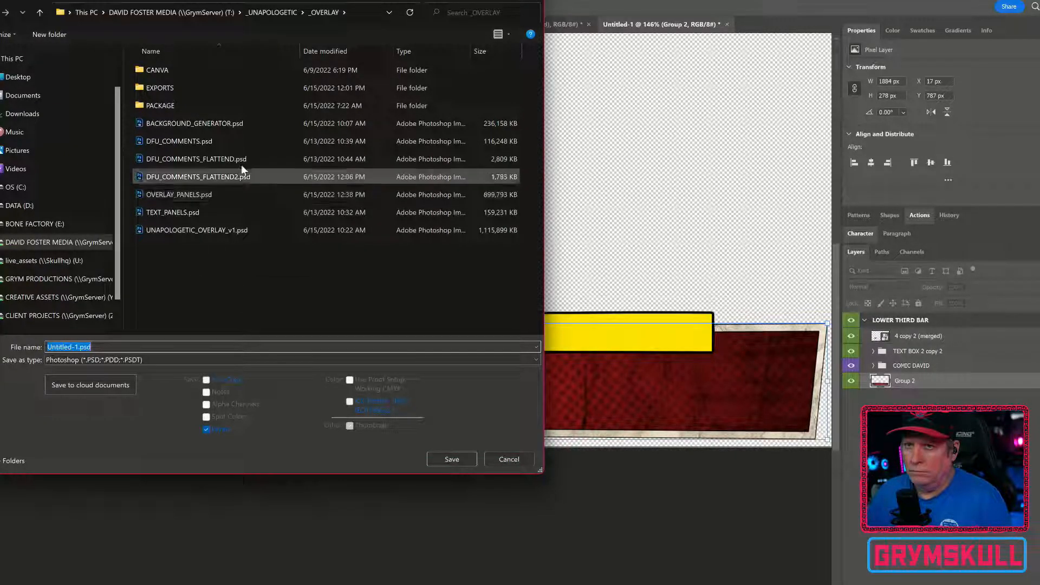
{"action": "left_click", "coordinate": [68, 347]}
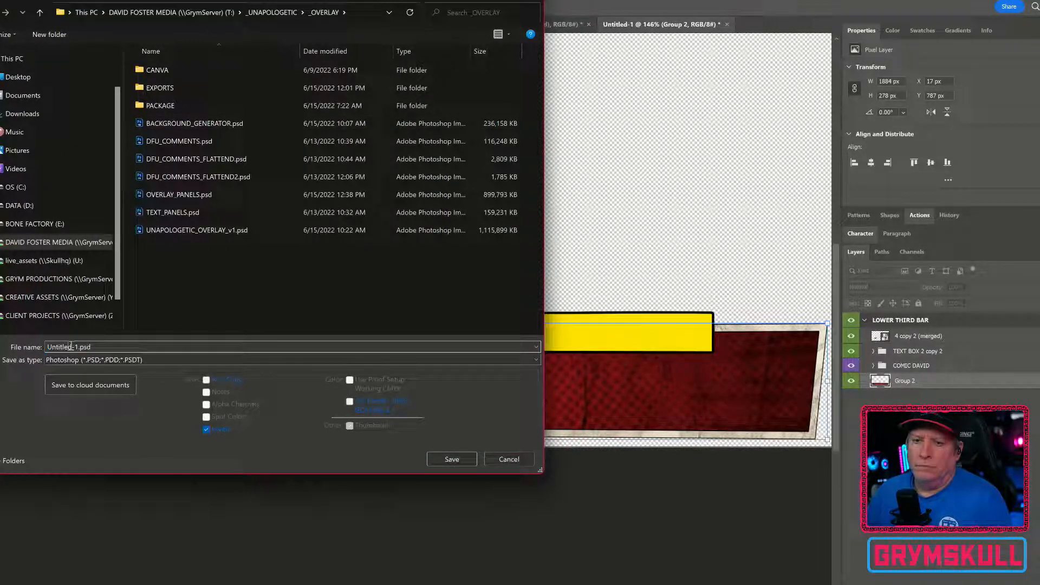
{"action": "left_click_drag", "start_coordinate": [79, 347], "coordinate": [19, 339]}
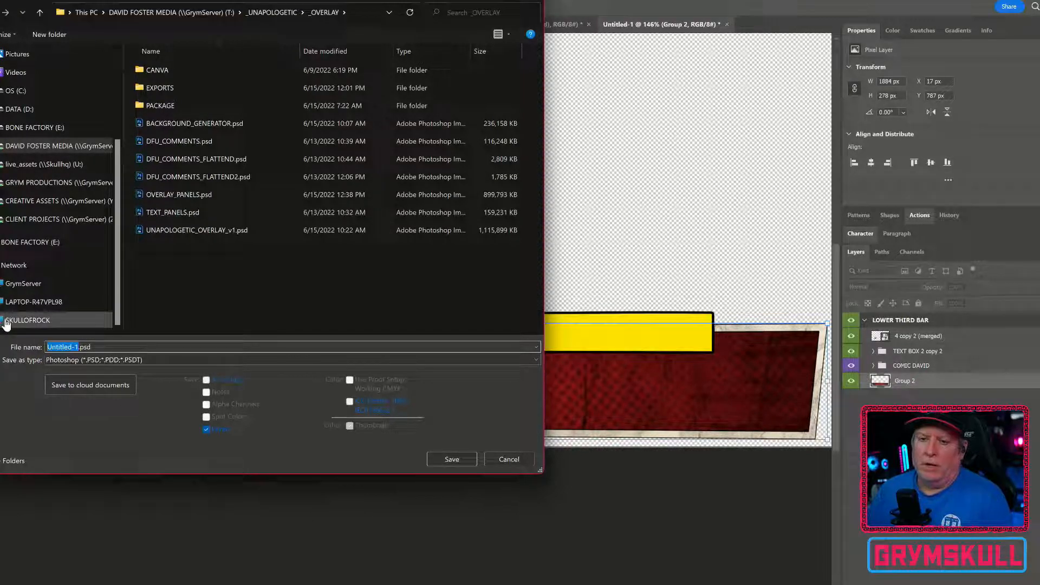
{"action": "type", "text": "DFU_"}
{"action": "type", "text": "CTA_FLA"}
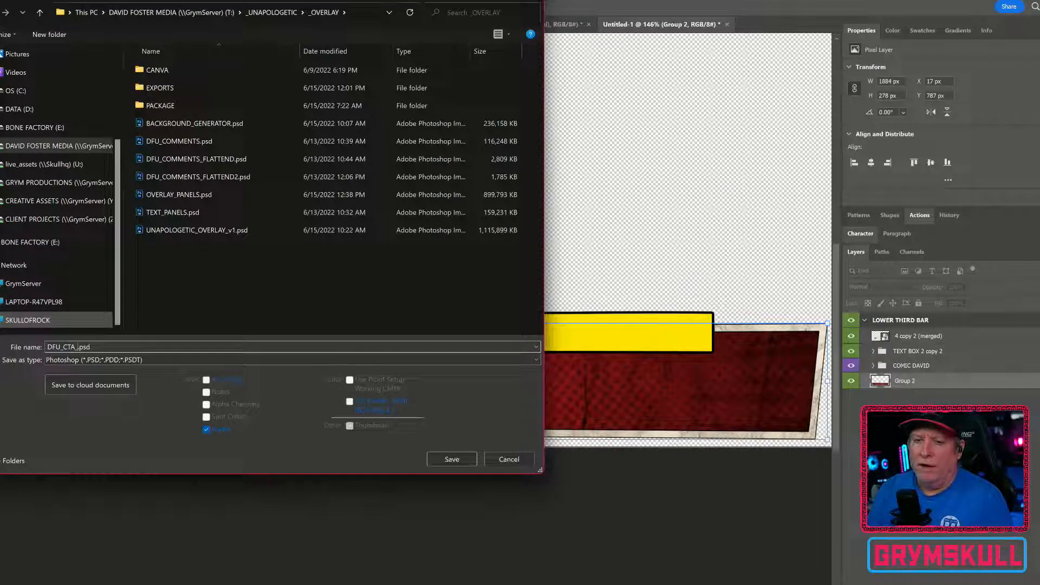
{"action": "type", "text": "T"}
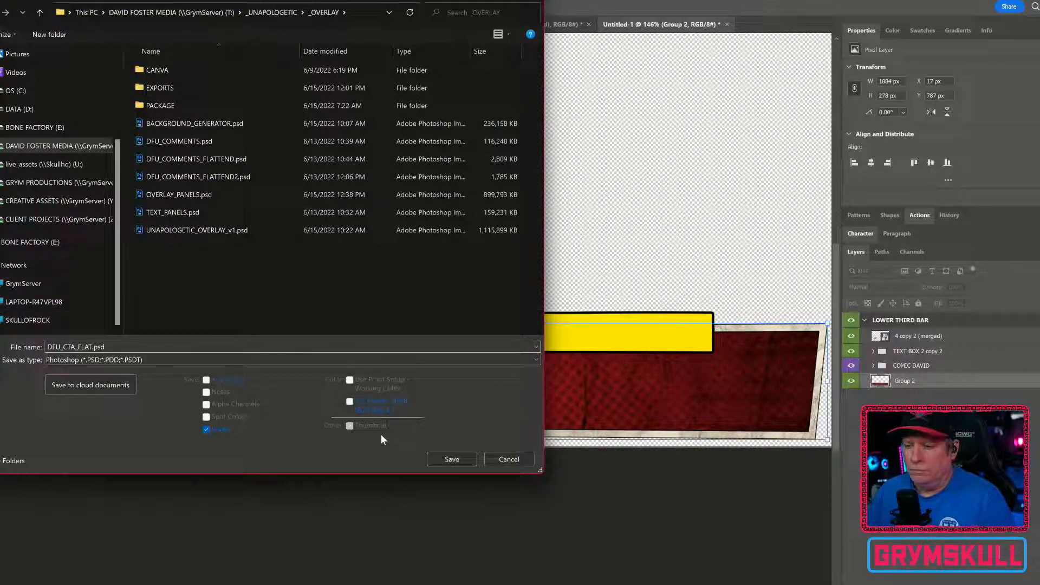
{"action": "left_click", "coordinate": [452, 459]}
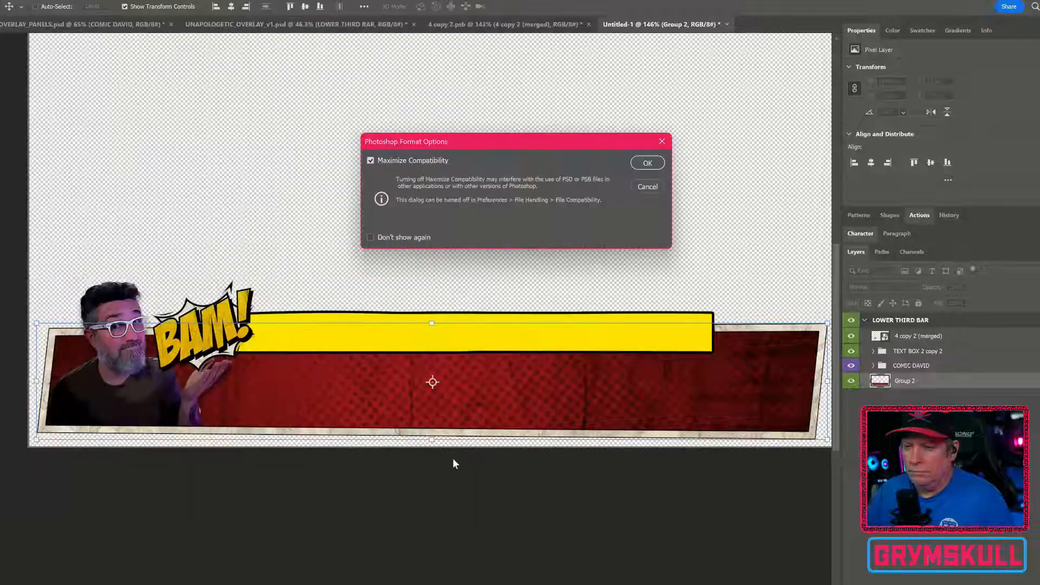
{"action": "left_click", "coordinate": [650, 163]}
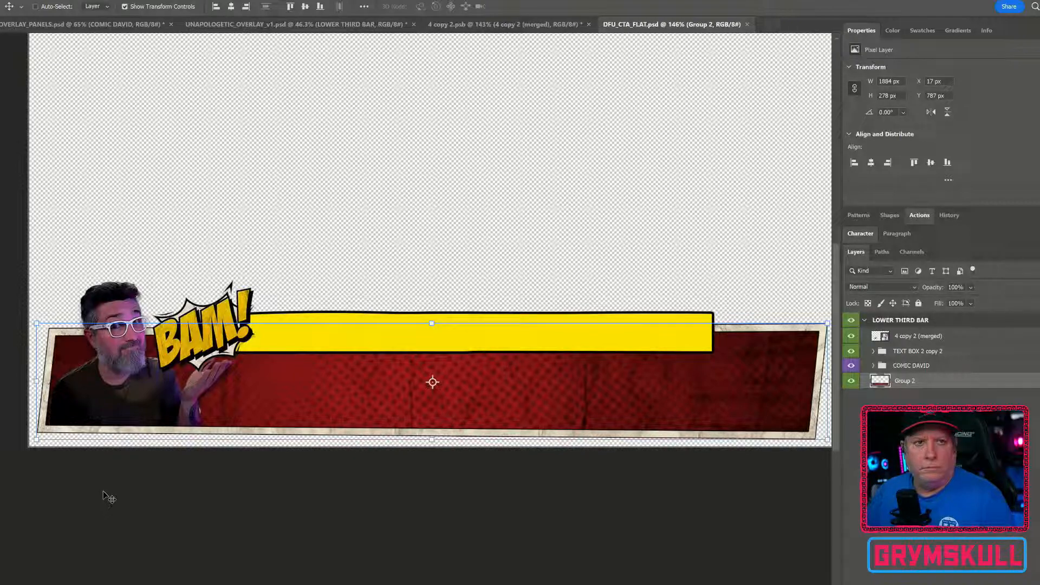
Merge the COMIC DAVID group into a single layer and toggle its visibility to check it
{"action": "left_click", "coordinate": [898, 383], "text": "ctrl"}
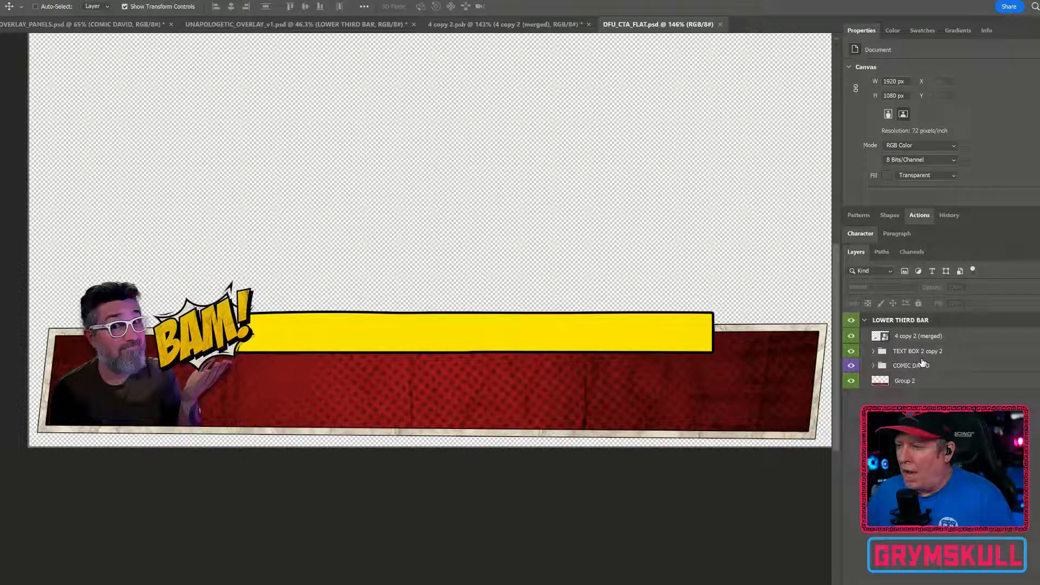
{"action": "left_click", "coordinate": [923, 366]}
{"action": "right_click", "coordinate": [890, 367]}
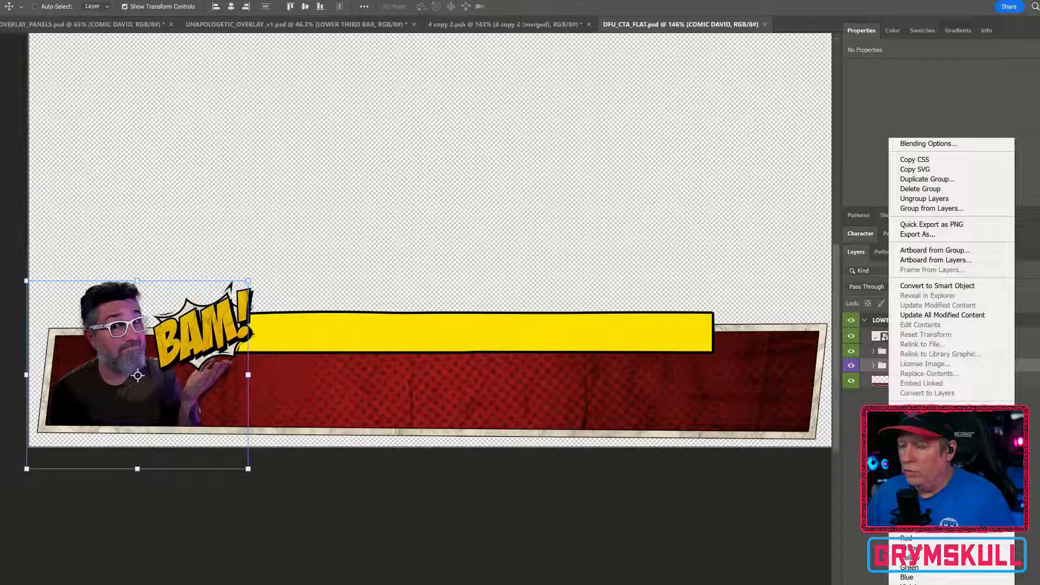
{"action": "left_click", "coordinate": [917, 492]}
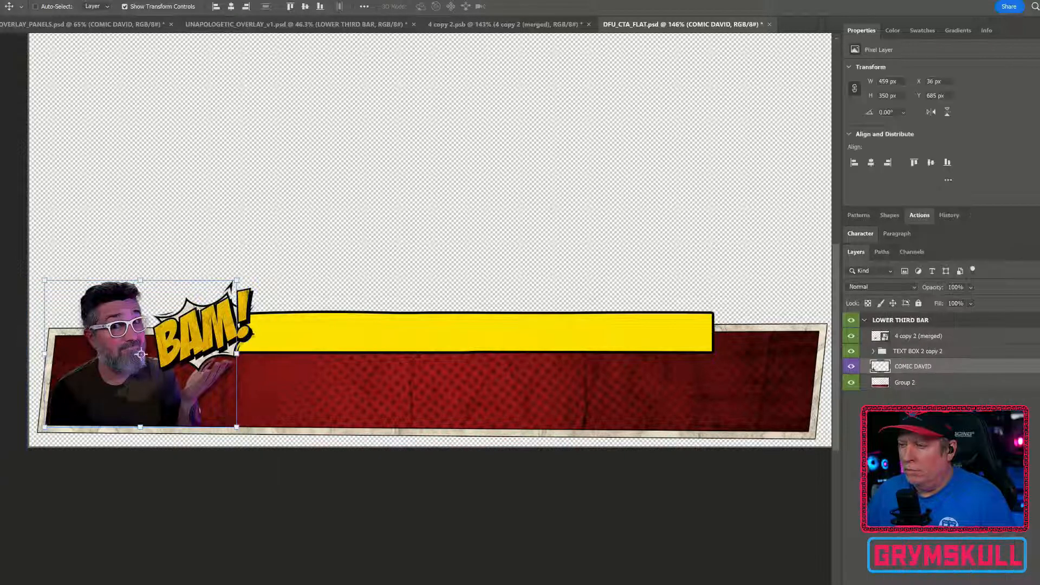
{"action": "left_click", "coordinate": [850, 366]}
{"action": "left_click", "coordinate": [850, 367]}
{"action": "left_click", "coordinate": [850, 367]}
{"action": "left_click", "coordinate": [850, 367]}
{"action": "left_click", "coordinate": [849, 367]}
{"action": "left_click", "coordinate": [849, 367]}
{"action": "left_click", "coordinate": [849, 367]}
{"action": "left_click", "coordinate": [849, 367]}
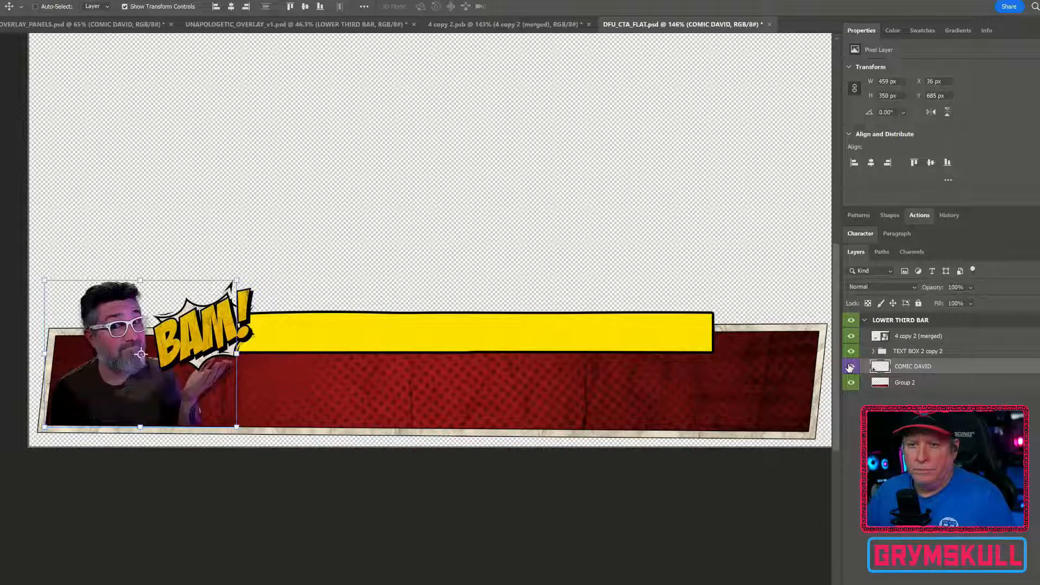
{"action": "left_click", "coordinate": [849, 367]}
{"action": "left_click", "coordinate": [850, 367]}
{"action": "left_click", "coordinate": [850, 367]}
{"action": "left_click", "coordinate": [850, 368]}
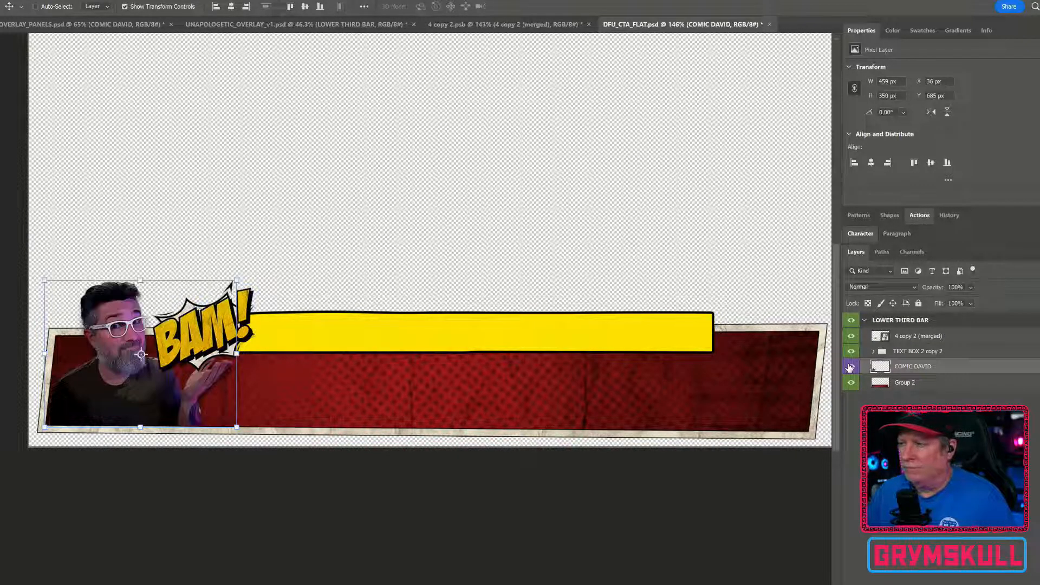
Merge the TEXT BOX 2 copy 2 group into a single layer
{"action": "left_click", "coordinate": [917, 352]}
{"action": "left_click", "coordinate": [849, 352]}
{"action": "left_click", "coordinate": [849, 352]}
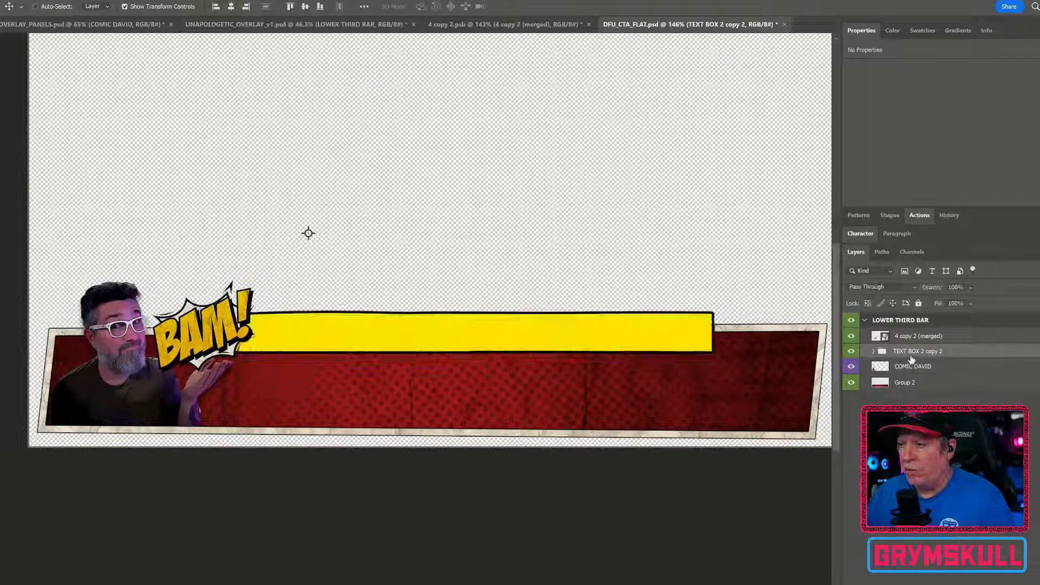
{"action": "right_click", "coordinate": [915, 353]}
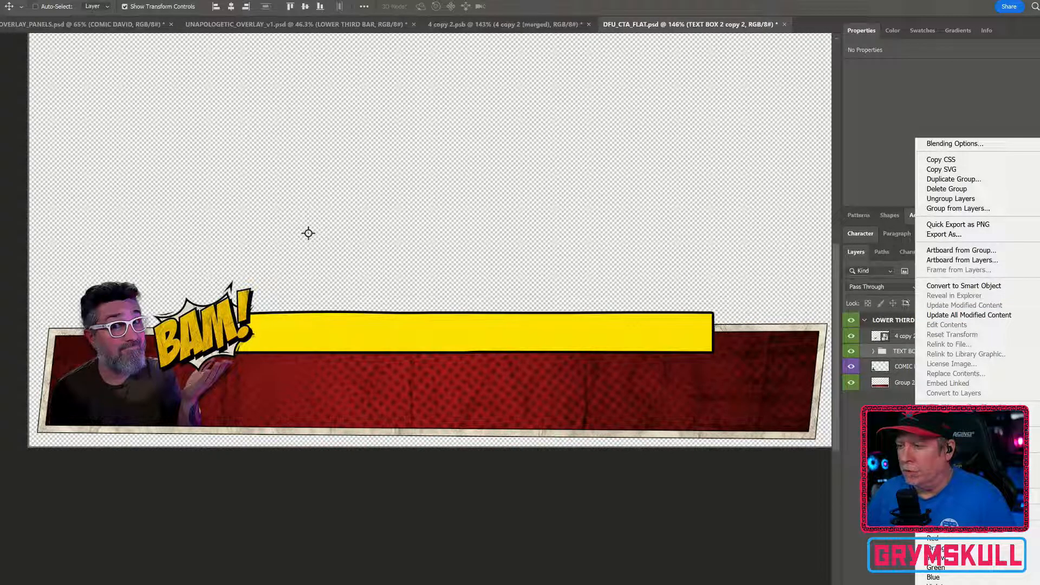
{"action": "left_click", "coordinate": [474, 332]}
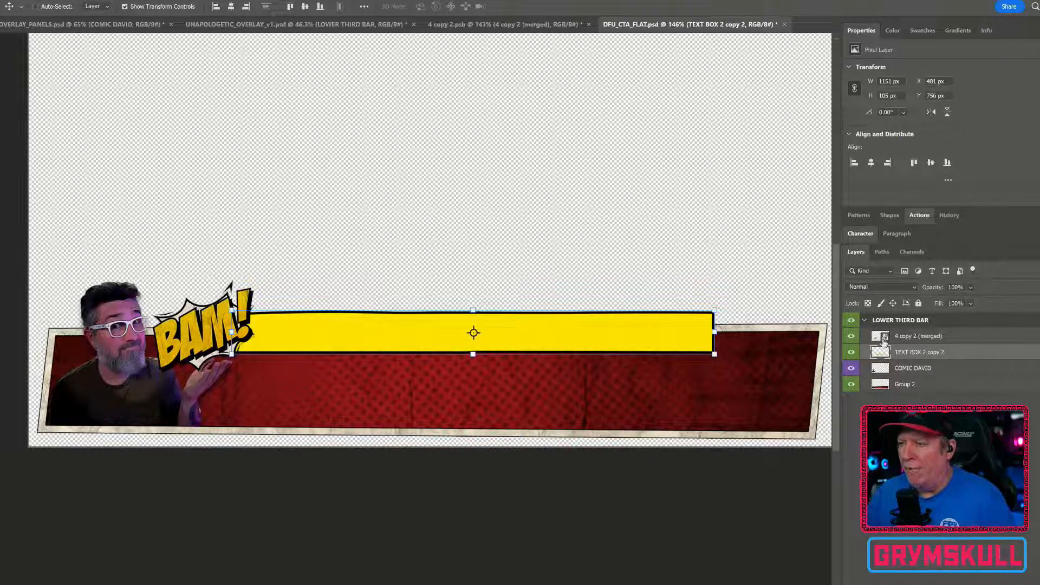
Rasterize the 4 copy 2 (merged) smart object and rename it BAM
{"action": "right_click", "coordinate": [956, 343]}
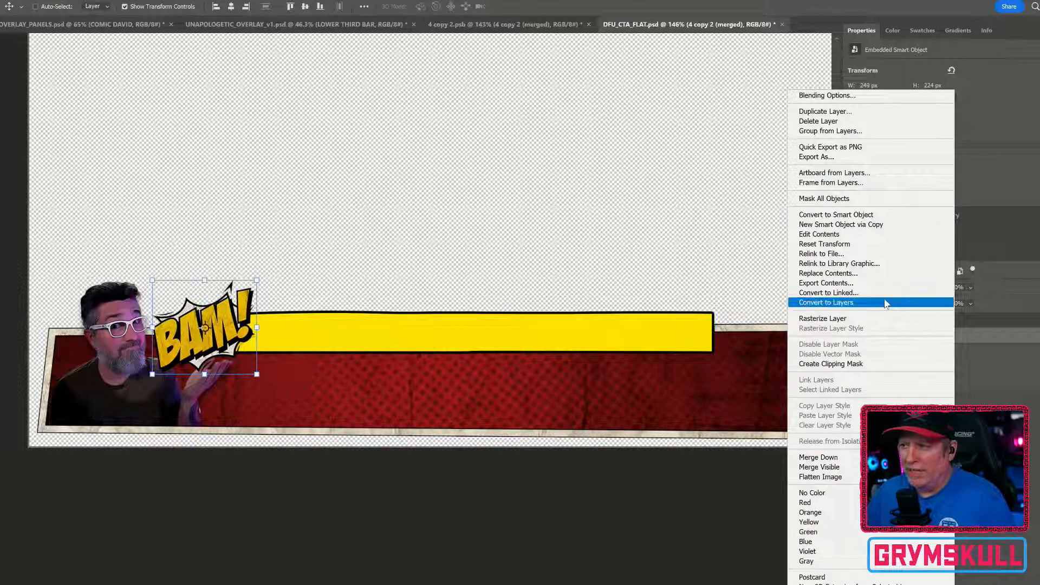
{"action": "left_click", "coordinate": [856, 319]}
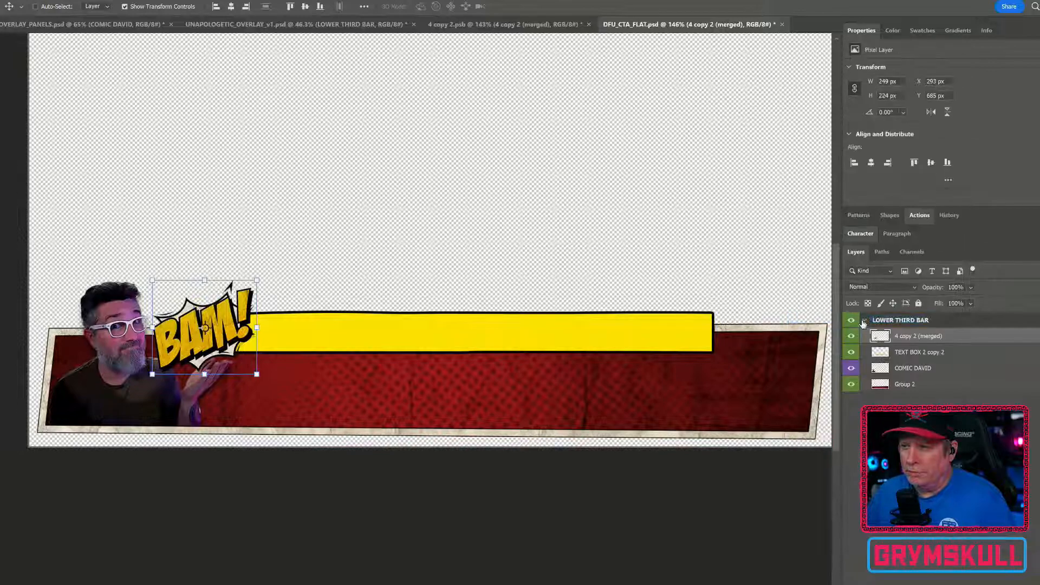
{"action": "double_click", "coordinate": [919, 336]}
{"action": "type", "text": "BAM"}
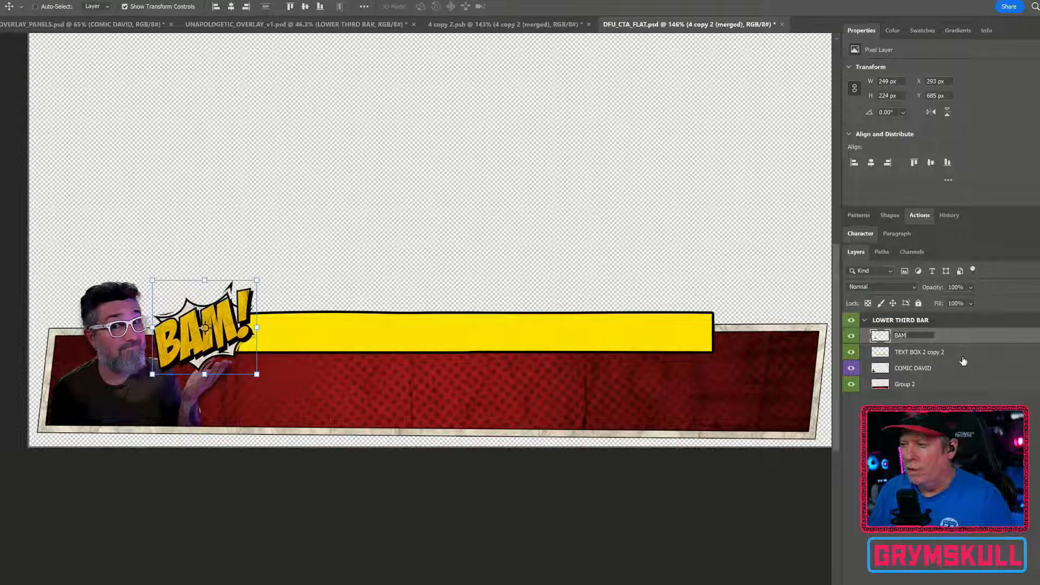
Rename the TEXT BOX 2 copy 2 layer to TEXT BOX
{"action": "double_click", "coordinate": [954, 350]}
{"action": "type", "text": "TEXT"}
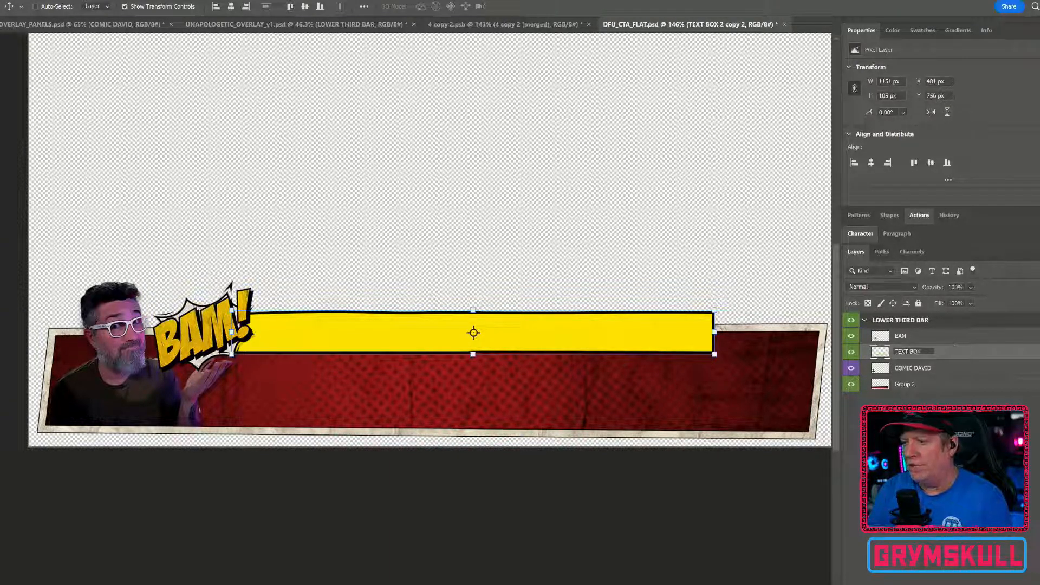
{"action": "type", "text": " BOX"}
{"action": "key", "text": "Return"}
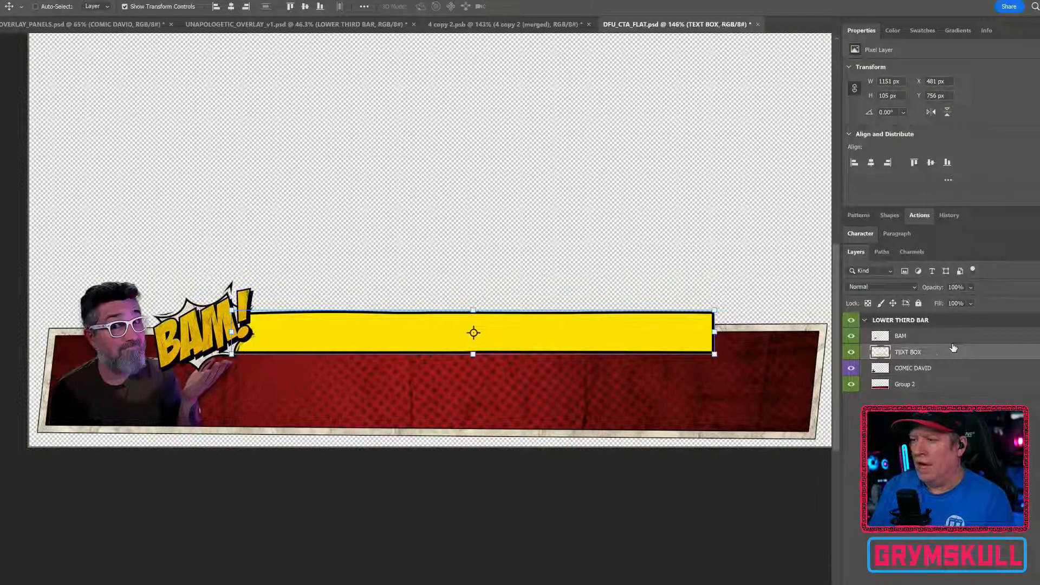
Rename the Group 2 layer to BACKGROUND and deselect all layers
{"action": "double_click", "coordinate": [912, 384]}
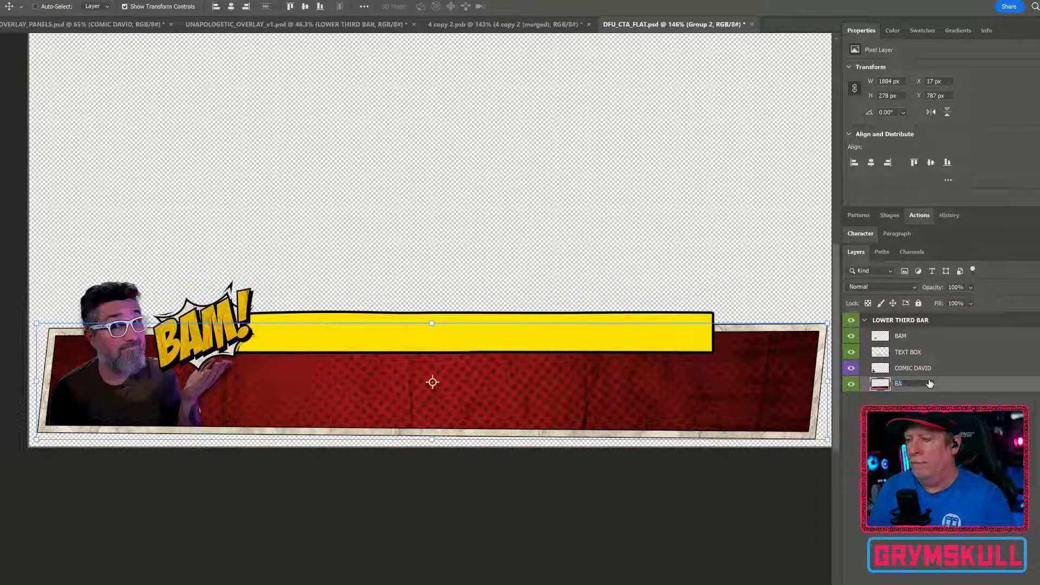
{"action": "key", "text": "Return"}
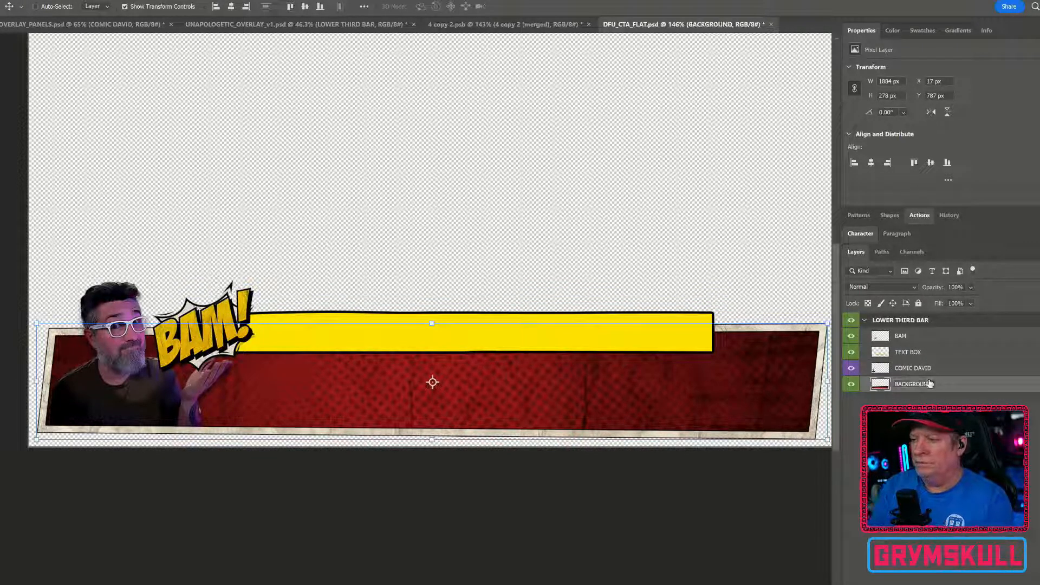
{"action": "left_click", "coordinate": [888, 469]}
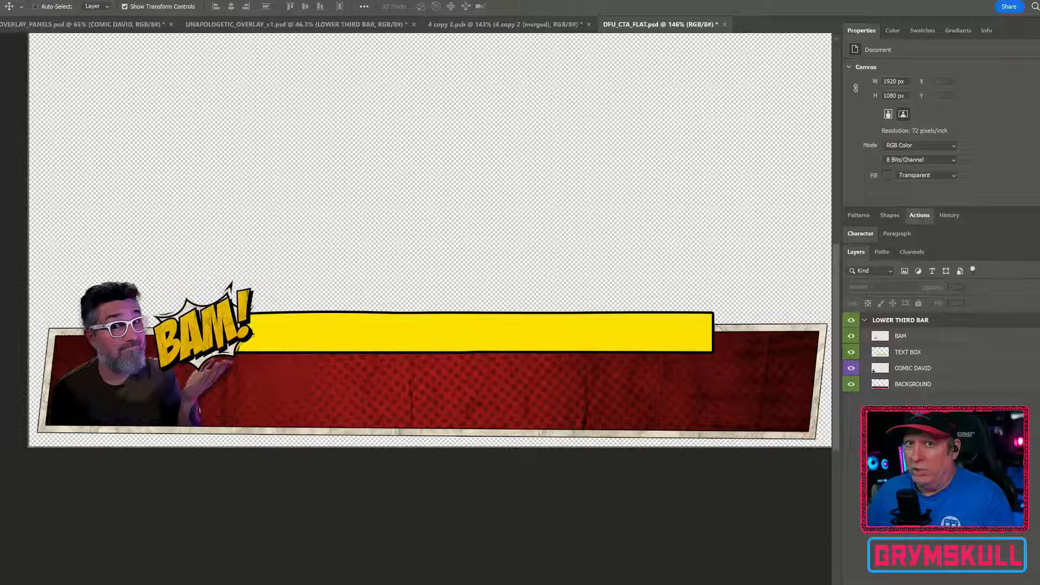
Add a Lorem Ipsum placeholder text layer in Bangers on the yellow text box
{"action": "key", "text": "t"}
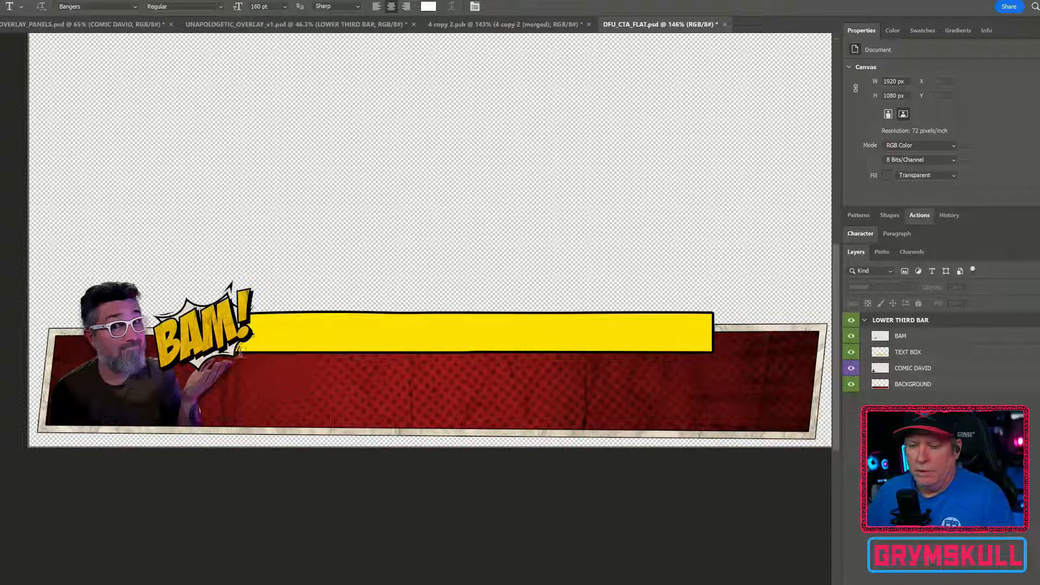
{"action": "left_click", "coordinate": [268, 338]}
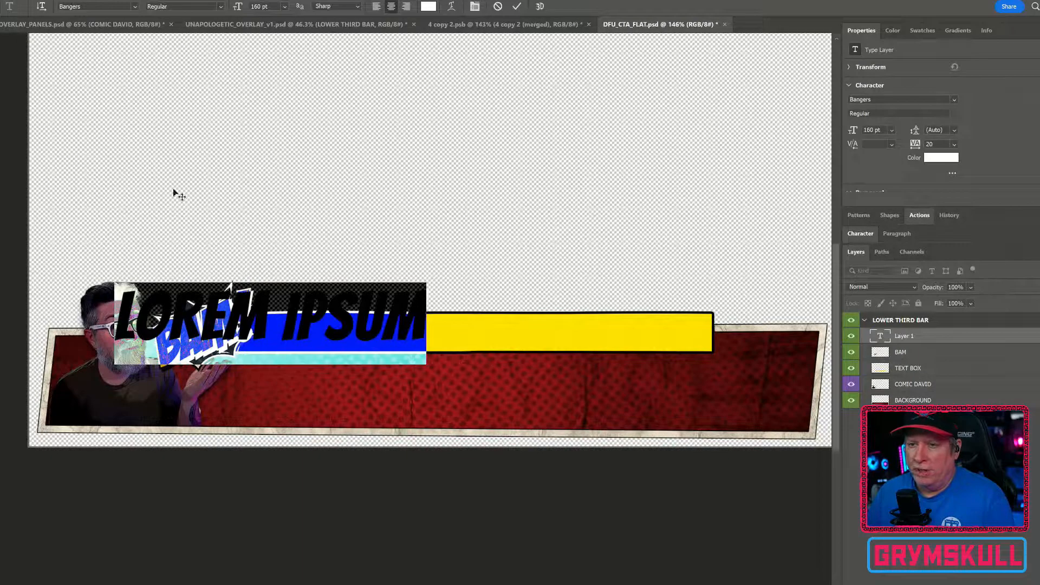
{"action": "key", "text": "ctrl+Return"}
Scale the Lorem Ipsum text down and position it over the yellow text box
{"action": "key", "text": "v"}
{"action": "left_click_drag", "start_coordinate": [392, 330], "coordinate": [545, 342]}
{"action": "left_click_drag", "start_coordinate": [580, 302], "coordinate": [403, 332]}
{"action": "key", "text": "Down"}
{"action": "key", "text": "Down"}
{"action": "key", "text": "Down"}
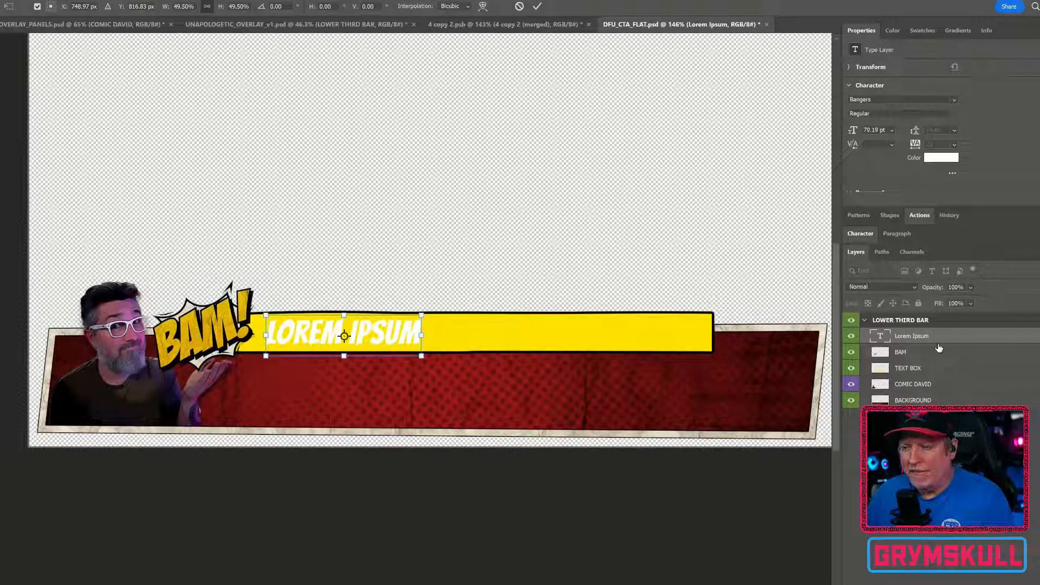
Retype the placeholder as CALL TO ACTION, center-align it, and move it toward the yellow bar's left end
{"action": "double_click", "coordinate": [887, 337]}
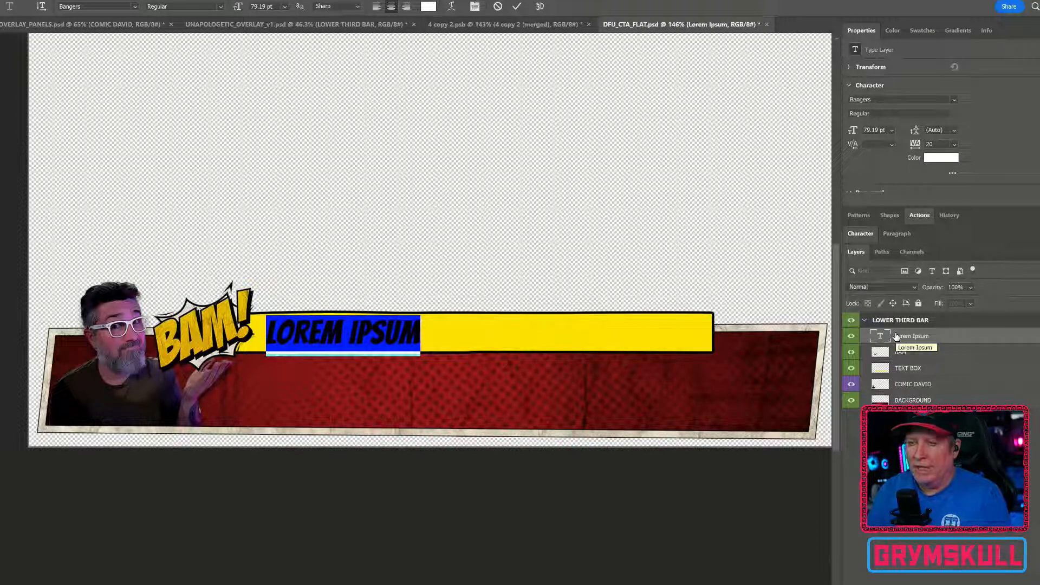
{"action": "type", "text": "CALL TO A"}
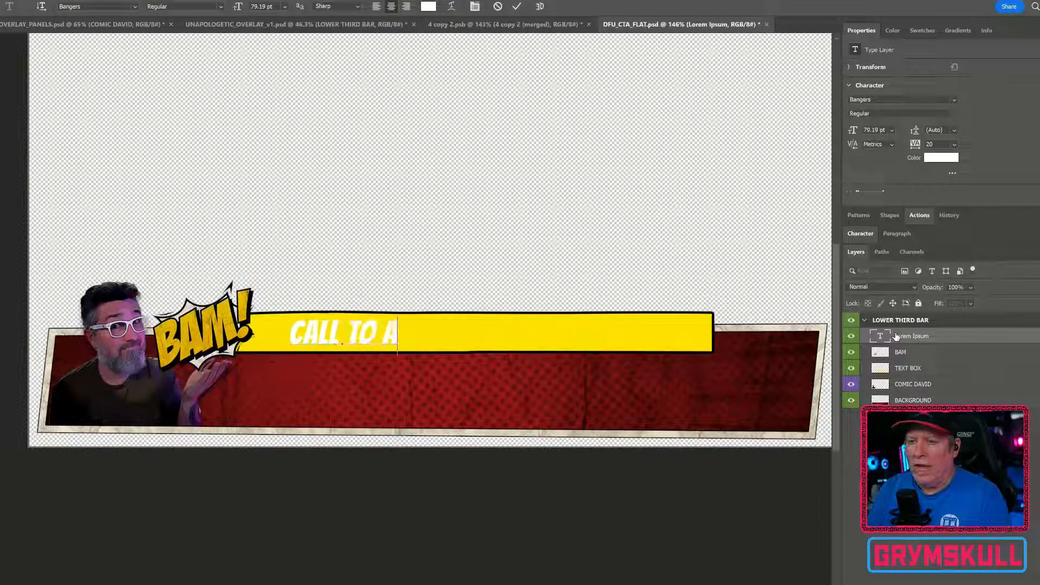
{"action": "type", "text": "CTION"}
{"action": "key", "text": "ctrl+a"}
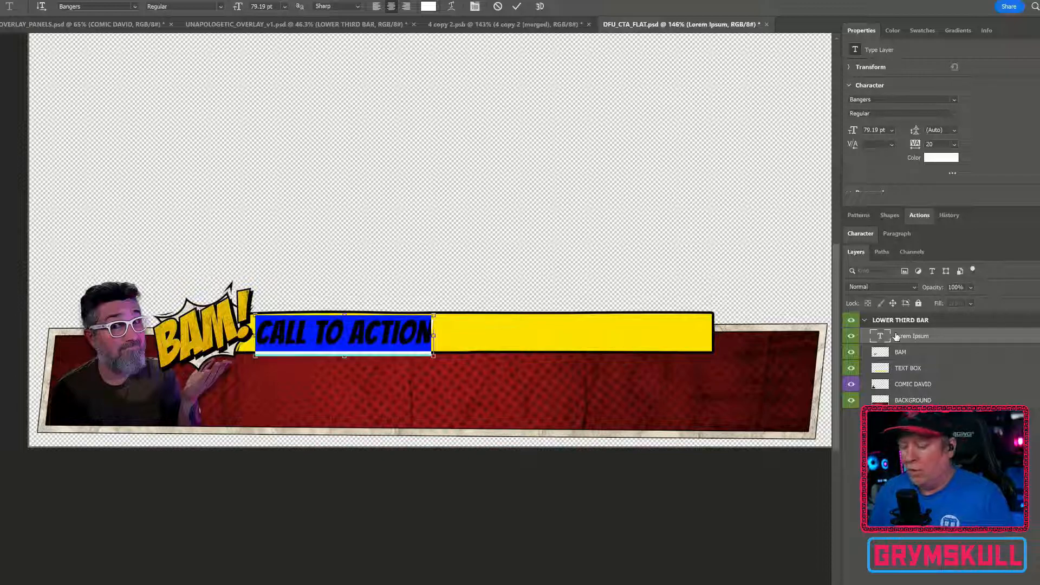
{"action": "key", "text": "ctrl+shift+c"}
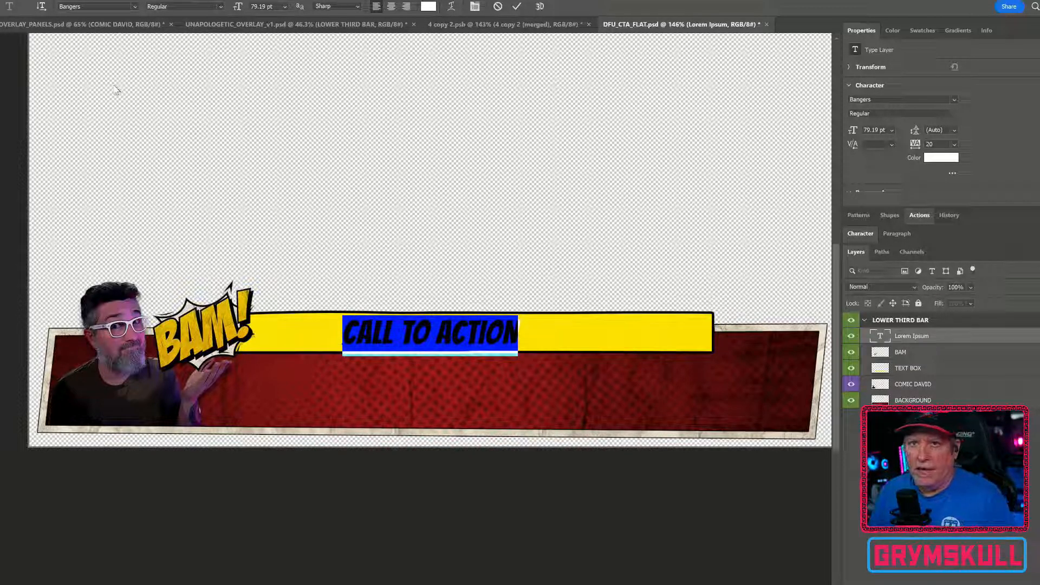
{"action": "key", "text": "ctrl+Return"}
{"action": "key", "text": "v"}
{"action": "left_click_drag", "start_coordinate": [369, 329], "coordinate": [291, 329]}
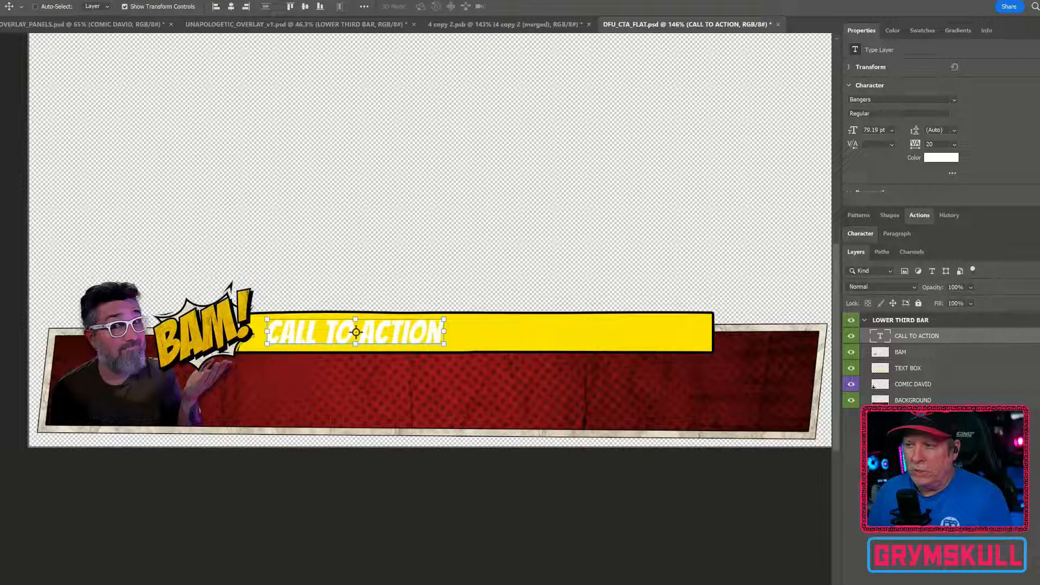
Add a Stroke and a Drop Shadow with 100% opacity, 134° angle, 4 px distance and 0 px size to CALL TO ACTION
{"action": "double_click", "coordinate": [975, 335]}
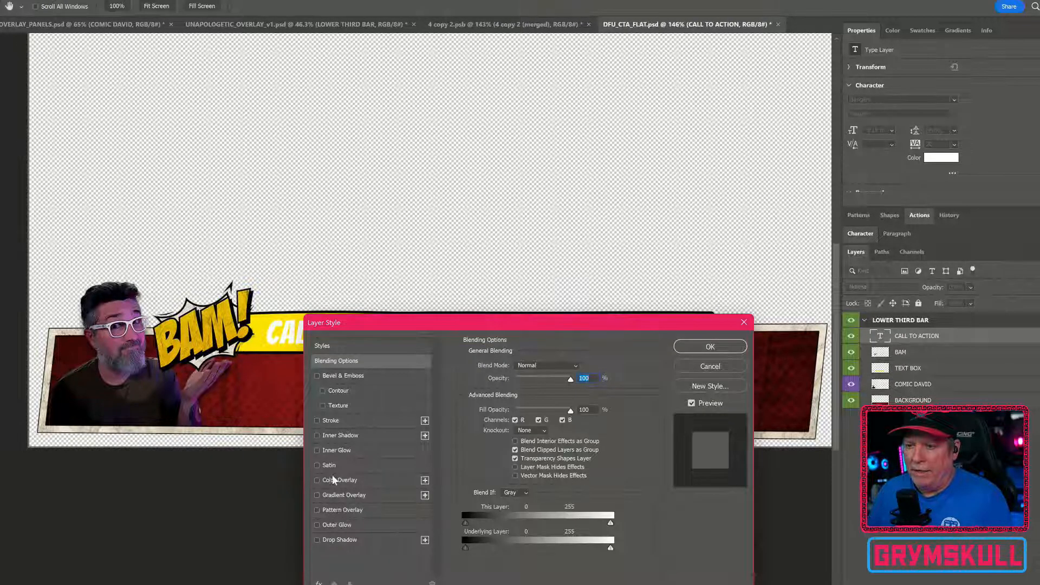
{"action": "left_click", "coordinate": [342, 423]}
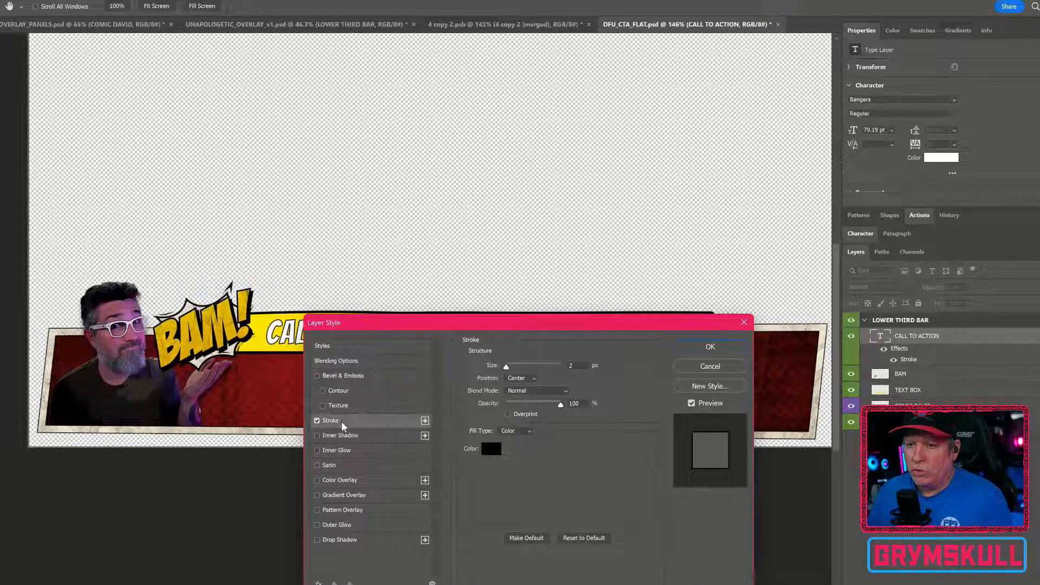
{"action": "left_click", "coordinate": [347, 539]}
{"action": "left_click_drag", "start_coordinate": [687, 329], "coordinate": [893, 229]}
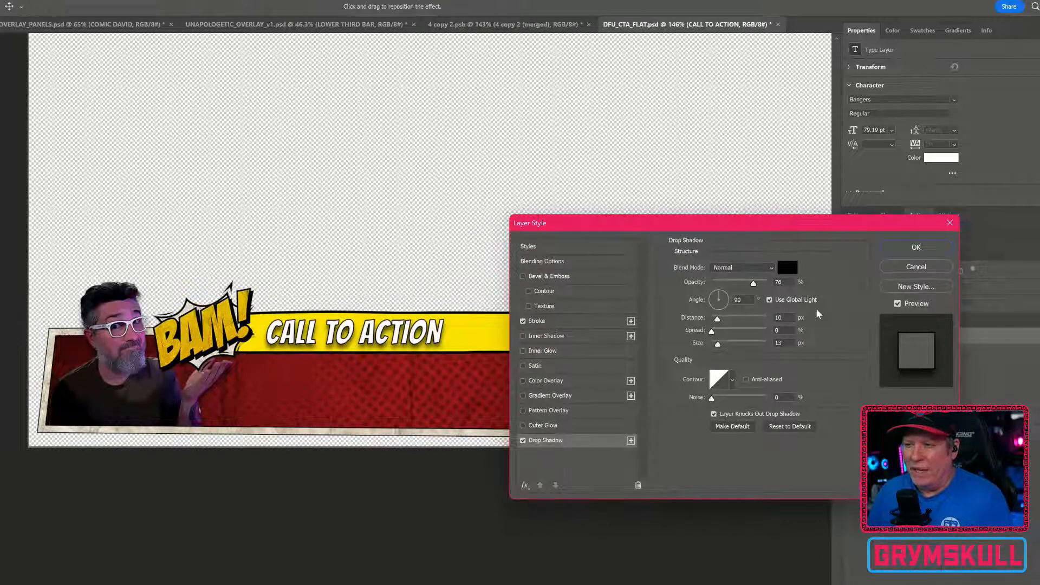
{"action": "left_click_drag", "start_coordinate": [718, 344], "coordinate": [685, 348]}
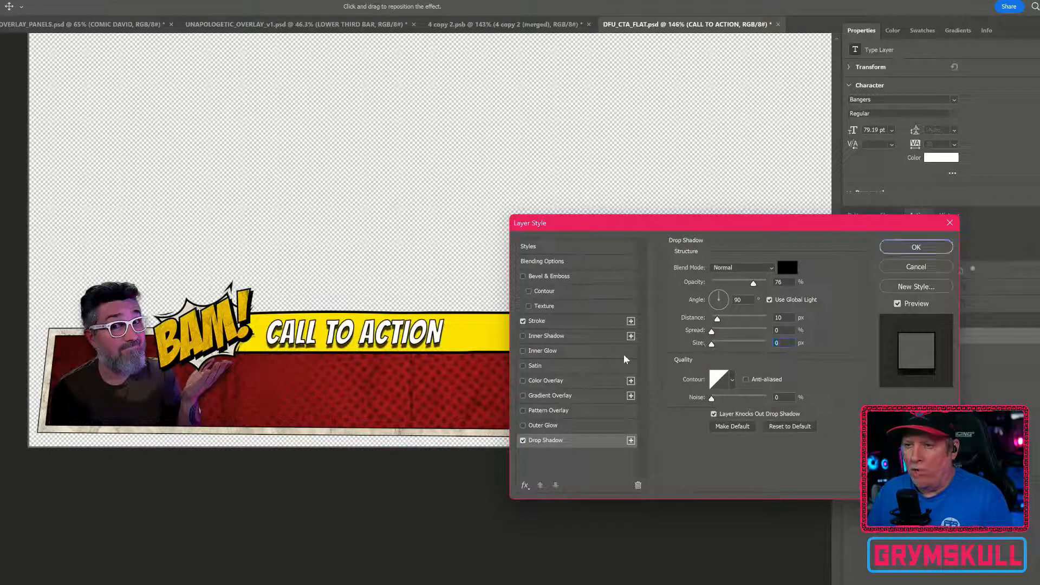
{"action": "left_click_drag", "start_coordinate": [714, 304], "coordinate": [784, 283]}
{"action": "left_click_drag", "start_coordinate": [717, 321], "coordinate": [715, 320]}
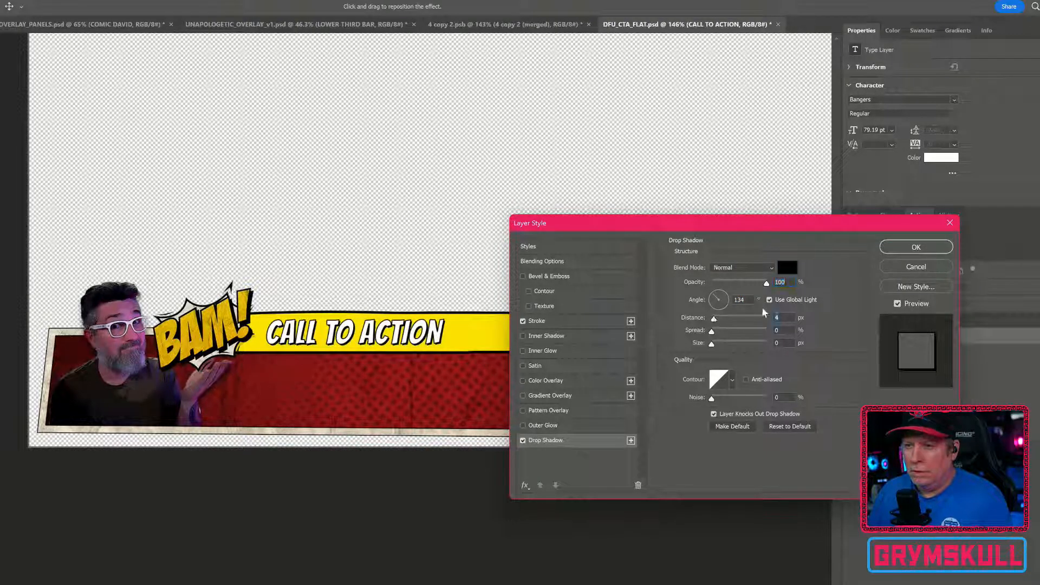
{"action": "left_click", "coordinate": [916, 247]}
{"action": "left_click", "coordinate": [921, 495]}
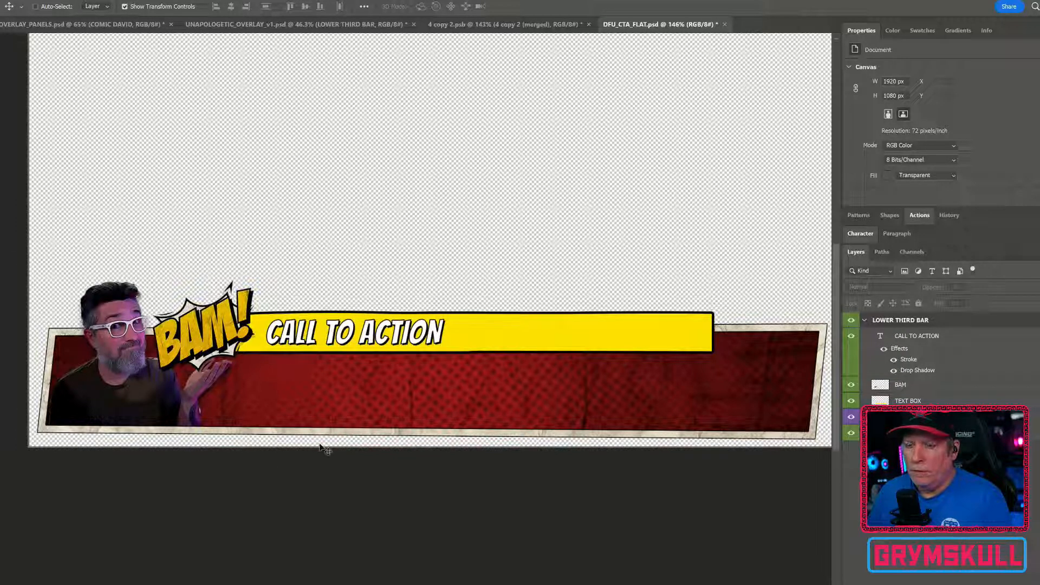
Duplicate the CALL TO ACTION text down onto the red bar
{"action": "left_click", "coordinate": [372, 349], "text": "ctrl"}
{"action": "left_click_drag", "start_coordinate": [411, 335], "coordinate": [410, 397]}
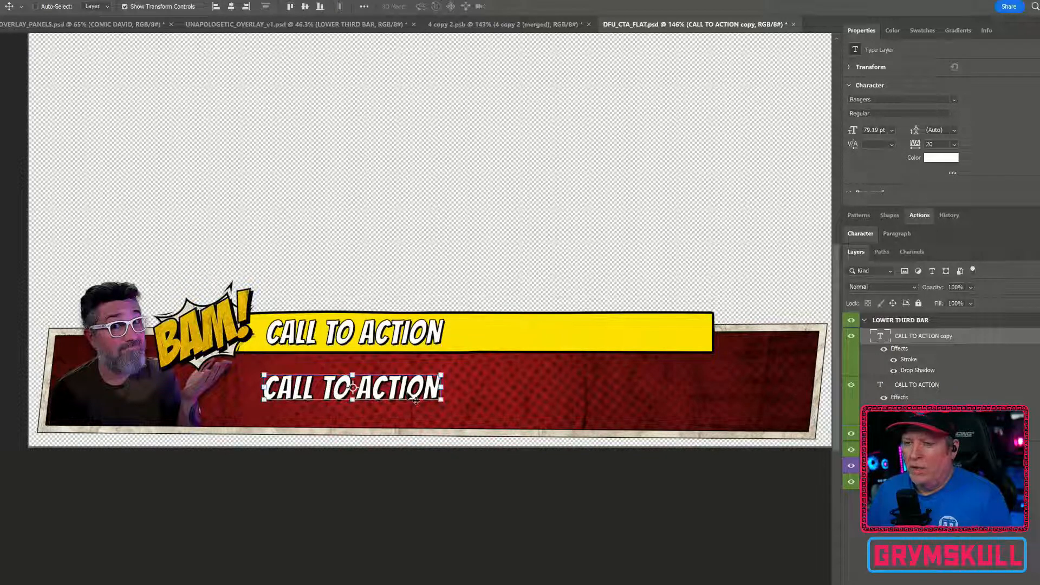
{"action": "mouse_move", "coordinate": [415, 399]}
{"action": "left_mouse_down"}
{"action": "mouse_move", "coordinate": [408, 395]}
{"action": "mouse_move", "coordinate": [424, 399]}
{"action": "left_mouse_up"}
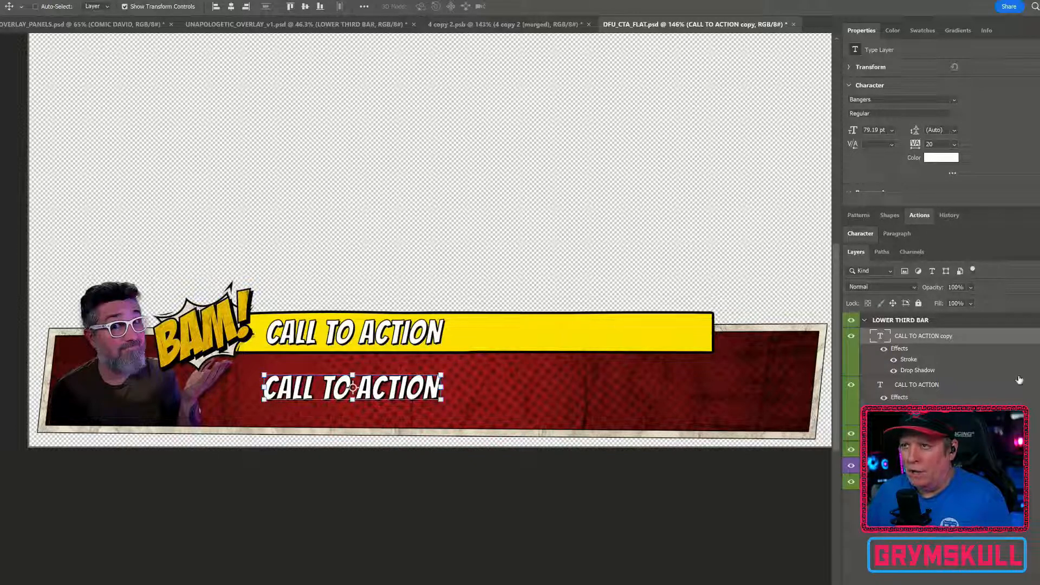
Enlarge the duplicated text to about 164 pt and position it across the red bar
{"action": "left_click_drag", "start_coordinate": [852, 131], "coordinate": [931, 138]}
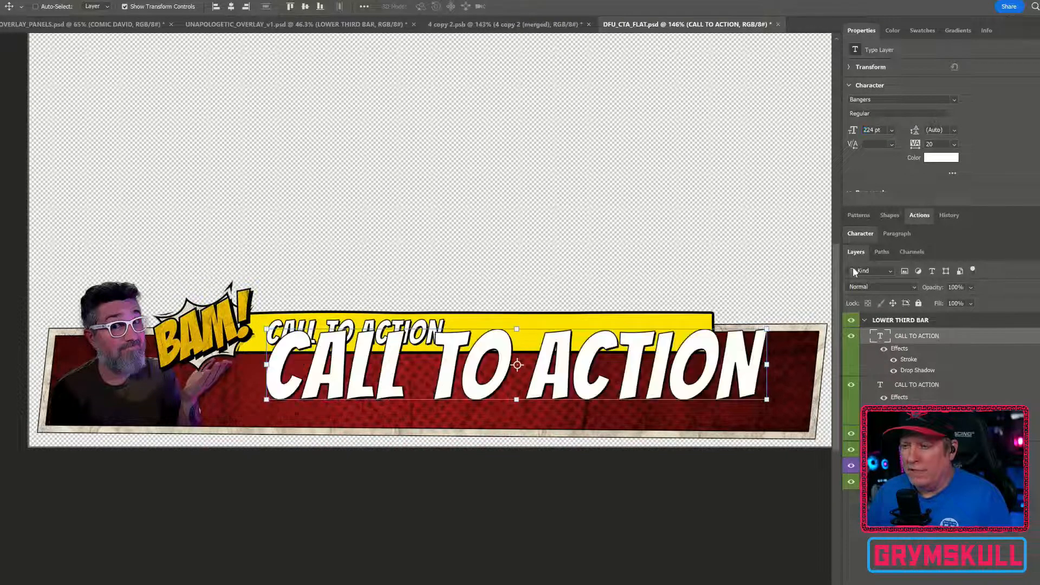
{"action": "left_click_drag", "start_coordinate": [740, 361], "coordinate": [738, 386]}
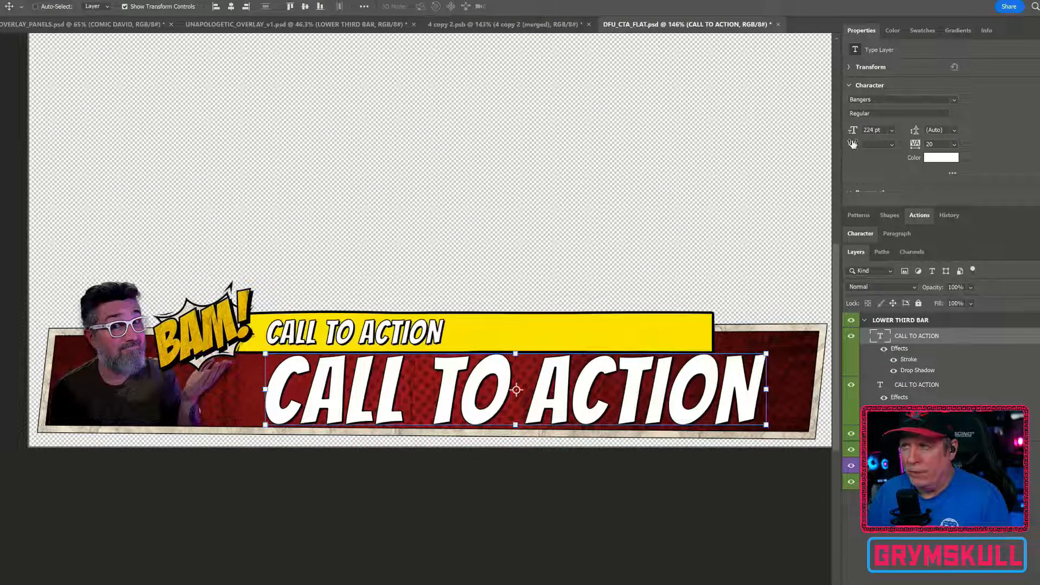
{"action": "left_click_drag", "start_coordinate": [853, 134], "coordinate": [831, 130]}
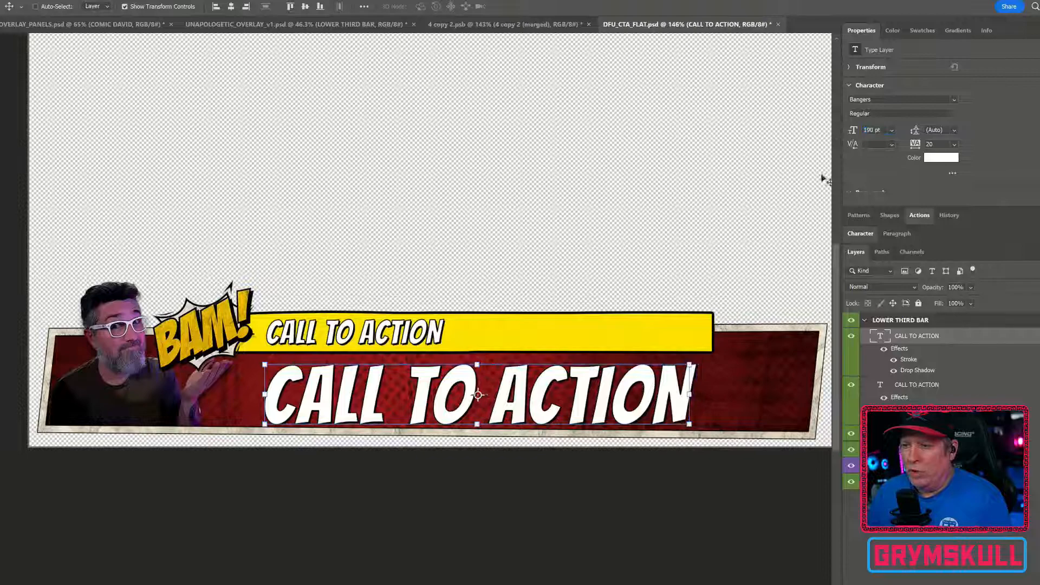
{"action": "mouse_move", "coordinate": [660, 391]}
{"action": "left_mouse_down"}
{"action": "mouse_move", "coordinate": [667, 374]}
{"action": "mouse_move", "coordinate": [647, 382]}
{"action": "left_mouse_up"}
{"action": "left_click_drag", "start_coordinate": [862, 133], "coordinate": [848, 132]}
{"action": "left_click_drag", "start_coordinate": [598, 395], "coordinate": [588, 391]}
Replace the duplicate's text with YOUTUBE.COM/GRYMSKULL and select all of it
{"action": "double_click", "coordinate": [588, 390]}
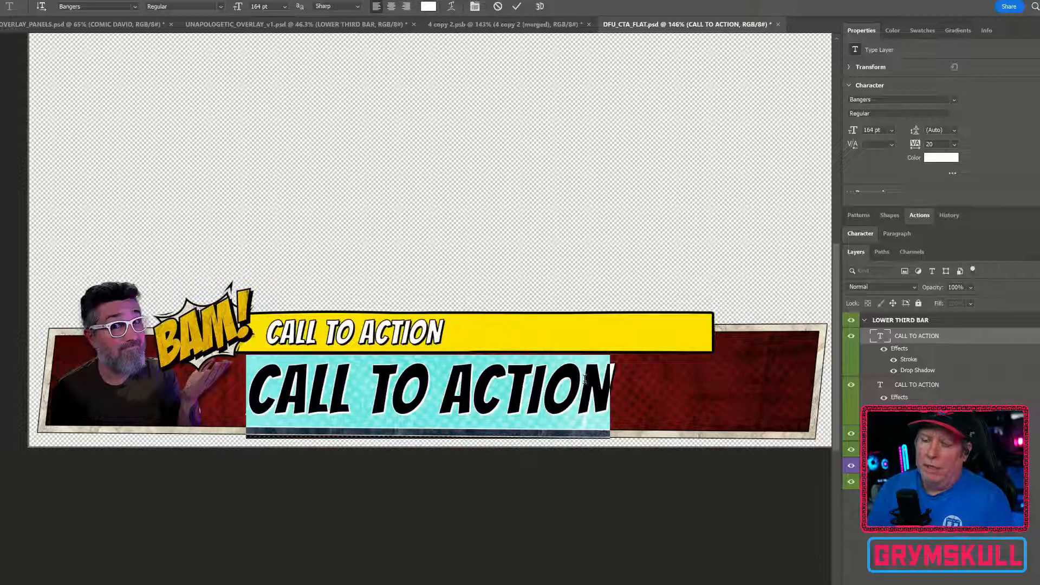
{"action": "type", "text": "YOUTUBE"}
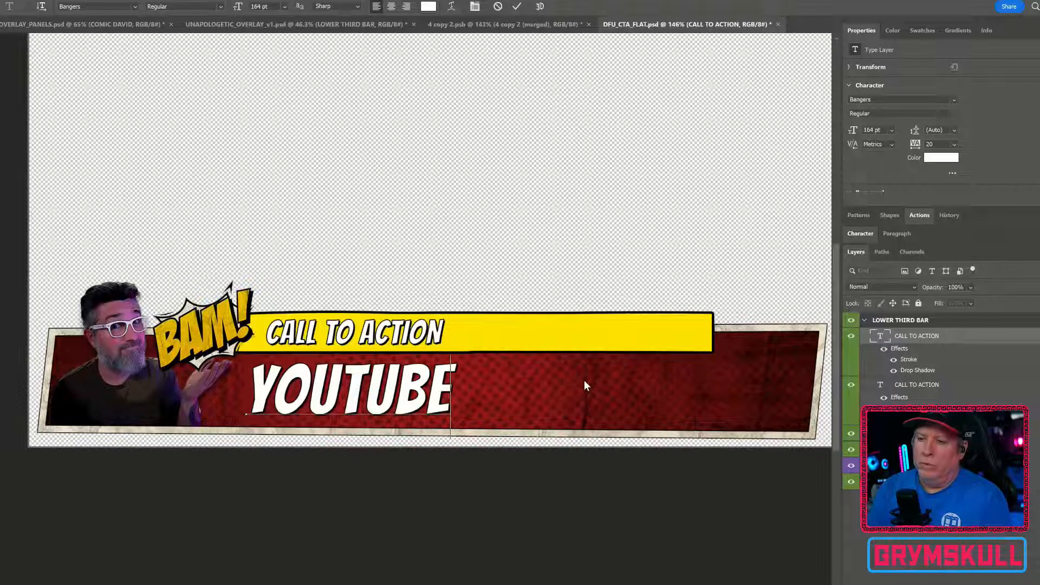
{"action": "type", "text": ".COM/GRYM"}
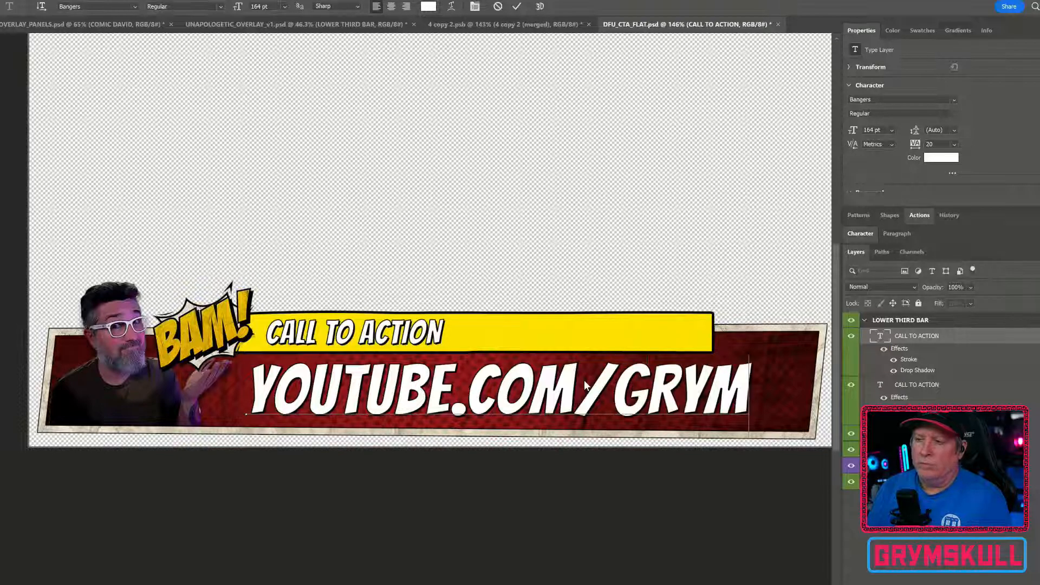
{"action": "type", "text": "SKULL"}
{"action": "key", "text": "ctrl+a"}
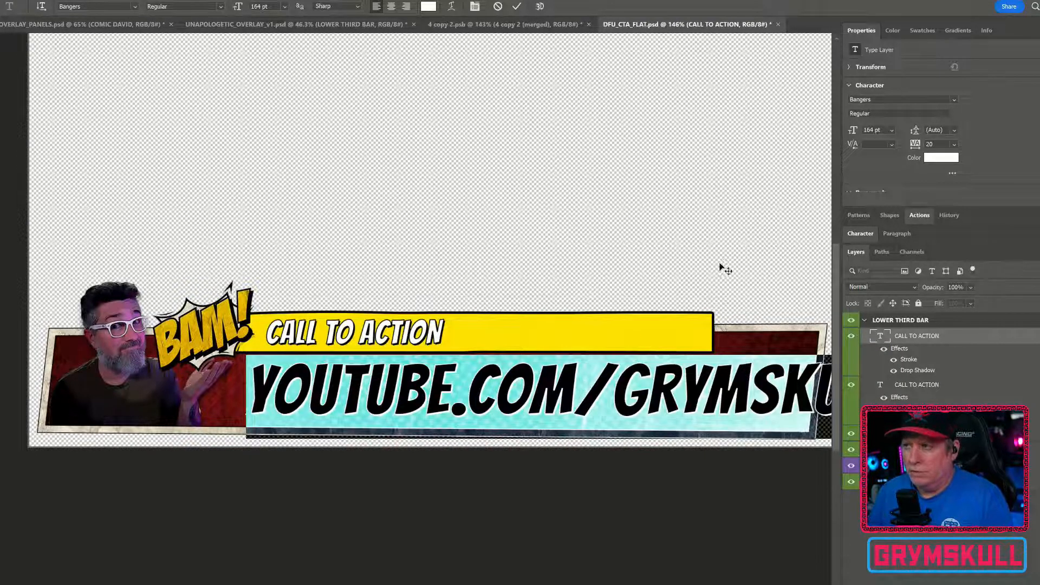
Set the URL text to 140 pt and center it within the red bar
{"action": "left_click_drag", "start_coordinate": [853, 131], "coordinate": [838, 137]}
{"action": "left_click", "coordinate": [5, 59]}
{"action": "left_click_drag", "start_coordinate": [479, 404], "coordinate": [475, 396]}
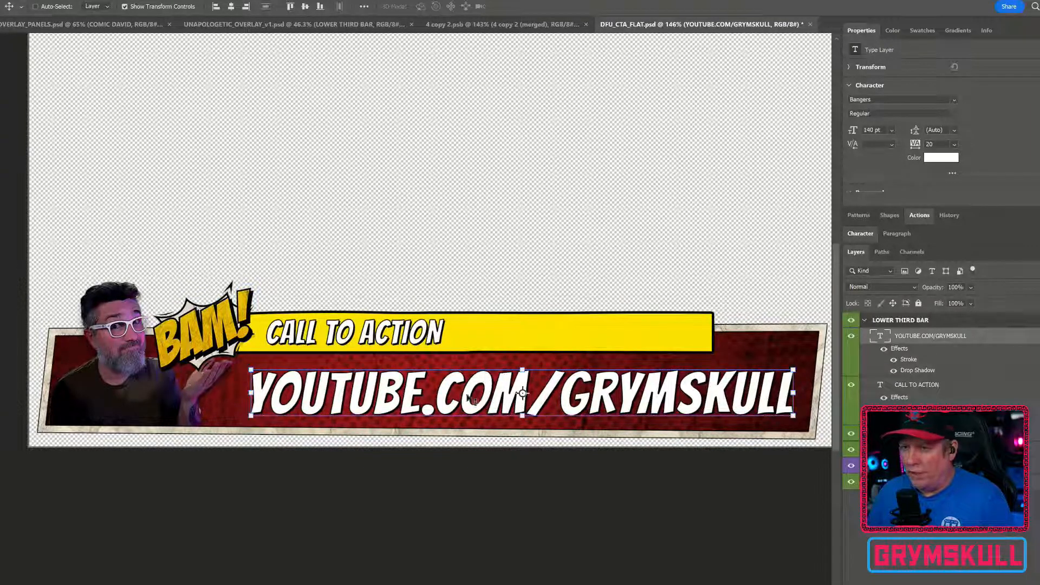
{"action": "left_click_drag", "start_coordinate": [369, 407], "coordinate": [462, 296]}
{"action": "scroll", "coordinate": [366, 401], "scroll_direction": "down", "scroll_amount": 3}
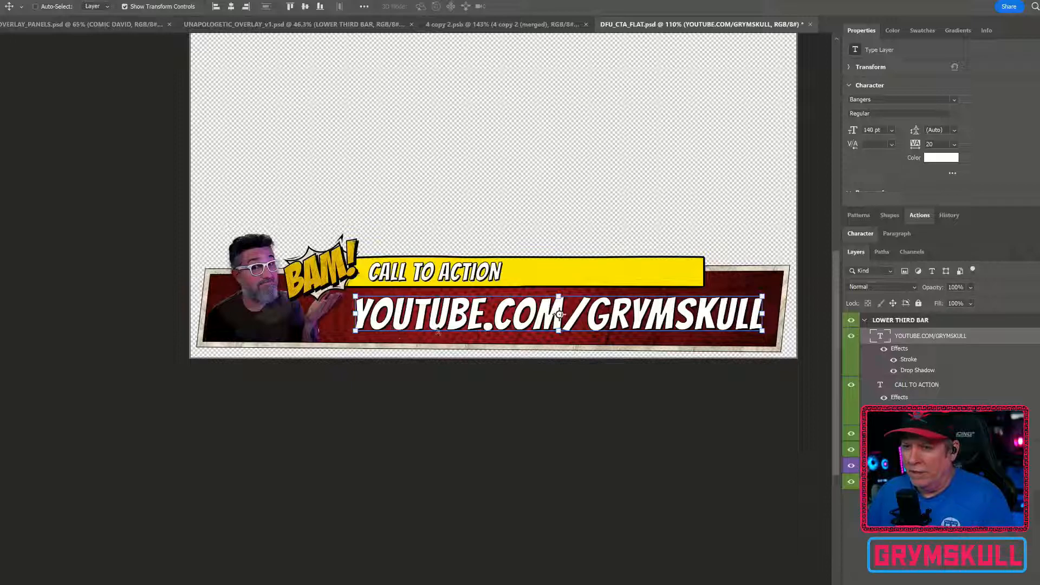
{"action": "left_click_drag", "start_coordinate": [483, 315], "coordinate": [475, 315]}
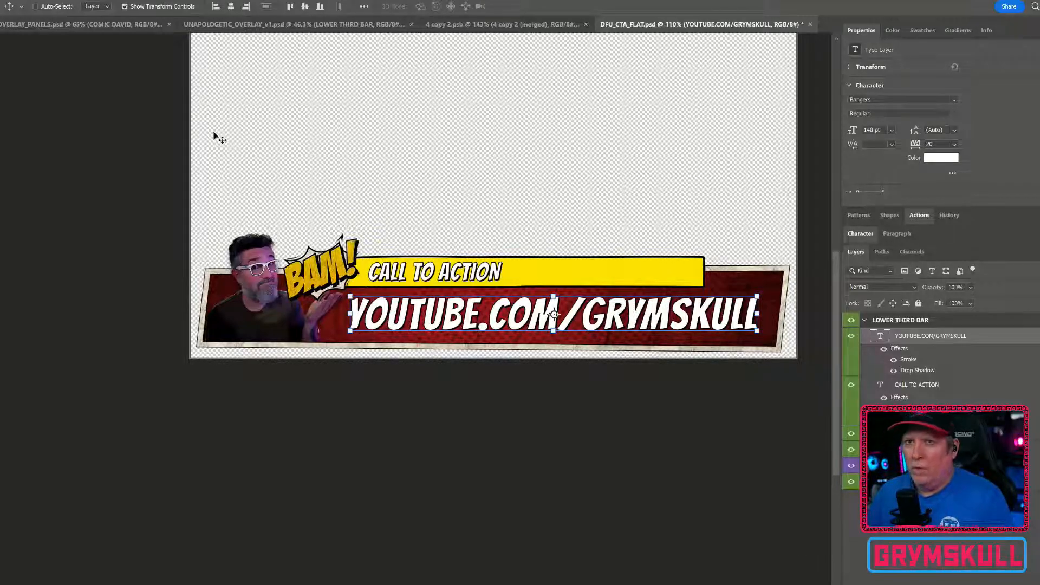
Browse the other overlay documents and inspect the fonts used in the SUPERHERO TIME text samples
{"action": "left_click", "coordinate": [99, 22]}
{"action": "left_click_drag", "start_coordinate": [198, 146], "coordinate": [677, 298]}
{"action": "left_click_drag", "start_coordinate": [769, 238], "coordinate": [470, 249]}
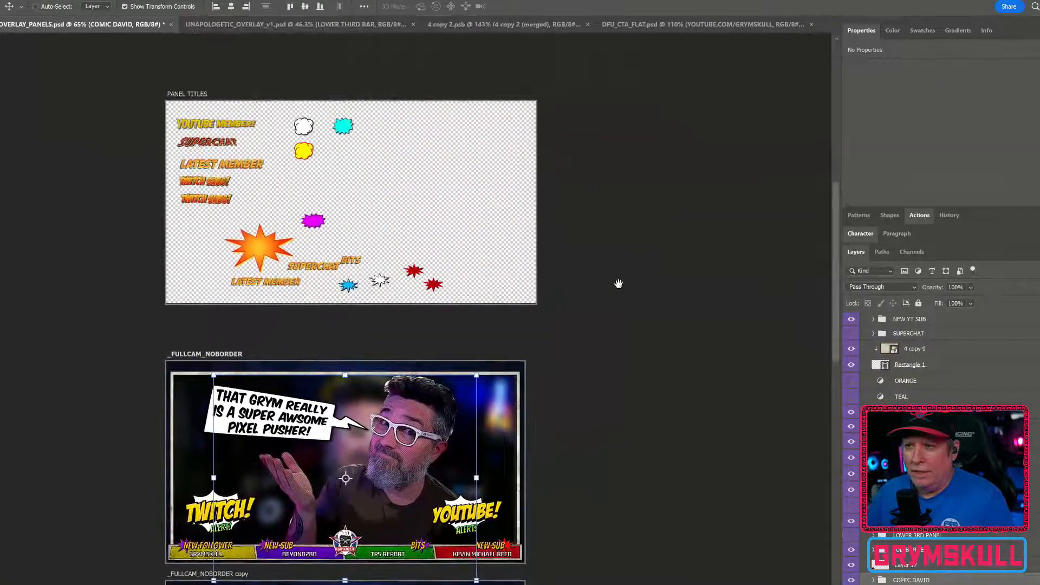
{"action": "left_click", "coordinate": [299, 23]}
{"action": "left_click_drag", "start_coordinate": [144, 184], "coordinate": [412, 230]}
{"action": "left_click_drag", "start_coordinate": [176, 206], "coordinate": [294, 162]}
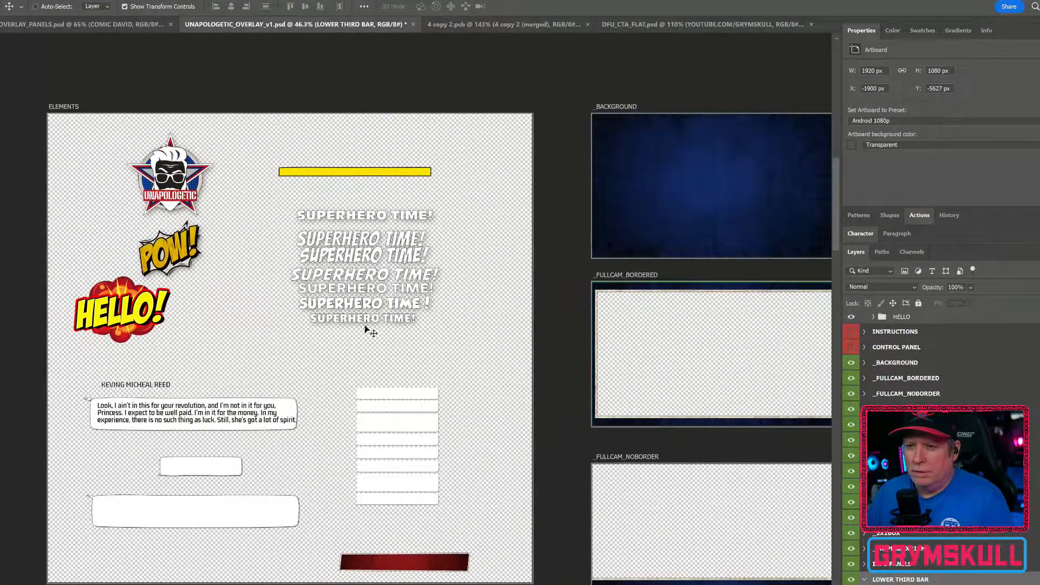
{"action": "left_click", "coordinate": [381, 320]}
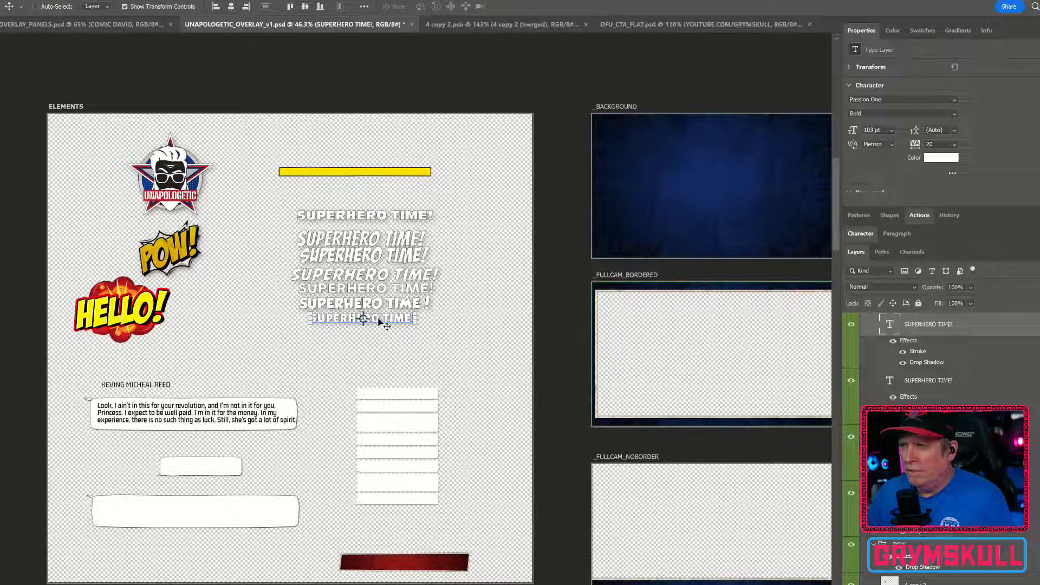
{"action": "scroll", "coordinate": [382, 320], "scroll_direction": "up", "scroll_amount": 3}
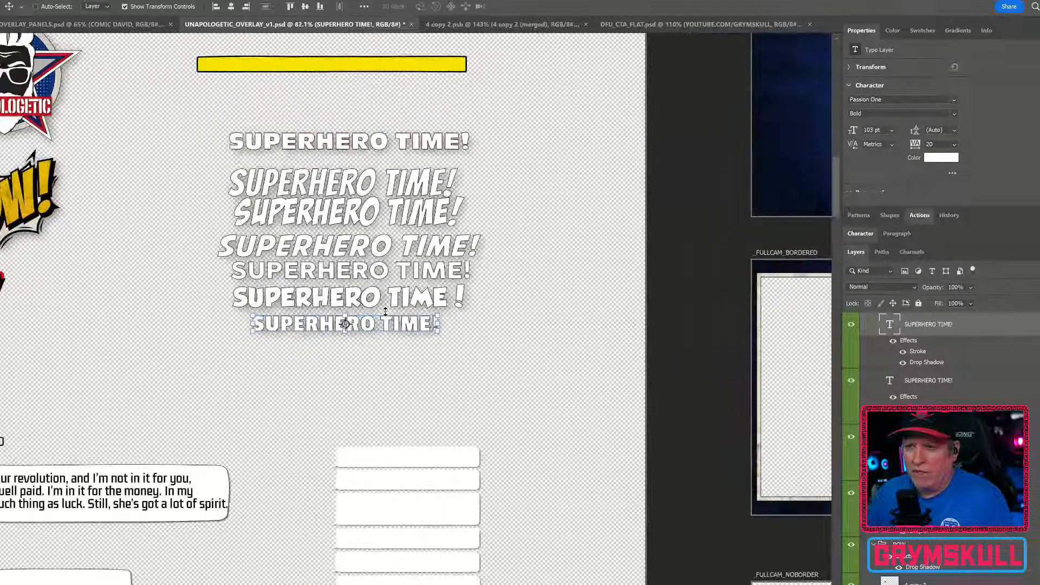
{"action": "key", "text": "ctrl"}
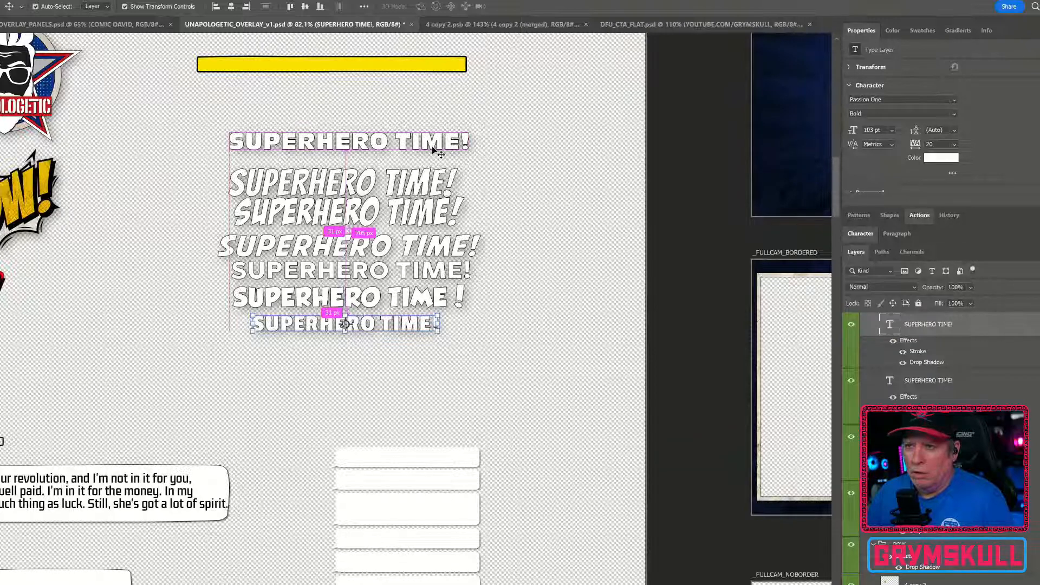
{"action": "left_click", "coordinate": [437, 153], "text": "ctrl"}
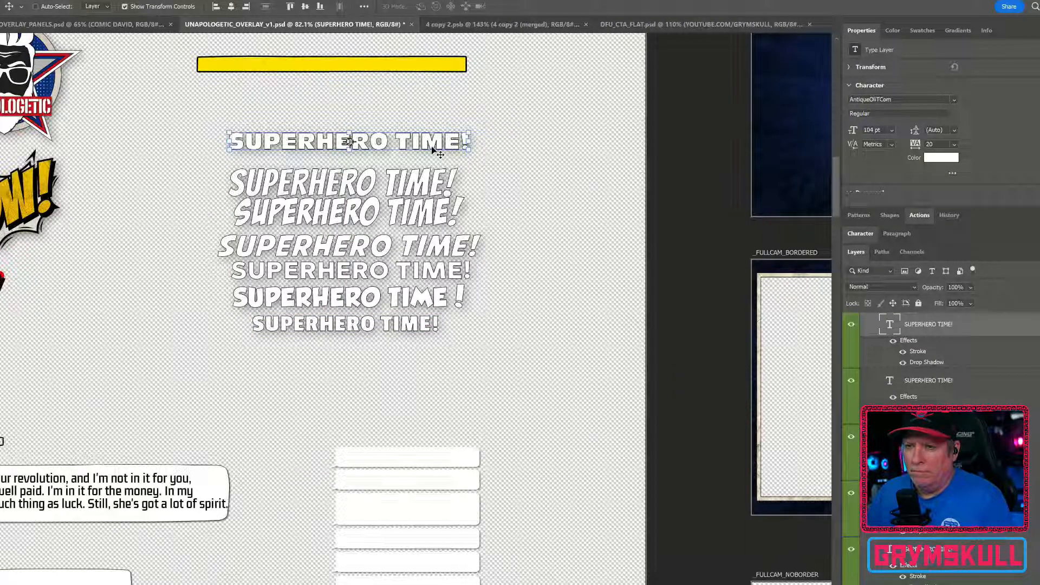
{"action": "left_click", "coordinate": [447, 271], "text": "ctrl"}
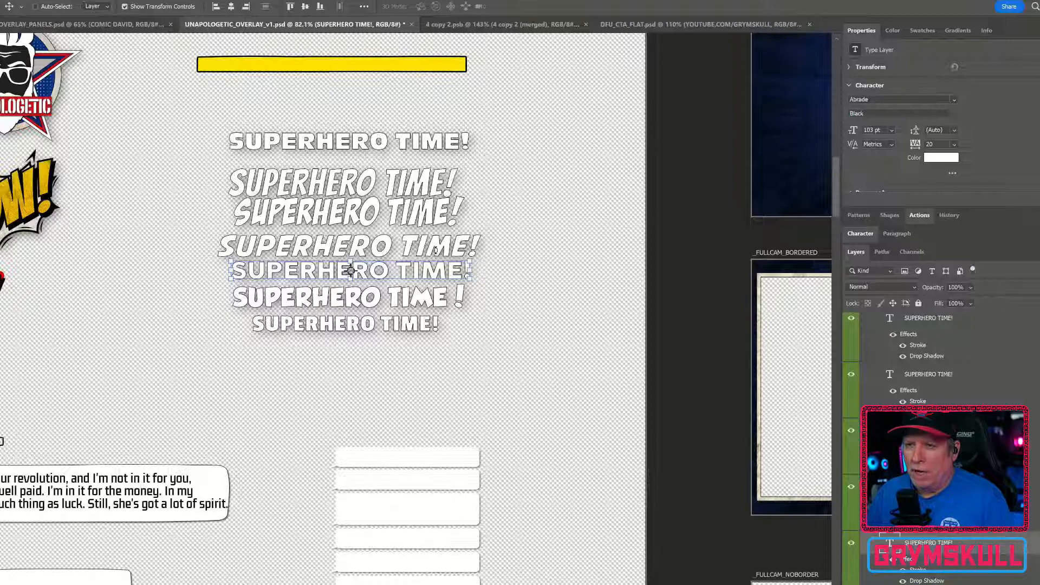
{"action": "key", "text": "ctrl+t"}
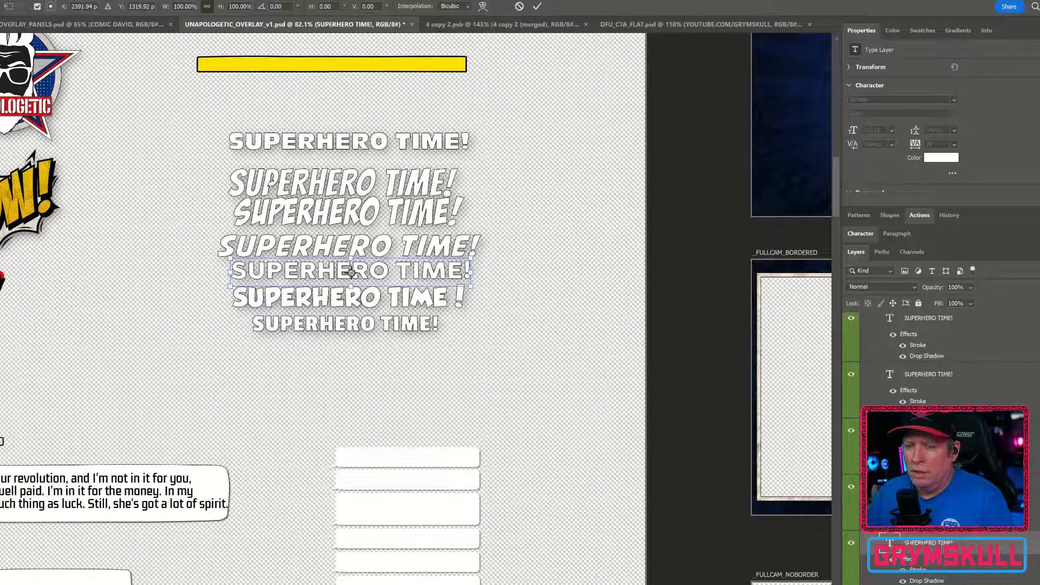
{"action": "key", "text": "Return"}
{"action": "left_click", "coordinate": [451, 245]}
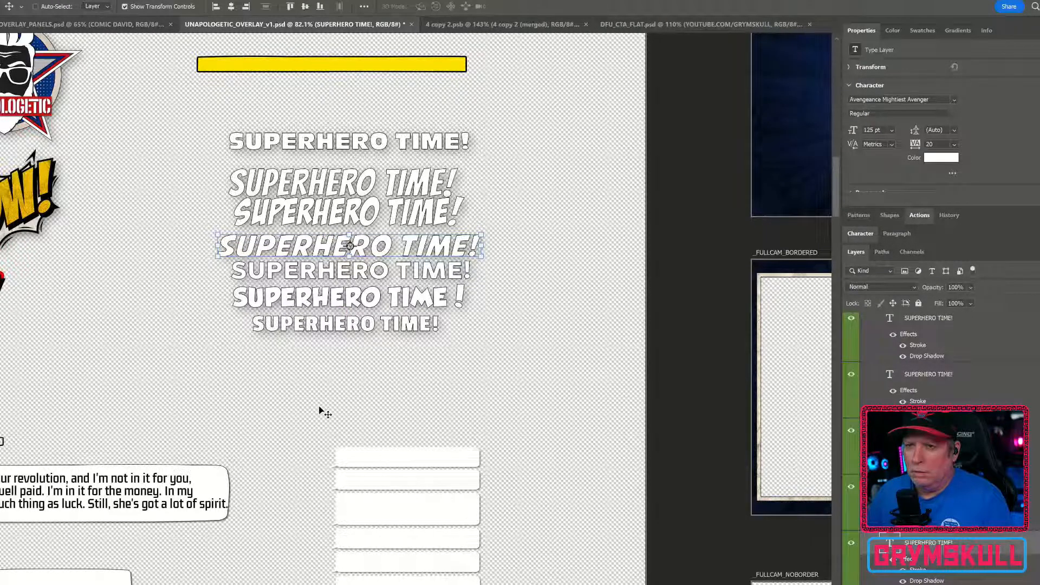
{"action": "left_click", "coordinate": [332, 328], "text": "ctrl"}
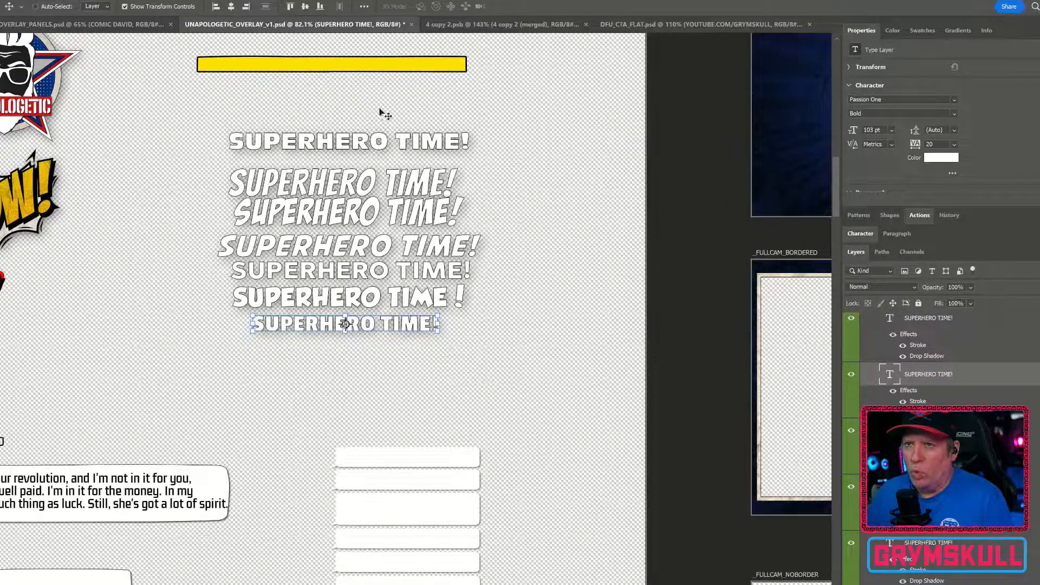
{"action": "left_click", "coordinate": [677, 24]}
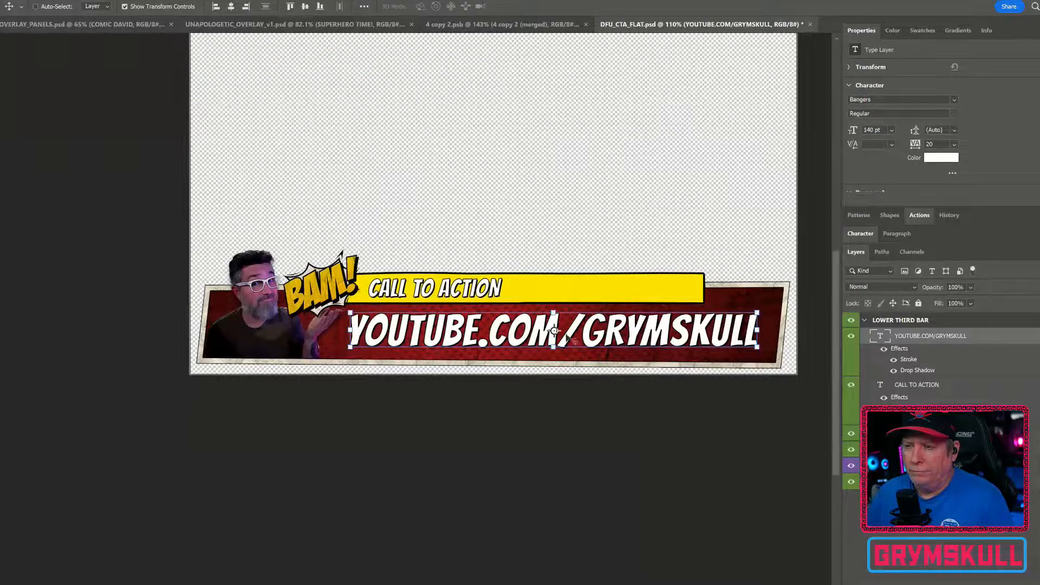
Change the URL text's font to Passion One Regular and reduce its size to 129 pt
{"action": "double_click", "coordinate": [620, 333]}
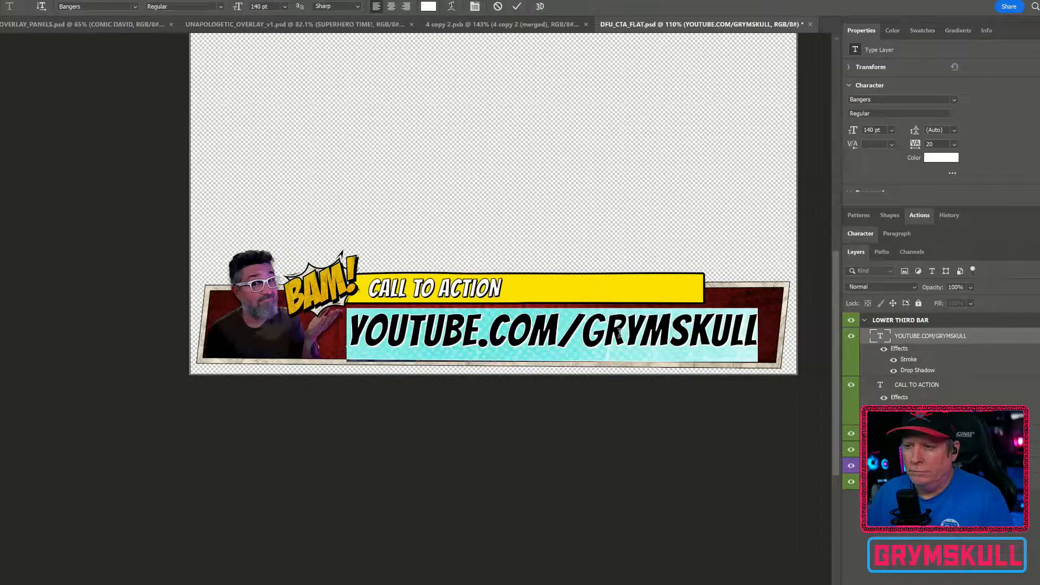
{"action": "left_click", "coordinate": [888, 101]}
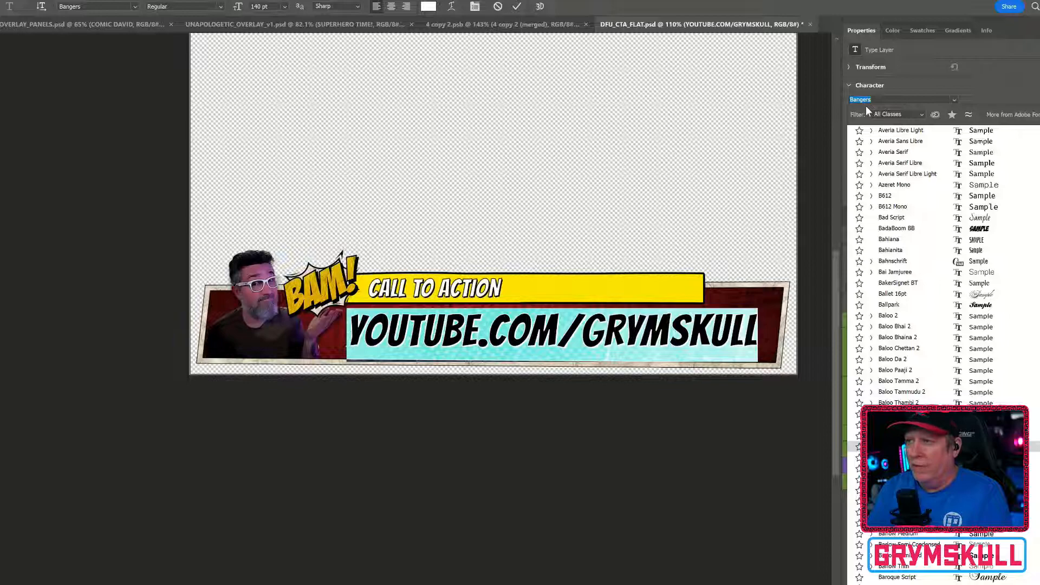
{"action": "type", "text": "passion"}
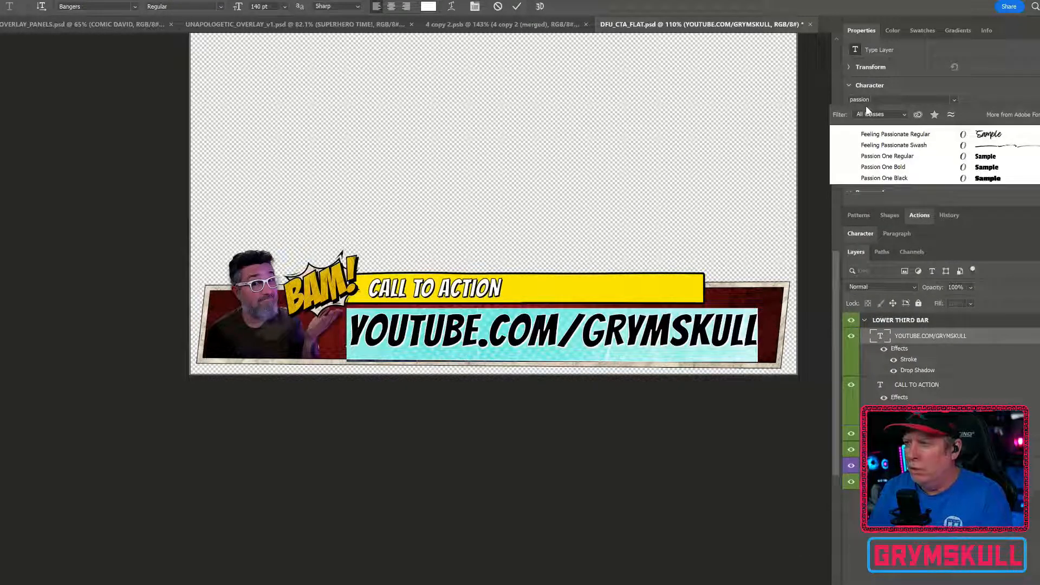
{"action": "key", "text": "Down"}
{"action": "key", "text": "Down"}
{"action": "key", "text": "Down"}
{"action": "key", "text": "Down"}
{"action": "key", "text": "Down"}
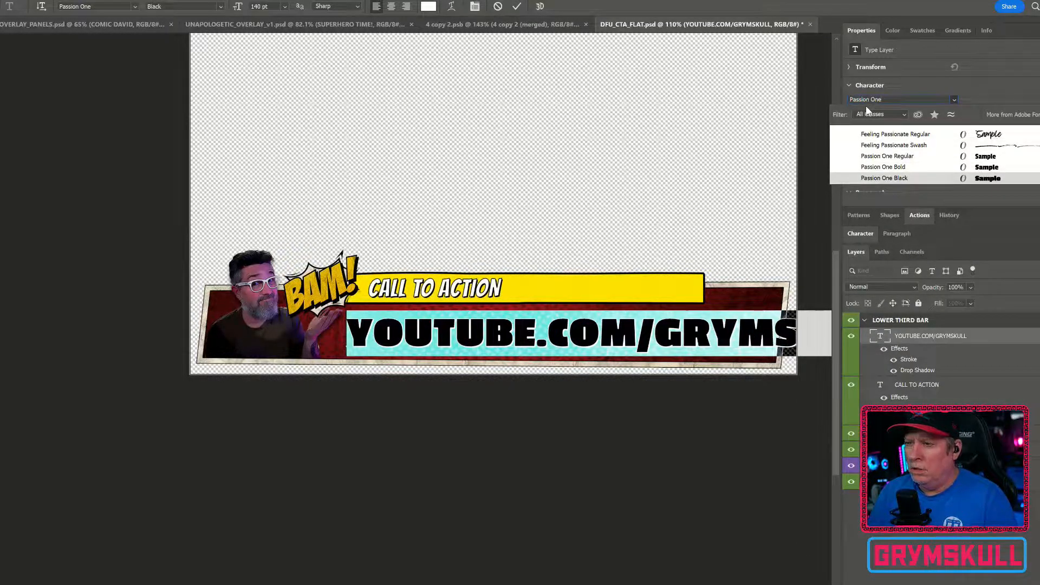
{"action": "key", "text": "Up"}
{"action": "key", "text": "Up"}
{"action": "key", "text": "Down"}
{"action": "key", "text": "Up"}
{"action": "key", "text": "Return"}
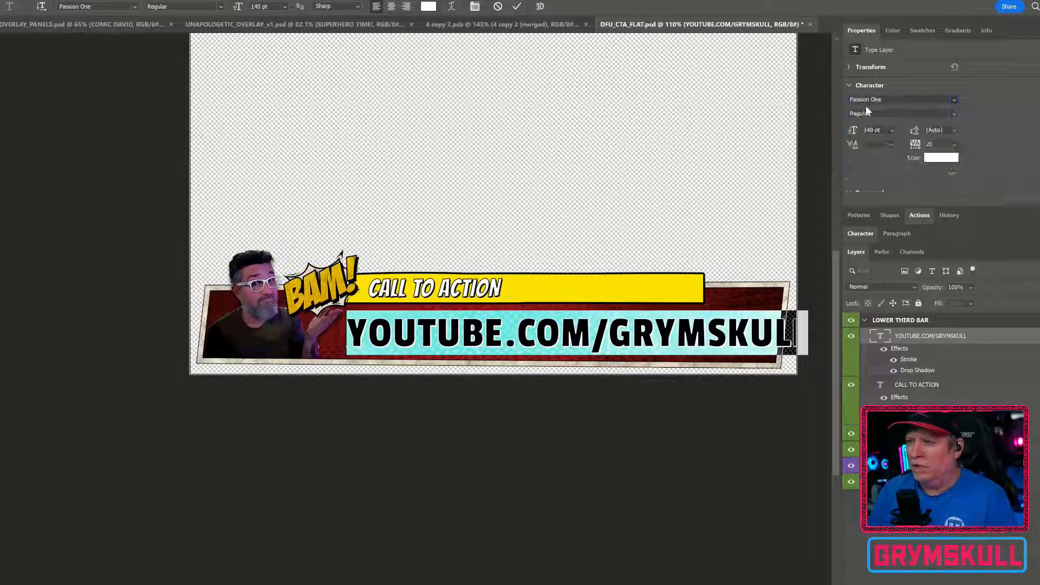
{"action": "left_click_drag", "start_coordinate": [852, 130], "coordinate": [847, 132]}
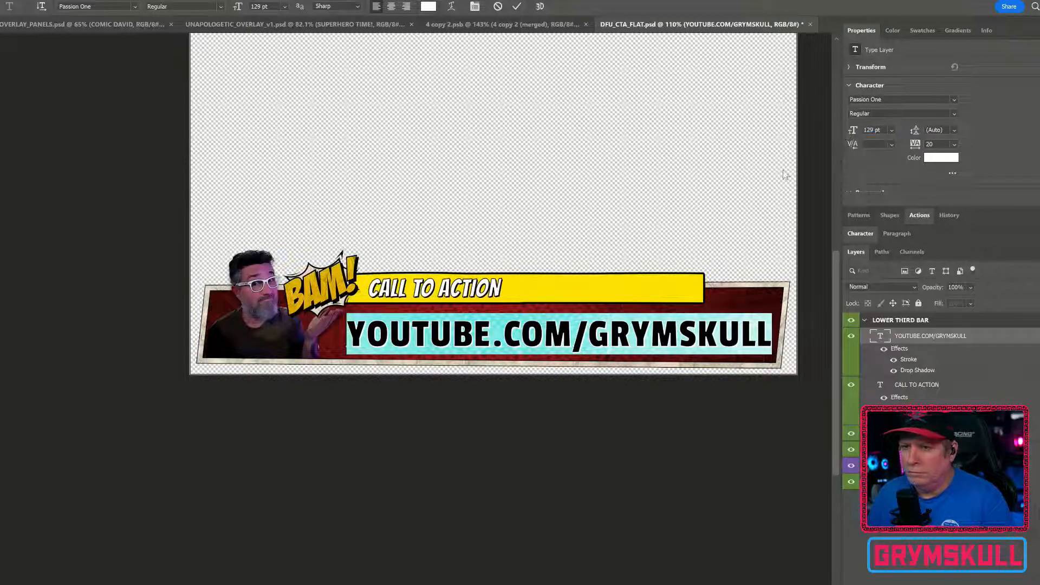
{"action": "left_click", "coordinate": [1, 34]}
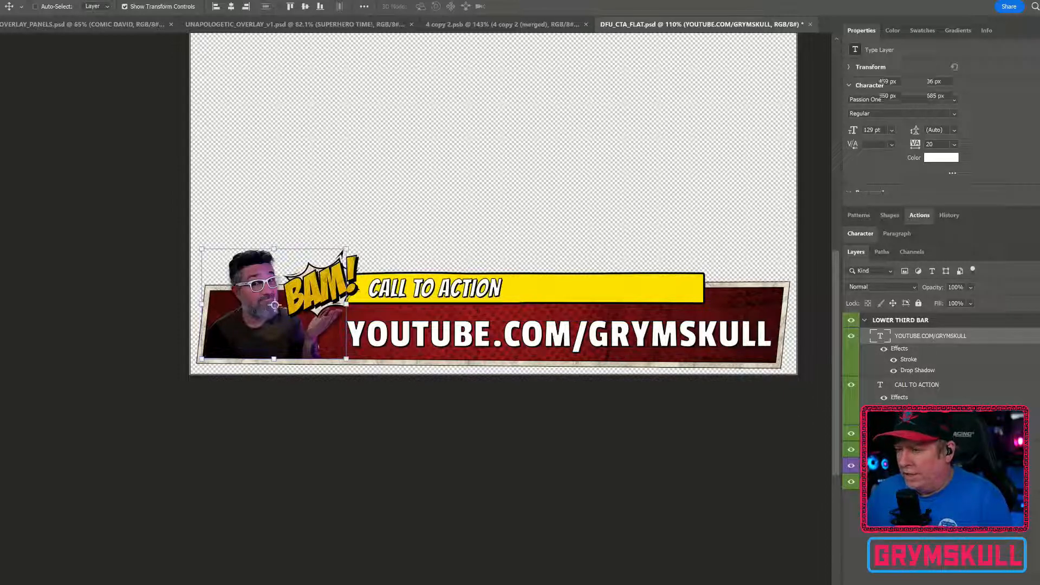
{"action": "left_click", "coordinate": [274, 305], "text": "ctrl"}
{"action": "left_click", "coordinate": [492, 325], "text": "ctrl"}
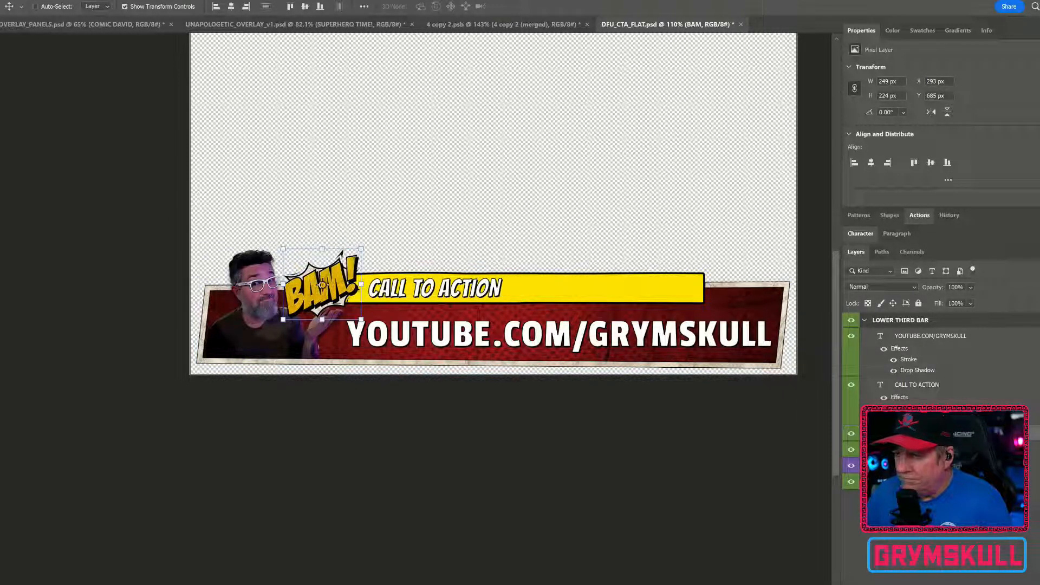
{"action": "left_click", "coordinate": [453, 305], "text": "ctrl"}
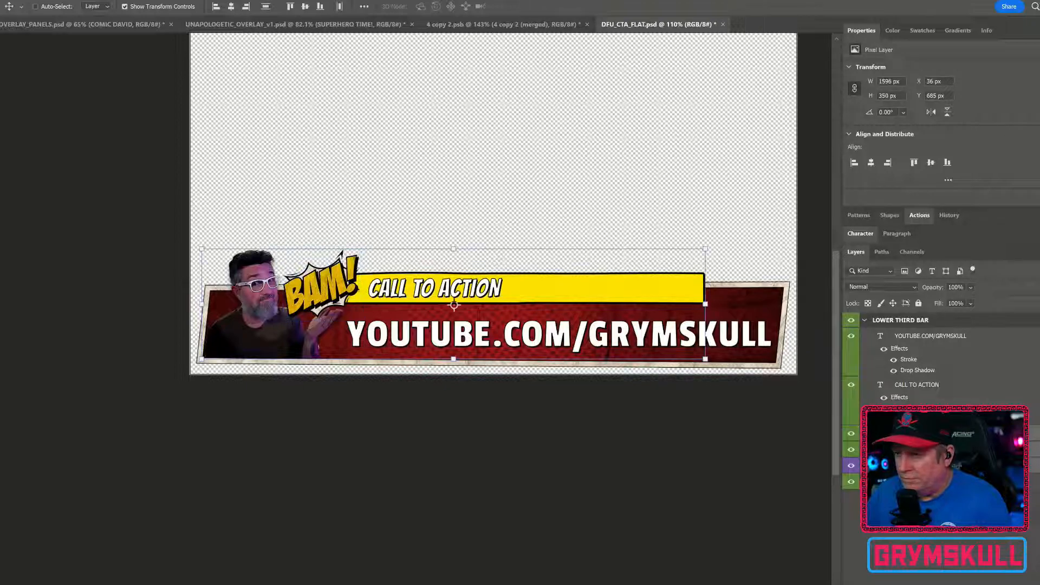
{"action": "left_click", "coordinate": [970, 340], "text": "shift"}
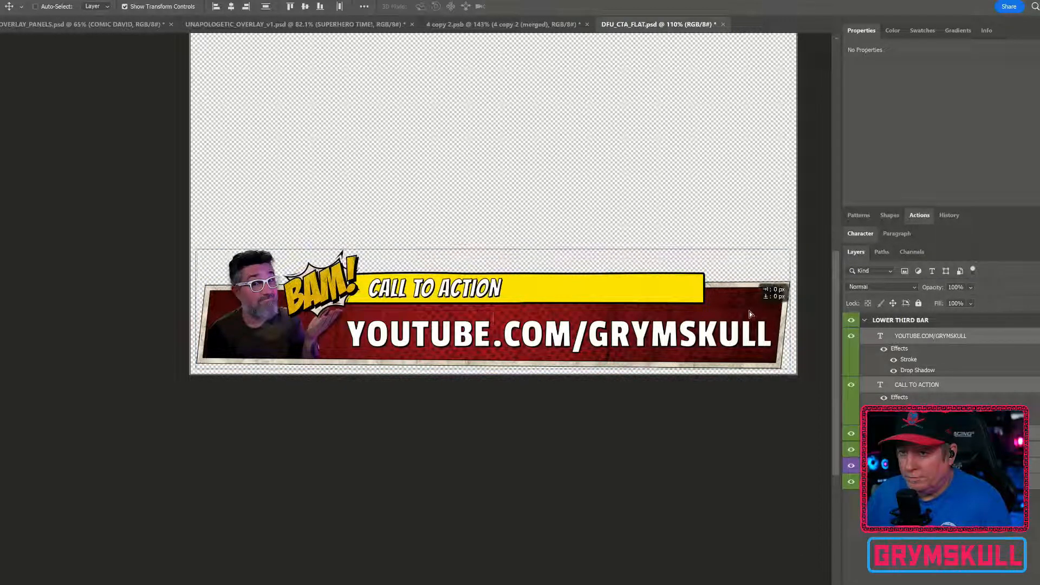
{"action": "left_click", "coordinate": [920, 515]}
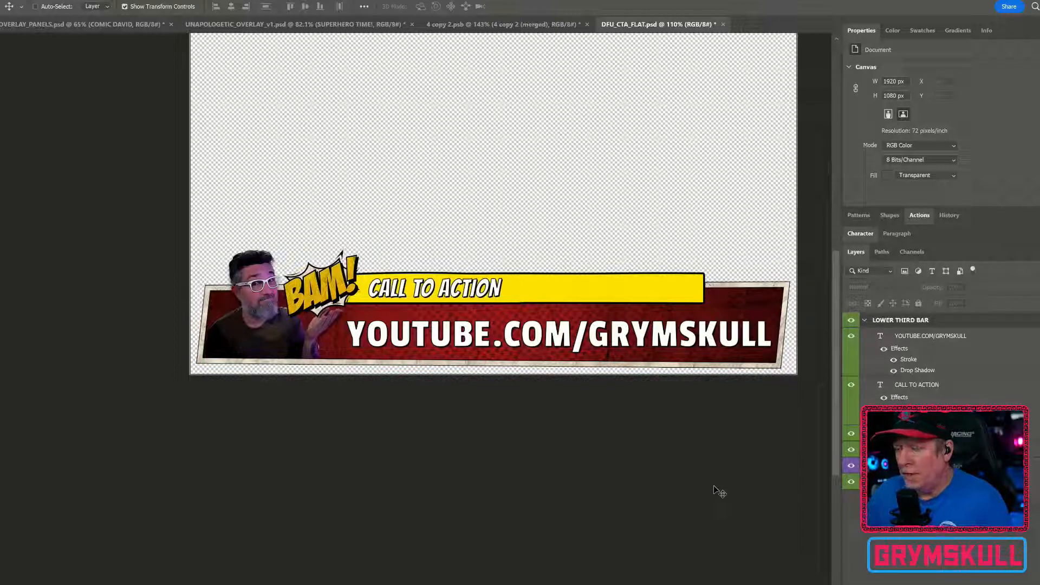
Ungroup the LOWER THIRD BAR artboard so its layers sit directly in the document
{"action": "left_click", "coordinate": [868, 321]}
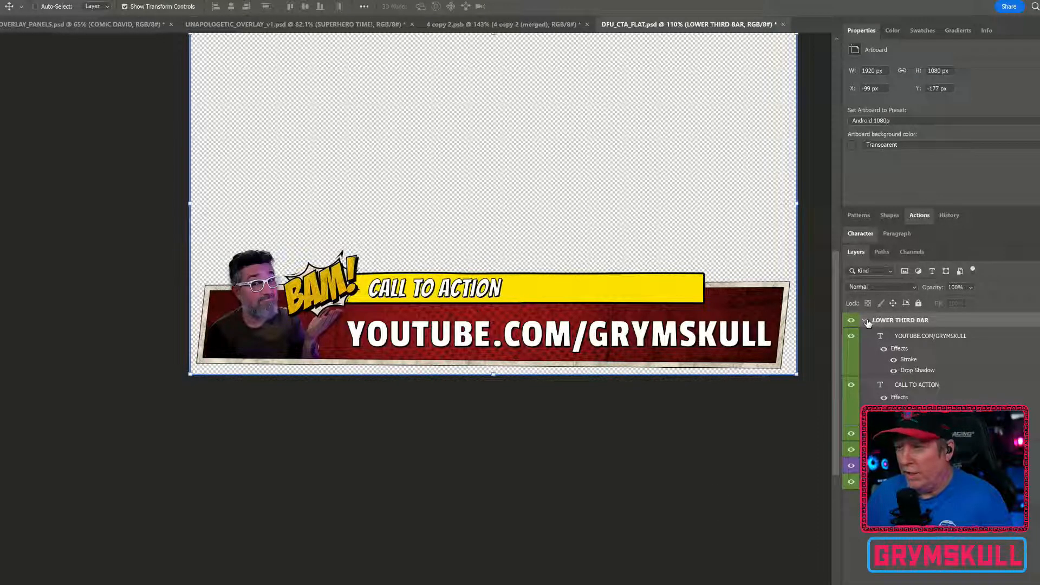
{"action": "left_click", "coordinate": [866, 321]}
{"action": "left_click_drag", "start_coordinate": [707, 203], "coordinate": [638, 292]}
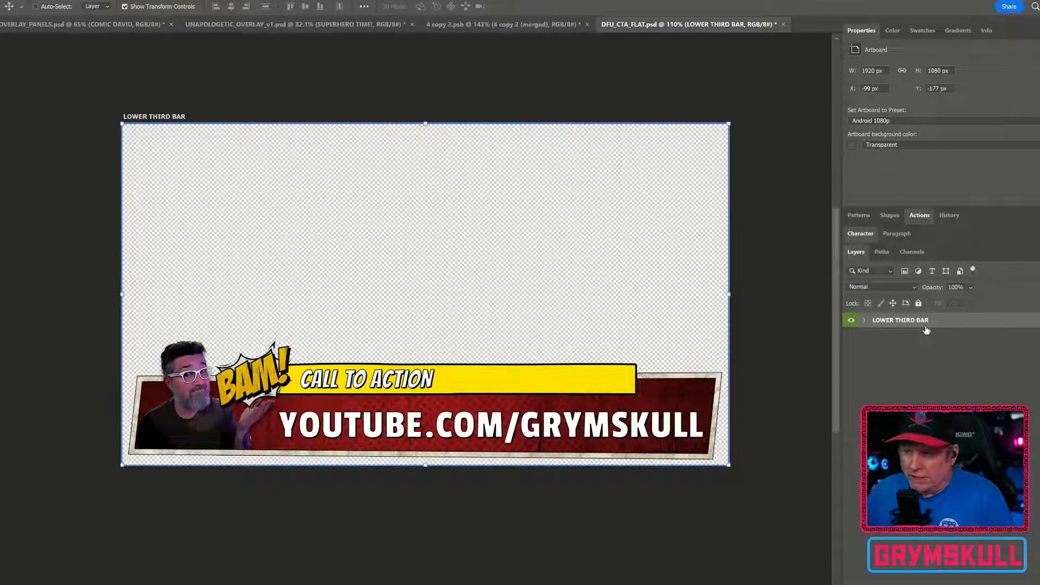
{"action": "left_click", "coordinate": [1039, 252]}
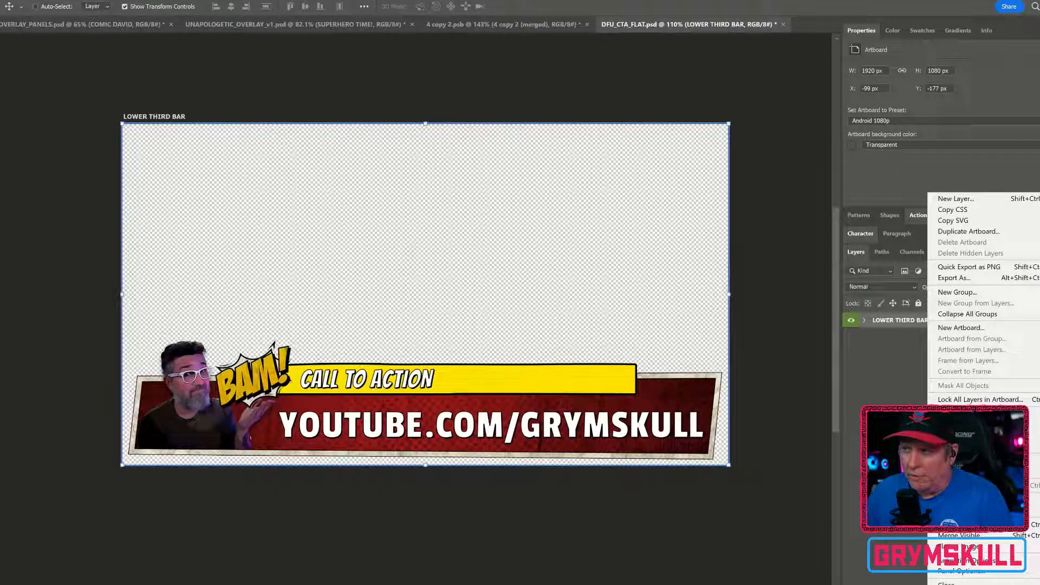
{"action": "left_click", "coordinate": [995, 314]}
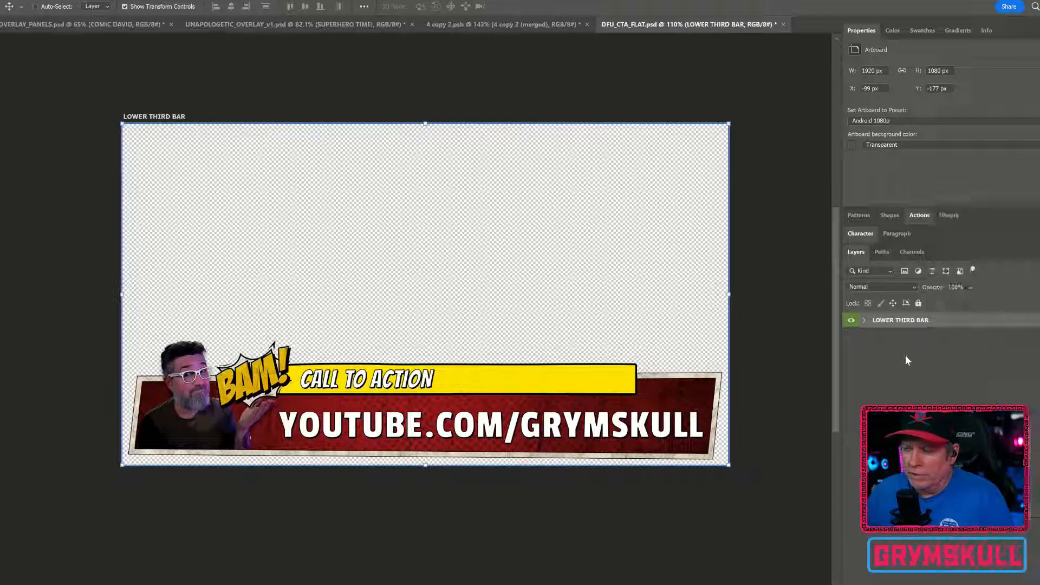
{"action": "right_click", "coordinate": [979, 320]}
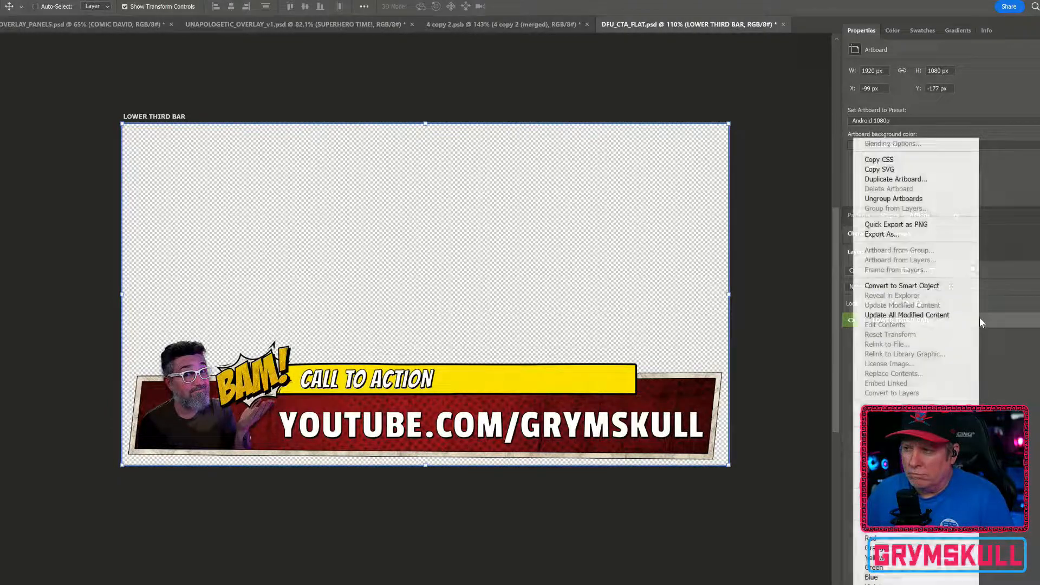
{"action": "right_click", "coordinate": [1011, 324]}
{"action": "right_click", "coordinate": [1022, 323]}
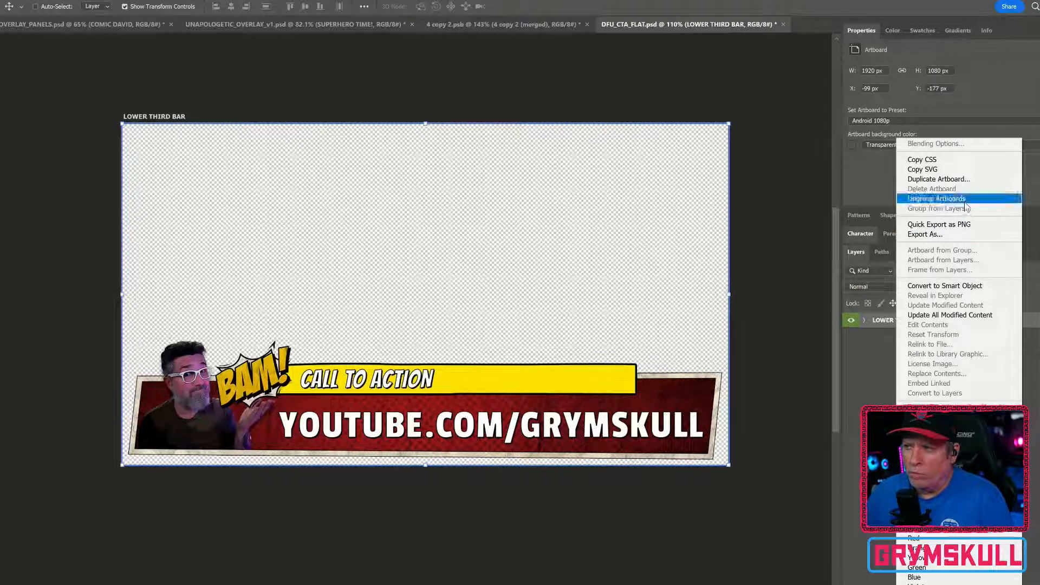
{"action": "left_click", "coordinate": [967, 224]}
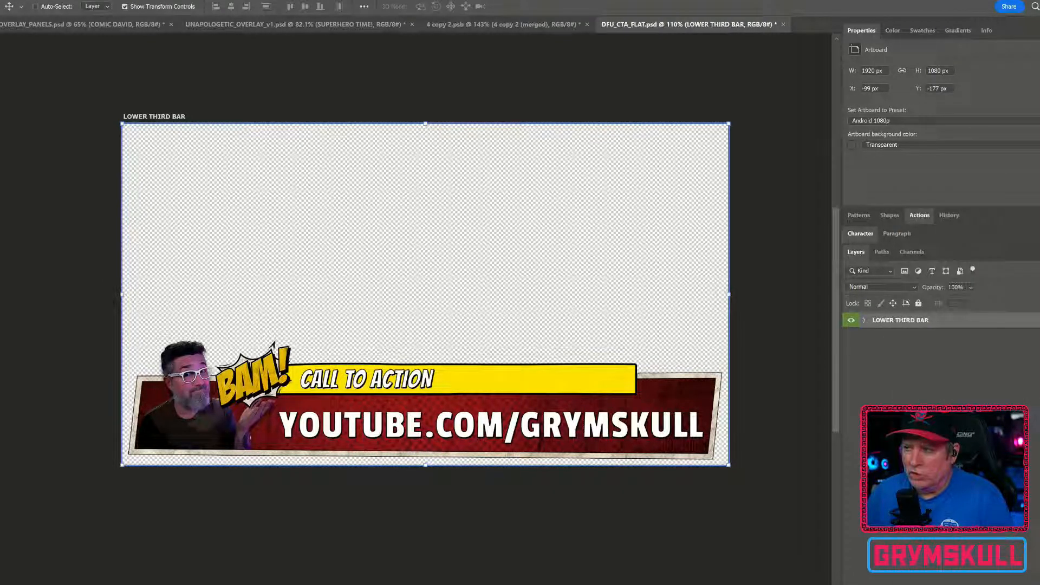
{"action": "right_click", "coordinate": [966, 323]}
{"action": "left_click", "coordinate": [882, 198]}
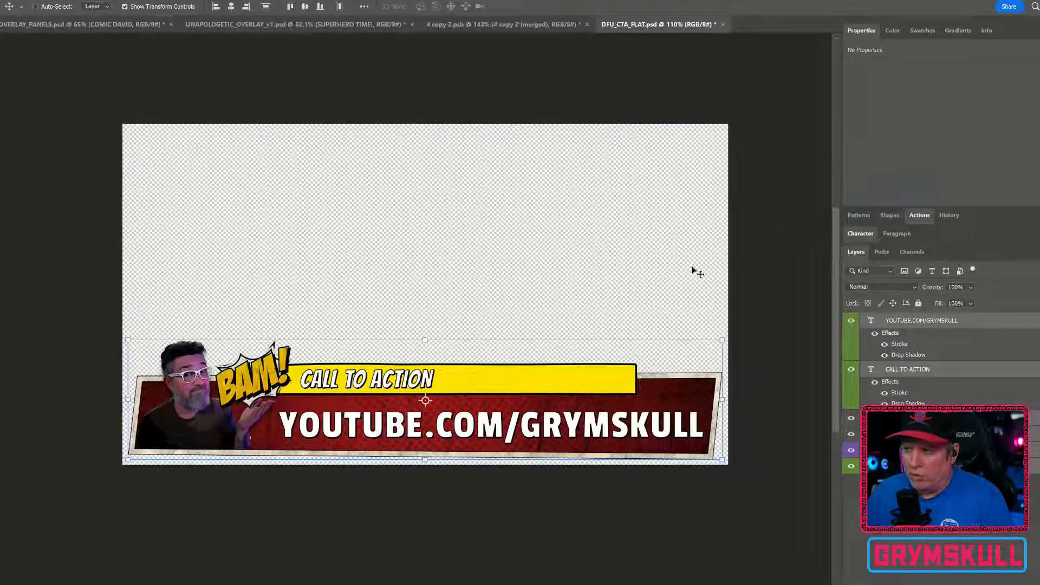
Save the DFU_CTA_FLAT document
{"action": "scroll", "coordinate": [287, 222], "scroll_direction": "down", "scroll_amount": 1}
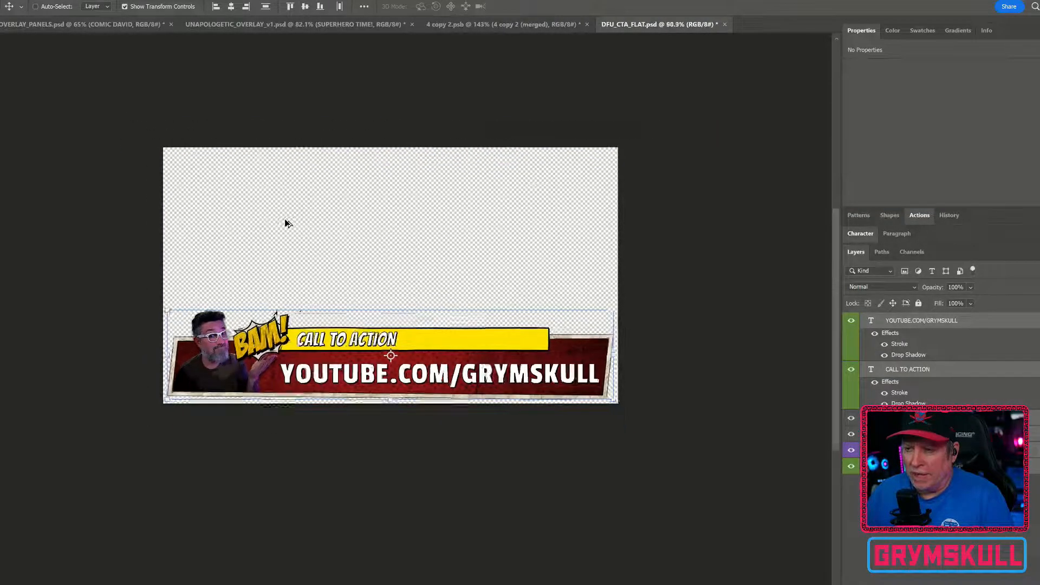
{"action": "scroll", "coordinate": [287, 221], "scroll_direction": "up", "scroll_amount": 3}
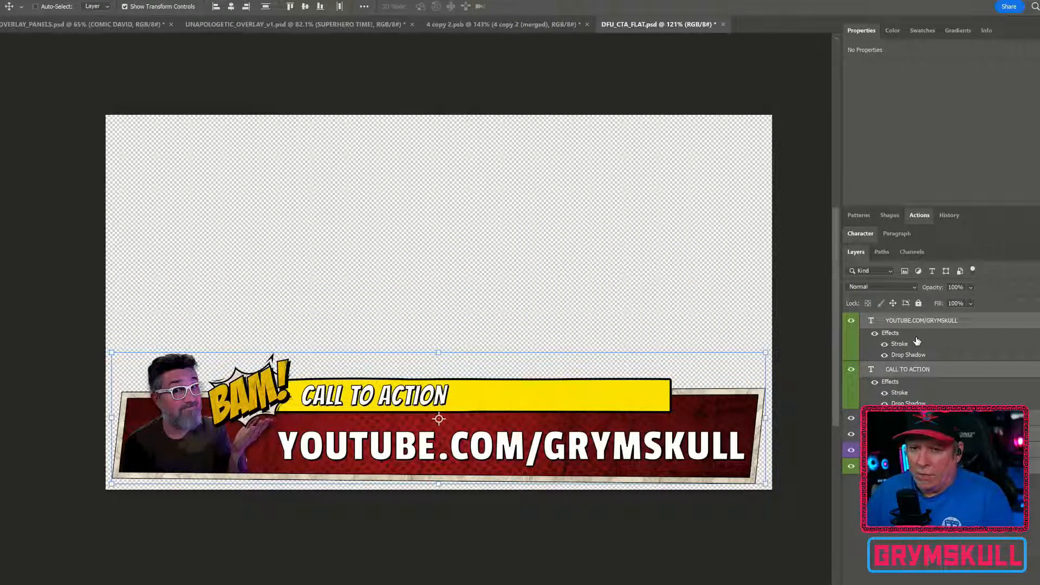
{"action": "left_click", "coordinate": [956, 552]}
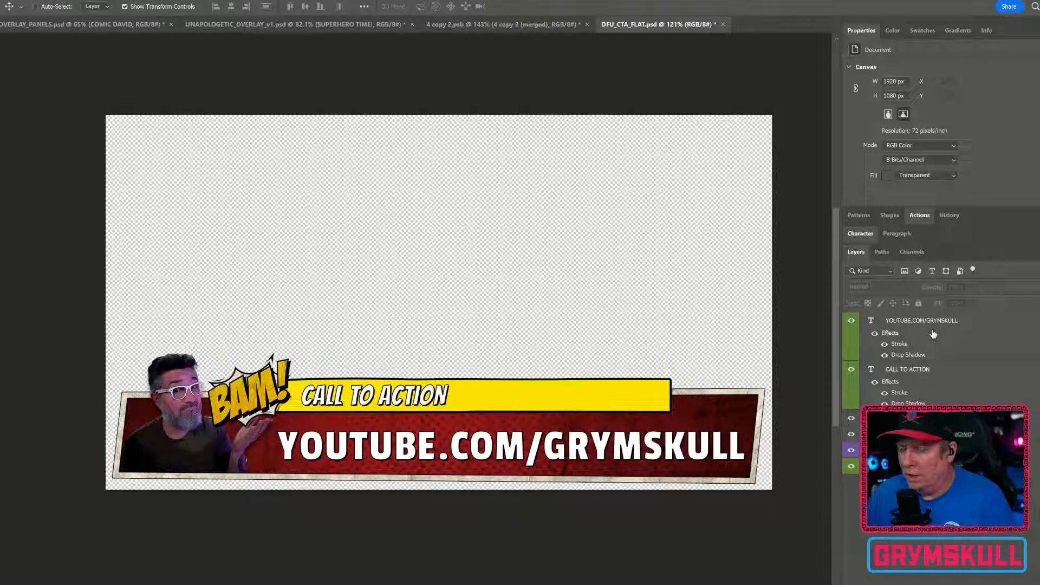
{"action": "key", "text": "ctrl+s"}
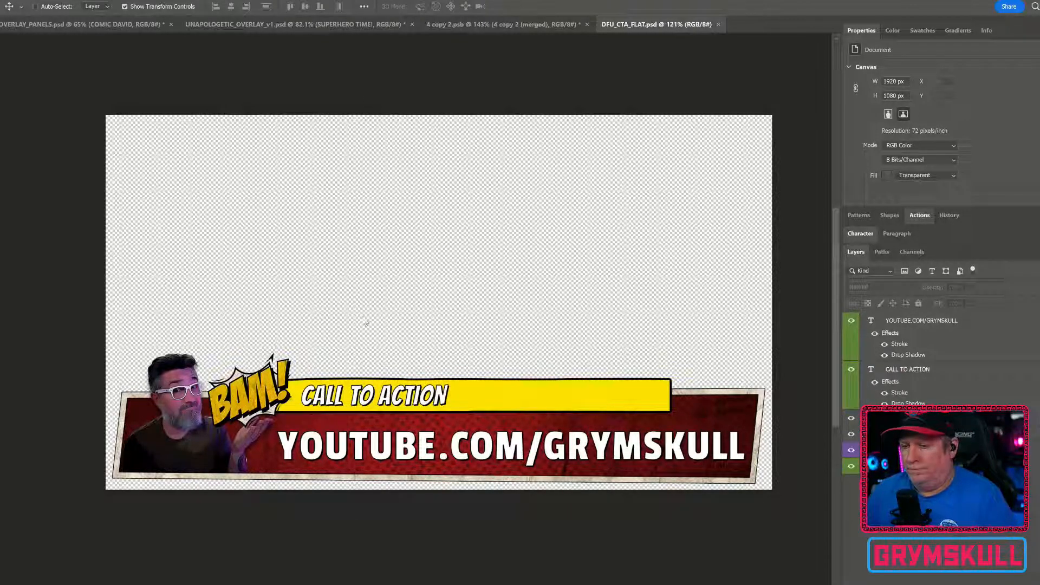
{"action": "mouse_move", "coordinate": [365, 583]}
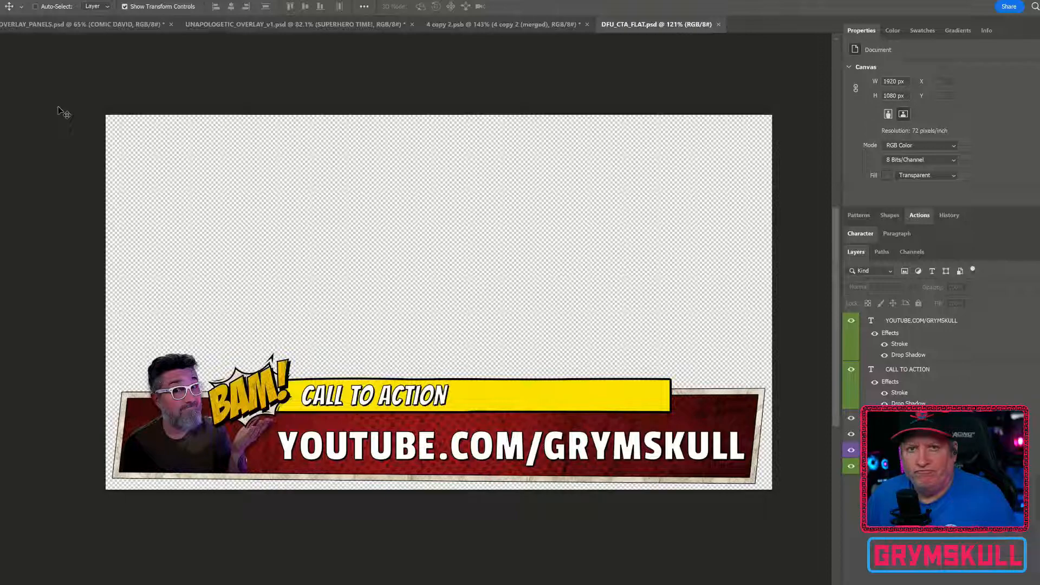
{"action": "scroll", "coordinate": [58, 111], "scroll_direction": "up", "scroll_amount": 2}
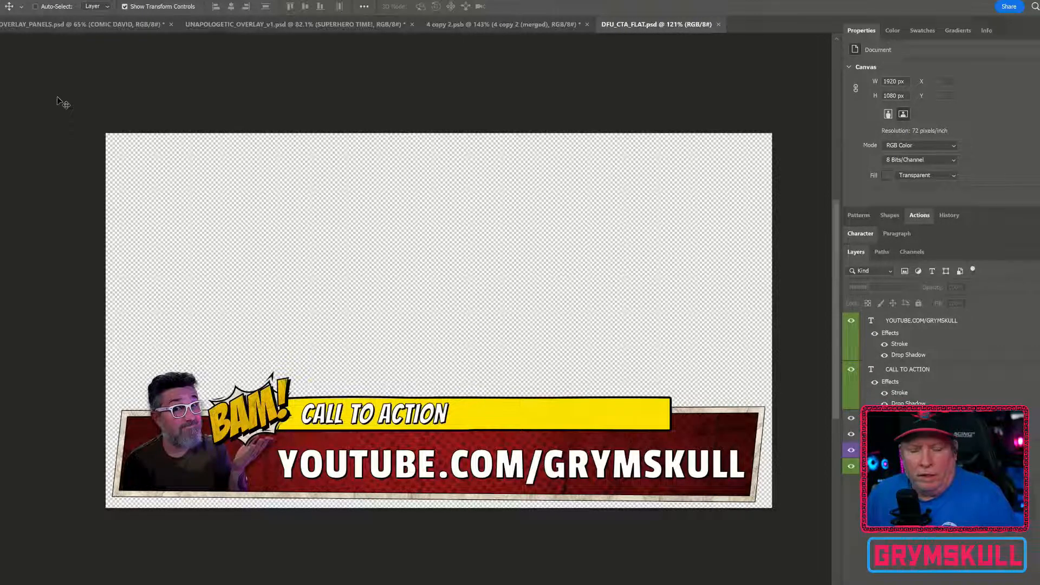
{"action": "scroll", "coordinate": [57, 94], "scroll_direction": "up", "scroll_amount": 1}
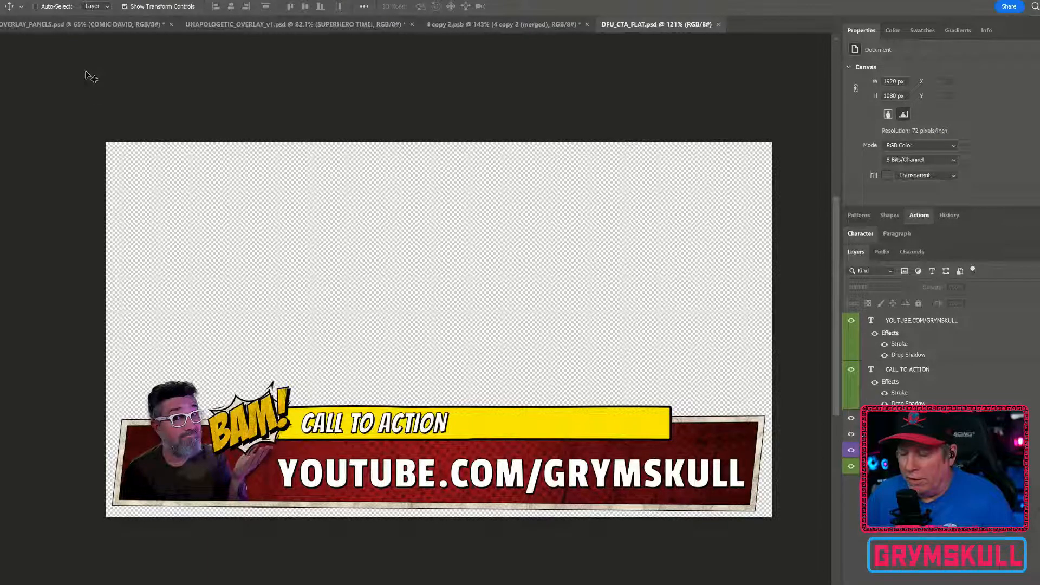
{"action": "scroll", "coordinate": [86, 76], "scroll_direction": "down", "scroll_amount": 1}
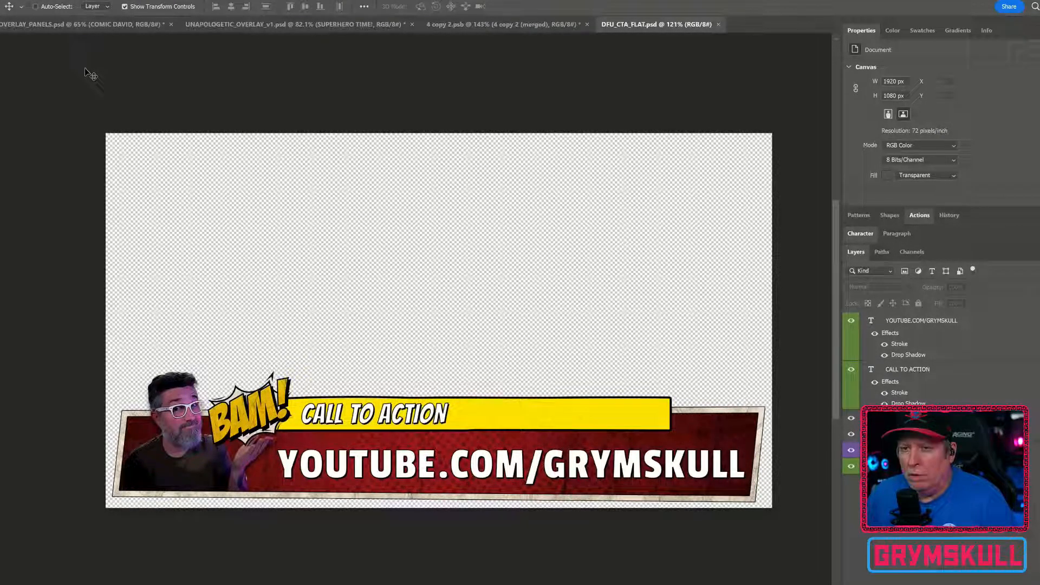
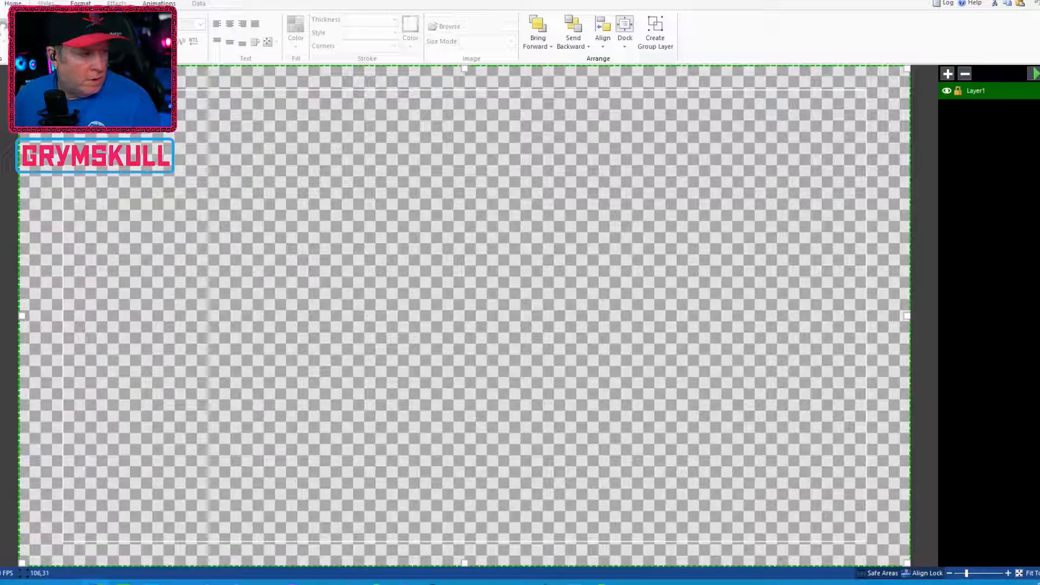
Try twice to import DFU_CTA_FLAT.psd from the _UNAPOLOGETIC > _OVERLAY folder as a Photoshop document
{"action": "left_click", "coordinate": [1, 3]}
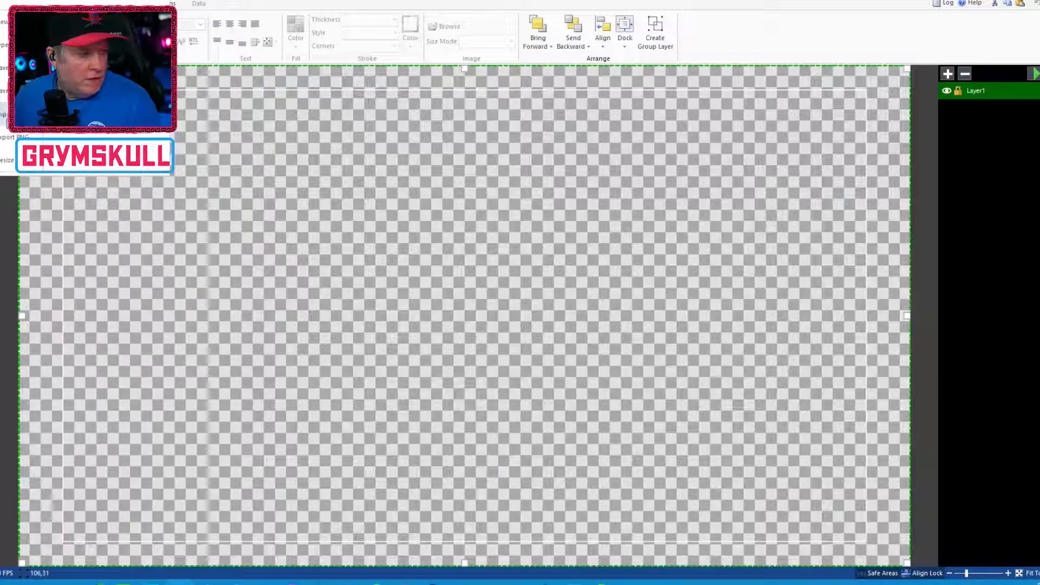
{"action": "left_click", "coordinate": [5, 115]}
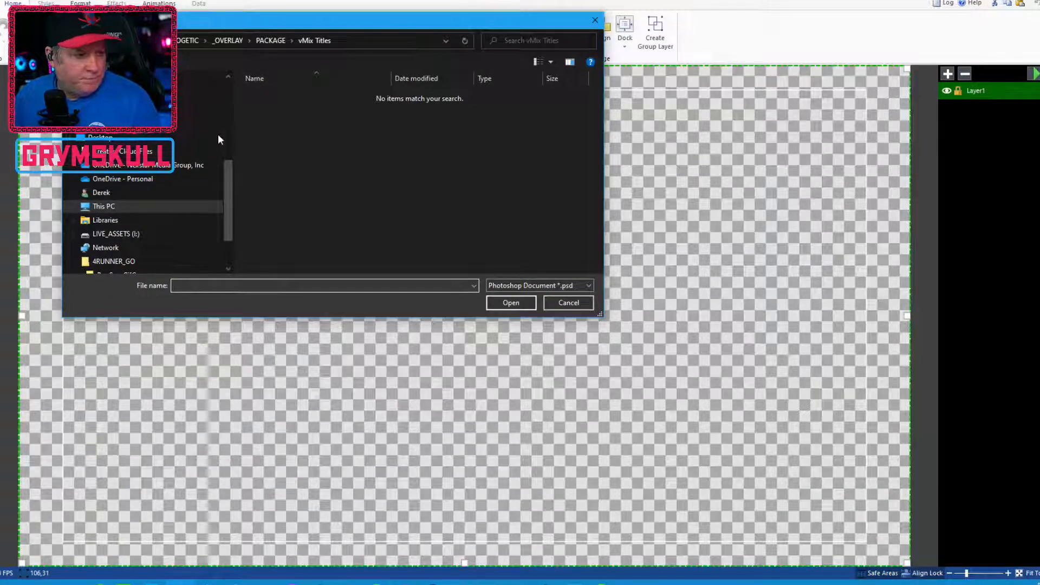
{"action": "scroll", "coordinate": [229, 198], "scroll_direction": "down", "scroll_amount": 3}
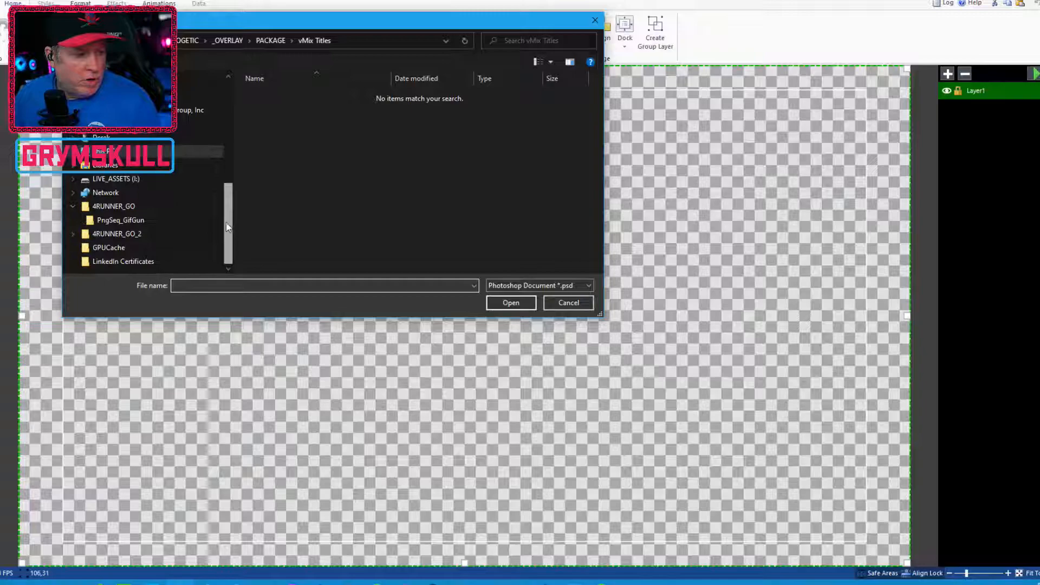
{"action": "scroll", "coordinate": [229, 198], "scroll_direction": "up", "scroll_amount": 10}
{"action": "scroll", "coordinate": [223, 147], "scroll_direction": "up", "scroll_amount": 2}
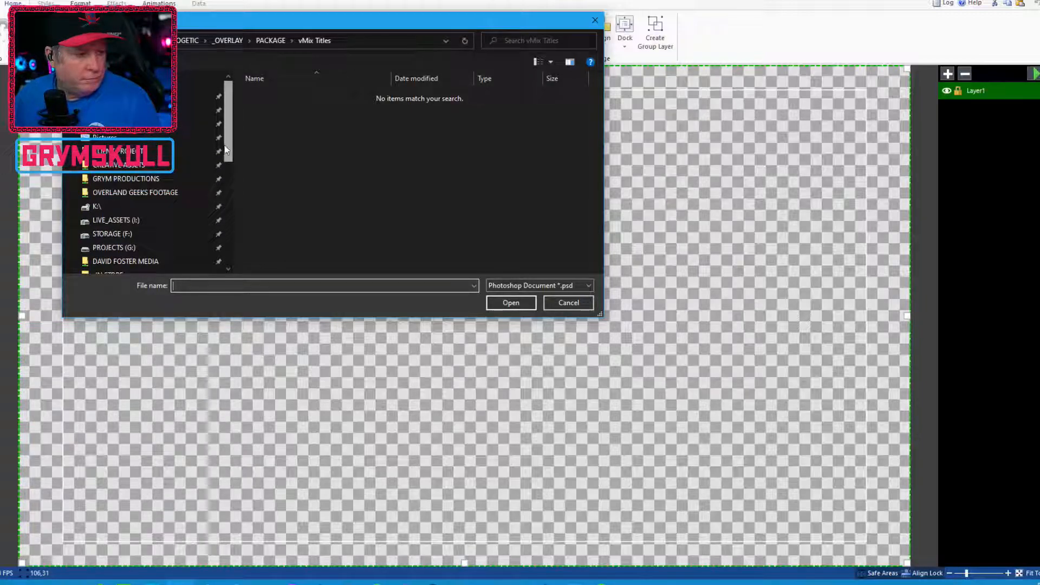
{"action": "scroll", "coordinate": [226, 150], "scroll_direction": "down", "scroll_amount": 3}
{"action": "left_click", "coordinate": [162, 190]}
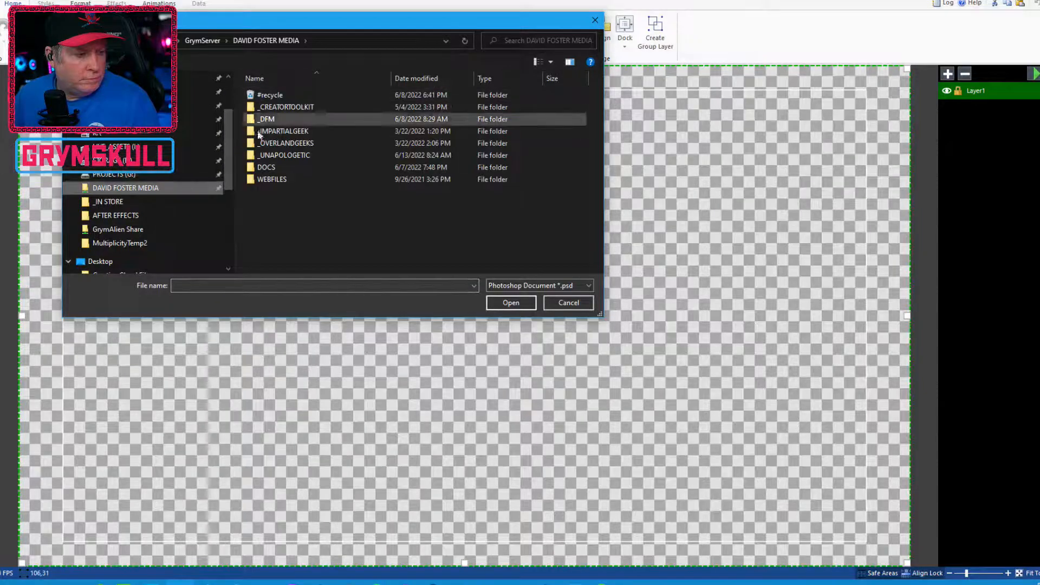
{"action": "double_click", "coordinate": [276, 153]}
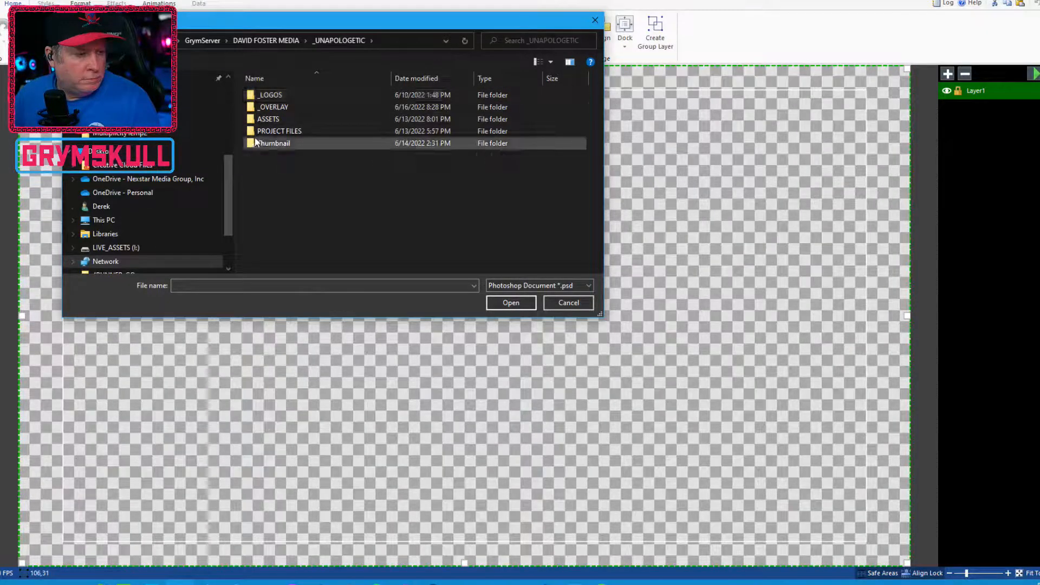
{"action": "double_click", "coordinate": [272, 106]}
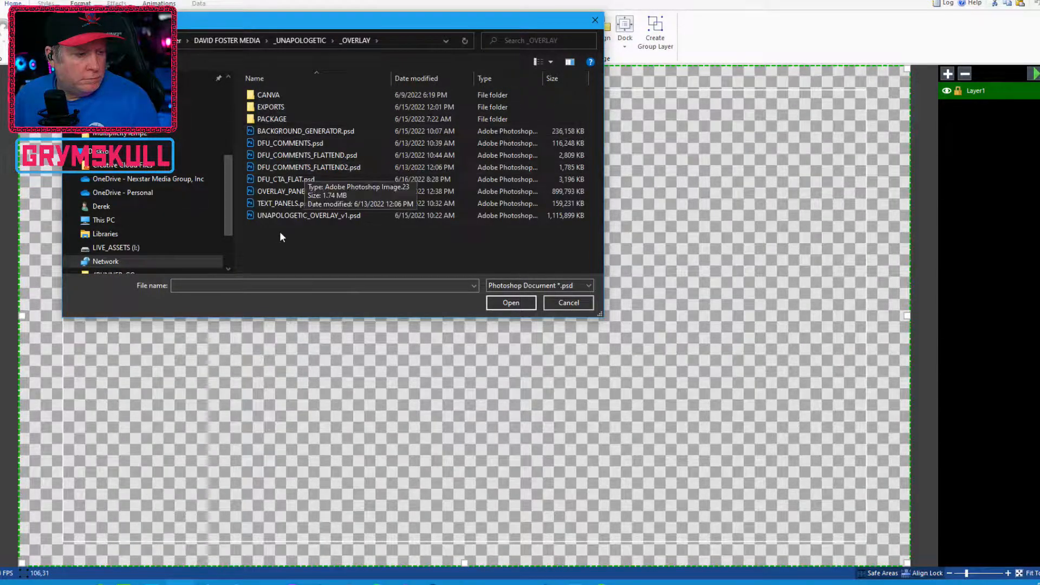
{"action": "left_click", "coordinate": [291, 178]}
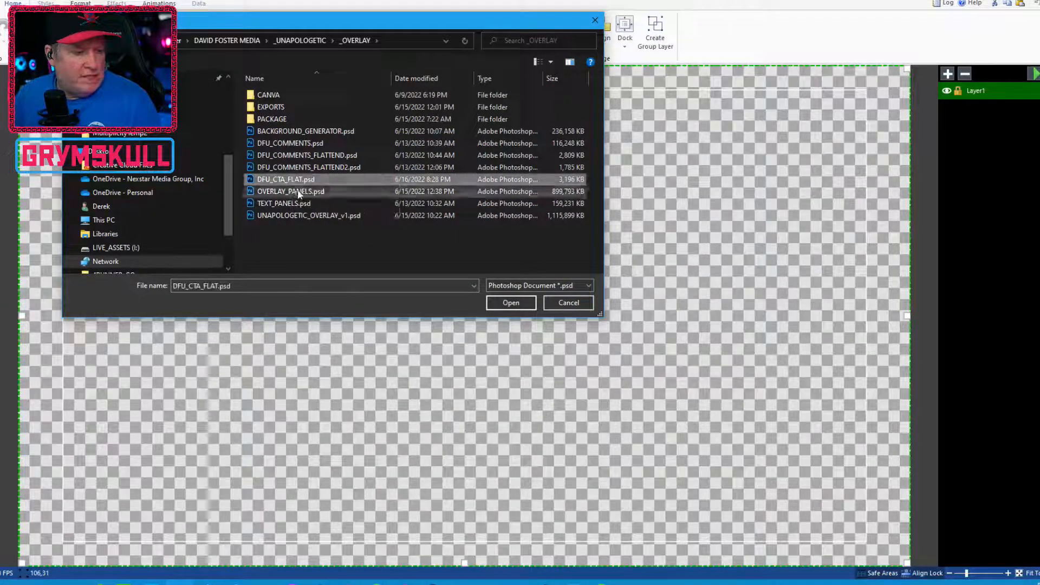
{"action": "key", "text": "Return"}
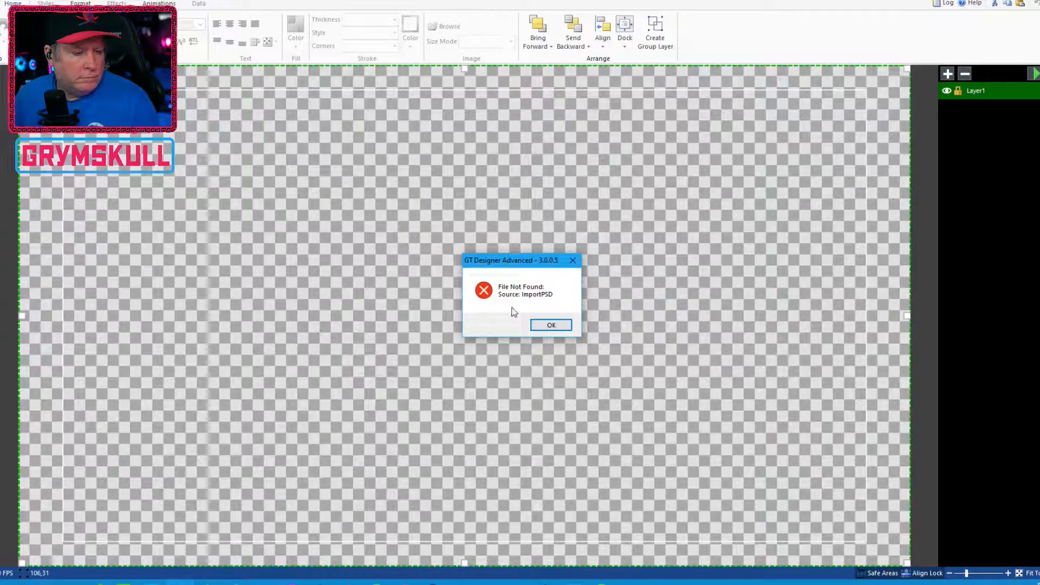
{"action": "left_click", "coordinate": [543, 325]}
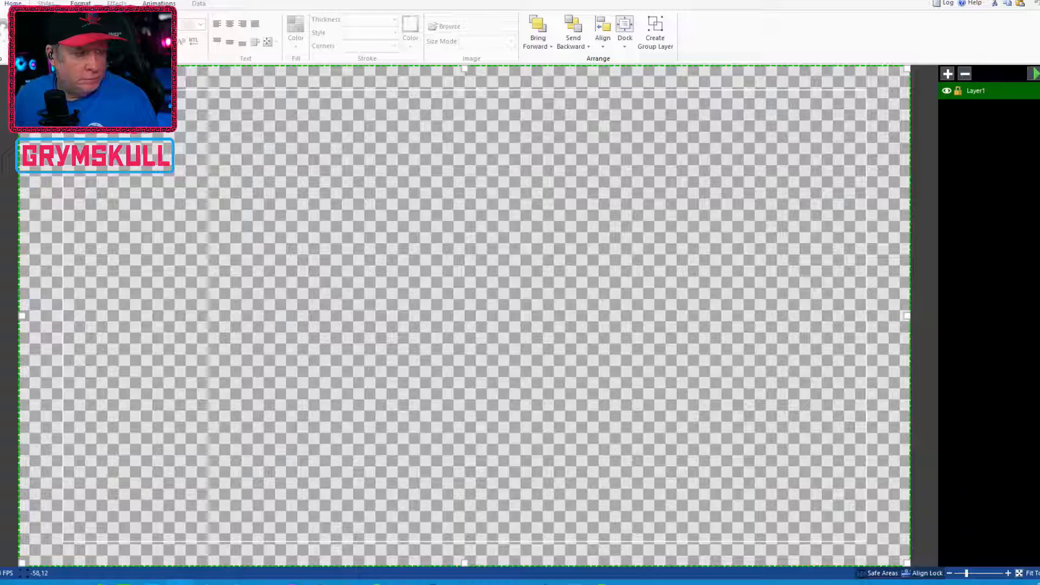
{"action": "left_click", "coordinate": [0, 3]}
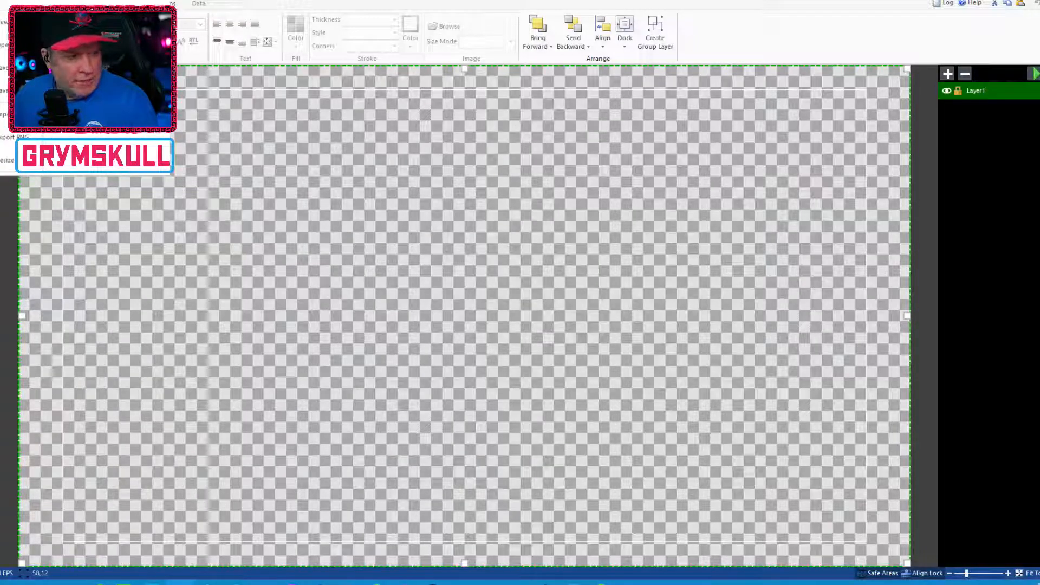
{"action": "left_click", "coordinate": [32, 115]}
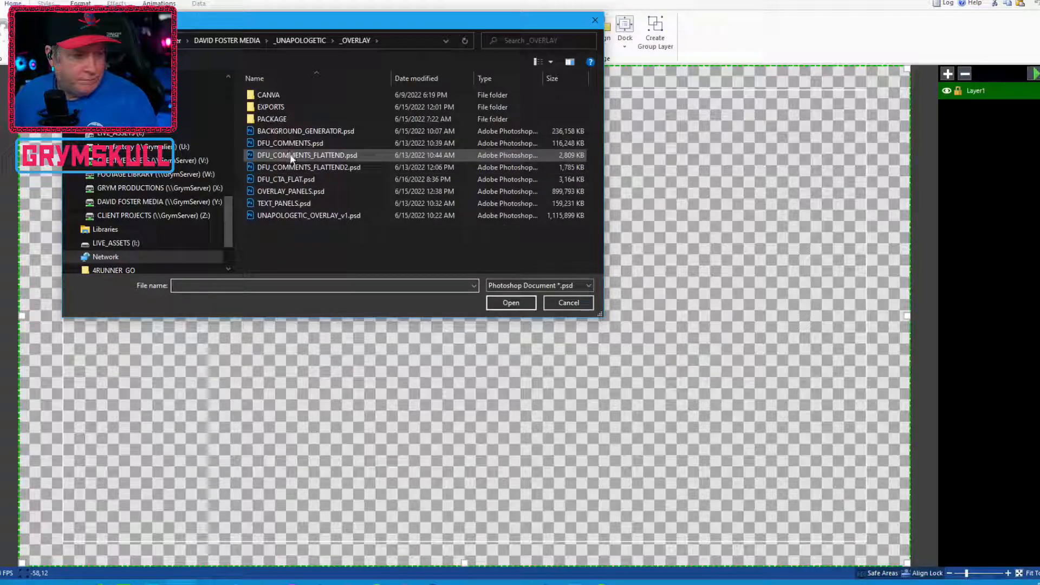
{"action": "left_click", "coordinate": [304, 179]}
{"action": "key", "text": "Return"}
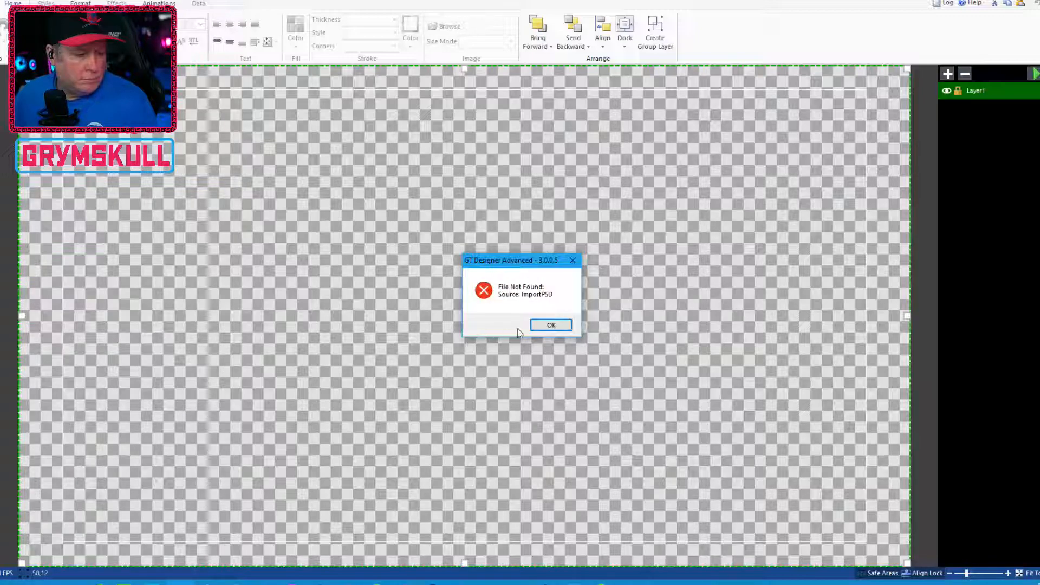
{"action": "left_click", "coordinate": [547, 325]}
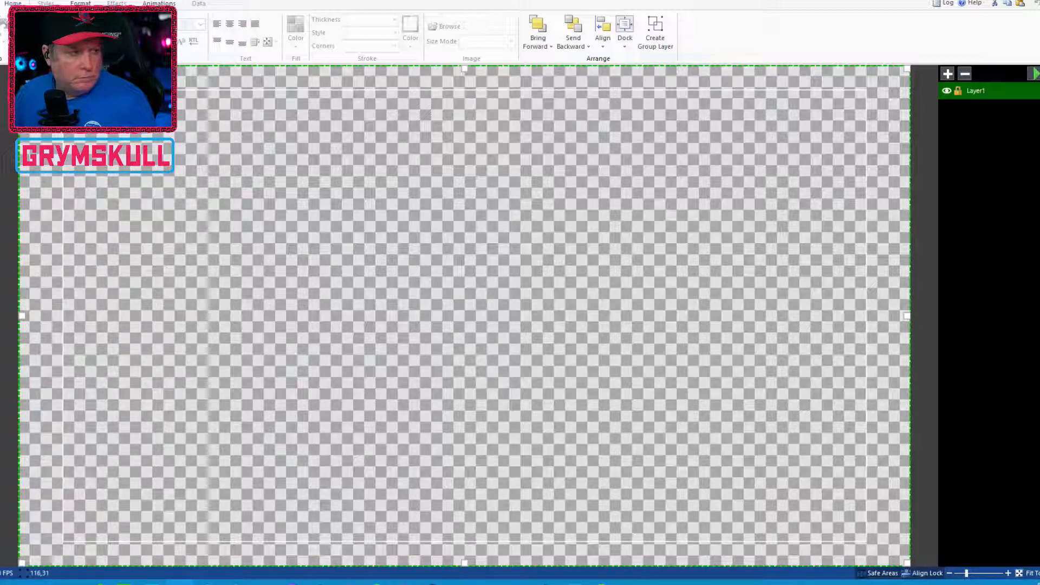
Import DFU_CTA_FLAT.psd from the _OVERLAY folder once more
{"action": "left_click", "coordinate": [0, 4]}
{"action": "left_click", "coordinate": [3, 113]}
{"action": "left_click", "coordinate": [282, 179]}
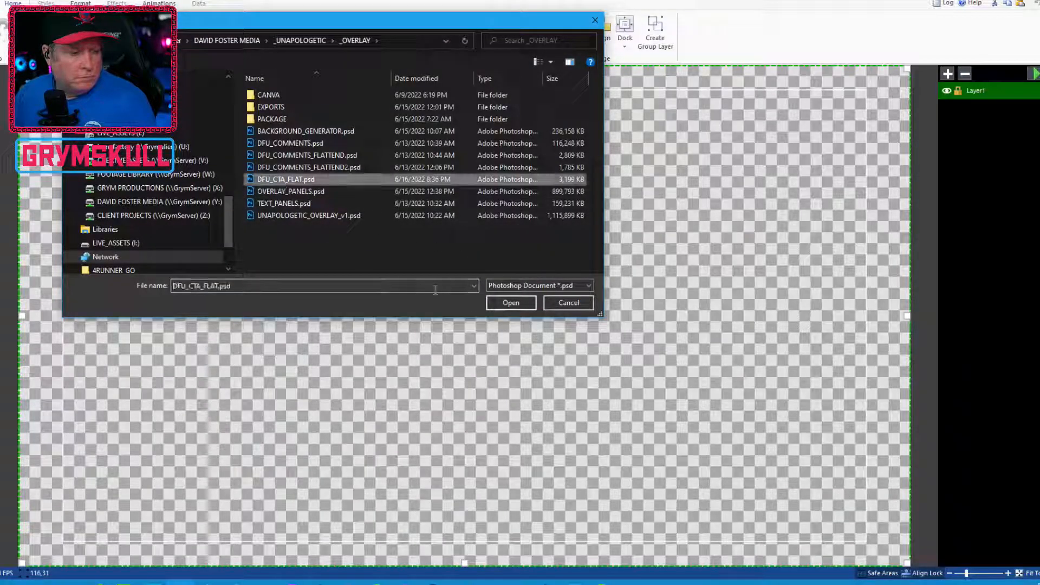
{"action": "left_click", "coordinate": [511, 302]}
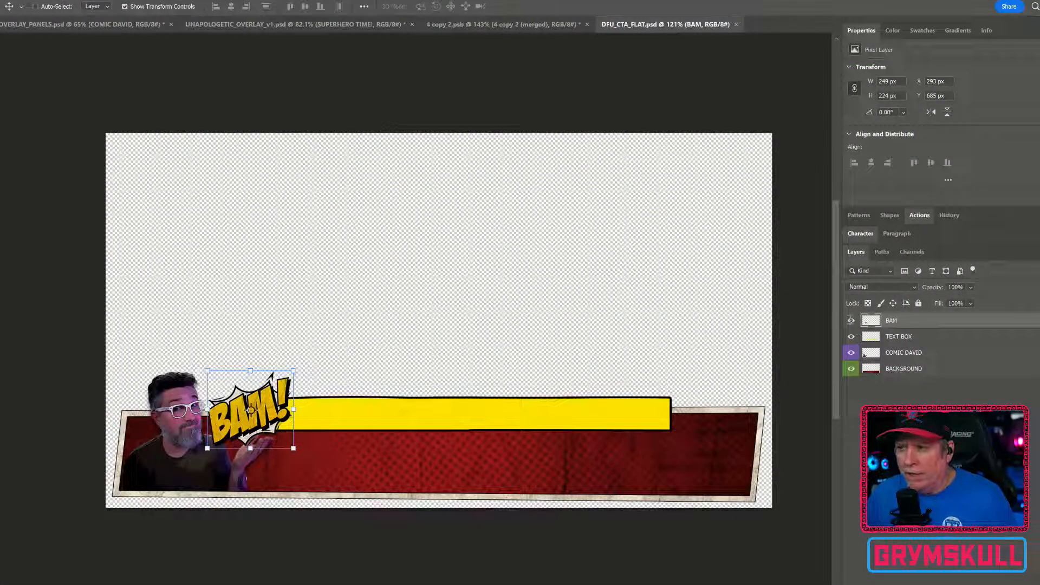
Hide the BAM, TEXT BOX and COMIC DAVID layers in DFU_CTA_FLAT.psd and show them again to check each layer
{"action": "left_click", "coordinate": [852, 321]}
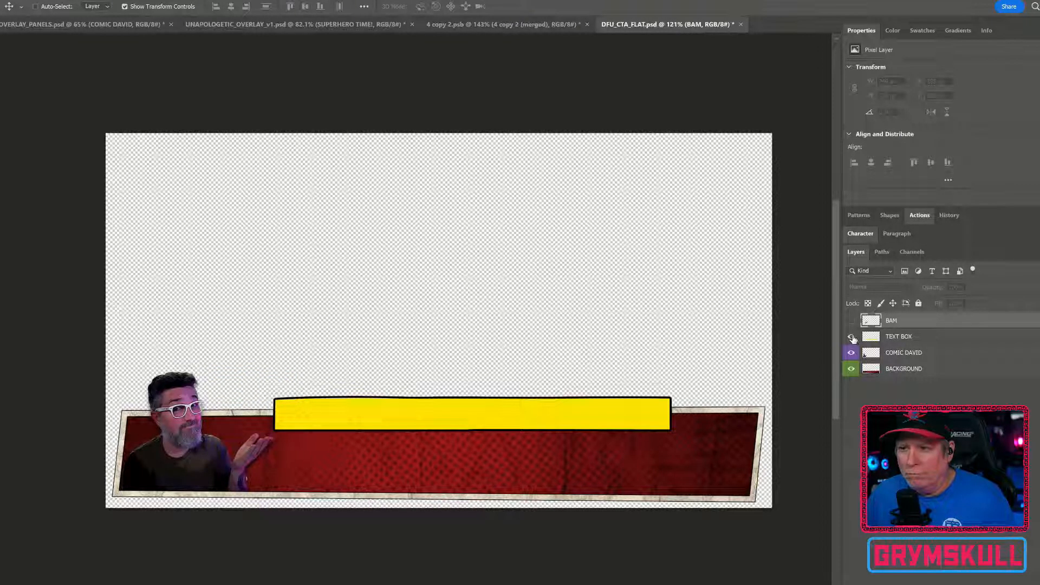
{"action": "left_click", "coordinate": [851, 337]}
{"action": "left_click", "coordinate": [852, 353]}
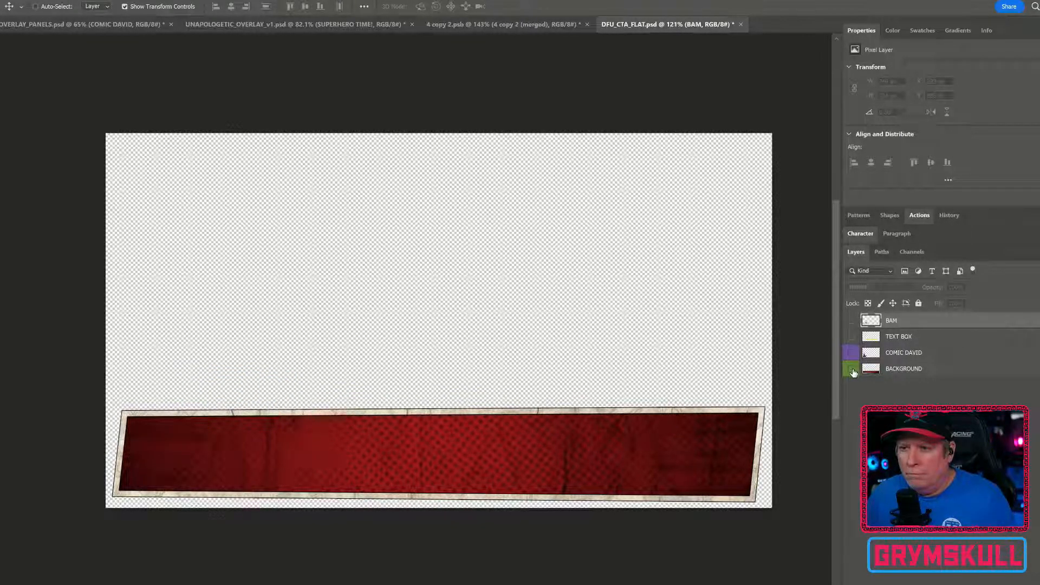
{"action": "left_click_drag", "start_coordinate": [849, 352], "coordinate": [850, 321]}
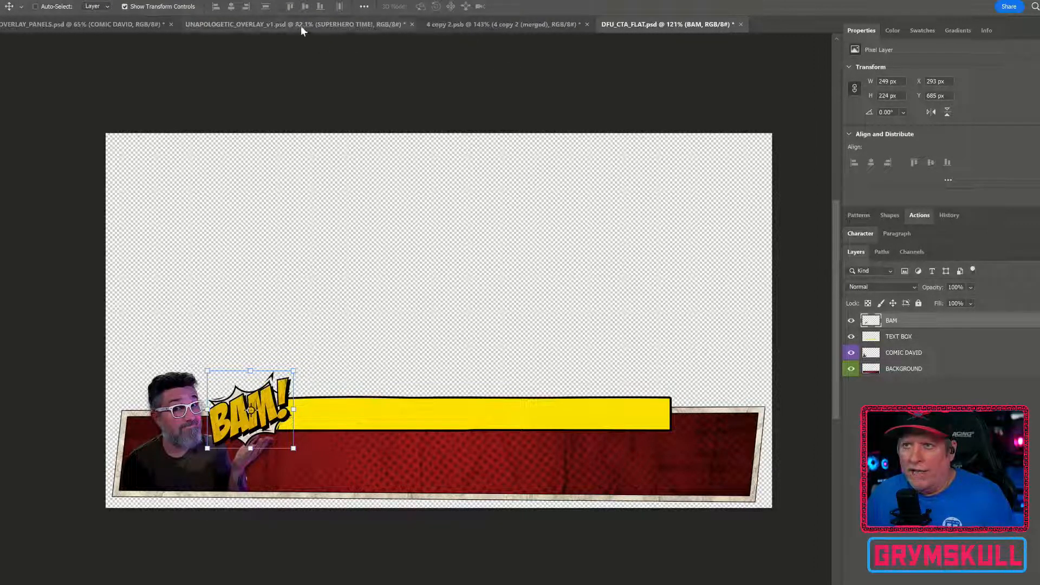
Inspect the LOWER THIRD BAR artboard and its layer structure in the UNAPOLOGETIC_OVERLAY_v1 document
{"action": "left_click", "coordinate": [198, 27]}
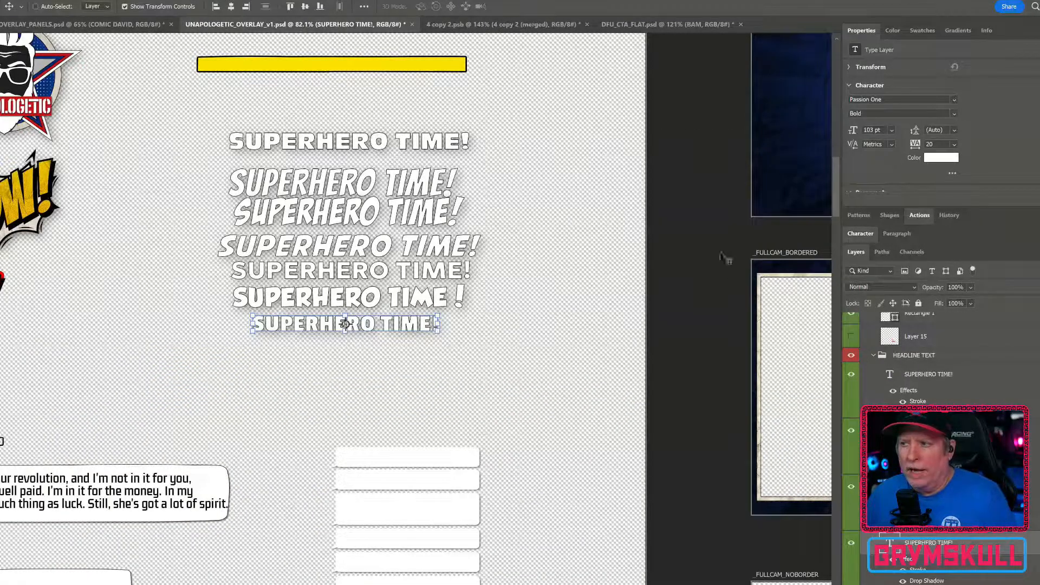
{"action": "left_click_drag", "start_coordinate": [744, 203], "coordinate": [443, 283]}
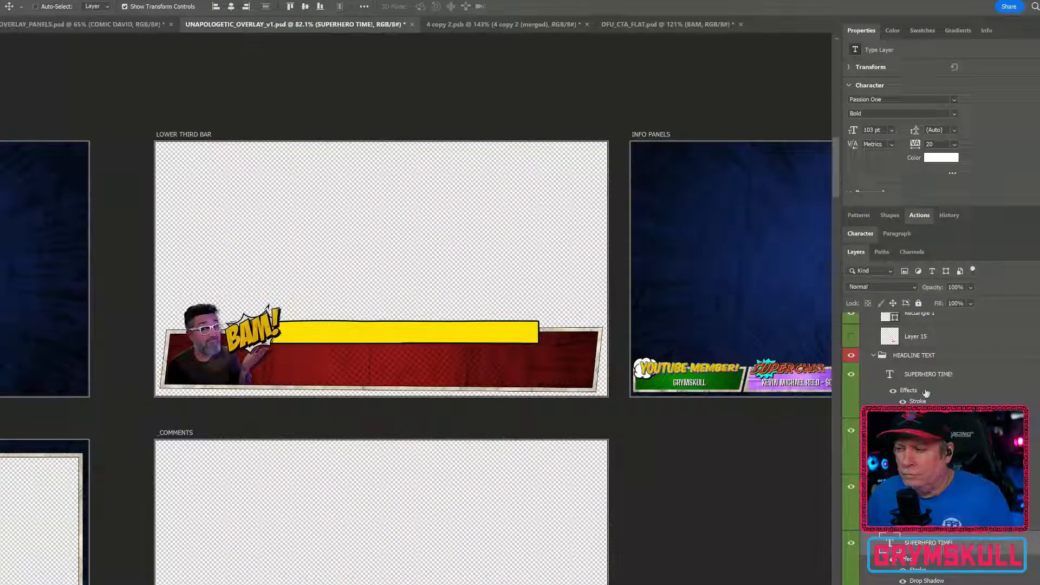
{"action": "left_click", "coordinate": [873, 356]}
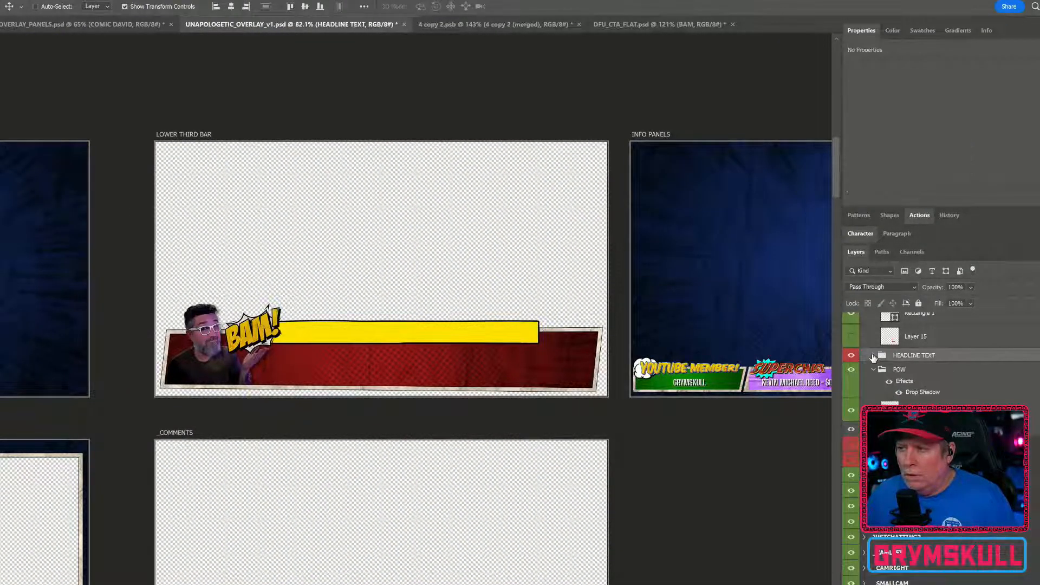
{"action": "scroll", "coordinate": [877, 360], "scroll_direction": "up", "scroll_amount": 3}
{"action": "scroll", "coordinate": [882, 367], "scroll_direction": "up", "scroll_amount": 3}
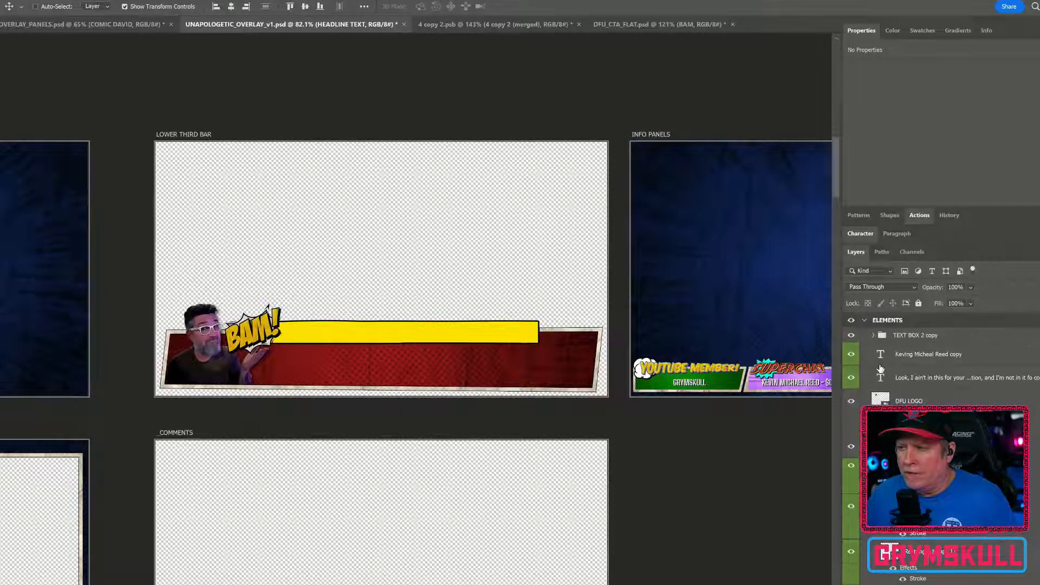
{"action": "left_click", "coordinate": [245, 175]}
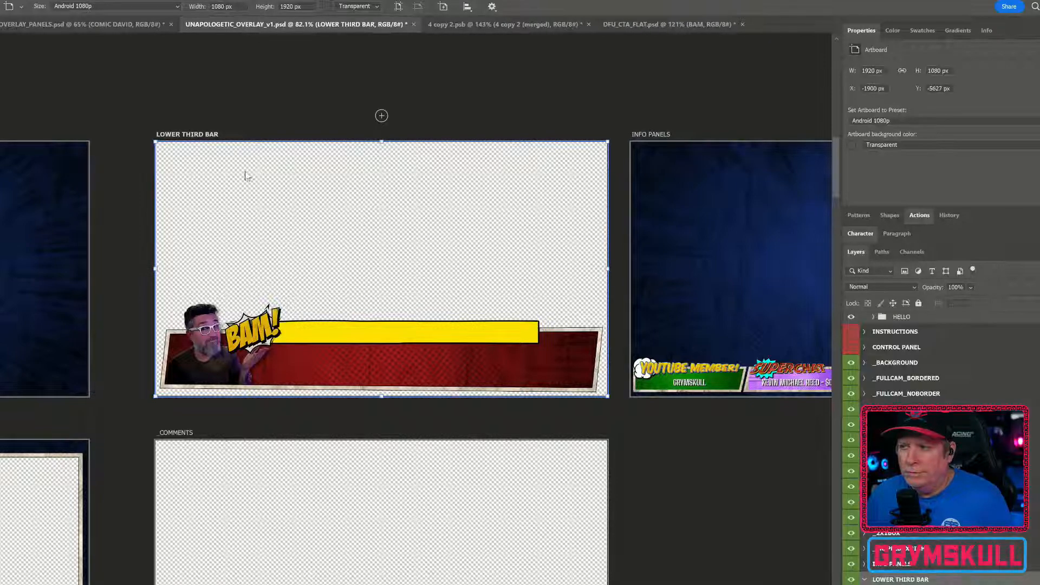
{"action": "scroll", "coordinate": [921, 379], "scroll_direction": "down", "scroll_amount": 4}
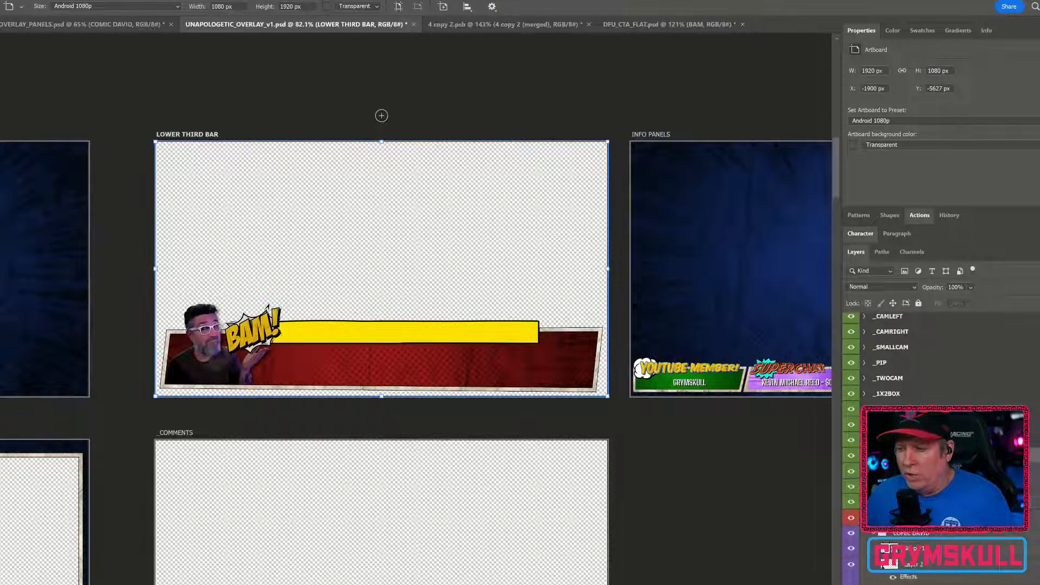
{"action": "double_click", "coordinate": [861, 30]}
{"action": "scroll", "coordinate": [929, 213], "scroll_direction": "up", "scroll_amount": 1}
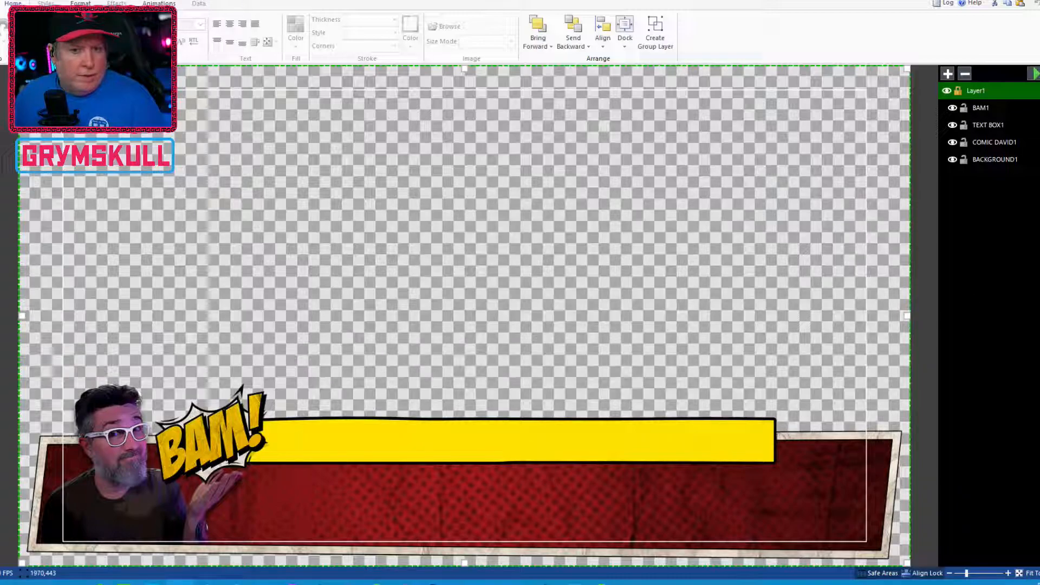
Select each imported layer in turn to check its bounds on the canvas
{"action": "left_click", "coordinate": [985, 107]}
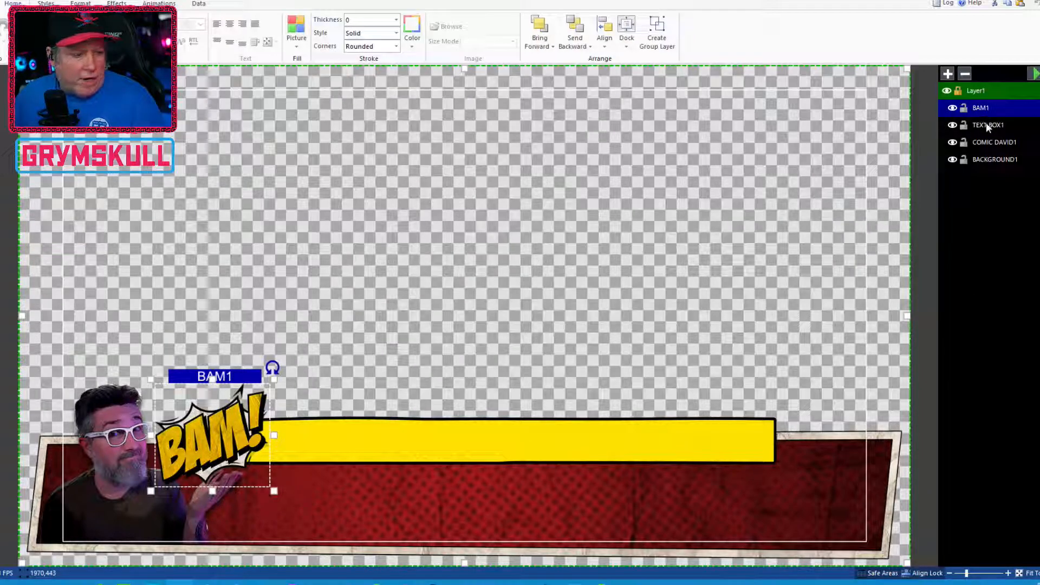
{"action": "left_click", "coordinate": [987, 124]}
{"action": "left_click", "coordinate": [993, 161]}
{"action": "left_click", "coordinate": [994, 144]}
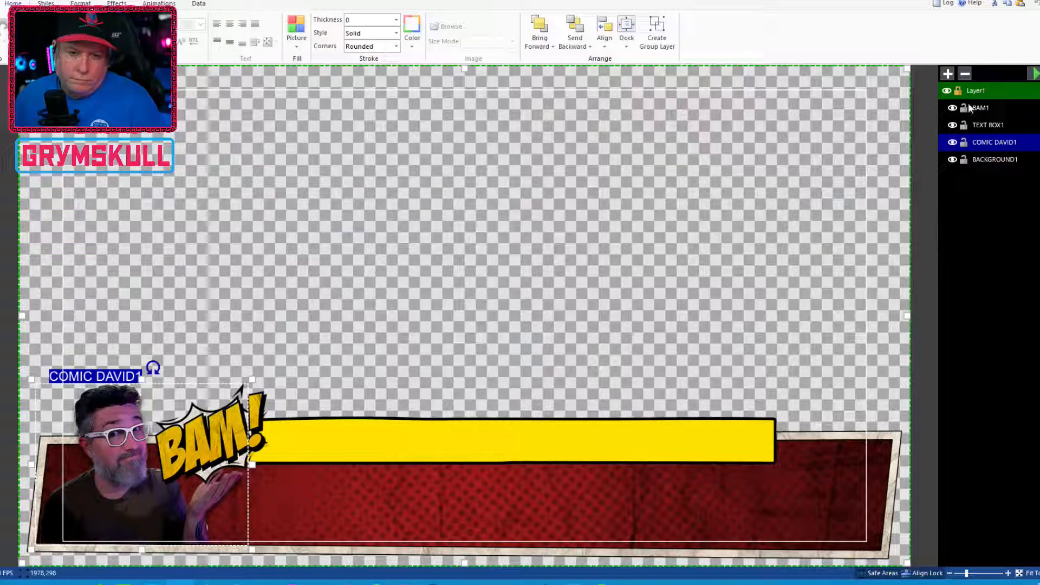
{"action": "left_click", "coordinate": [989, 128]}
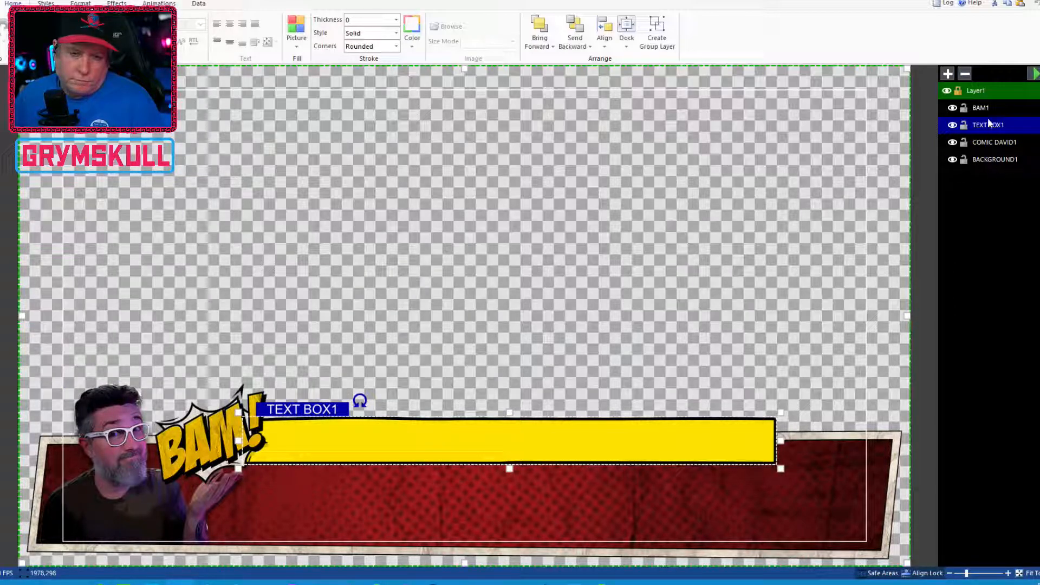
{"action": "left_click", "coordinate": [999, 142]}
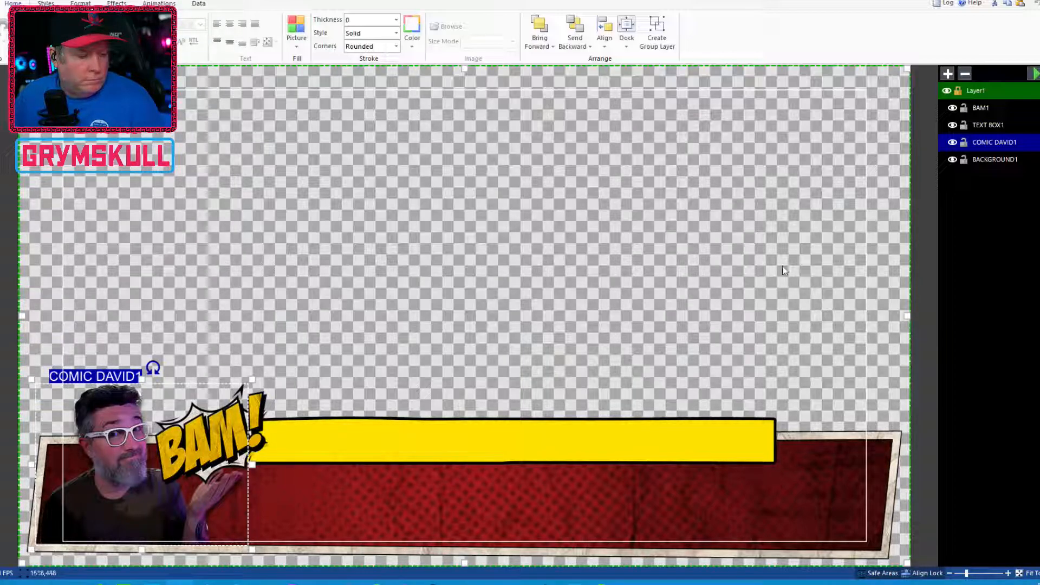
{"action": "left_click", "coordinate": [989, 161]}
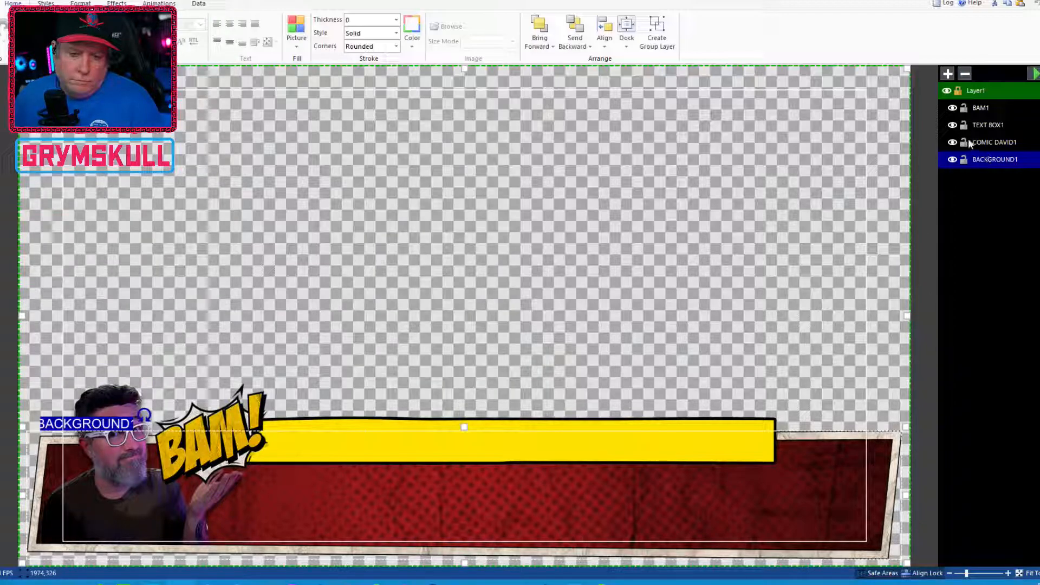
Hide BAM1, TEXT BOX1 and COMIC DAVID1, and apply a Fly transition animation to BACKGROUND1
{"action": "left_click", "coordinate": [952, 108]}
{"action": "left_click", "coordinate": [951, 125]}
{"action": "left_click", "coordinate": [981, 142]}
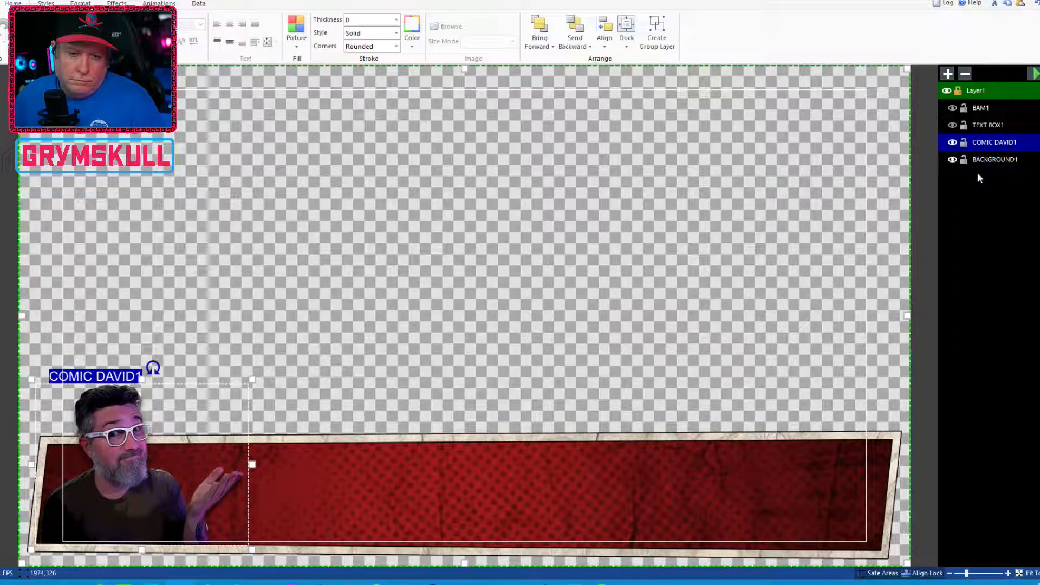
{"action": "left_click", "coordinate": [951, 143]}
{"action": "left_click", "coordinate": [993, 160]}
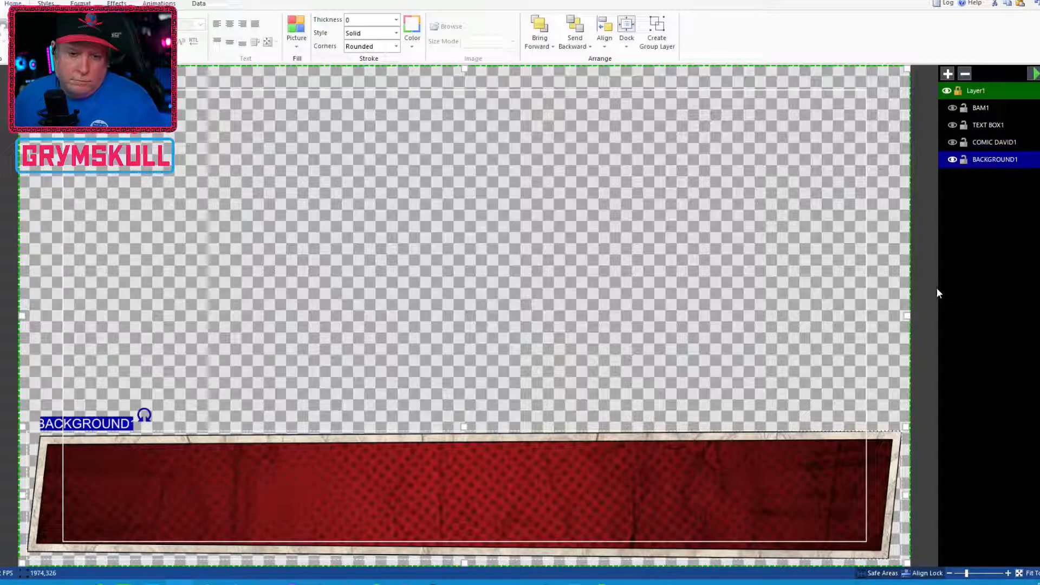
{"action": "left_click", "coordinate": [160, 4]}
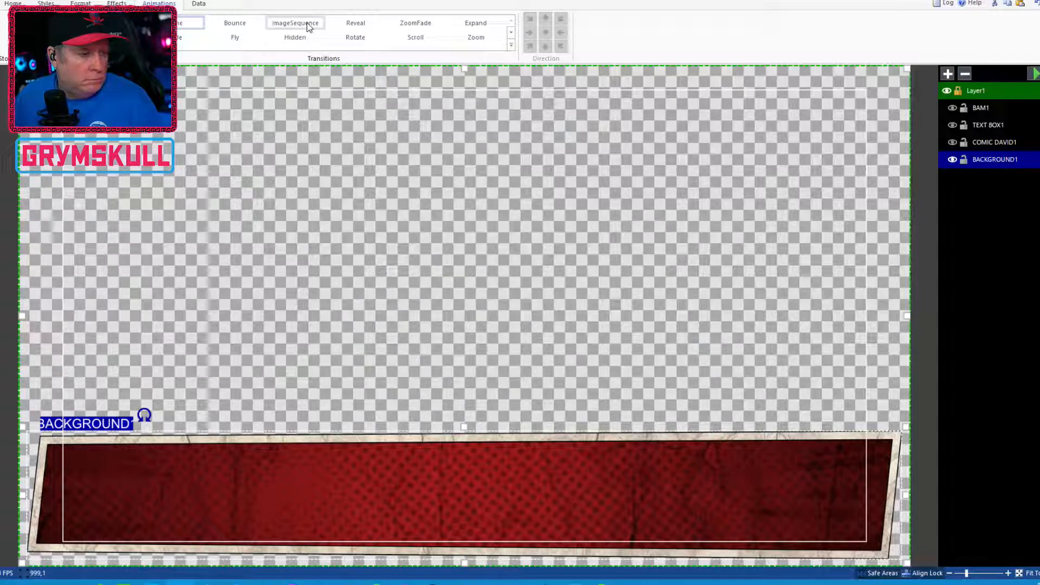
{"action": "left_click", "coordinate": [236, 37]}
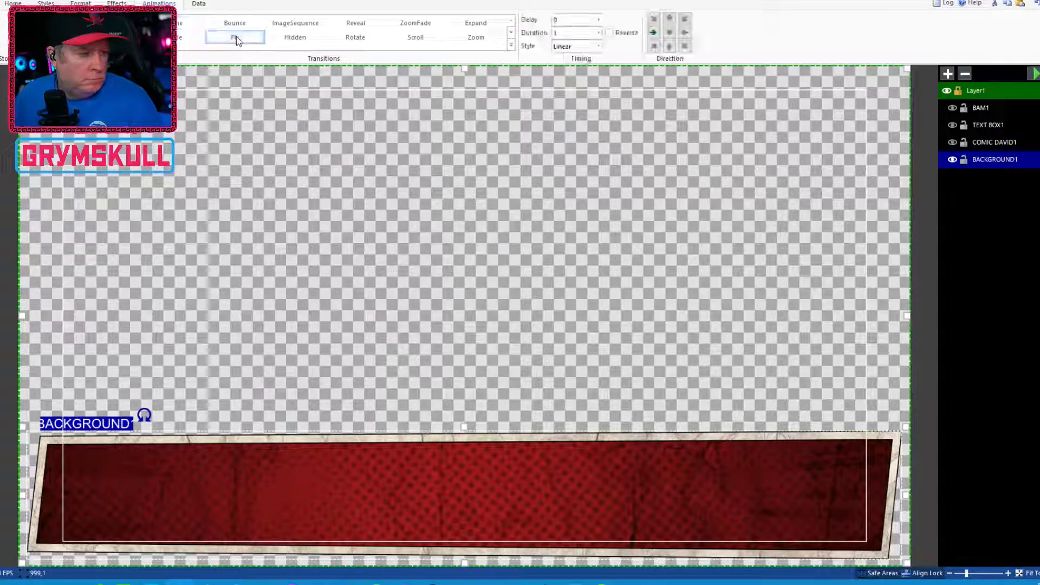
Set the background layer's Fly duration to 0.5 seconds and preview the animation
{"action": "double_click", "coordinate": [562, 36]}
{"action": "type", "text": ".5"}
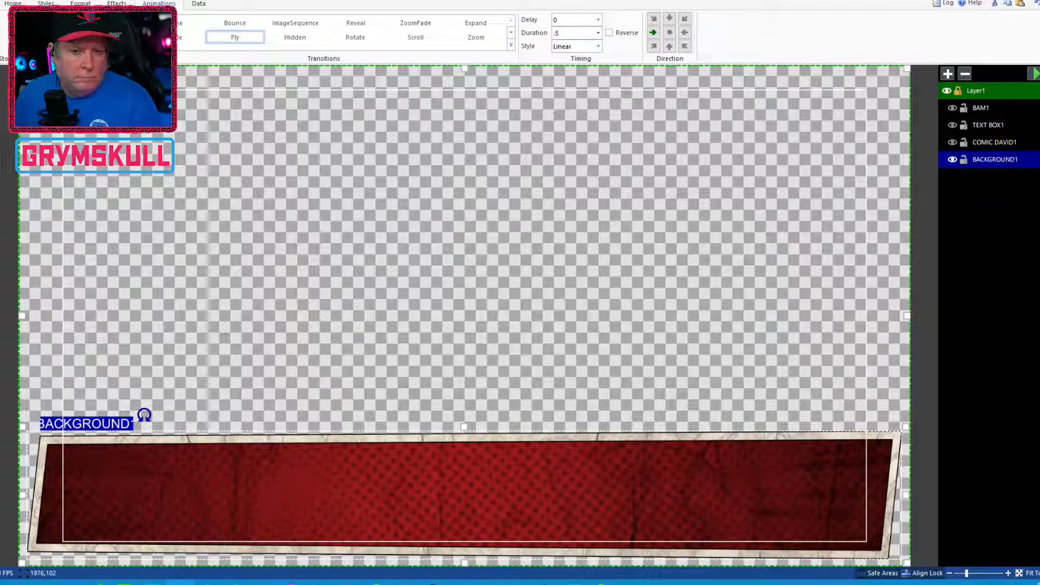
{"action": "left_click", "coordinate": [1030, 75]}
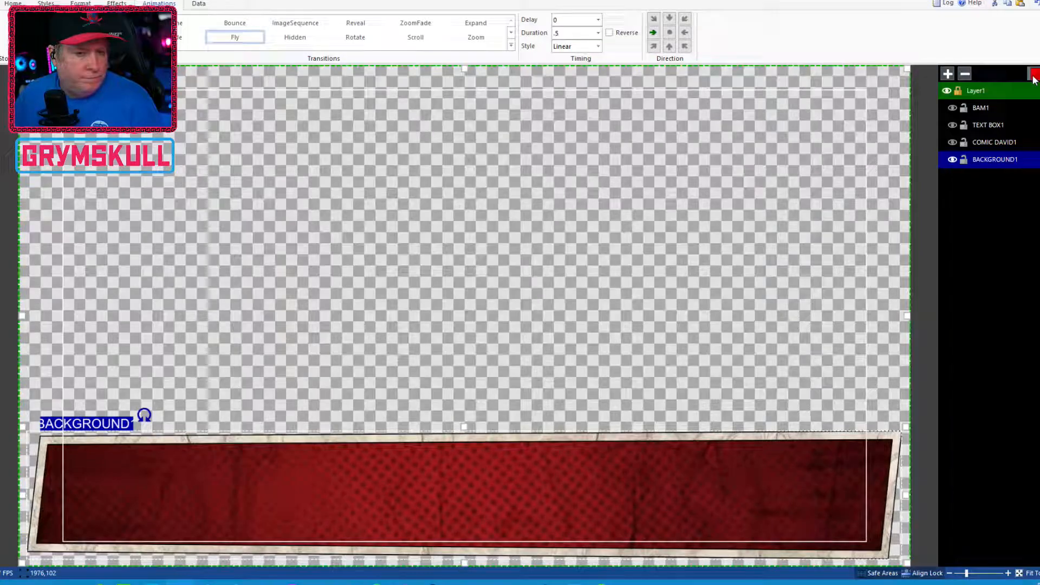
Set the background layer's Fly duration to 0.3 seconds with CubicEasingIn style and preview the animation
{"action": "left_click", "coordinate": [573, 34]}
{"action": "type", "text": ".3"}
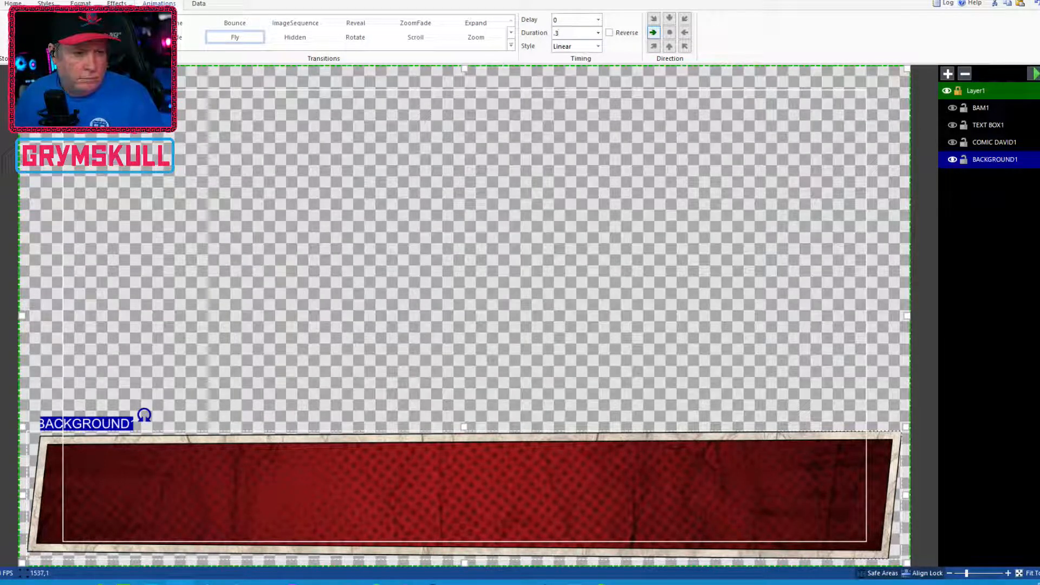
{"action": "left_click", "coordinate": [598, 46]}
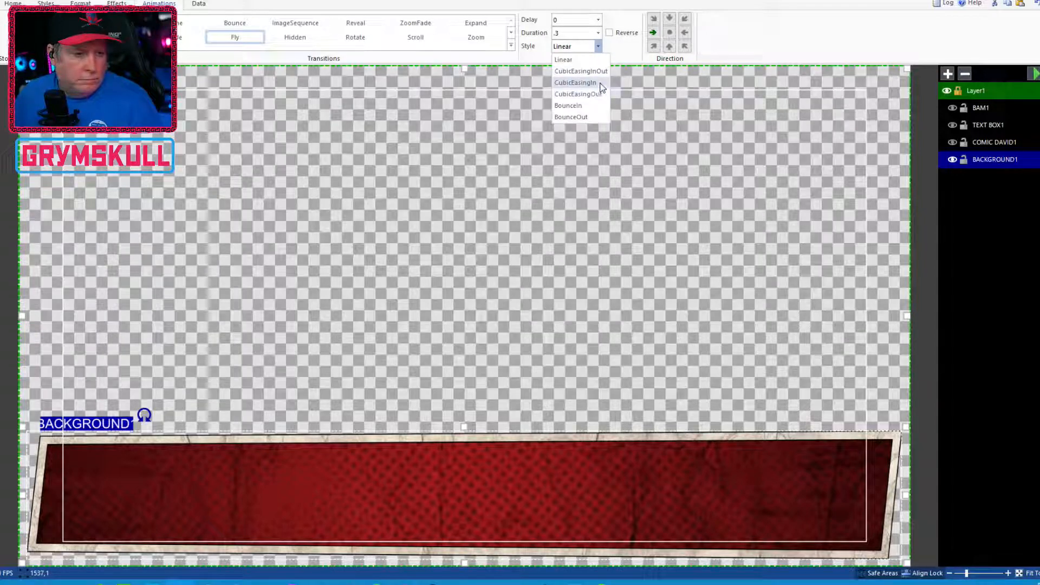
{"action": "left_click", "coordinate": [599, 83]}
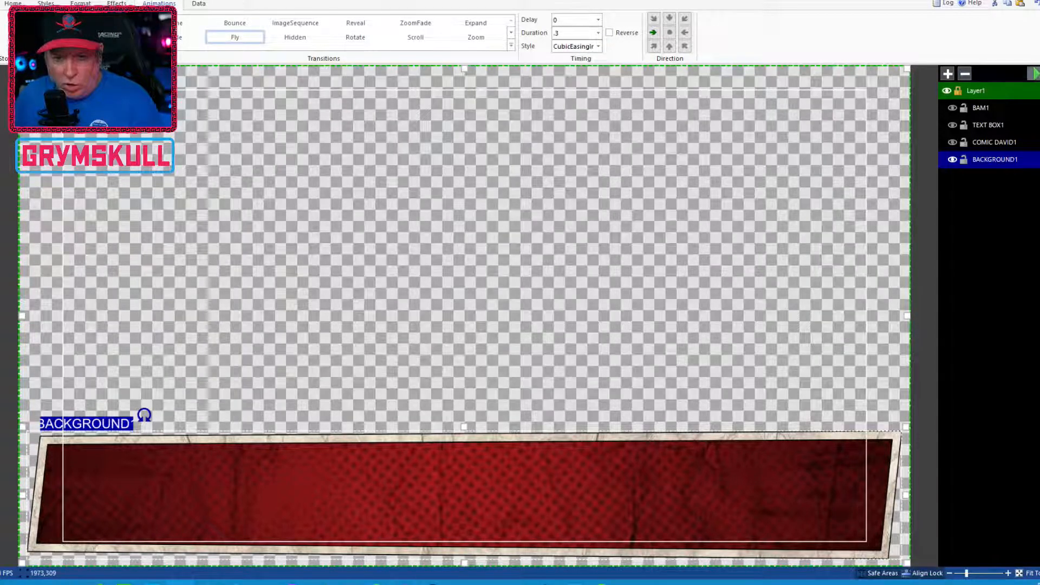
{"action": "left_click", "coordinate": [1034, 76]}
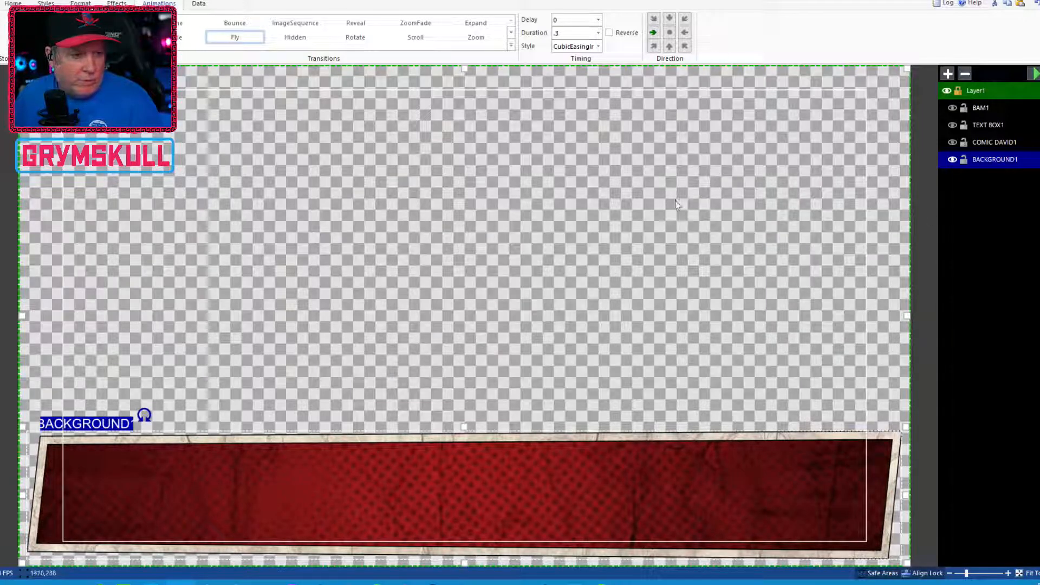
Show COMIC DAVID1, select it and apply a Fly transition entering upward from the bottom
{"action": "left_click", "coordinate": [951, 142]}
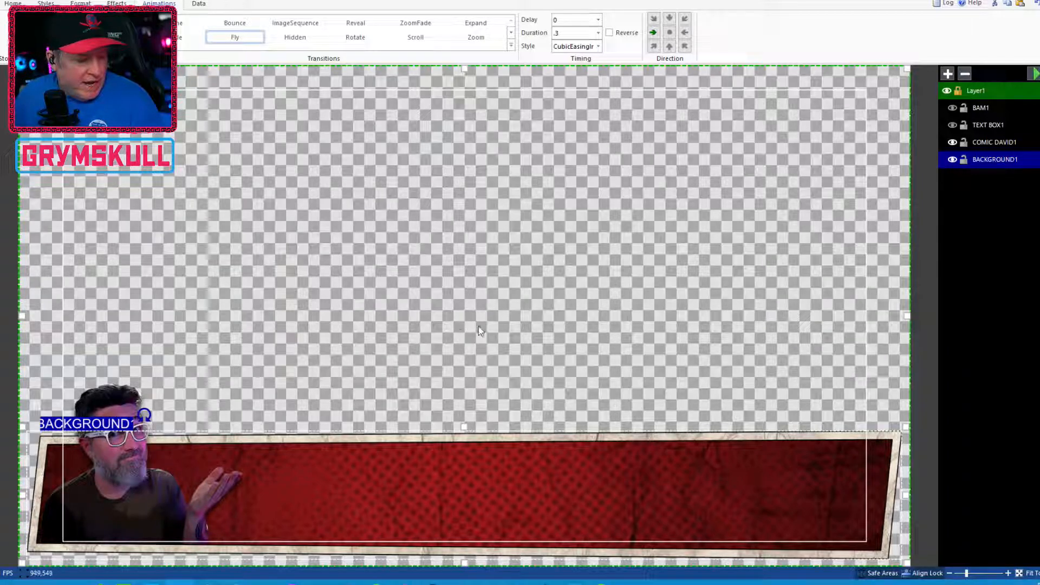
{"action": "left_click", "coordinate": [1014, 143]}
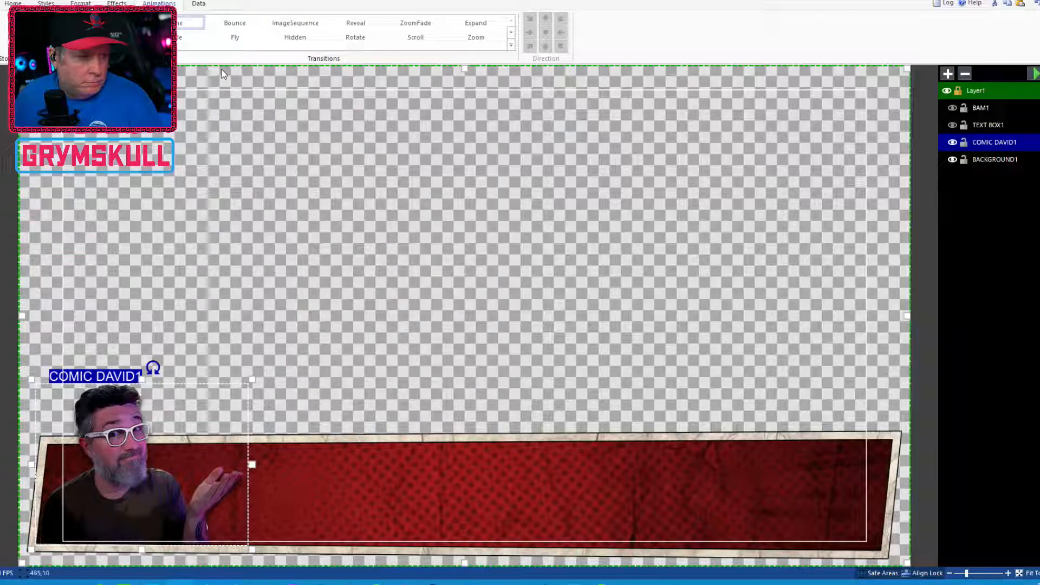
{"action": "left_click", "coordinate": [236, 38]}
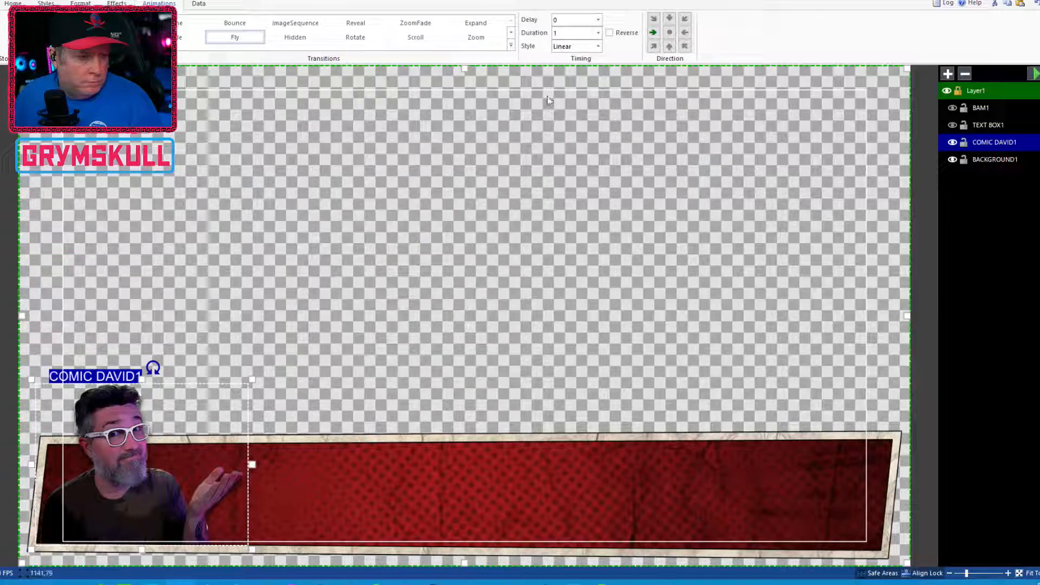
{"action": "left_click", "coordinate": [669, 47]}
Set the COMIC DAVID1 Fly delay to 0.3 seconds and preview the animation
{"action": "double_click", "coordinate": [563, 33]}
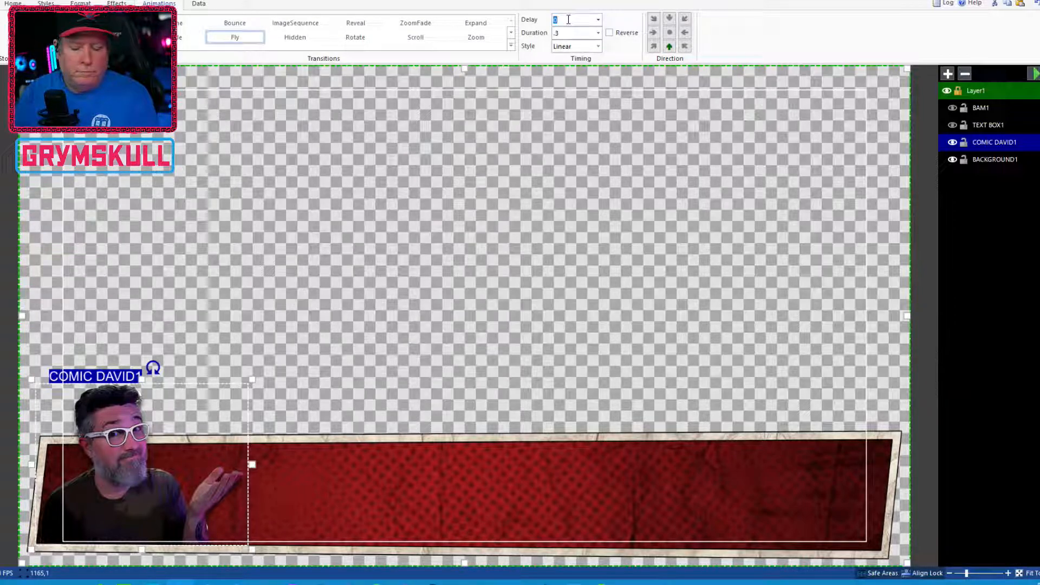
{"action": "type", "text": ".5"}
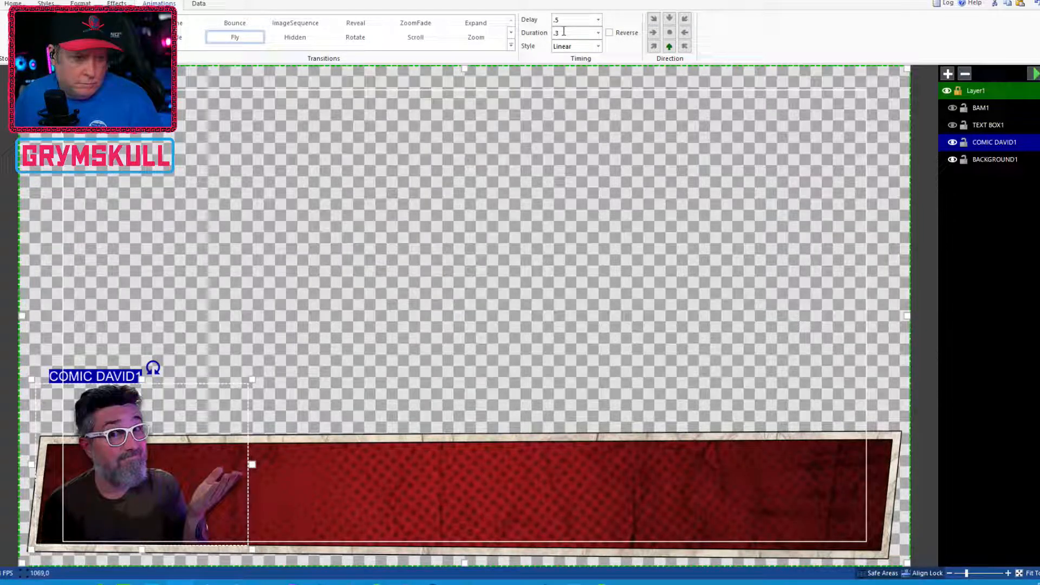
{"action": "type", "text": "3"}
{"action": "key", "text": "BackSpace"}
{"action": "key", "text": "BackSpace"}
{"action": "key", "text": "BackSpace"}
{"action": "type", "text": ".3"}
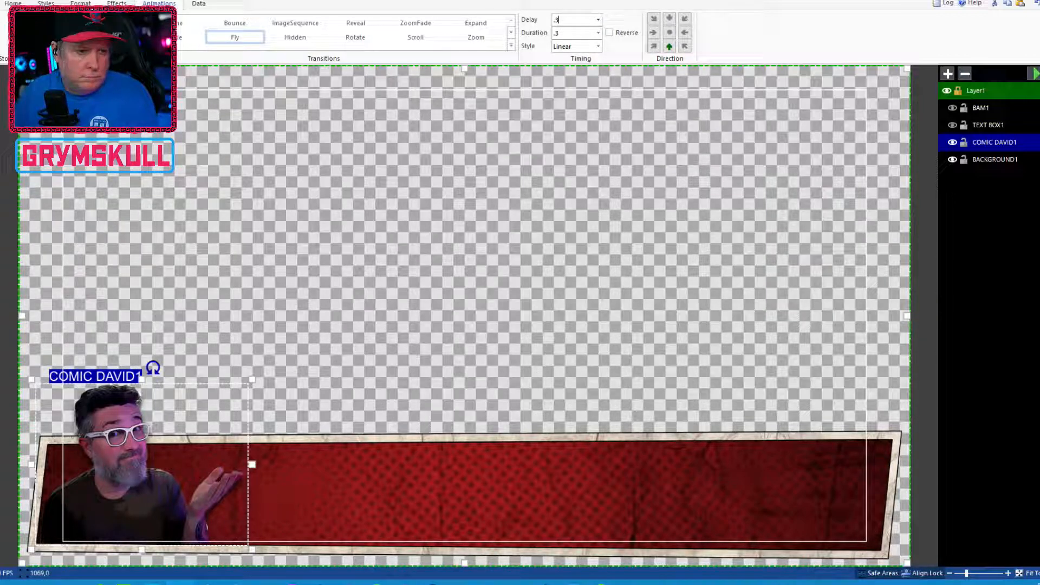
{"action": "left_click", "coordinate": [1033, 74]}
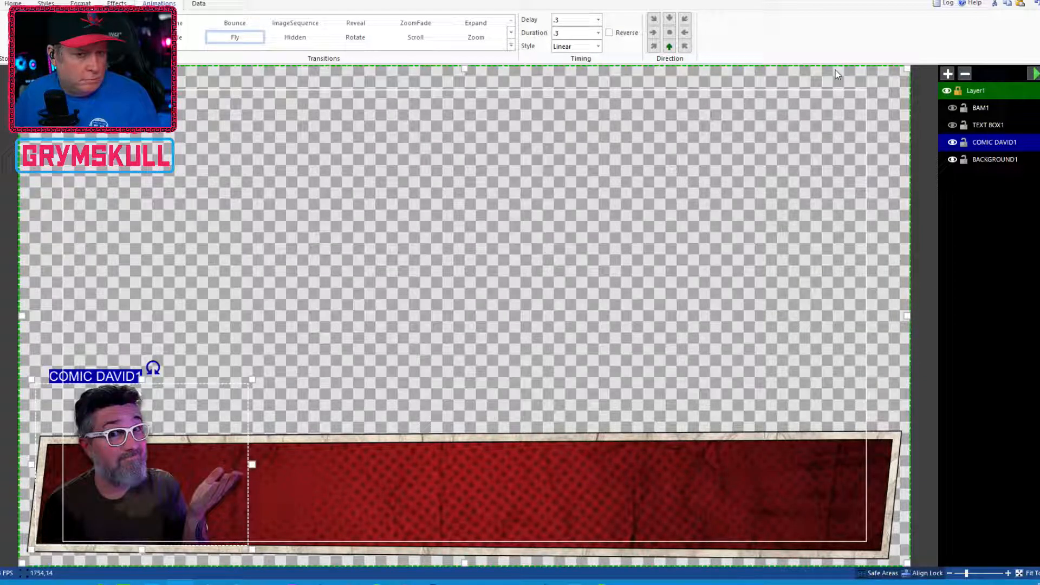
Set the COMIC DAVID1 animation style to CubicEasingInOut and preview it
{"action": "left_click", "coordinate": [585, 46]}
{"action": "left_click", "coordinate": [598, 71]}
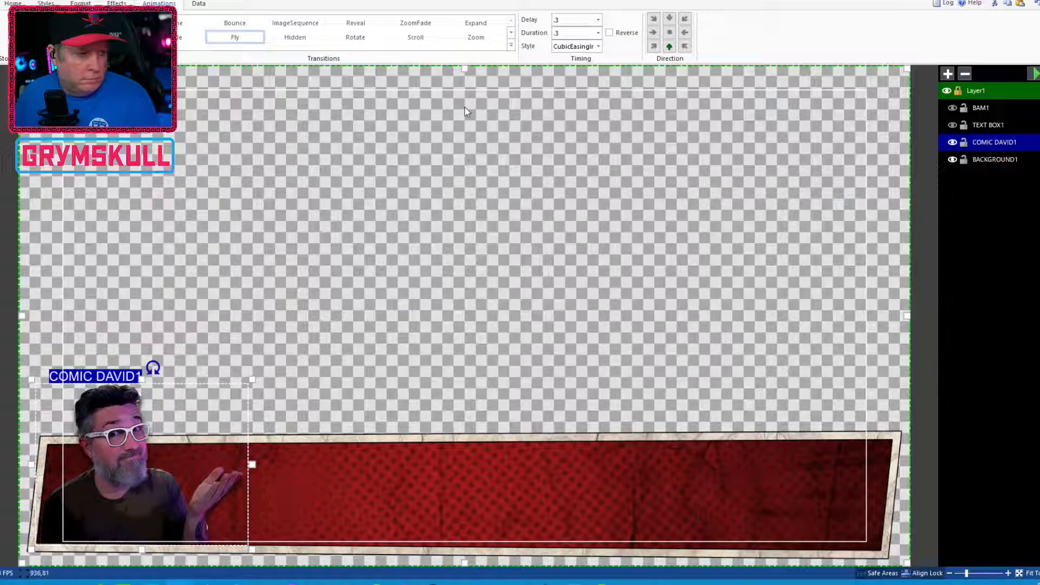
{"action": "left_click", "coordinate": [1033, 73]}
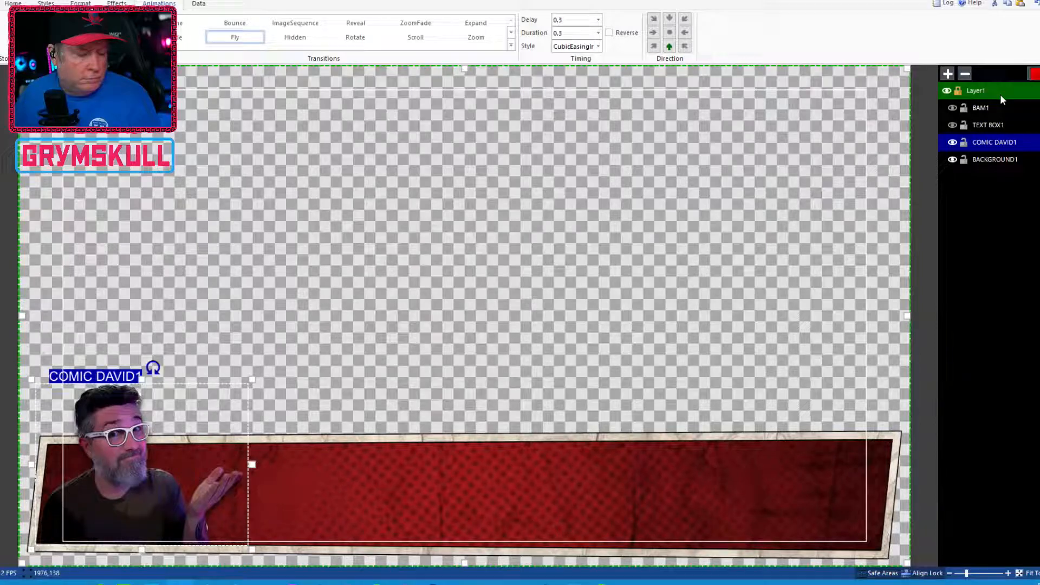
{"action": "left_click", "coordinate": [1032, 76]}
{"action": "left_click", "coordinate": [1035, 75]}
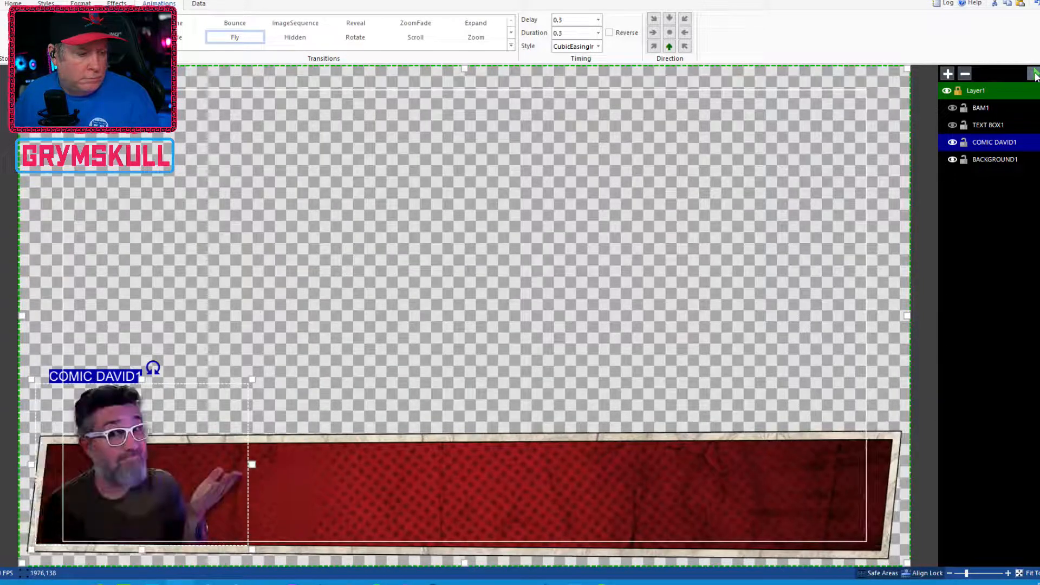
Set the COMIC DAVID1 Fly delay to 0.2 seconds and preview the animation
{"action": "left_click", "coordinate": [573, 19]}
{"action": "type", "text": "0.2"}
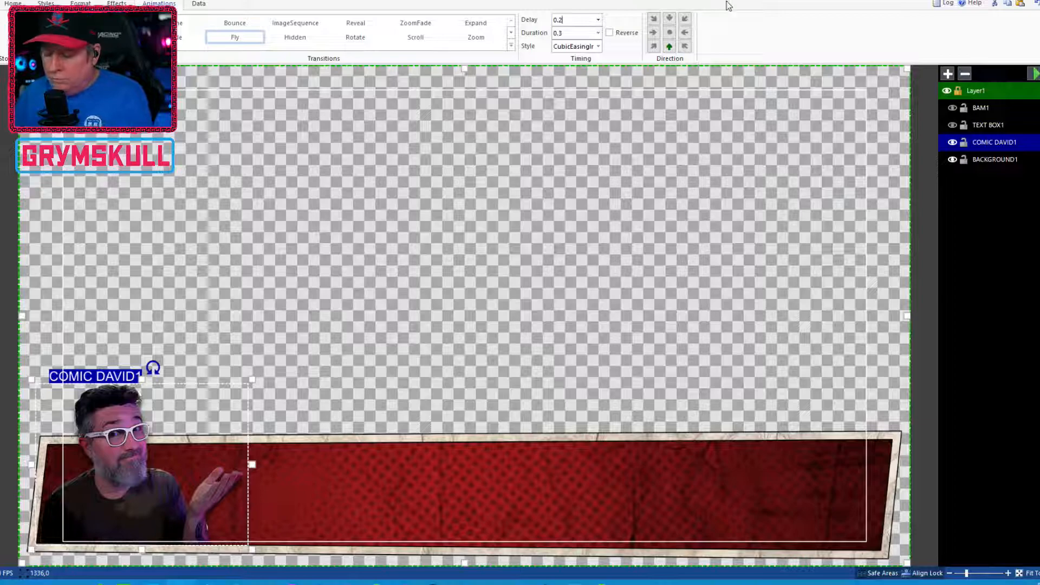
{"action": "left_click", "coordinate": [1035, 76]}
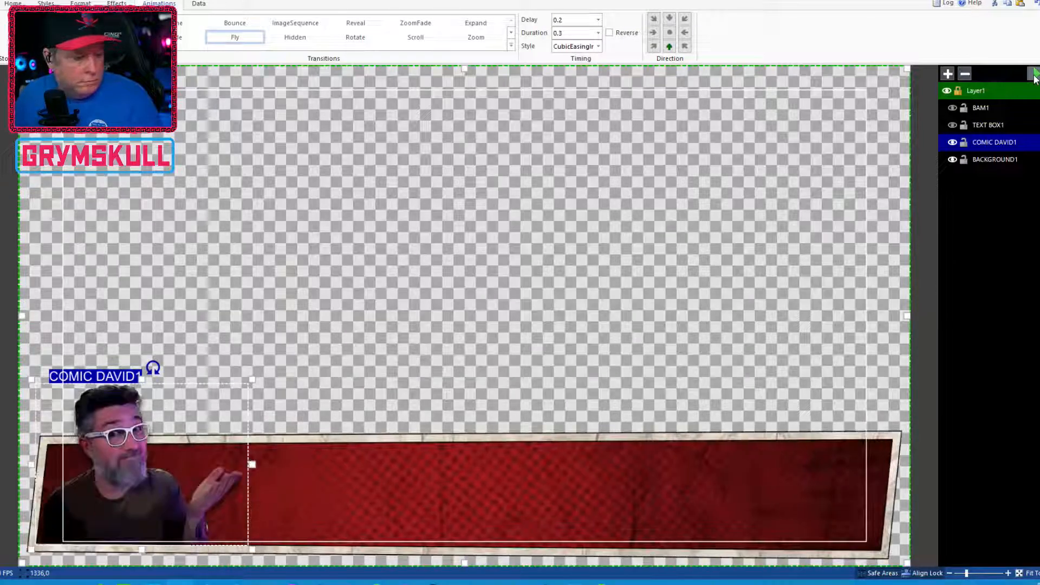
{"action": "left_click", "coordinate": [1034, 76]}
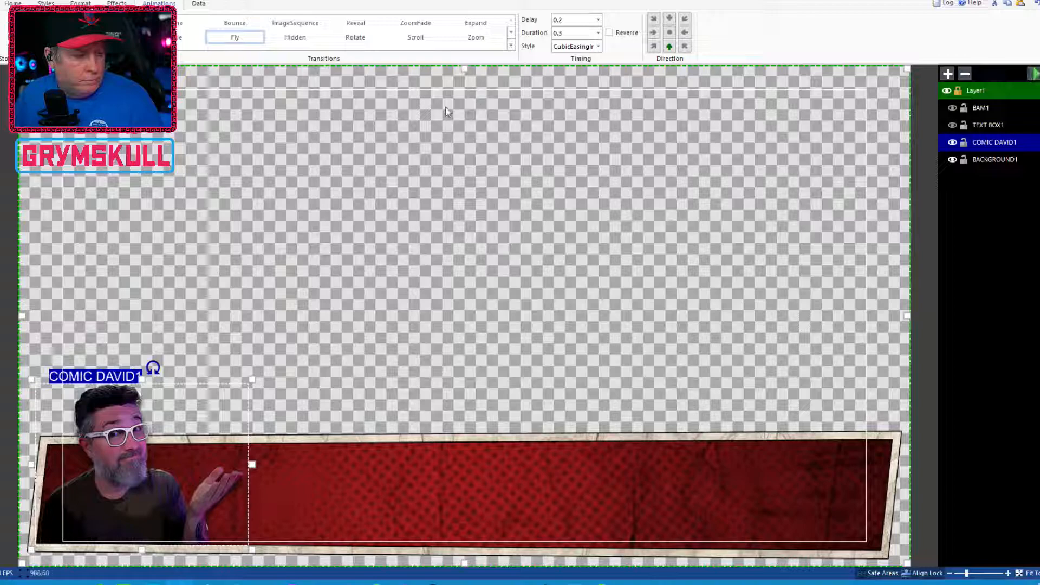
Browse the ribbon tabs for COMIC DAVID1 and open its mask options
{"action": "left_click", "coordinate": [342, 92]}
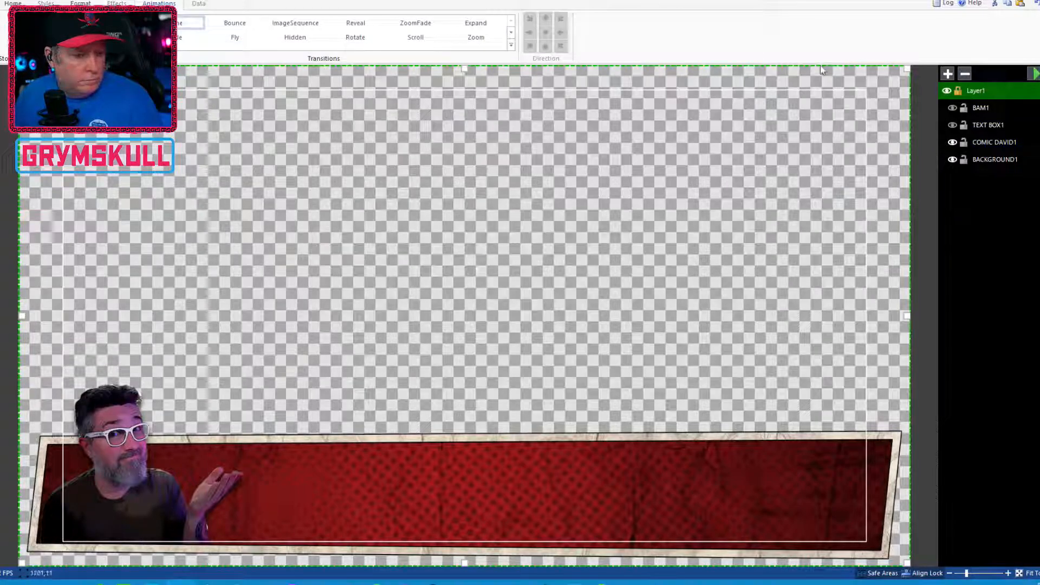
{"action": "left_click", "coordinate": [994, 142]}
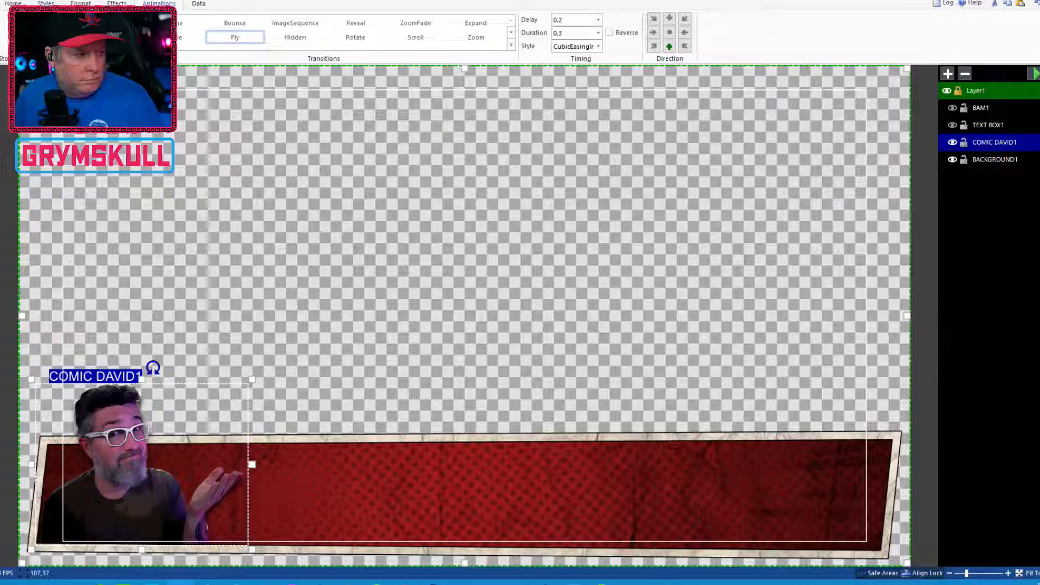
{"action": "left_click", "coordinate": [13, 4]}
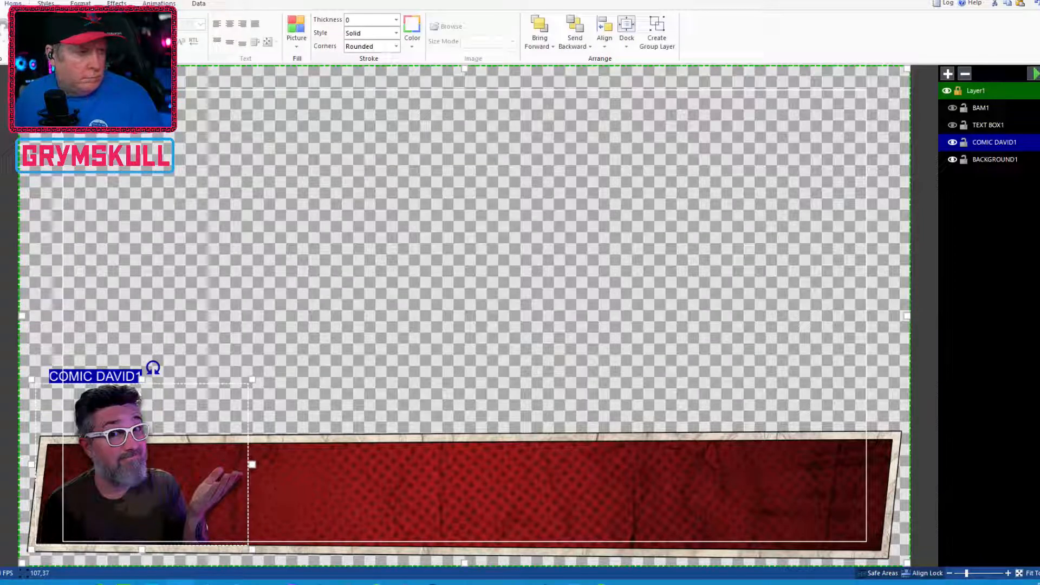
{"action": "left_click", "coordinate": [80, 3]}
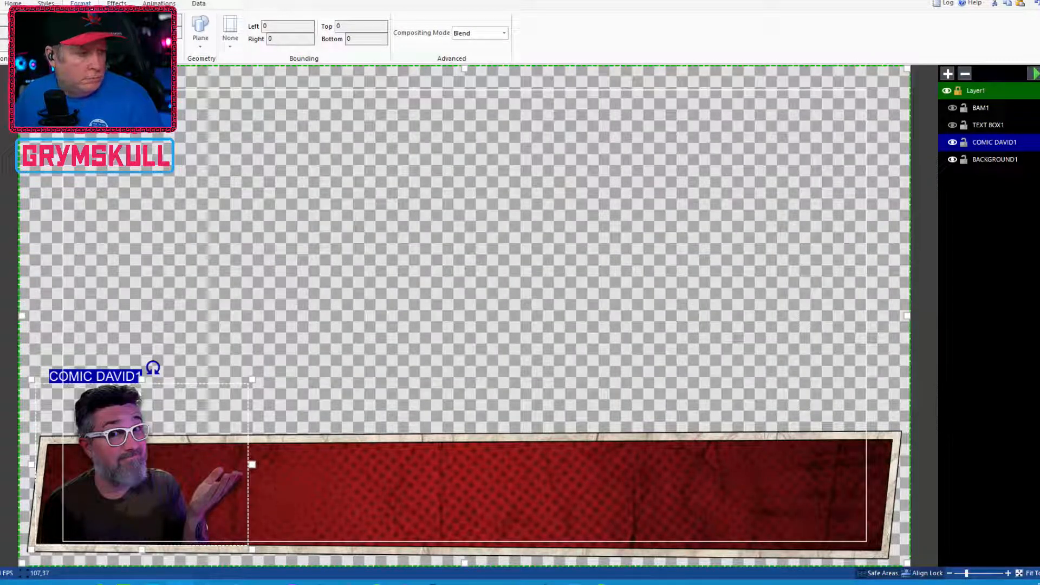
{"action": "left_click", "coordinate": [46, 3]}
{"action": "left_click", "coordinate": [80, 3]}
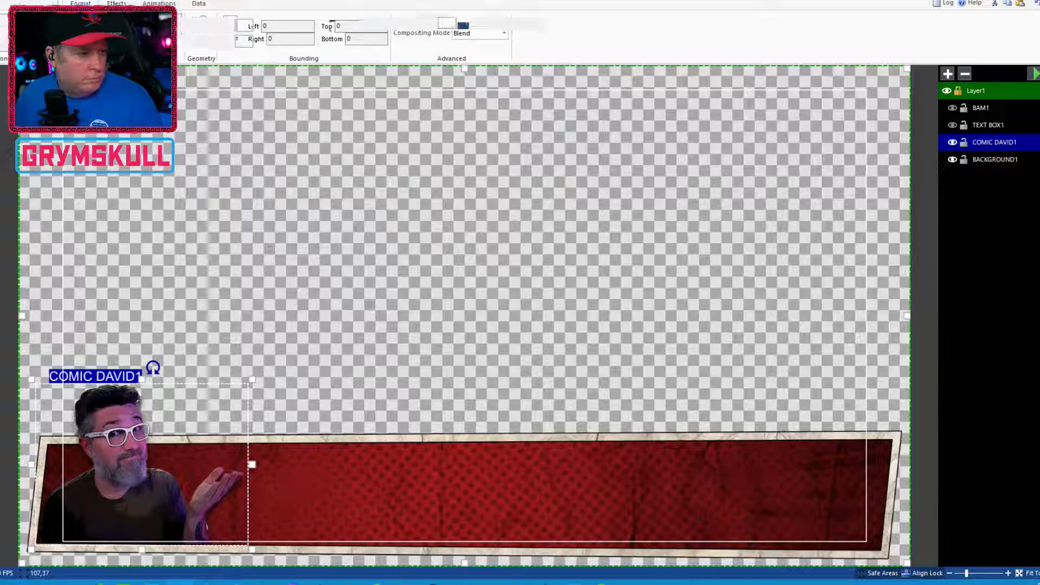
{"action": "left_click", "coordinate": [116, 3]}
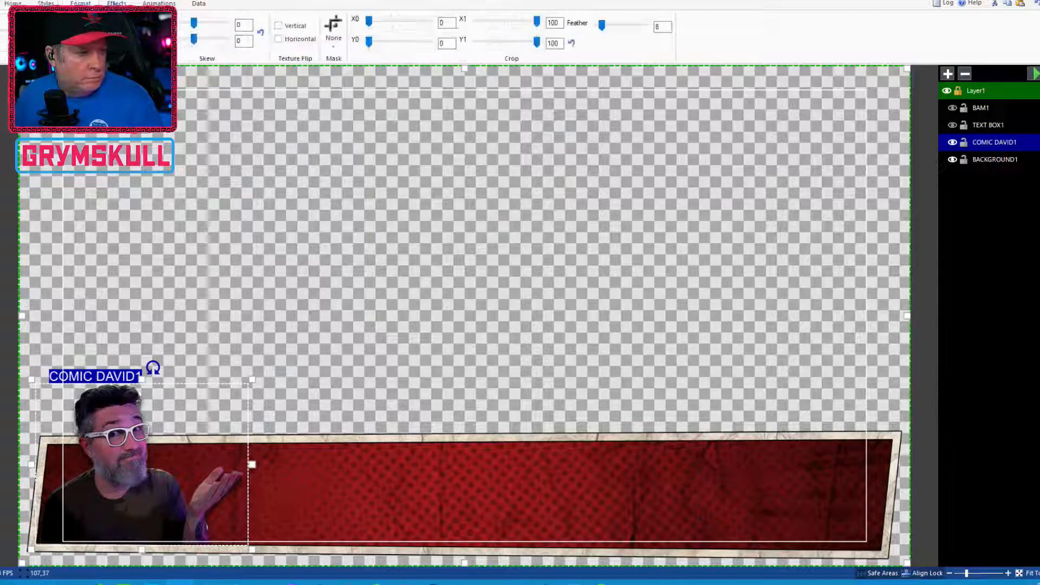
{"action": "left_click", "coordinate": [333, 34]}
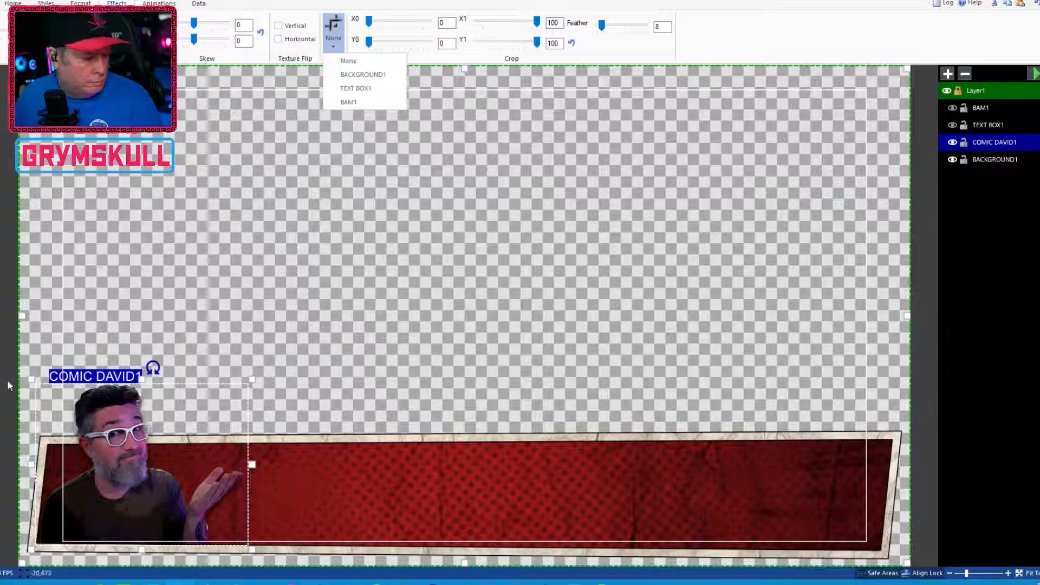
{"action": "left_click_drag", "start_coordinate": [30, 380], "coordinate": [44, 460]}
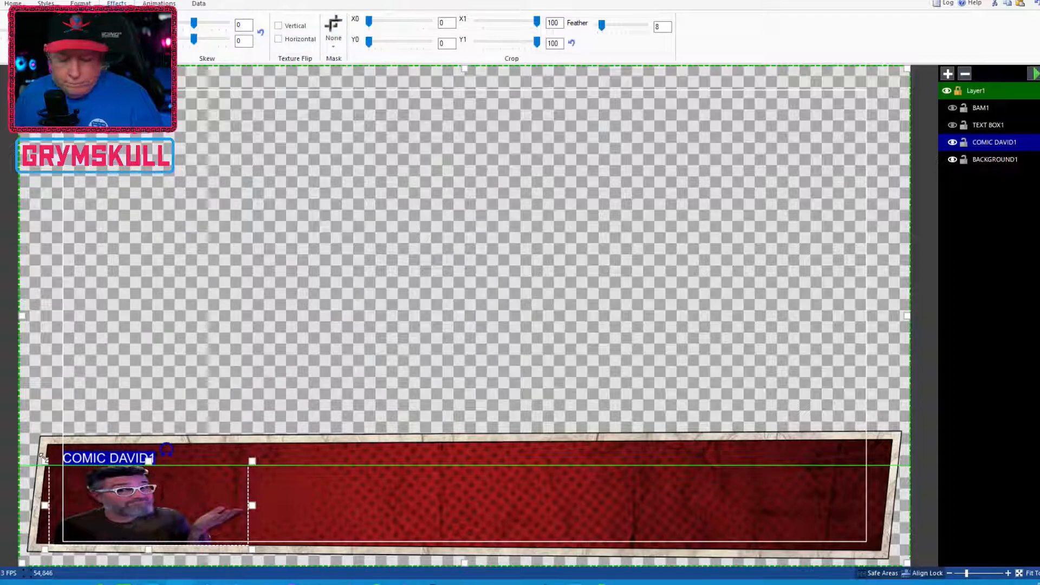
{"action": "key", "text": "ctrl+z"}
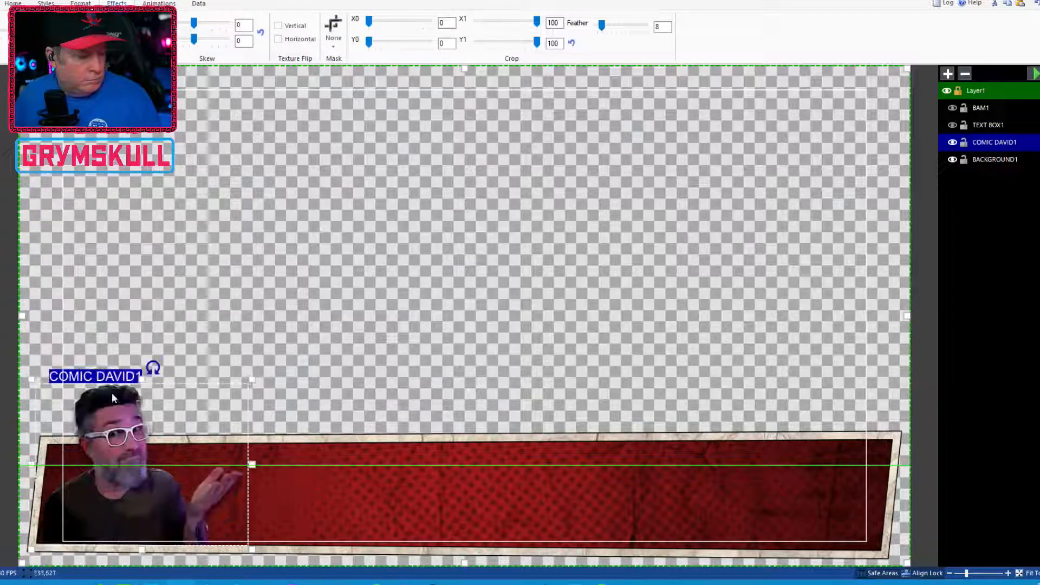
{"action": "left_click", "coordinate": [337, 28]}
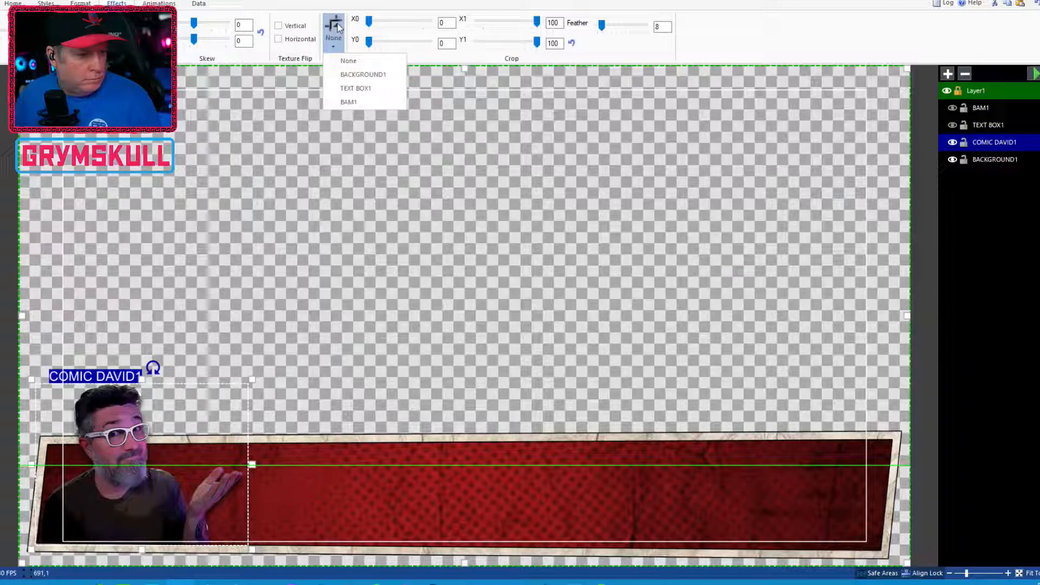
{"action": "left_click", "coordinate": [416, 237]}
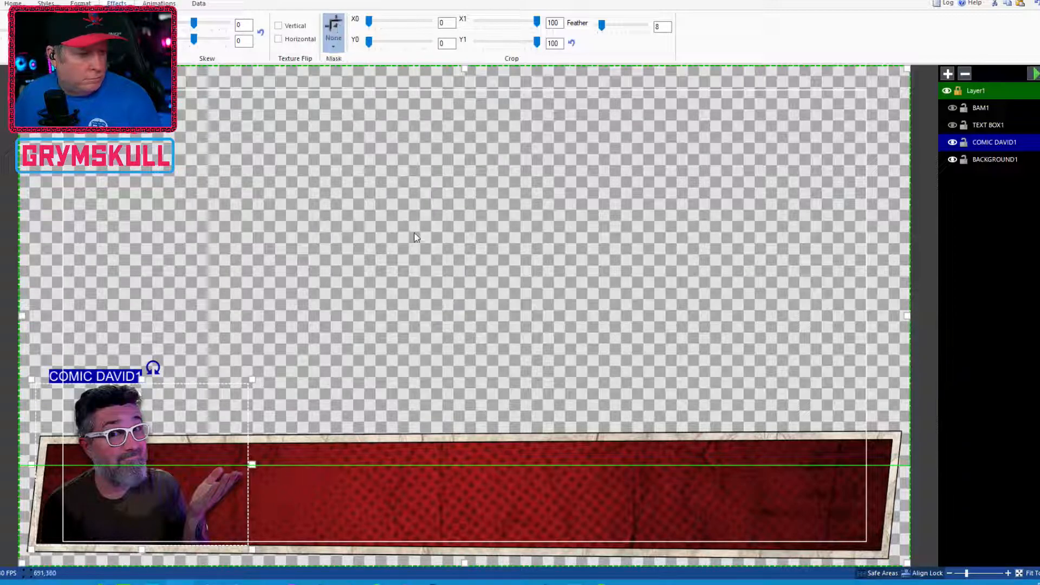
{"action": "left_click", "coordinate": [416, 238]}
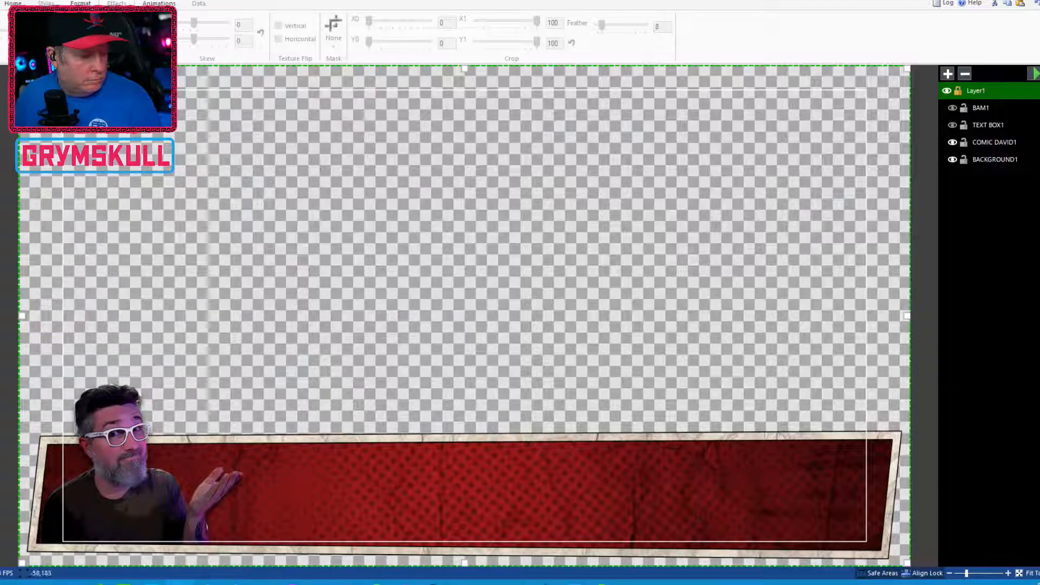
Draw a rectangle over the COMIC DAVID1 area and extend its top edge up to the layer's top
{"action": "mouse_move", "coordinate": [209, 325]}
{"action": "left_mouse_down"}
{"action": "mouse_move", "coordinate": [99, 421]}
{"action": "mouse_move", "coordinate": [48, 441]}
{"action": "left_mouse_up"}
{"action": "mouse_move", "coordinate": [159, 372]}
{"action": "left_mouse_down"}
{"action": "mouse_move", "coordinate": [148, 471]}
{"action": "mouse_move", "coordinate": [142, 465]}
{"action": "mouse_move", "coordinate": [252, 488]}
{"action": "left_mouse_up"}
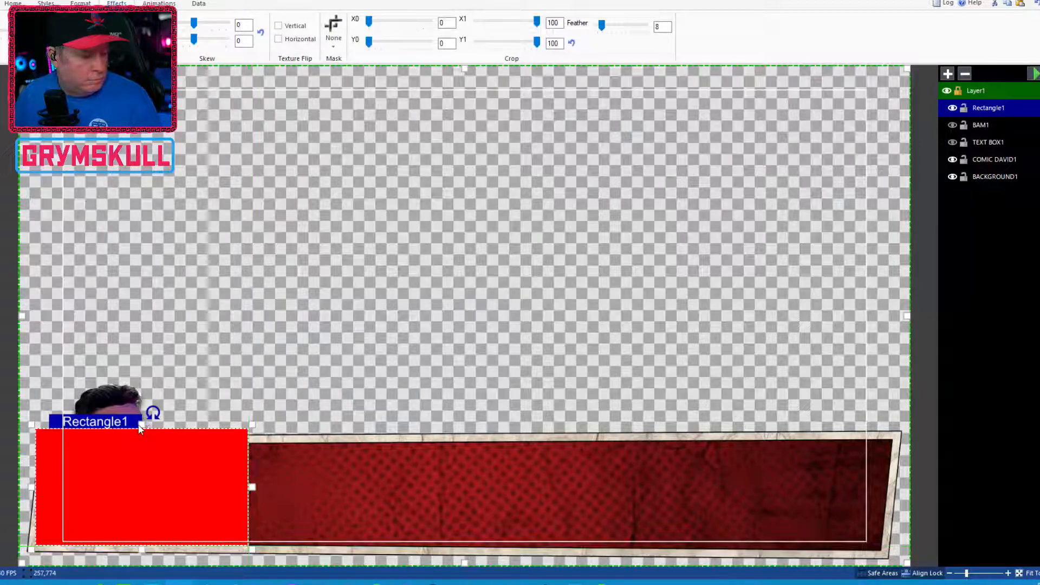
{"action": "left_click_drag", "start_coordinate": [140, 423], "coordinate": [140, 378]}
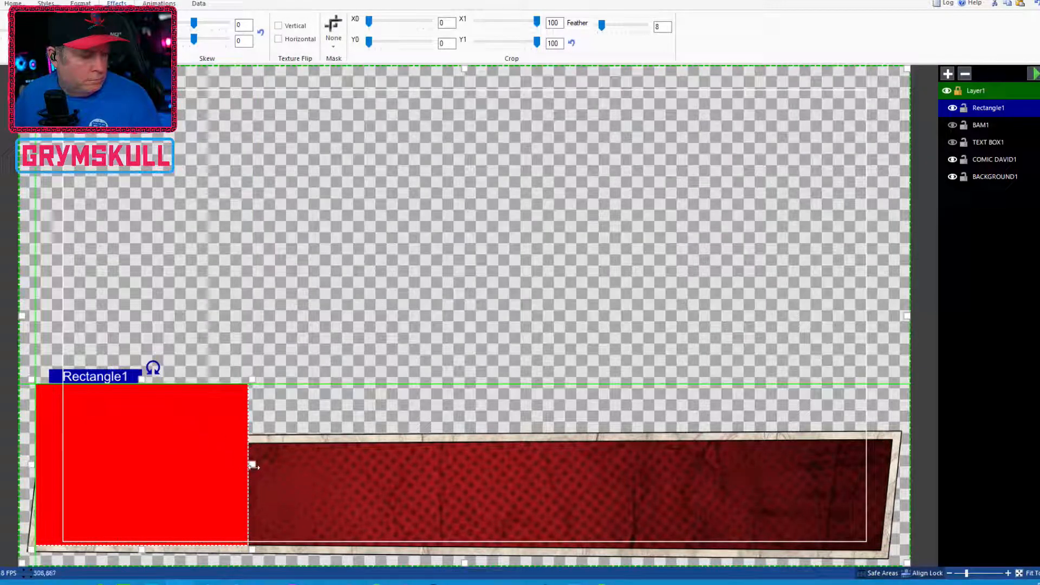
Rename the rectangle layer as COMIC DAVE MASK
{"action": "left_click", "coordinate": [997, 161]}
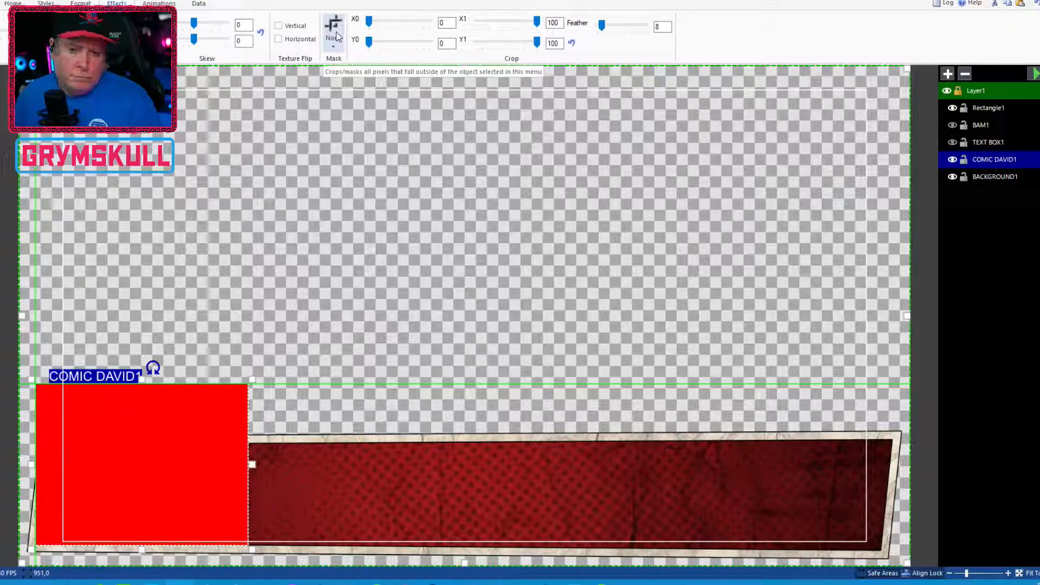
{"action": "double_click", "coordinate": [985, 108]}
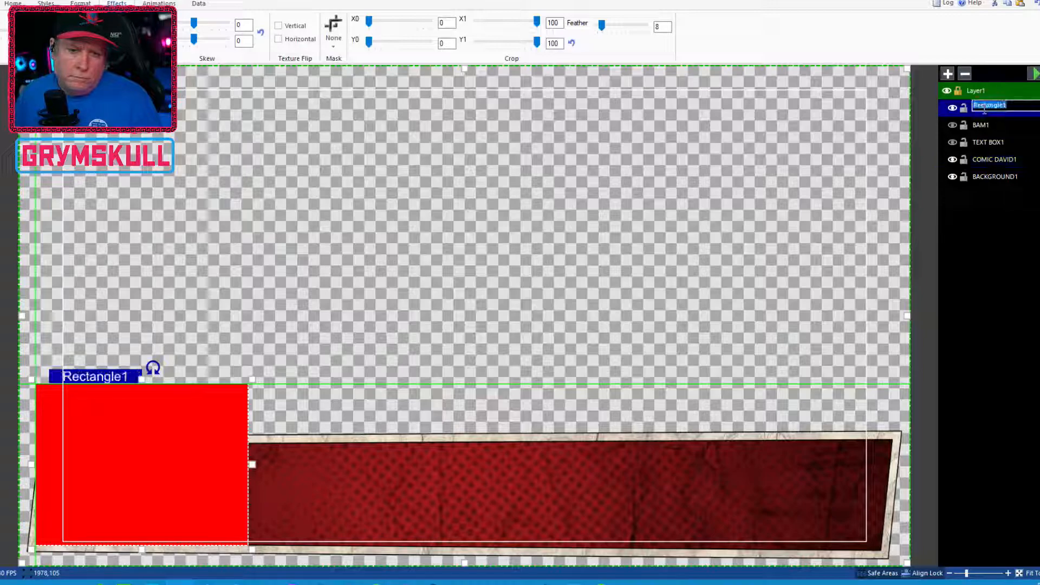
{"action": "type", "text": "COMIC DAVE MA"}
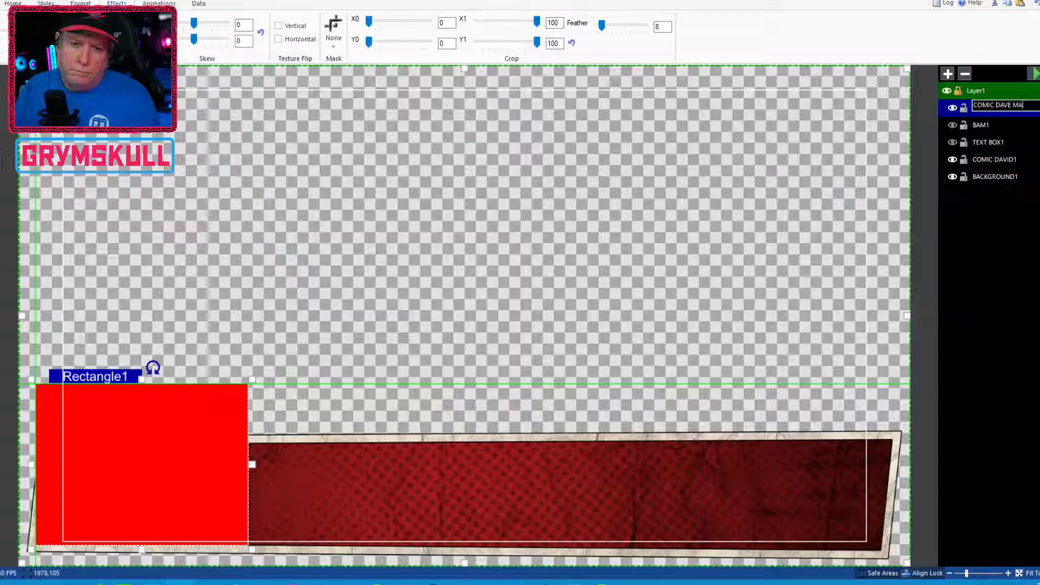
{"action": "type", "text": "SK"}
{"action": "key", "text": "Return"}
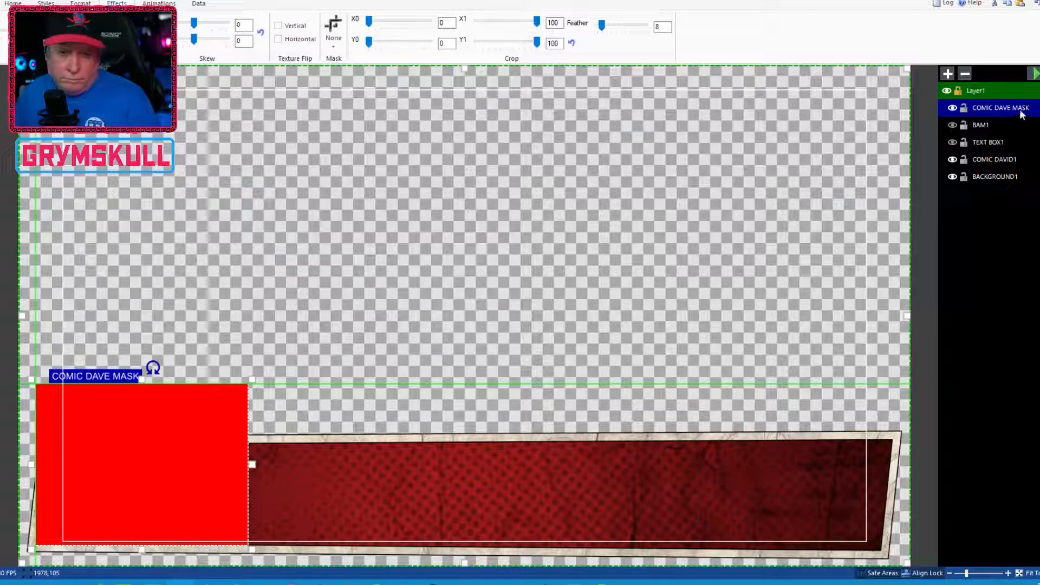
Move the COMIC DAVE MASK layer just above COMIC DAVID1 and browse its mask options
{"action": "left_click_drag", "start_coordinate": [1023, 112], "coordinate": [1003, 153]}
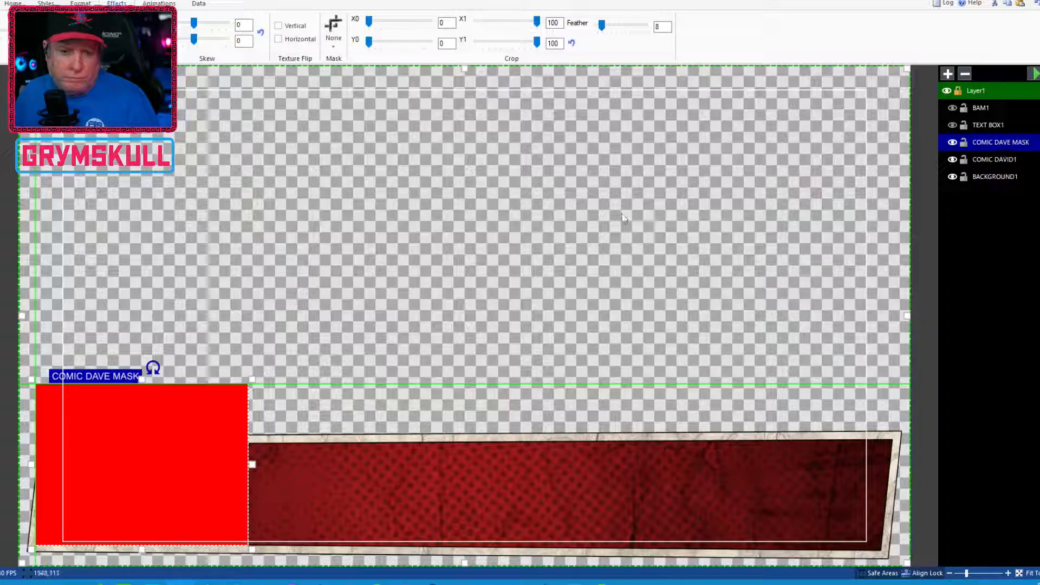
{"action": "left_click", "coordinate": [332, 37]}
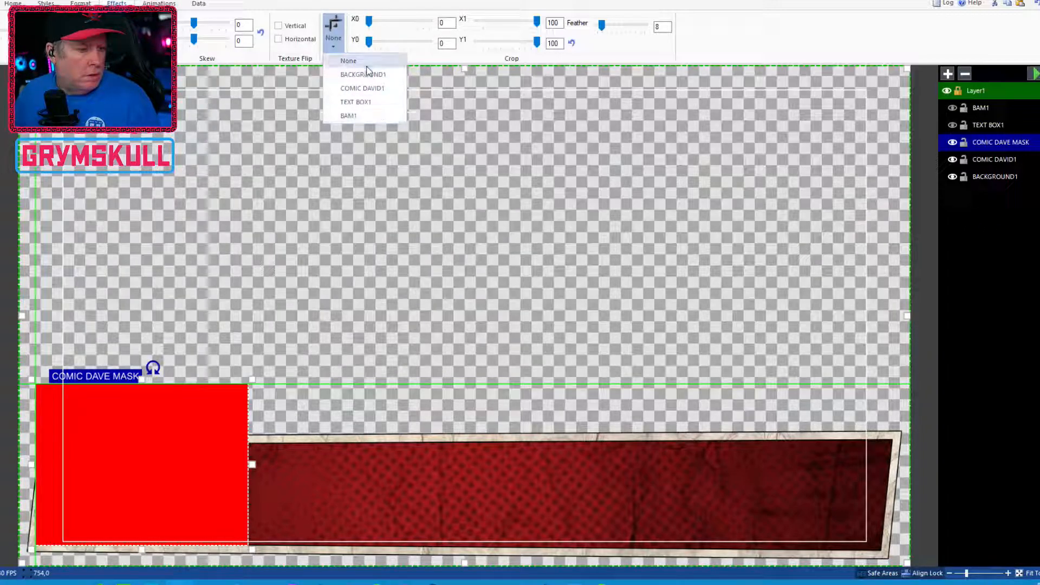
{"action": "left_click", "coordinate": [361, 2]}
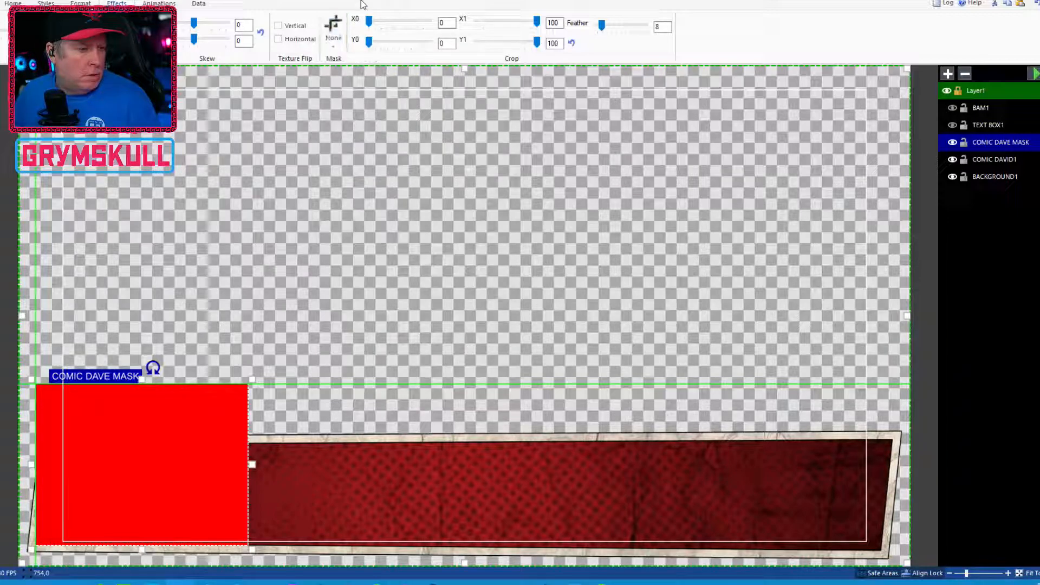
{"action": "left_click", "coordinate": [333, 37]}
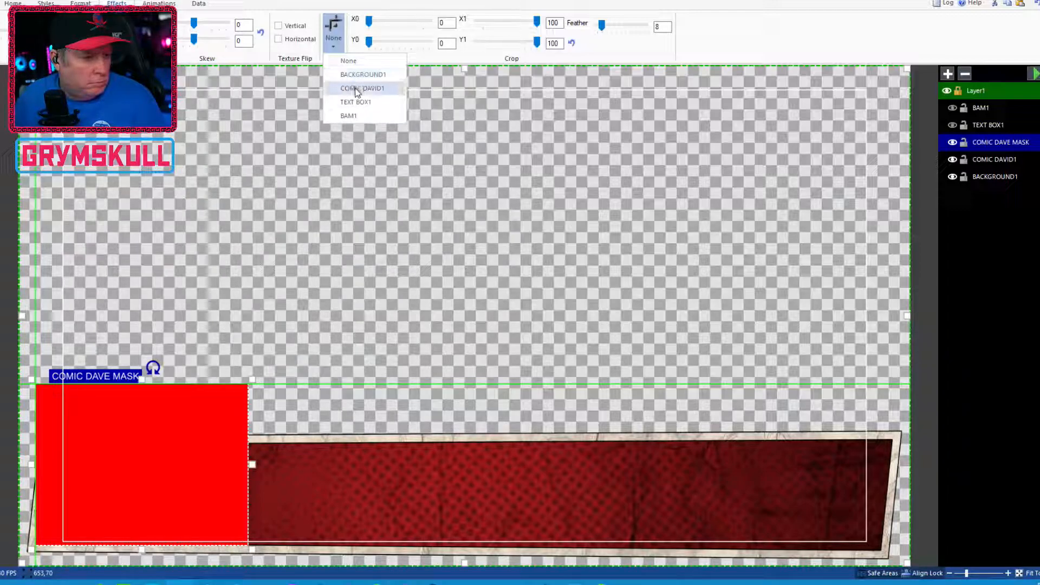
{"action": "left_click", "coordinate": [272, 129]}
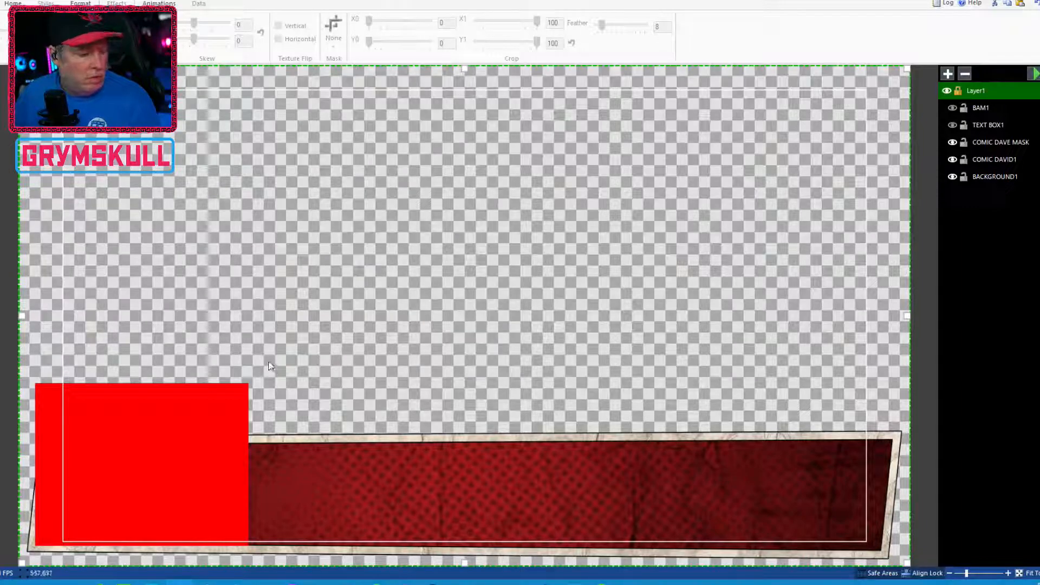
Delete the COMIC DAVE MASK rectangle from the canvas
{"action": "left_click", "coordinate": [229, 421]}
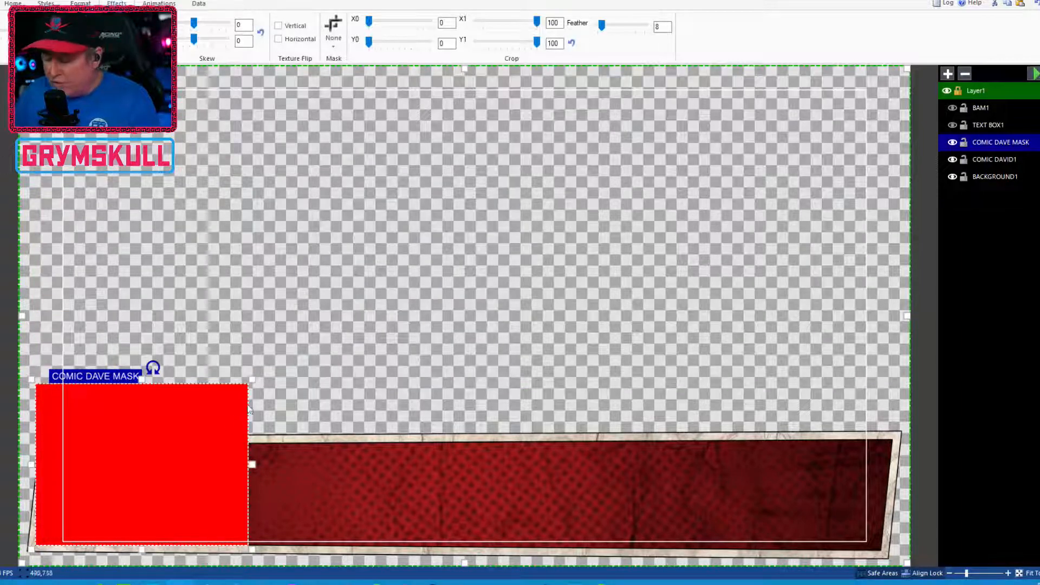
{"action": "key", "text": "Delete"}
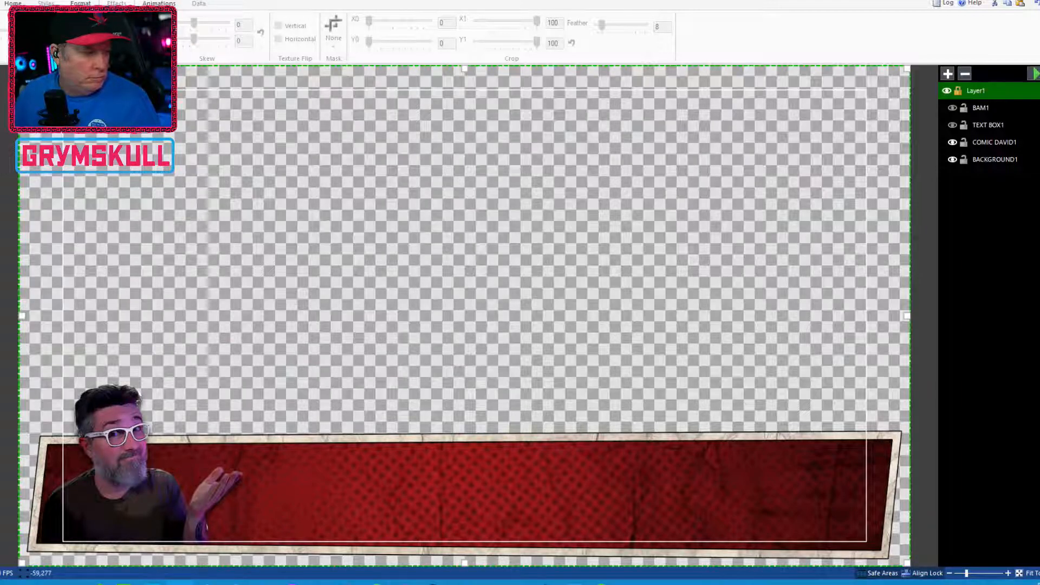
Import the image SQUARE_IMAGE_MASK.jpg from the _OVERLAY folder onto the canvas
{"action": "left_click", "coordinate": [1, 194]}
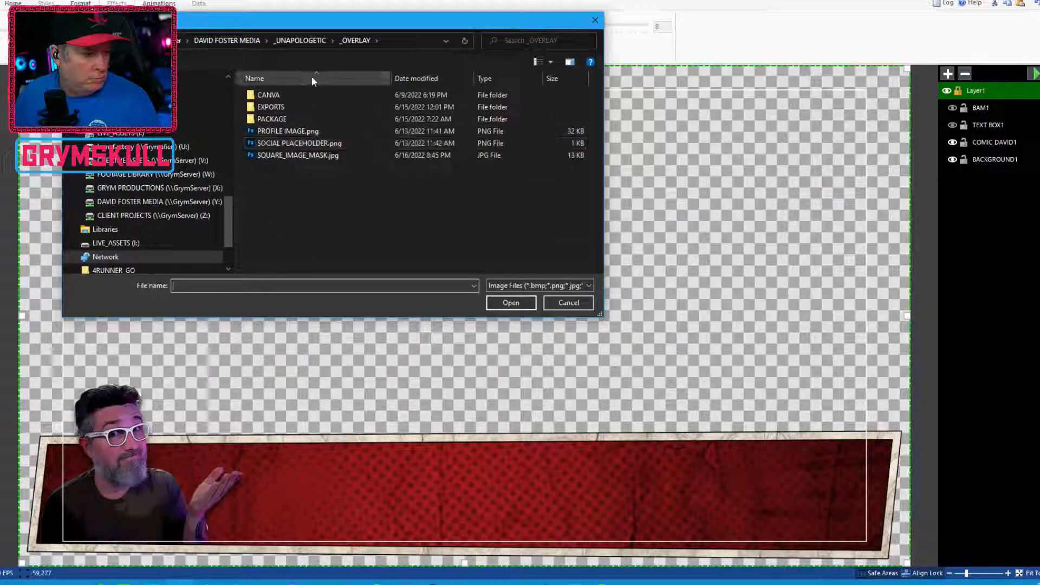
{"action": "left_click", "coordinate": [317, 39]}
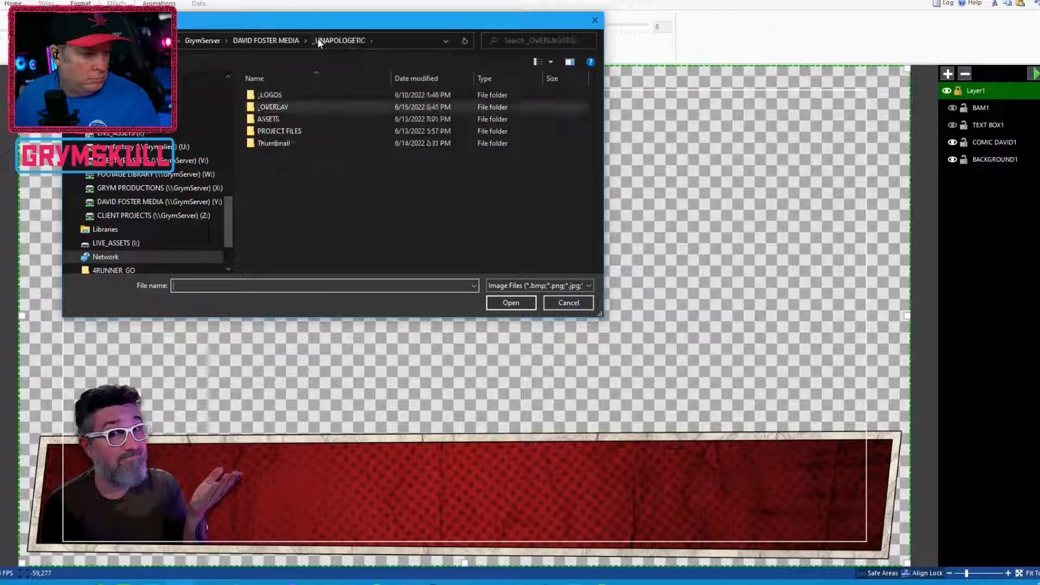
{"action": "double_click", "coordinate": [294, 109]}
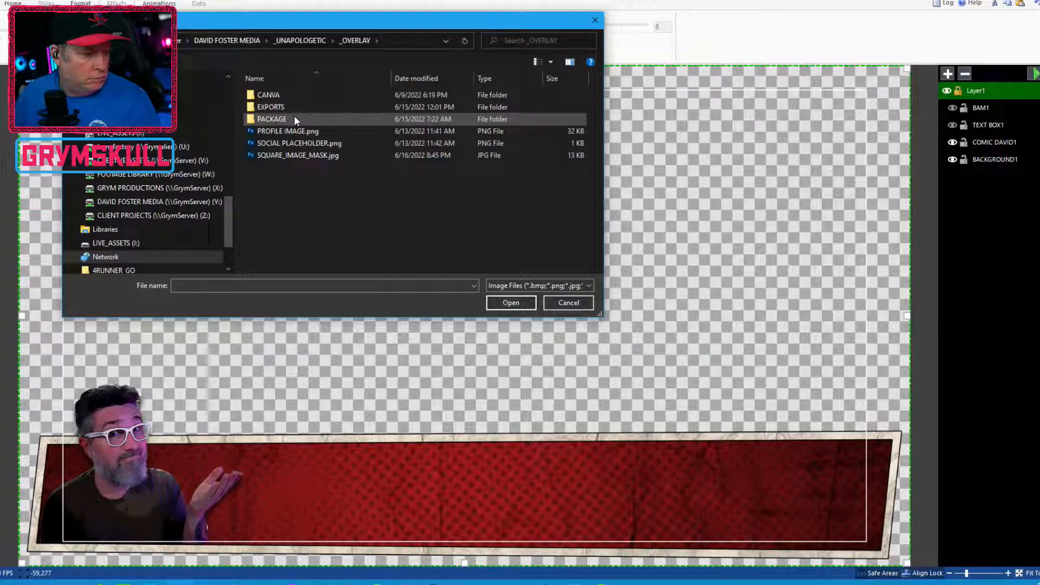
{"action": "double_click", "coordinate": [295, 119]}
{"action": "scroll", "coordinate": [296, 171], "scroll_direction": "down", "scroll_amount": 1}
{"action": "scroll", "coordinate": [293, 170], "scroll_direction": "up", "scroll_amount": 1}
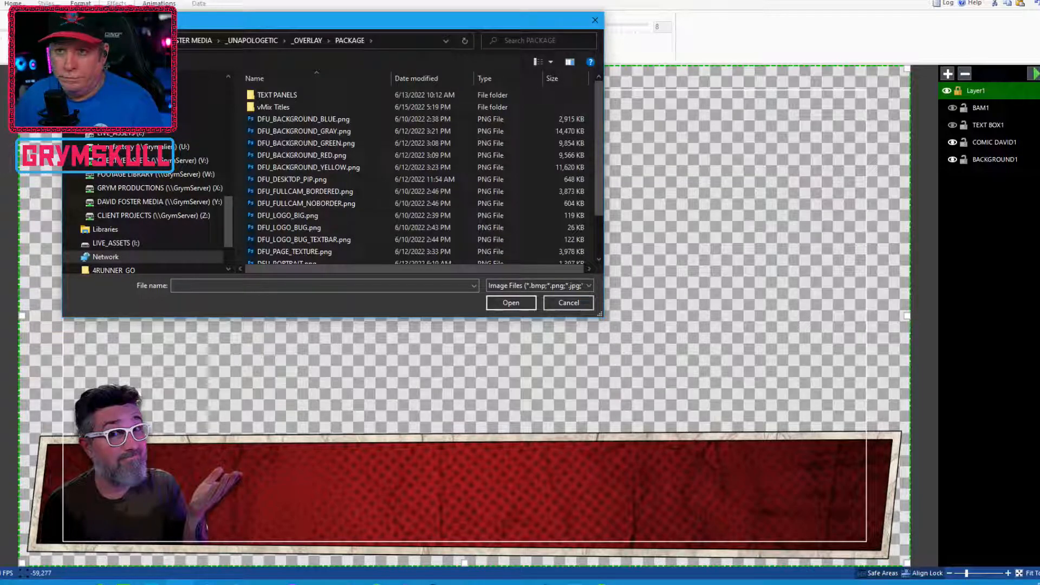
{"action": "left_click", "coordinate": [313, 42]}
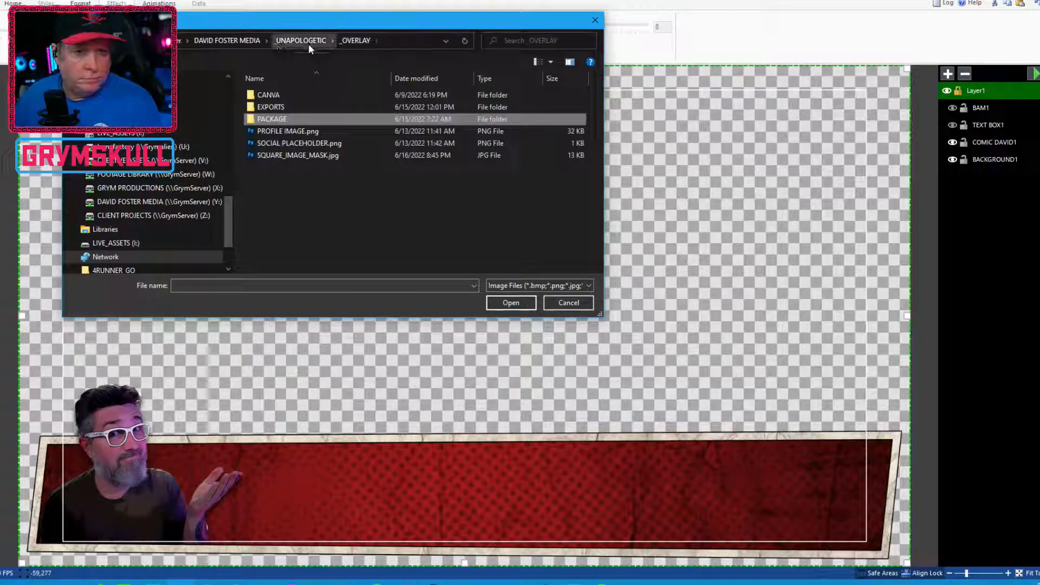
{"action": "left_click", "coordinate": [301, 156]}
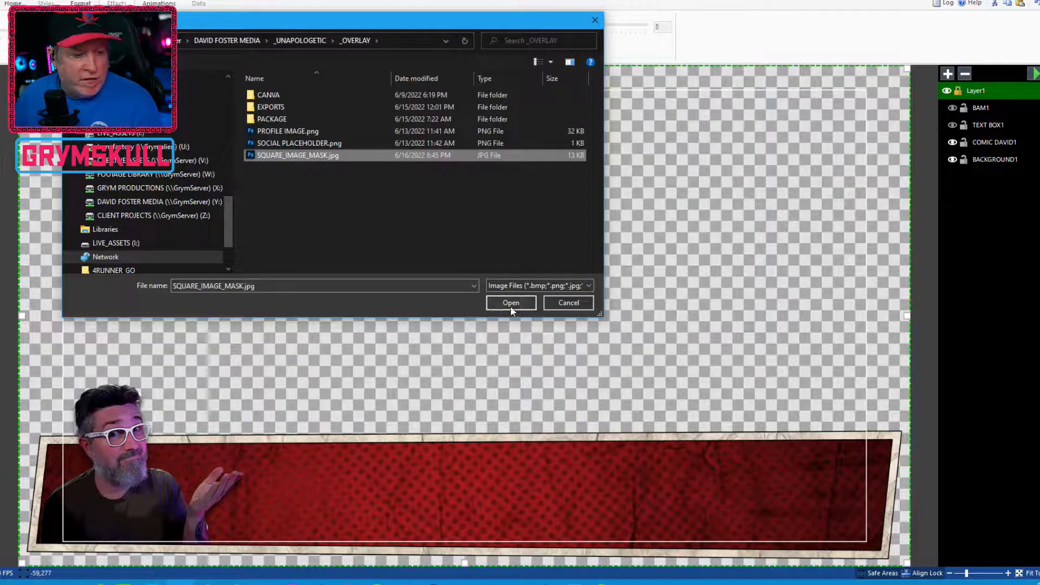
{"action": "left_click", "coordinate": [510, 303]}
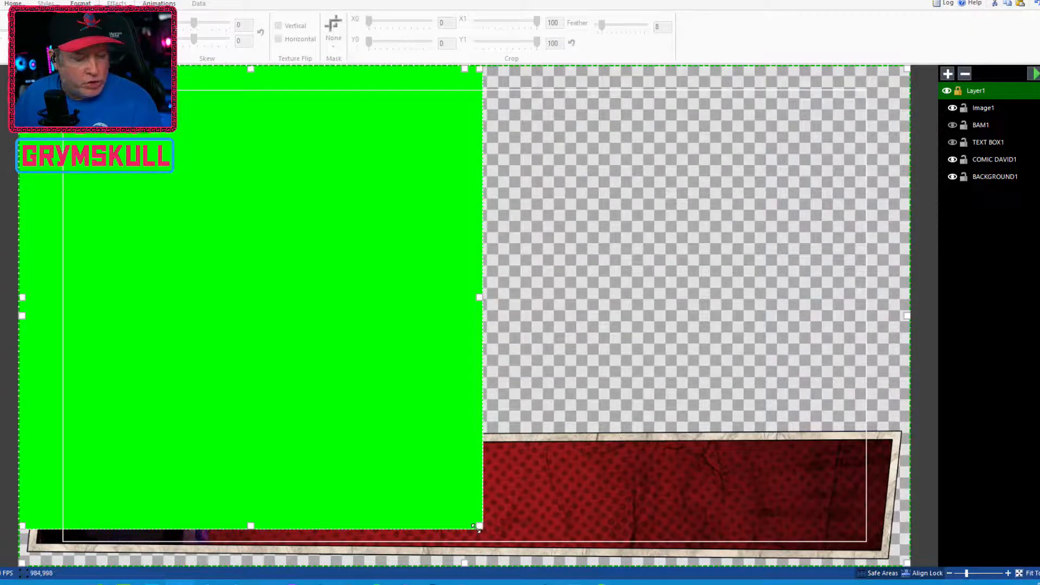
Shrink the green square image and move it down over the character area at the bar's left end
{"action": "left_click_drag", "start_coordinate": [479, 527], "coordinate": [249, 281]}
{"action": "left_click_drag", "start_coordinate": [199, 188], "coordinate": [198, 443]}
{"action": "key", "text": "Down"}
{"action": "key", "text": "Down"}
{"action": "key", "text": "Down"}
{"action": "key", "text": "Down"}
{"action": "key", "text": "Down"}
{"action": "key", "text": "Down"}
{"action": "key", "text": "Down"}
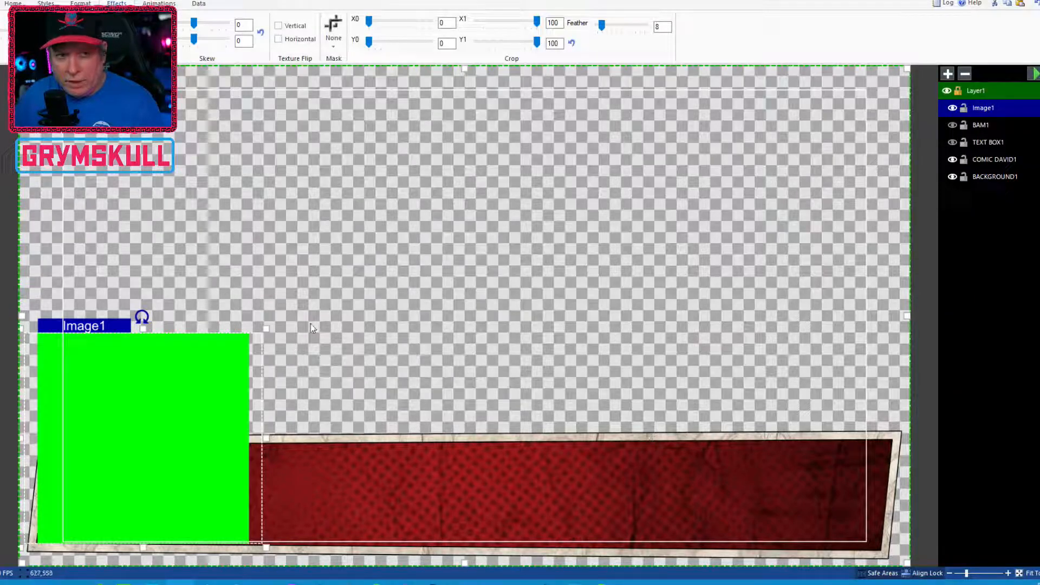
{"action": "mouse_move", "coordinate": [143, 328]}
{"action": "left_mouse_down"}
{"action": "mouse_move", "coordinate": [149, 425]}
{"action": "mouse_move", "coordinate": [144, 326]}
{"action": "left_mouse_up"}
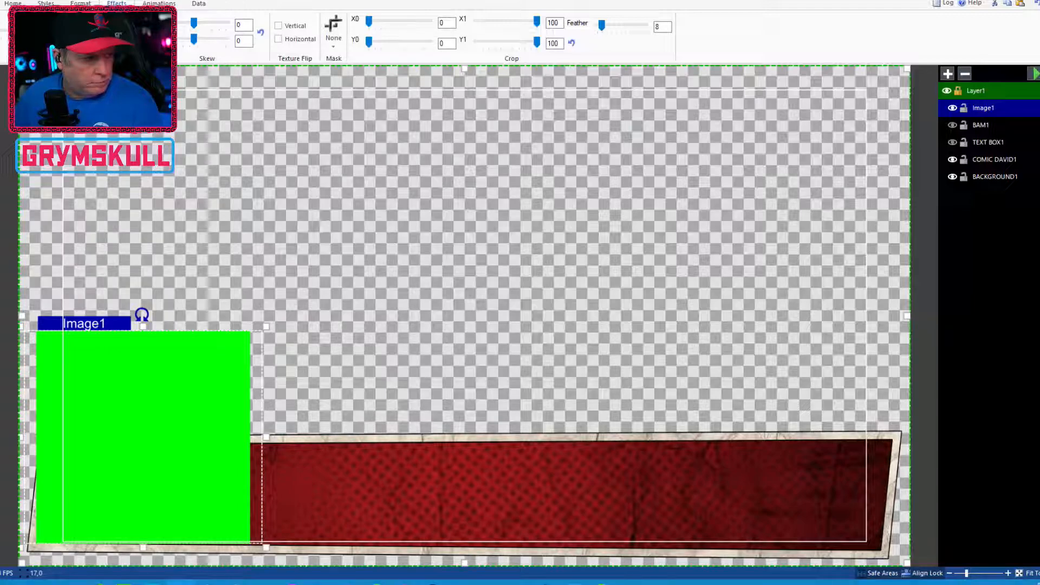
{"action": "left_click", "coordinate": [13, 4]}
{"action": "left_click", "coordinate": [45, 4]}
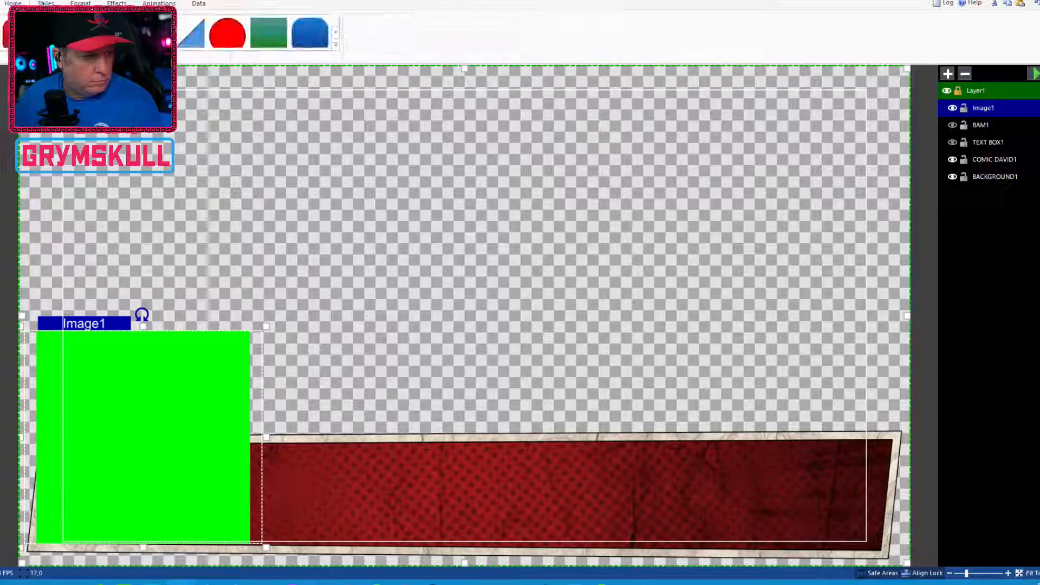
{"action": "left_click", "coordinate": [81, 4]}
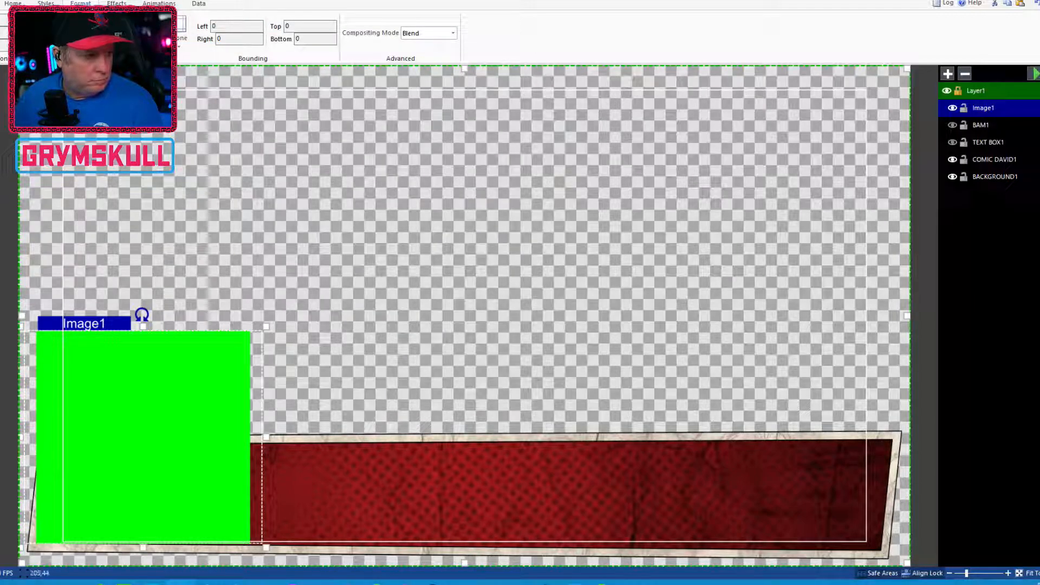
Shorten the green image slightly and nudge it down to sit on the bar's bottom edge
{"action": "mouse_move", "coordinate": [143, 547]}
{"action": "left_mouse_down"}
{"action": "mouse_move", "coordinate": [143, 510]}
{"action": "mouse_move", "coordinate": [143, 537]}
{"action": "left_mouse_up"}
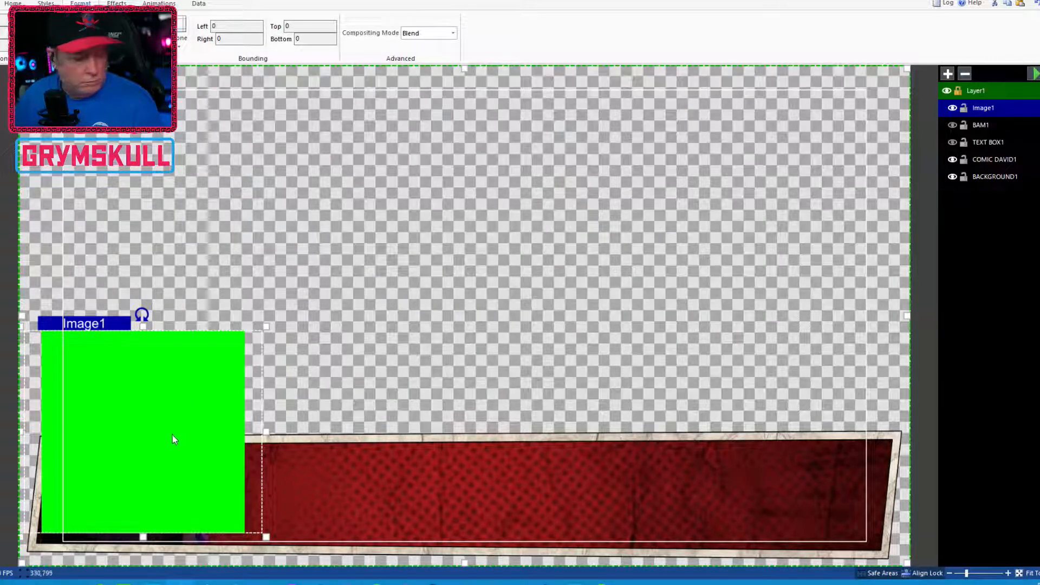
{"action": "left_click_drag", "start_coordinate": [171, 431], "coordinate": [172, 439]}
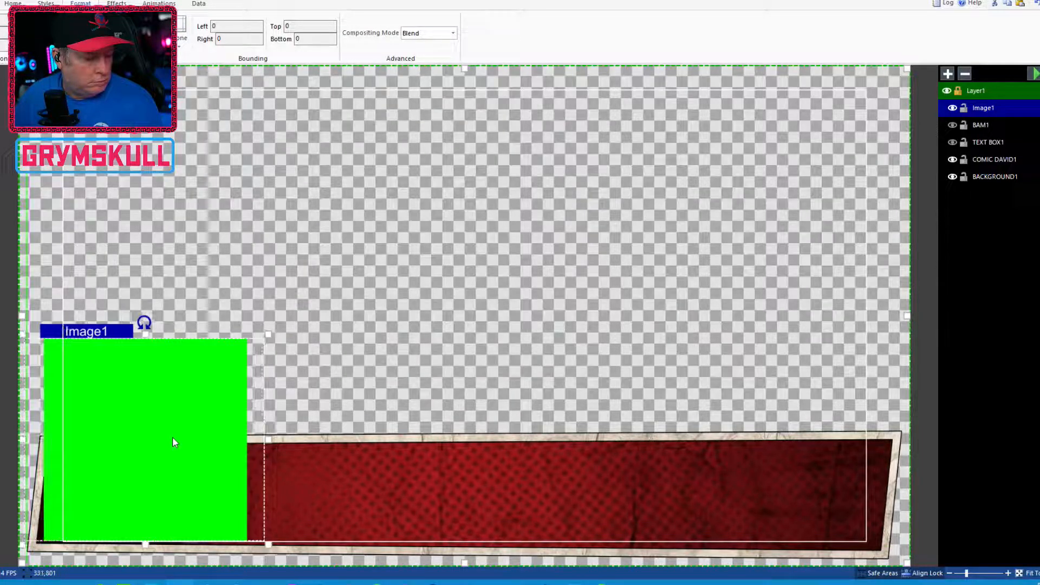
{"action": "key", "text": "Down"}
{"action": "key", "text": "Down"}
{"action": "key", "text": "Down"}
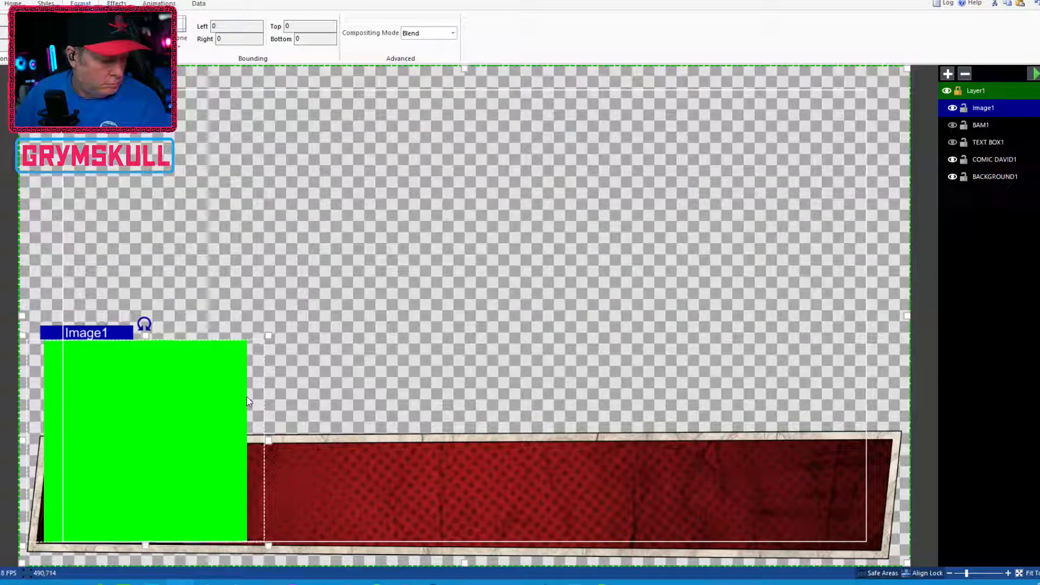
{"action": "key", "text": "Down"}
{"action": "key", "text": "Down"}
{"action": "key", "text": "Down"}
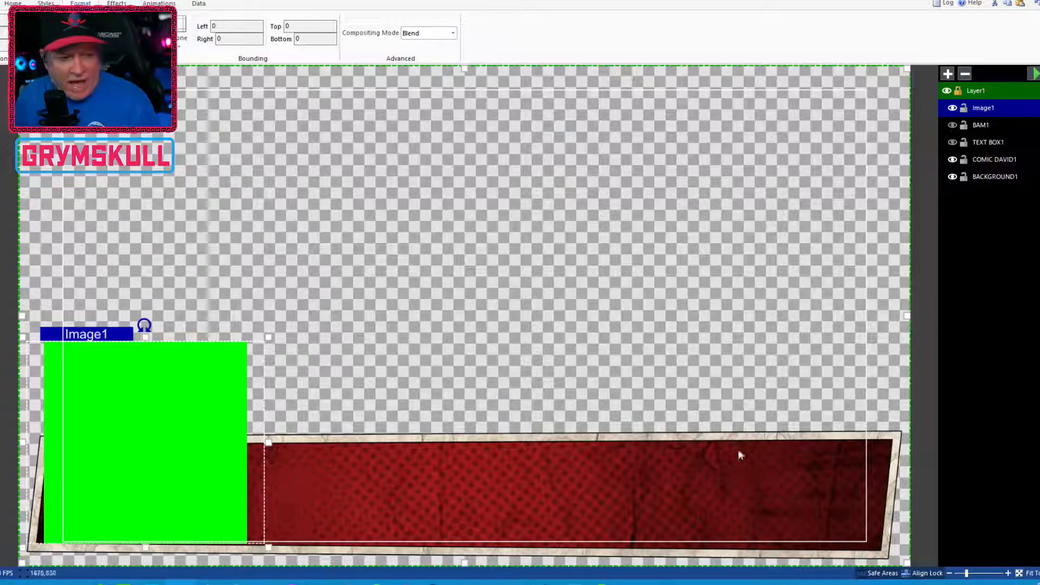
Nudge the green image left and right to line it up with the bar's left edge
{"action": "key", "text": "Left"}
{"action": "key", "text": "Left"}
{"action": "key", "text": "Left"}
{"action": "key", "text": "Left"}
{"action": "key", "text": "Left"}
{"action": "key", "text": "Left"}
{"action": "key", "text": "Left"}
{"action": "key", "text": "Left"}
{"action": "key", "text": "Left"}
{"action": "key", "text": "Left"}
{"action": "key", "text": "Left"}
{"action": "key", "text": "Left"}
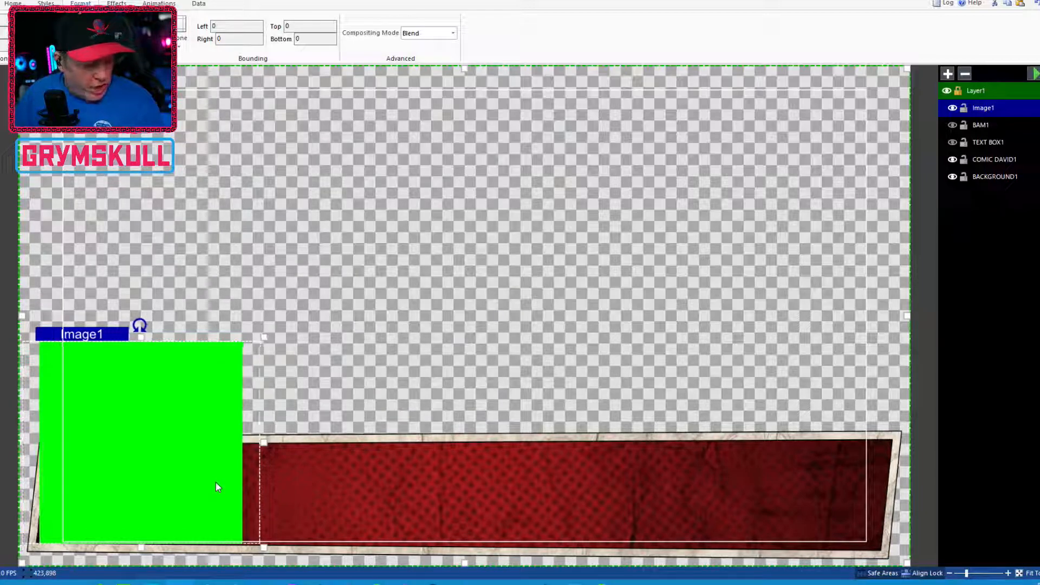
{"action": "key", "text": "Right"}
{"action": "key", "text": "Right"}
{"action": "key", "text": "Right"}
{"action": "key", "text": "Right"}
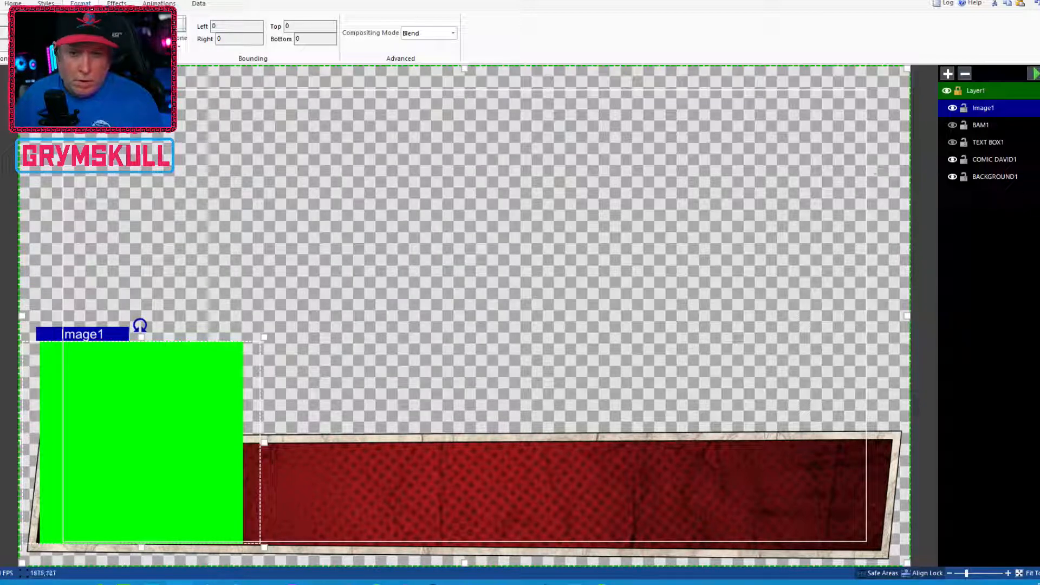
Rename the image layer as COMIC DAVID MAS and move it just above COMIC DAVID1
{"action": "double_click", "coordinate": [988, 109]}
{"action": "type", "text": "COMIC"}
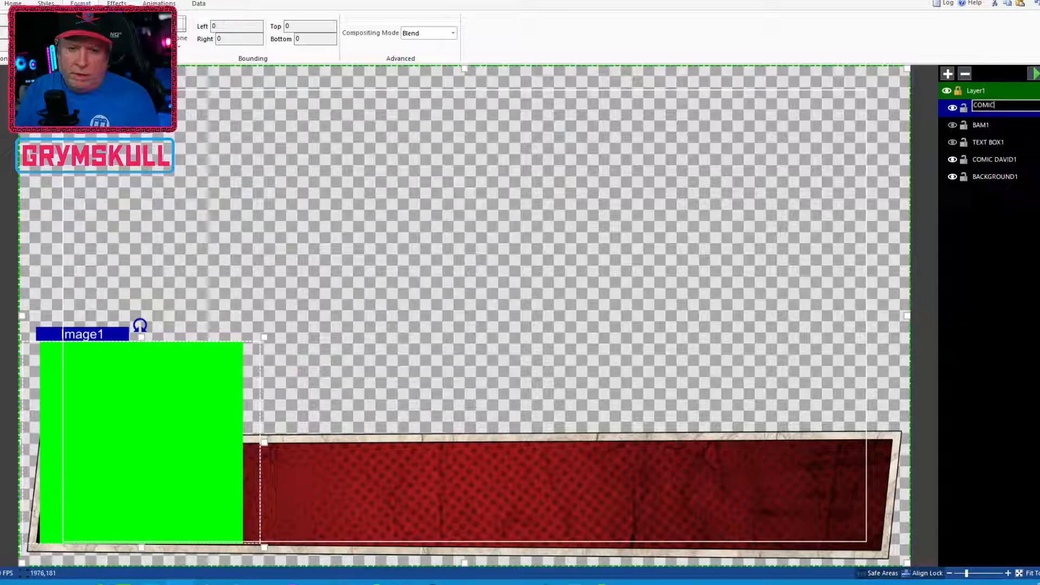
{"action": "type", "text": " DAVID MAS"}
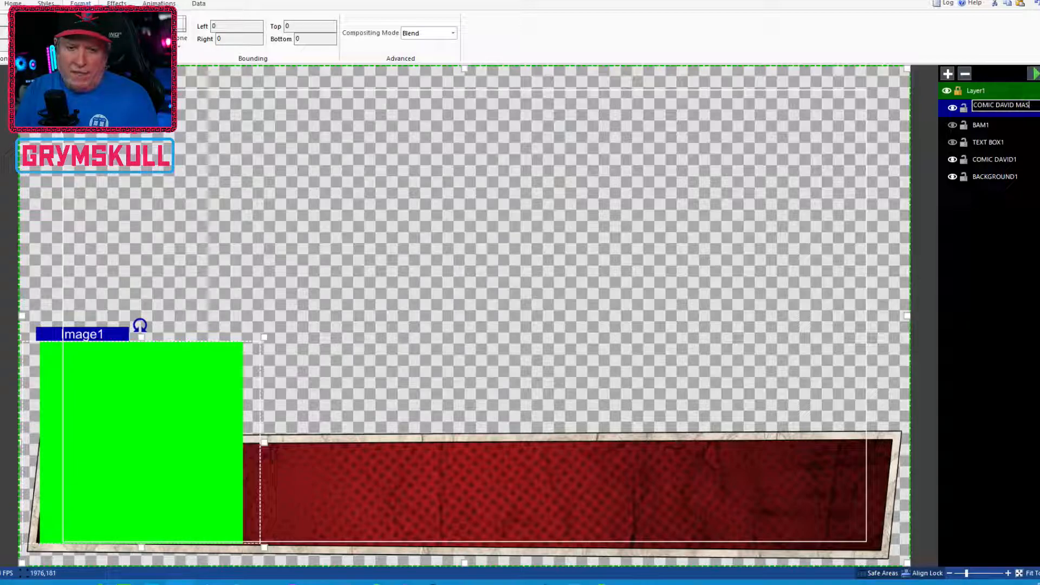
{"action": "key", "text": "Return"}
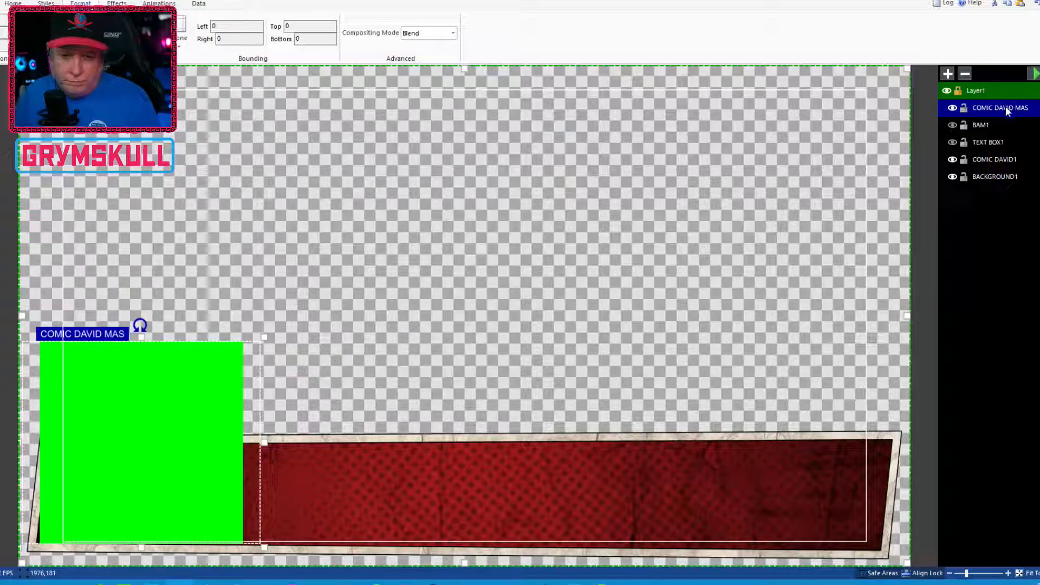
{"action": "left_click_drag", "start_coordinate": [1015, 146], "coordinate": [1014, 157]}
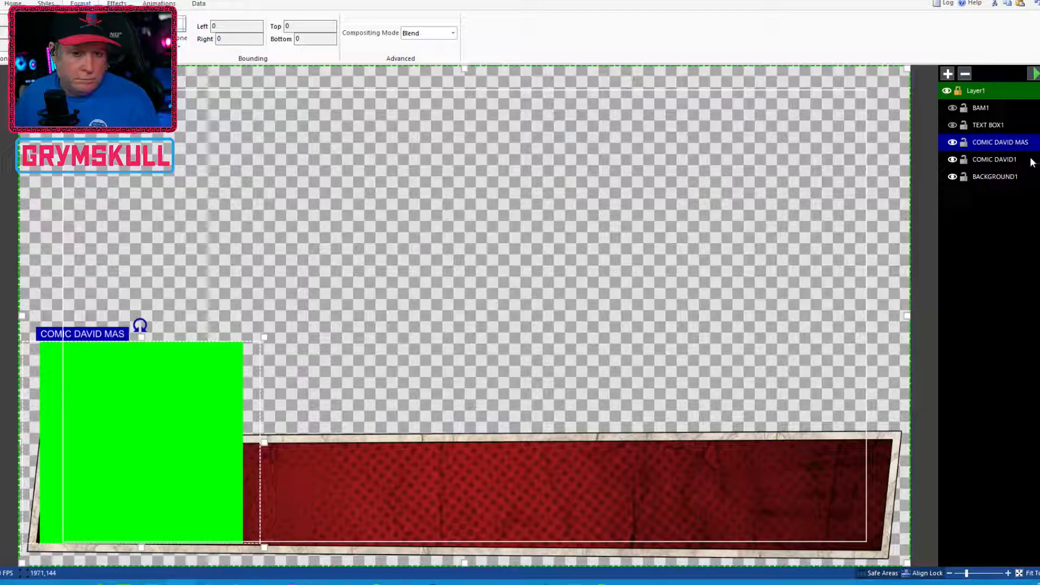
Set the COMIC DAVID1 layer's mask to the COMIC DAVID MAS layer
{"action": "left_click", "coordinate": [1013, 160]}
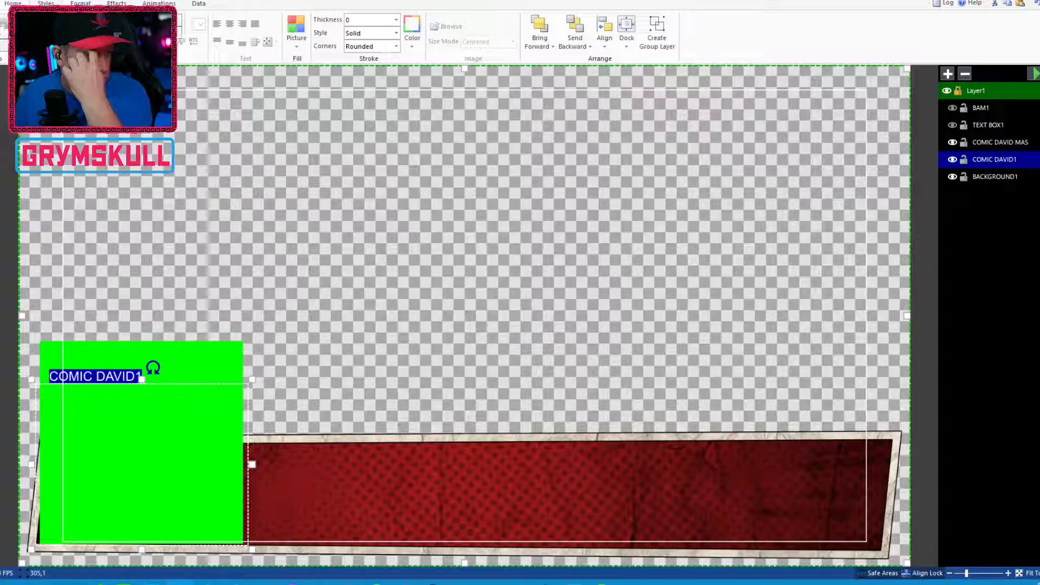
{"action": "left_click", "coordinate": [49, 3]}
{"action": "left_click", "coordinate": [81, 4]}
{"action": "left_click", "coordinate": [117, 4]}
{"action": "left_click", "coordinate": [157, 3]}
{"action": "left_click", "coordinate": [117, 3]}
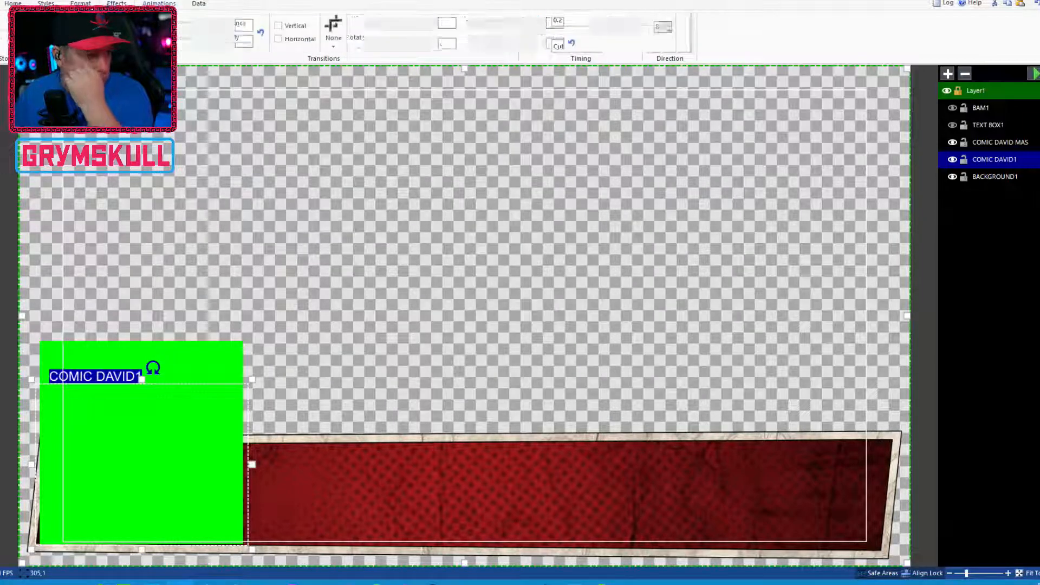
{"action": "left_click", "coordinate": [333, 38]}
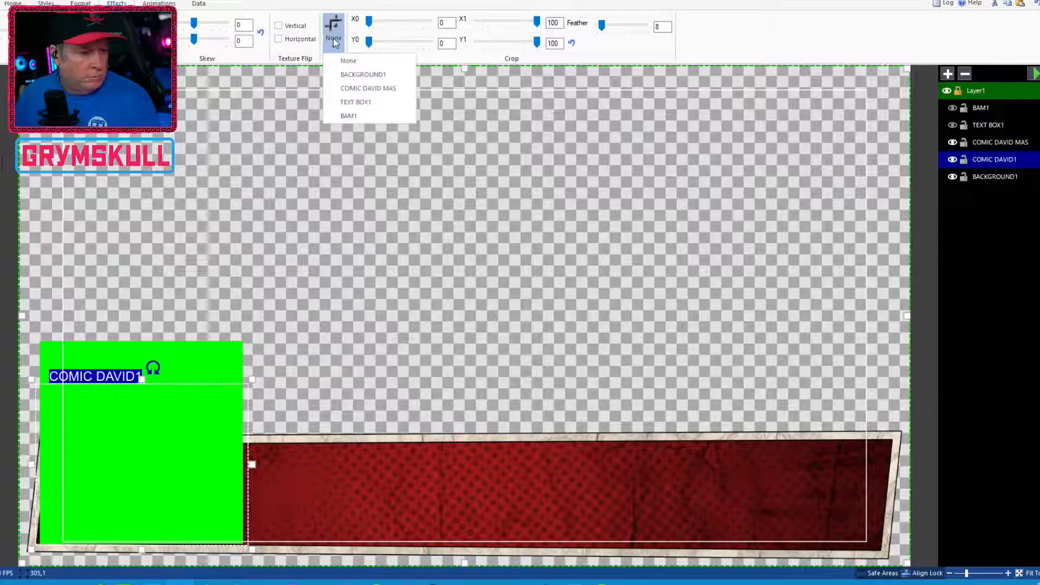
{"action": "left_click", "coordinate": [371, 88]}
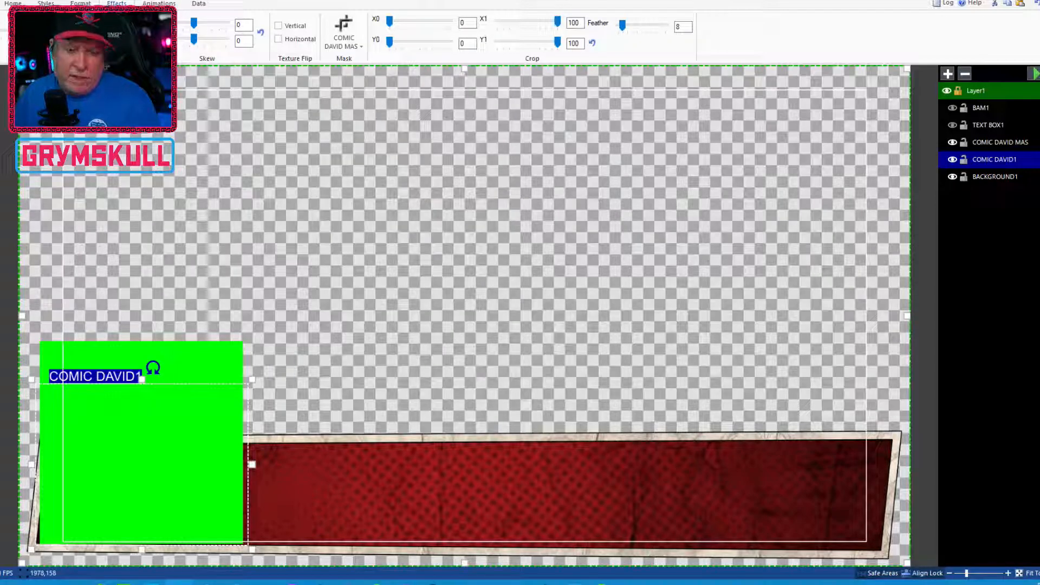
Preview the masked character while hiding the mask layer and trying COMIC DAVID1 above and below it
{"action": "left_click", "coordinate": [951, 142]}
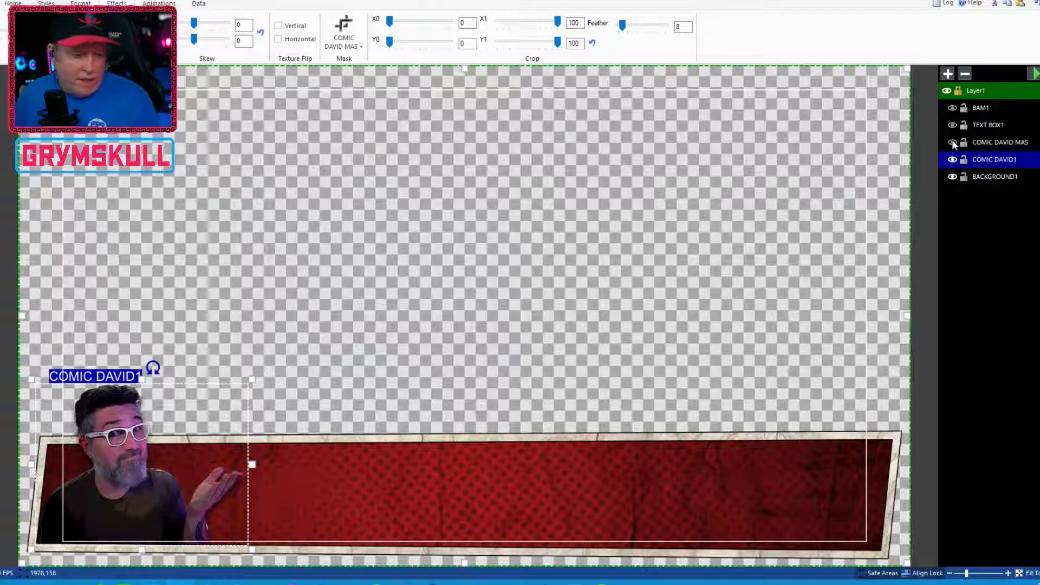
{"action": "left_click", "coordinate": [1034, 75]}
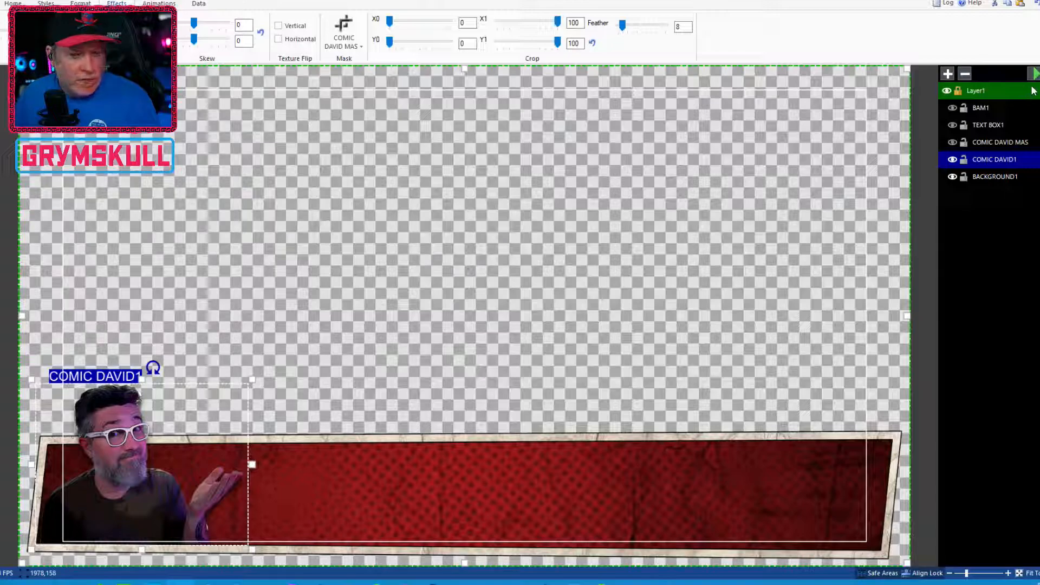
{"action": "left_click_drag", "start_coordinate": [956, 159], "coordinate": [955, 142]}
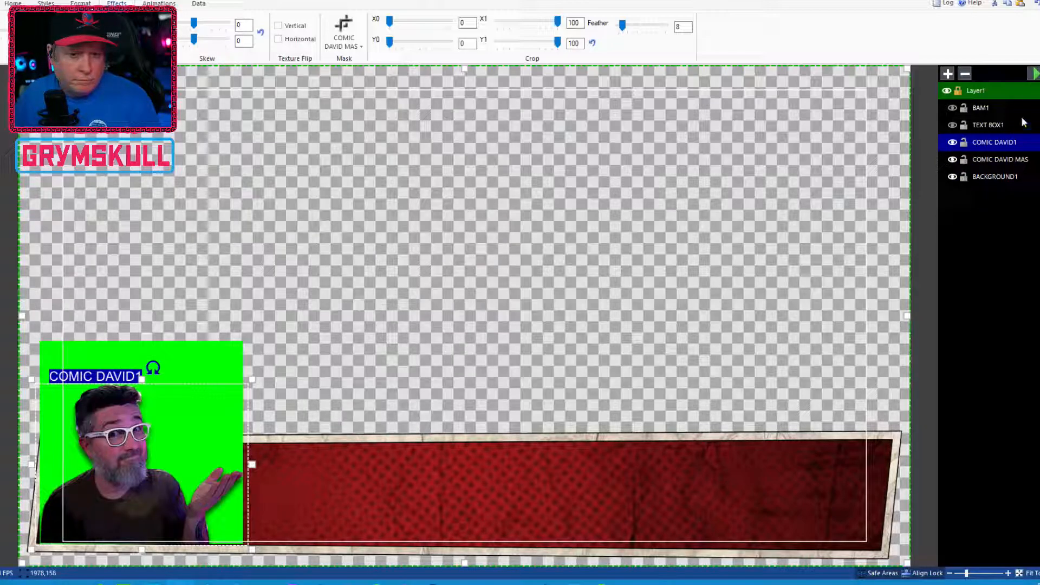
{"action": "left_click", "coordinate": [1033, 76]}
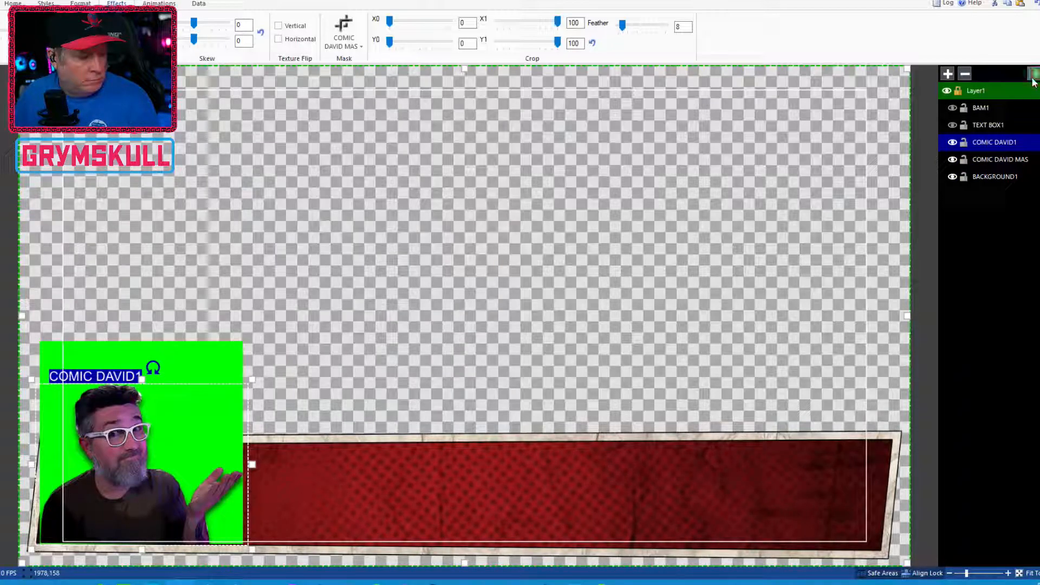
{"action": "left_click", "coordinate": [1033, 76]}
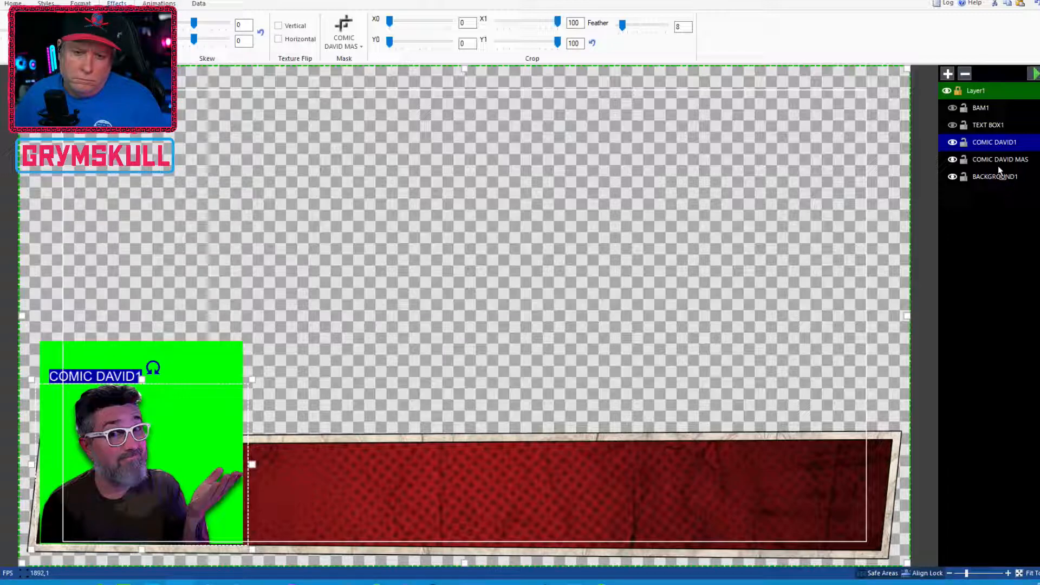
{"action": "left_click_drag", "start_coordinate": [997, 143], "coordinate": [1000, 173]}
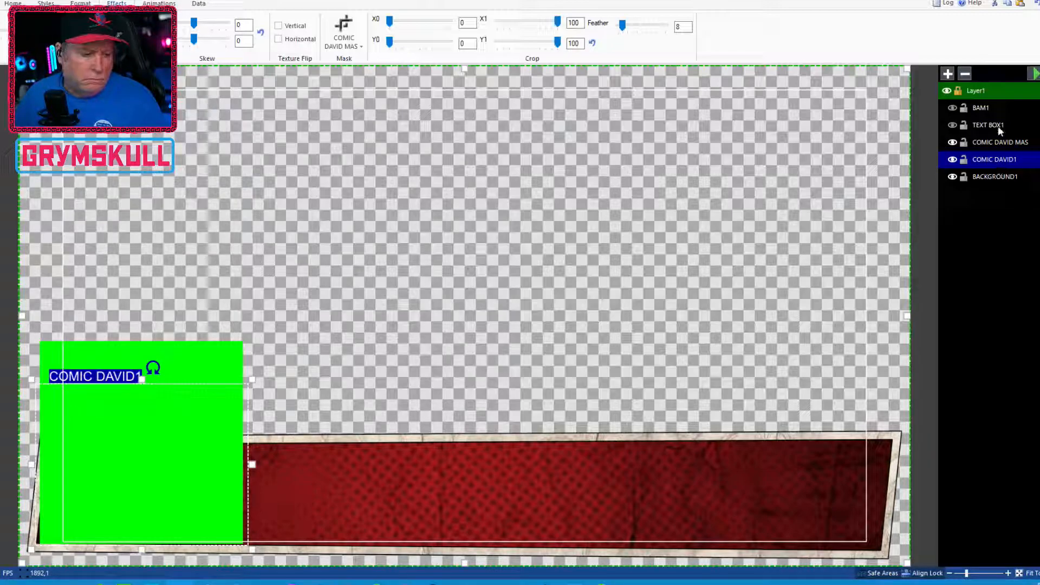
{"action": "left_click", "coordinate": [1036, 74]}
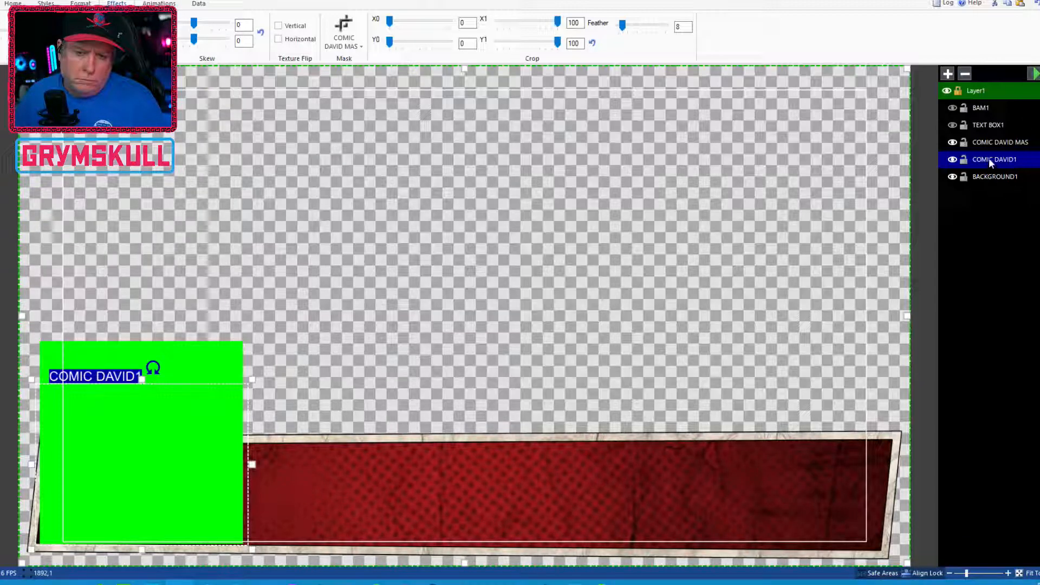
Reapply the COMIC DAVID MAS mask and restack the mask layer below COMIC DAVID1, previewing the result
{"action": "left_click", "coordinate": [344, 38]}
{"action": "left_click", "coordinate": [352, 92]}
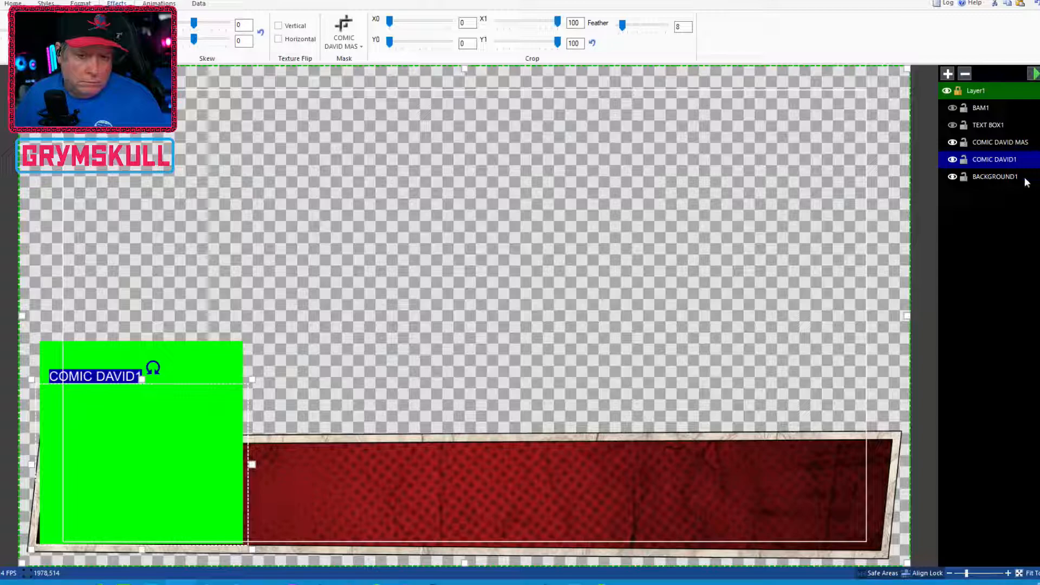
{"action": "left_click", "coordinate": [1002, 146]}
{"action": "left_click_drag", "start_coordinate": [1020, 151], "coordinate": [1018, 161]}
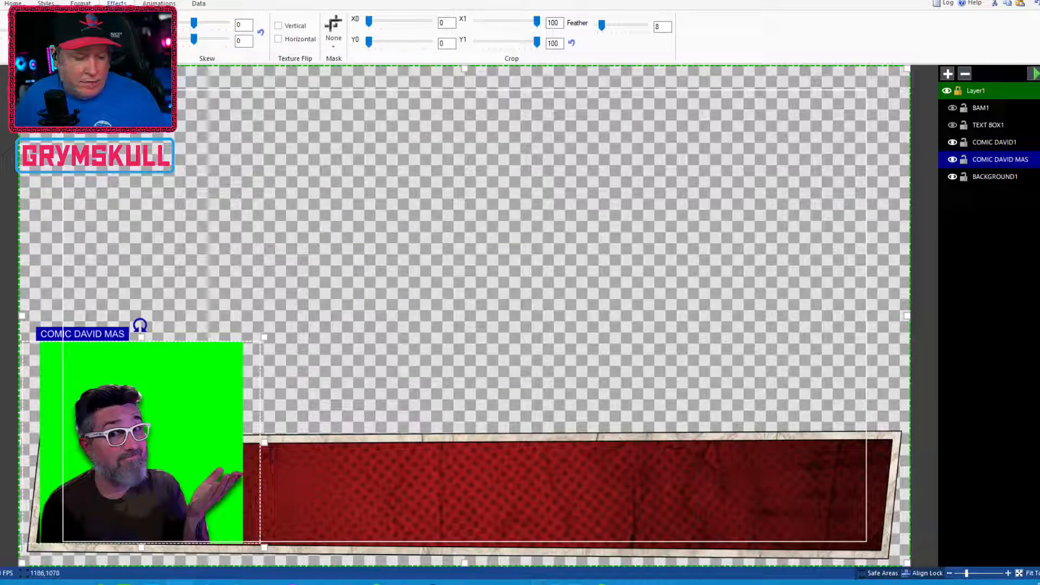
{"action": "mouse_move", "coordinate": [488, 582]}
{"action": "mouse_move", "coordinate": [526, 503]}
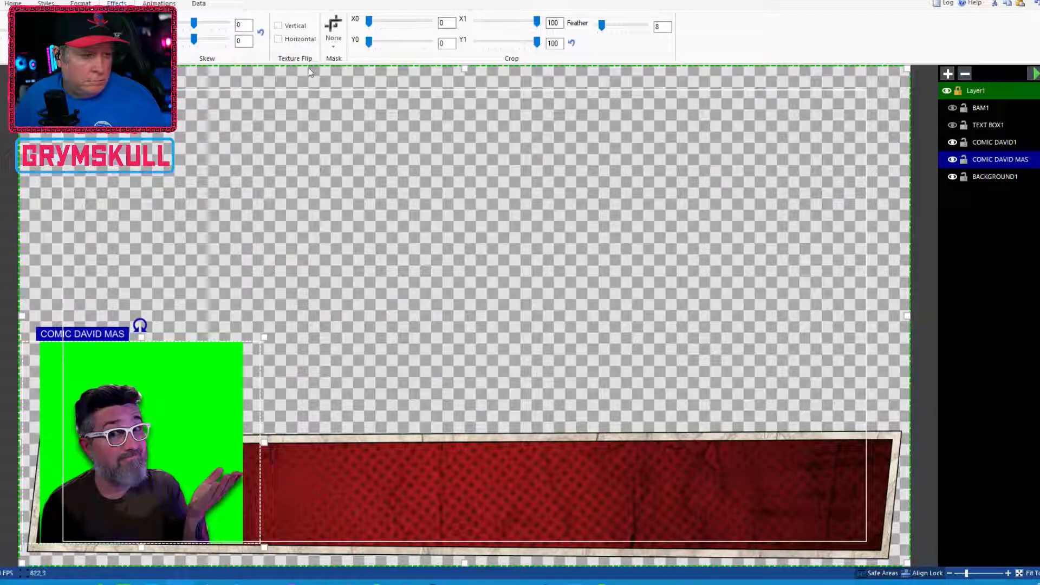
{"action": "left_click_drag", "start_coordinate": [0, 37], "coordinate": [1, 39]}
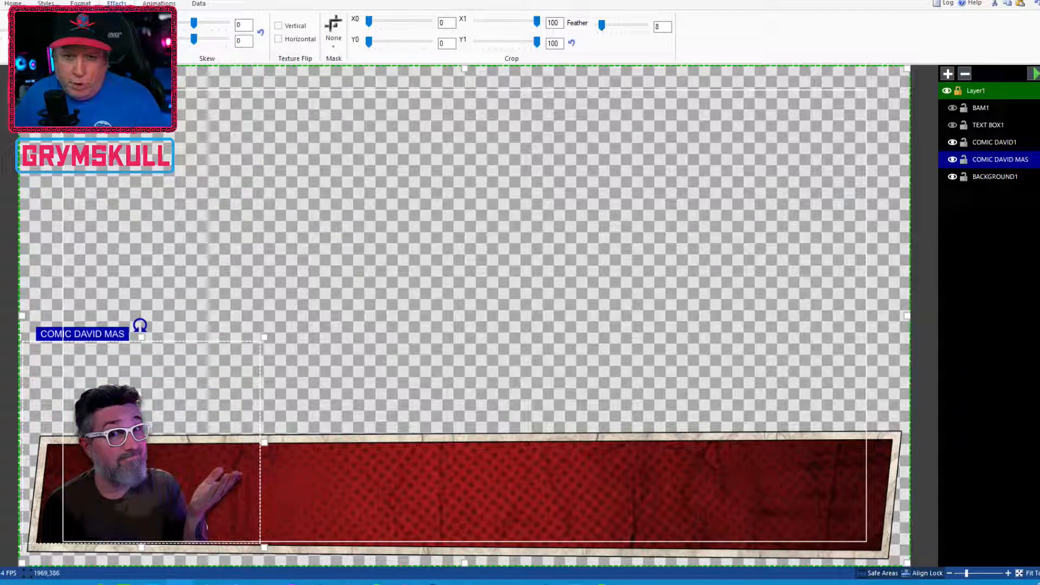
{"action": "left_click", "coordinate": [1032, 74]}
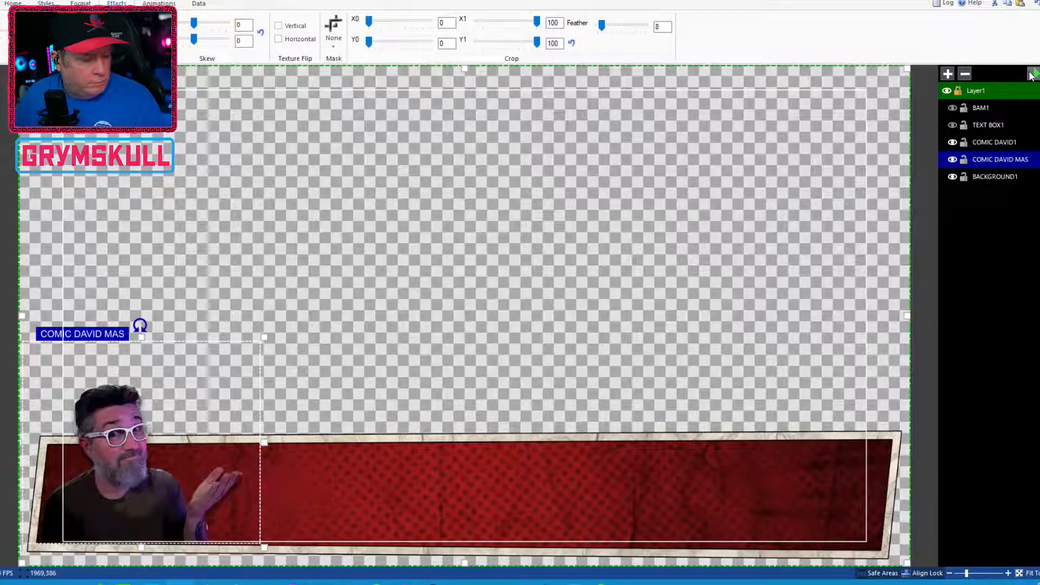
{"action": "left_click", "coordinate": [1031, 75]}
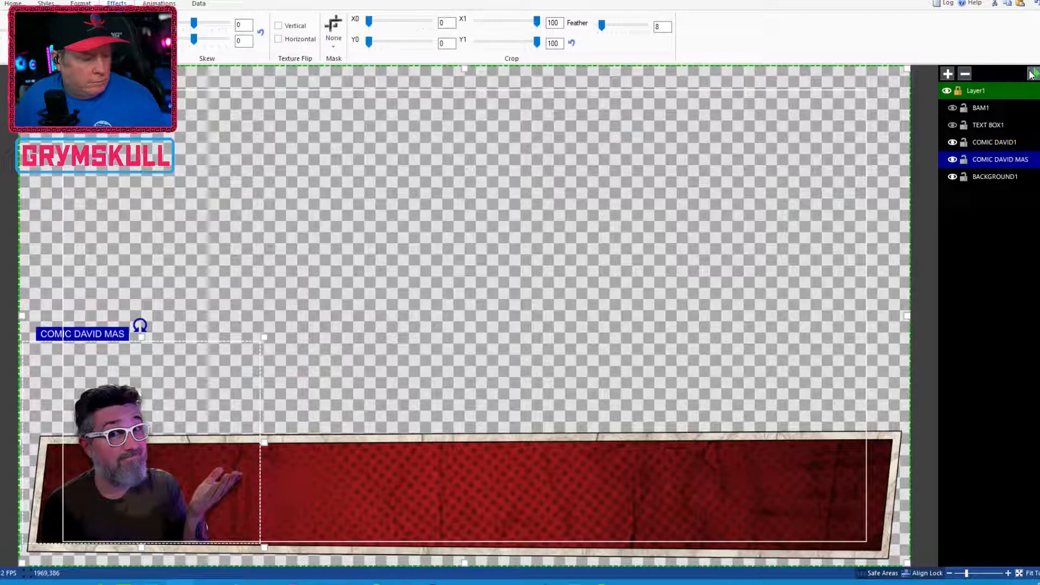
{"action": "left_click", "coordinate": [1031, 76]}
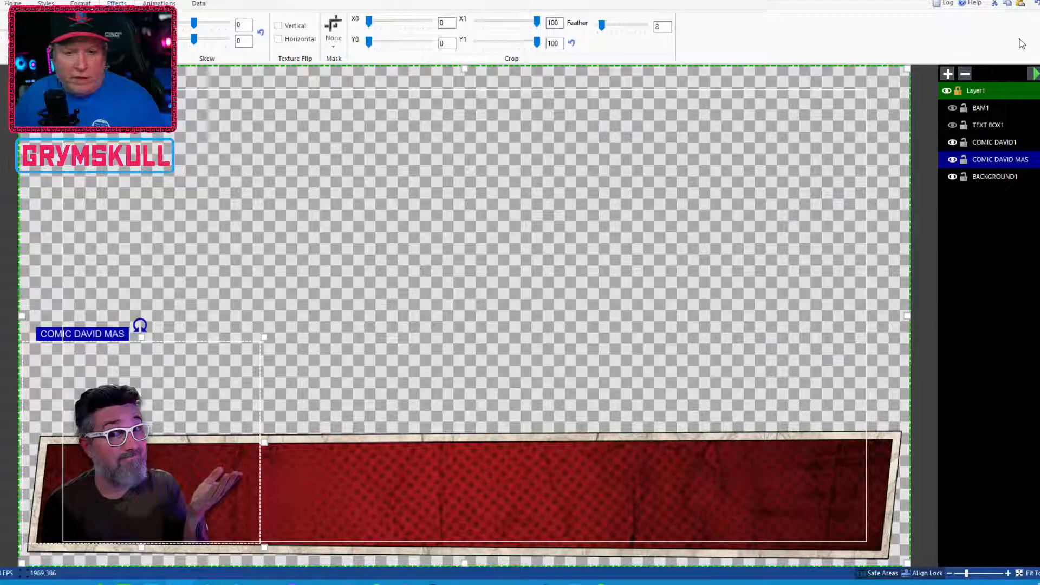
{"action": "left_click", "coordinate": [1035, 75]}
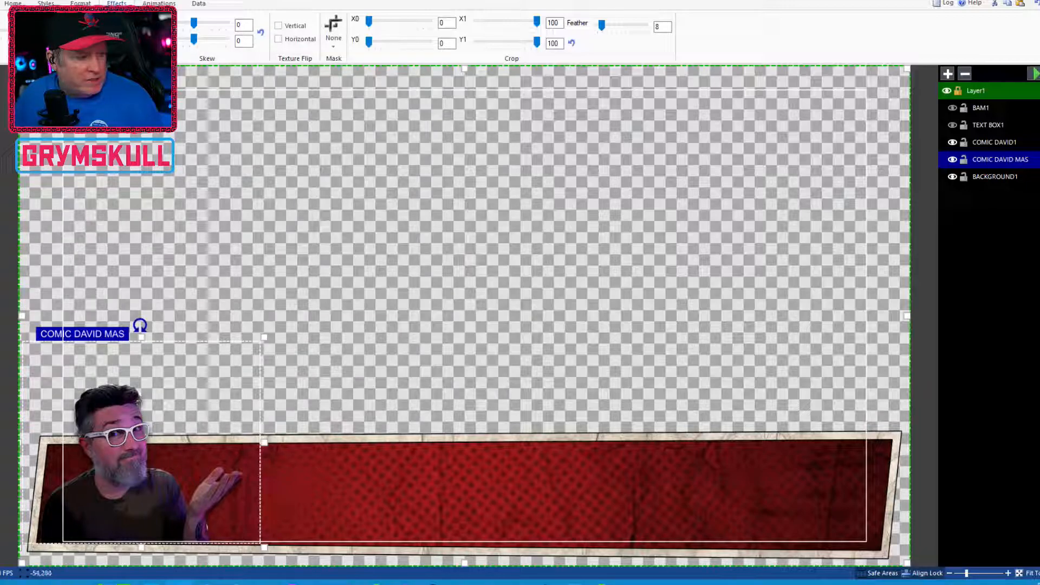
Draw a rectangle over the character area up to the bar's left end and place it below COMIC DAVID1
{"action": "mouse_move", "coordinate": [262, 157]}
{"action": "left_mouse_down"}
{"action": "mouse_move", "coordinate": [281, 209]}
{"action": "mouse_move", "coordinate": [341, 253]}
{"action": "mouse_move", "coordinate": [404, 269]}
{"action": "mouse_move", "coordinate": [450, 351]}
{"action": "mouse_move", "coordinate": [228, 330]}
{"action": "mouse_move", "coordinate": [215, 439]}
{"action": "mouse_move", "coordinate": [180, 461]}
{"action": "mouse_move", "coordinate": [177, 454]}
{"action": "left_mouse_up"}
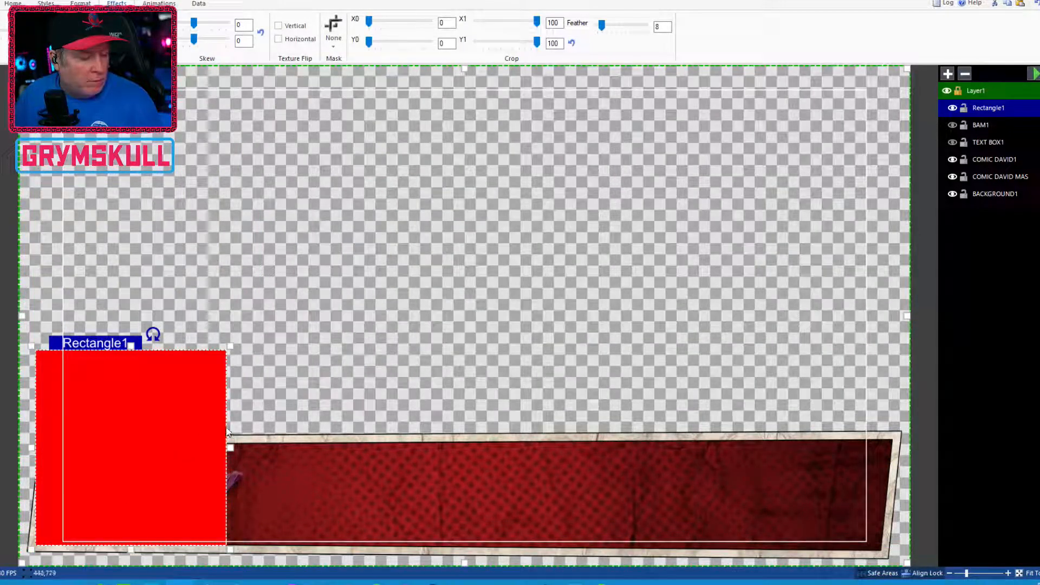
{"action": "left_click_drag", "start_coordinate": [230, 445], "coordinate": [247, 445]}
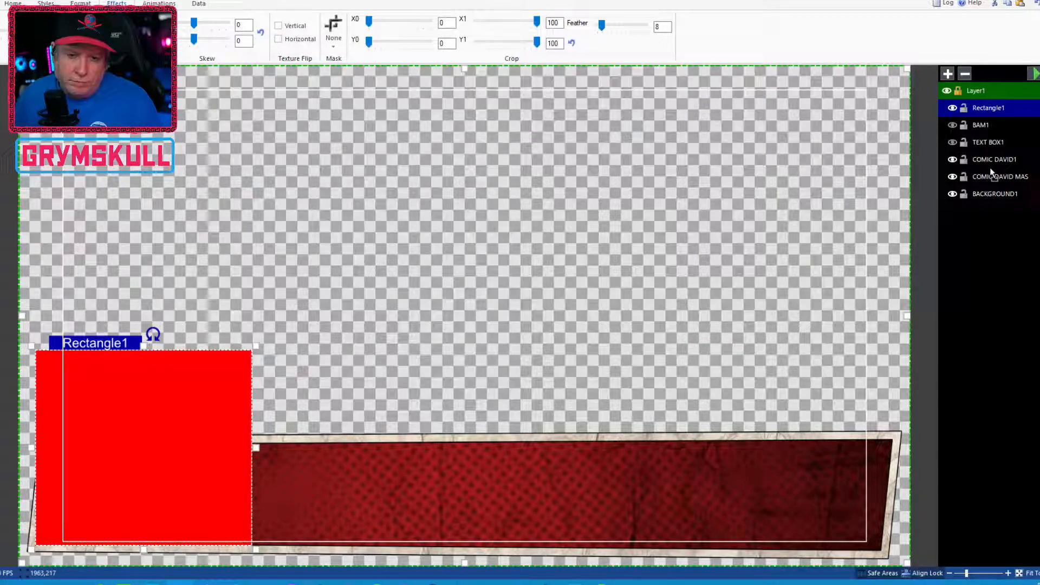
{"action": "left_click_drag", "start_coordinate": [992, 173], "coordinate": [992, 172]}
Set COMIC DAVID1's mask to the Rectangle1 layer
{"action": "left_click", "coordinate": [994, 143]}
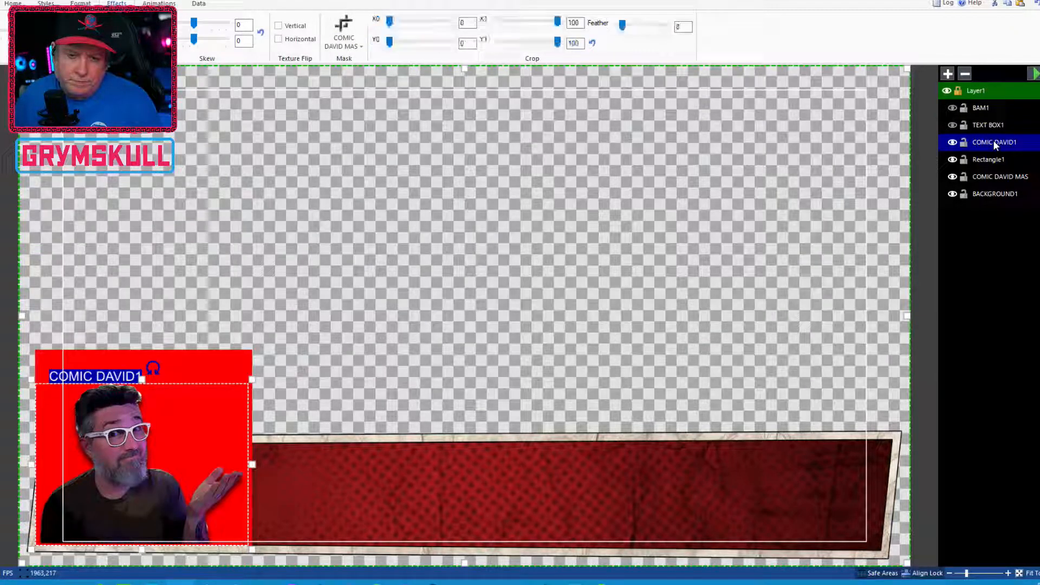
{"action": "left_click", "coordinate": [360, 46]}
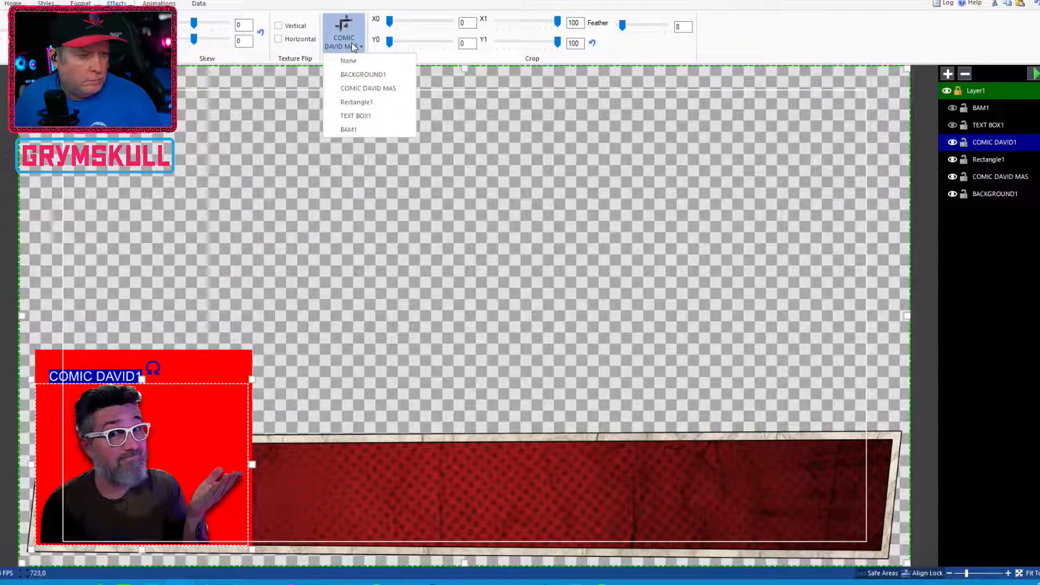
{"action": "left_click", "coordinate": [358, 101]}
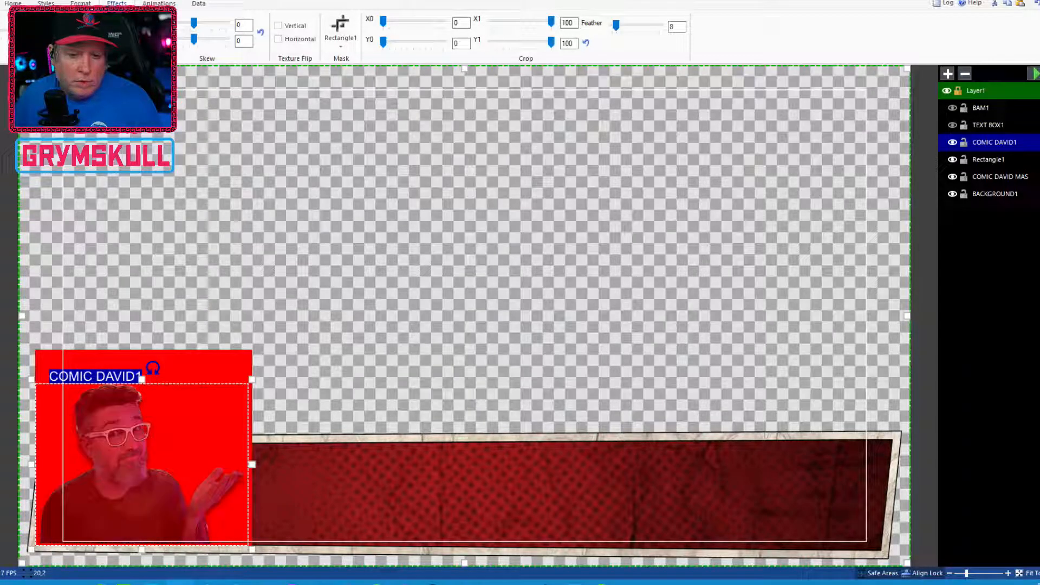
Delete the old COMIC DAVID MAS image layer
{"action": "left_click", "coordinate": [1006, 160]}
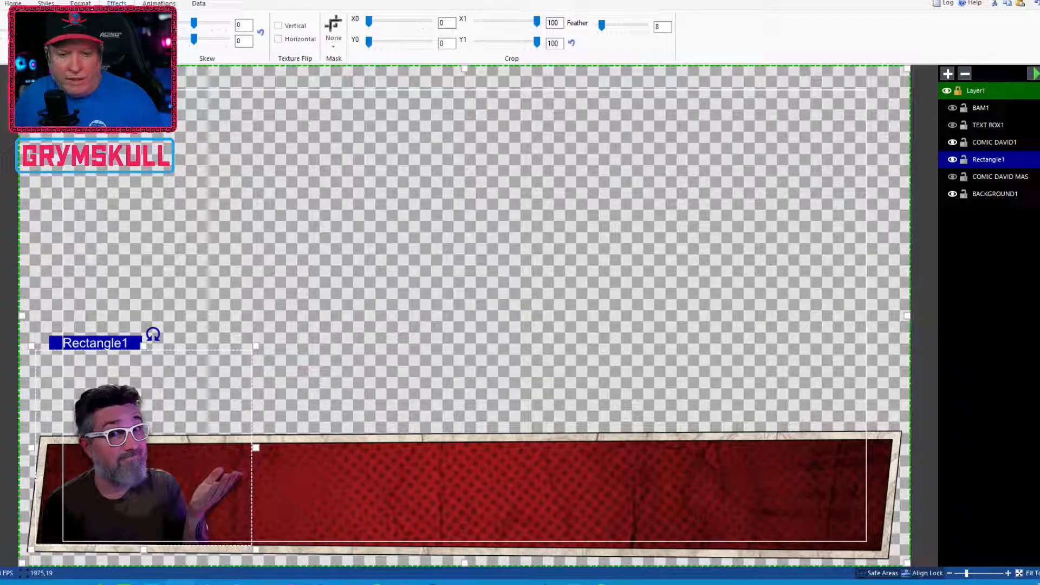
{"action": "left_click", "coordinate": [1005, 178]}
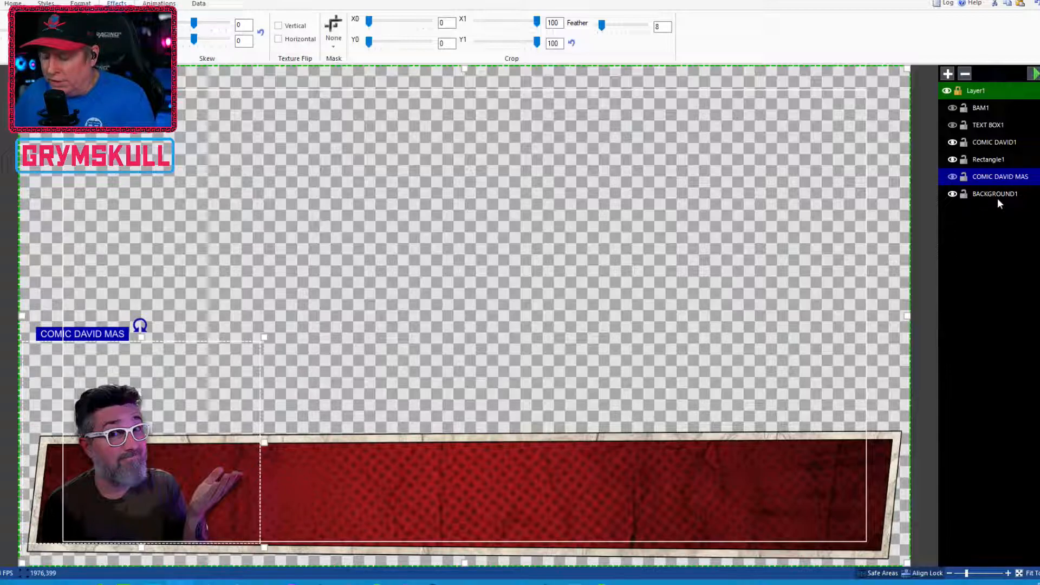
{"action": "key", "text": "Delete"}
Rename the Rectangle1 layer as COMIC DAVID MAS
{"action": "left_click", "coordinate": [987, 160]}
{"action": "left_click", "coordinate": [987, 160]}
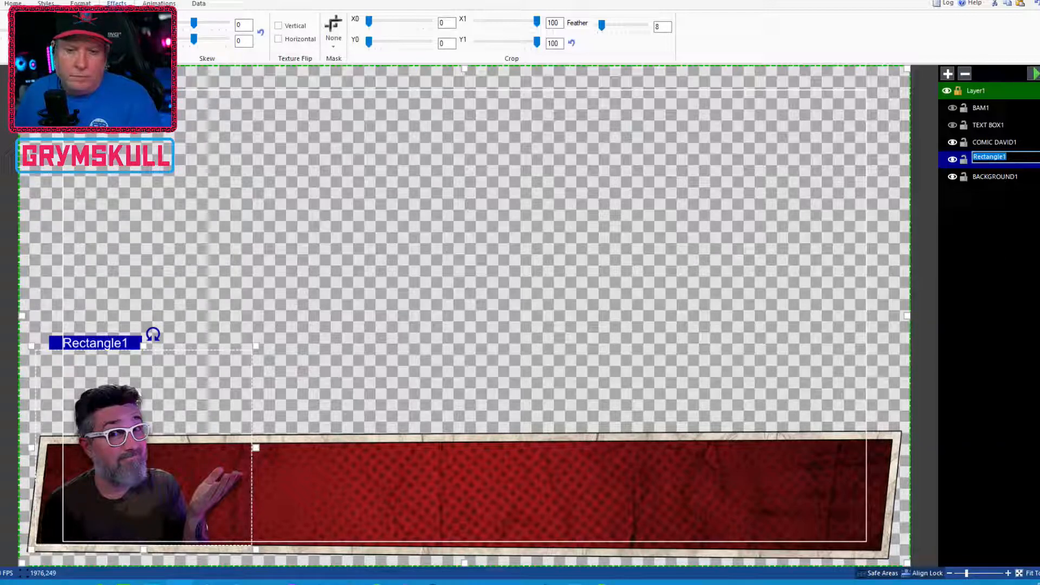
{"action": "type", "text": "cOMIC DAVID"}
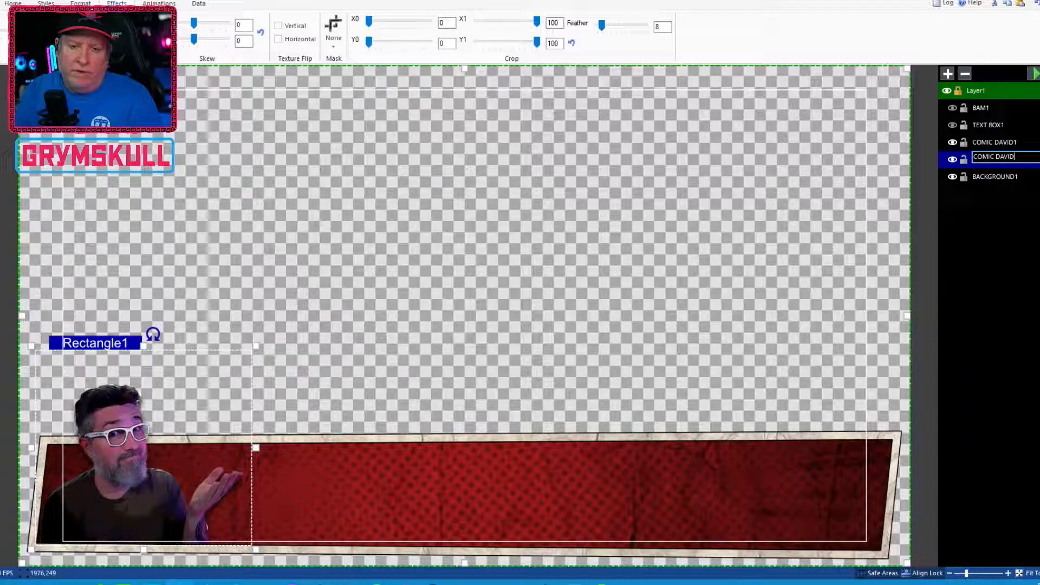
{"action": "type", "text": " MAS"}
{"action": "key", "text": "Return"}
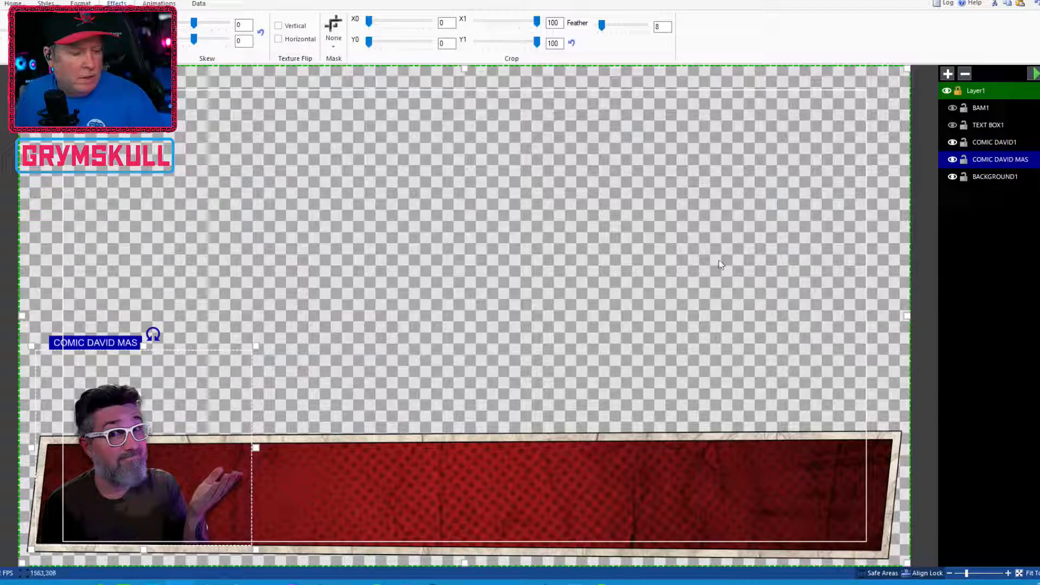
Show the BAM1 layer, select the BAM graphic and give it a Rotate transition animation
{"action": "left_click", "coordinate": [1035, 79]}
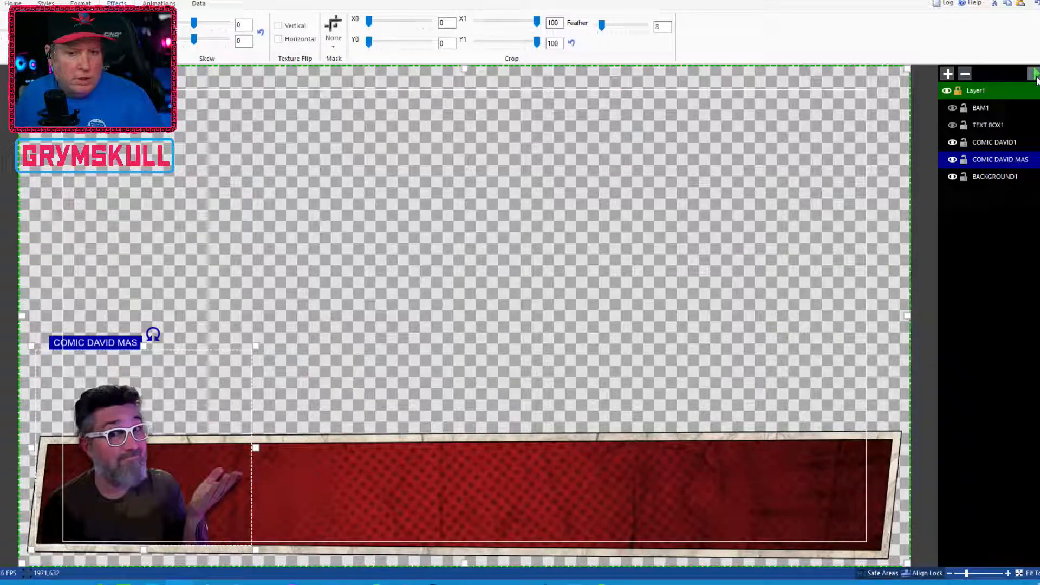
{"action": "left_click", "coordinate": [953, 108]}
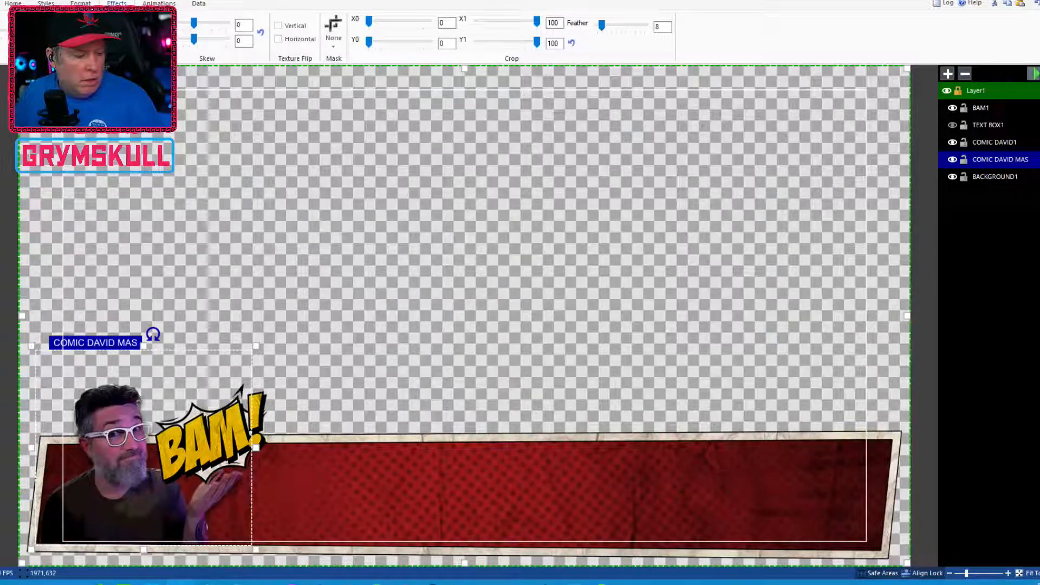
{"action": "left_click", "coordinate": [227, 445]}
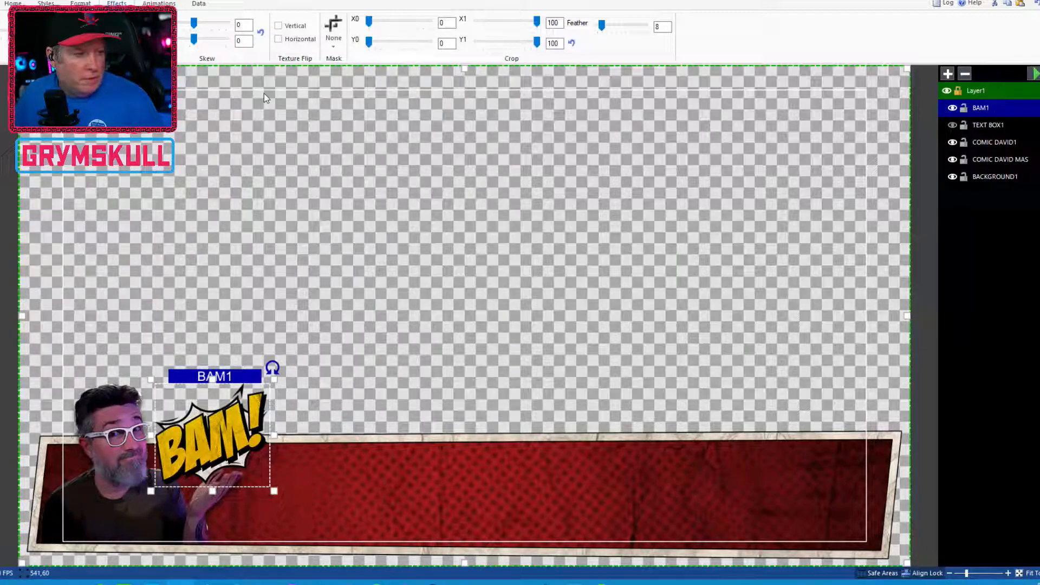
{"action": "left_click", "coordinate": [171, 3]}
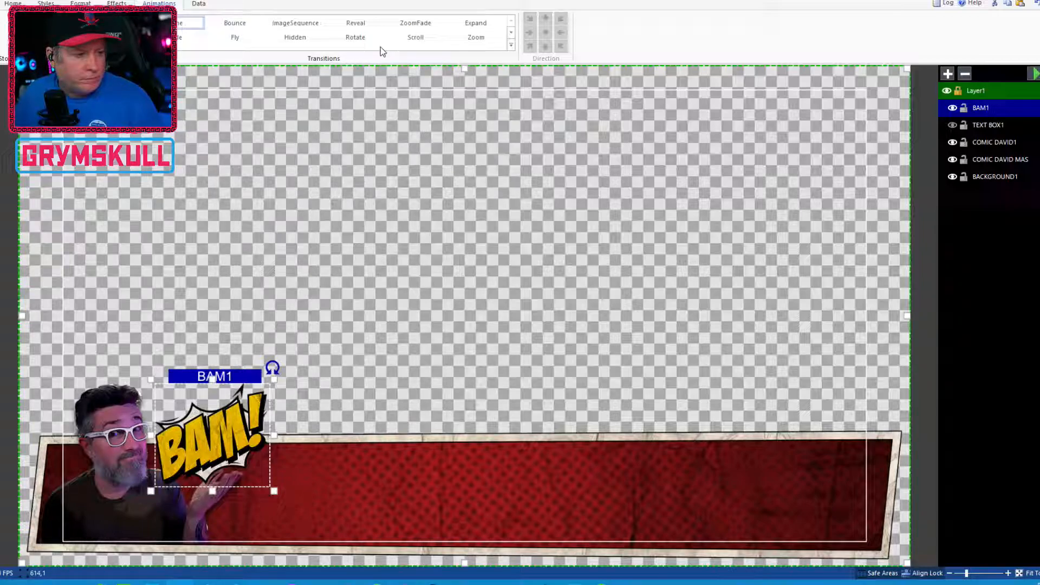
{"action": "left_click", "coordinate": [479, 39]}
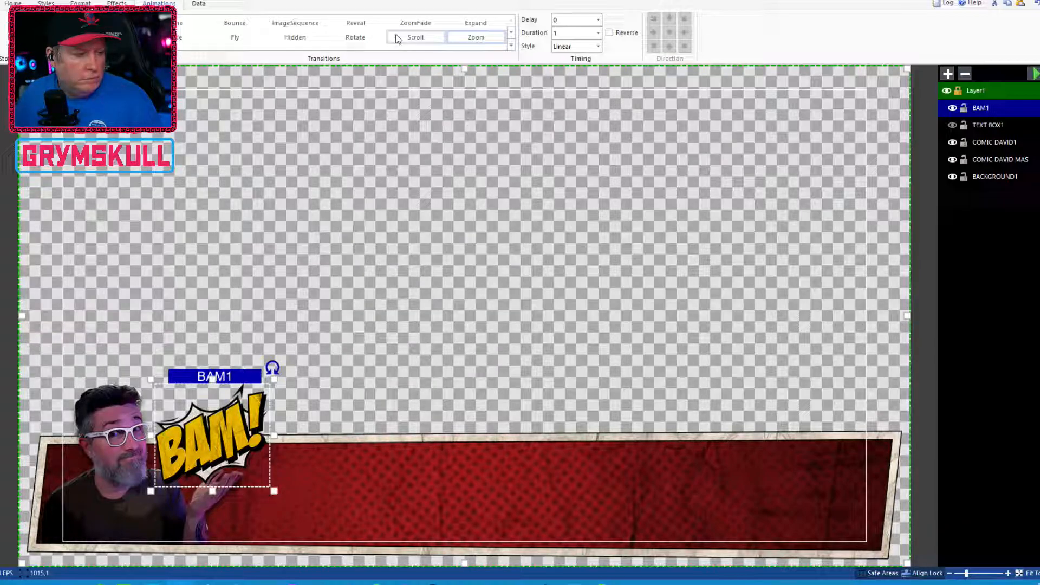
{"action": "left_click", "coordinate": [352, 37]}
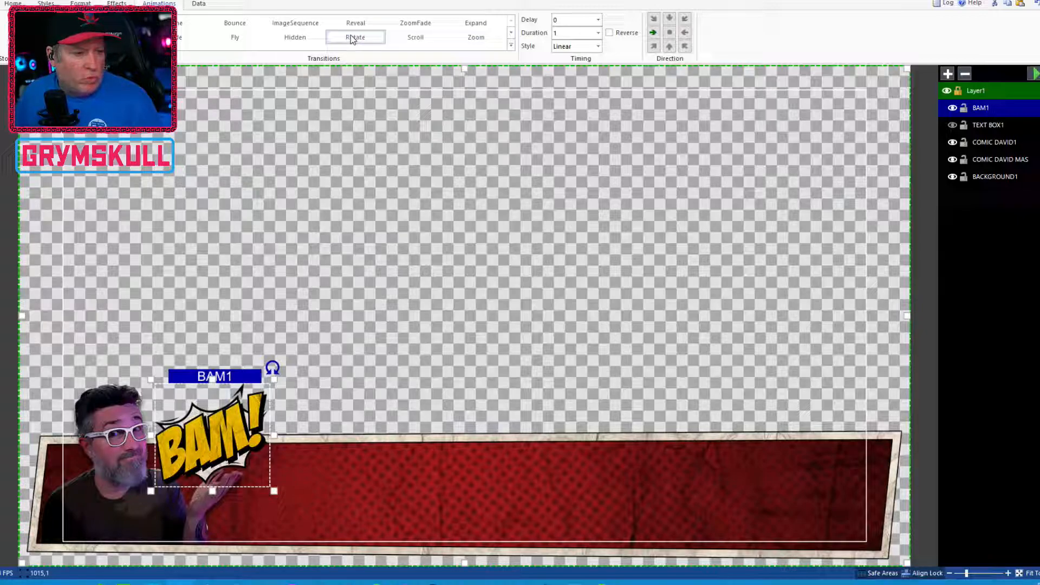
Set BAM1's Rotate transition delay to .4 and duration to .3
{"action": "left_click", "coordinate": [563, 19]}
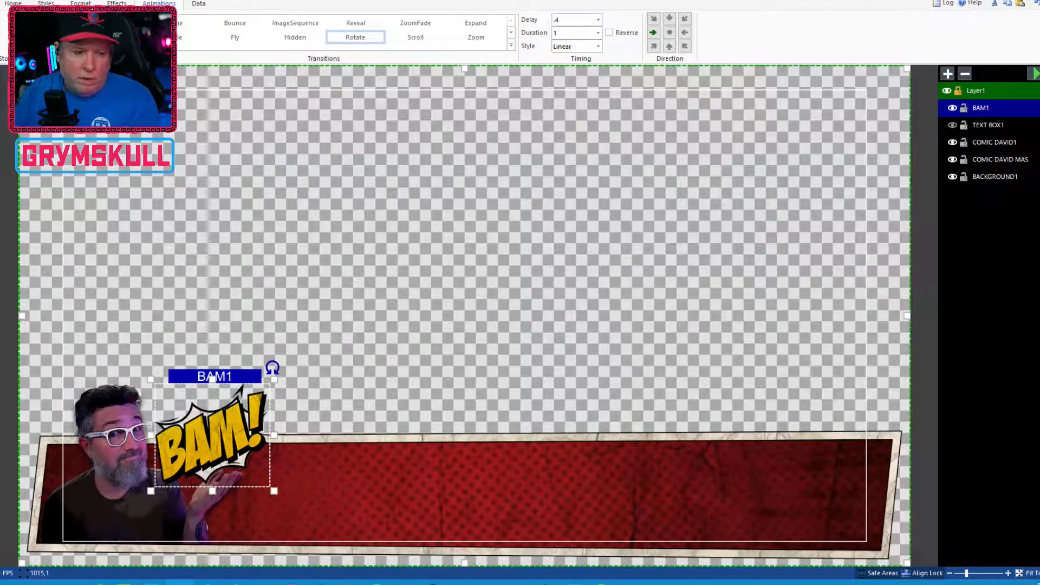
{"action": "double_click", "coordinate": [593, 24]}
{"action": "key", "text": "Tab"}
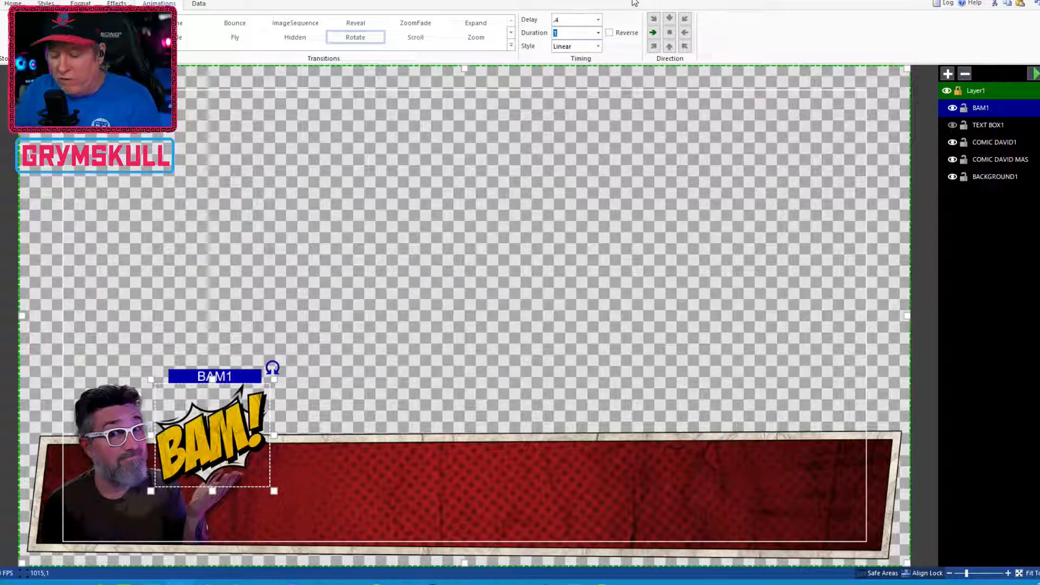
{"action": "type", "text": ".3"}
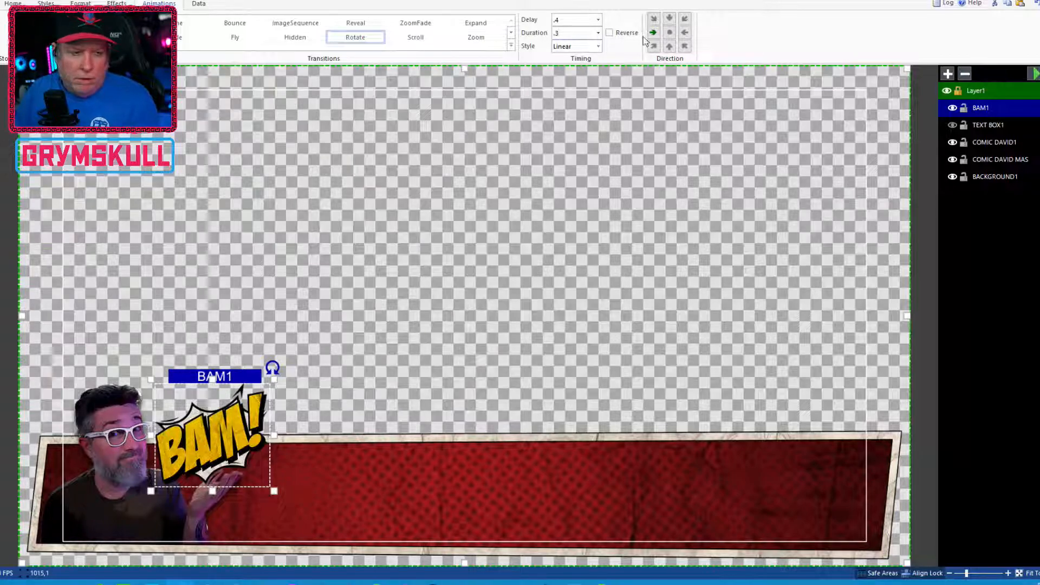
Set the Rotate easing style to CubicEasingIn and pick the centre direction
{"action": "left_click", "coordinate": [574, 48]}
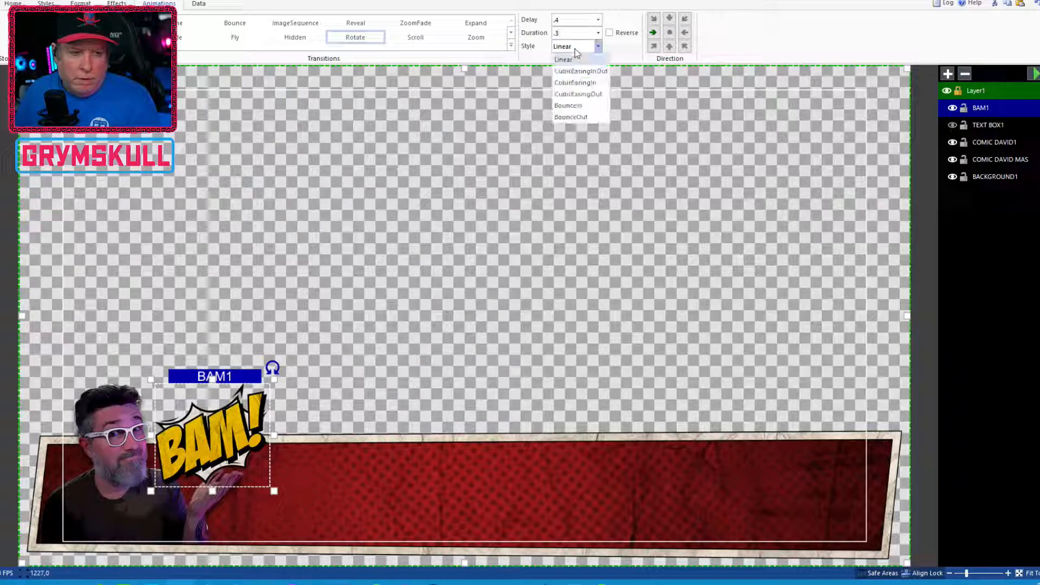
{"action": "left_click", "coordinate": [600, 83]}
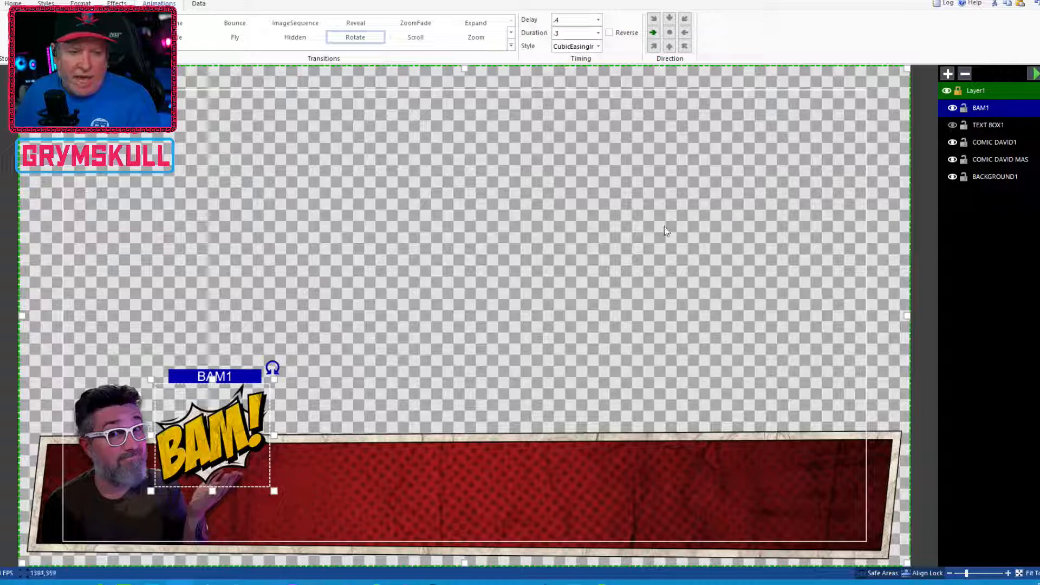
{"action": "left_click", "coordinate": [669, 34]}
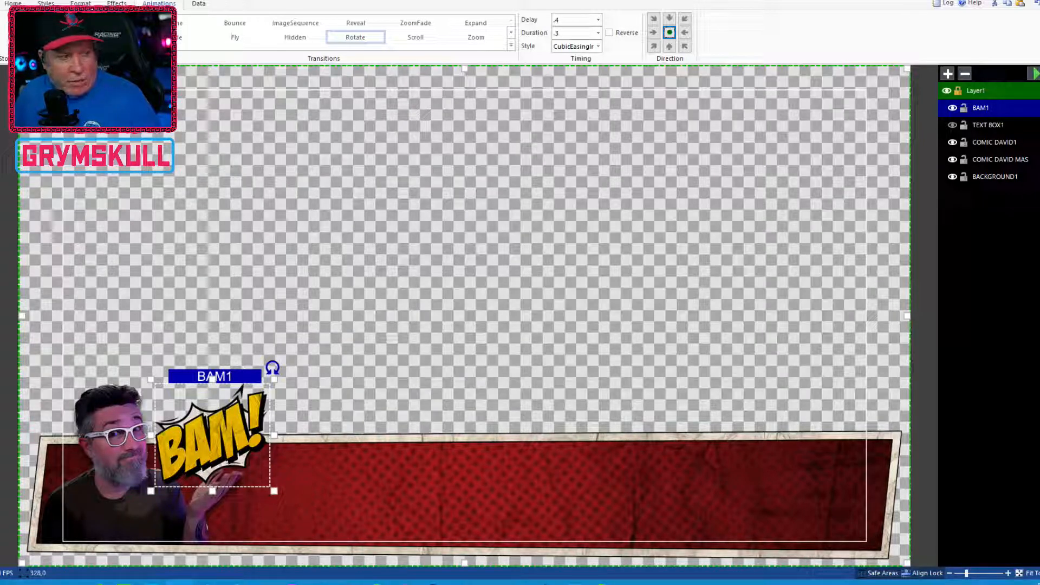
Change BAM1's transition to Zoom with a .4 delay, .3 duration and CubicEasingIn style
{"action": "left_click", "coordinate": [190, 23]}
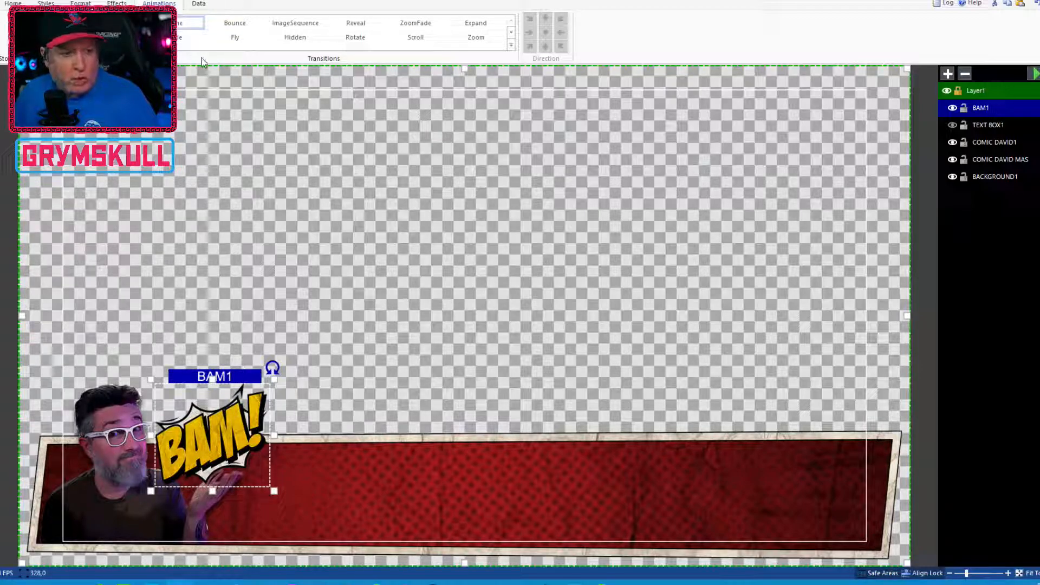
{"action": "left_click", "coordinate": [476, 39]}
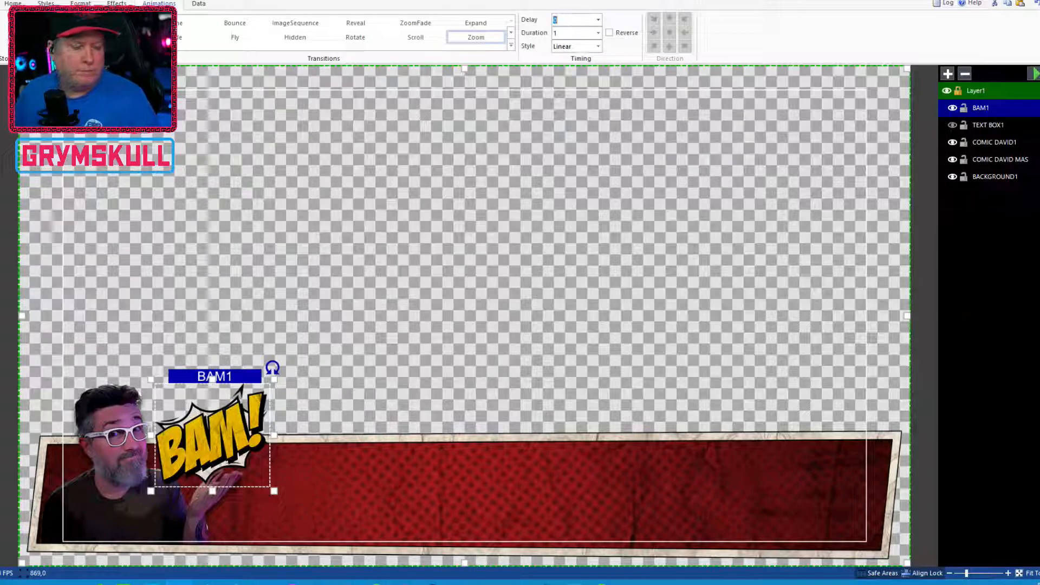
{"action": "key", "text": "BackSpace"}
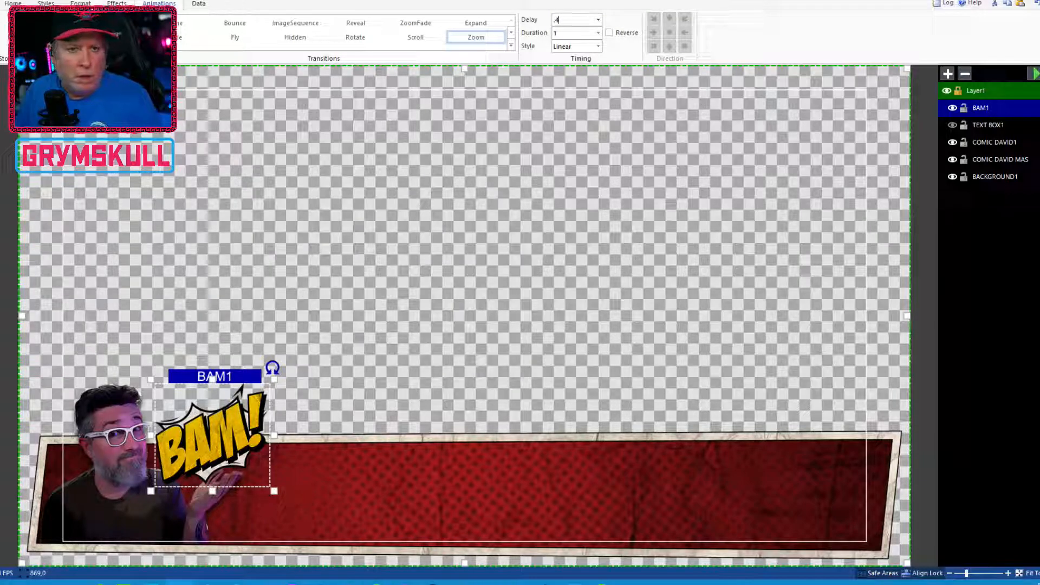
{"action": "double_click", "coordinate": [582, 35]}
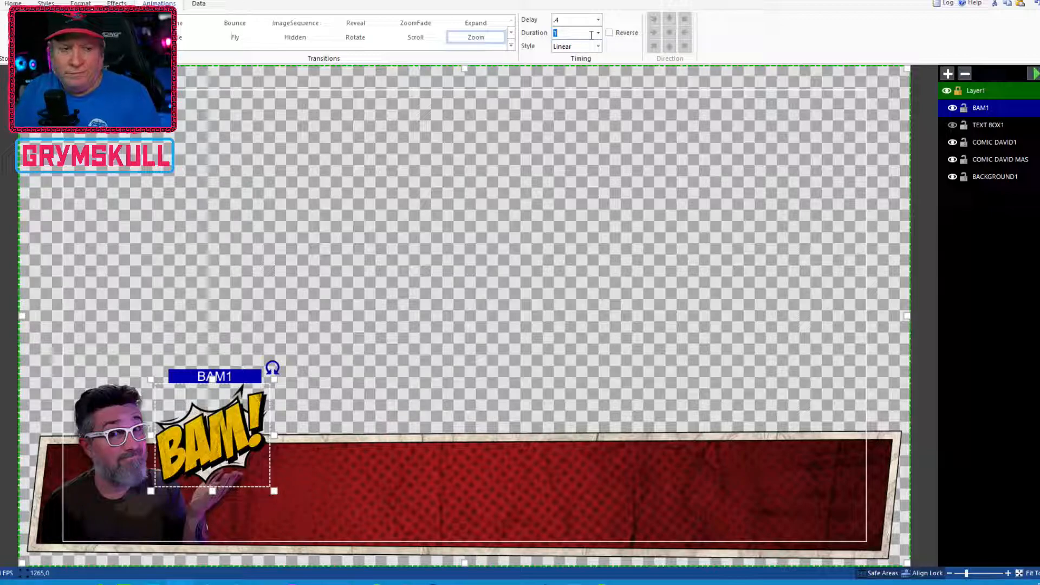
{"action": "type", "text": ".3"}
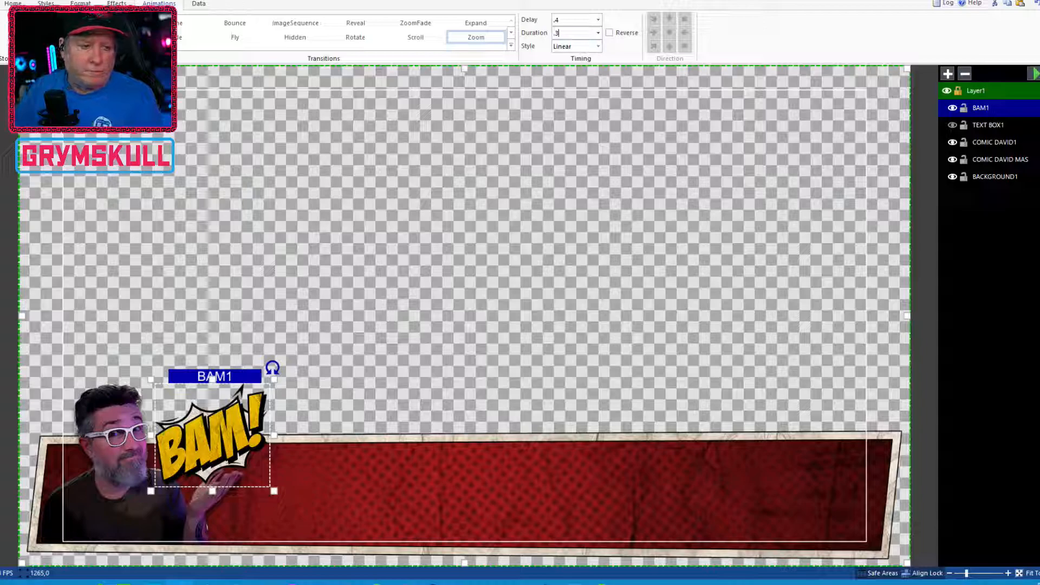
{"action": "left_click", "coordinate": [576, 48]}
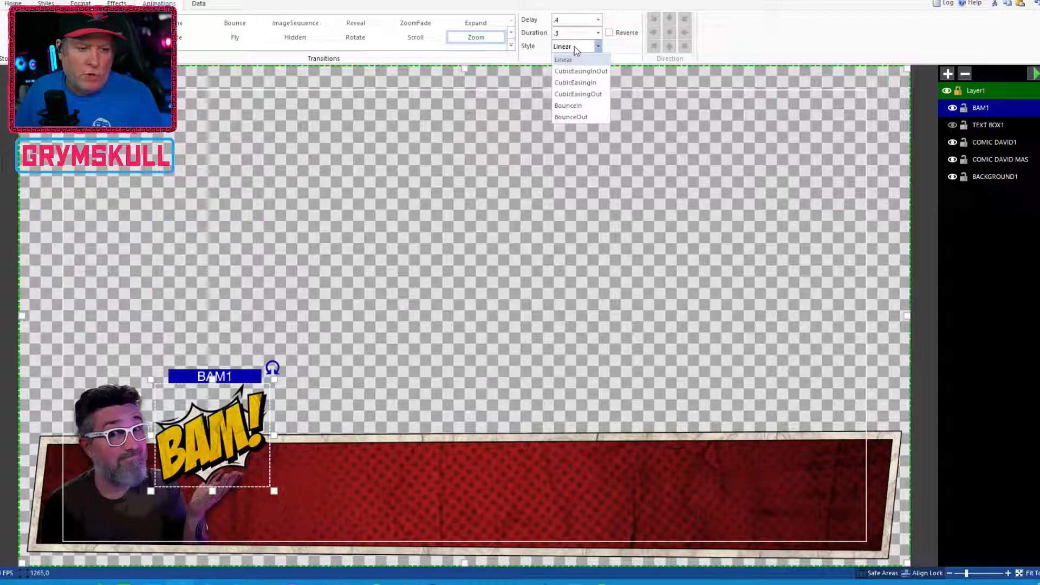
{"action": "left_click", "coordinate": [590, 83]}
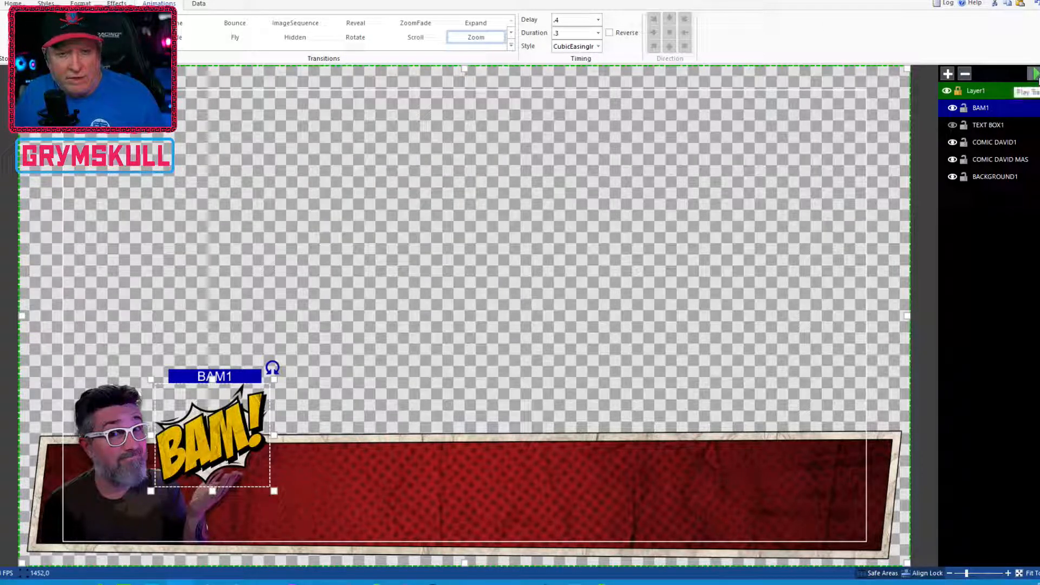
Play the layer transitions to preview the BAM animation
{"action": "left_click", "coordinate": [1035, 74]}
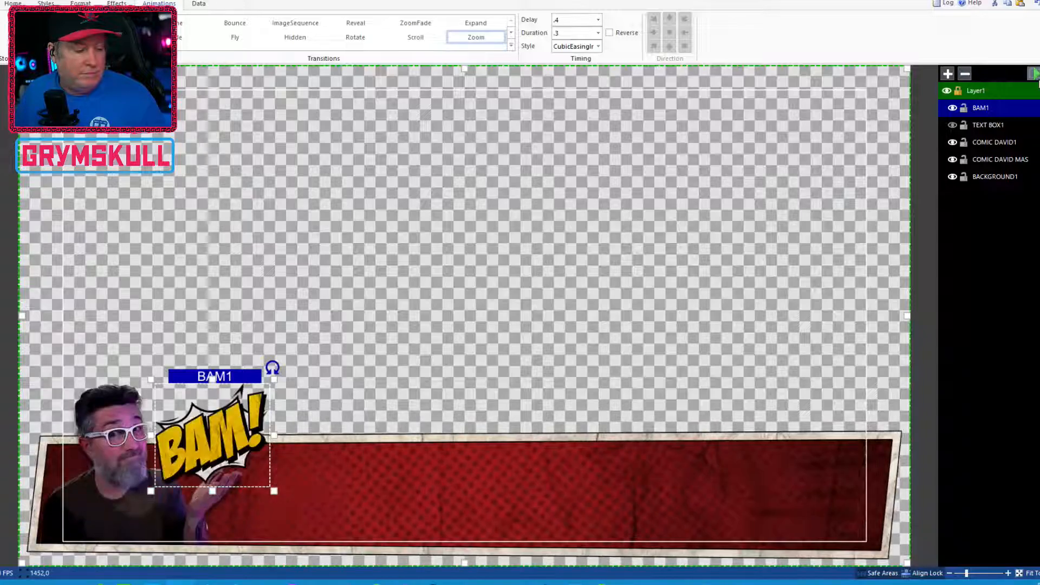
{"action": "left_click", "coordinate": [1038, 79]}
{"action": "left_click", "coordinate": [1037, 79]}
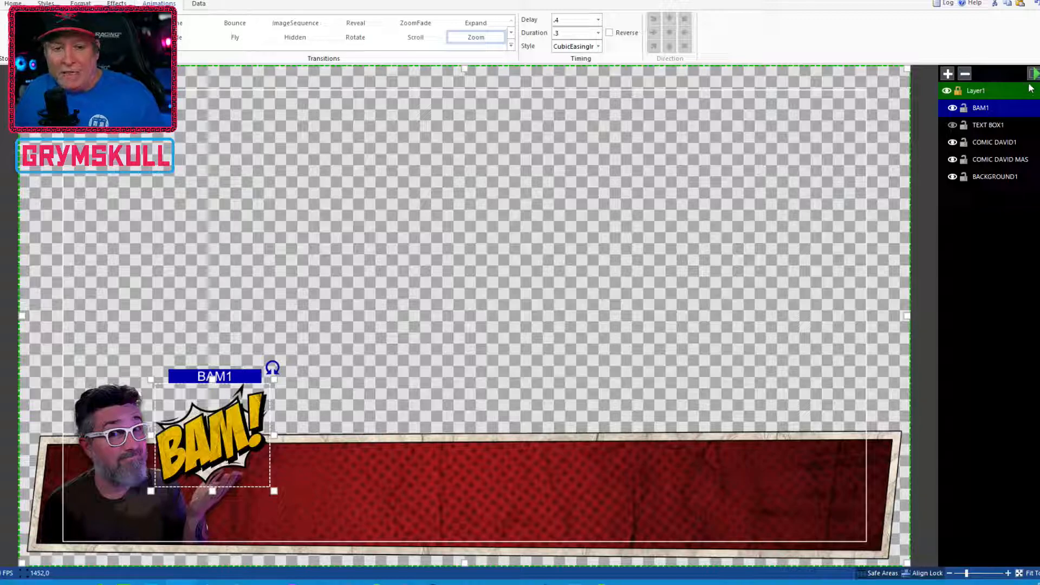
{"action": "left_click", "coordinate": [1033, 73]}
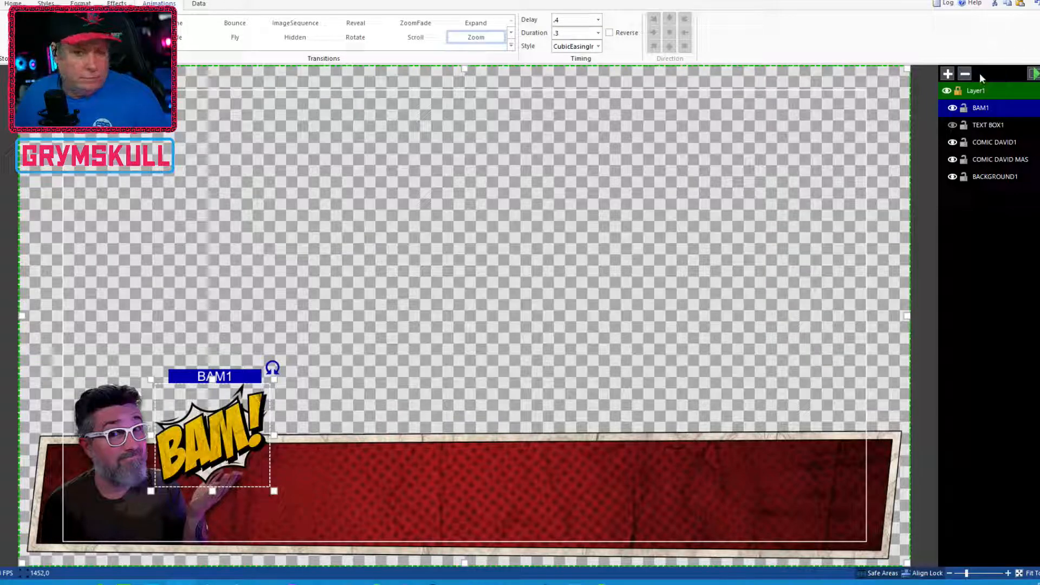
{"action": "left_click", "coordinate": [1034, 73]}
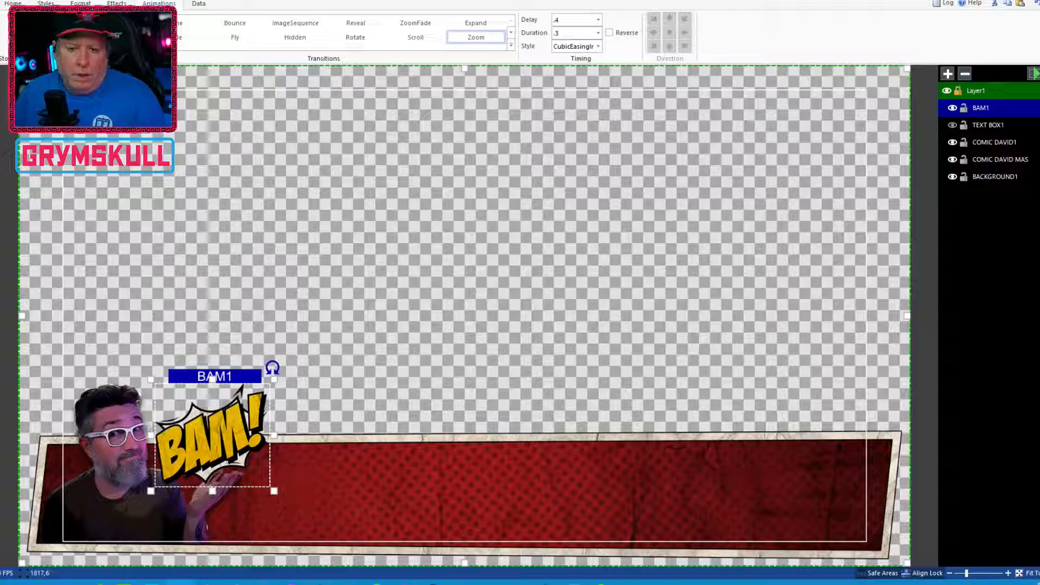
Show the TEXT BOX1 layer and nudge the yellow text bar slightly left toward the BAM graphic
{"action": "left_click", "coordinate": [951, 125]}
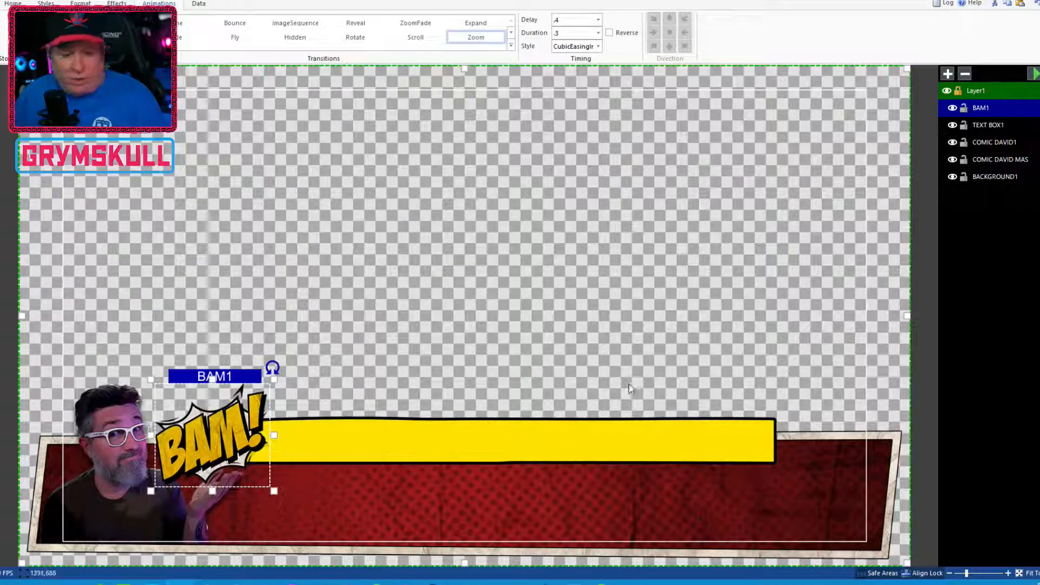
{"action": "left_click", "coordinate": [669, 442]}
{"action": "mouse_move", "coordinate": [614, 442]}
{"action": "left_mouse_down"}
{"action": "mouse_move", "coordinate": [624, 439]}
{"action": "mouse_move", "coordinate": [615, 436]}
{"action": "left_mouse_up"}
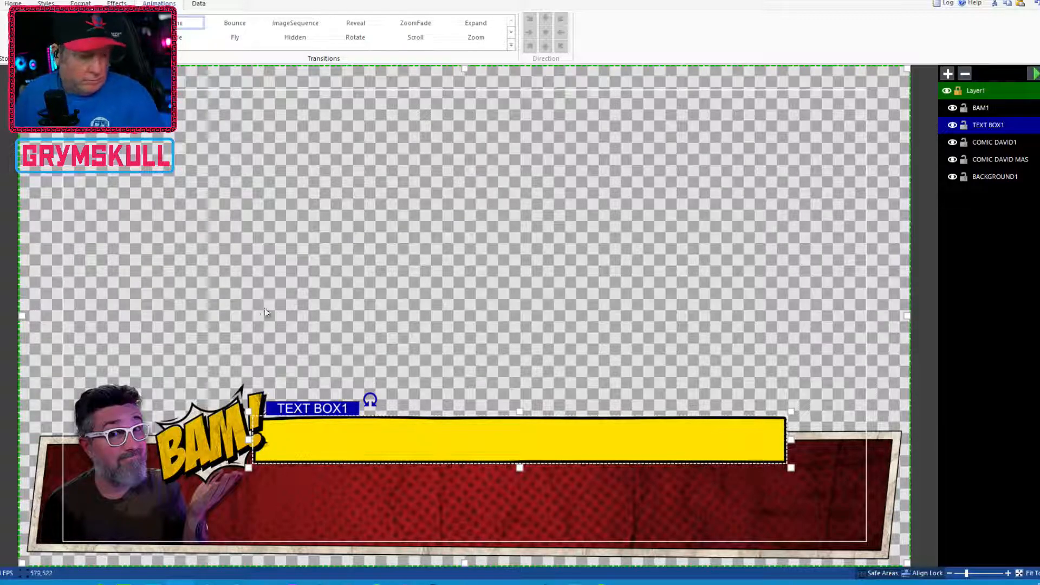
{"action": "left_click_drag", "start_coordinate": [319, 423], "coordinate": [307, 424]}
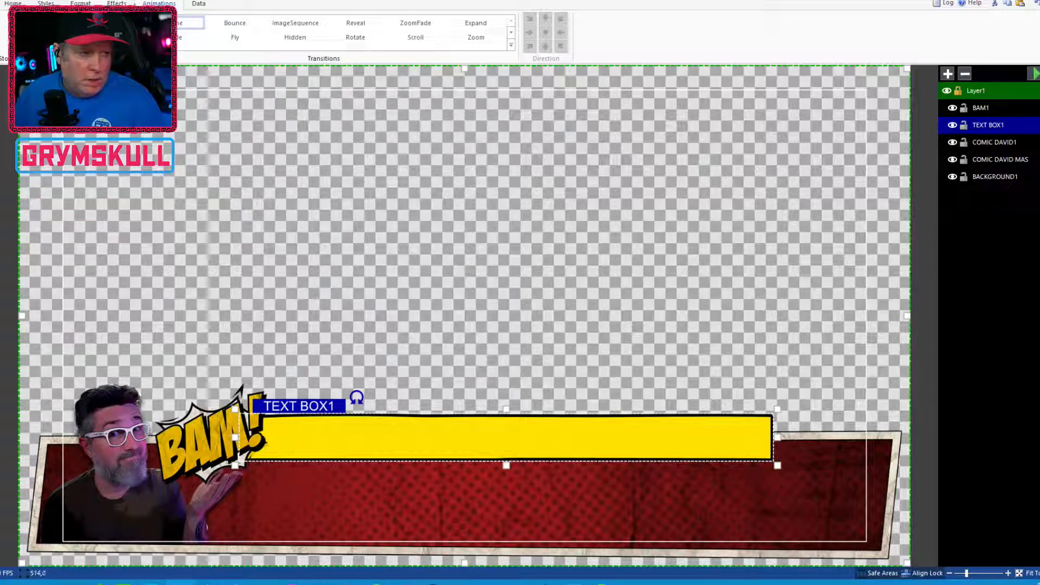
{"action": "left_click", "coordinate": [197, 444]}
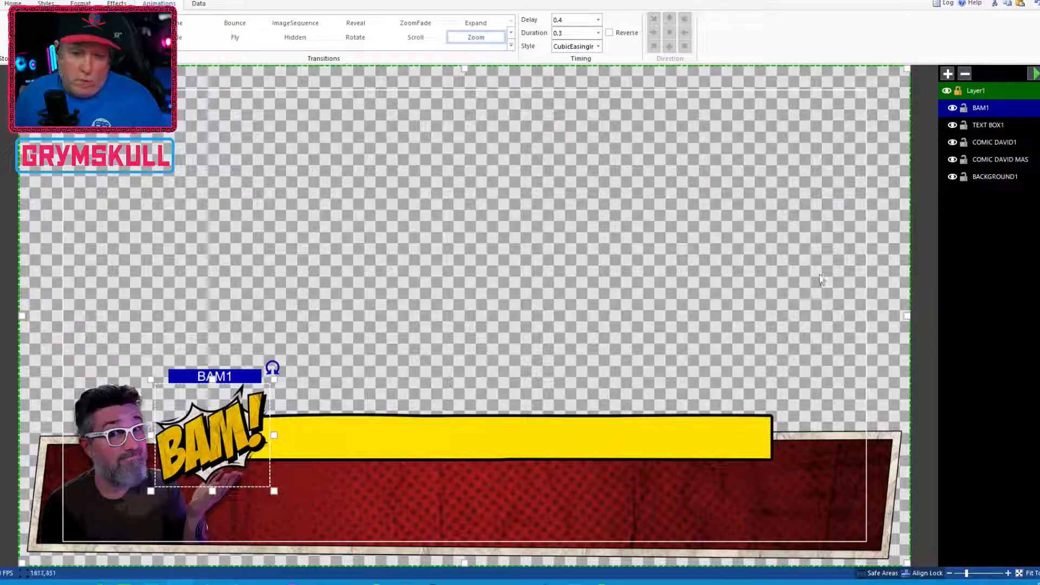
Give TEXT BOX1 a Fly transition with a .5 delay, .3 duration and CubicEasingInOut style
{"action": "left_click", "coordinate": [989, 125]}
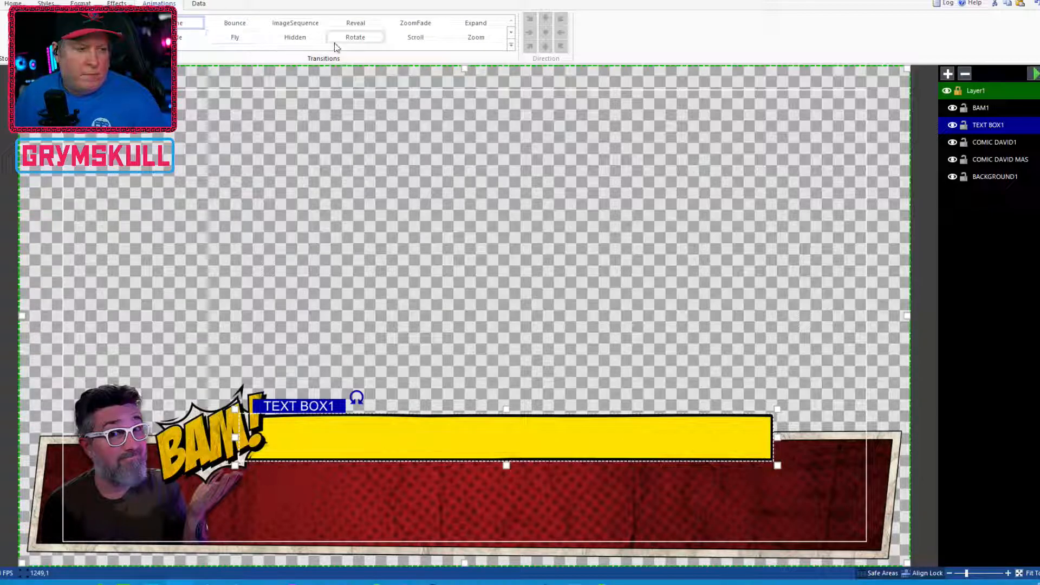
{"action": "left_click", "coordinate": [243, 38]}
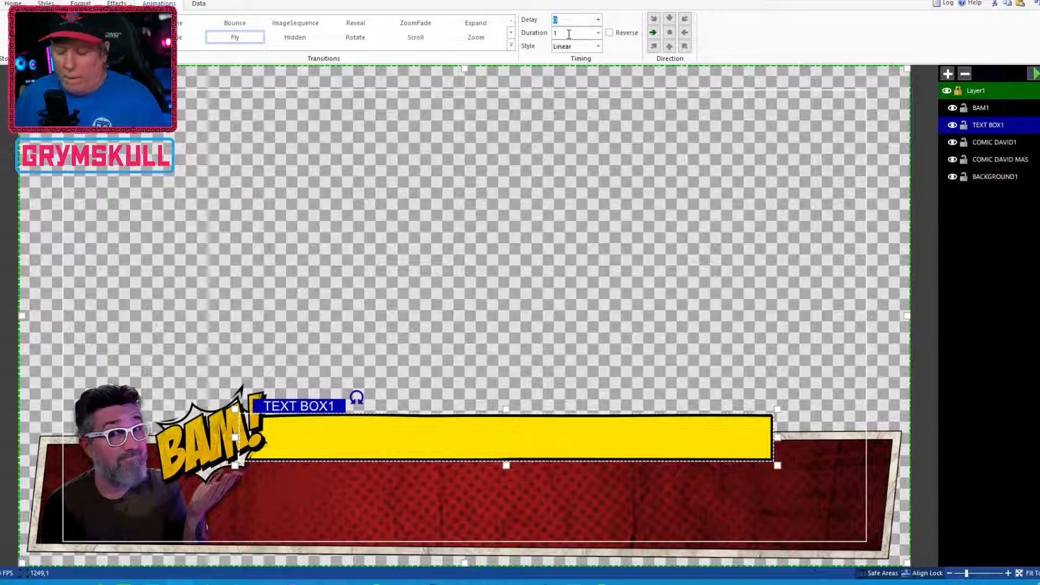
{"action": "type", "text": "5"}
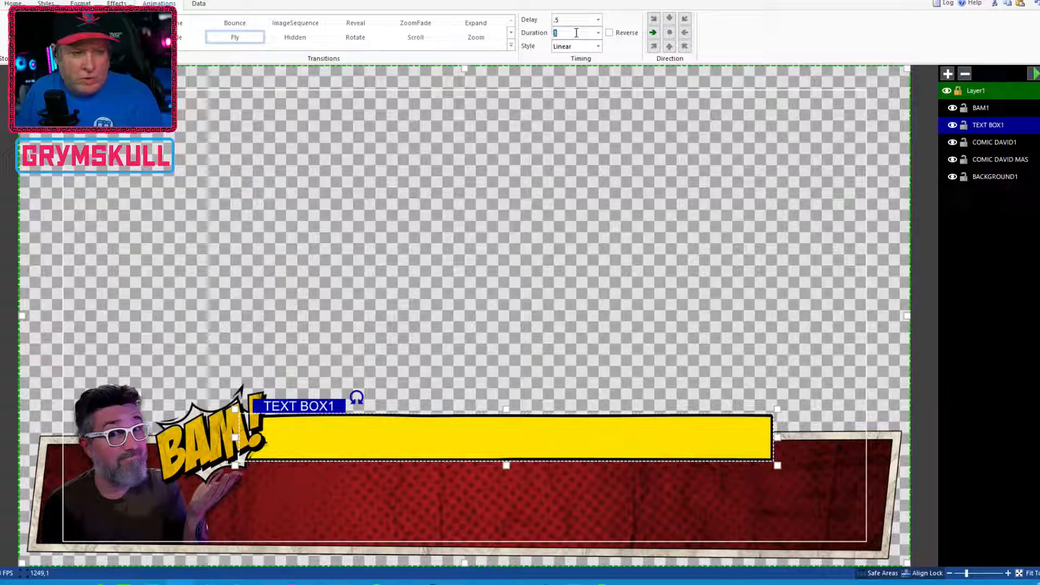
{"action": "type", "text": ".3"}
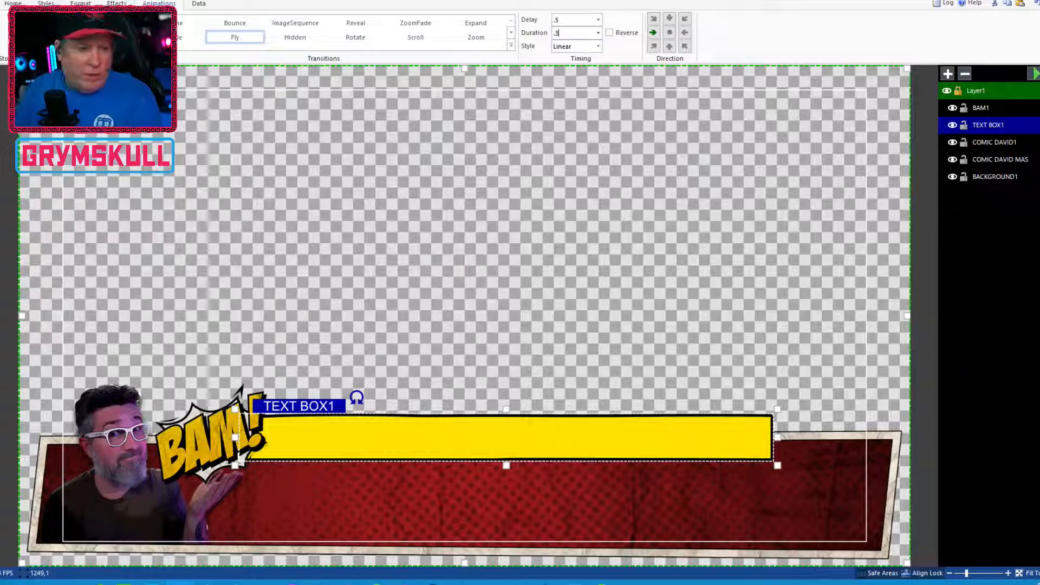
{"action": "left_click", "coordinate": [589, 52]}
{"action": "left_click", "coordinate": [591, 72]}
Play the layer transitions to preview the text bar and BAM animations
{"action": "left_click", "coordinate": [1033, 73]}
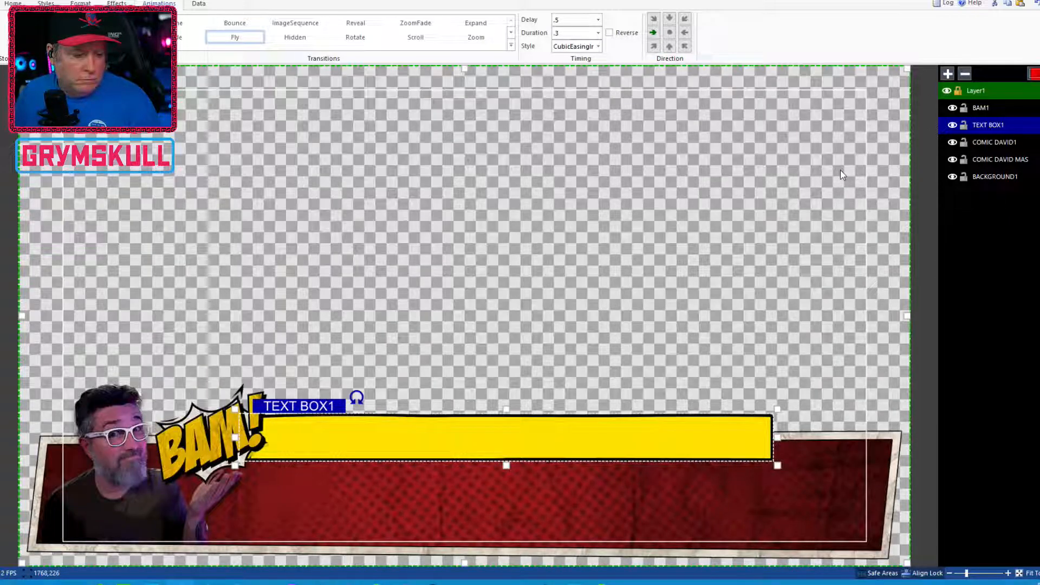
{"action": "left_click", "coordinate": [1033, 73]}
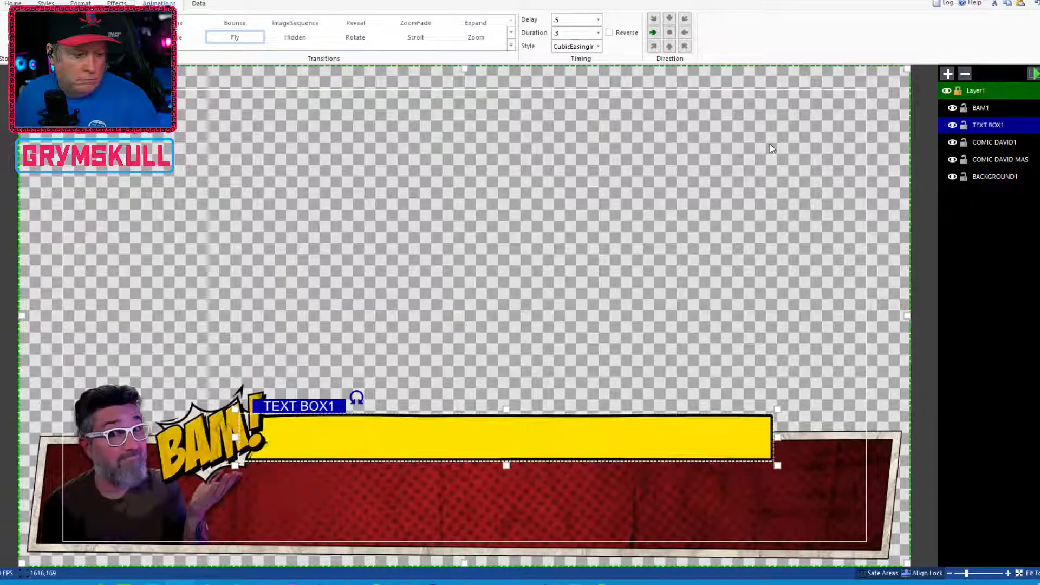
{"action": "left_click", "coordinate": [1034, 74]}
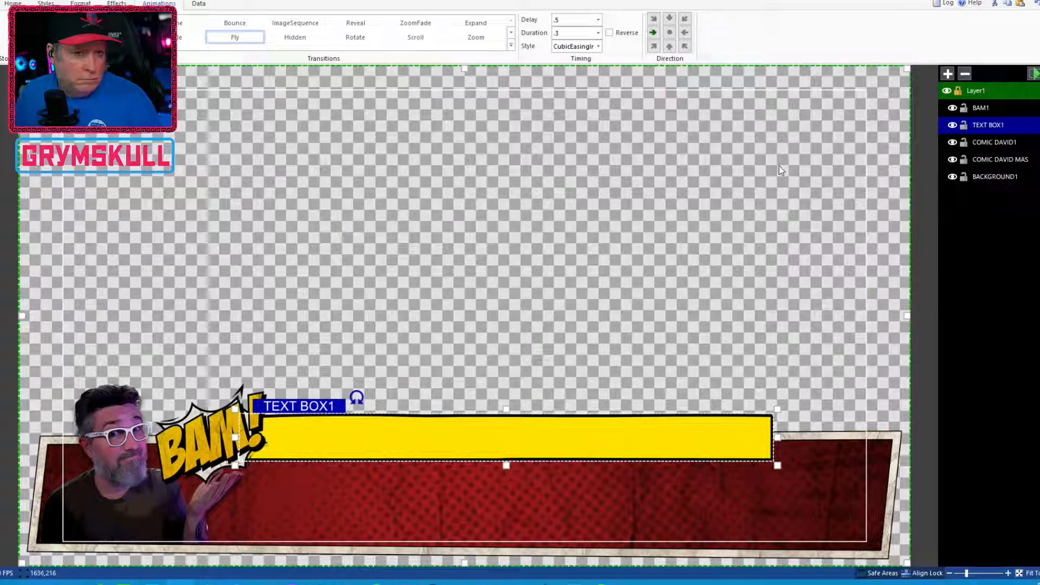
{"action": "left_click", "coordinate": [1033, 75]}
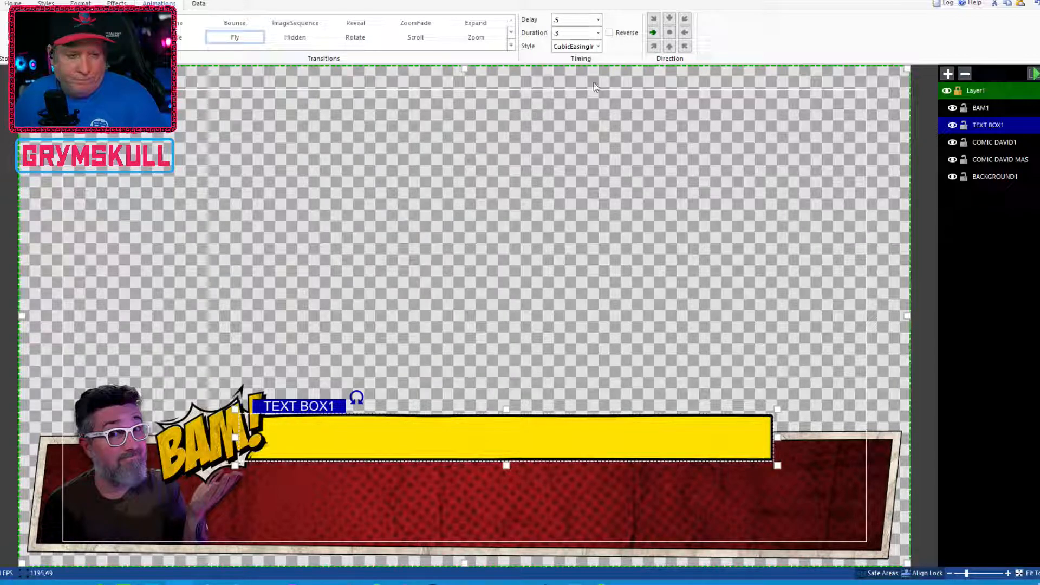
{"action": "left_click", "coordinate": [1034, 77]}
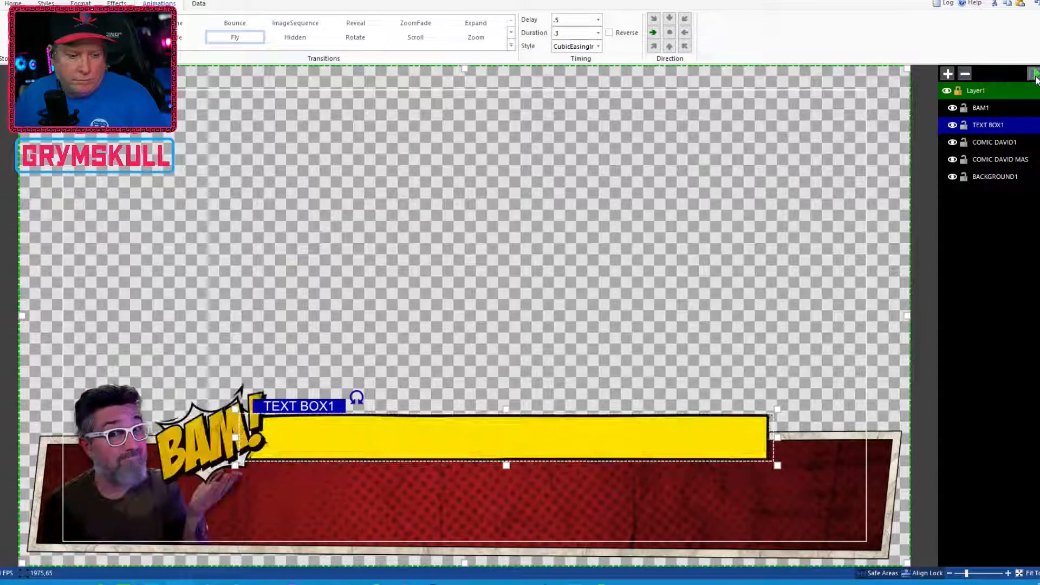
{"action": "left_click", "coordinate": [1035, 77]}
{"action": "left_click", "coordinate": [1034, 77]}
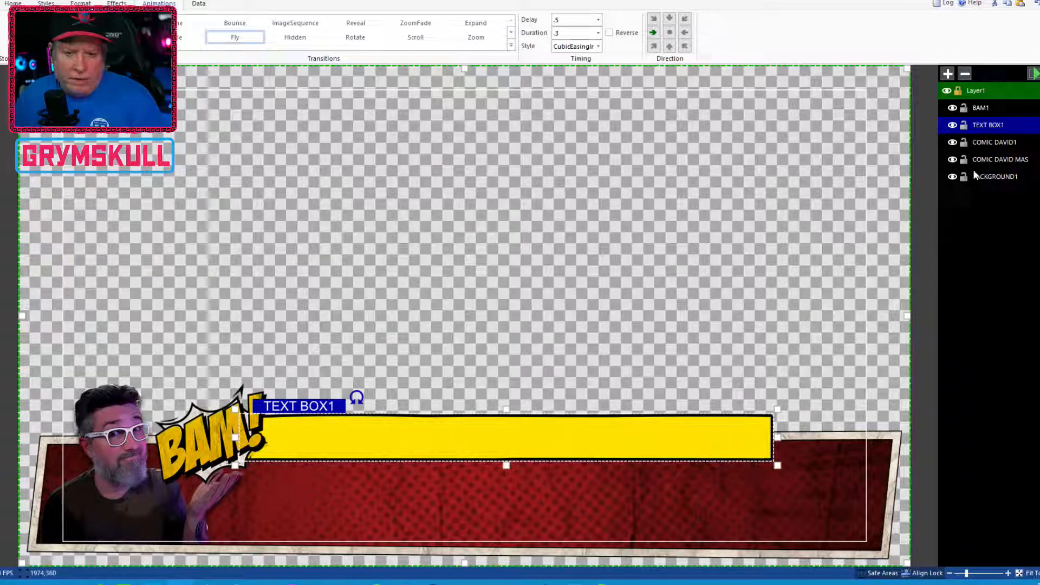
Copy the COMIC DAVID MAS layer and paste a duplicate of it
{"action": "left_click", "coordinate": [994, 160]}
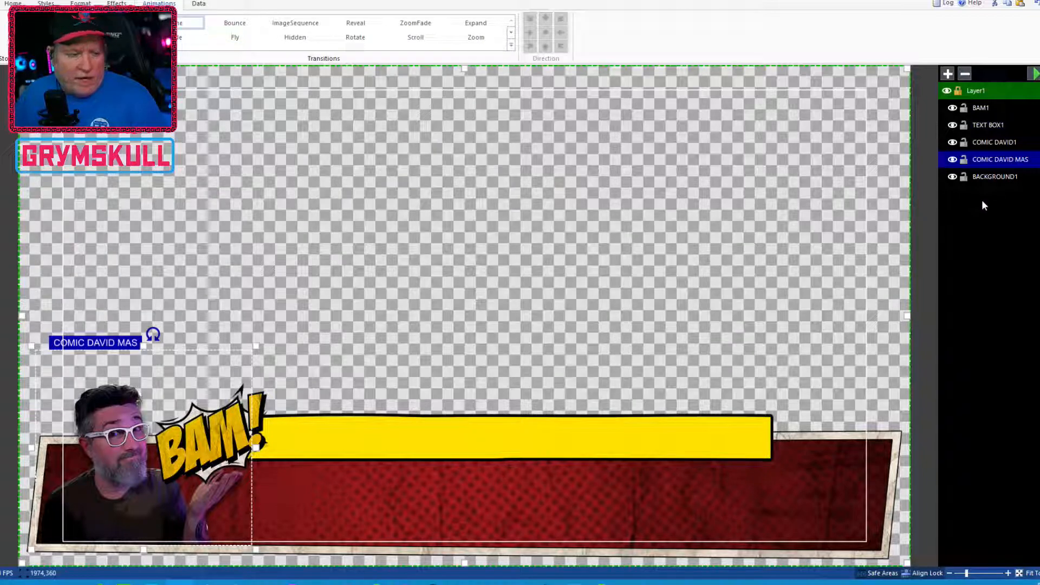
{"action": "right_click", "coordinate": [997, 157]}
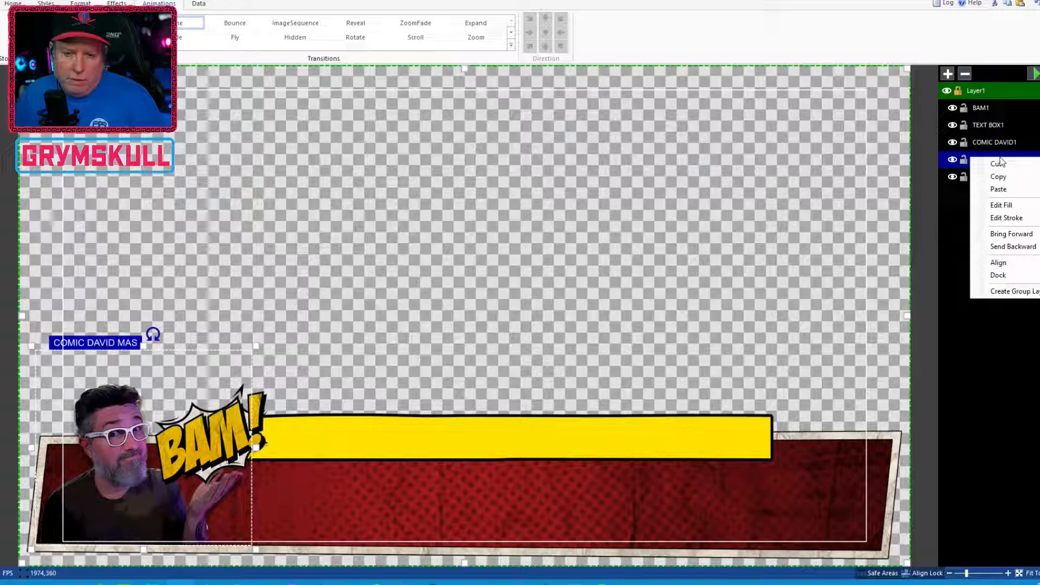
{"action": "left_click", "coordinate": [1017, 178]}
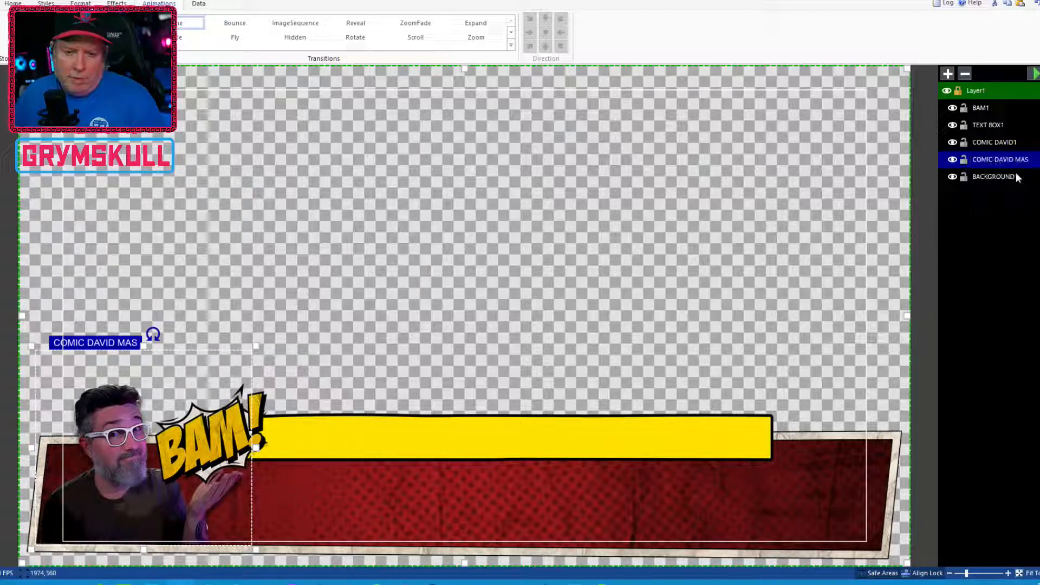
{"action": "right_click", "coordinate": [1013, 142]}
{"action": "left_click", "coordinate": [1025, 174]}
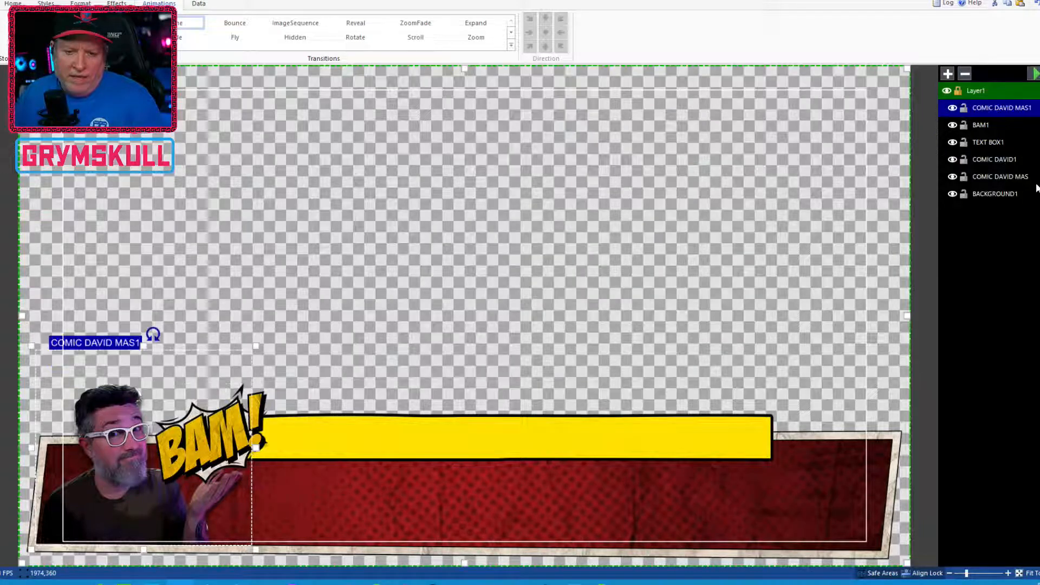
Rename the duplicated layer TEXT BOX MASK and move it below BAM1 in the layer order
{"action": "left_click", "coordinate": [999, 108]}
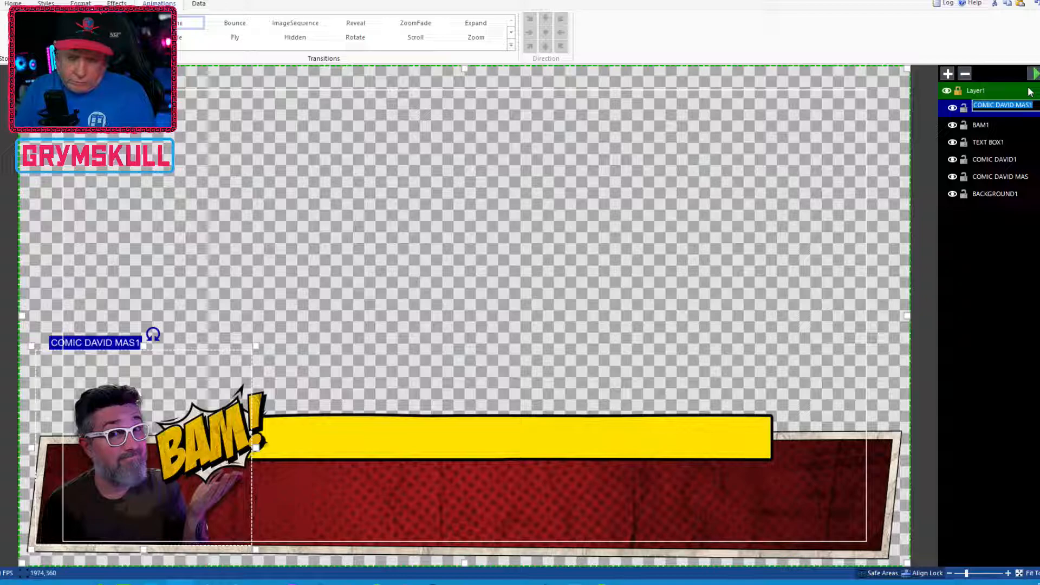
{"action": "type", "text": "TE"}
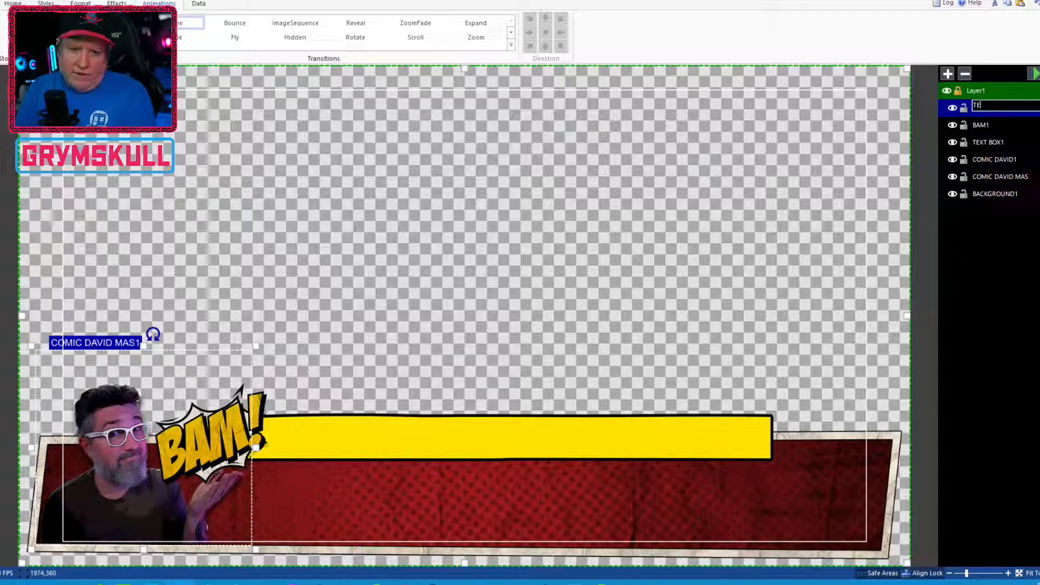
{"action": "type", "text": "XT BOX MASK"}
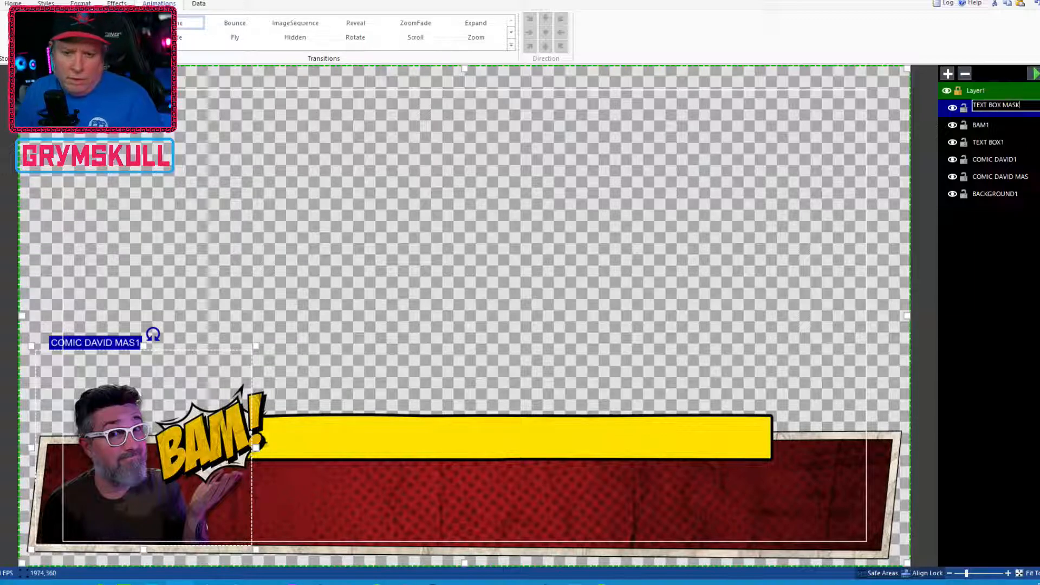
{"action": "left_click", "coordinate": [1023, 126]}
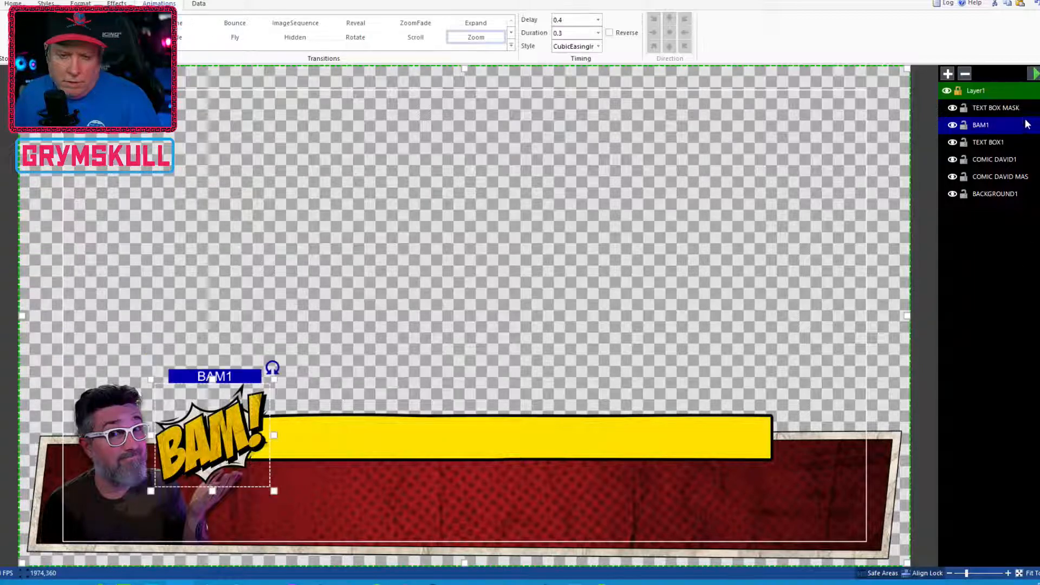
{"action": "left_click", "coordinate": [1009, 109]}
{"action": "left_click_drag", "start_coordinate": [1008, 107], "coordinate": [1002, 132]}
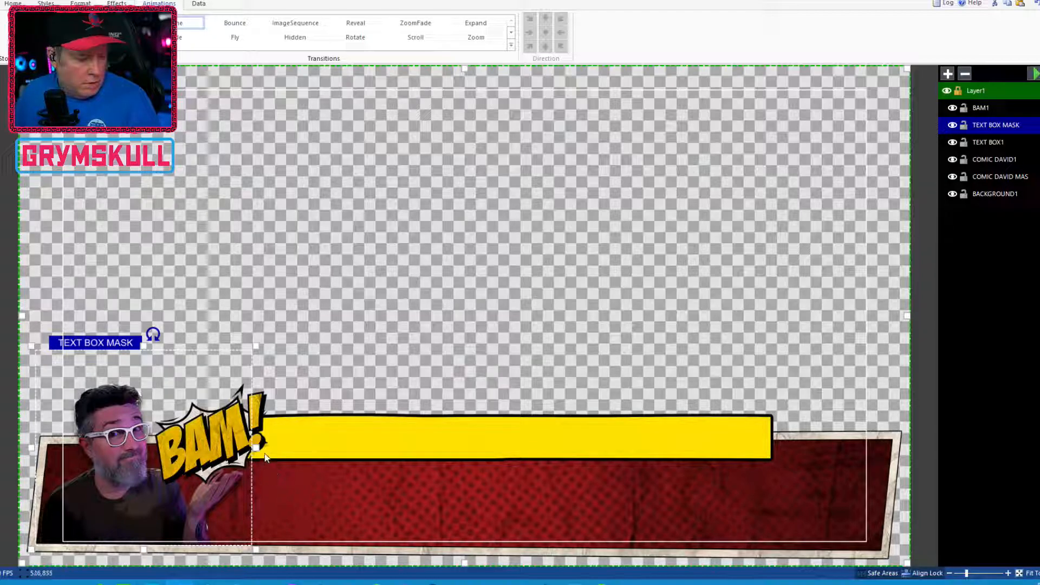
Resize the TEXT BOX MASK box to cover the yellow text bar, from behind the BAM graphic to just past the bar's right end
{"action": "left_click_drag", "start_coordinate": [255, 446], "coordinate": [788, 411]}
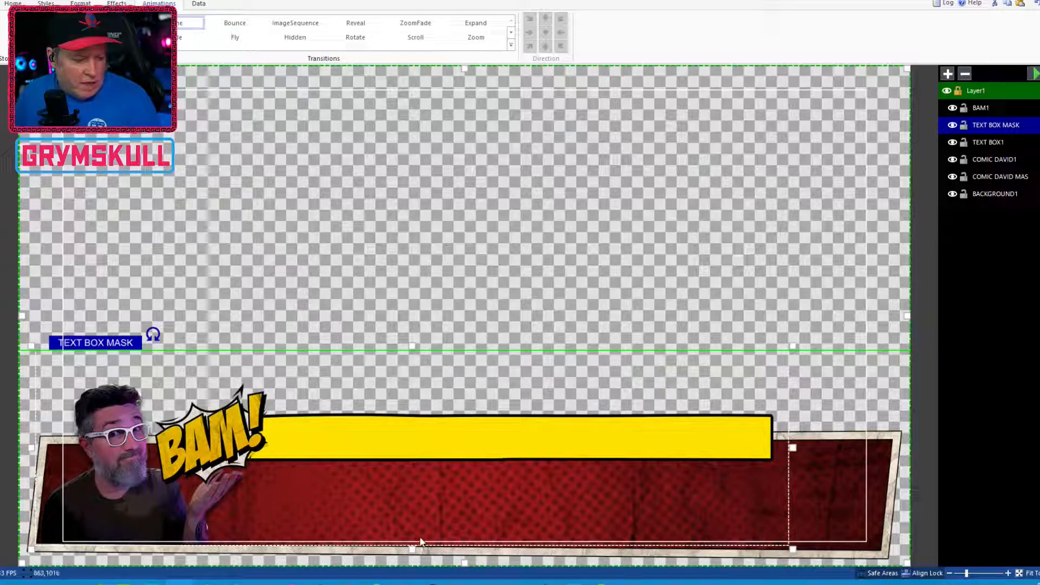
{"action": "left_click_drag", "start_coordinate": [410, 549], "coordinate": [412, 473]}
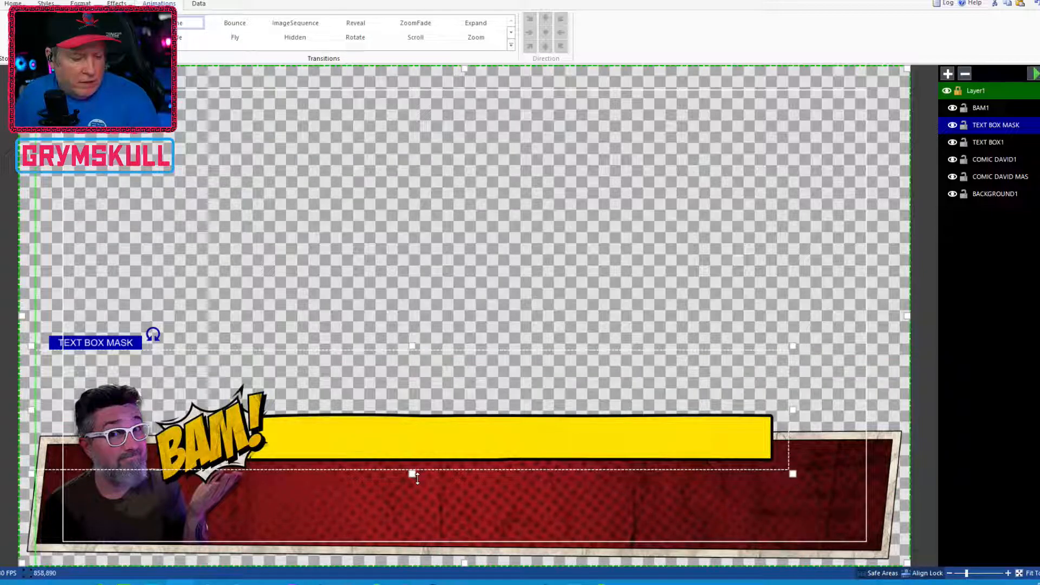
{"action": "left_click_drag", "start_coordinate": [411, 347], "coordinate": [412, 400]}
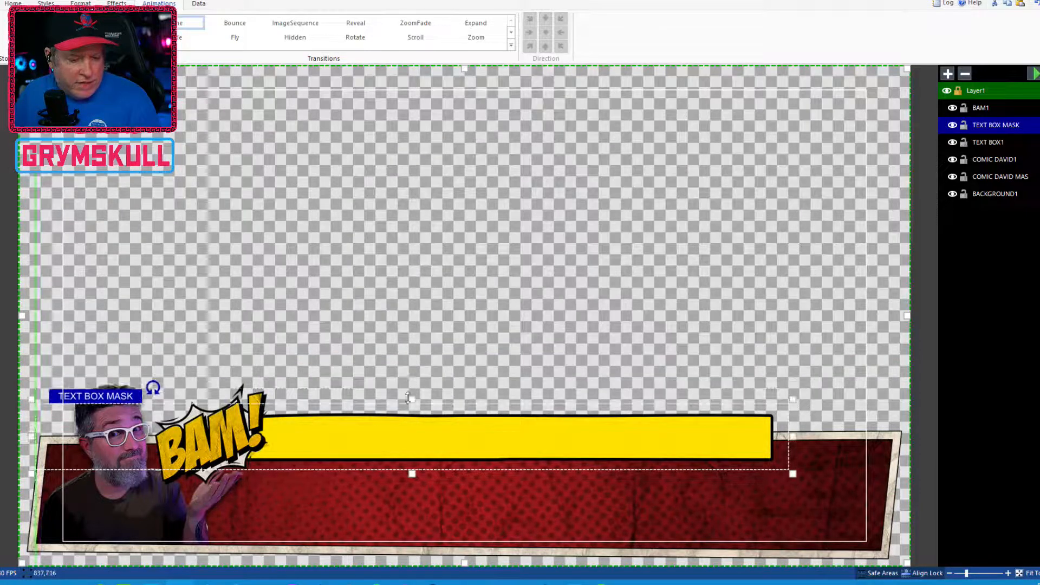
{"action": "left_click_drag", "start_coordinate": [40, 438], "coordinate": [201, 433]}
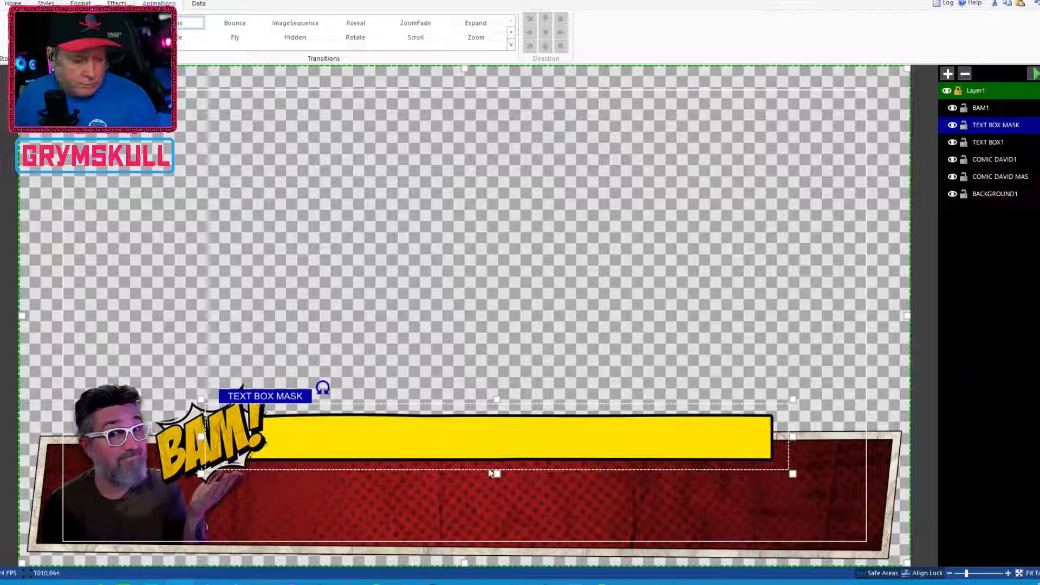
{"action": "left_click_drag", "start_coordinate": [496, 473], "coordinate": [498, 471]}
{"action": "left_click_drag", "start_coordinate": [497, 399], "coordinate": [497, 401]}
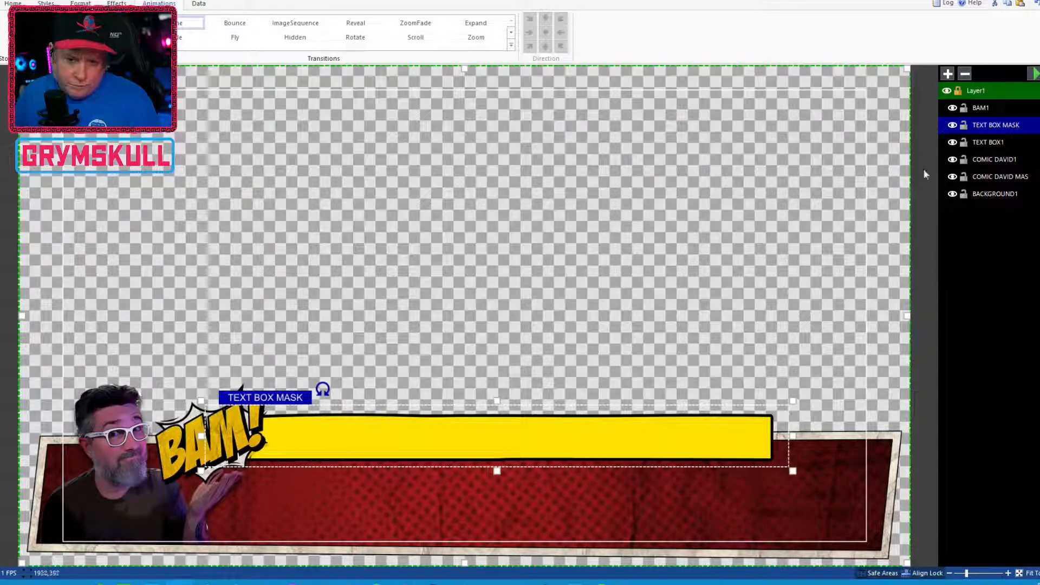
Save the project as DFU_CTA in the PACKAGE > vMix Titles folder
{"action": "left_click", "coordinate": [985, 141]}
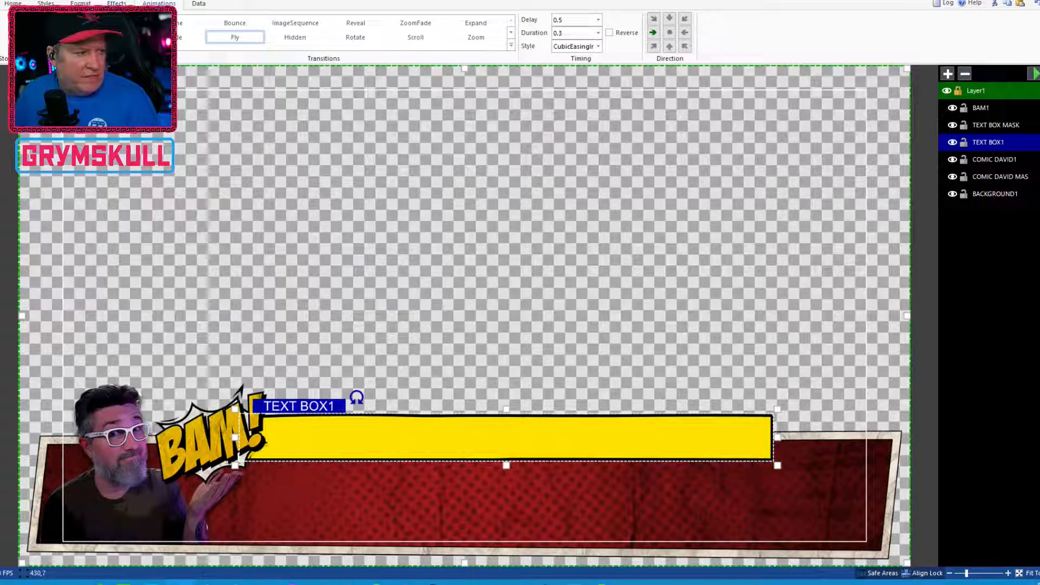
{"action": "left_click", "coordinate": [0, 3]}
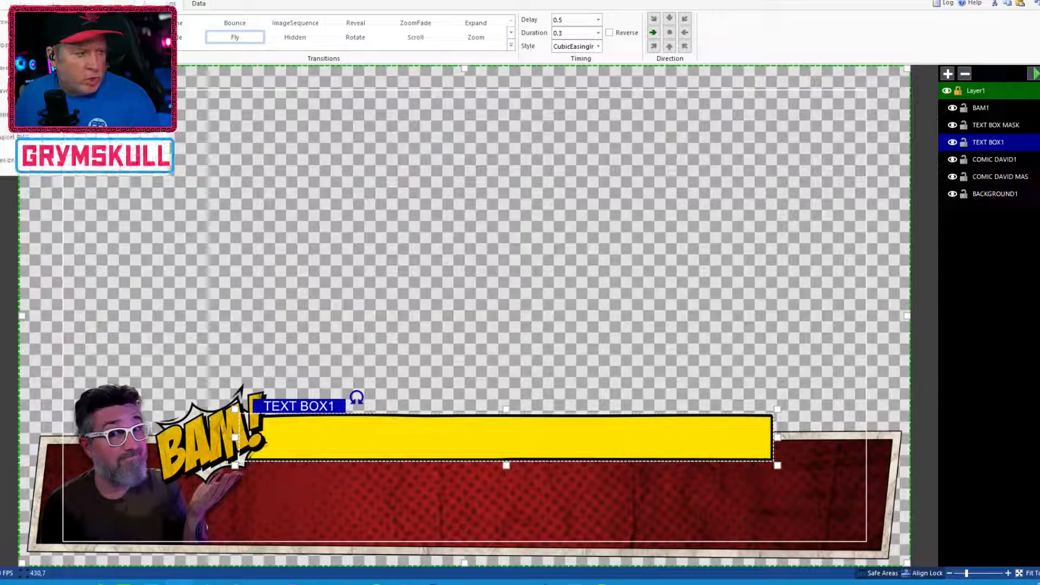
{"action": "left_click", "coordinate": [6, 91]}
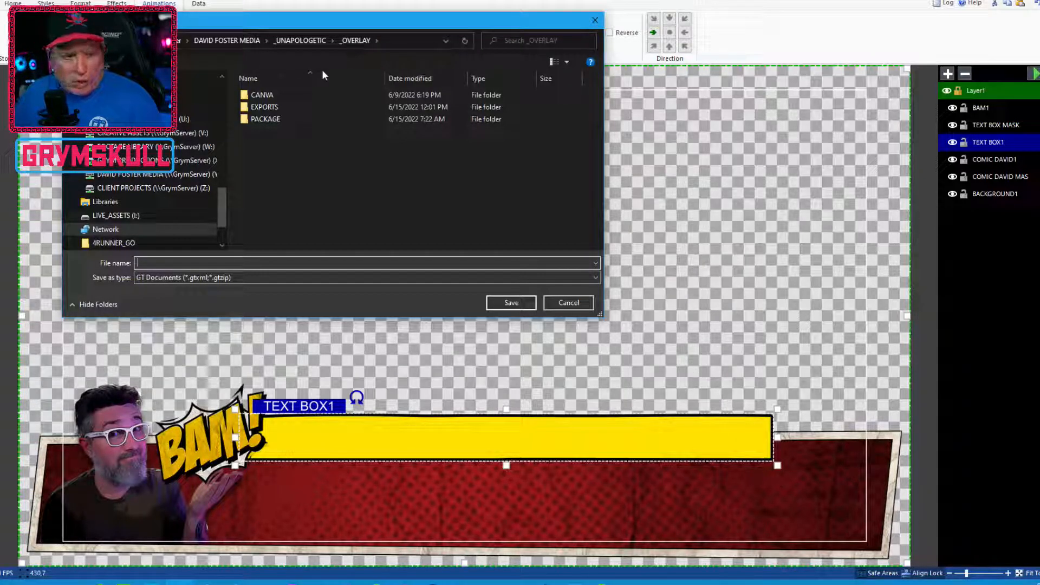
{"action": "double_click", "coordinate": [288, 107]}
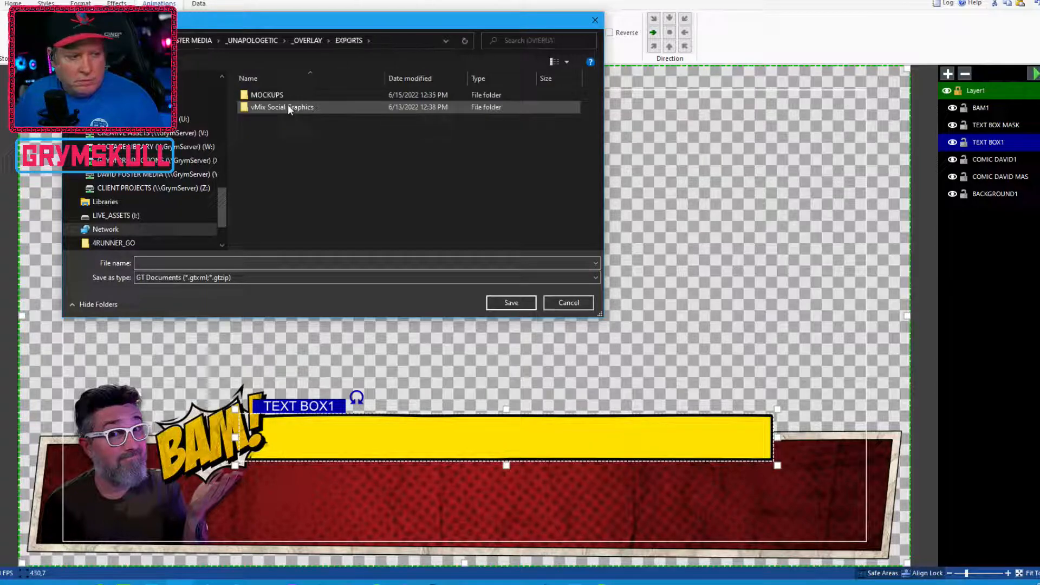
{"action": "left_click", "coordinate": [309, 44]}
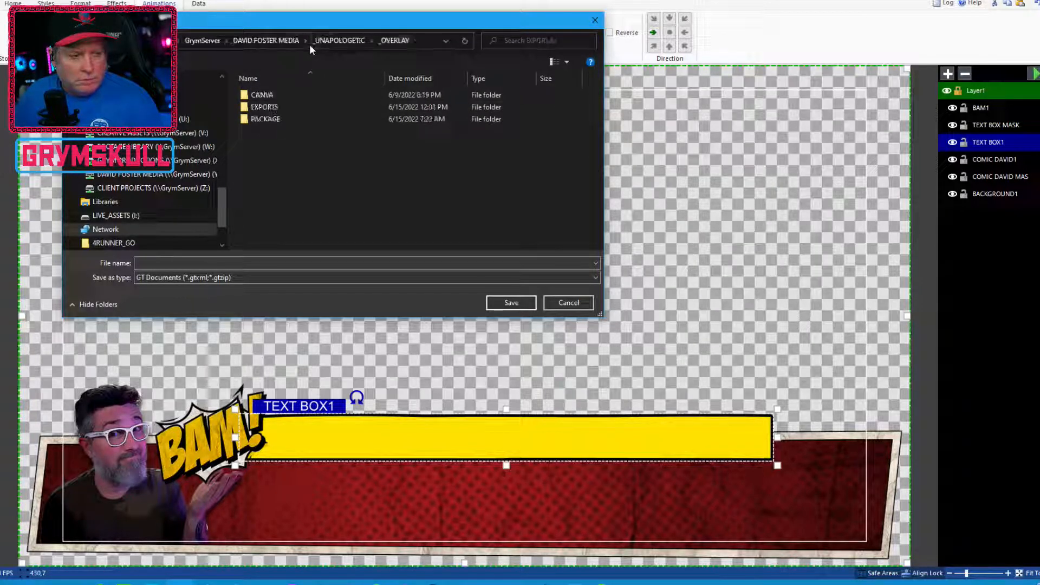
{"action": "double_click", "coordinate": [256, 120]}
{"action": "double_click", "coordinate": [257, 107]}
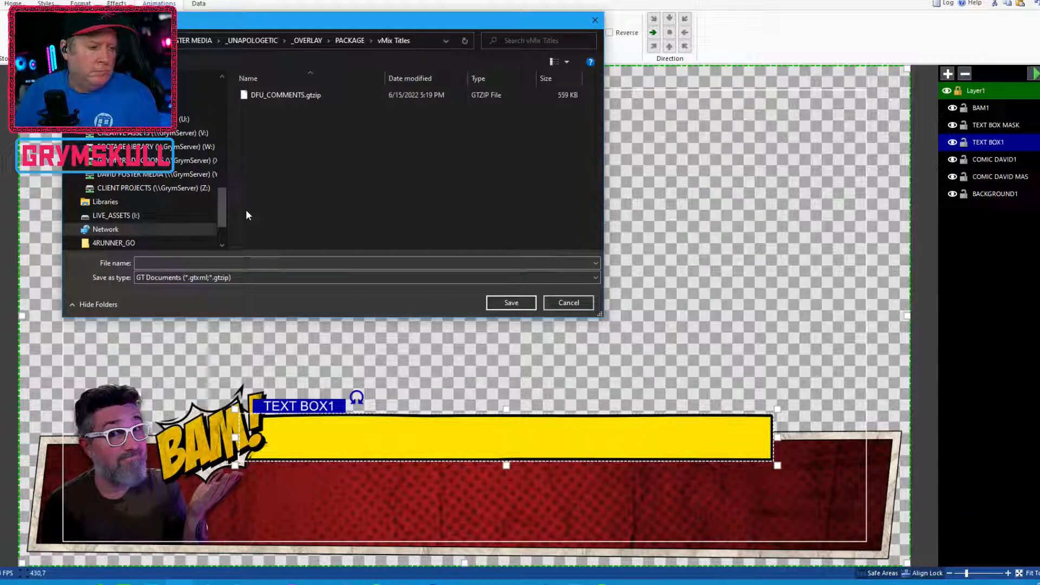
{"action": "left_click", "coordinate": [215, 265]}
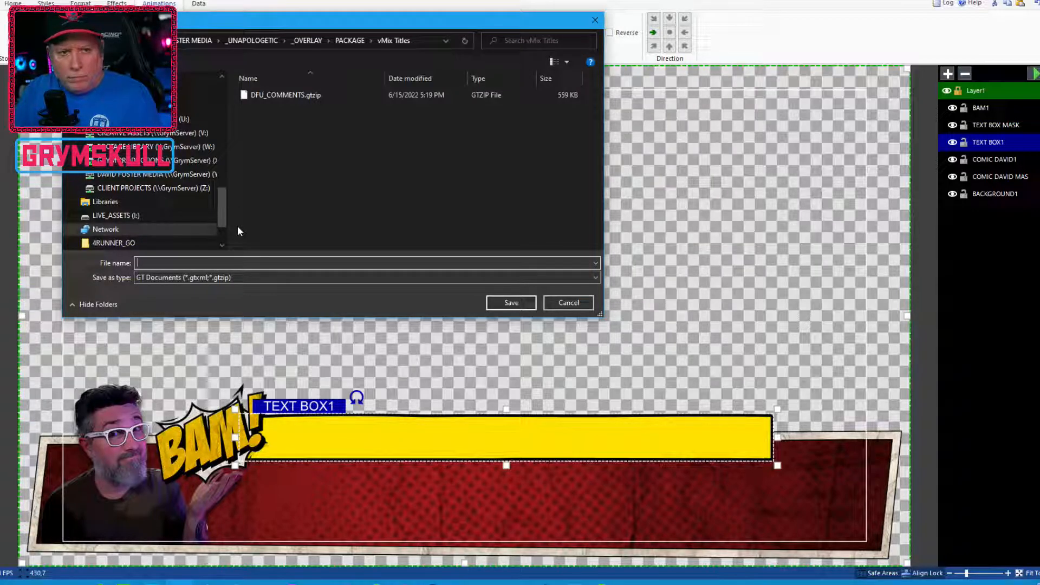
{"action": "type", "text": "D"}
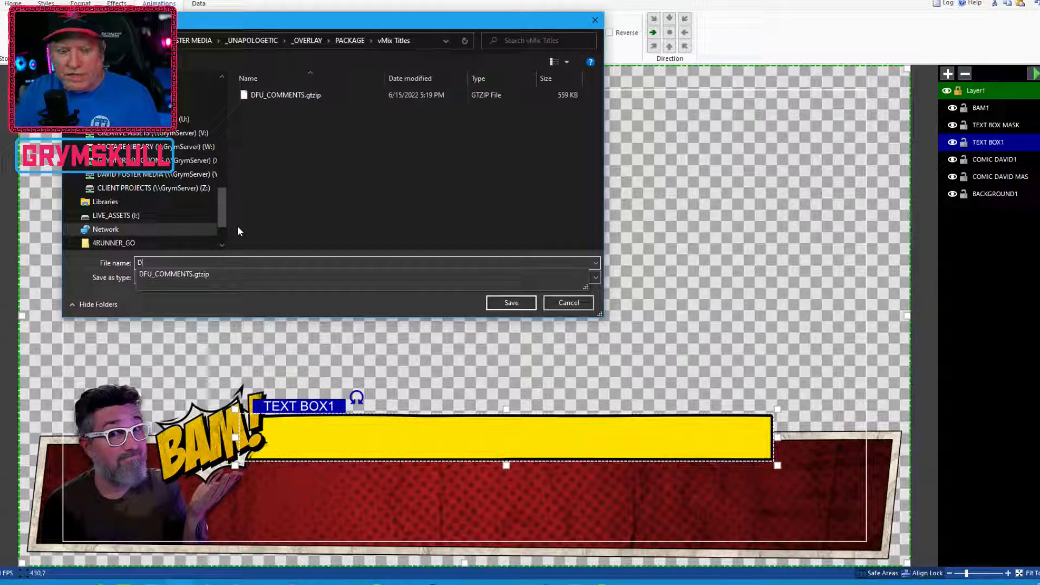
{"action": "type", "text": "FU_"}
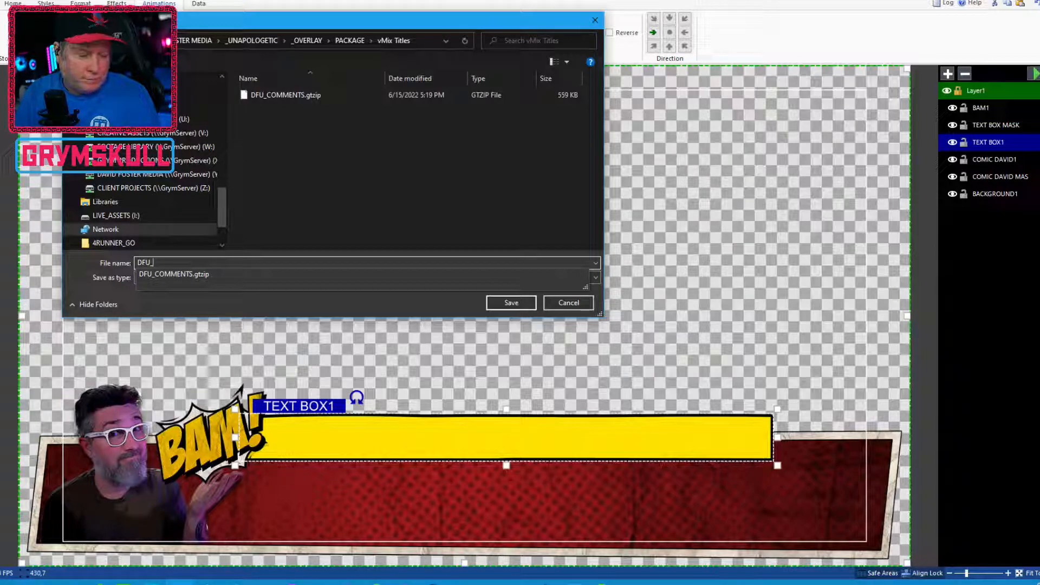
{"action": "type", "text": "TA"}
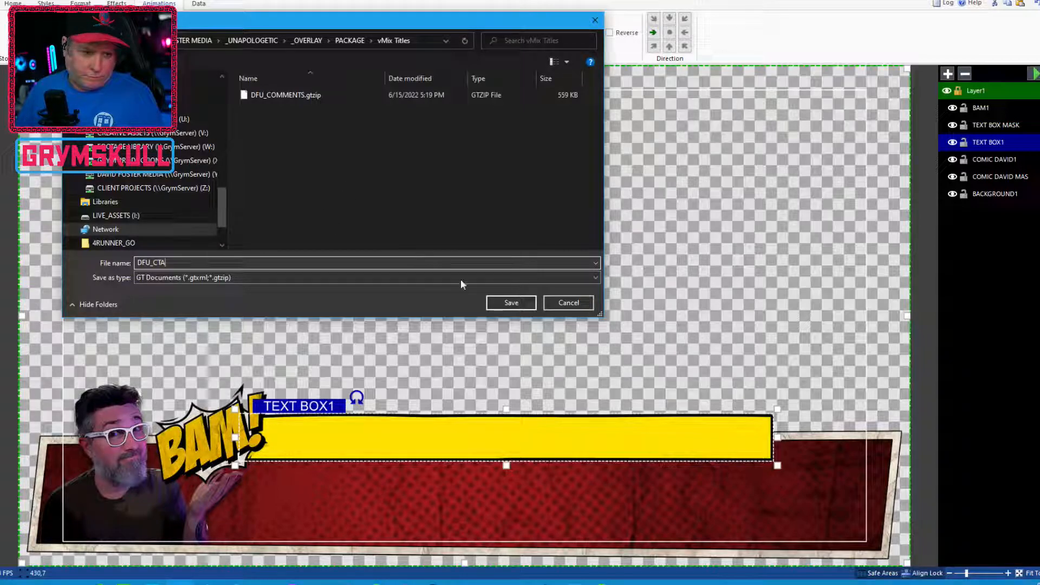
{"action": "left_click", "coordinate": [511, 303]}
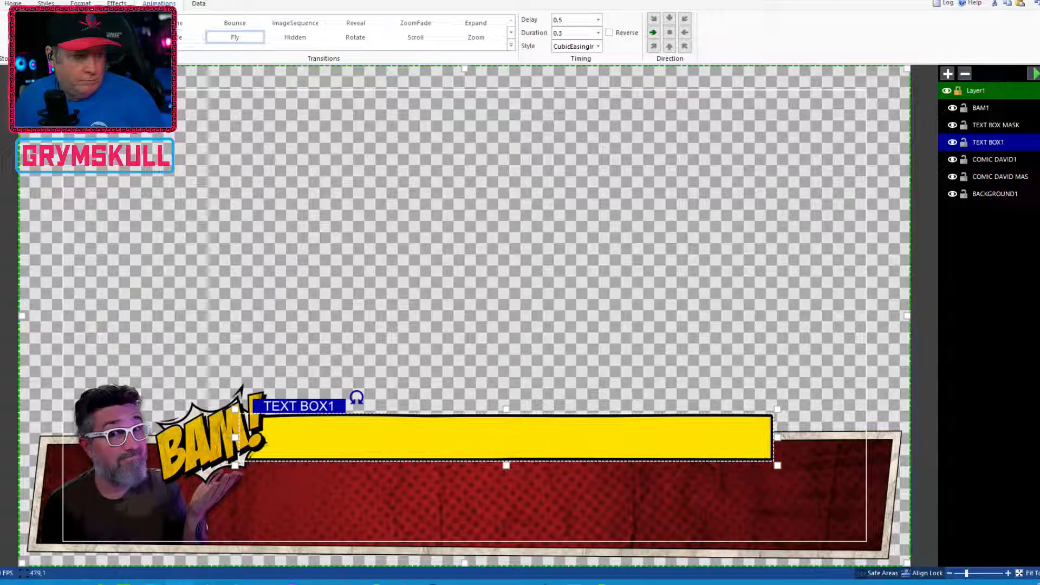
Reapply a Fly transition to TEXT BOX1 with a .5 delay, .3 duration and CubicEasingInOut style
{"action": "left_click", "coordinate": [182, 24]}
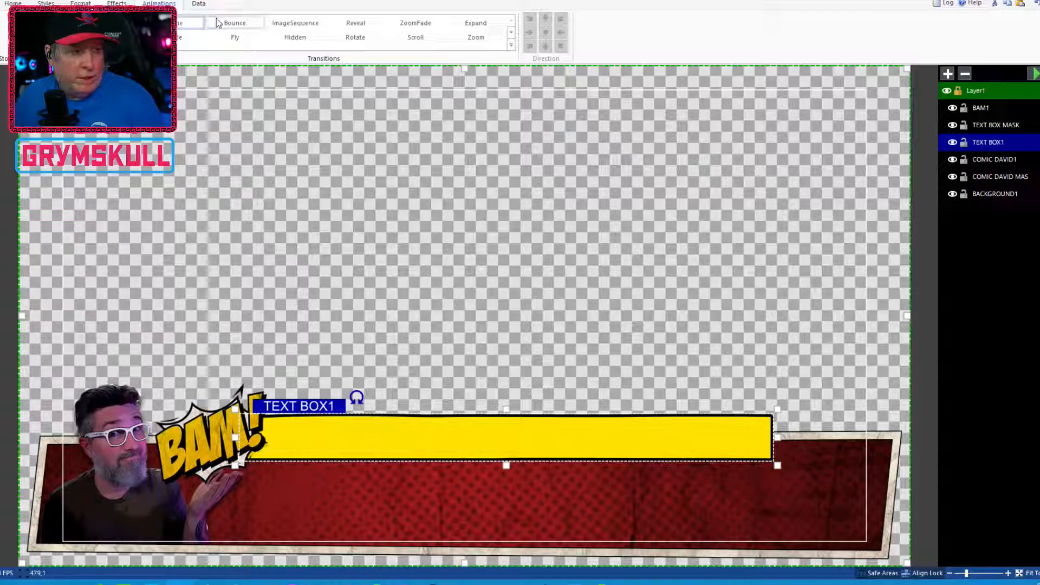
{"action": "left_click", "coordinate": [226, 38]}
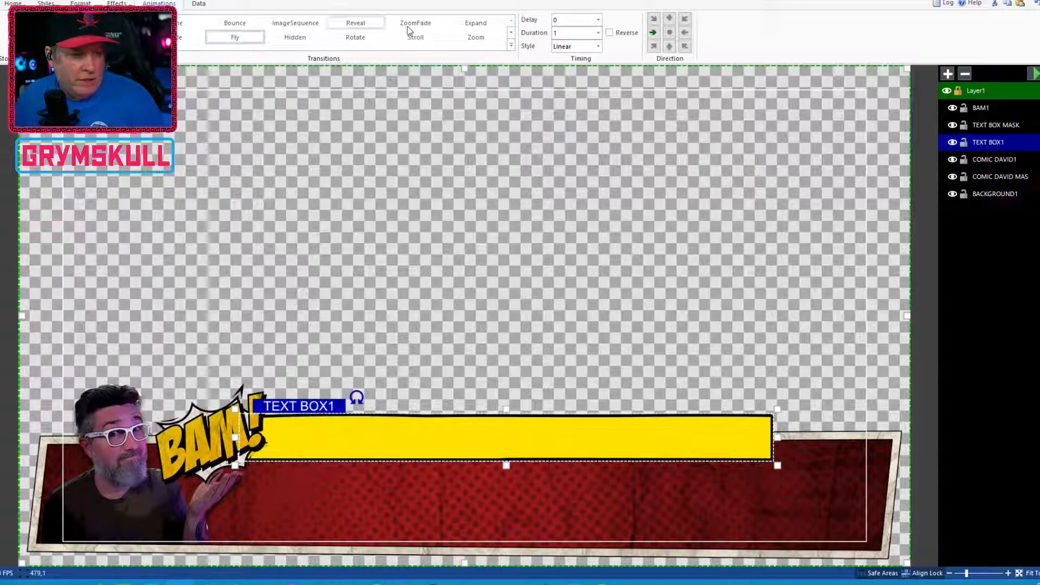
{"action": "double_click", "coordinate": [583, 18]}
{"action": "type", "text": ".5"}
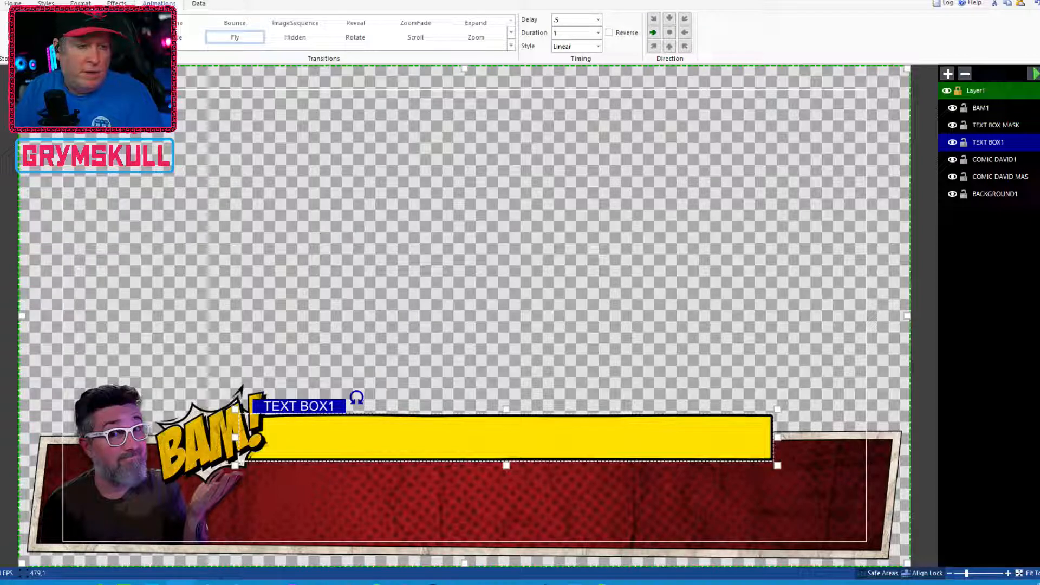
{"action": "key", "text": "Tab"}
{"action": "type", "text": "."}
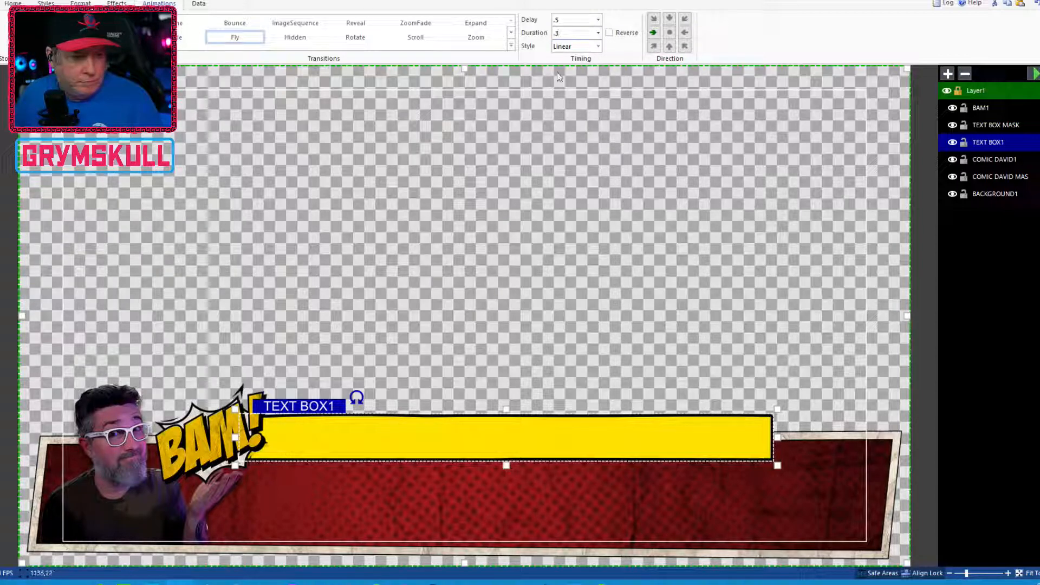
{"action": "left_click", "coordinate": [576, 46]}
{"action": "left_click", "coordinate": [593, 70]}
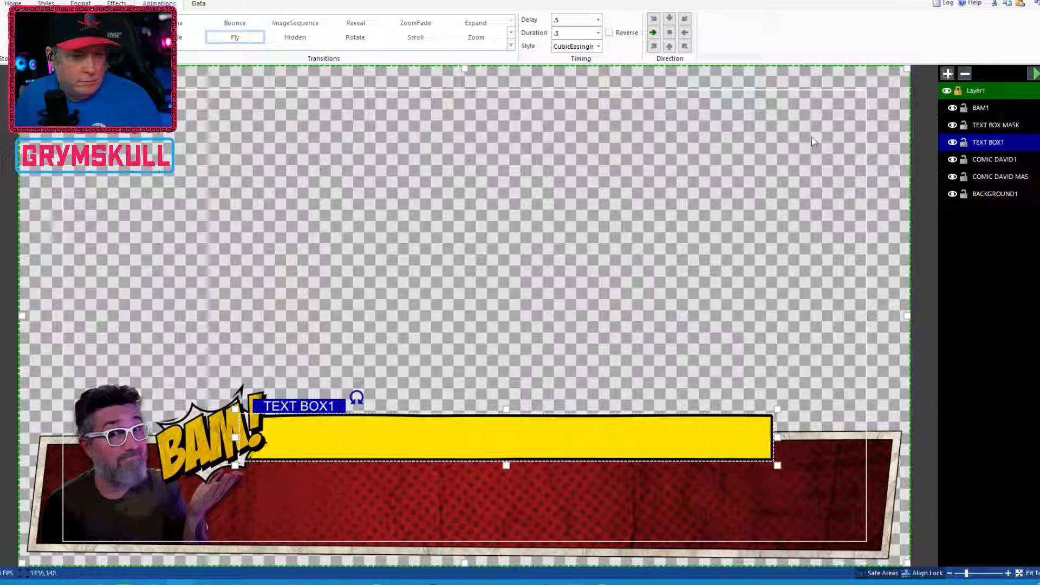
Save the project and play the layer transitions to preview them
{"action": "left_click", "coordinate": [1, 2]}
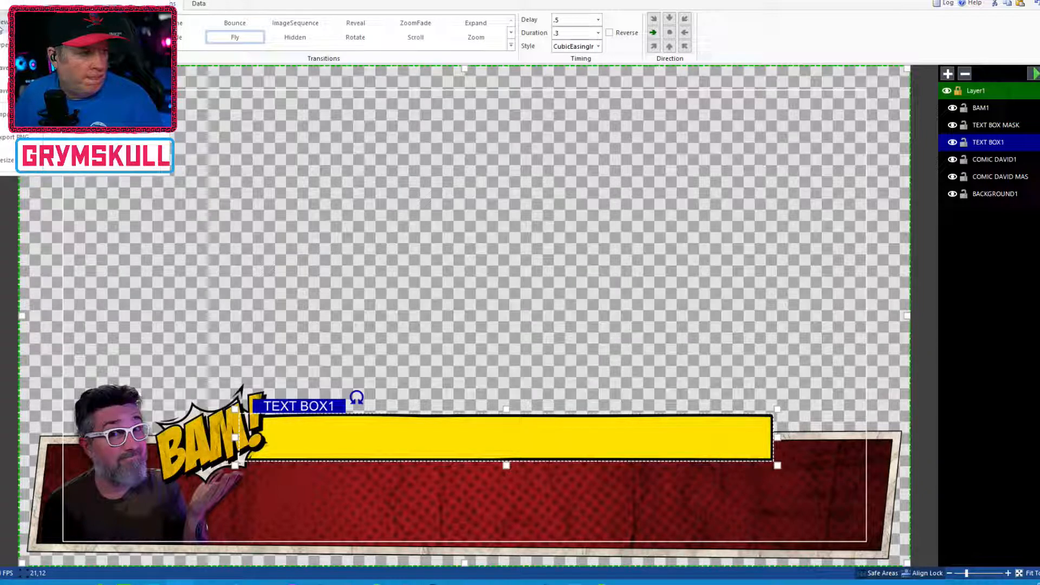
{"action": "left_click", "coordinate": [4, 68]}
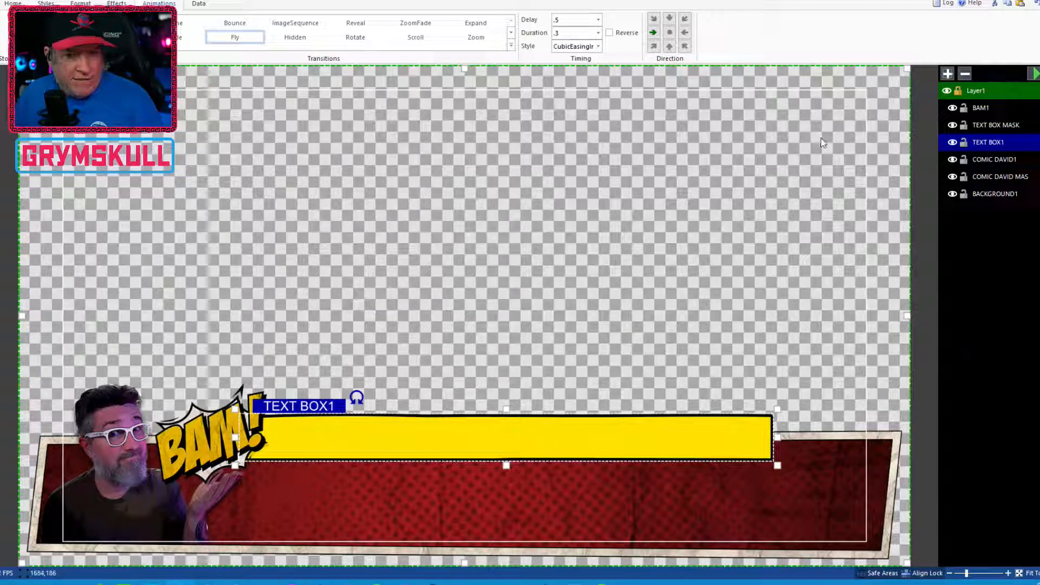
{"action": "left_click", "coordinate": [1034, 74]}
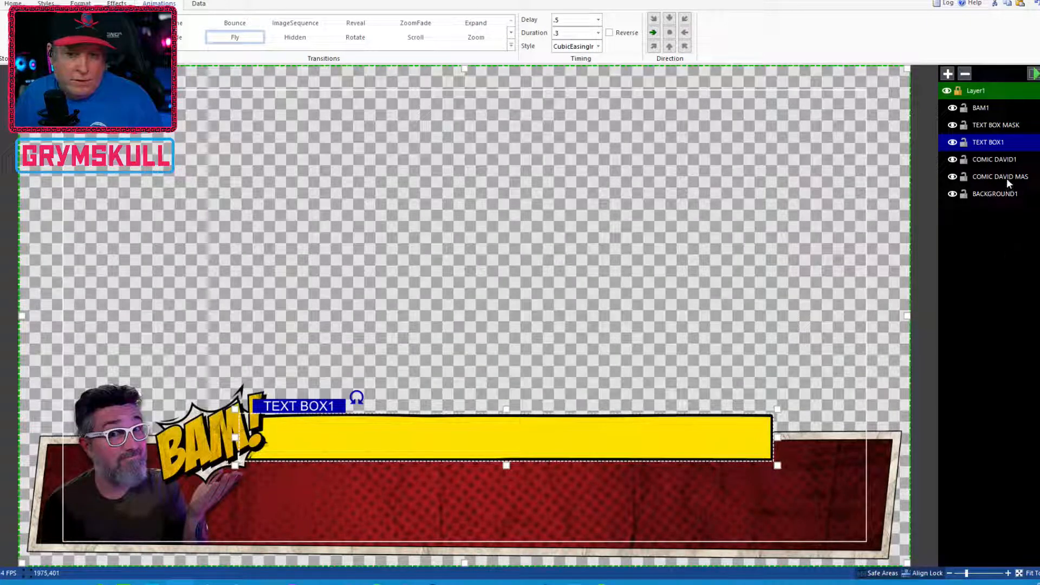
Mask the TEXT BOX1 layer with the TEXT BOX MASK layer
{"action": "left_click", "coordinate": [995, 145]}
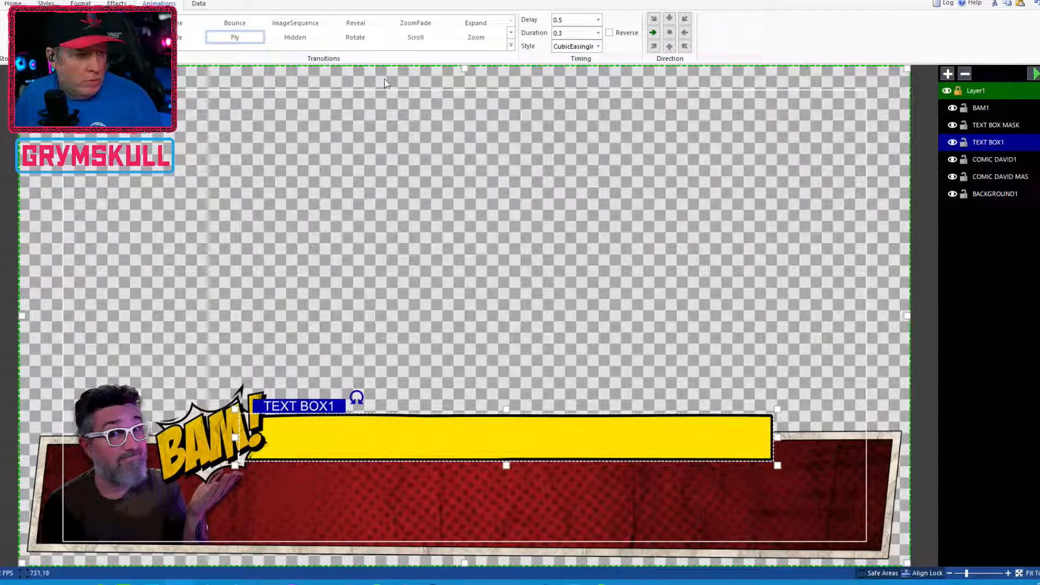
{"action": "left_click", "coordinate": [116, 4]}
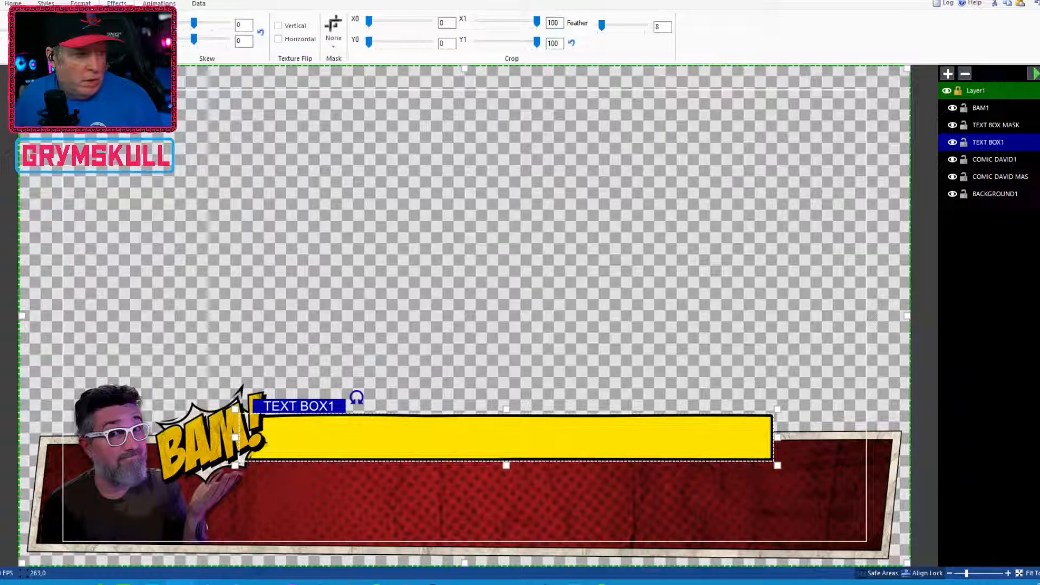
{"action": "left_click", "coordinate": [332, 35]}
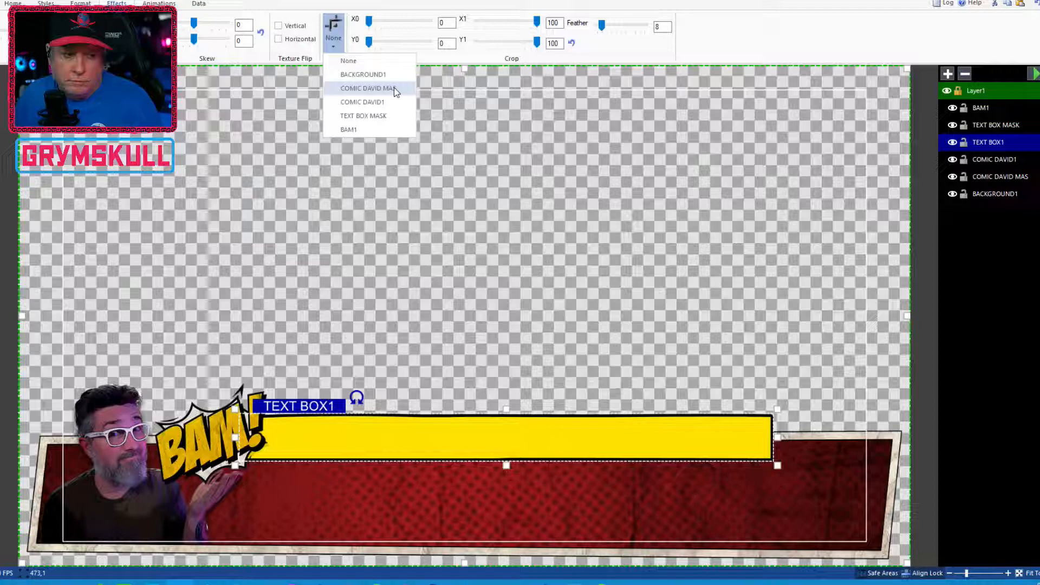
{"action": "left_click", "coordinate": [385, 117]}
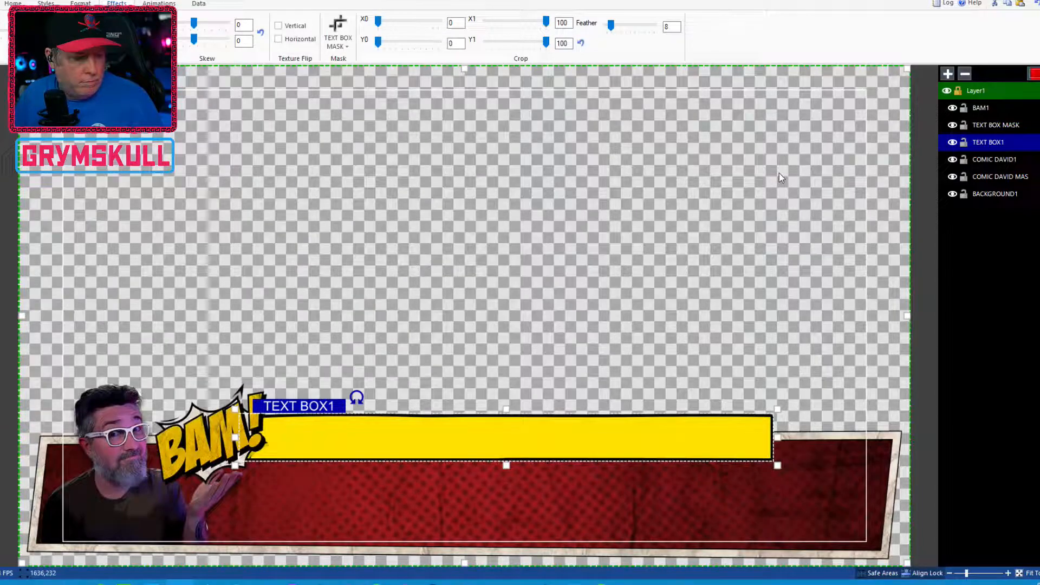
Play the layer transitions to preview the masked text bar animation
{"action": "left_click", "coordinate": [1033, 73]}
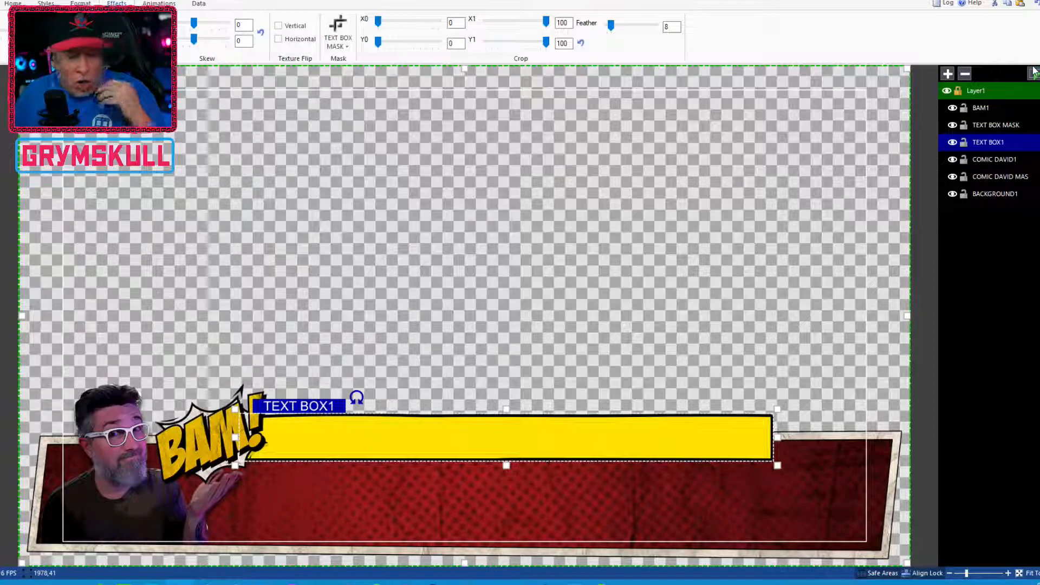
{"action": "left_click", "coordinate": [1032, 72]}
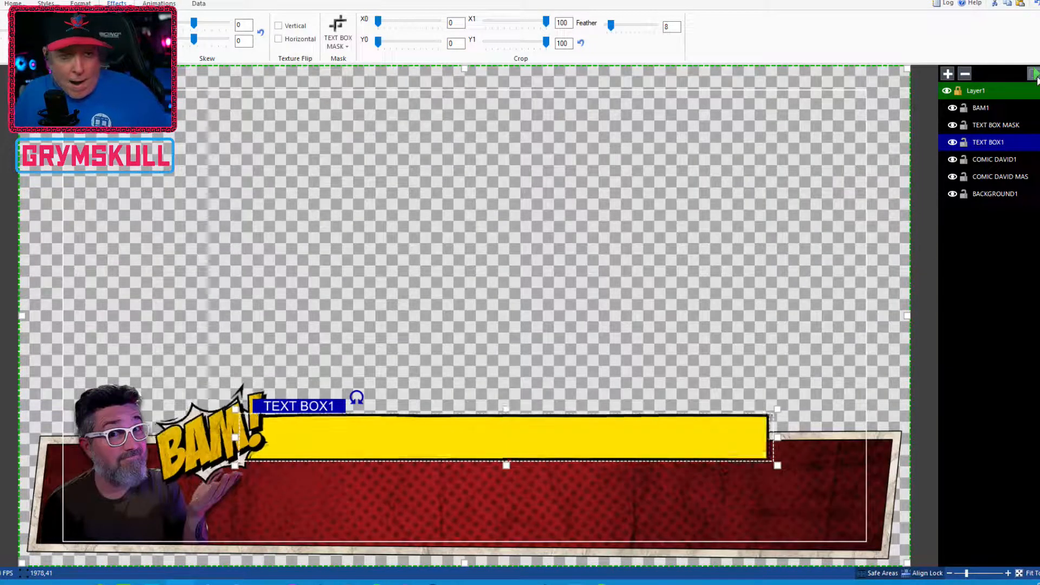
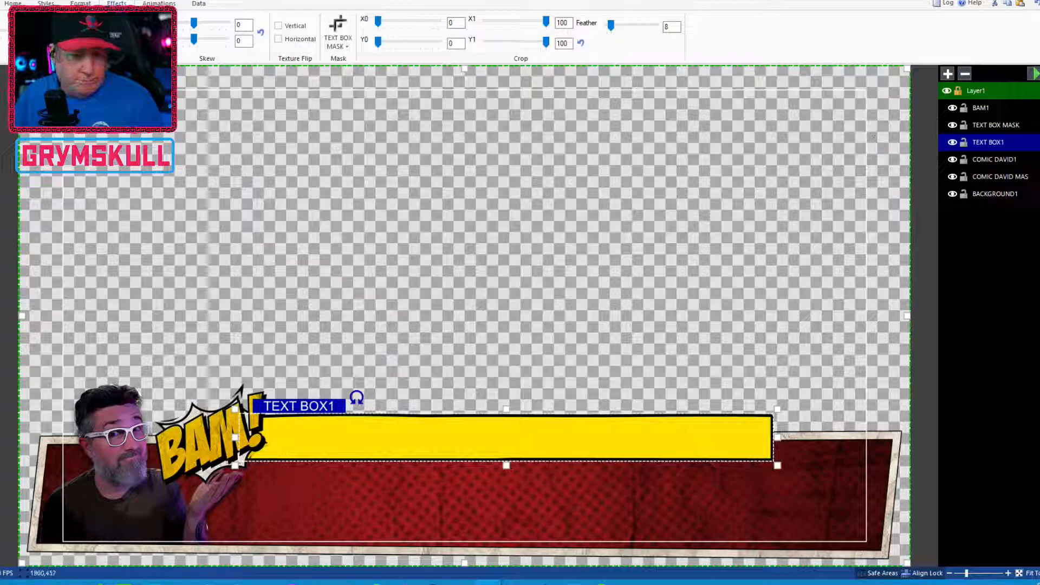
Replay the layer transitions to check the masked text bar animation once more
{"action": "left_click", "coordinate": [1032, 78]}
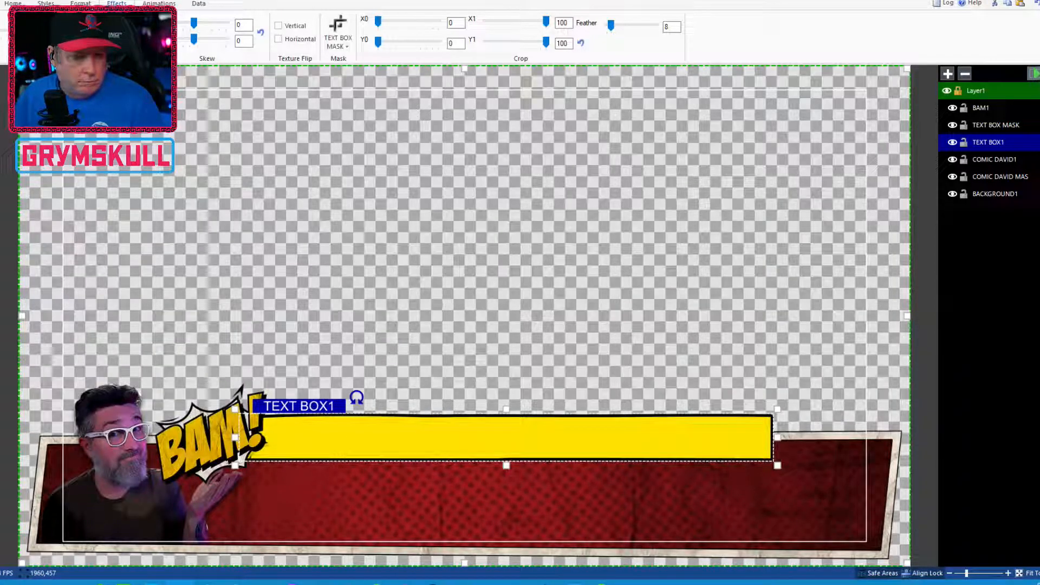
{"action": "left_click", "coordinate": [1033, 73]}
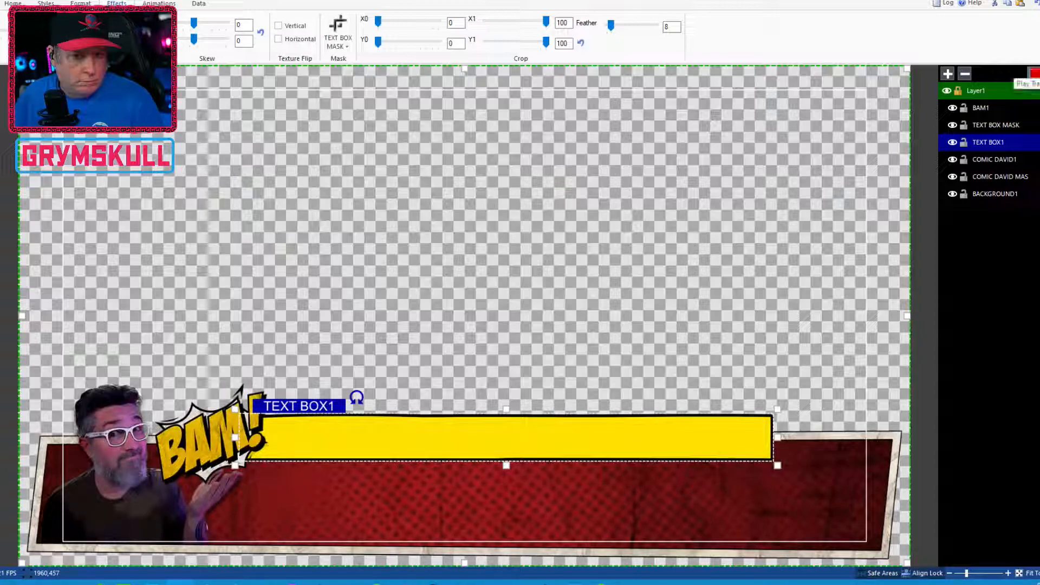
{"action": "left_click", "coordinate": [1033, 74]}
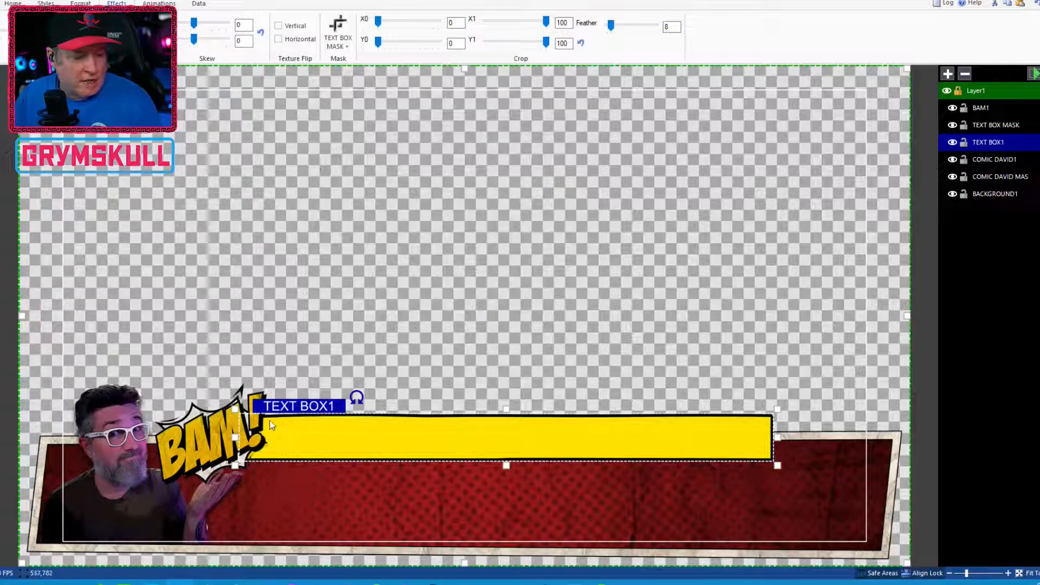
Undo the accidental move of the text box mask and lock all six layers
{"action": "left_click_drag", "start_coordinate": [276, 428], "coordinate": [339, 450]}
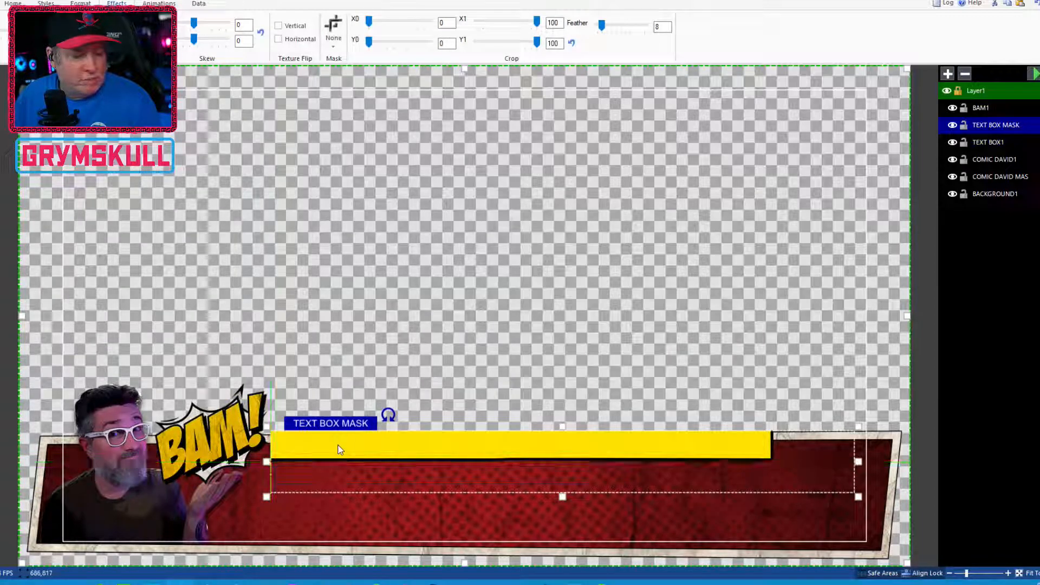
{"action": "key", "text": "ctrl+z"}
{"action": "left_click", "coordinate": [963, 194]}
{"action": "left_click", "coordinate": [963, 177]}
{"action": "left_click", "coordinate": [963, 159]}
{"action": "left_click", "coordinate": [963, 142]}
{"action": "left_click", "coordinate": [963, 125]}
{"action": "left_click", "coordinate": [964, 108]}
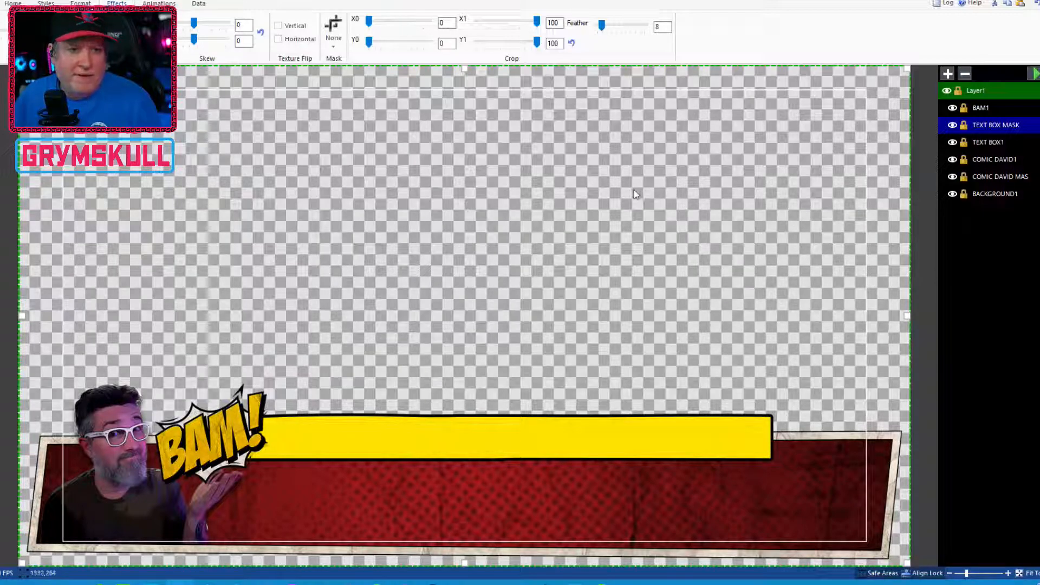
Draw a new text block and fit it over the yellow text bar
{"action": "left_click_drag", "start_coordinate": [283, 245], "coordinate": [828, 294]}
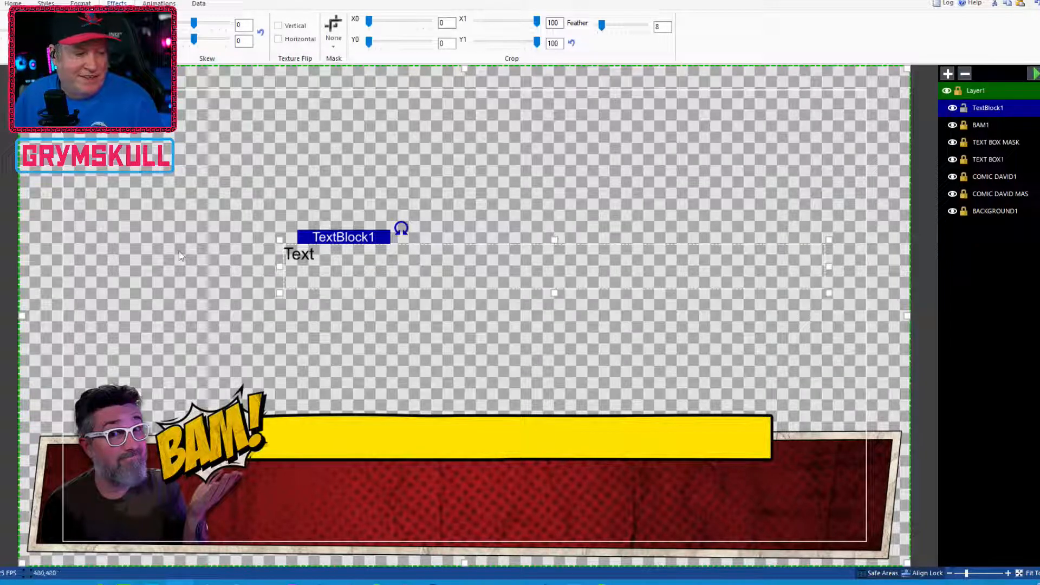
{"action": "left_click_drag", "start_coordinate": [360, 236], "coordinate": [344, 415]}
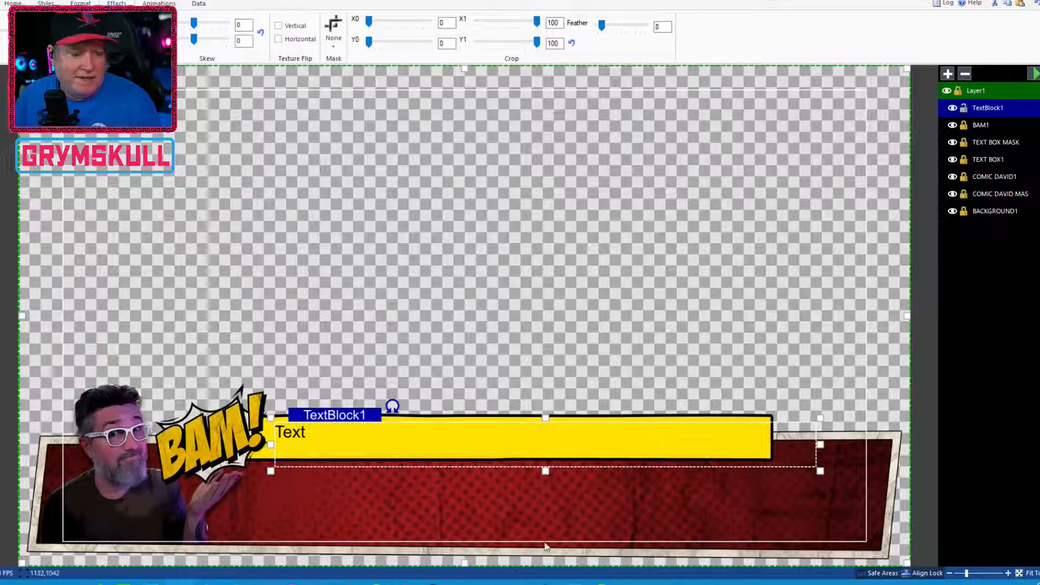
{"action": "left_click_drag", "start_coordinate": [546, 471], "coordinate": [545, 460]}
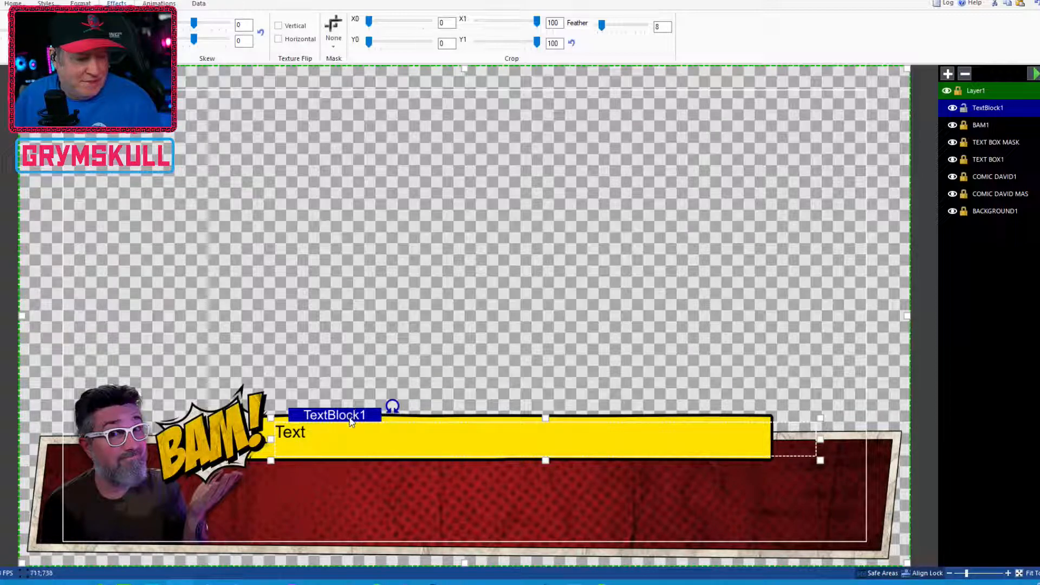
{"action": "key", "text": "Up"}
{"action": "key", "text": "Up"}
{"action": "key", "text": "Up"}
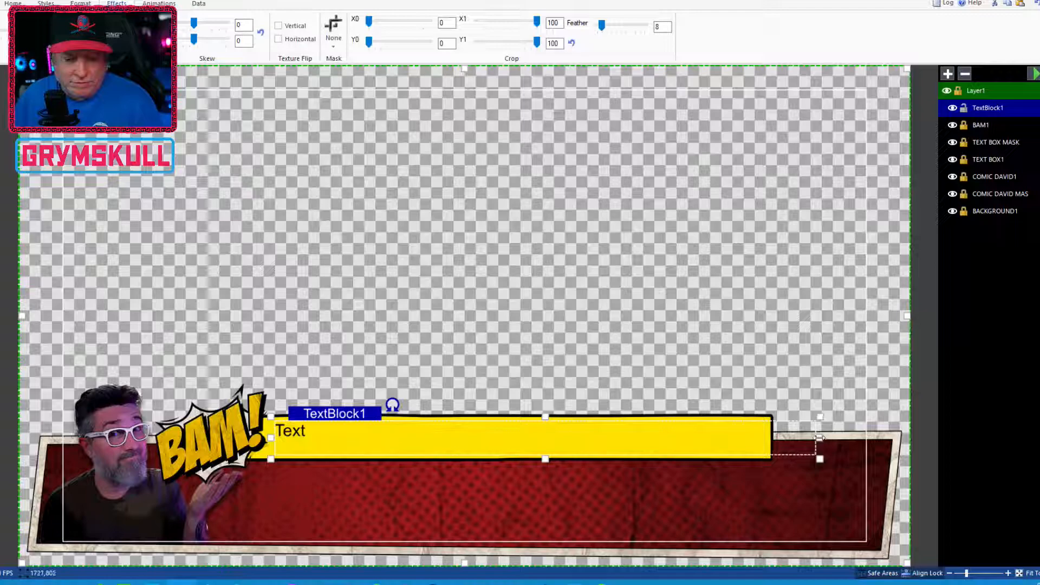
{"action": "left_click_drag", "start_coordinate": [820, 438], "coordinate": [774, 443]}
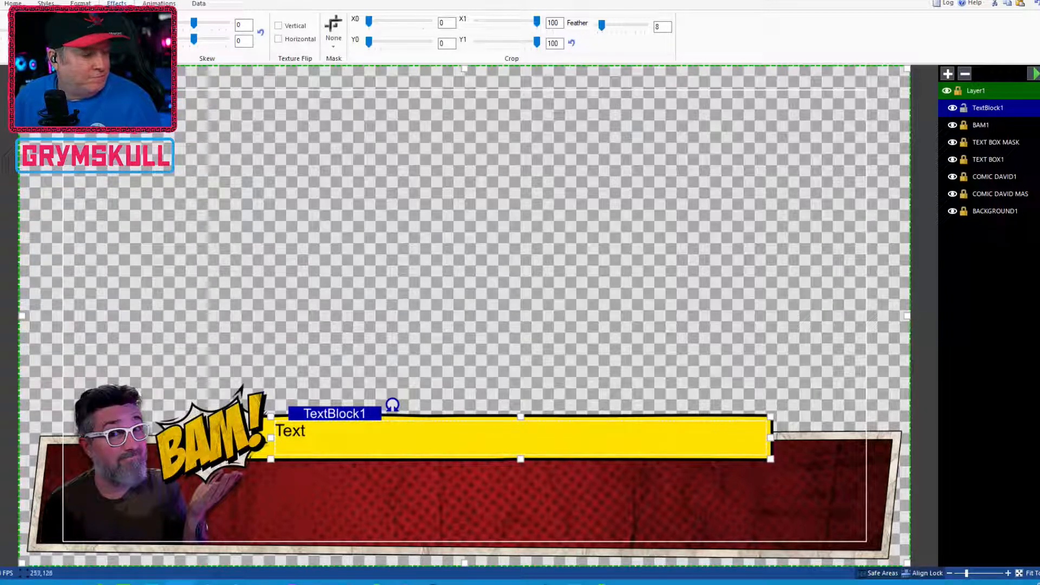
Set the text block's font to Bangers
{"action": "left_click", "coordinate": [13, 4]}
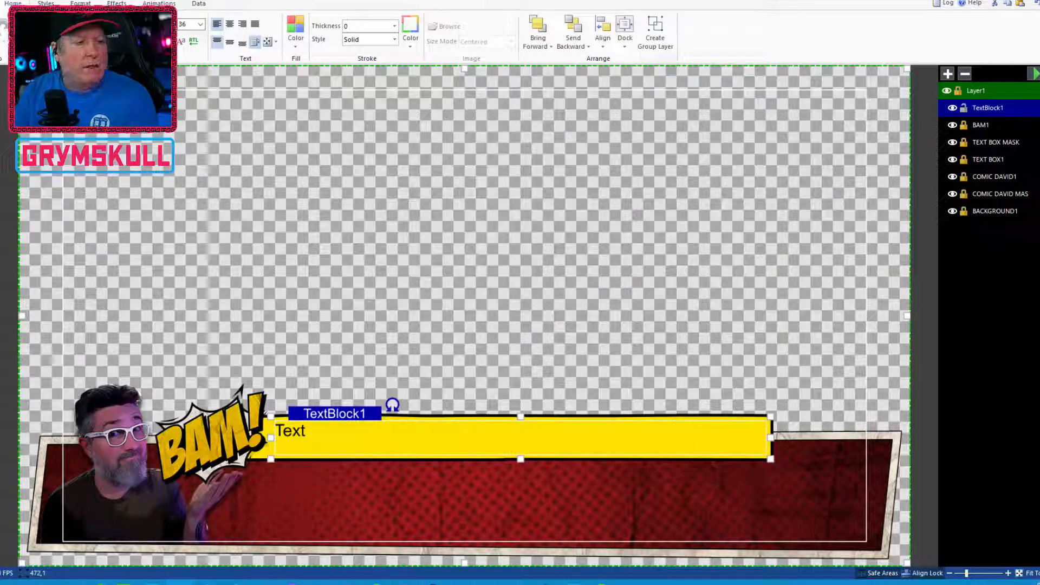
{"action": "left_click", "coordinate": [169, 25]}
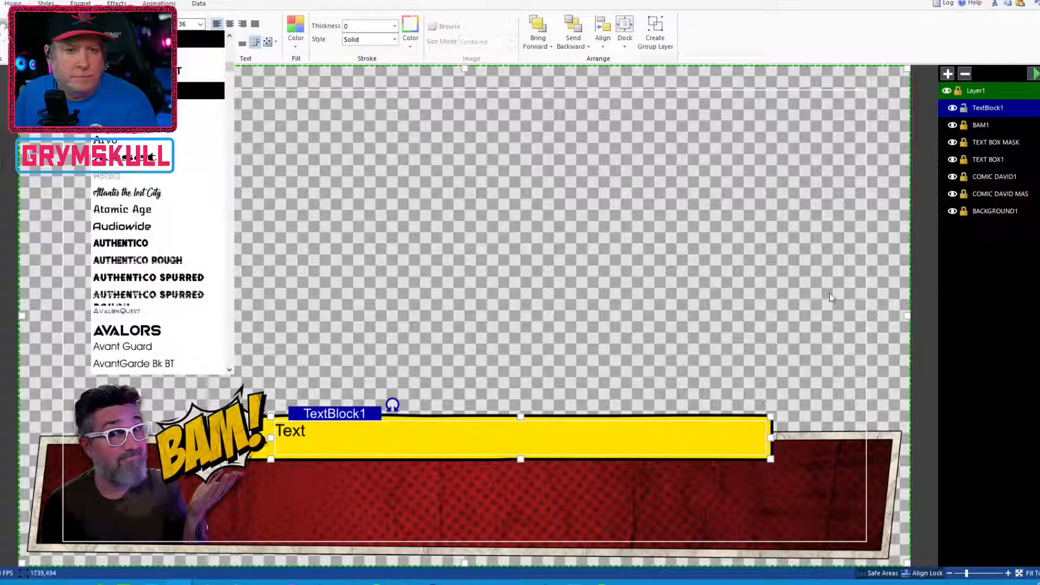
{"action": "left_click", "coordinate": [661, 224]}
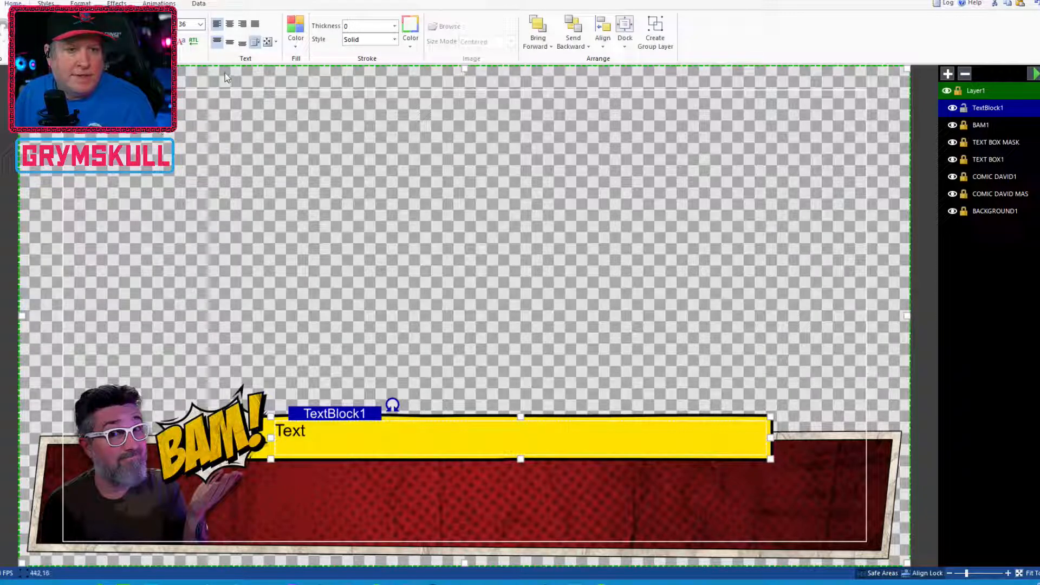
{"action": "left_click", "coordinate": [171, 25]}
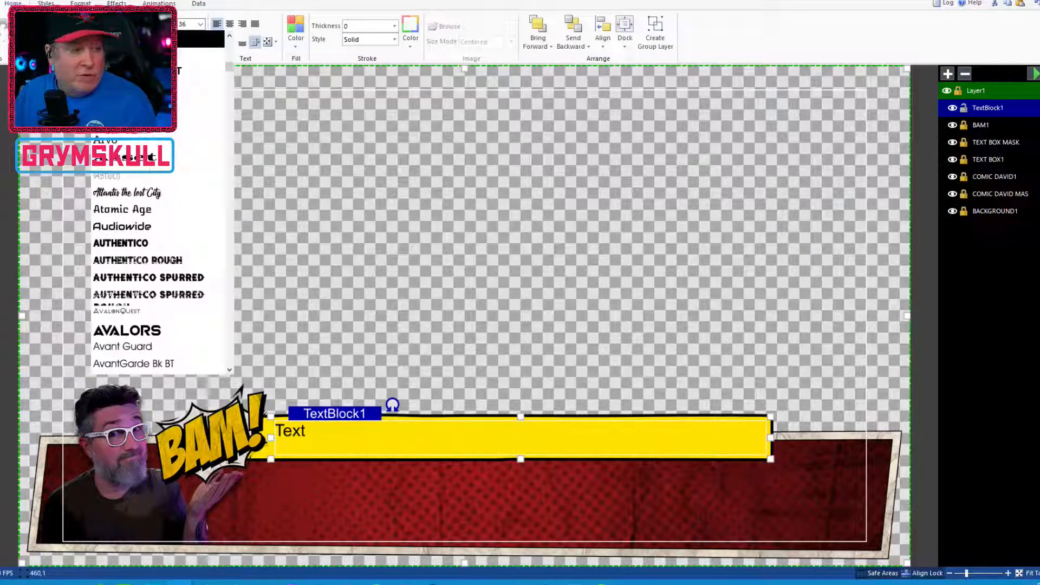
{"action": "scroll", "coordinate": [179, 193], "scroll_direction": "down", "scroll_amount": 4}
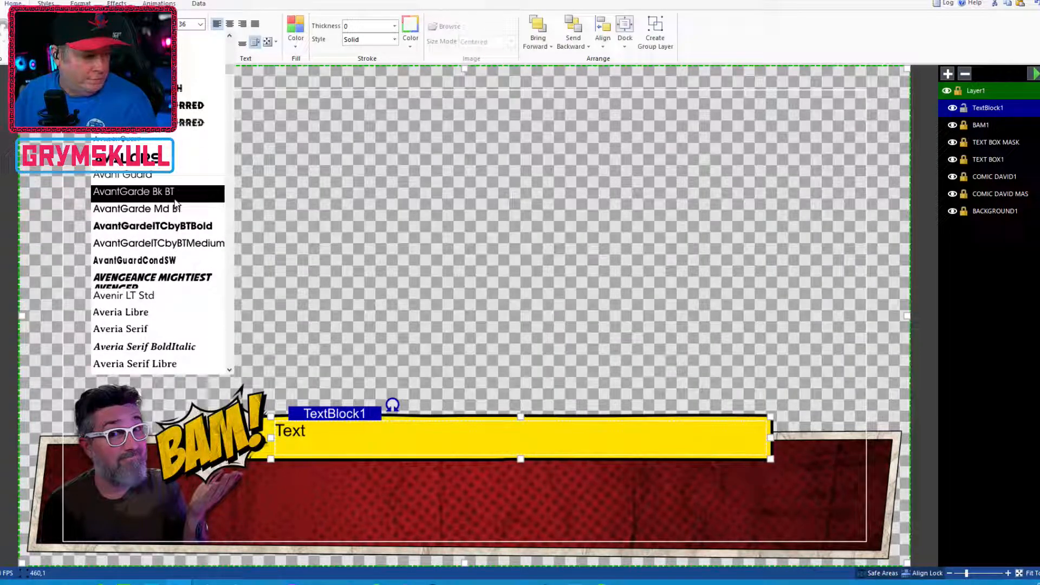
{"action": "scroll", "coordinate": [216, 204], "scroll_direction": "down", "scroll_amount": 4}
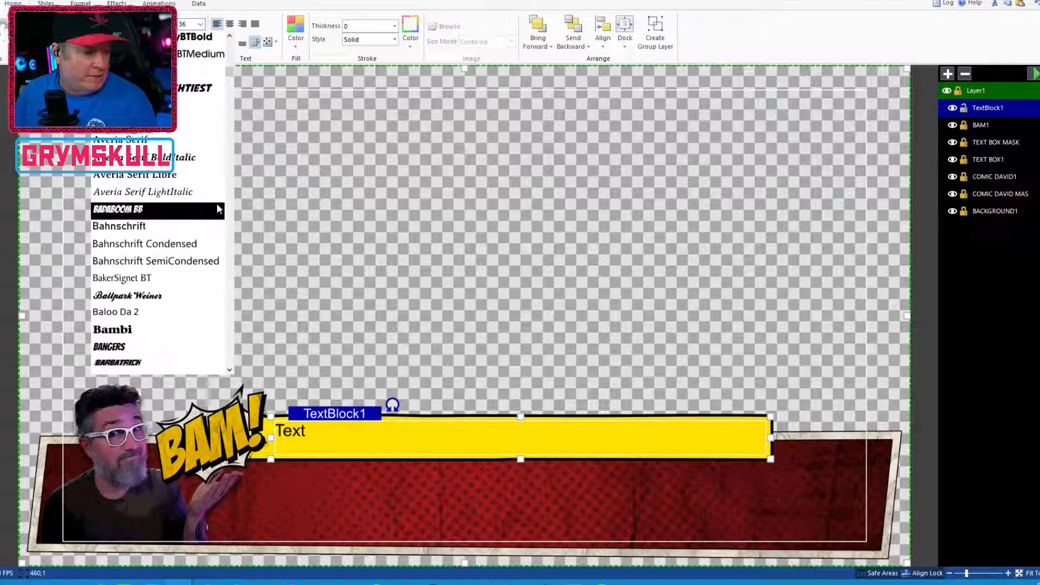
{"action": "left_click", "coordinate": [223, 345]}
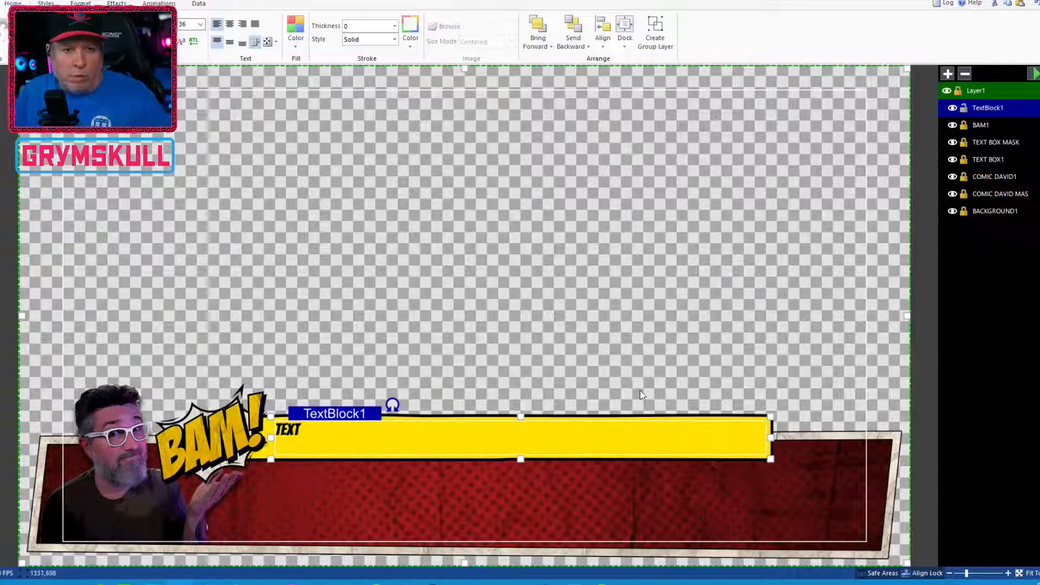
Set the text size to 60 and center the text vertically in the block
{"action": "double_click", "coordinate": [292, 437]}
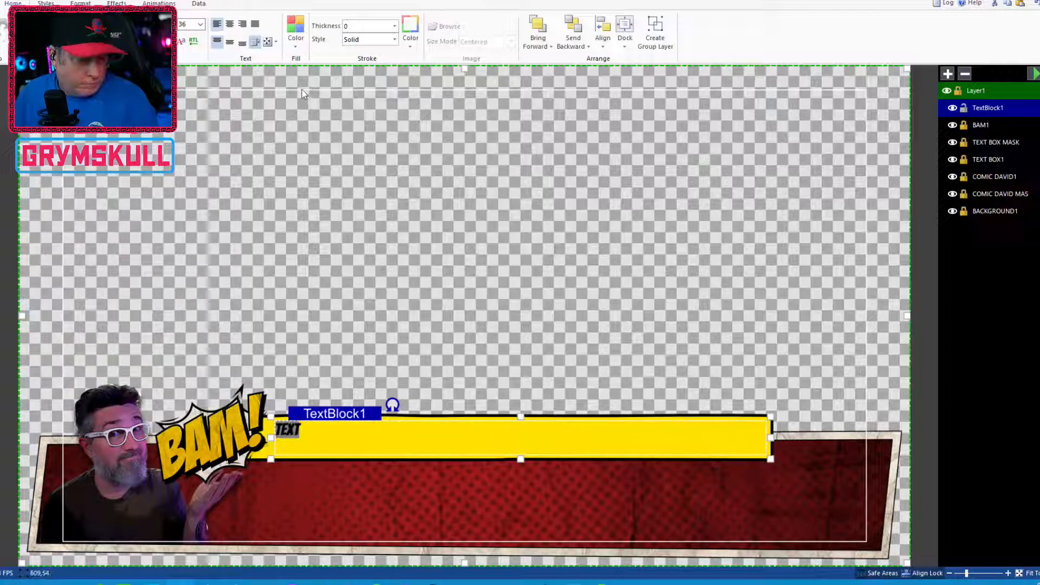
{"action": "left_click", "coordinate": [200, 24]}
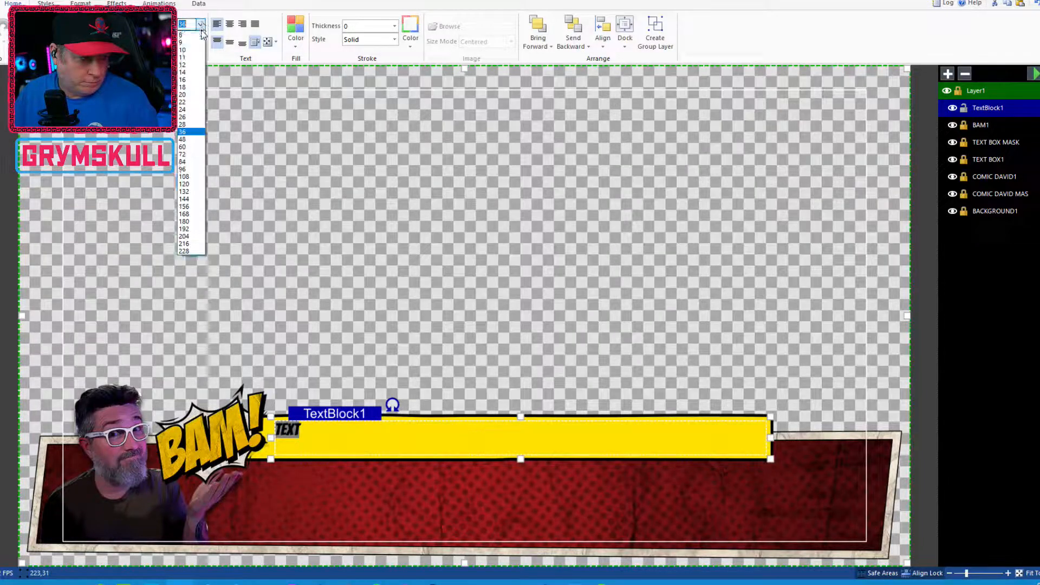
{"action": "left_click", "coordinate": [189, 139]}
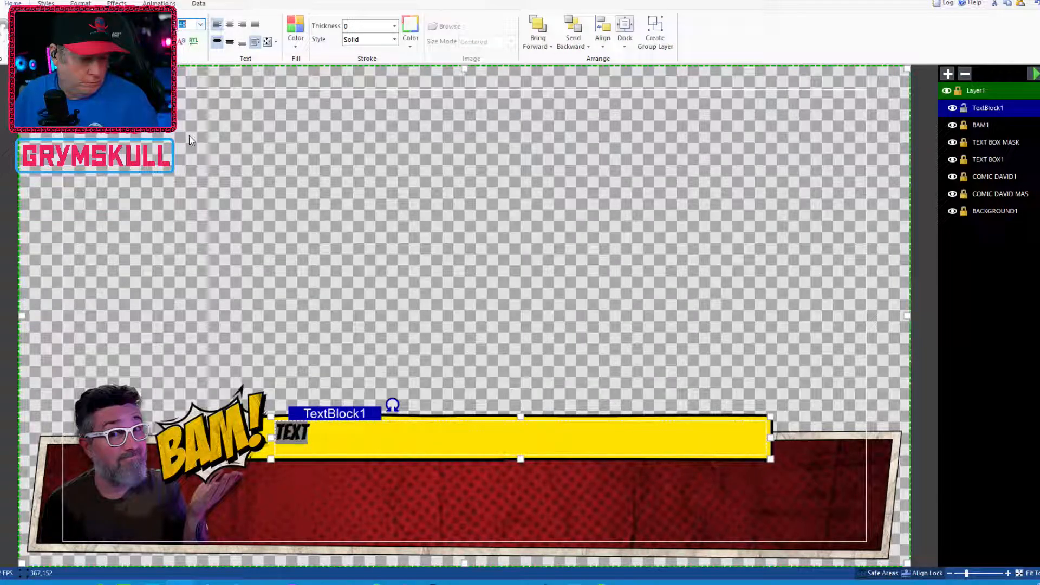
{"action": "left_click", "coordinate": [200, 24]}
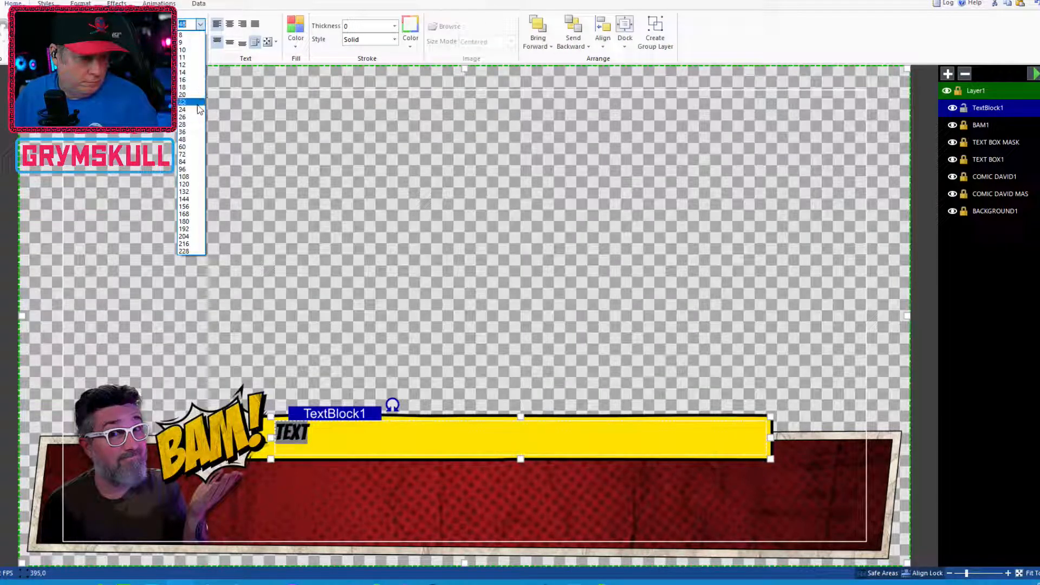
{"action": "left_click", "coordinate": [198, 147]}
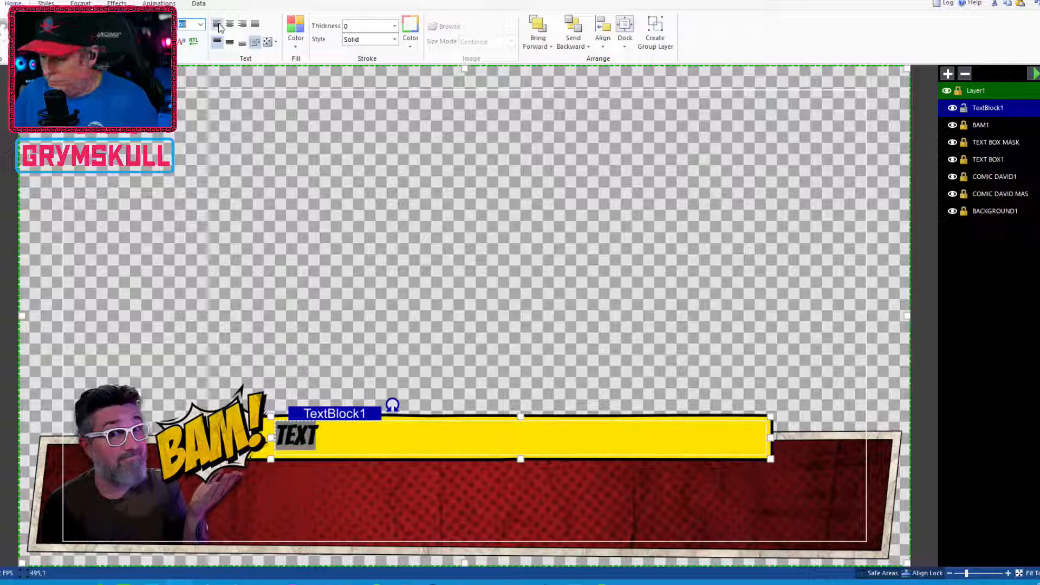
{"action": "left_click", "coordinate": [229, 45]}
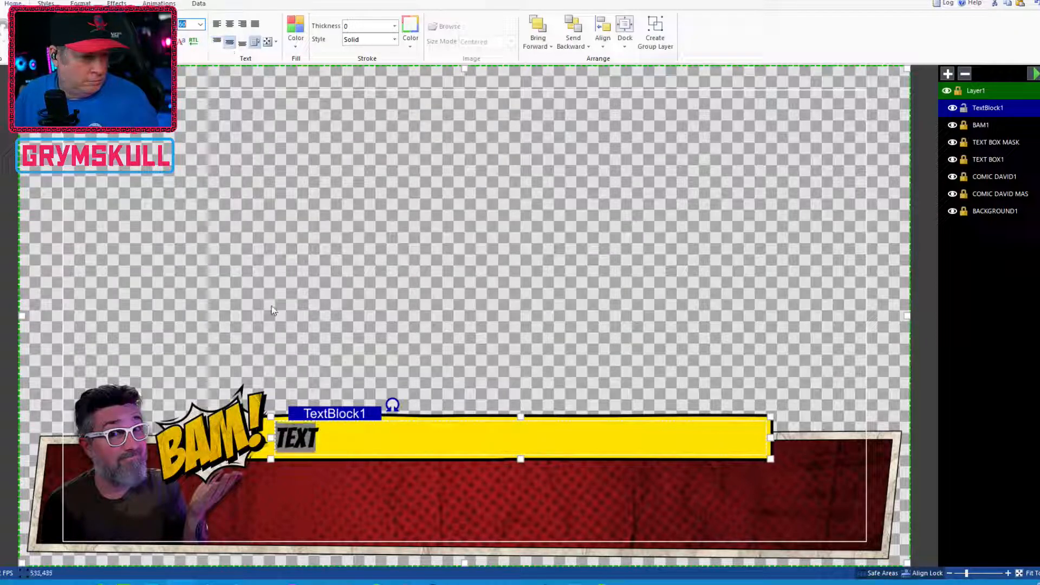
{"action": "left_click", "coordinate": [307, 436]}
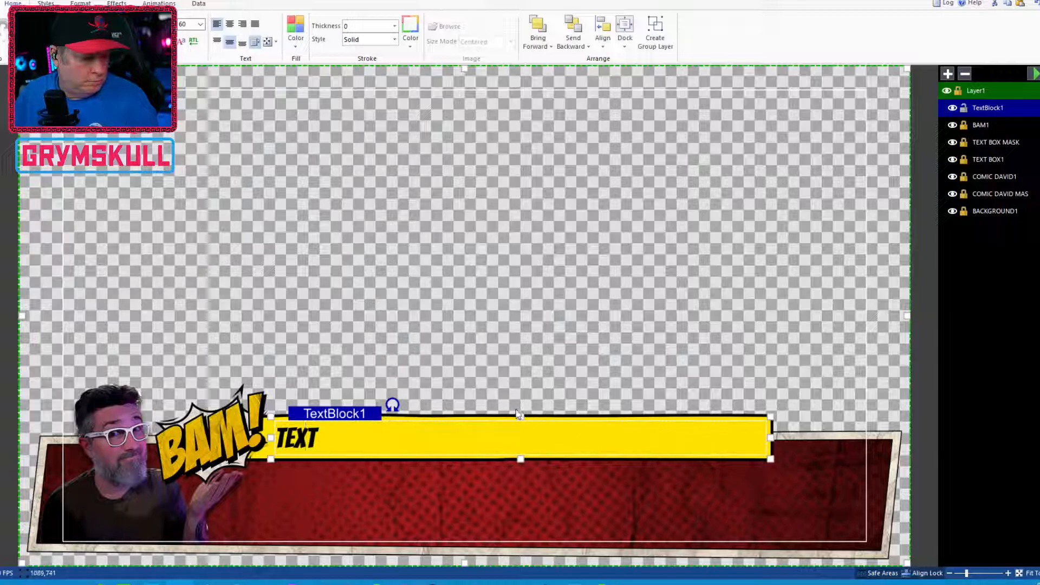
Fine-tune the text block's top and bottom edges and fill the text white
{"action": "left_click_drag", "start_coordinate": [519, 416], "coordinate": [516, 413]}
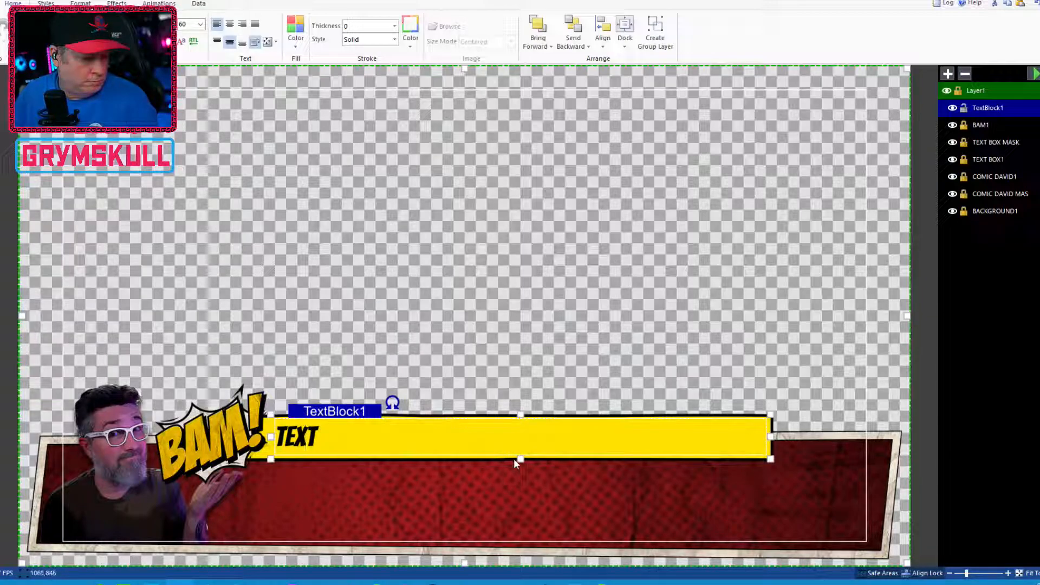
{"action": "left_click_drag", "start_coordinate": [520, 459], "coordinate": [520, 461]}
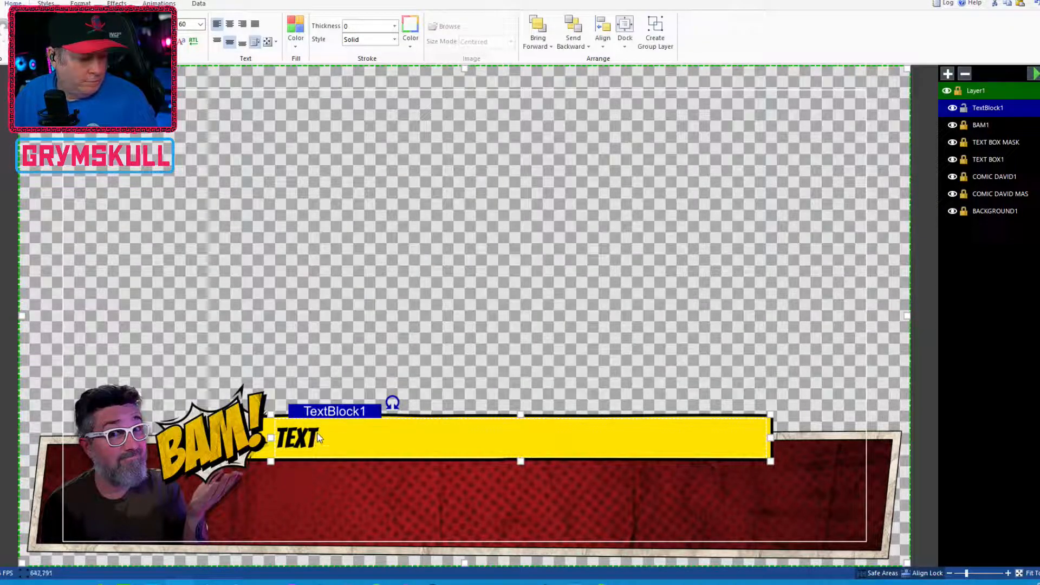
{"action": "key", "text": "ctrl+a"}
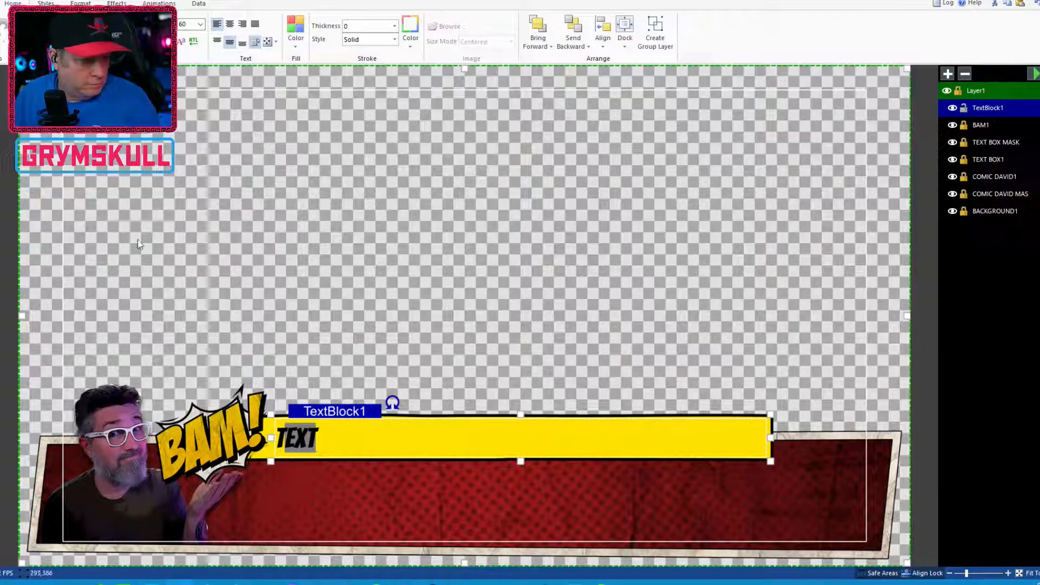
{"action": "left_click", "coordinate": [293, 30]}
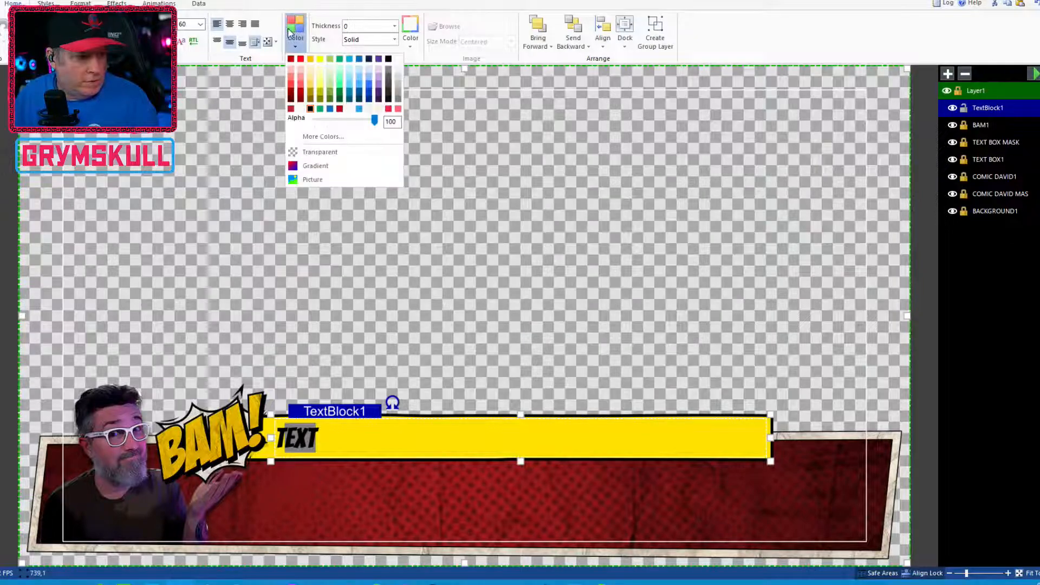
{"action": "left_click", "coordinate": [300, 108]}
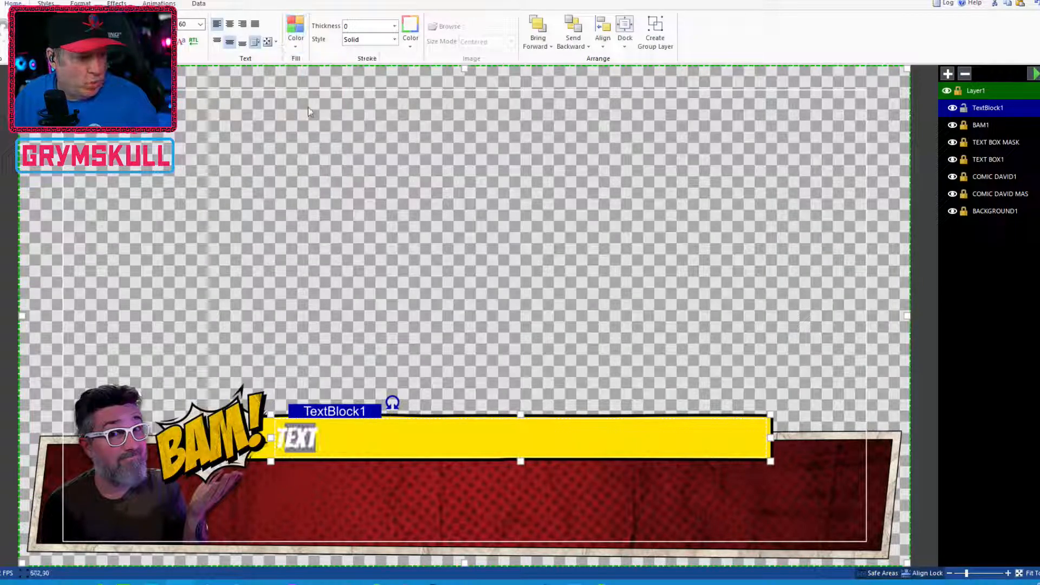
Give the text a black stroke with thickness 2
{"action": "left_click", "coordinate": [386, 27]}
{"action": "left_click", "coordinate": [393, 27]}
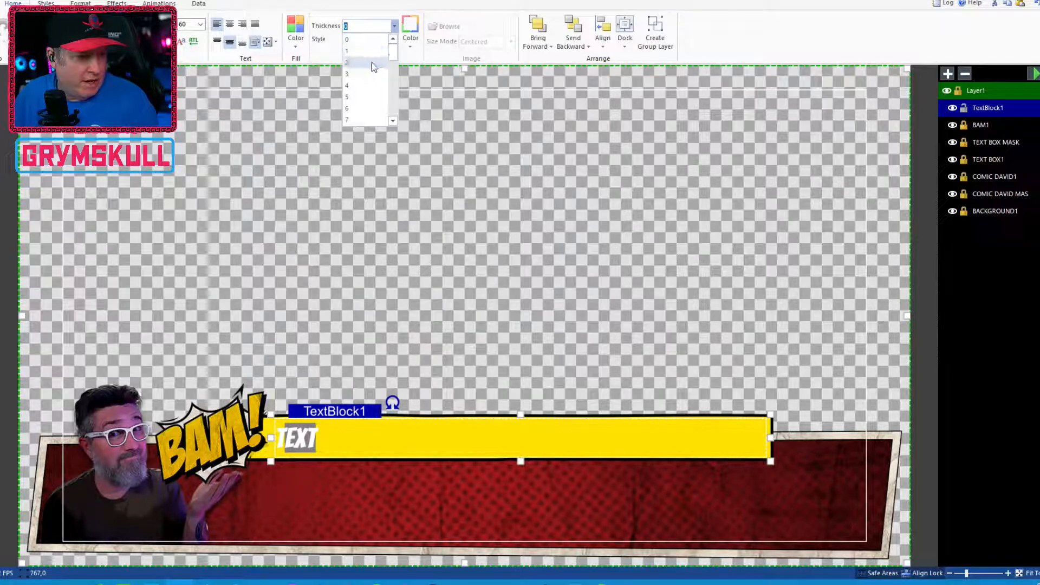
{"action": "left_click", "coordinate": [371, 63]}
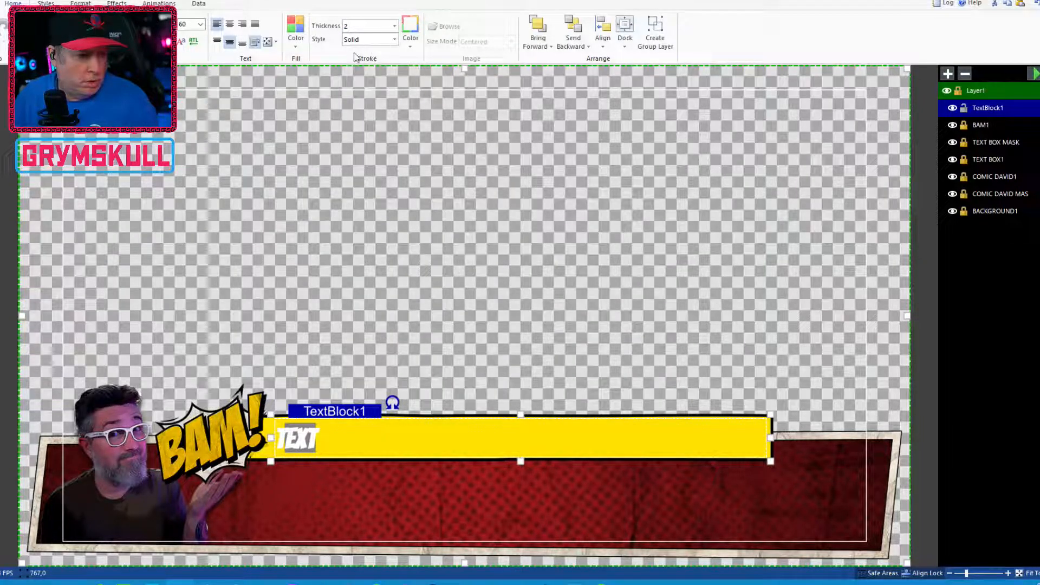
{"action": "left_click", "coordinate": [409, 46]}
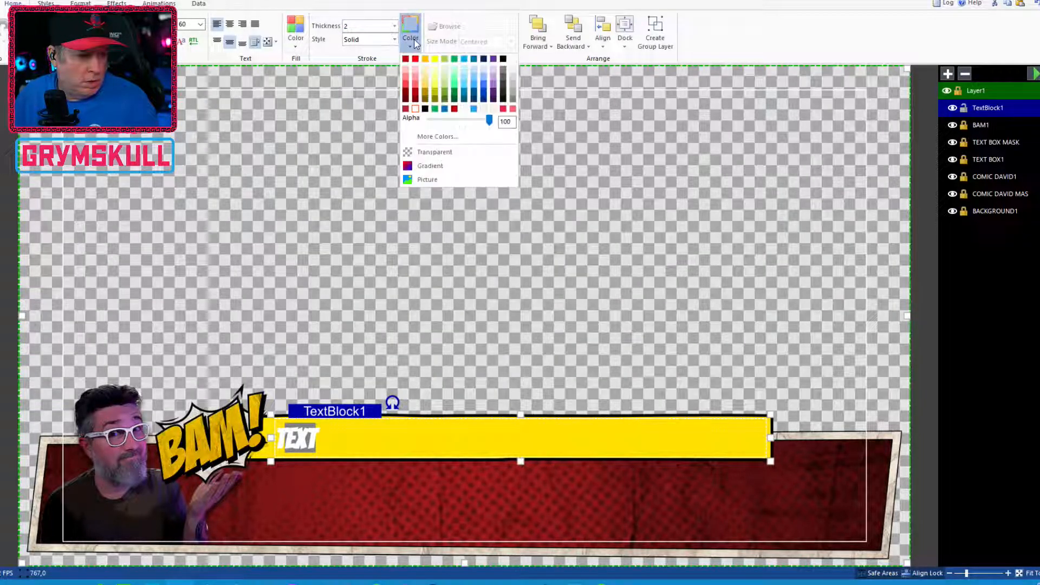
{"action": "left_click", "coordinate": [428, 112]}
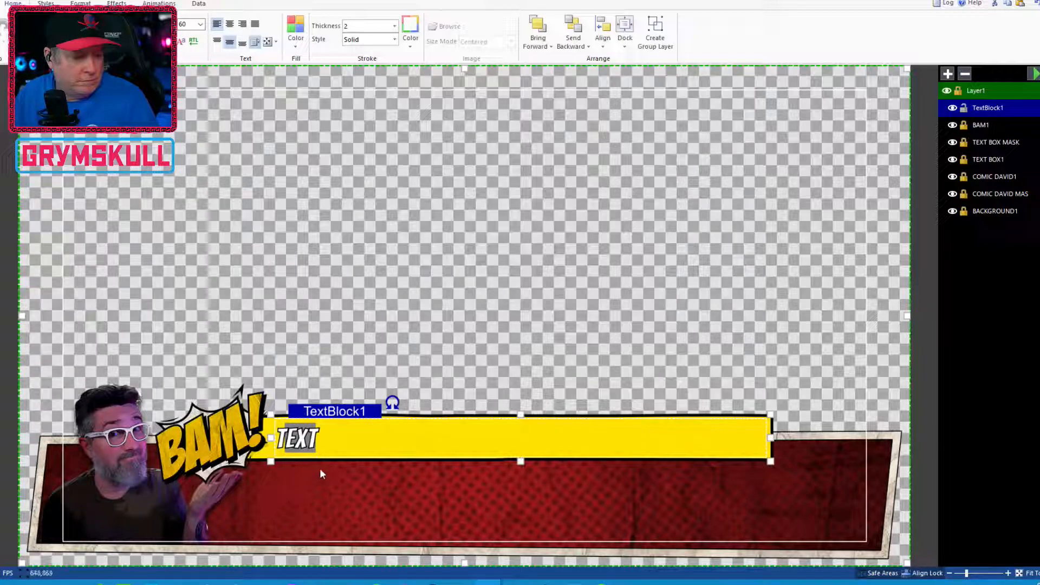
{"action": "left_click", "coordinate": [437, 374]}
{"action": "left_click", "coordinate": [295, 446]}
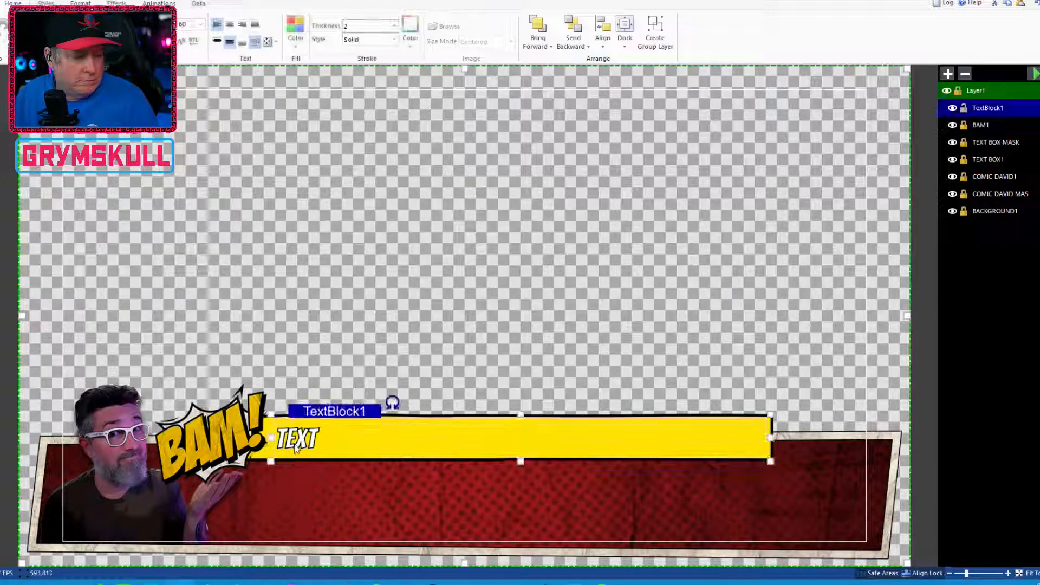
{"action": "double_click", "coordinate": [295, 446]}
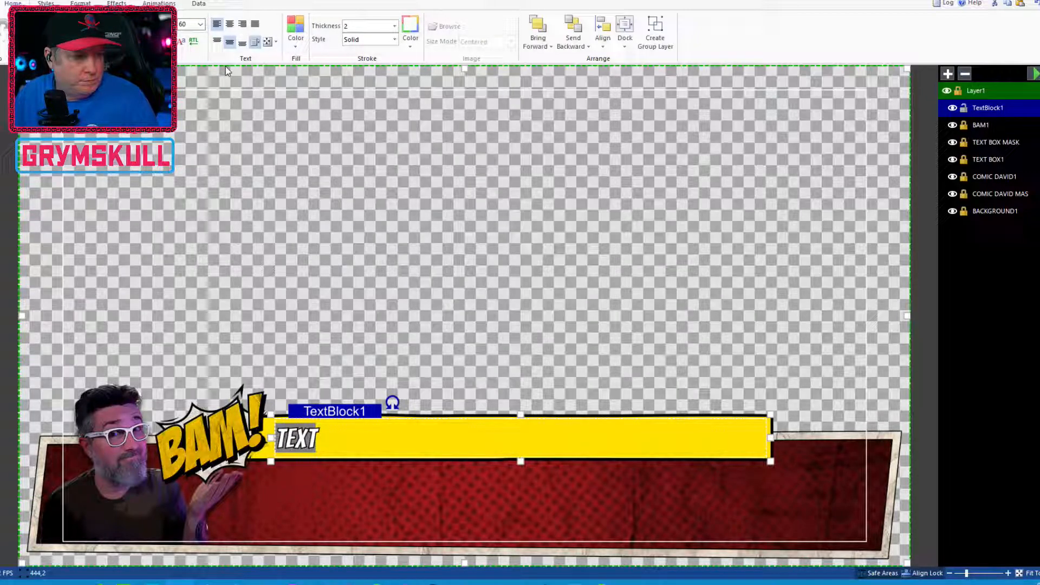
{"action": "left_click", "coordinate": [266, 42]}
{"action": "left_click", "coordinate": [288, 98]}
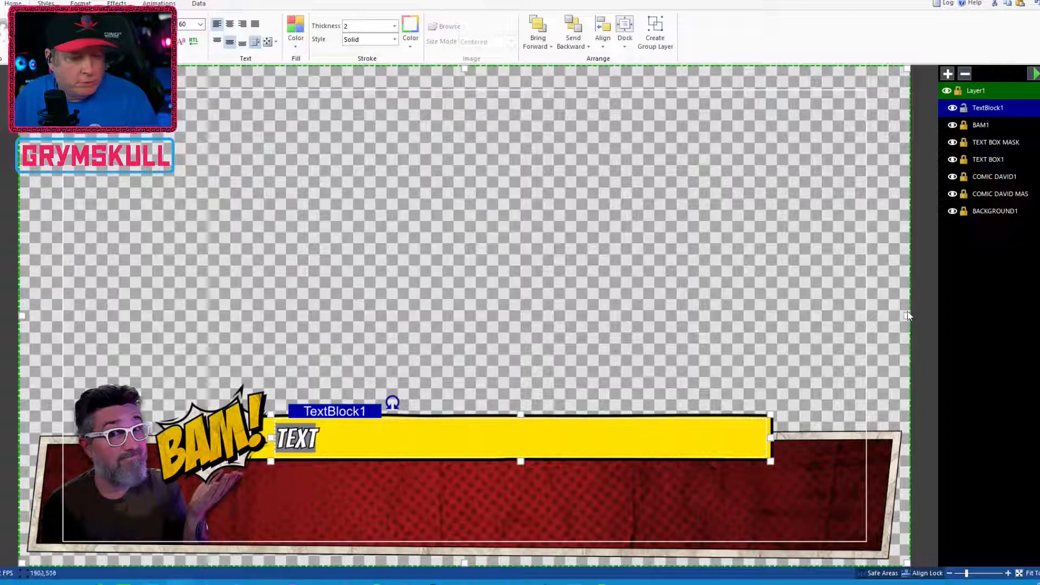
Rename the text block layer to CTA TEXT
{"action": "double_click", "coordinate": [1000, 110]}
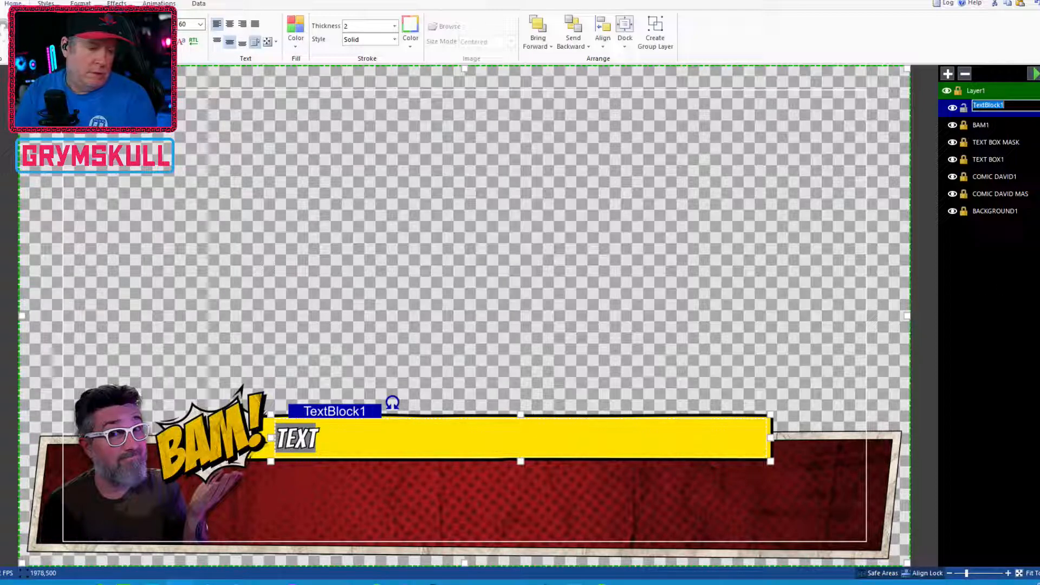
{"action": "type", "text": "CALL TO"}
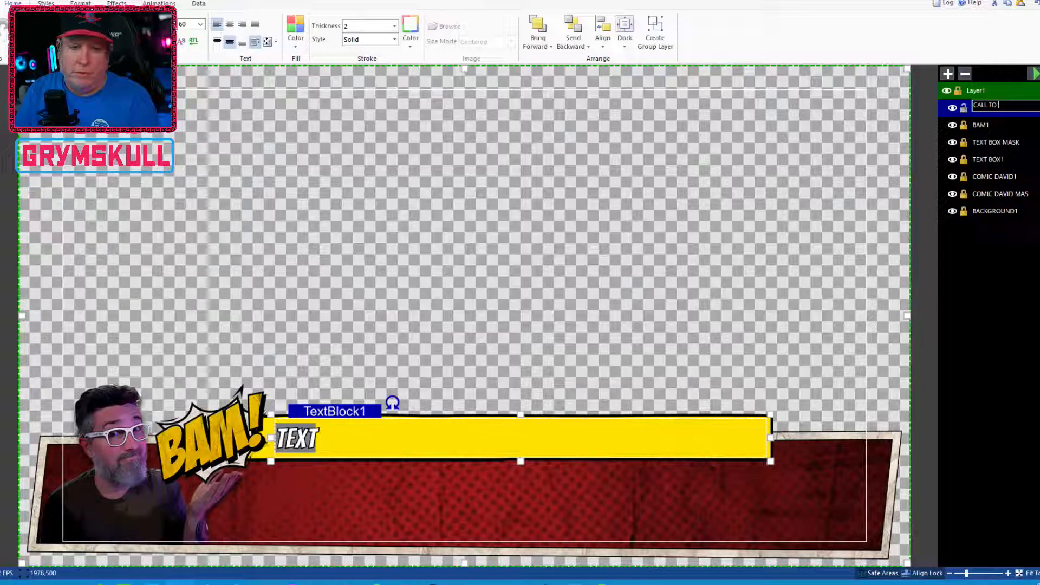
{"action": "key", "text": "BackSpace"}
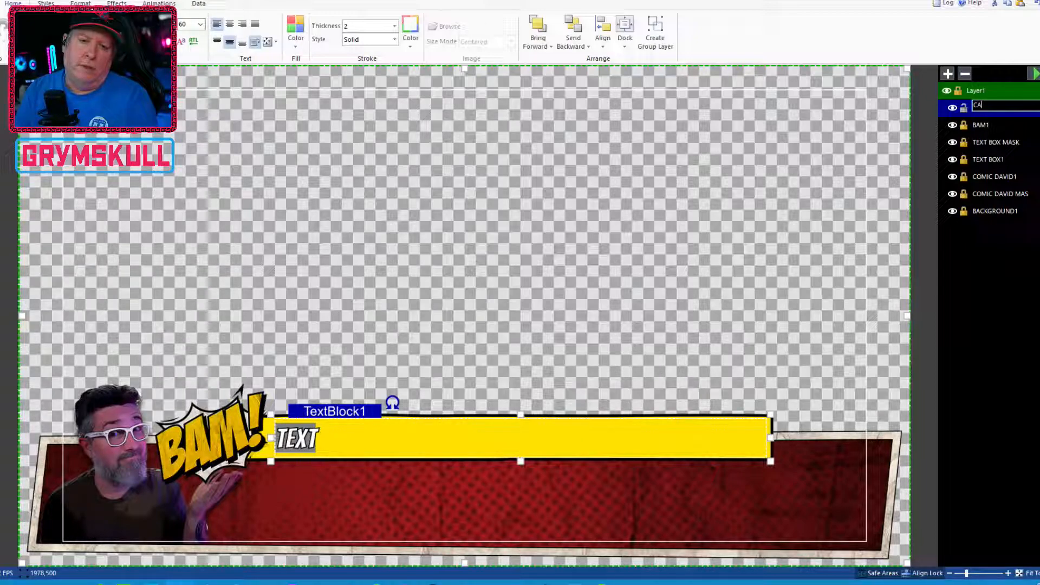
{"action": "type", "text": "TE"}
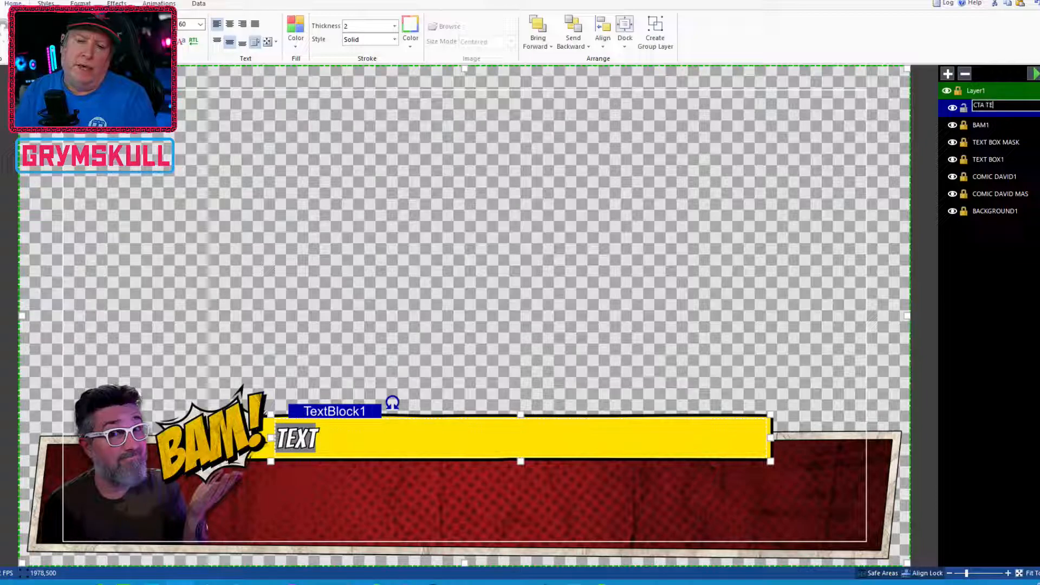
{"action": "type", "text": "XT"}
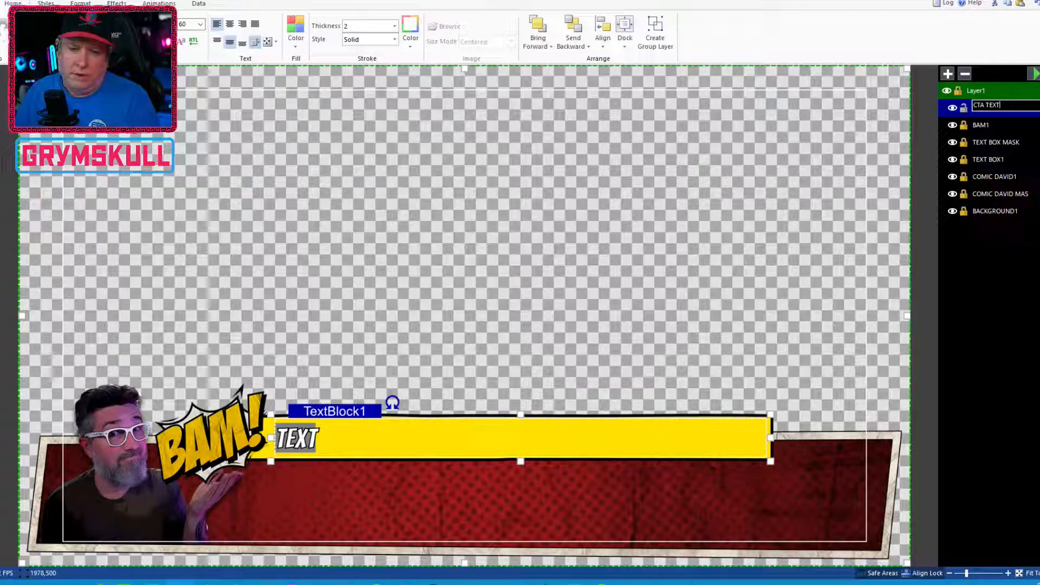
{"action": "key", "text": "Return"}
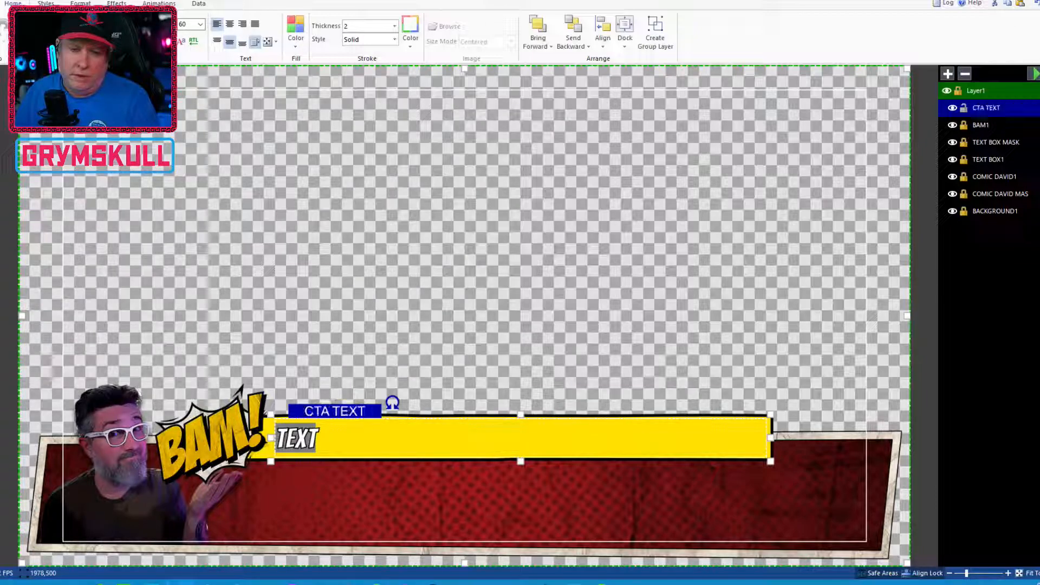
Duplicate the CTA TEXT layer by copying and pasting it
{"action": "right_click", "coordinate": [996, 115]}
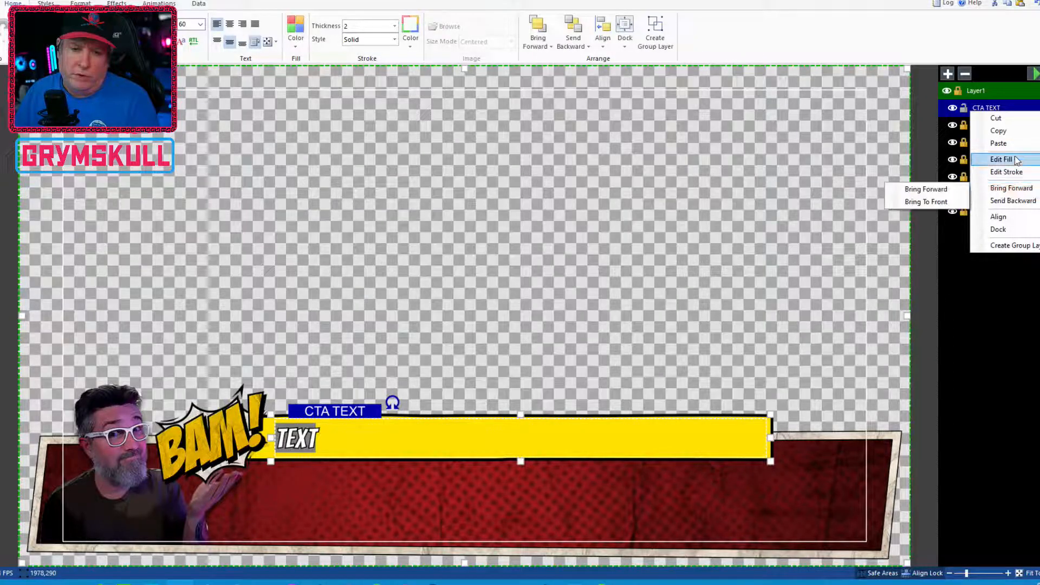
{"action": "left_click", "coordinate": [1018, 136]}
{"action": "right_click", "coordinate": [997, 110]}
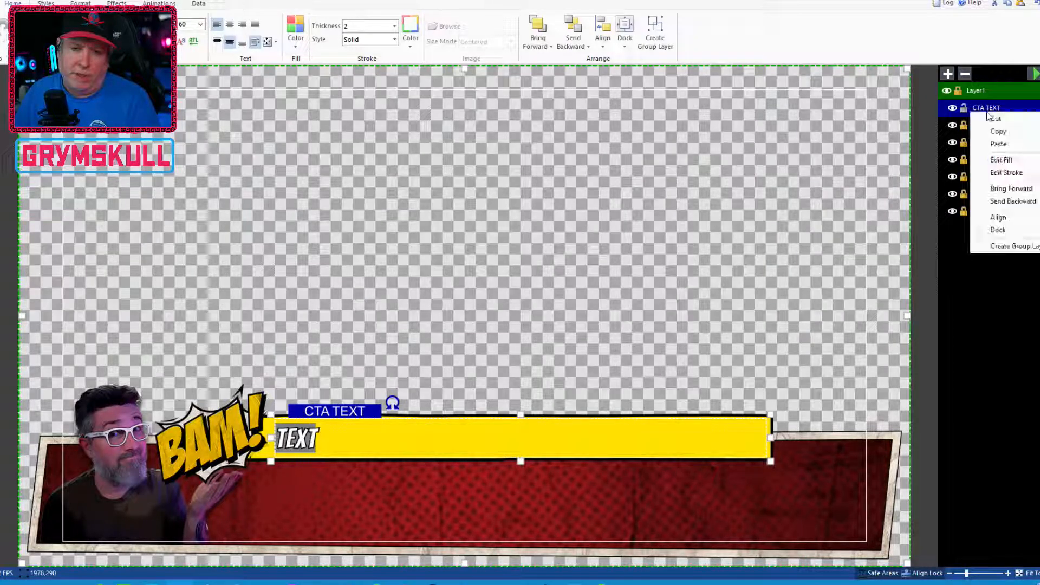
{"action": "left_click", "coordinate": [999, 148]}
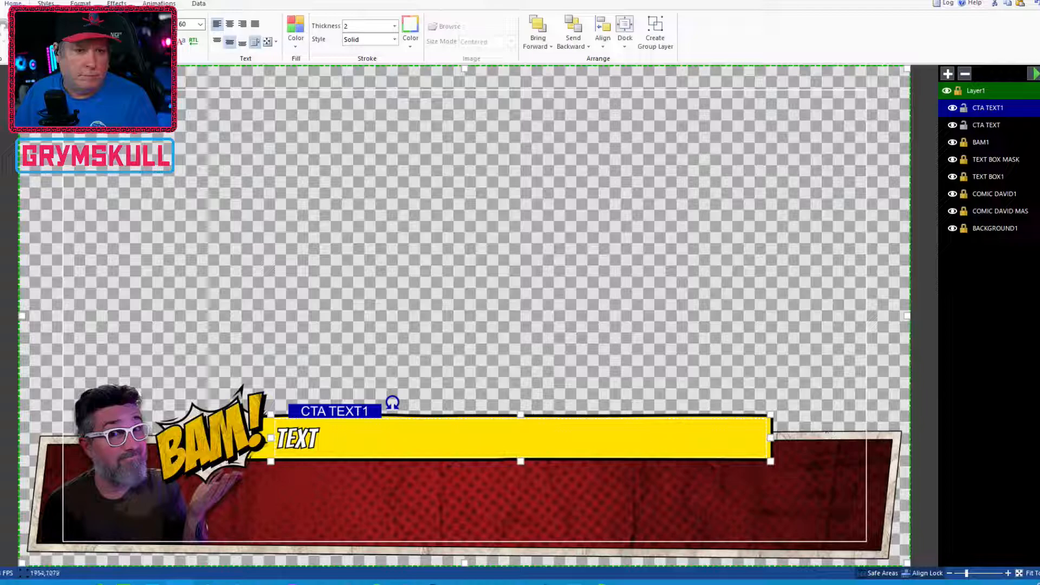
Rename the duplicated text layer to CTA MESSAGE
{"action": "double_click", "coordinate": [1006, 108]}
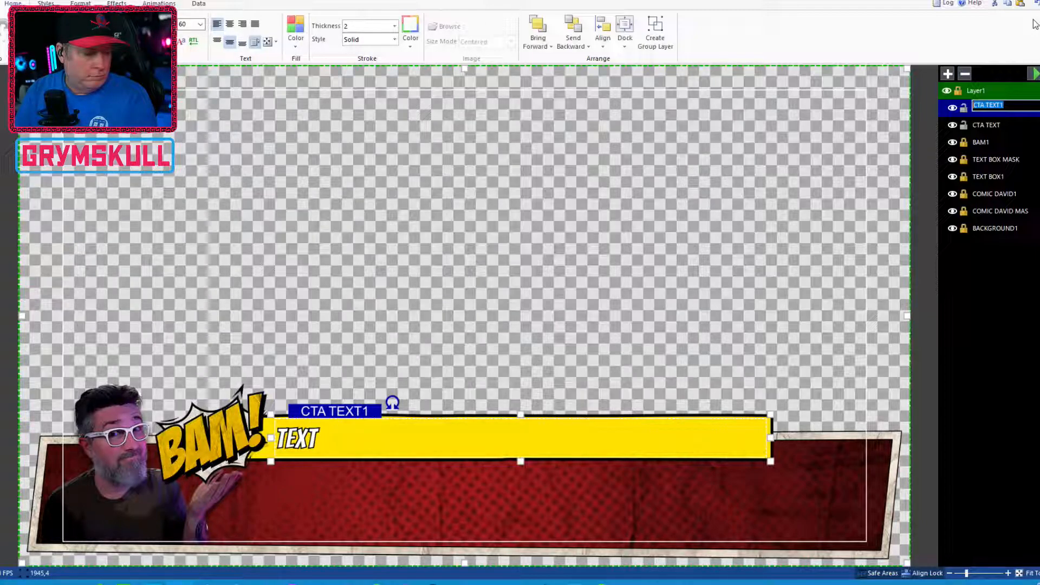
{"action": "type", "text": "C"}
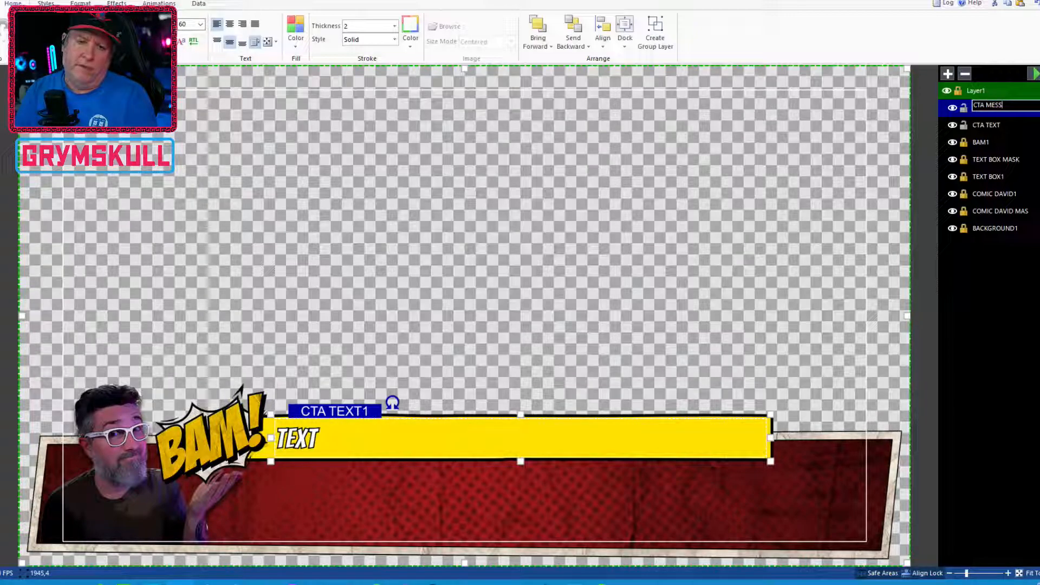
{"action": "key", "text": "Return"}
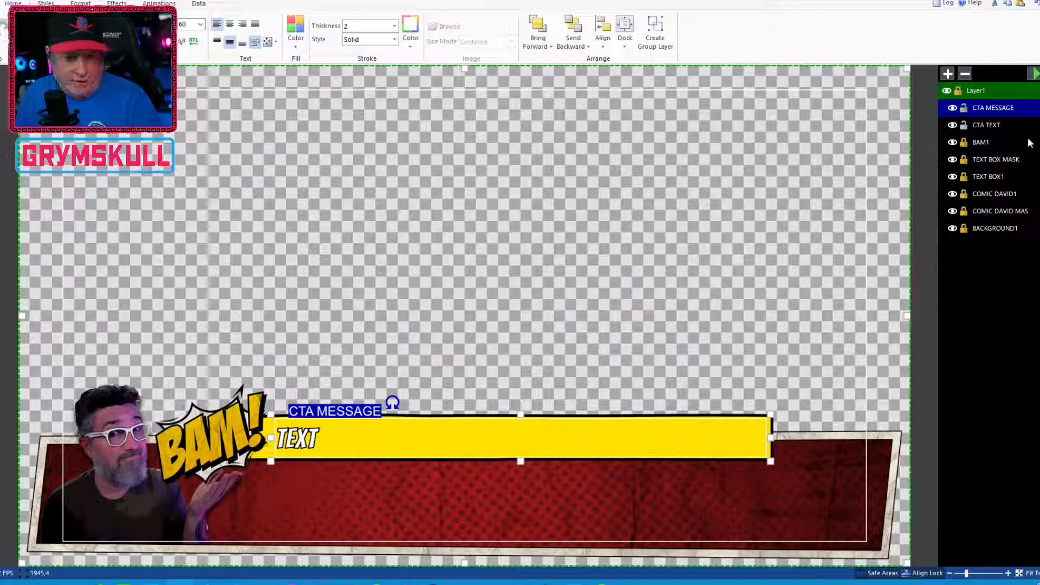
Move the CTA MESSAGE block down into the red panel and resize it to span the panel below the yellow bar
{"action": "left_click_drag", "start_coordinate": [302, 445], "coordinate": [301, 500]}
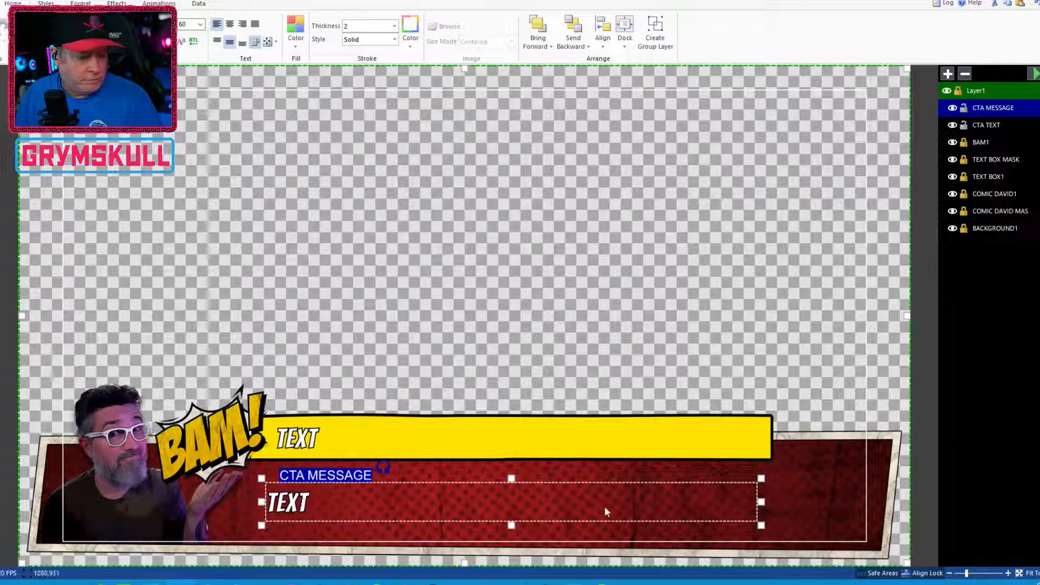
{"action": "left_click_drag", "start_coordinate": [511, 478], "coordinate": [509, 464]}
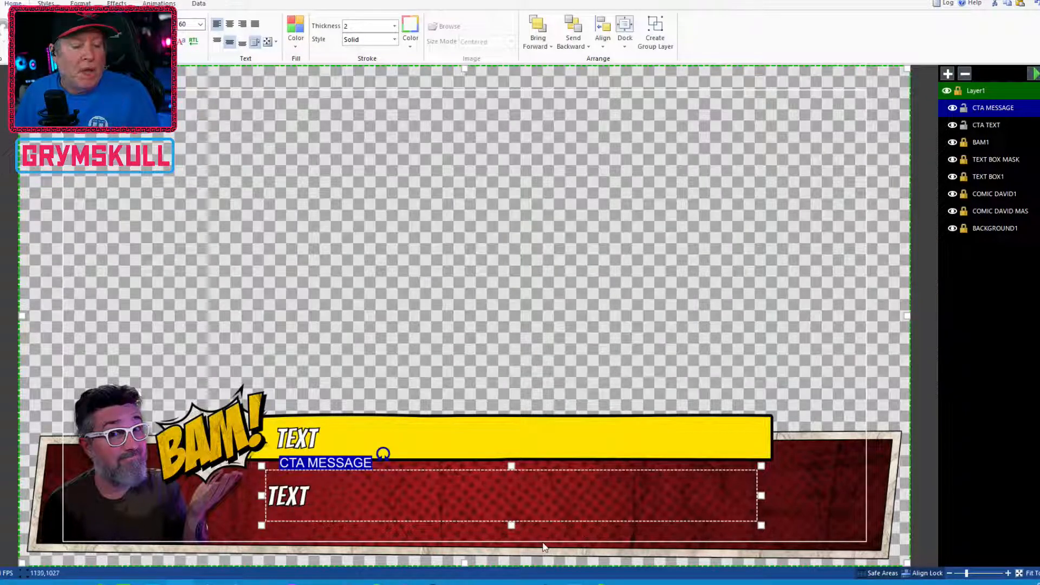
{"action": "left_click_drag", "start_coordinate": [510, 525], "coordinate": [533, 536]}
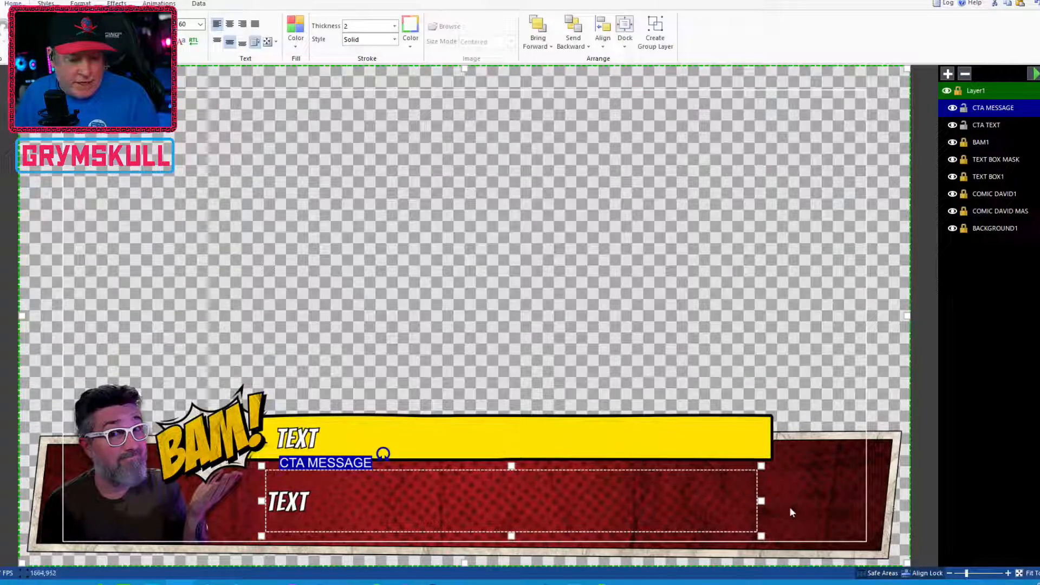
{"action": "left_click", "coordinate": [765, 497]}
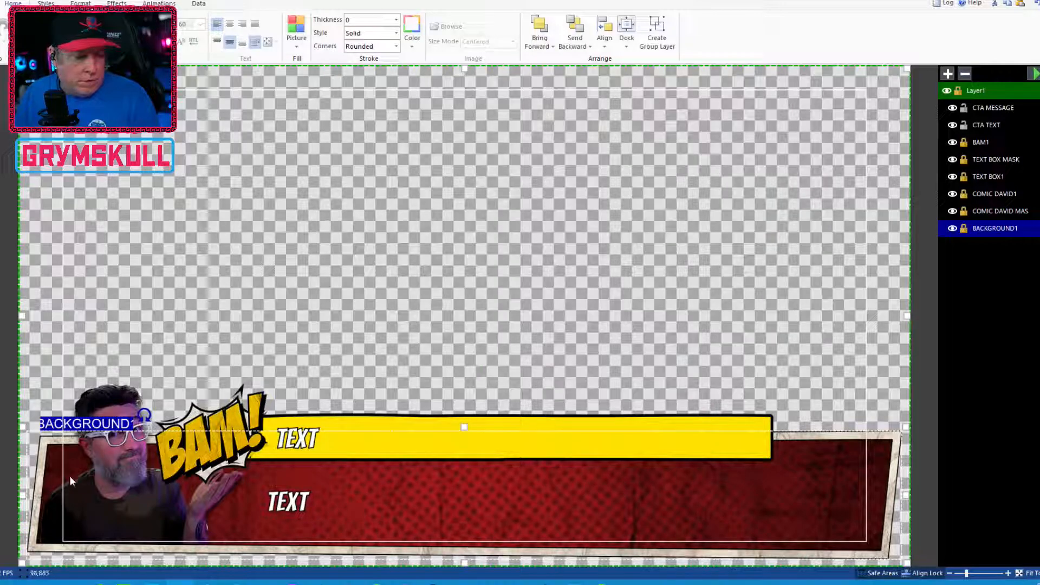
{"action": "left_click", "coordinate": [291, 502]}
{"action": "left_click_drag", "start_coordinate": [762, 500], "coordinate": [876, 491]}
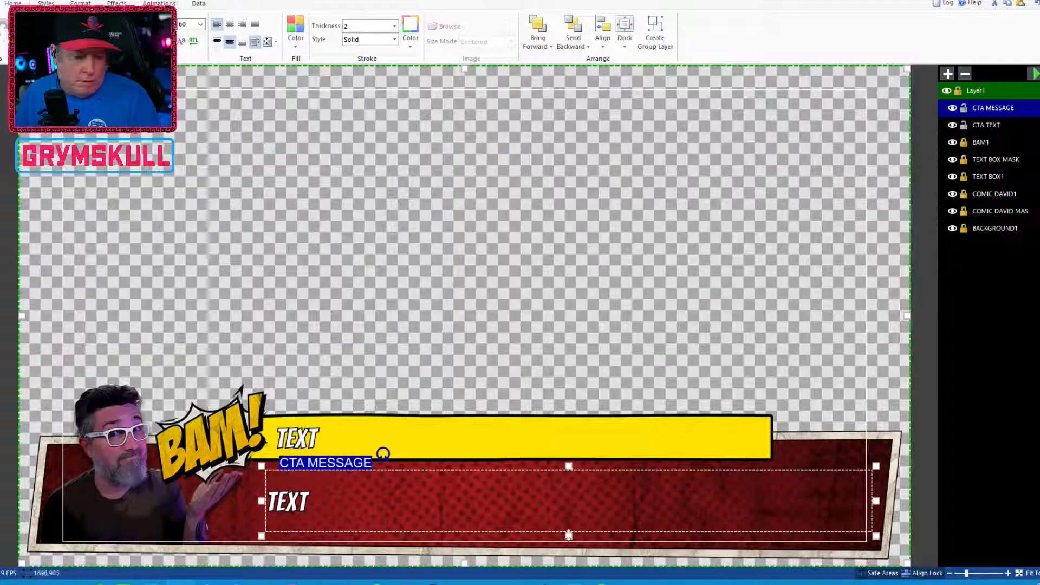
{"action": "left_click_drag", "start_coordinate": [299, 501], "coordinate": [289, 504]}
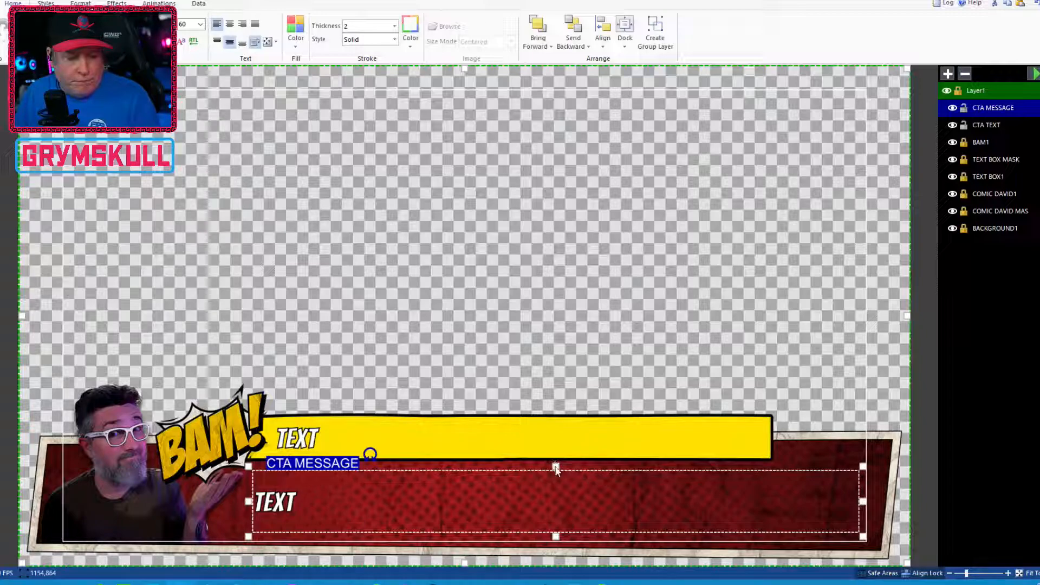
{"action": "left_click_drag", "start_coordinate": [555, 466], "coordinate": [551, 463]}
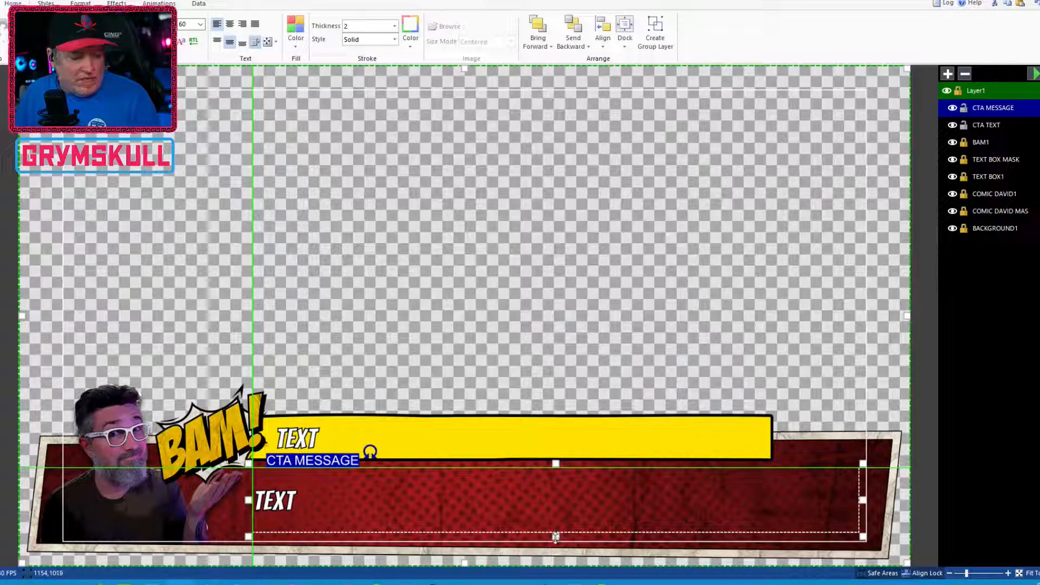
{"action": "left_click_drag", "start_coordinate": [553, 539], "coordinate": [554, 539]}
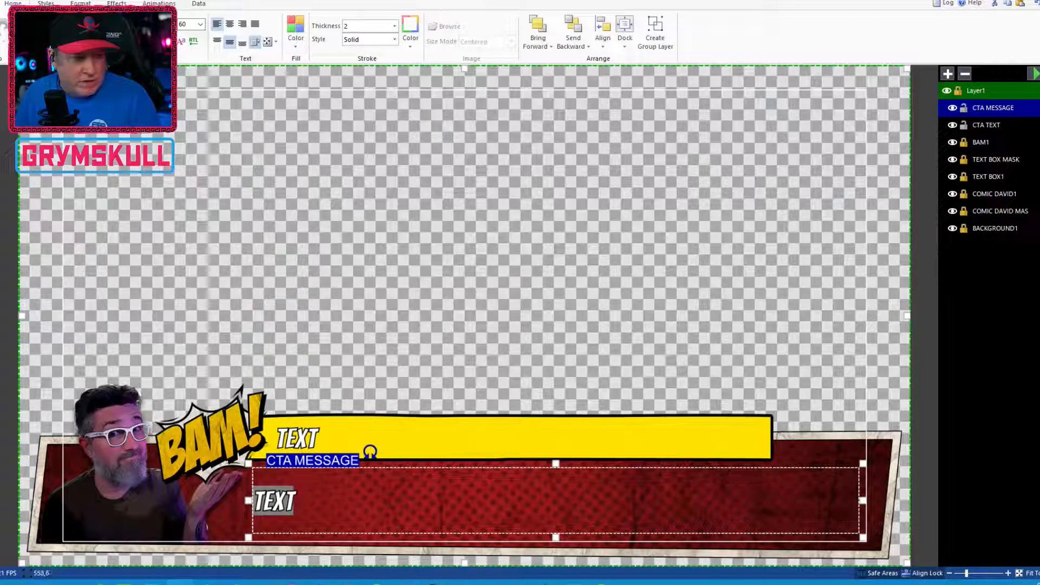
Set the CTA MESSAGE text size to 120
{"action": "left_click", "coordinate": [200, 24]}
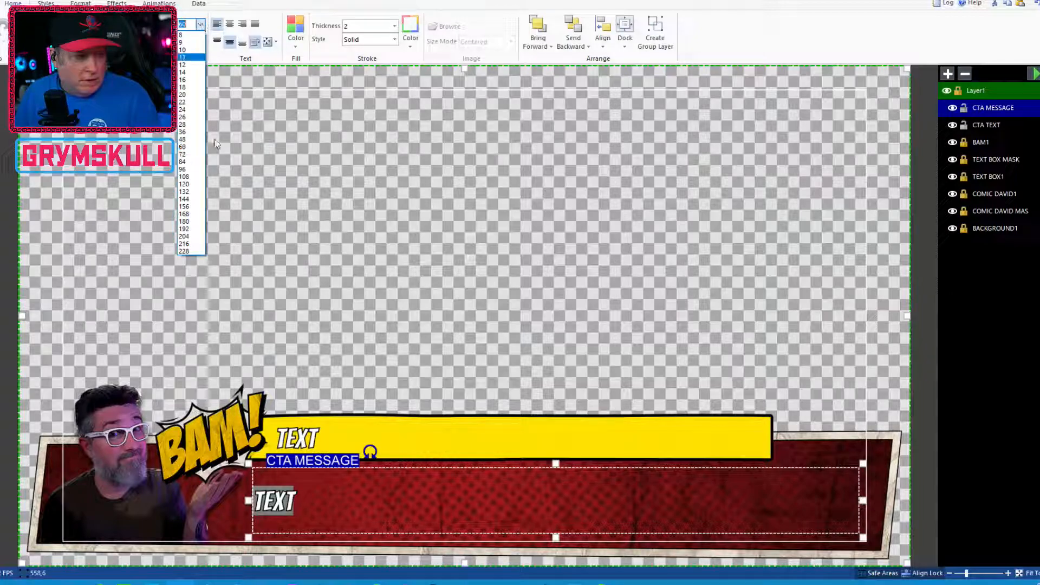
{"action": "left_click", "coordinate": [195, 184]}
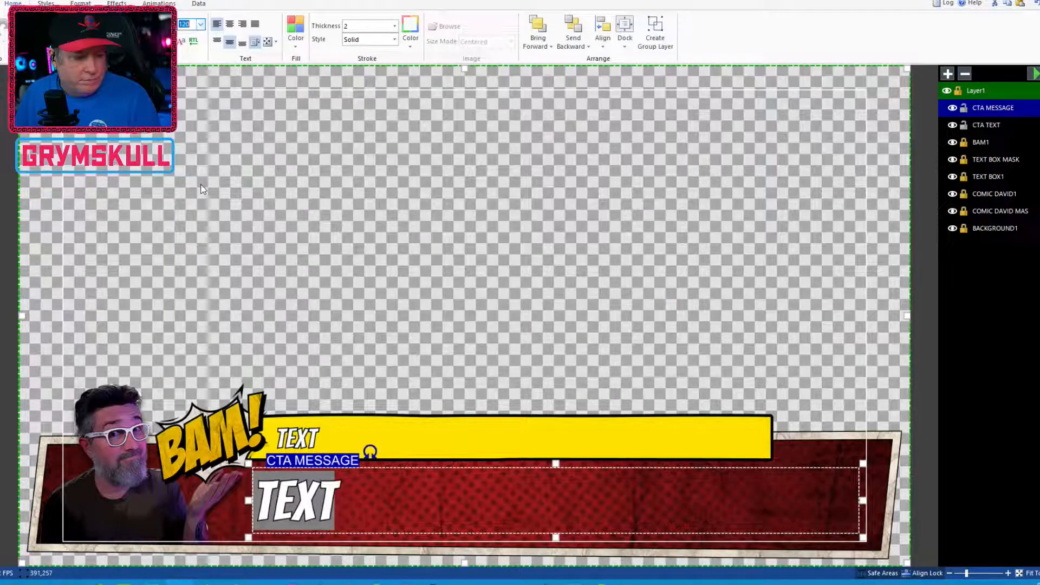
{"action": "left_click", "coordinate": [323, 507]}
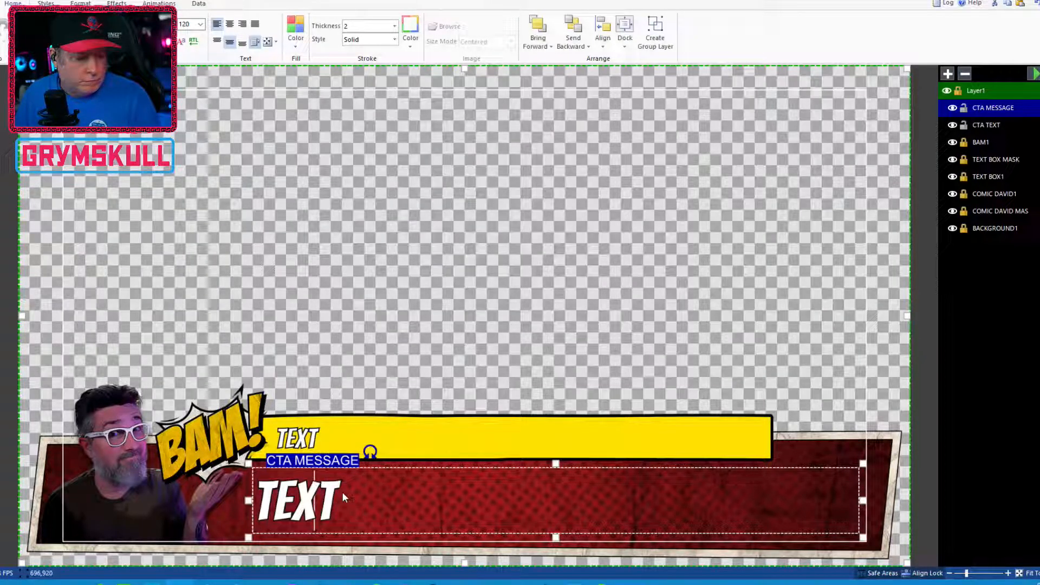
Change the CTA MESSAGE text font to Okinawa
{"action": "double_click", "coordinate": [296, 507]}
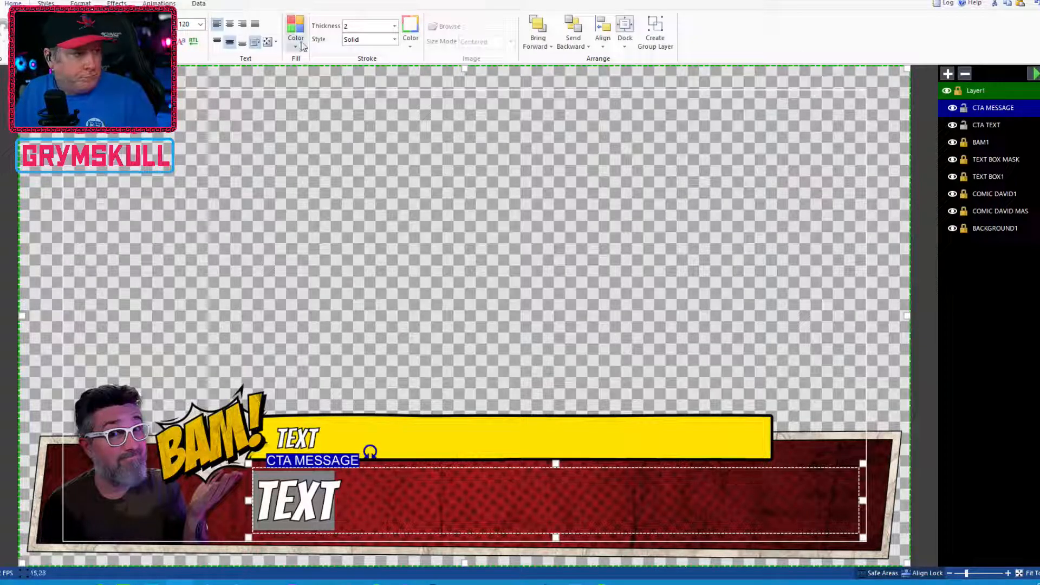
{"action": "left_click", "coordinate": [172, 24]}
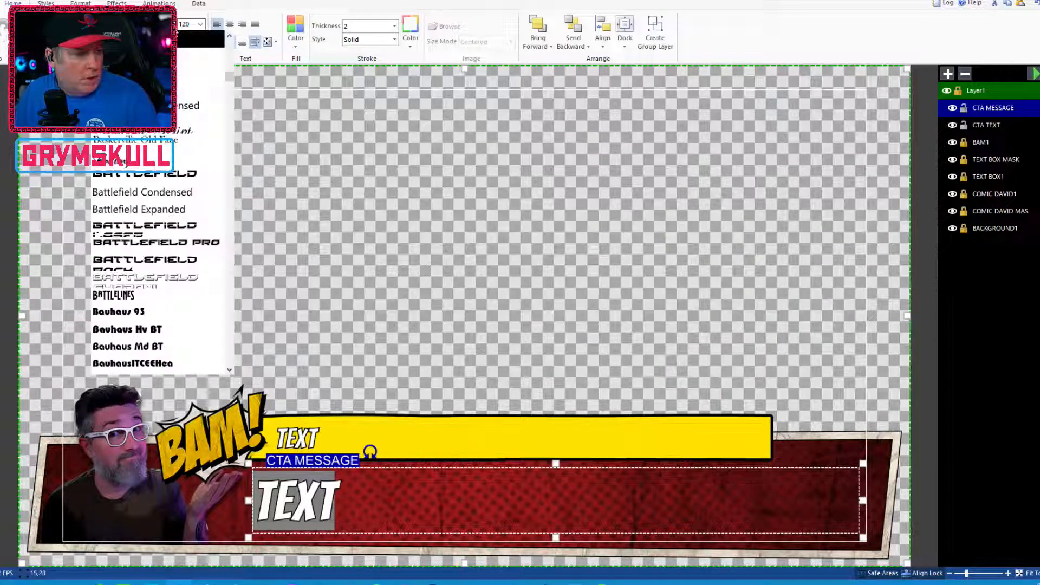
{"action": "left_click_drag", "start_coordinate": [230, 79], "coordinate": [292, 254]}
{"action": "scroll", "coordinate": [189, 276], "scroll_direction": "down", "scroll_amount": 2}
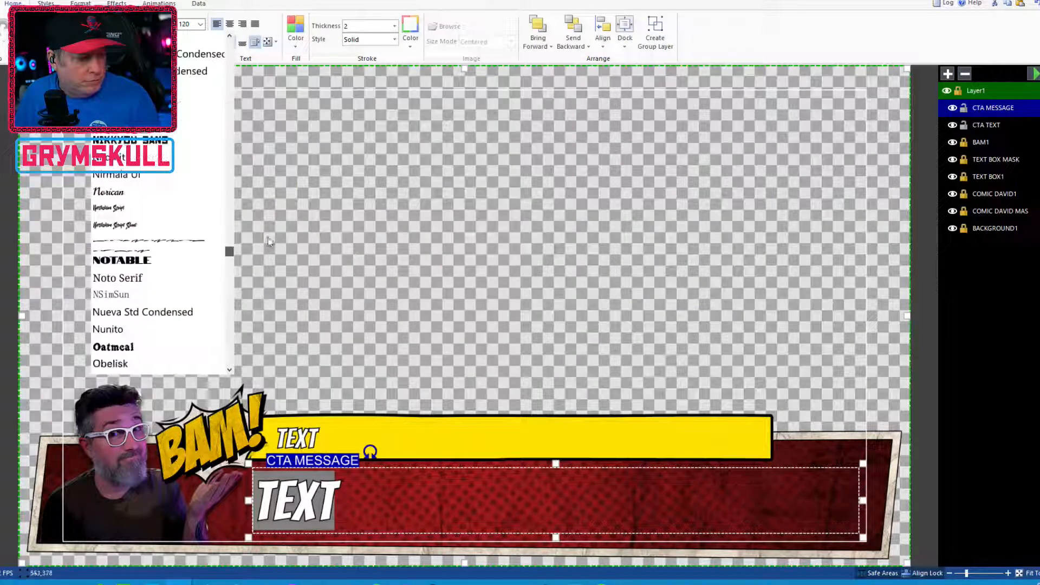
{"action": "scroll", "coordinate": [187, 279], "scroll_direction": "down", "scroll_amount": 3}
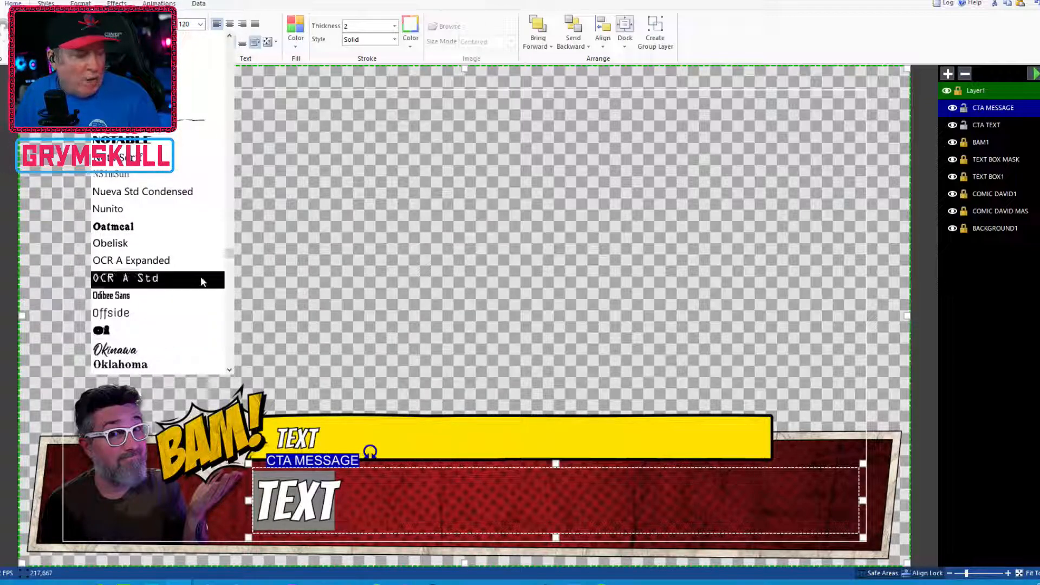
{"action": "left_click", "coordinate": [132, 350]}
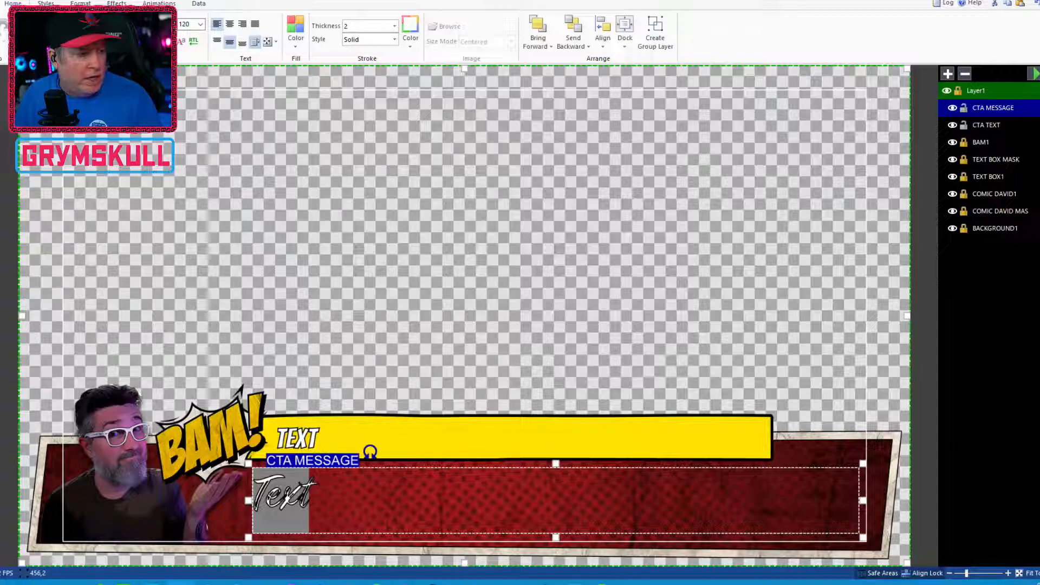
Change the CTA MESSAGE text font to Passion One
{"action": "left_click", "coordinate": [175, 25]}
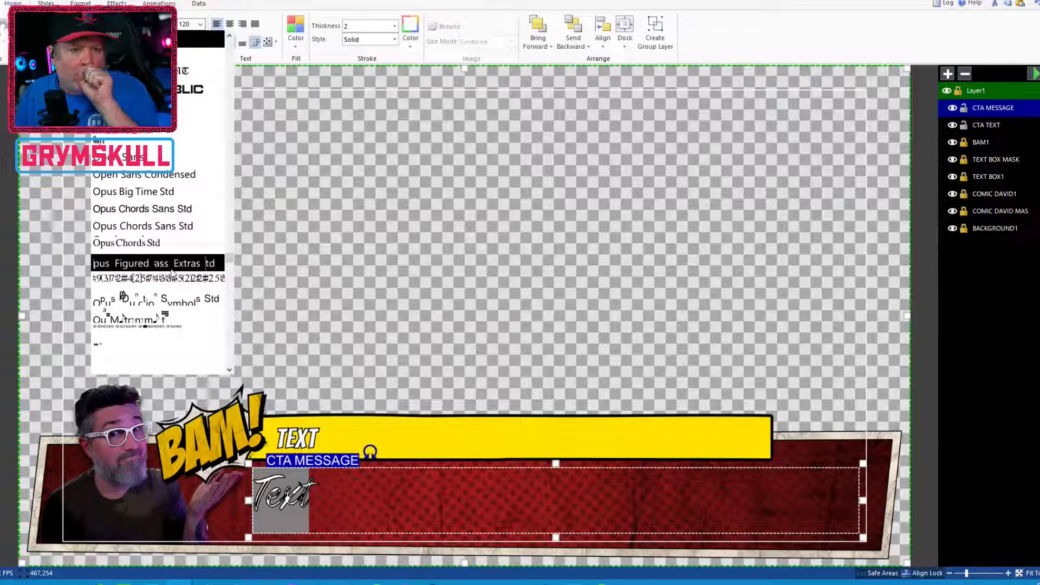
{"action": "scroll", "coordinate": [173, 265], "scroll_direction": "up", "scroll_amount": 1}
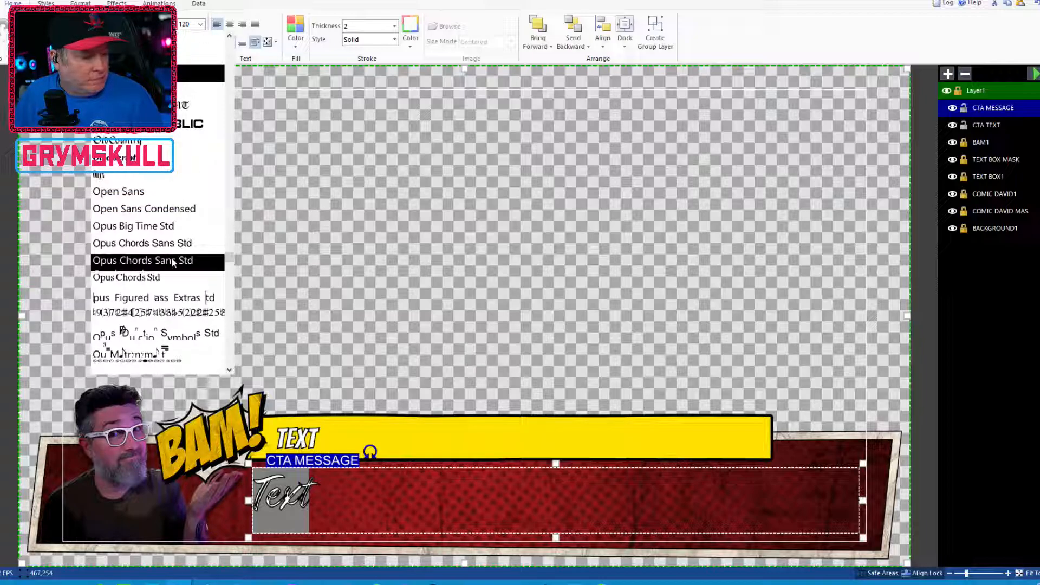
{"action": "scroll", "coordinate": [173, 262], "scroll_direction": "down", "scroll_amount": 3}
{"action": "scroll", "coordinate": [173, 263], "scroll_direction": "up", "scroll_amount": 3}
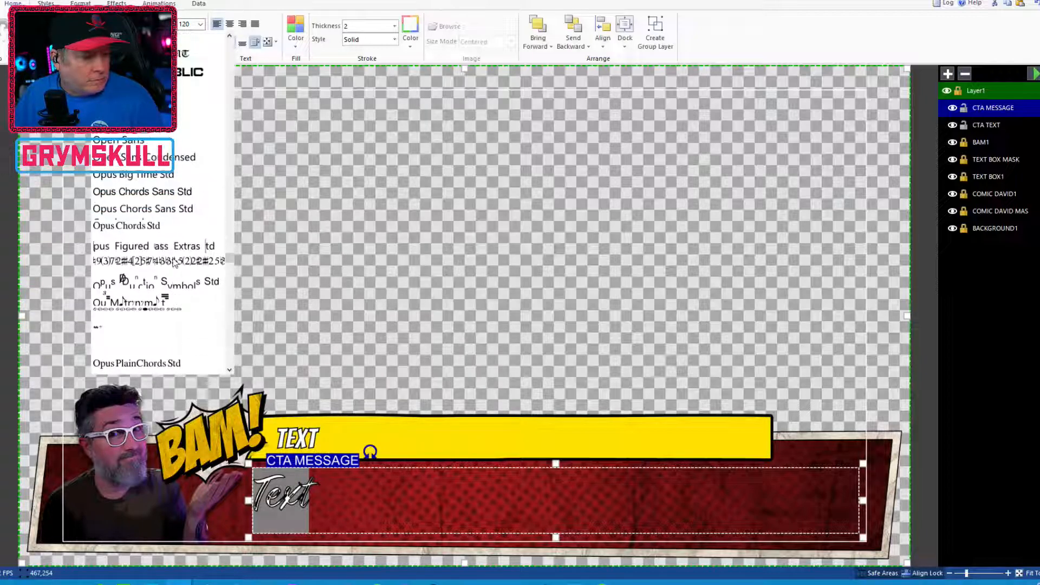
{"action": "scroll", "coordinate": [173, 263], "scroll_direction": "up", "scroll_amount": 3}
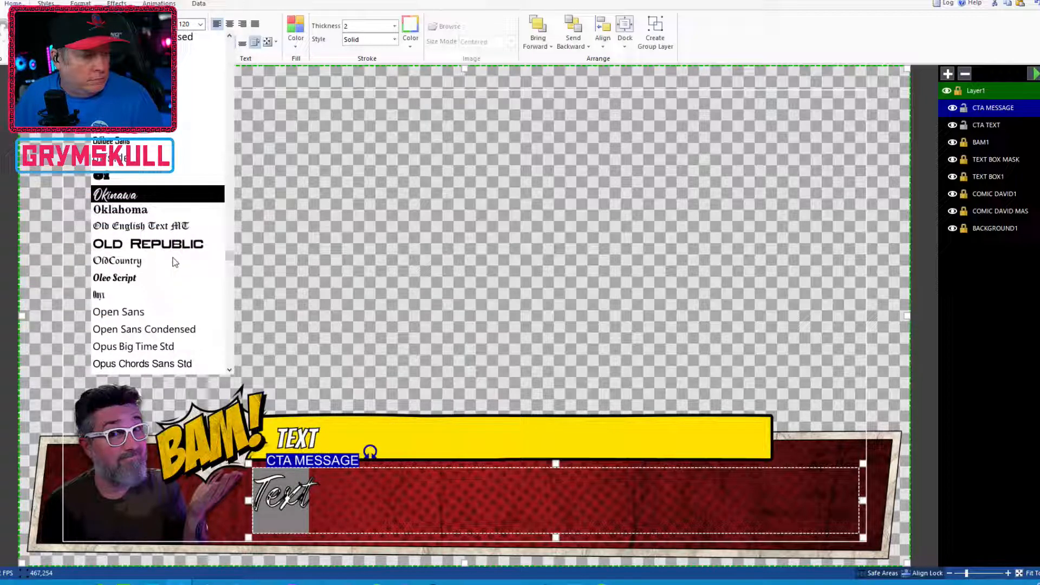
{"action": "scroll", "coordinate": [173, 263], "scroll_direction": "up", "scroll_amount": 2}
{"action": "scroll", "coordinate": [179, 255], "scroll_direction": "down", "scroll_amount": 4}
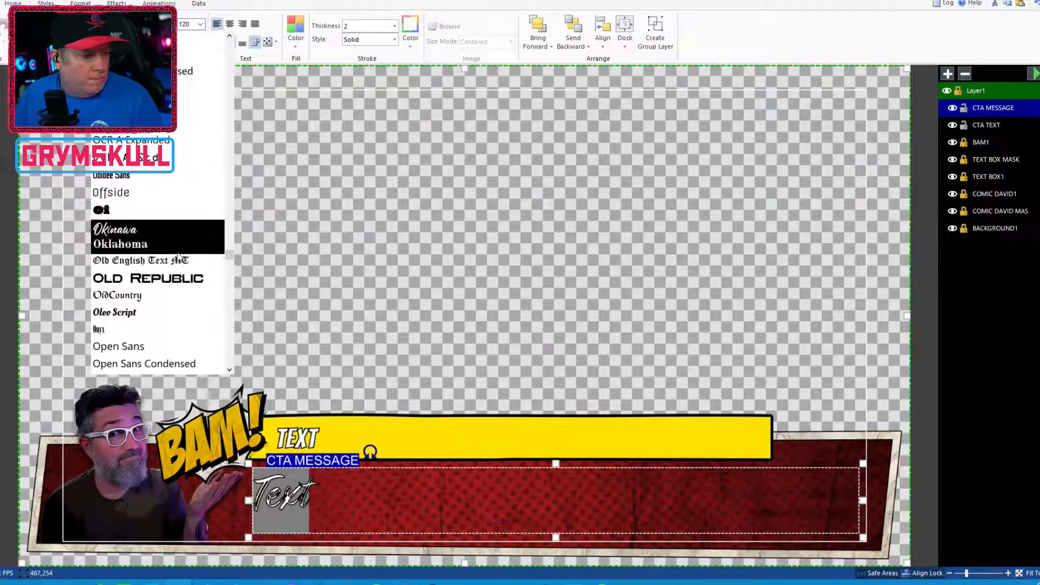
{"action": "scroll", "coordinate": [194, 222], "scroll_direction": "down", "scroll_amount": 6}
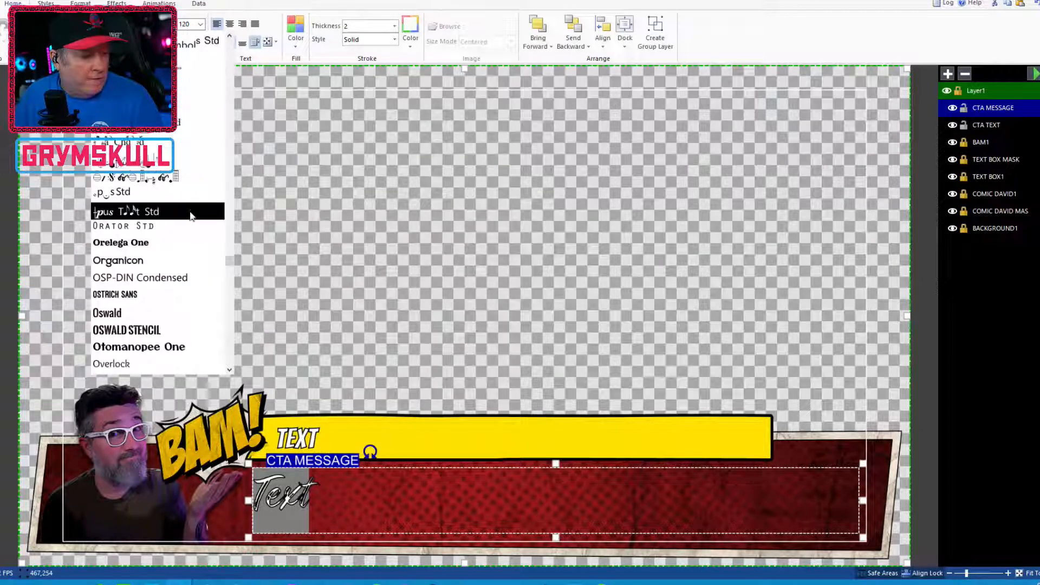
{"action": "scroll", "coordinate": [190, 211], "scroll_direction": "down", "scroll_amount": 5}
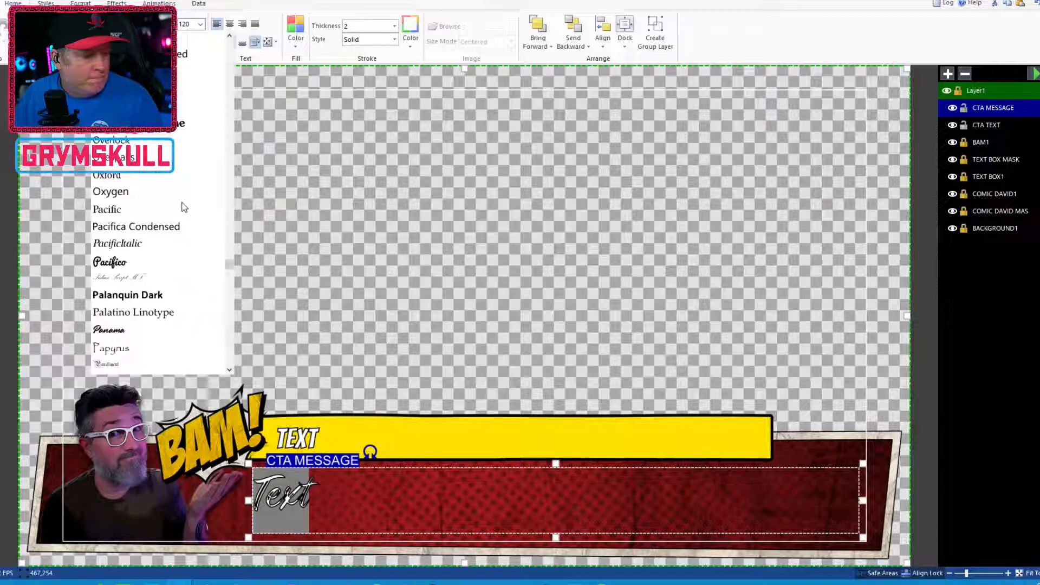
{"action": "scroll", "coordinate": [183, 207], "scroll_direction": "down", "scroll_amount": 2}
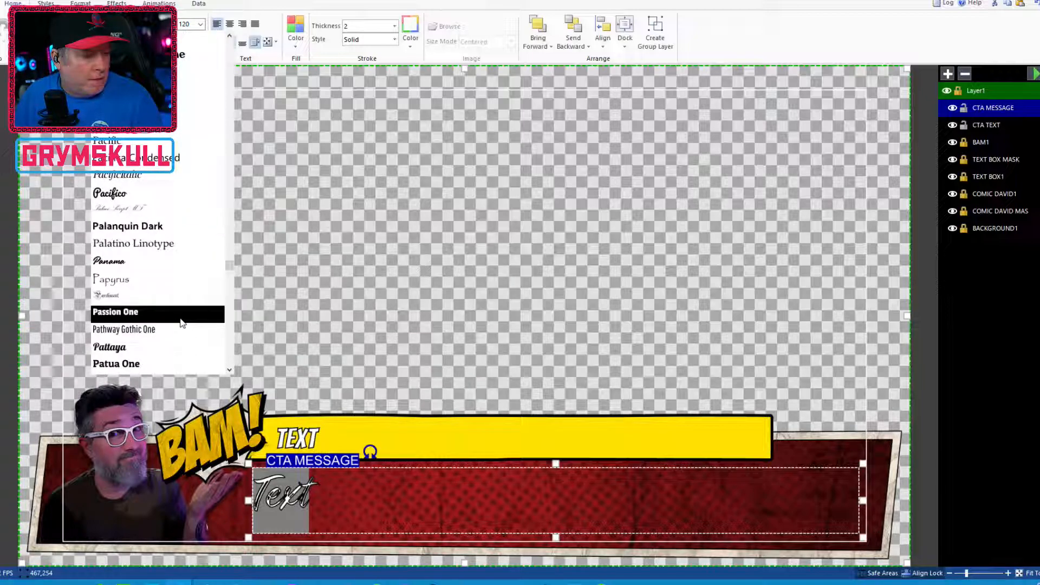
{"action": "left_click", "coordinate": [184, 311]}
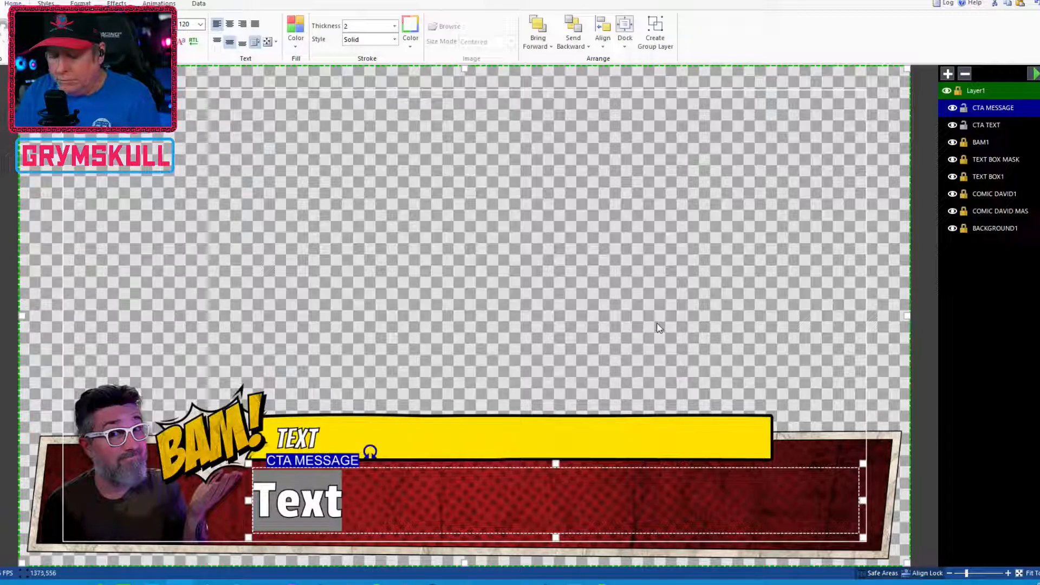
Replace the CTA MESSAGE text with THIS IS A URL OR MESSAGE and nudge its box slightly
{"action": "type", "text": "THIS IS A "}
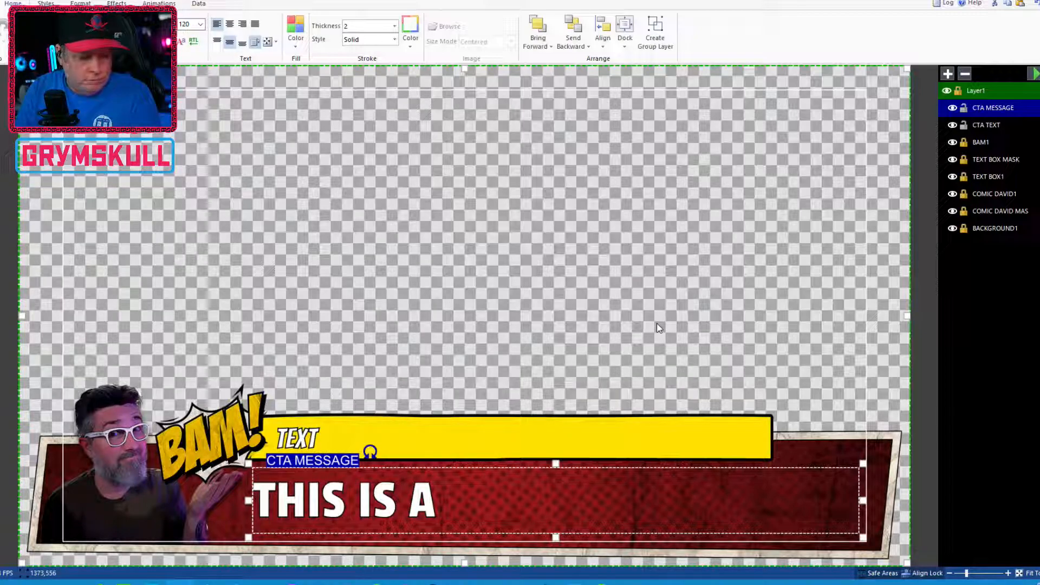
{"action": "type", "text": "URL "}
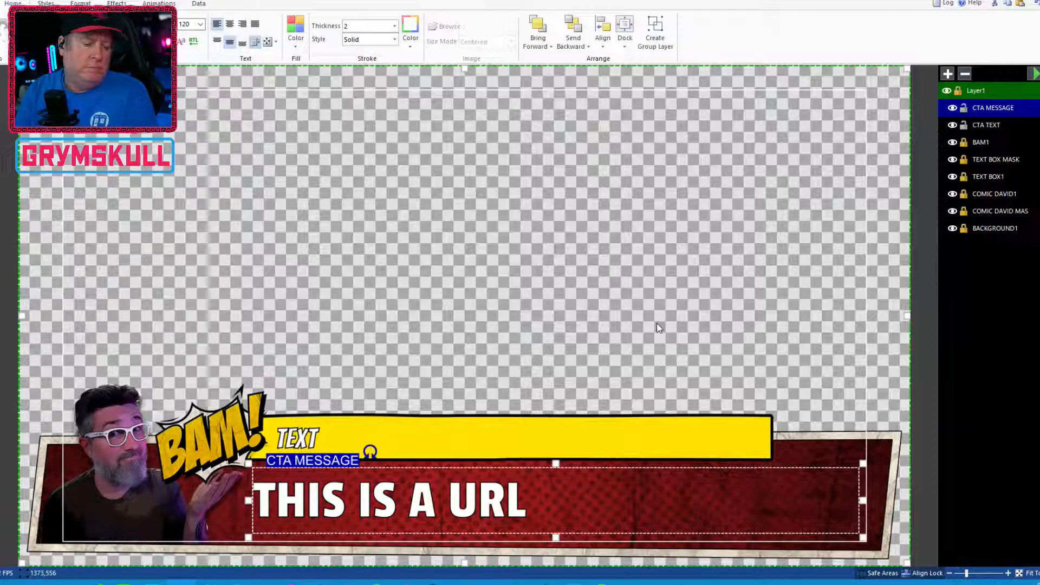
{"action": "type", "text": "OR MESSAGE"}
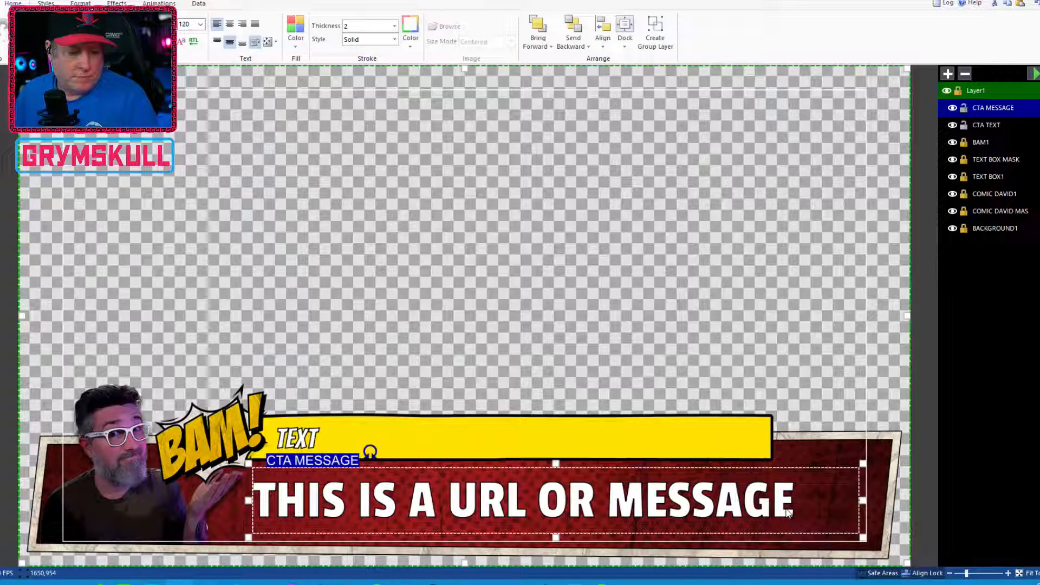
{"action": "left_click_drag", "start_coordinate": [776, 513], "coordinate": [775, 513]}
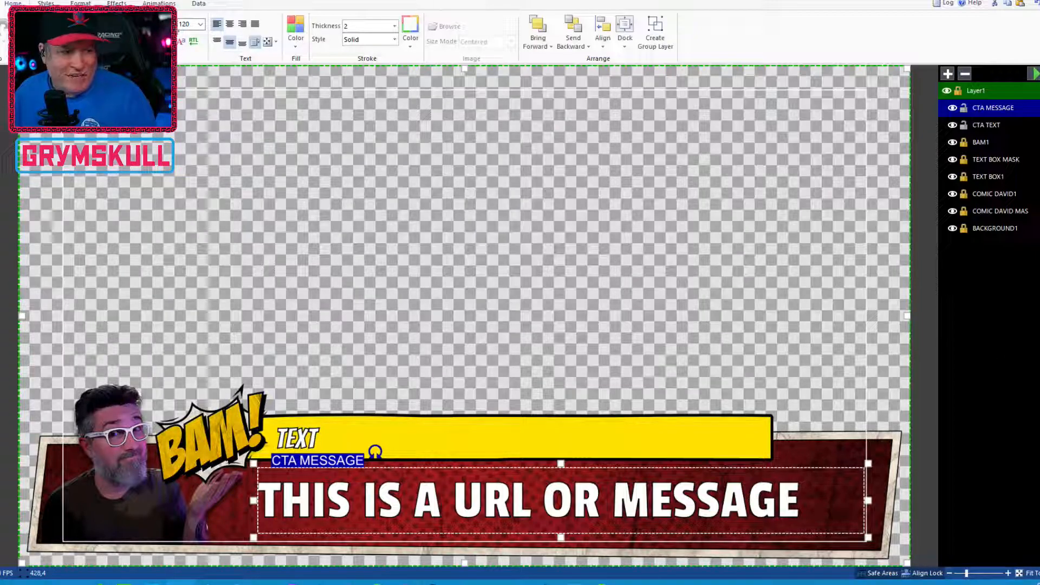
Search the font manager for the Okinawa font and check which font folders are active
{"action": "left_click", "coordinate": [175, 25]}
{"action": "scroll", "coordinate": [195, 279], "scroll_direction": "down", "scroll_amount": 2}
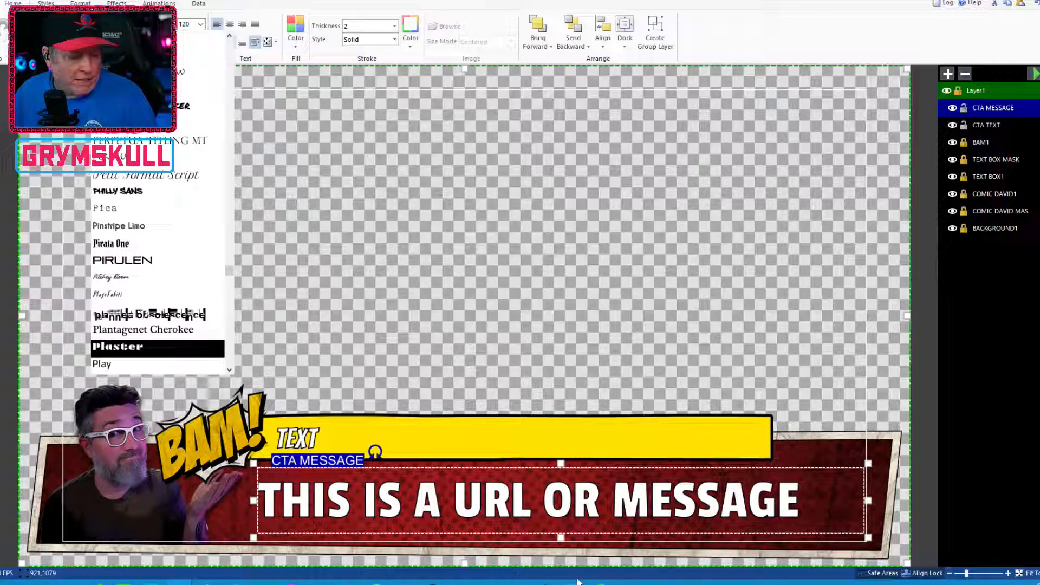
{"action": "left_click", "coordinate": [157, 348]}
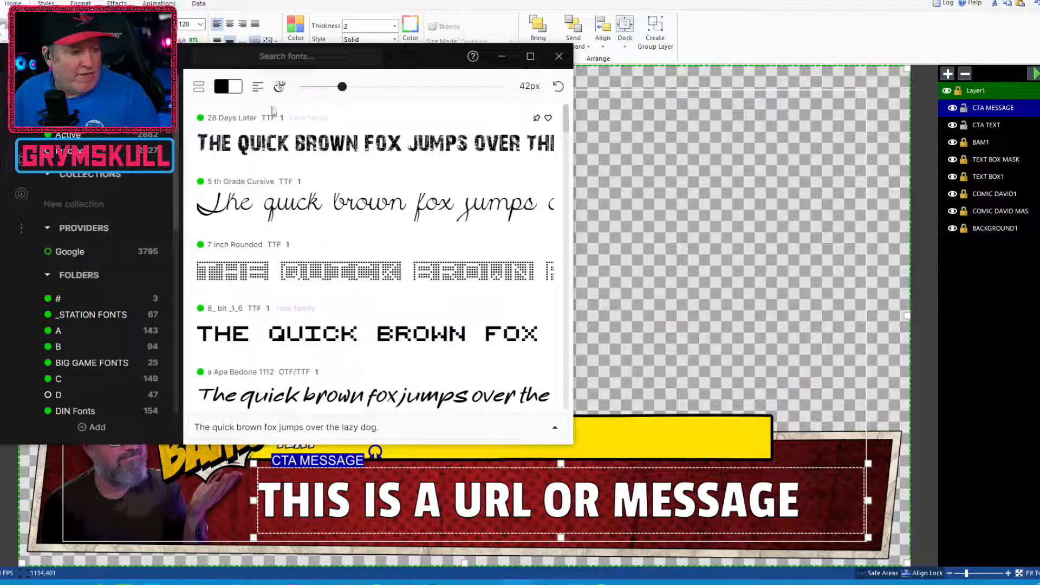
{"action": "left_click", "coordinate": [336, 43]}
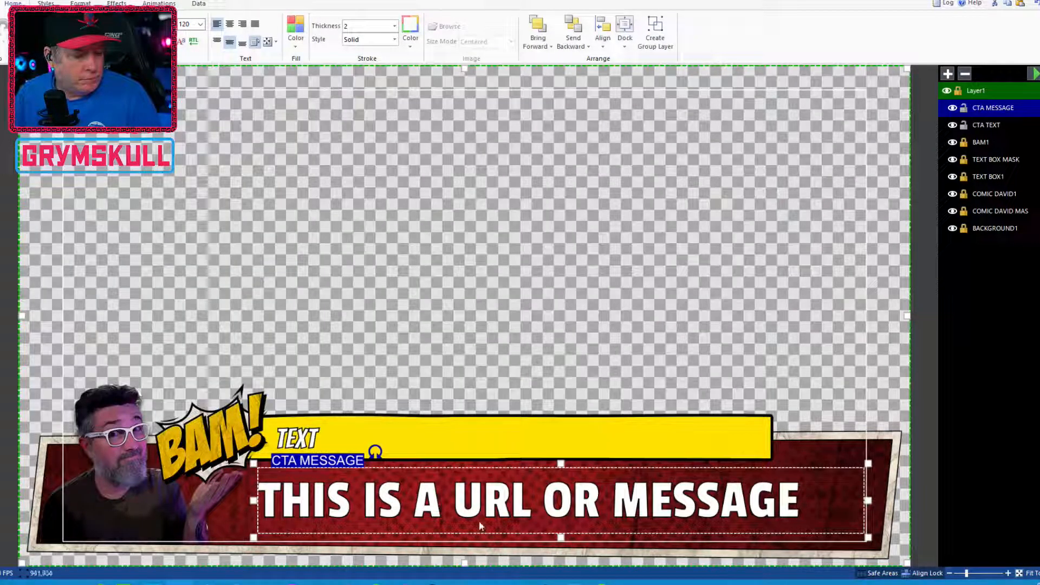
{"action": "left_click", "coordinate": [512, 583]}
{"action": "left_click", "coordinate": [344, 59]}
{"action": "type", "text": "okin"}
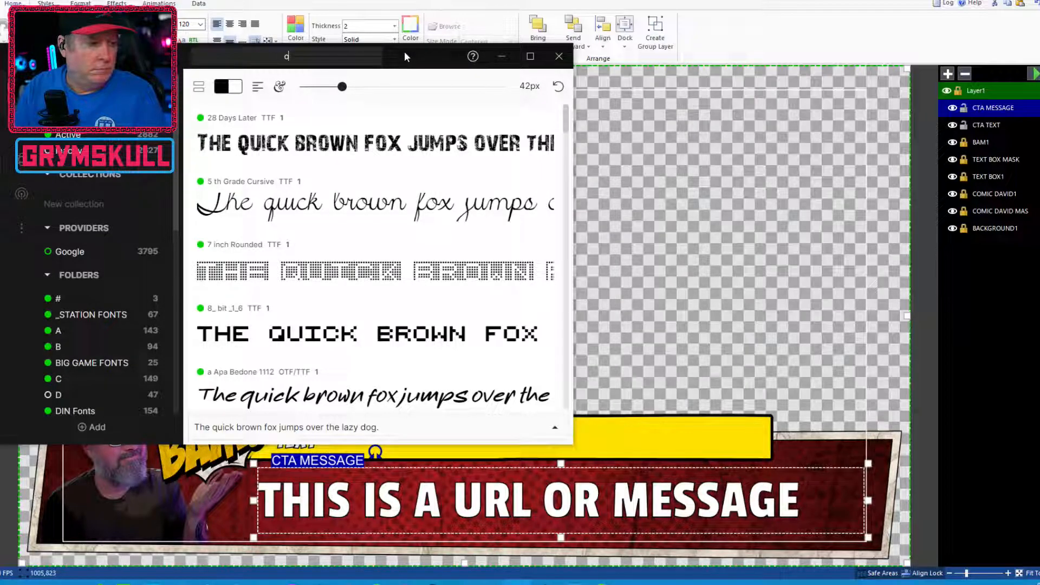
{"action": "type", "text": "awa"}
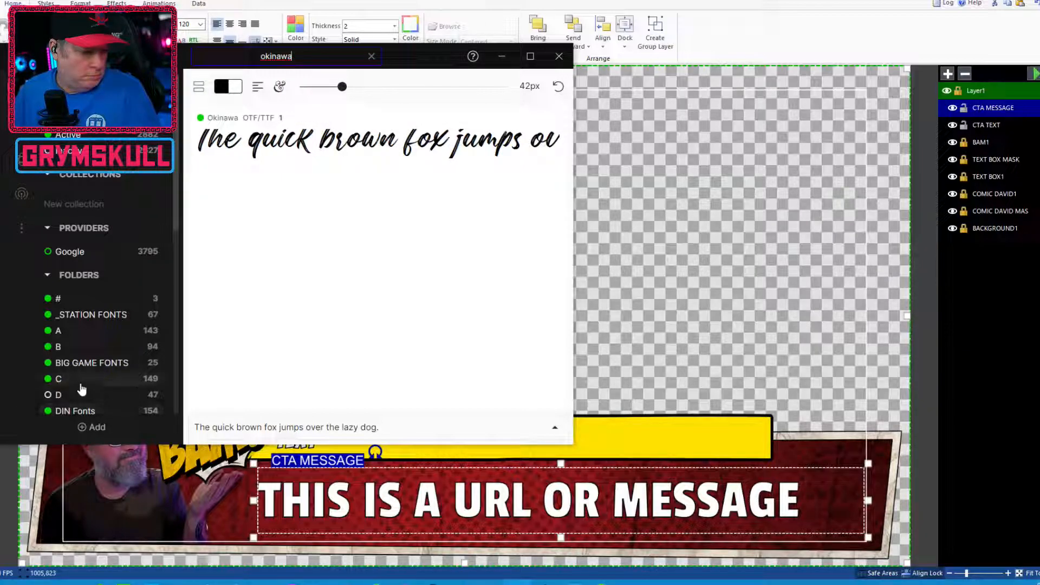
{"action": "scroll", "coordinate": [78, 379], "scroll_direction": "down", "scroll_amount": 1}
{"action": "left_click", "coordinate": [68, 341]}
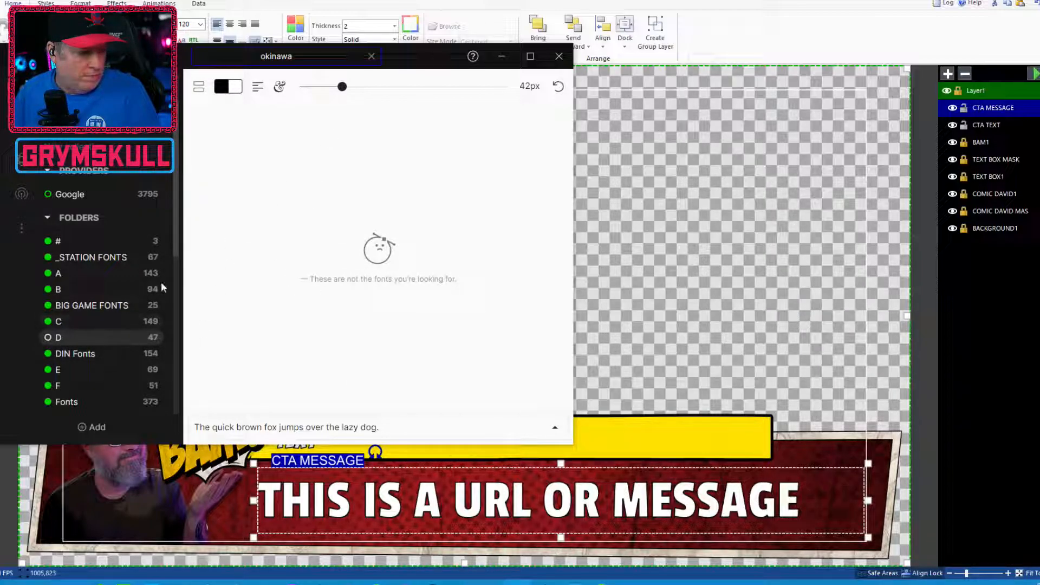
{"action": "left_click_drag", "start_coordinate": [174, 227], "coordinate": [175, 330]}
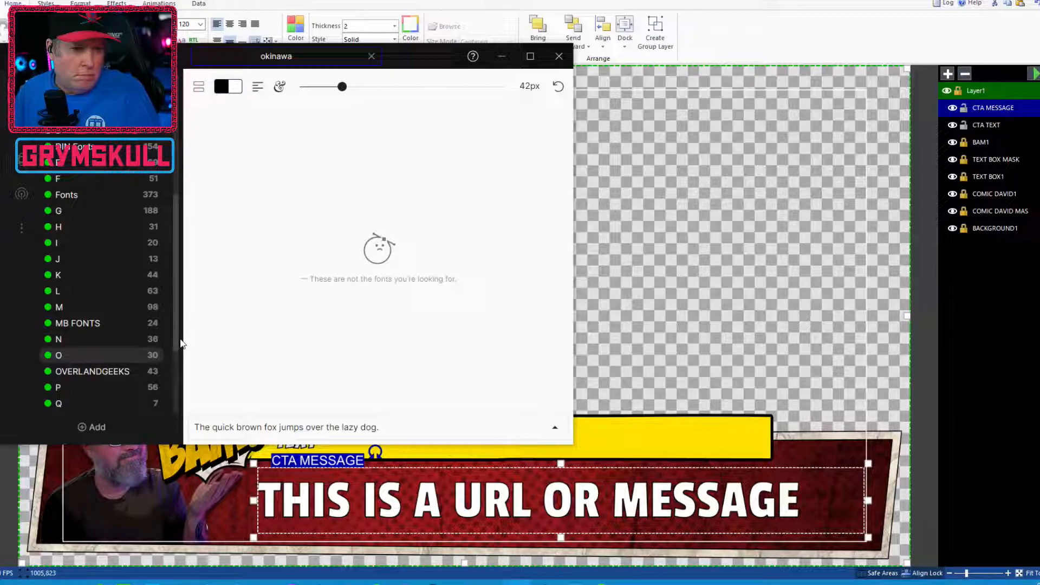
{"action": "left_click_drag", "start_coordinate": [174, 331], "coordinate": [177, 383]}
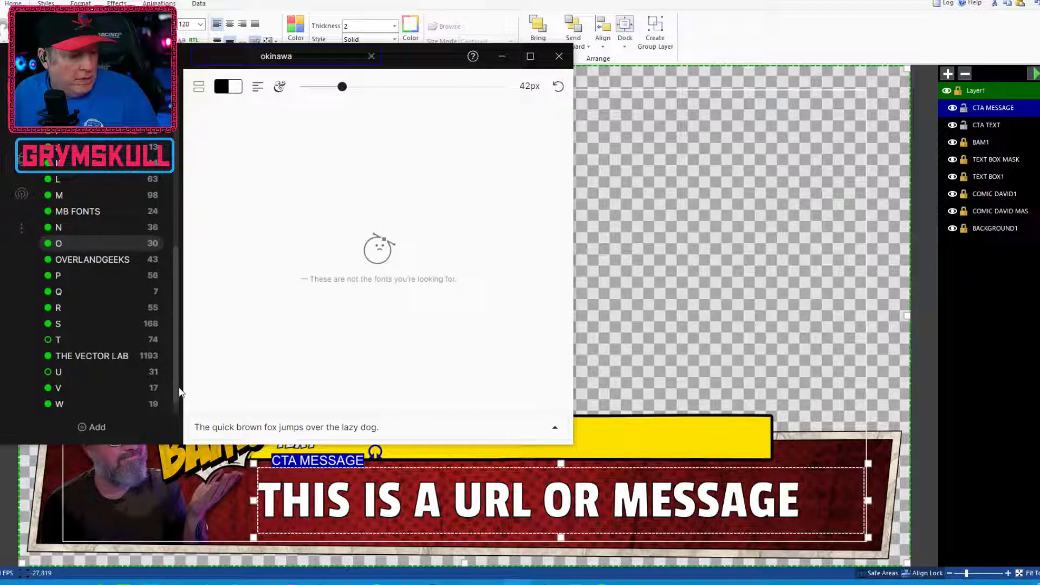
{"action": "left_click", "coordinate": [293, 489]}
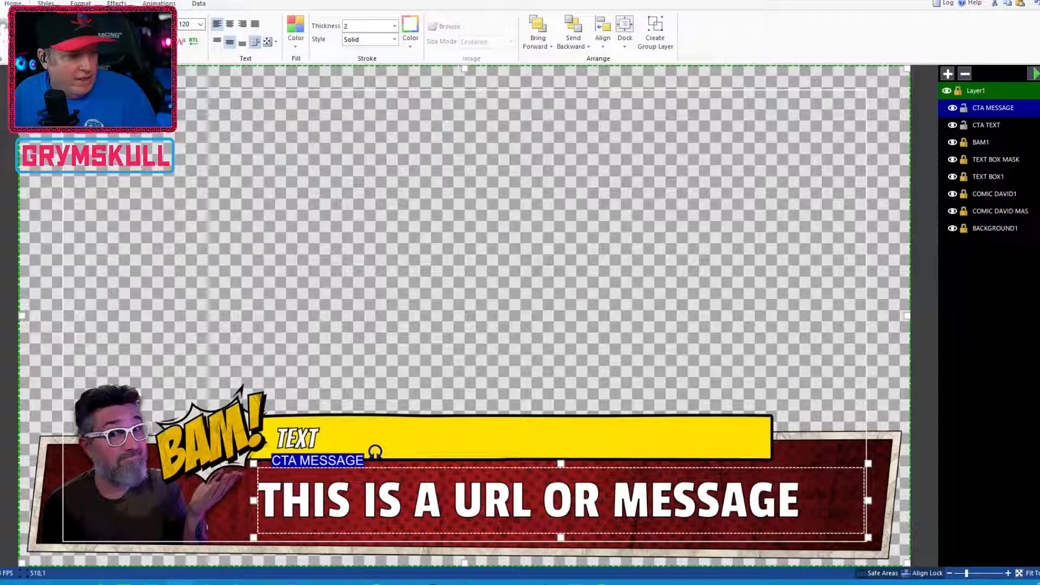
Set the CTA MESSAGE font to Okinawa and its stroke thickness to 0
{"action": "left_click", "coordinate": [179, 38]}
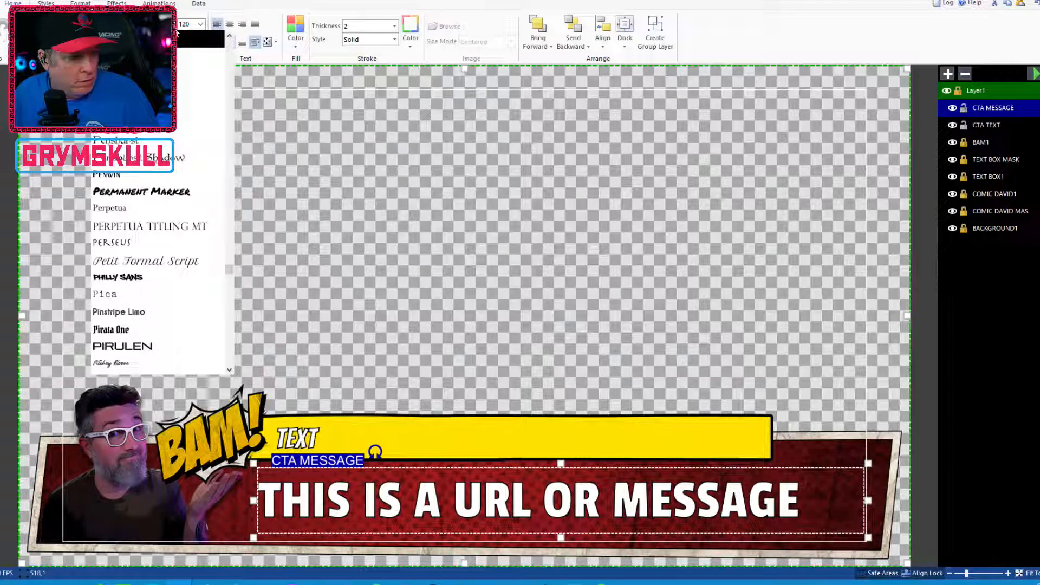
{"action": "left_click_drag", "start_coordinate": [231, 275], "coordinate": [225, 267]}
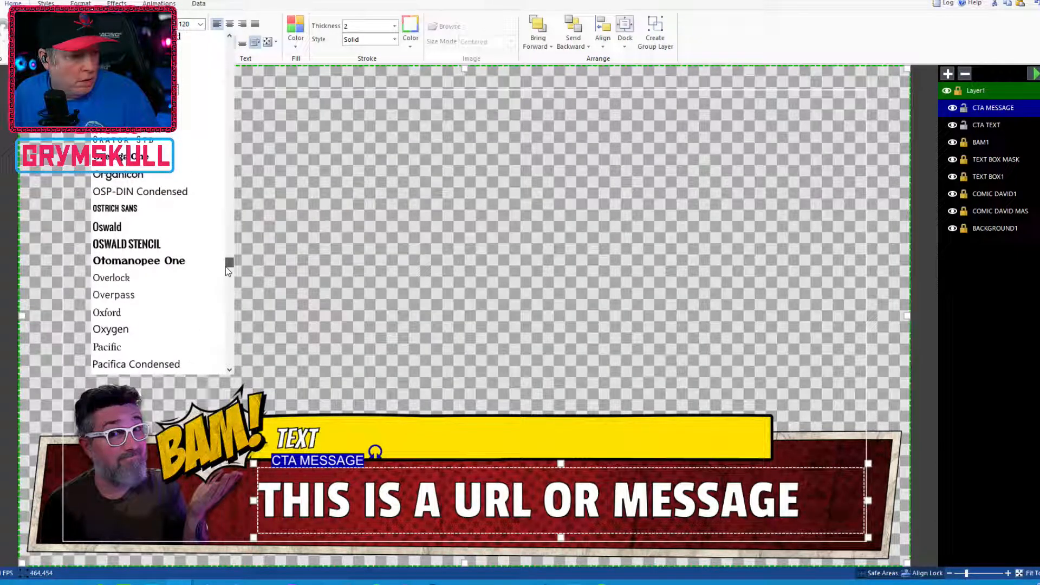
{"action": "scroll", "coordinate": [162, 249], "scroll_direction": "up", "scroll_amount": 6}
{"action": "scroll", "coordinate": [165, 227], "scroll_direction": "up", "scroll_amount": 5}
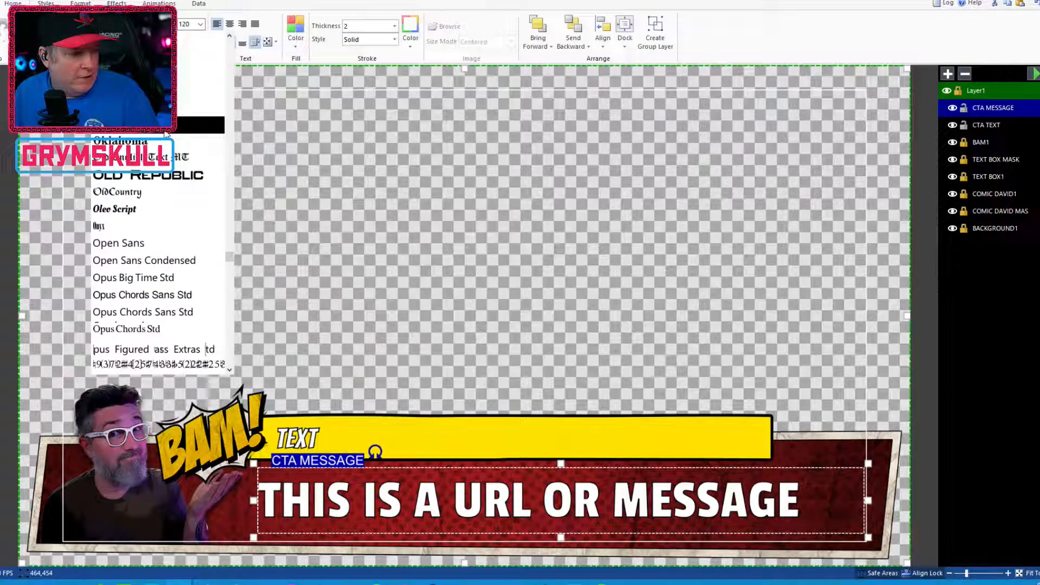
{"action": "left_click", "coordinate": [165, 131]}
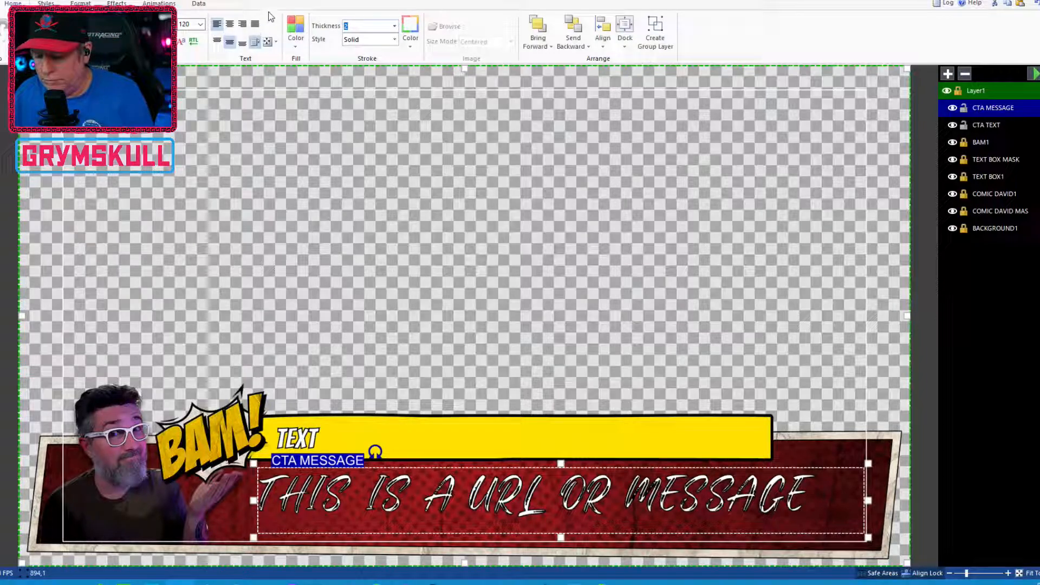
{"action": "type", "text": "0"}
{"action": "key", "text": "Return"}
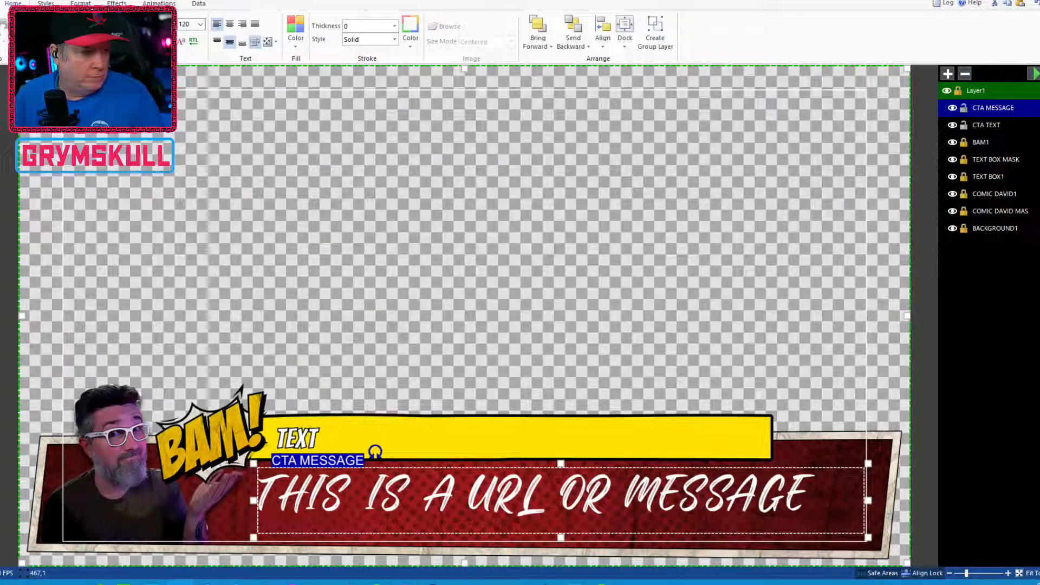
Browse the font list and switch the CTA MESSAGE text to a bold sans-serif font
{"action": "left_click", "coordinate": [171, 24]}
{"action": "left_click", "coordinate": [170, 24]}
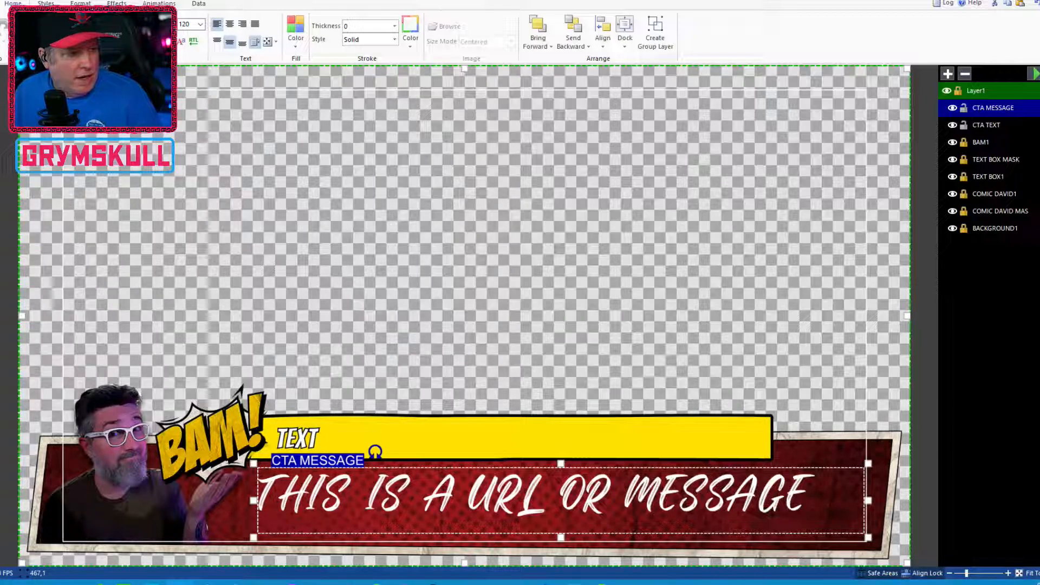
{"action": "left_click", "coordinate": [171, 24]}
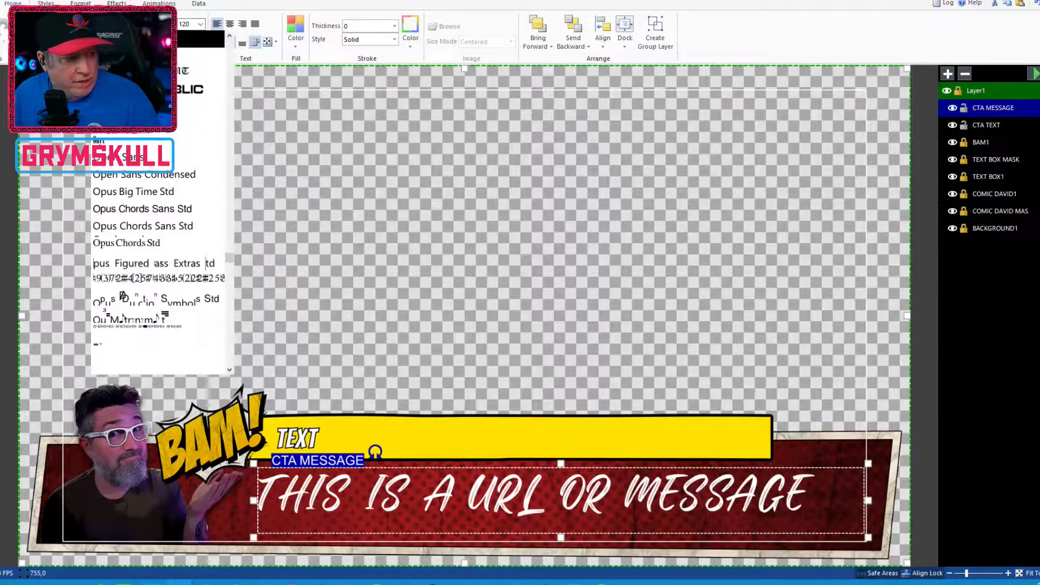
{"action": "scroll", "coordinate": [154, 219], "scroll_direction": "down", "scroll_amount": 3}
{"action": "scroll", "coordinate": [154, 218], "scroll_direction": "down", "scroll_amount": 5}
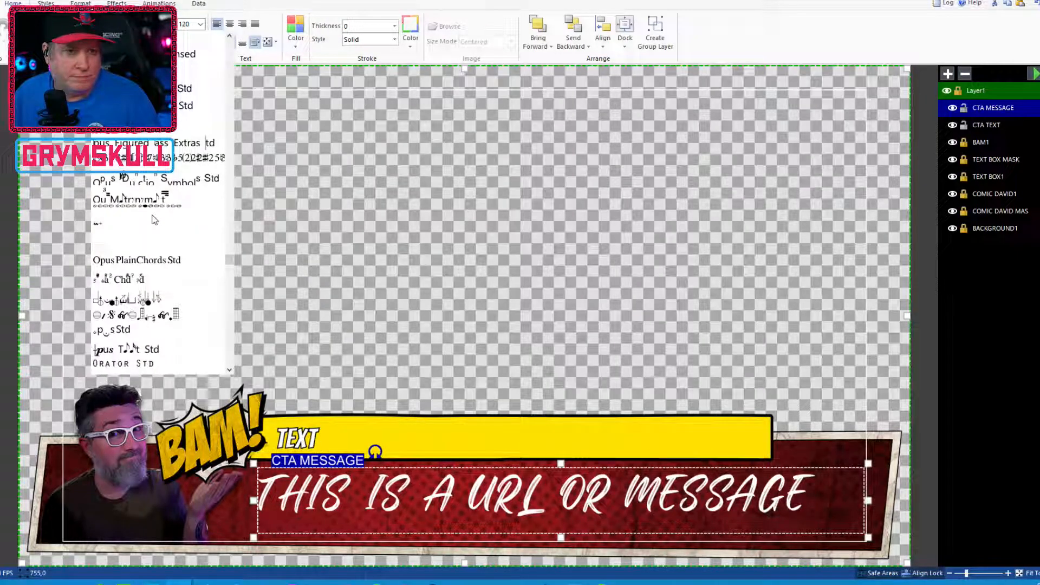
{"action": "scroll", "coordinate": [155, 188], "scroll_direction": "down", "scroll_amount": 3}
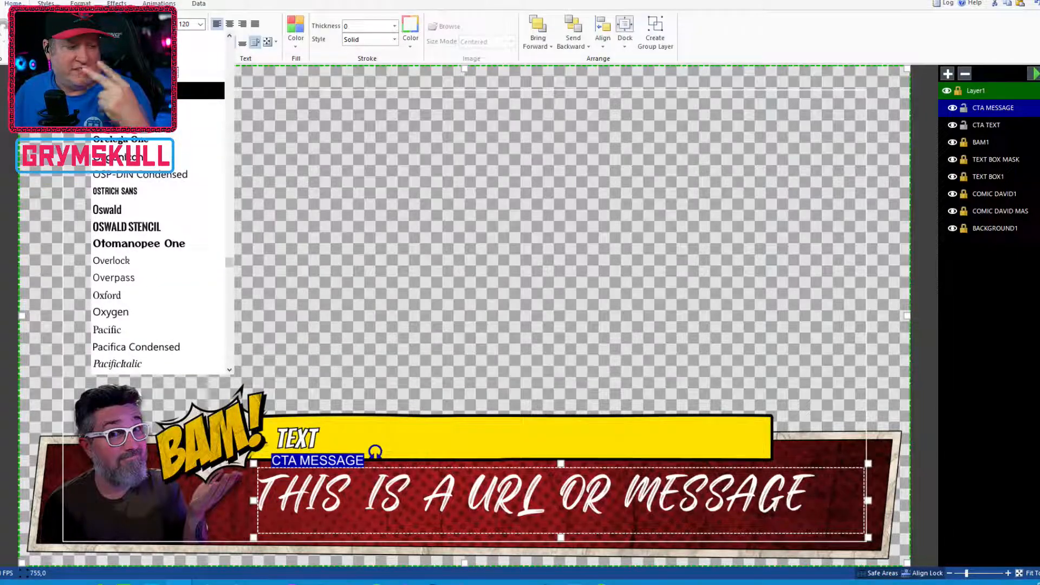
{"action": "scroll", "coordinate": [157, 280], "scroll_direction": "down", "scroll_amount": 3}
{"action": "scroll", "coordinate": [158, 279], "scroll_direction": "down", "scroll_amount": 7}
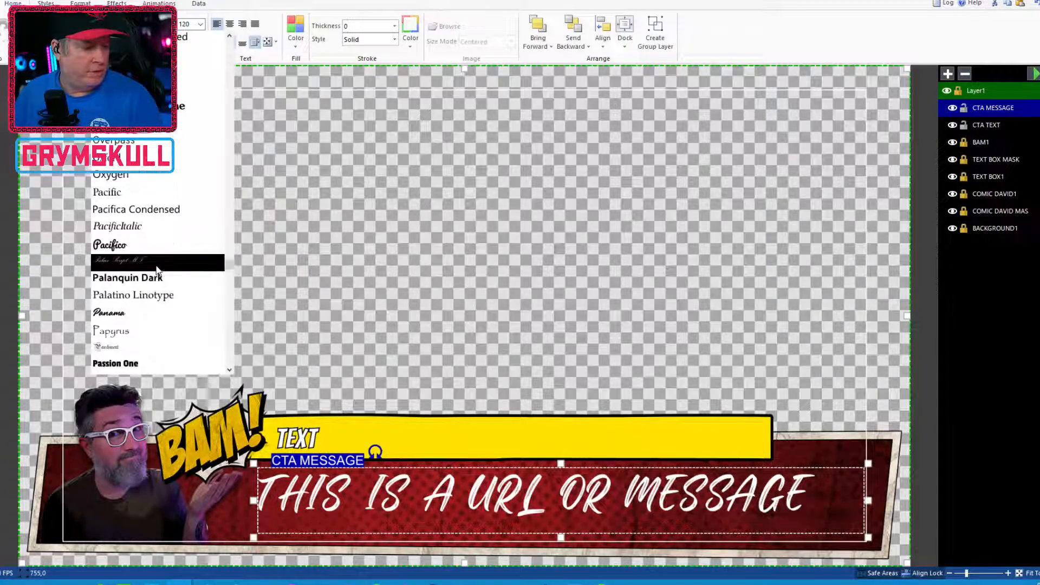
{"action": "scroll", "coordinate": [163, 246], "scroll_direction": "down", "scroll_amount": 2}
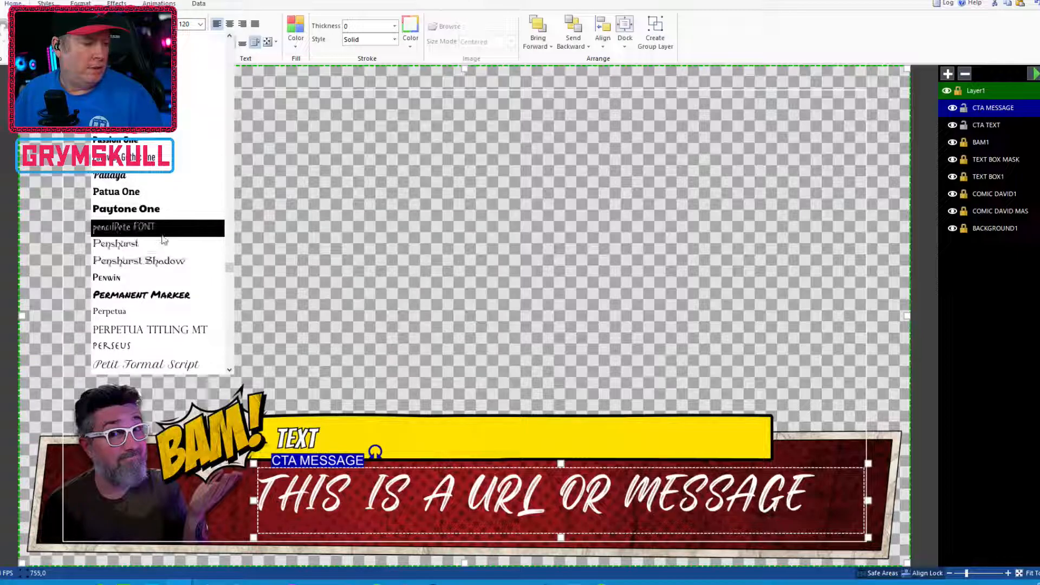
{"action": "scroll", "coordinate": [164, 240], "scroll_direction": "down", "scroll_amount": 1}
{"action": "scroll", "coordinate": [157, 212], "scroll_direction": "down", "scroll_amount": 2}
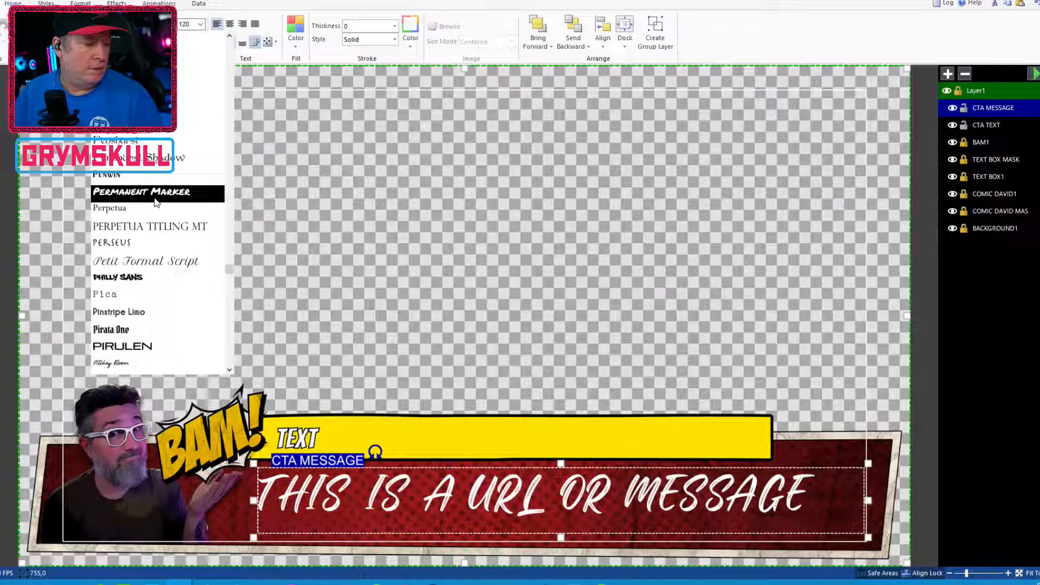
{"action": "scroll", "coordinate": [196, 221], "scroll_direction": "down", "scroll_amount": 3}
{"action": "scroll", "coordinate": [204, 199], "scroll_direction": "up", "scroll_amount": 4}
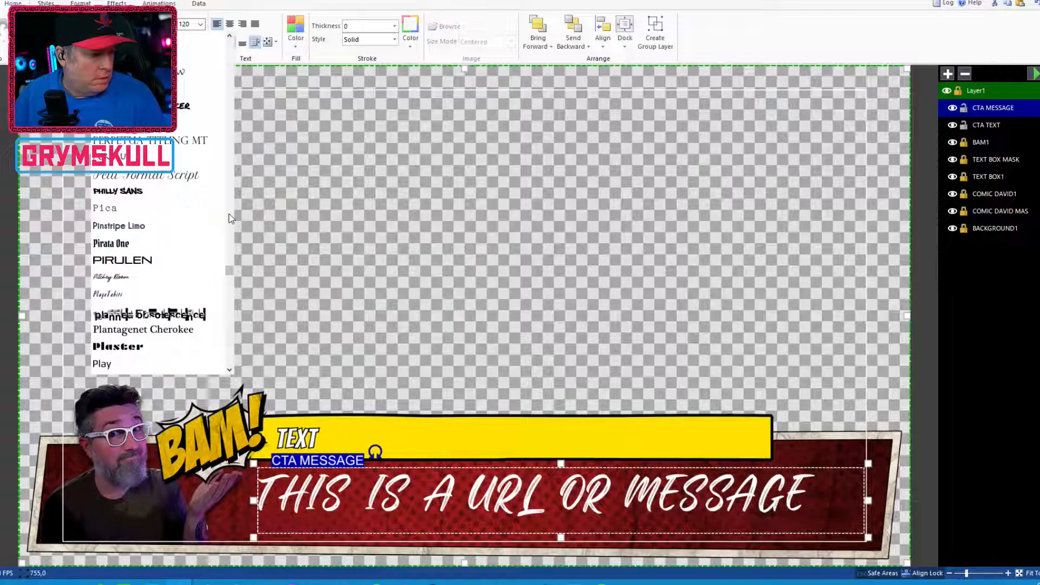
{"action": "scroll", "coordinate": [204, 197], "scroll_direction": "up", "scroll_amount": 2}
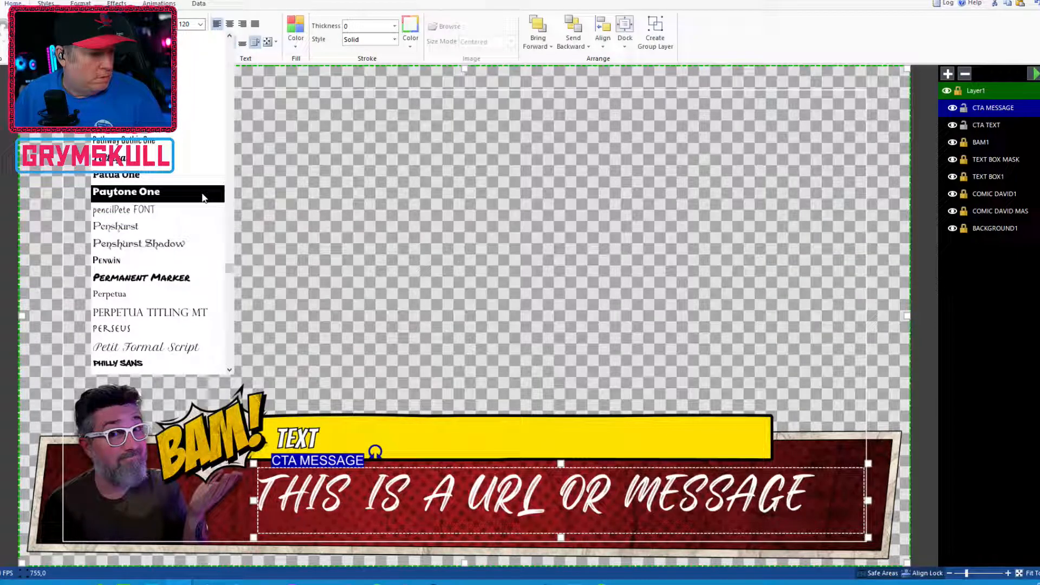
{"action": "left_click", "coordinate": [205, 135]}
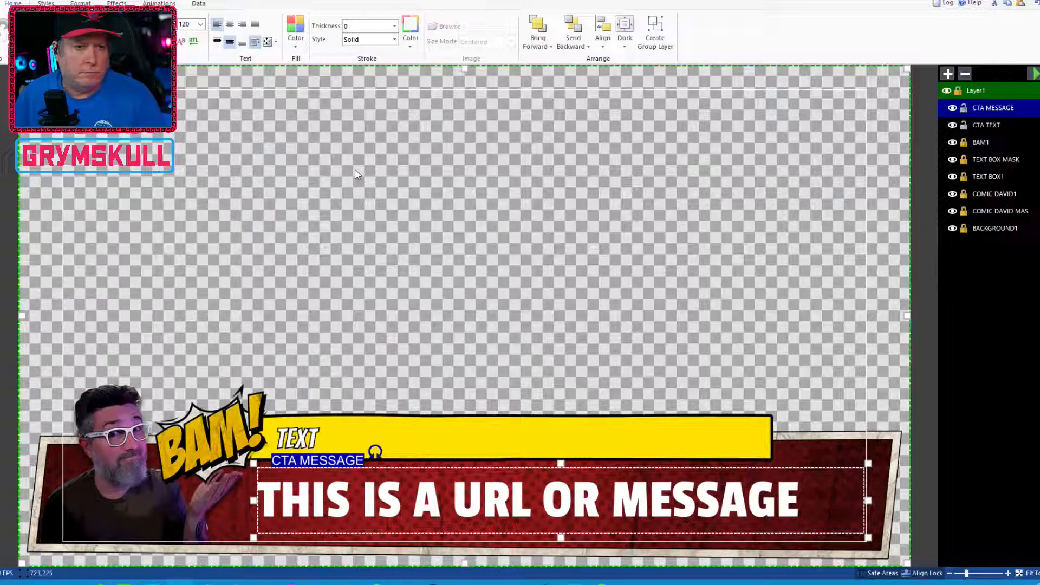
Set the CTA MESSAGE text's stroke thickness to 2 and play the overlay preview
{"action": "left_click", "coordinate": [345, 29]}
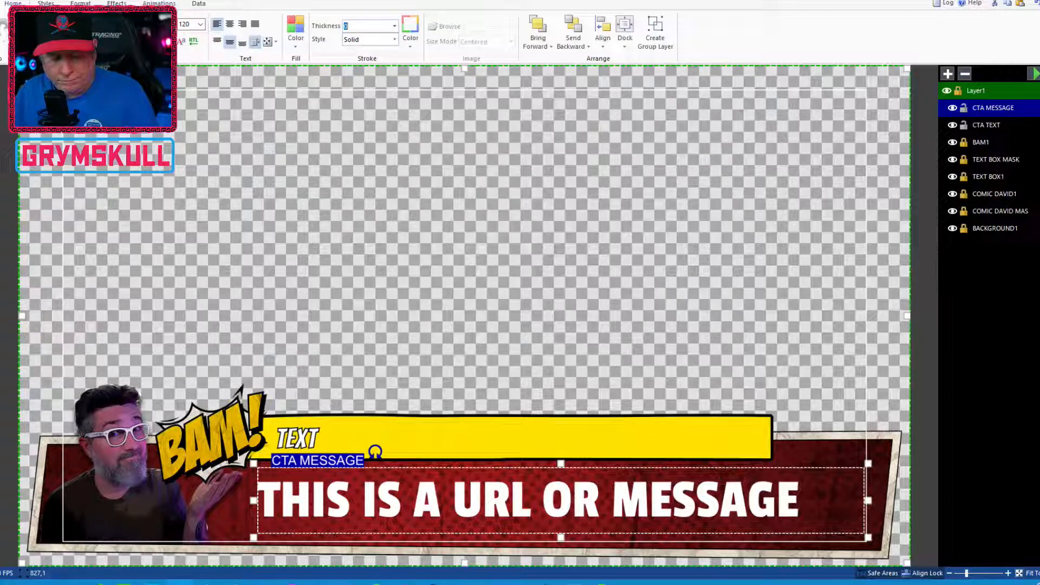
{"action": "type", "text": "2"}
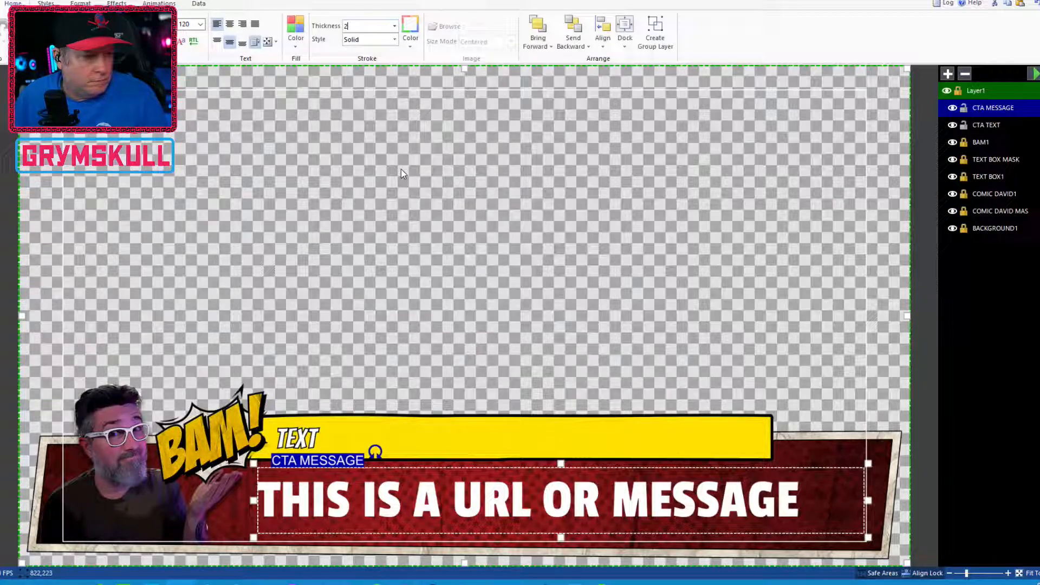
{"action": "left_click", "coordinate": [442, 122]}
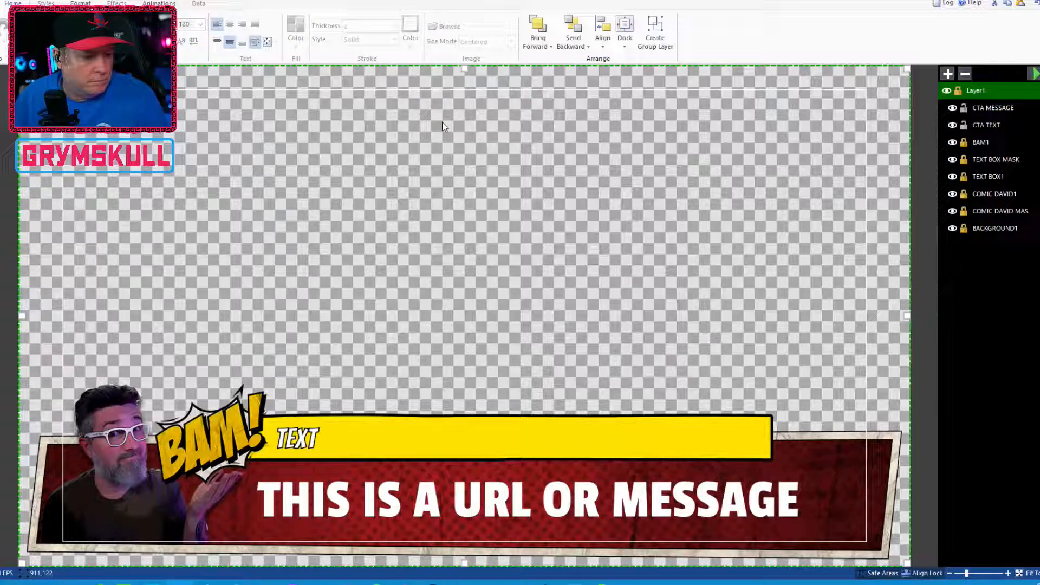
{"action": "left_click", "coordinate": [501, 515]}
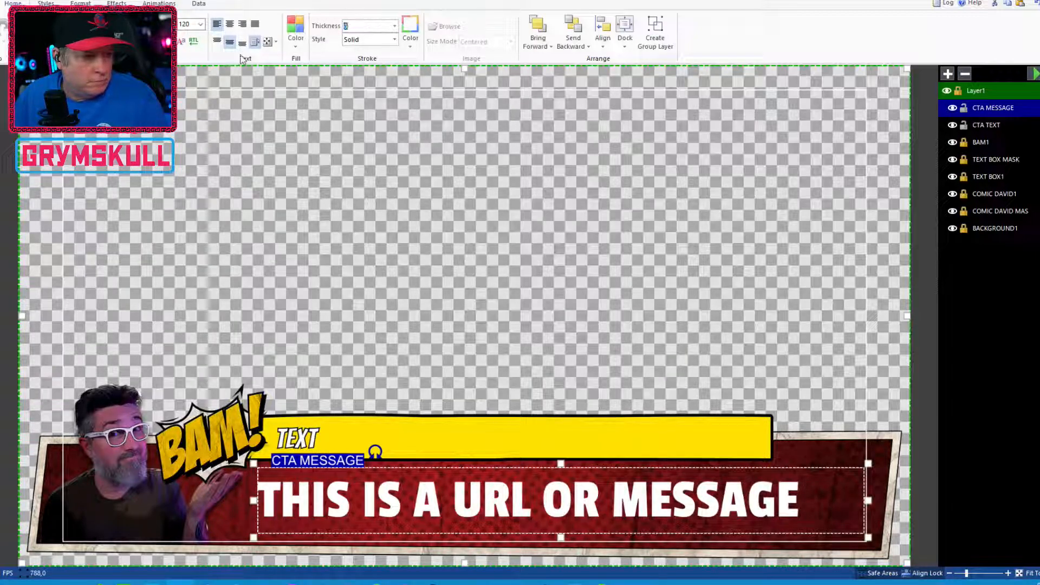
{"action": "type", "text": "2"}
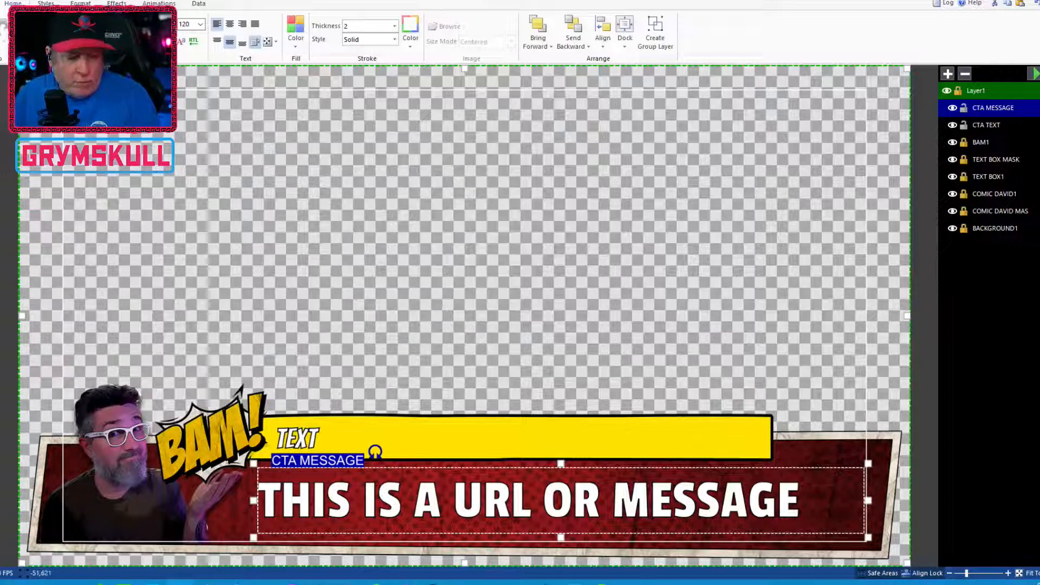
{"action": "left_click", "coordinate": [1032, 76]}
{"action": "left_click", "coordinate": [1034, 78]}
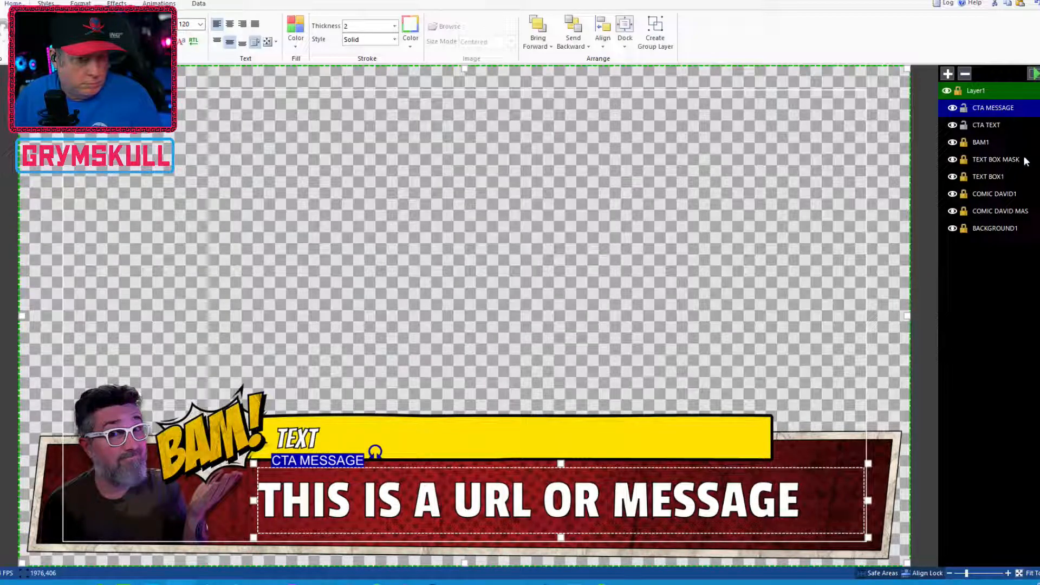
Give the CTA TEXT layer a Reveal transition with delay .6, duration .3 and a cubic easing style
{"action": "left_click", "coordinate": [990, 176]}
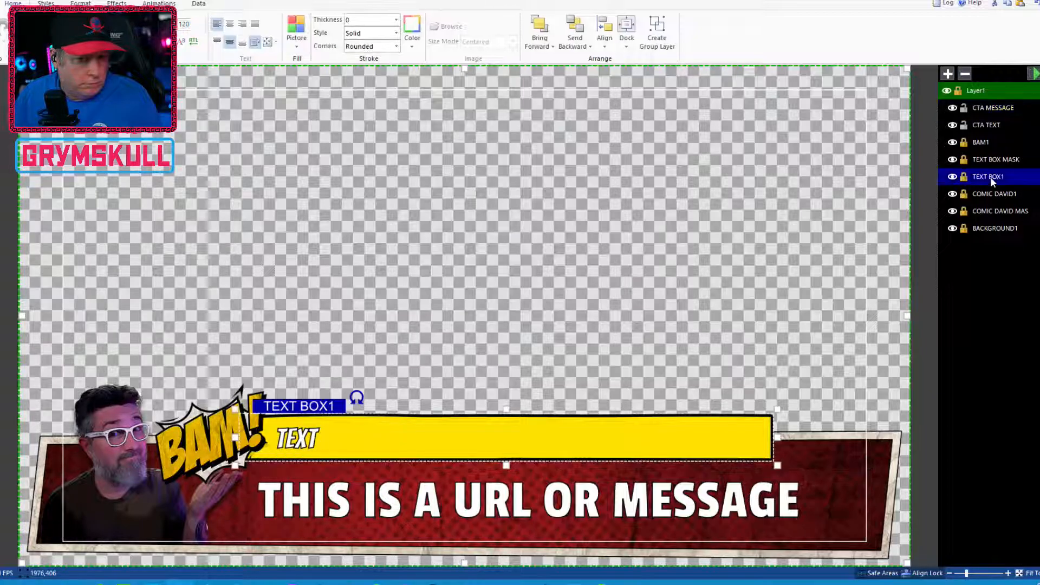
{"action": "left_click", "coordinate": [171, 3]}
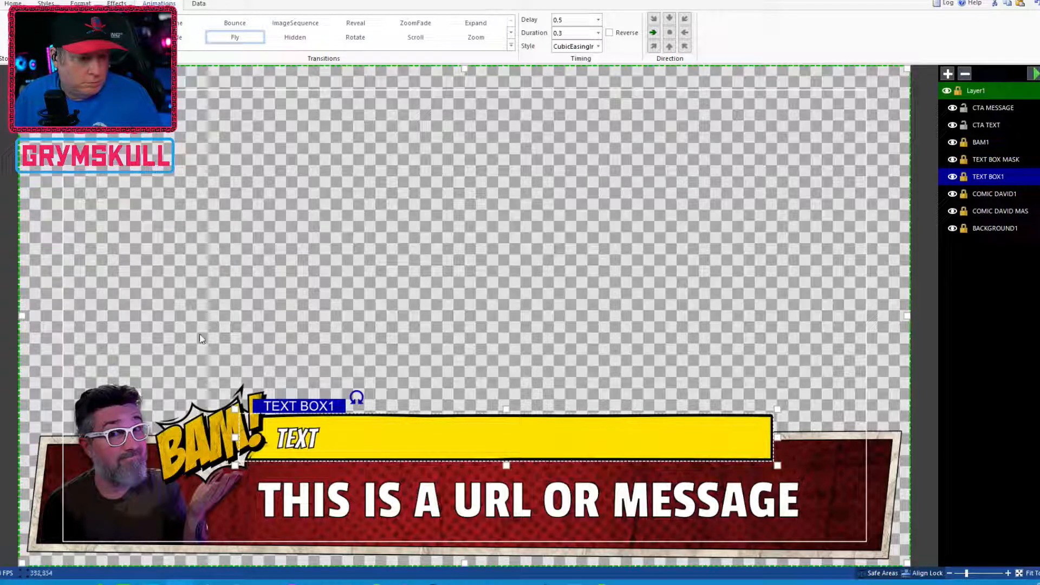
{"action": "left_click", "coordinate": [301, 435]}
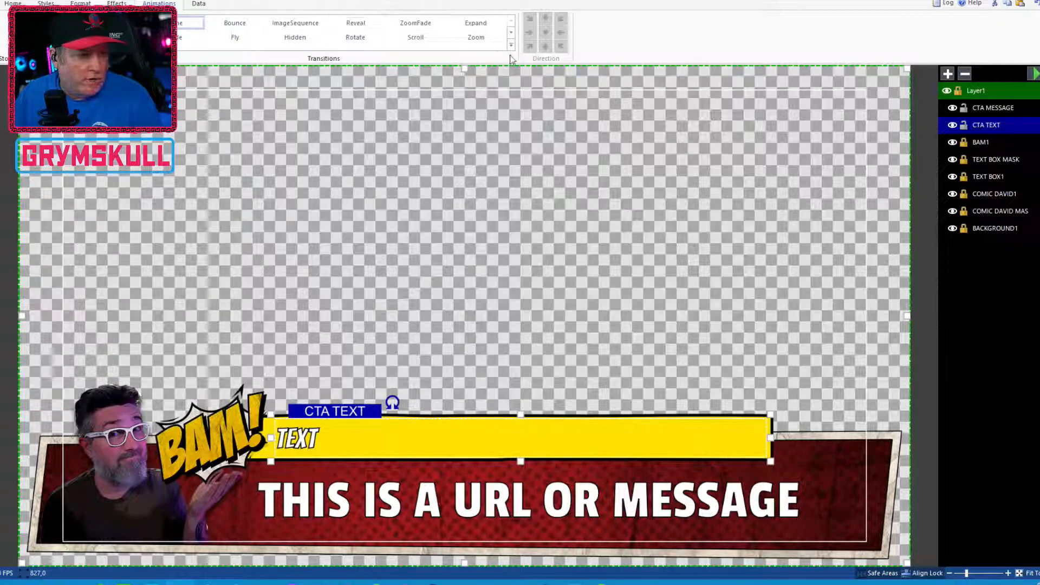
{"action": "left_click", "coordinate": [373, 25]}
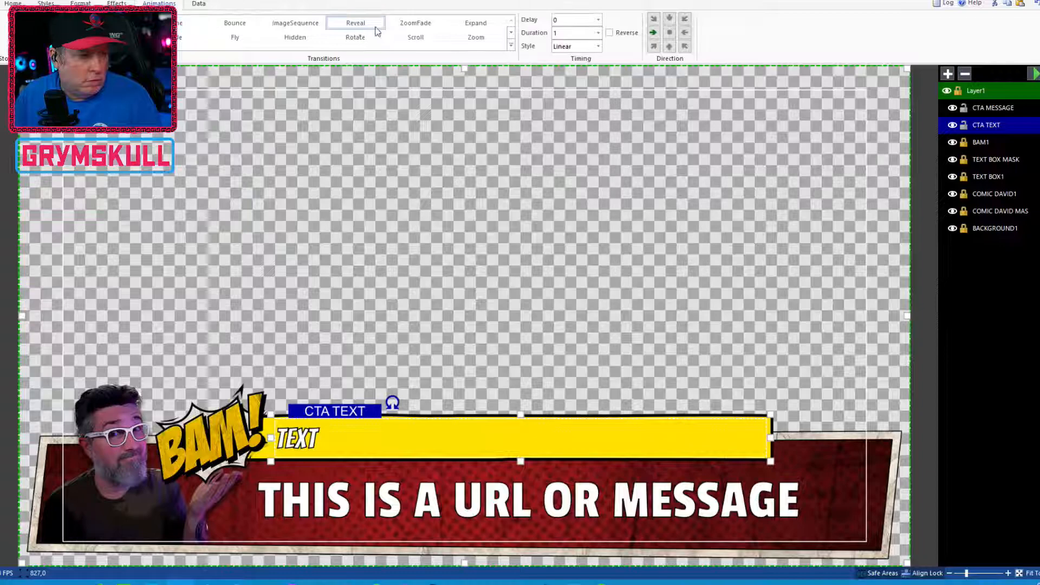
{"action": "left_click", "coordinate": [582, 21]}
{"action": "type", "text": ".6"}
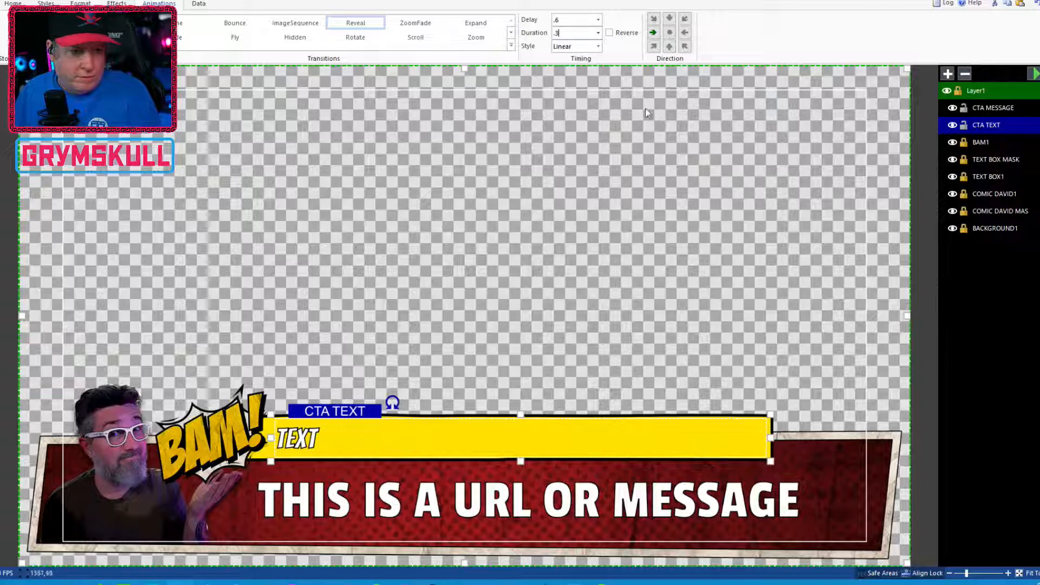
{"action": "left_click", "coordinate": [598, 46]}
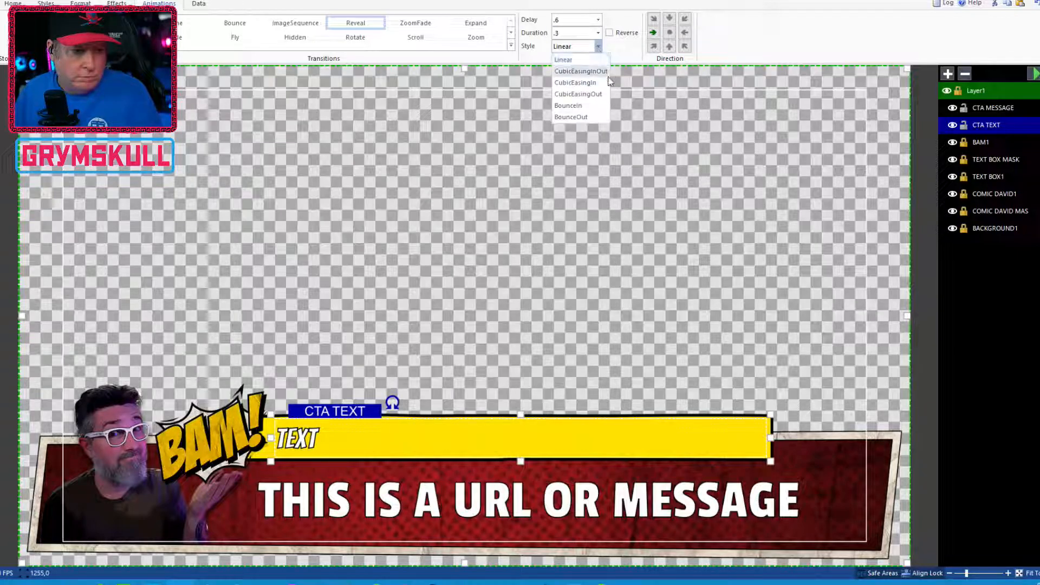
{"action": "left_click", "coordinate": [609, 79]}
Play the overlay animation preview to check the CTA TEXT reveal
{"action": "left_click", "coordinate": [1032, 74]}
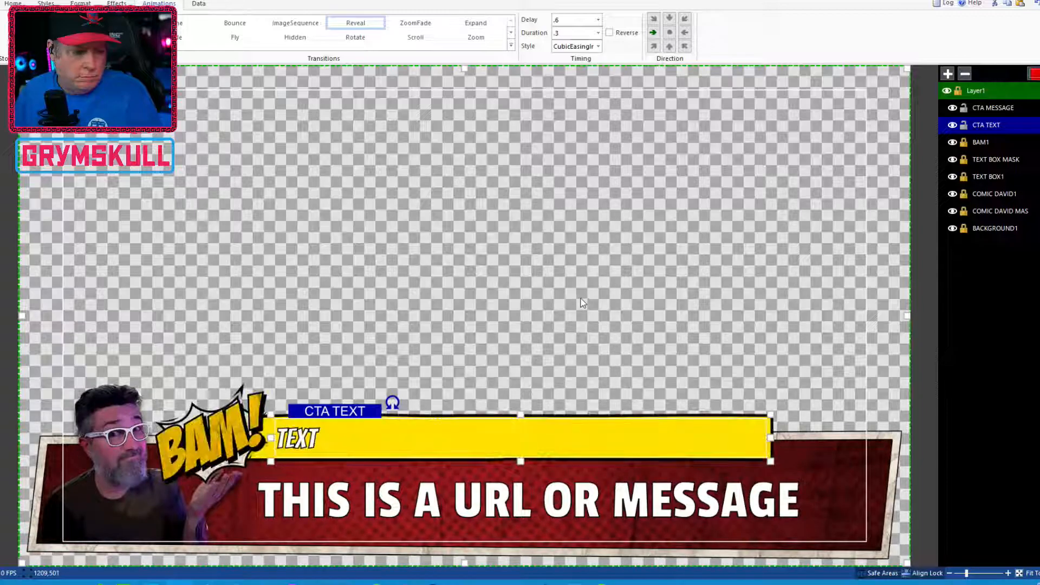
{"action": "left_click", "coordinate": [1033, 74]}
{"action": "left_click", "coordinate": [1033, 75]}
{"action": "left_click", "coordinate": [1032, 77]}
{"action": "left_click", "coordinate": [1029, 77]}
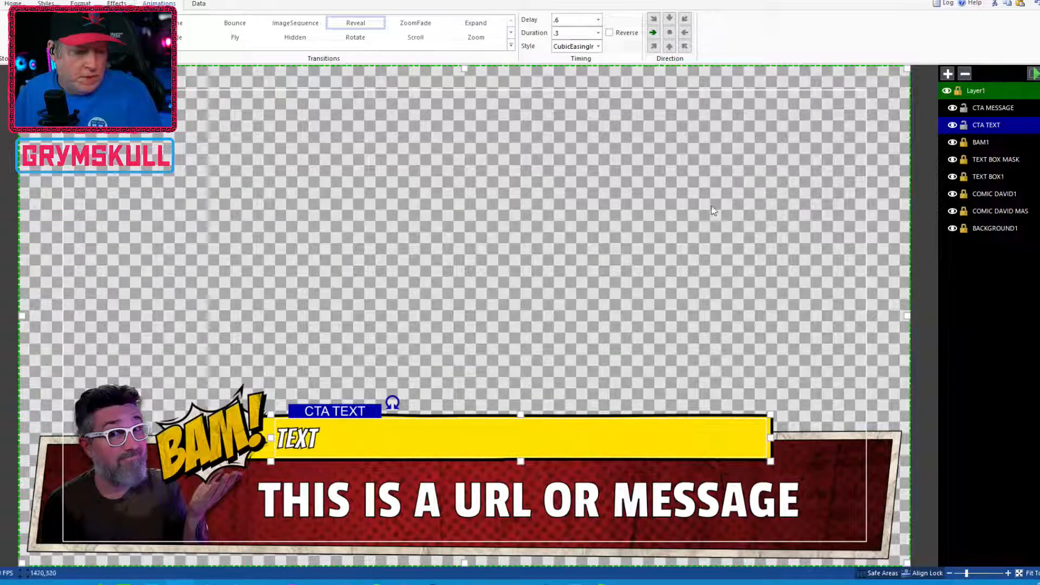
Give the CTA MESSAGE layer a Reveal transition with delay .5, duration .3 and a cubic easing style
{"action": "left_click", "coordinate": [993, 109]}
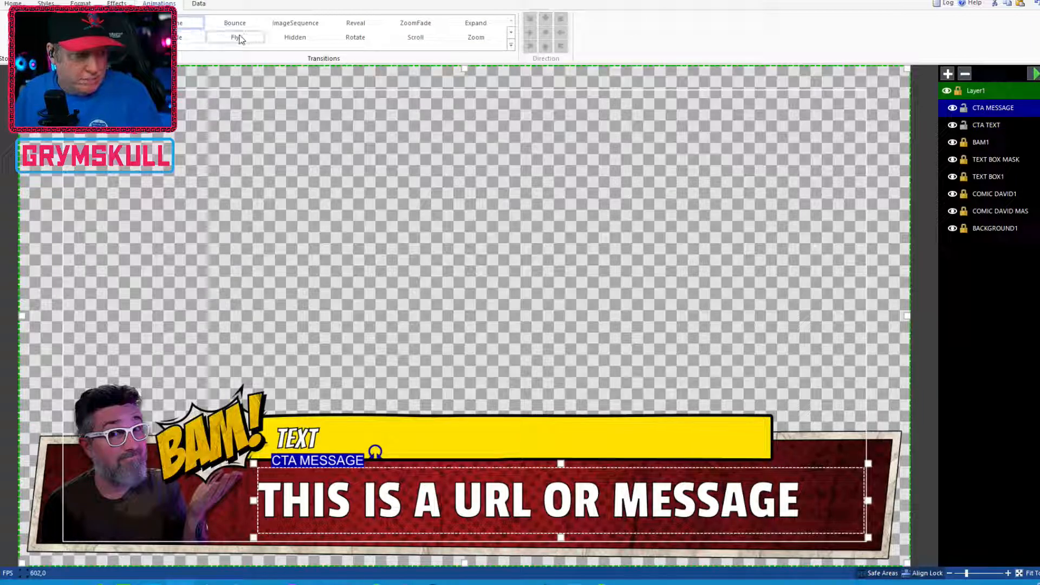
{"action": "left_click", "coordinate": [365, 24]}
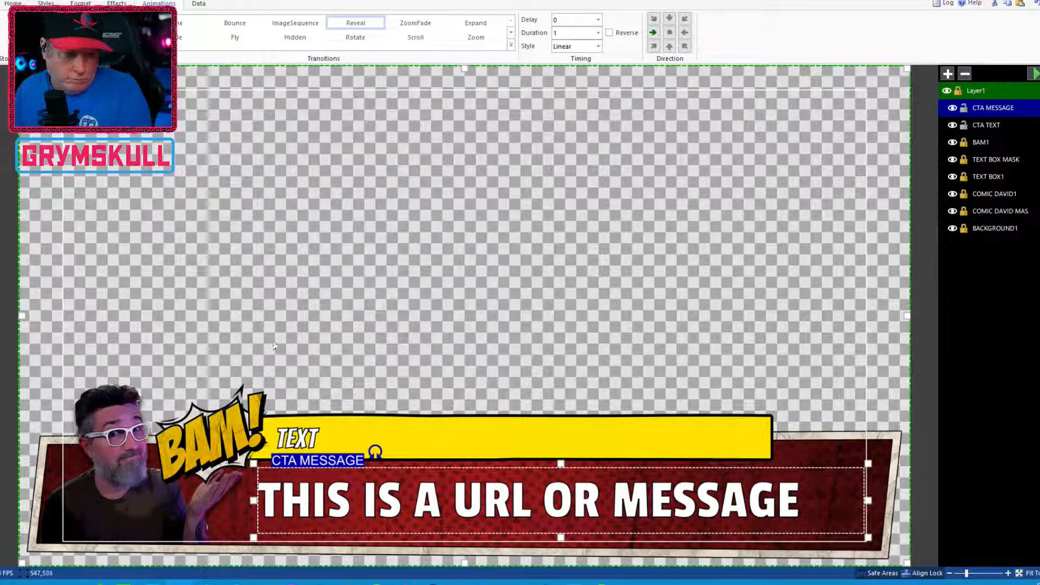
{"action": "double_click", "coordinate": [580, 19]}
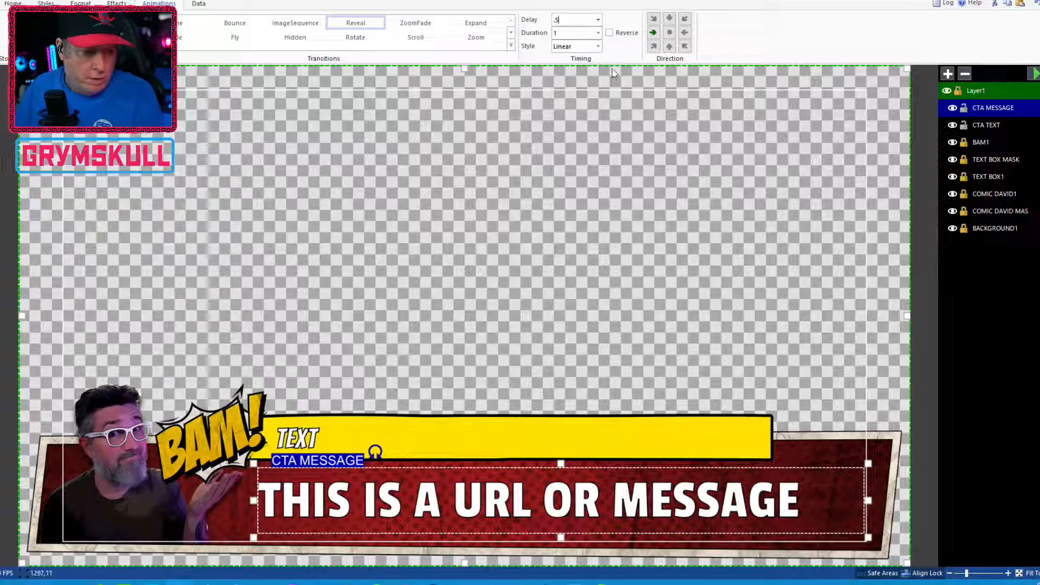
{"action": "double_click", "coordinate": [558, 33]}
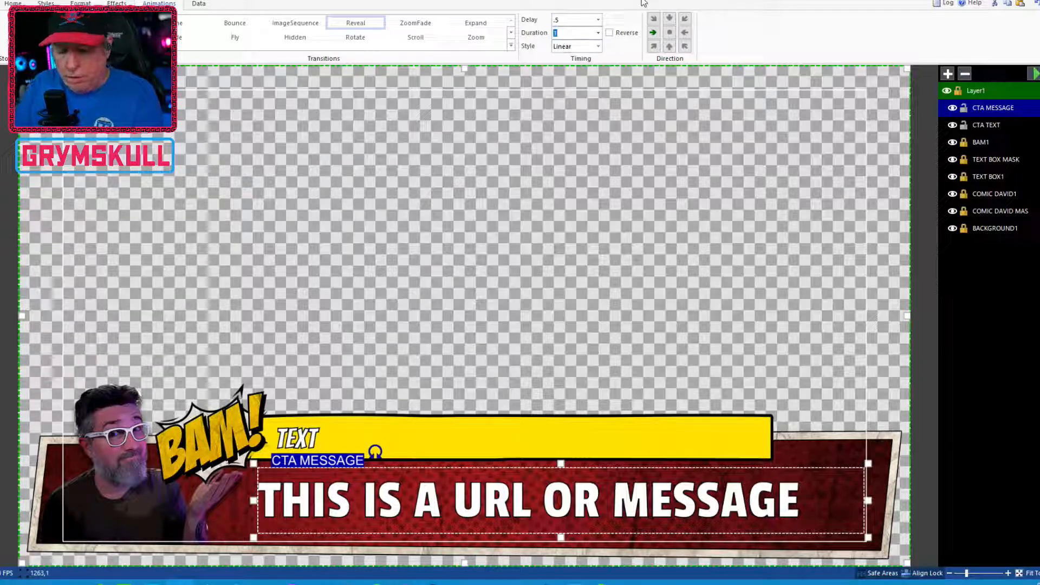
{"action": "type", "text": ".3"}
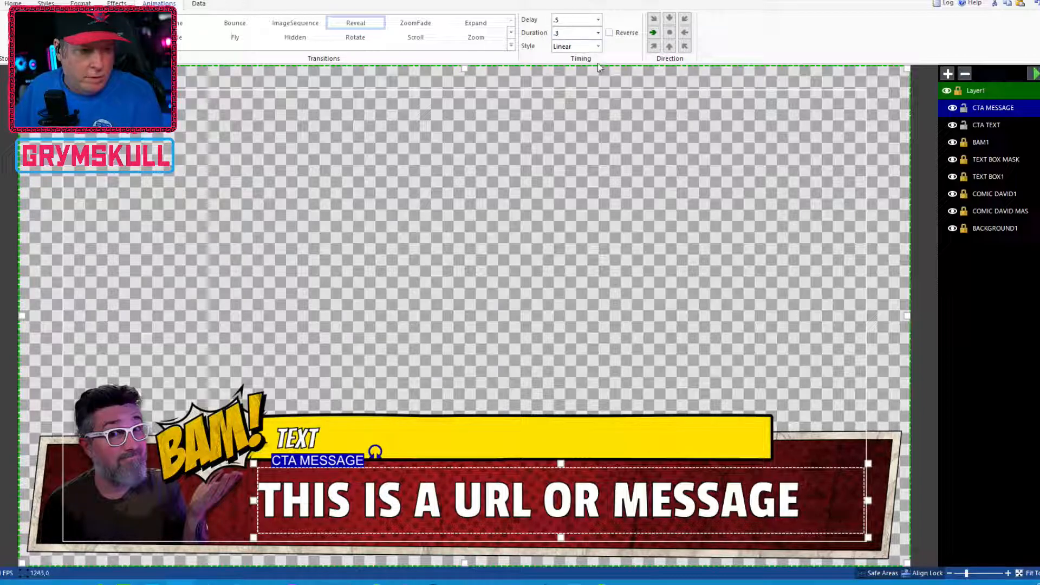
{"action": "left_click", "coordinate": [580, 46]}
{"action": "left_click", "coordinate": [600, 73]}
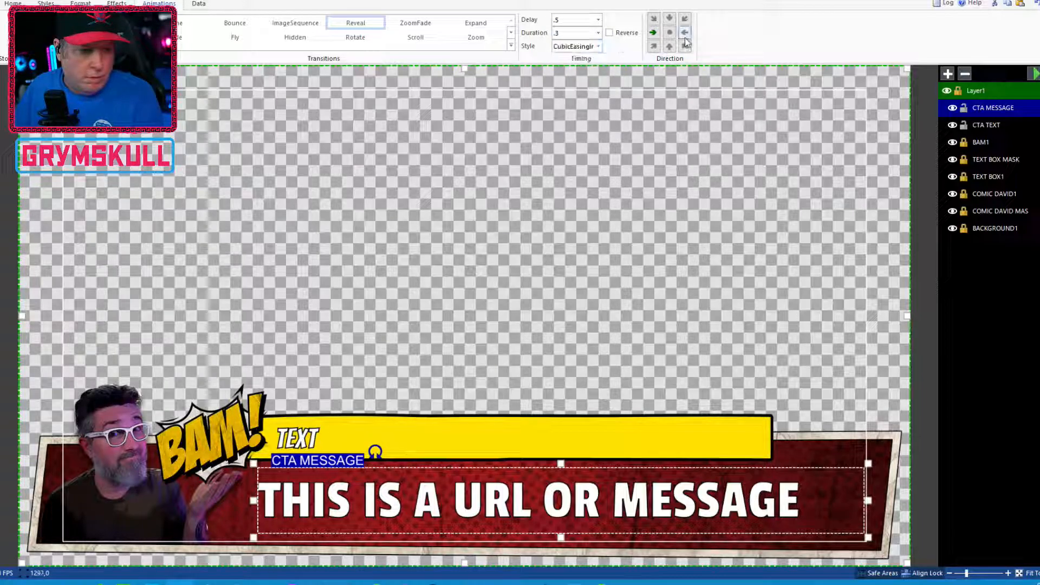
Deselect everything and play the overlay animation preview
{"action": "left_click", "coordinate": [642, 337]}
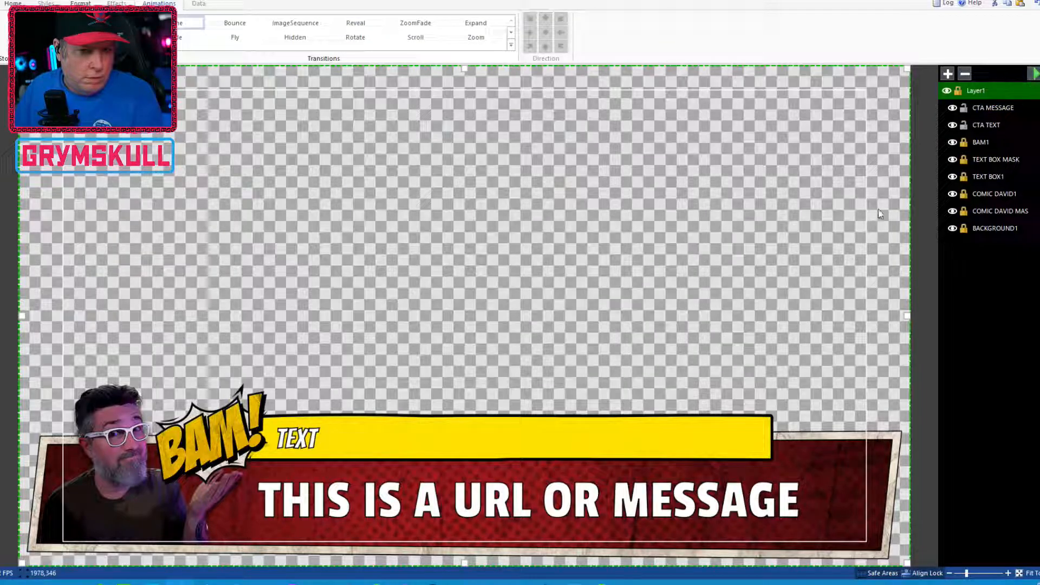
{"action": "left_click", "coordinate": [1033, 73]}
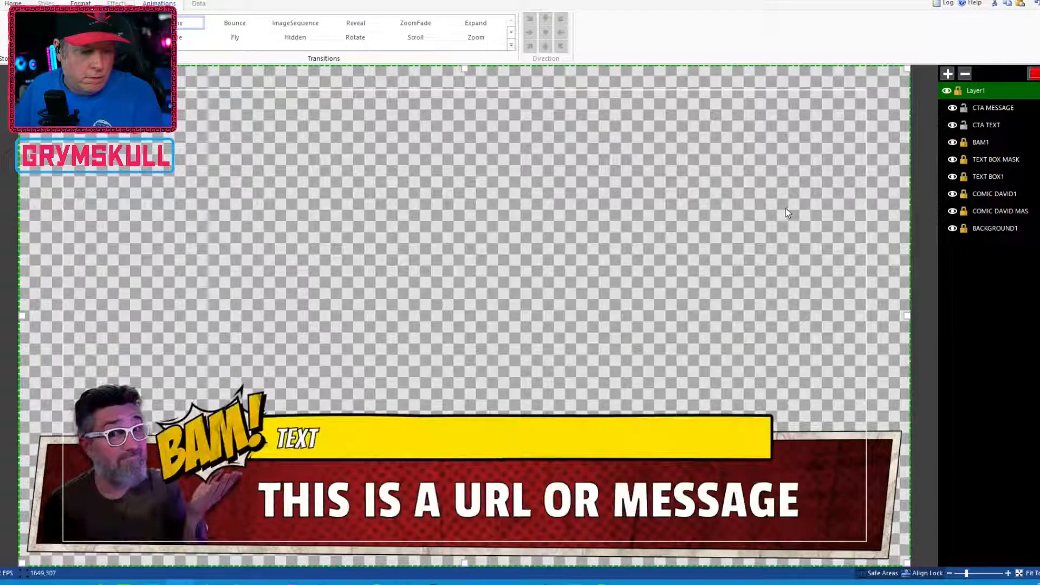
{"action": "left_click", "coordinate": [1034, 74]}
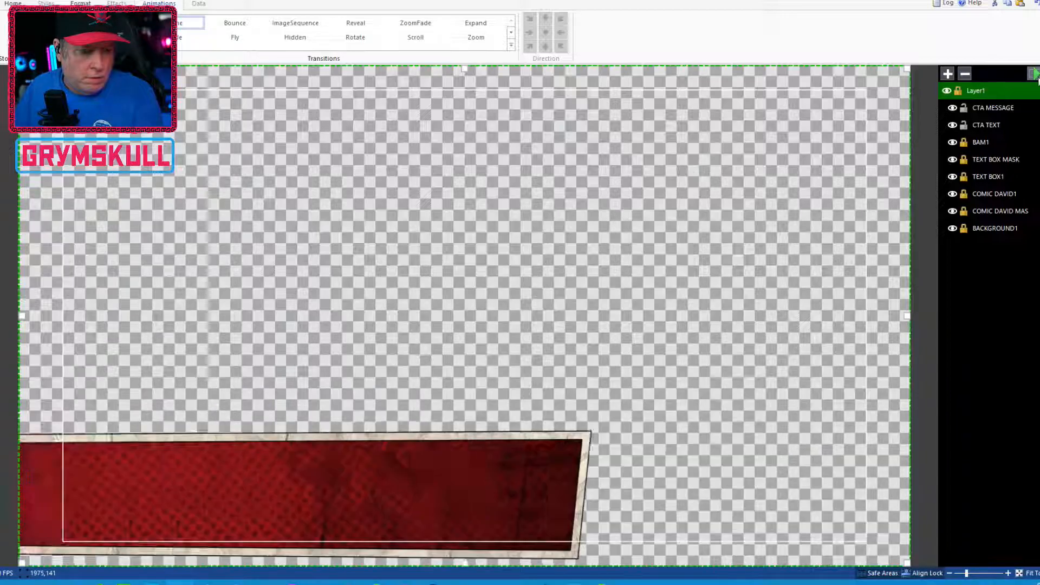
{"action": "left_click", "coordinate": [1038, 77]}
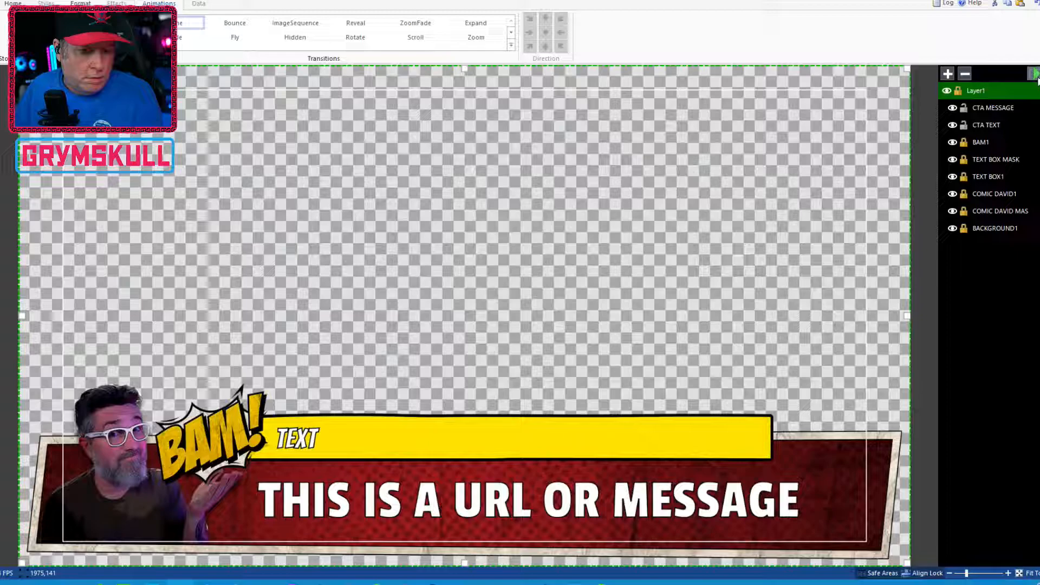
{"action": "left_click", "coordinate": [1035, 75]}
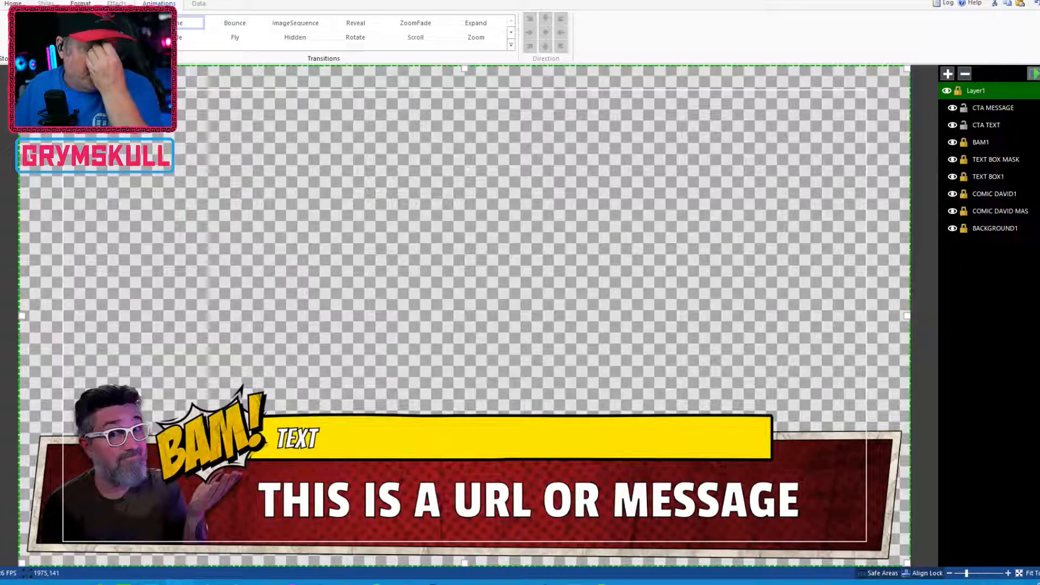
Play the overlay animation preview repeatedly to review the layer transitions
{"action": "left_click", "coordinate": [1035, 76]}
{"action": "left_click", "coordinate": [1035, 75]}
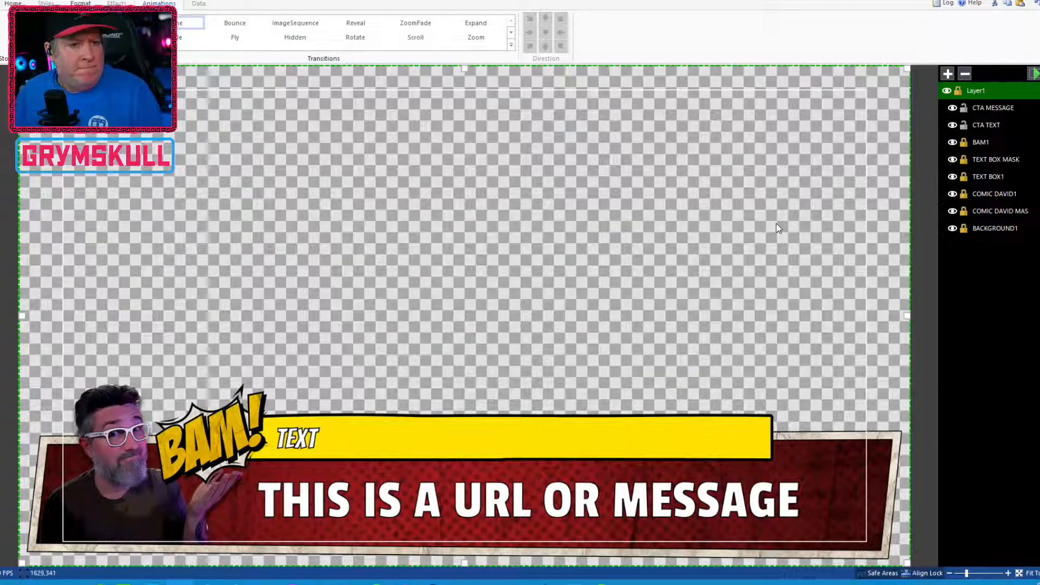
{"action": "left_click", "coordinate": [1034, 74]}
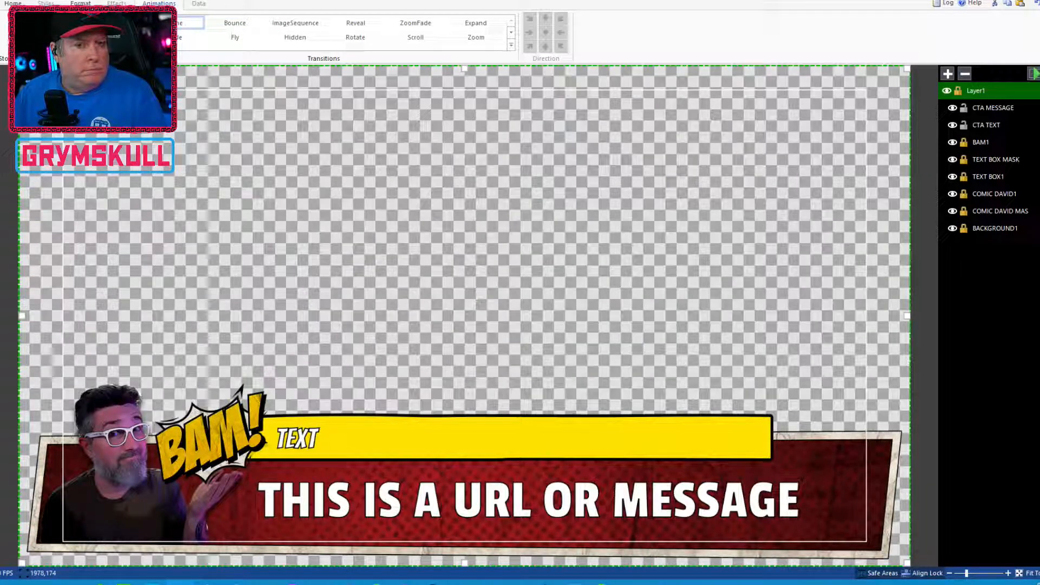
{"action": "left_click", "coordinate": [1034, 74]}
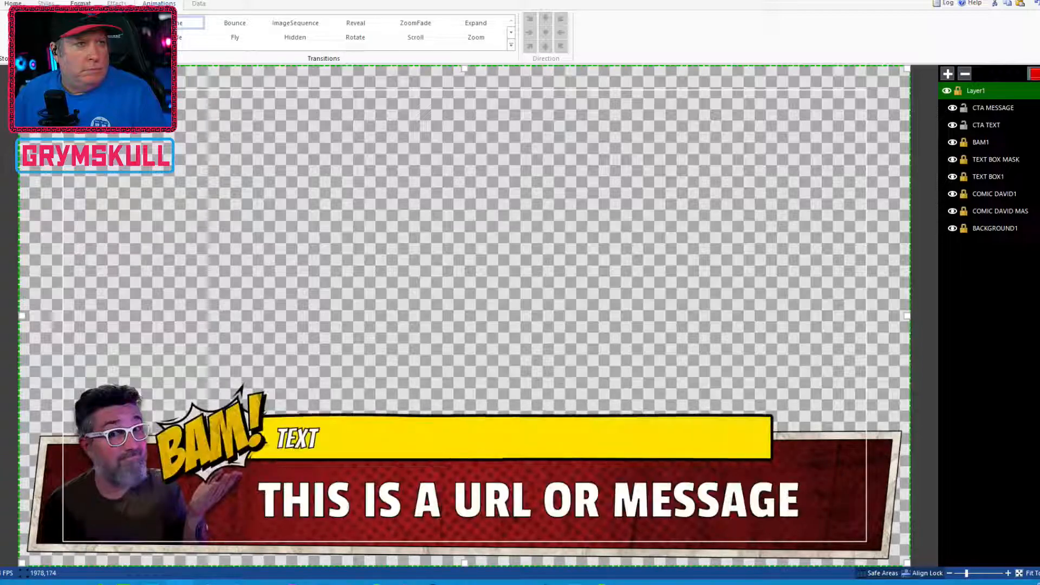
{"action": "left_click", "coordinate": [1034, 75]}
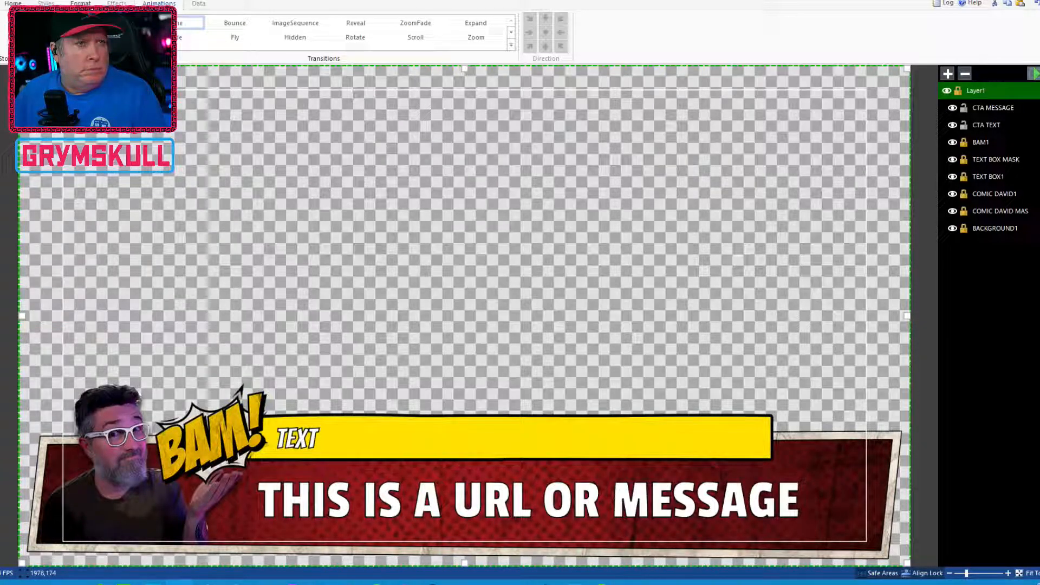
{"action": "left_click", "coordinate": [1035, 74]}
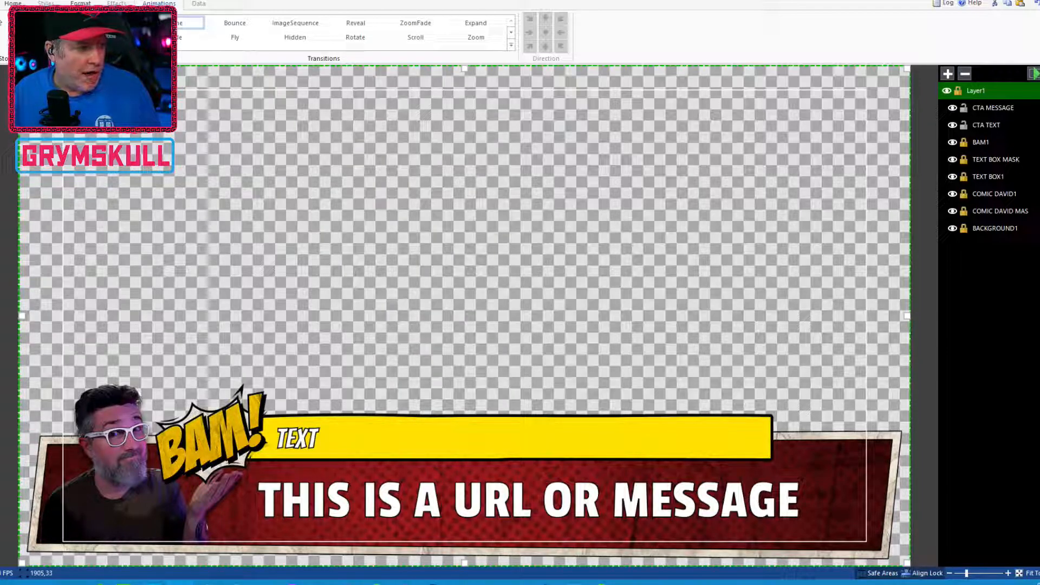
Switch to vMix Social and set its Title to the dfu_comments.gtzip overlay
{"action": "left_click", "coordinate": [0, 3]}
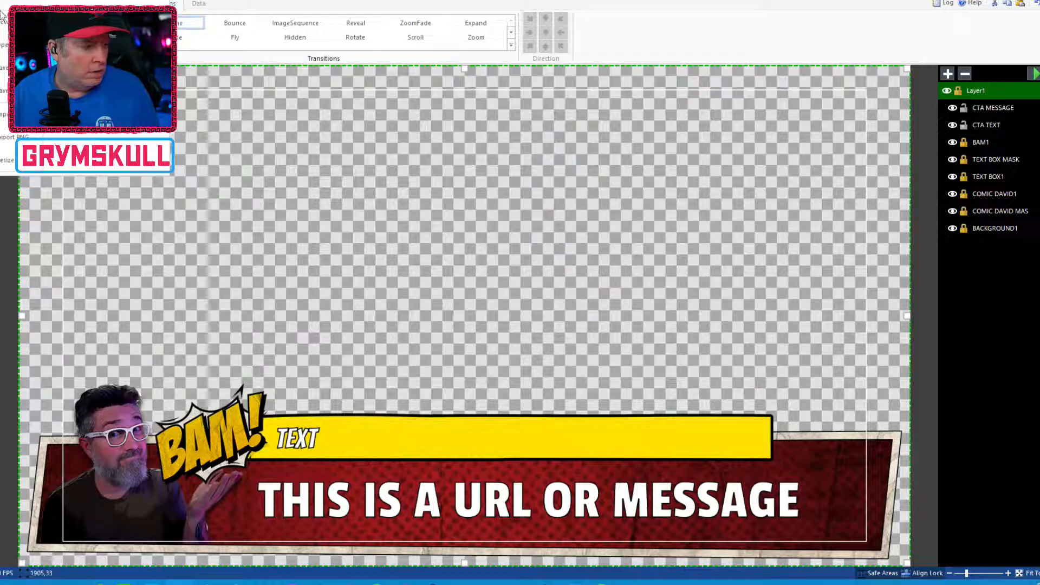
{"action": "left_click", "coordinate": [3, 64]}
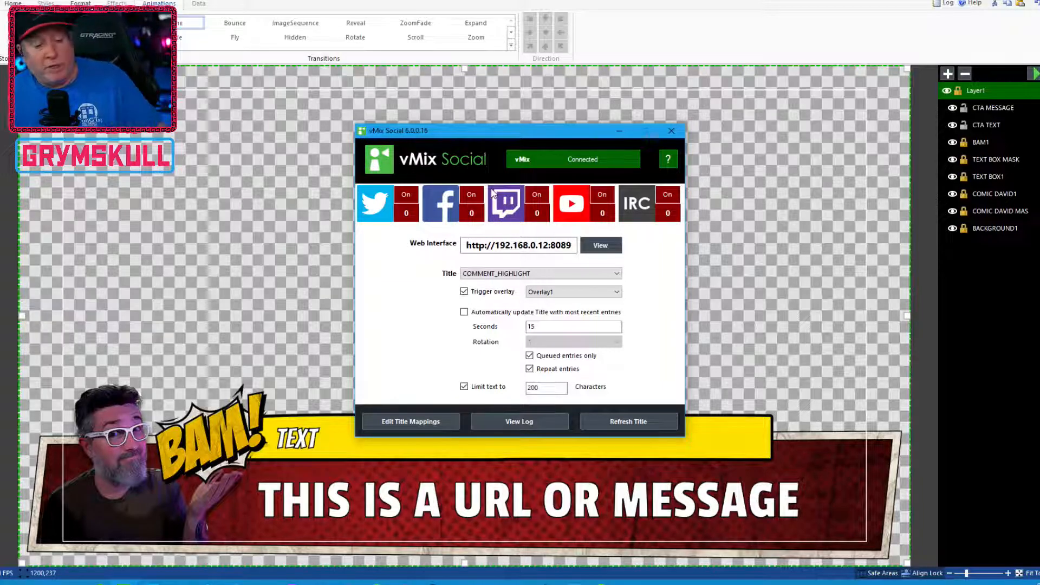
{"action": "left_click", "coordinate": [572, 277]}
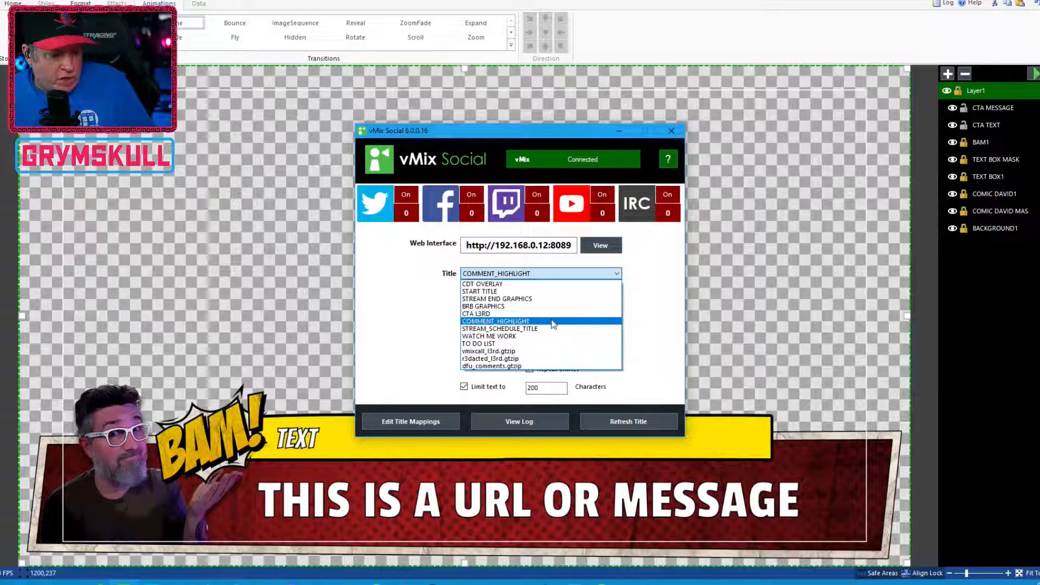
{"action": "left_click", "coordinate": [525, 366]}
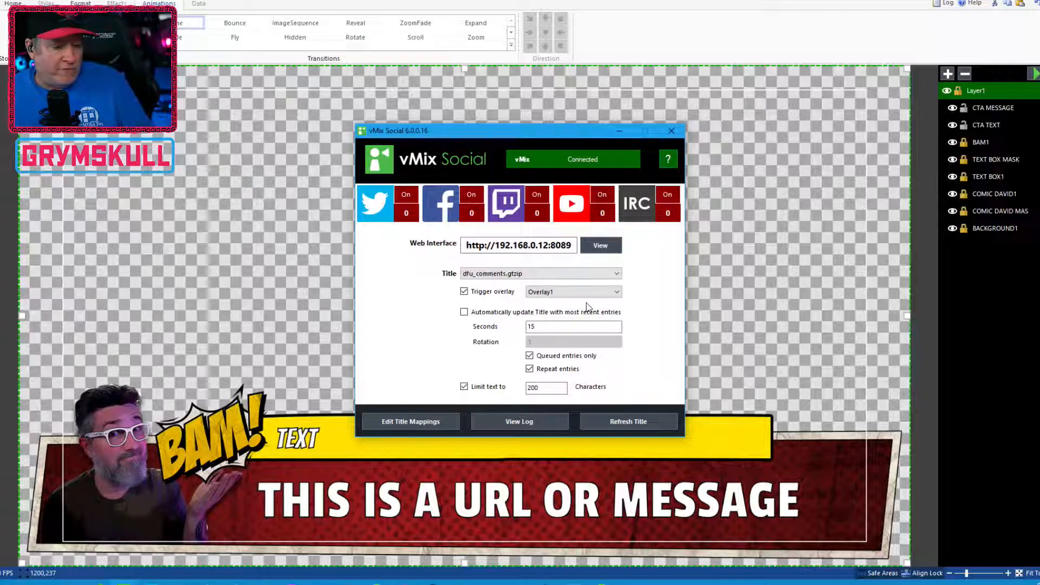
Confirm the YouTube settings with the vMix Call to Actions live stream chat and enable the YouTube source
{"action": "left_click", "coordinate": [575, 207]}
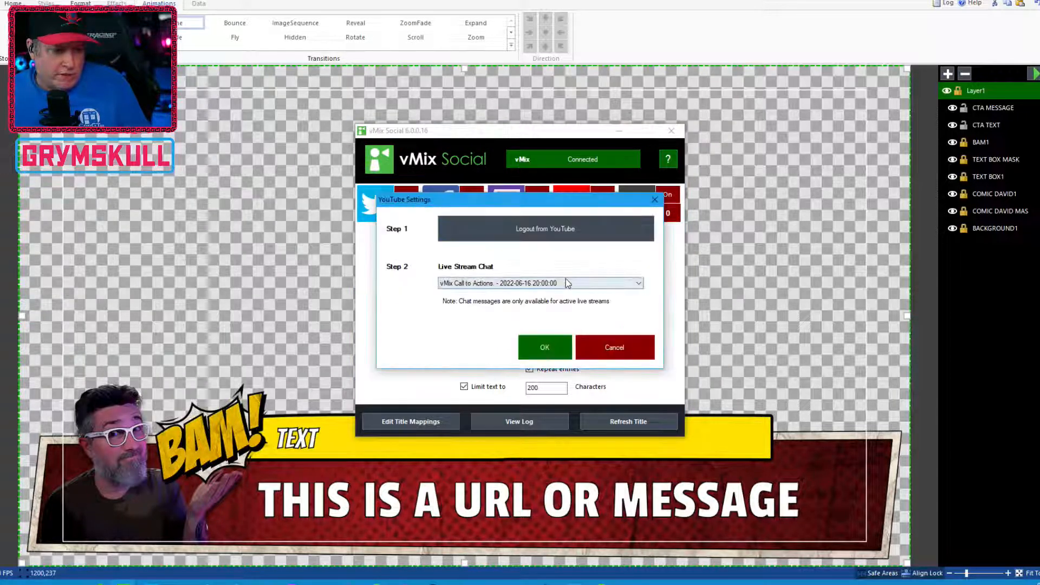
{"action": "left_click", "coordinate": [550, 351]}
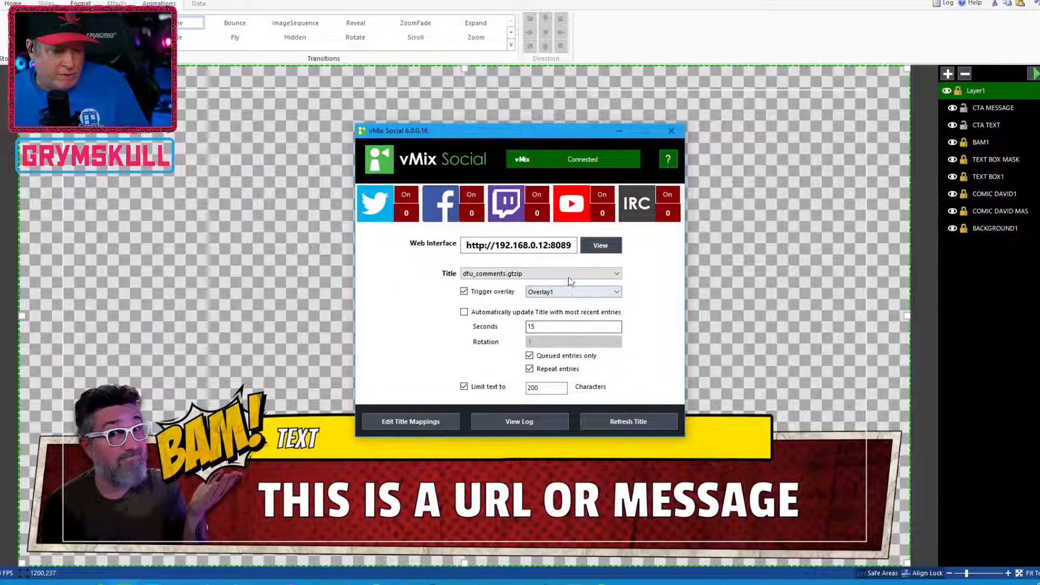
{"action": "left_click", "coordinate": [598, 198]}
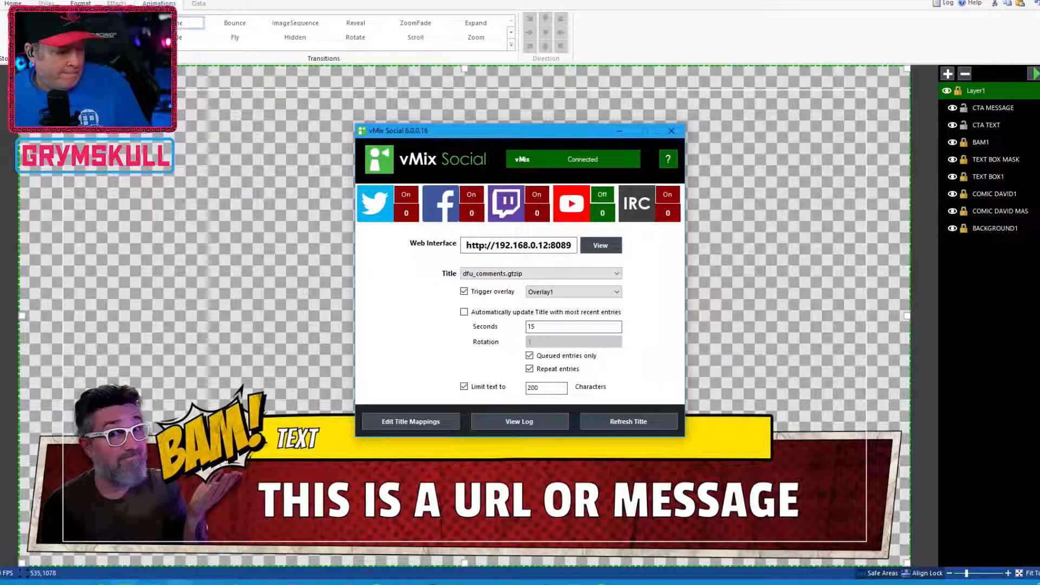
Switch to the vMix Social web interface to view the incoming chat comments list
{"action": "left_click", "coordinate": [123, 584]}
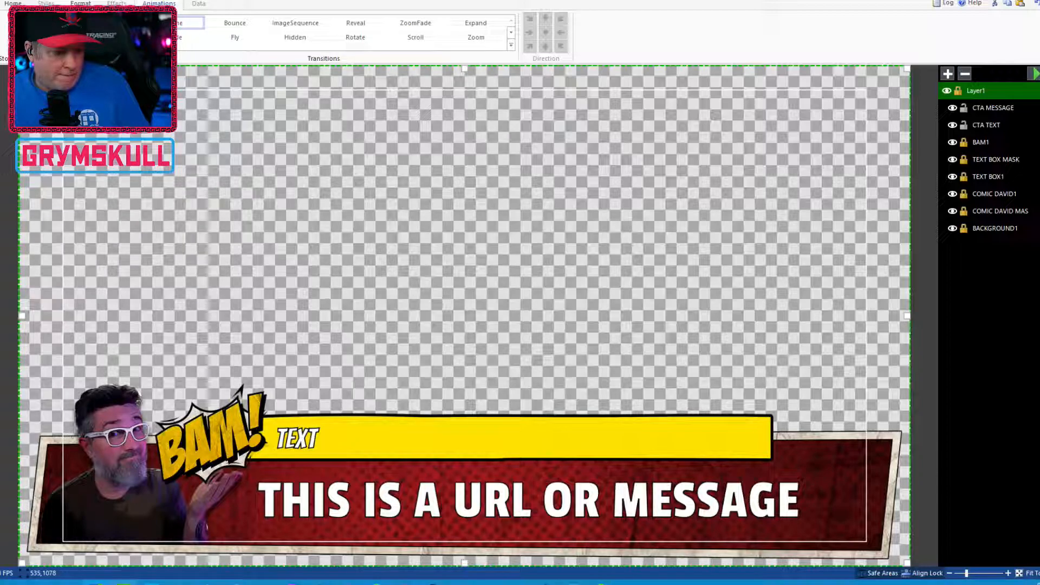
{"action": "left_click", "coordinate": [124, 584]}
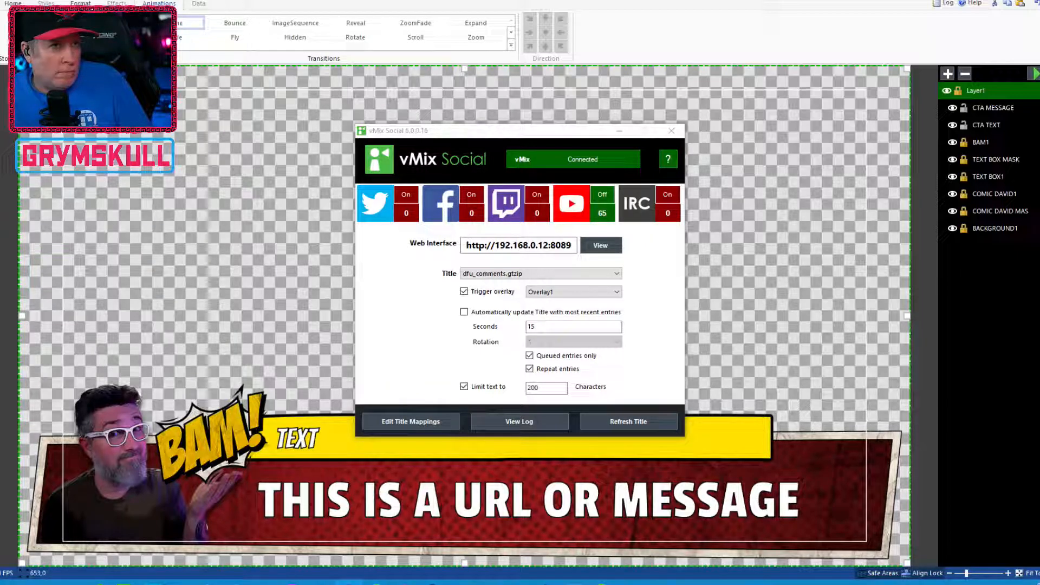
{"action": "key", "text": "alt+Tab"}
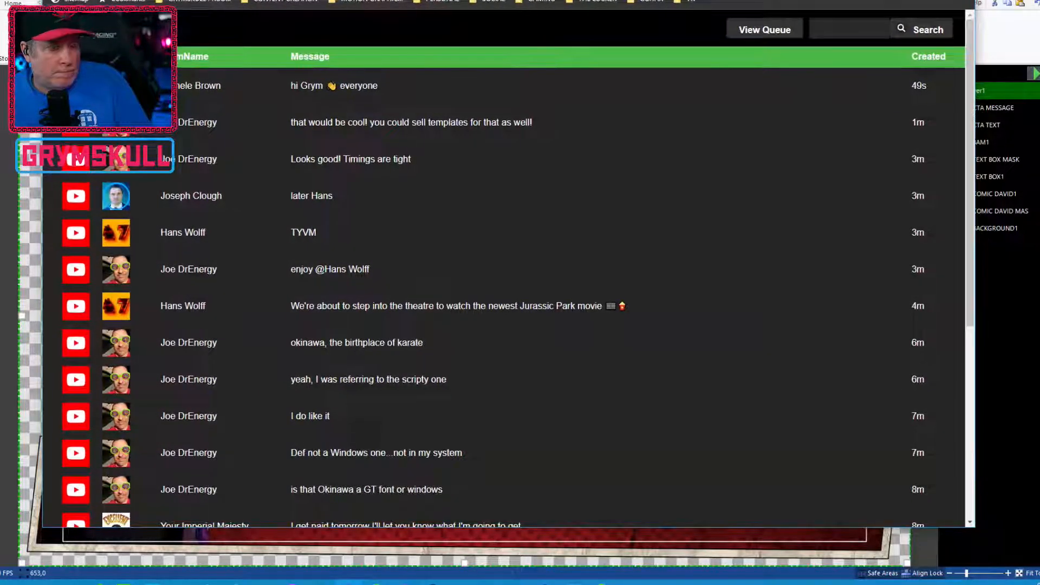
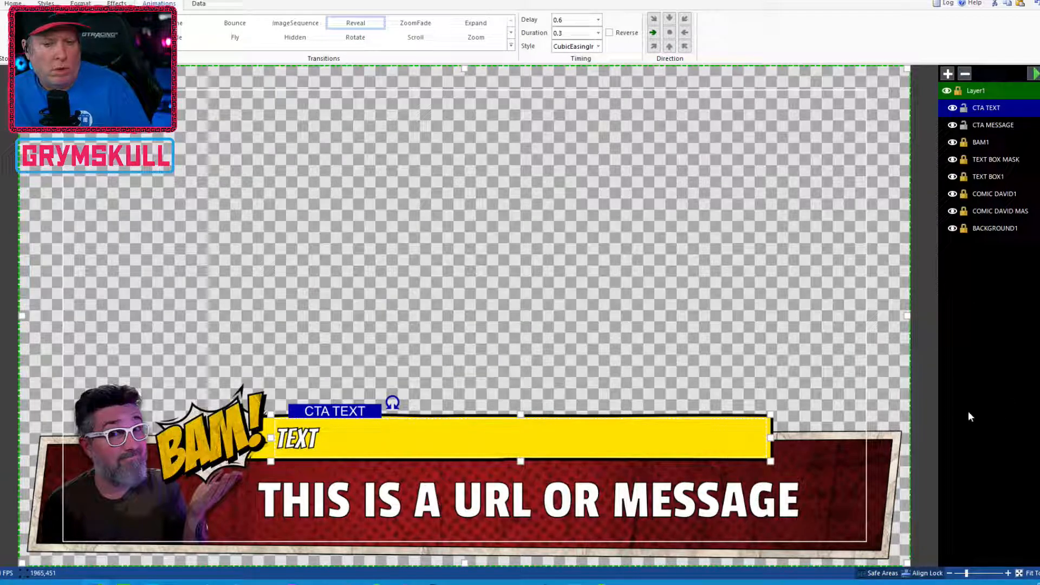
Select the BACKGROUND1 layer and browse the Home and Effects ribbon options for it
{"action": "right_click", "coordinate": [999, 230]}
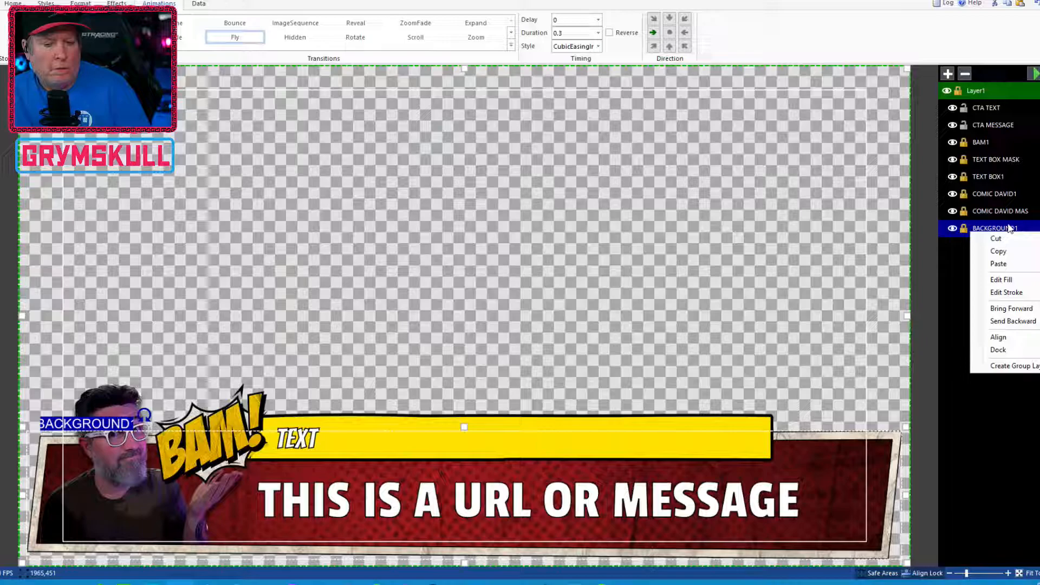
{"action": "left_click", "coordinate": [1001, 436]}
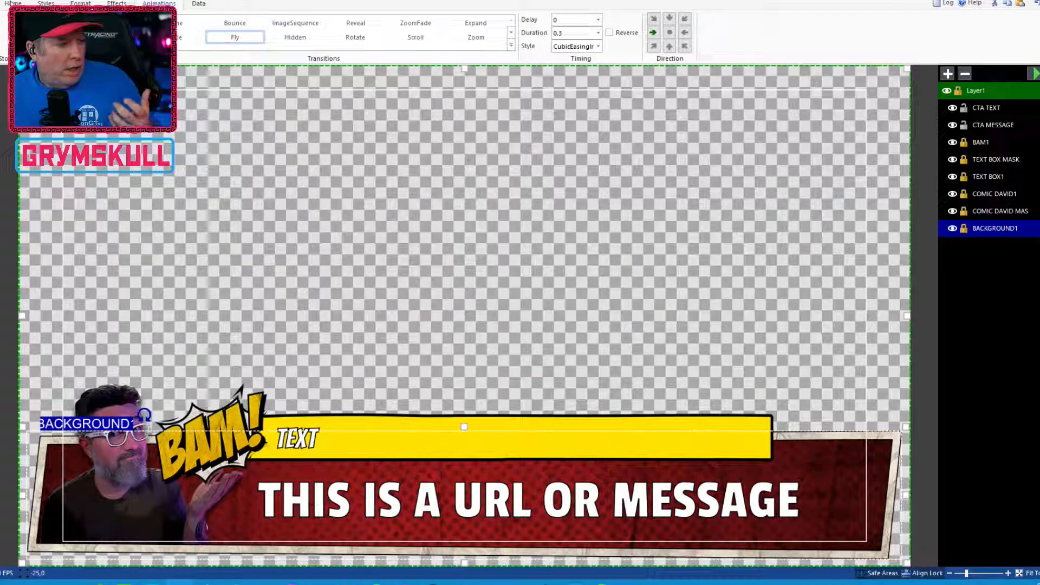
{"action": "left_click", "coordinate": [13, 3]}
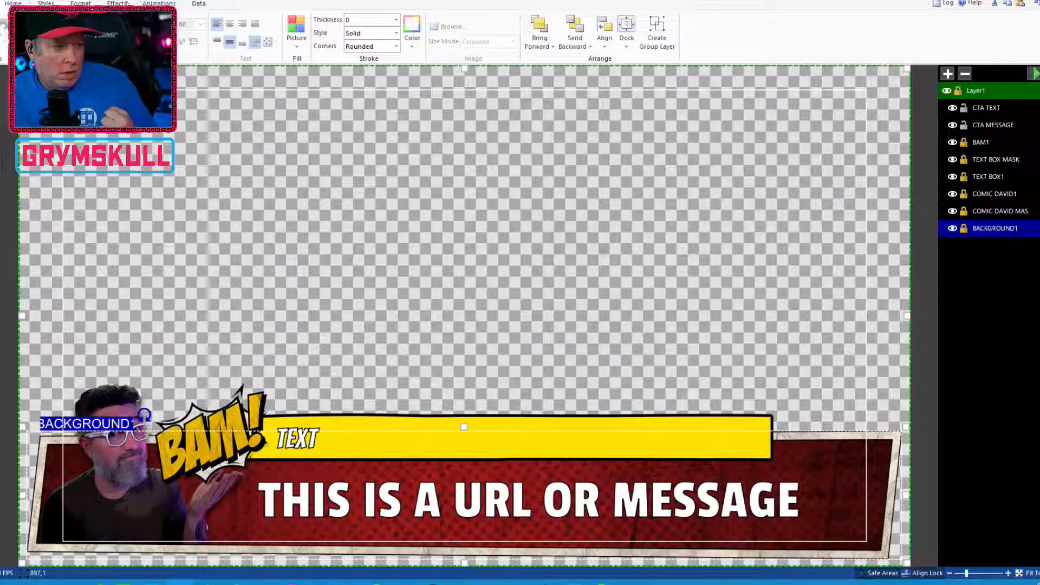
{"action": "left_click", "coordinate": [116, 4]}
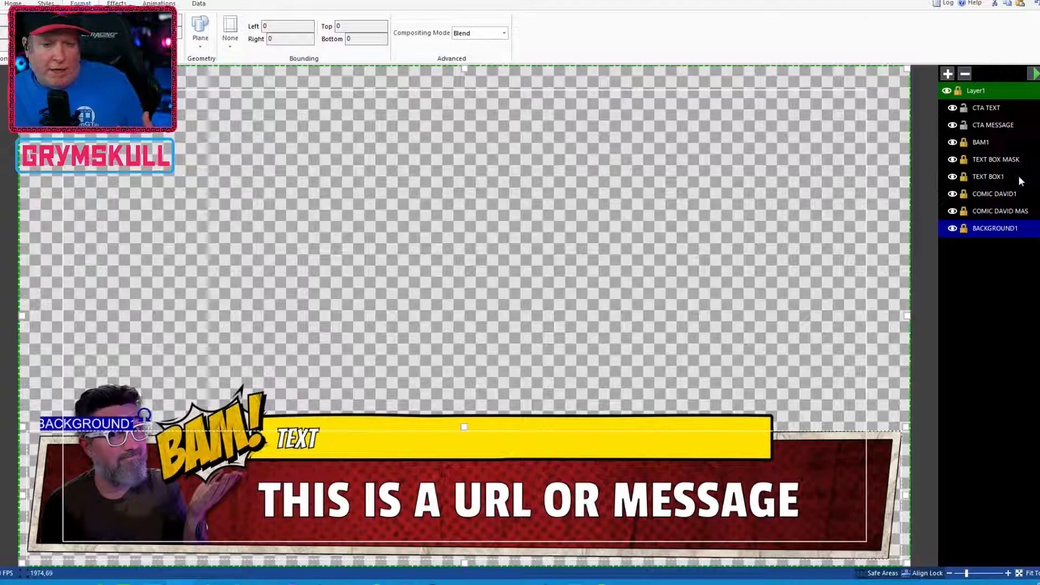
Unlock the COMIC DAVID MAS, COMIC DAVID1, TEXT BOX MASK and BAM1 layers
{"action": "right_click", "coordinate": [957, 227]}
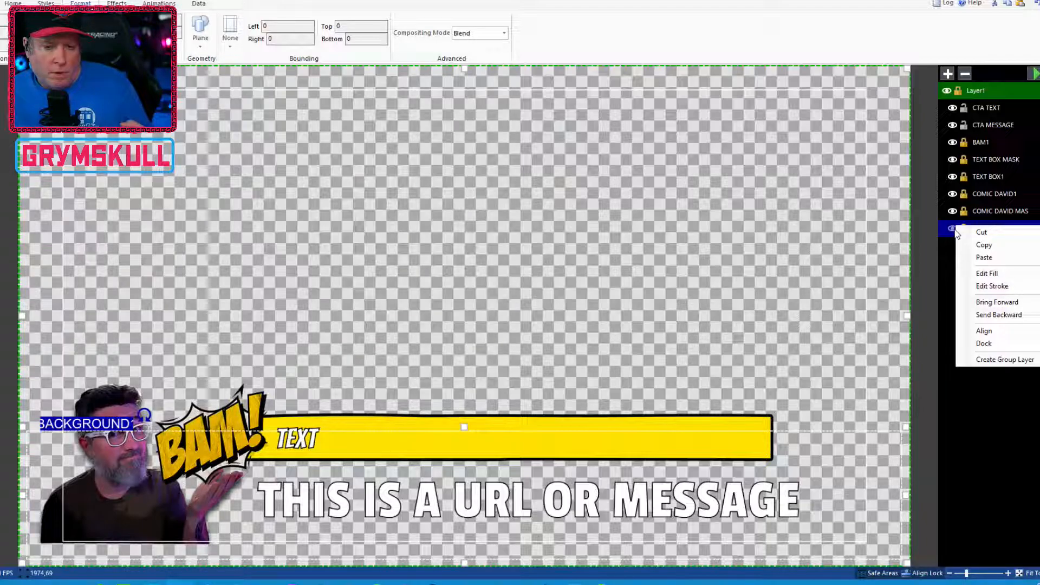
{"action": "right_click", "coordinate": [955, 228]}
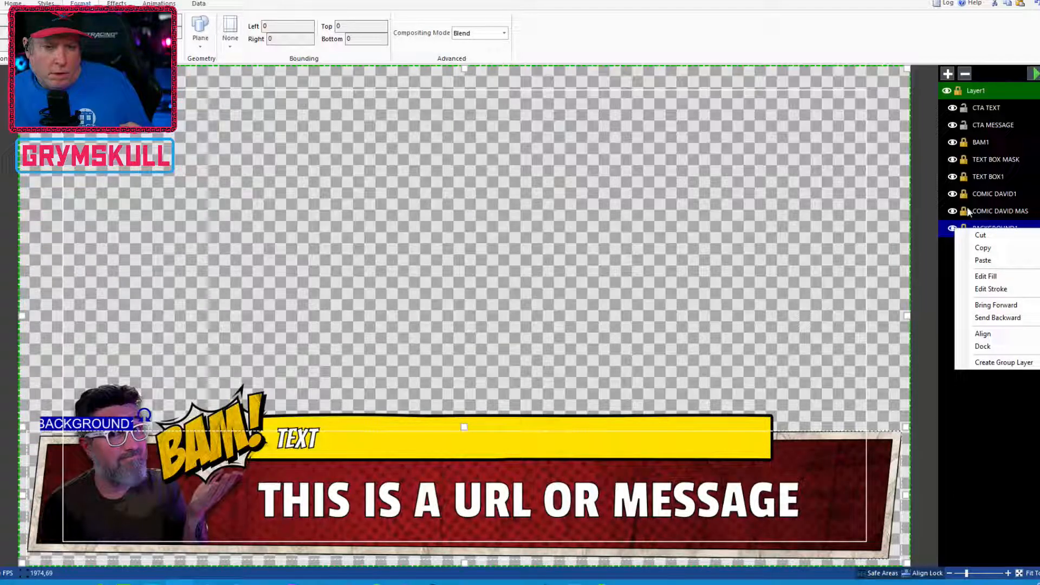
{"action": "left_click", "coordinate": [989, 445]}
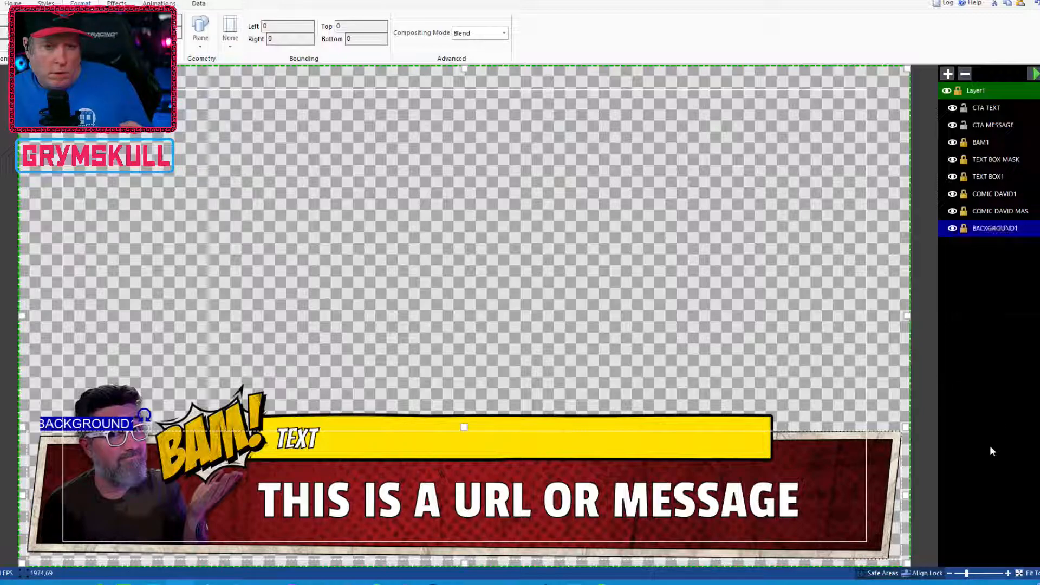
{"action": "left_click", "coordinate": [963, 211]}
{"action": "left_click", "coordinate": [963, 193]}
{"action": "left_click", "coordinate": [959, 161]}
{"action": "left_click", "coordinate": [963, 142]}
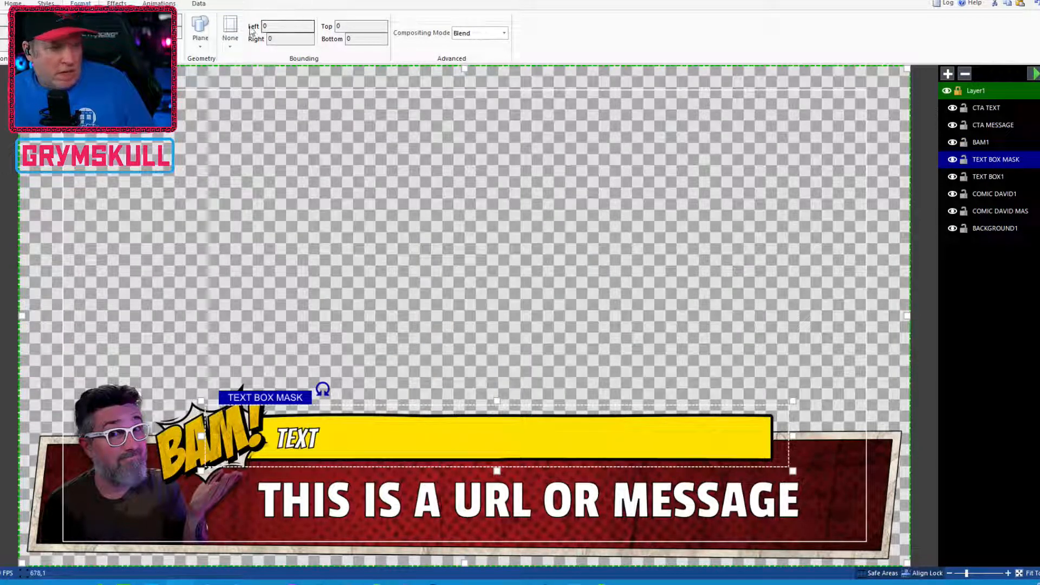
Reselect the BACKGROUND1 layer and open the dfu_cta.gtzip title in the Title Editor preview
{"action": "left_click", "coordinate": [199, 4]}
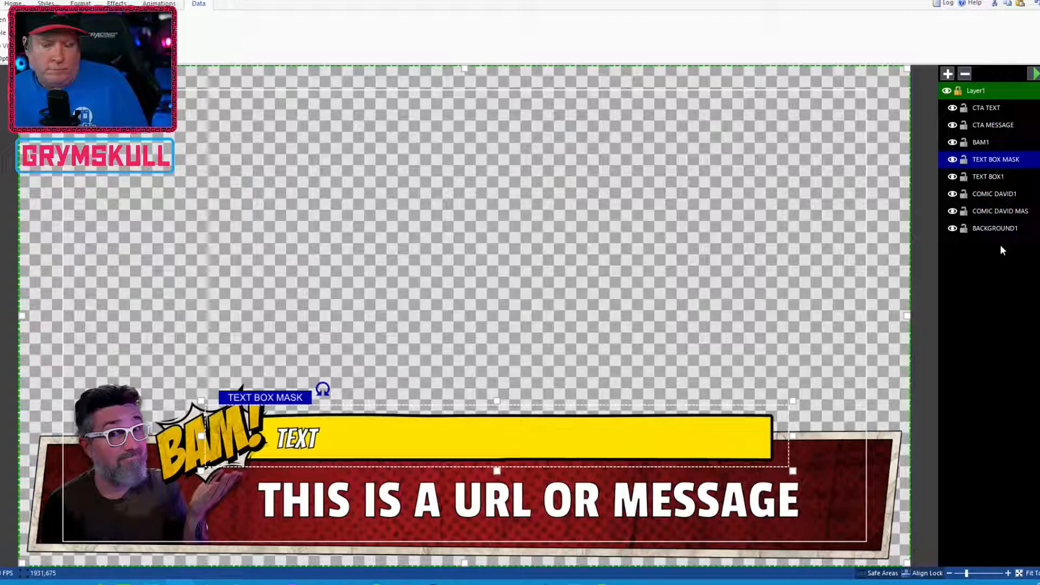
{"action": "left_click", "coordinate": [1009, 228]}
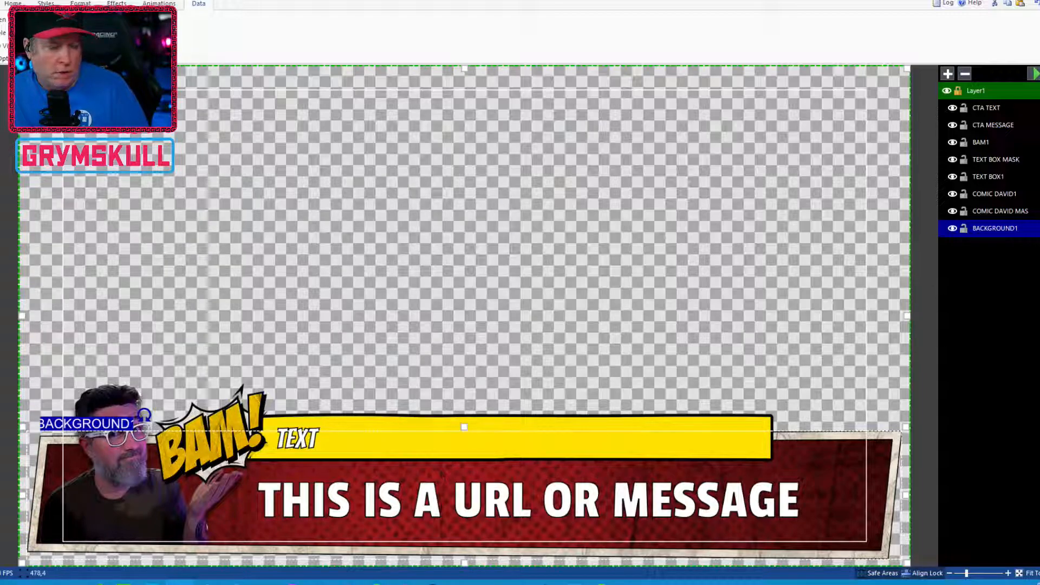
{"action": "left_click", "coordinate": [1, 3]}
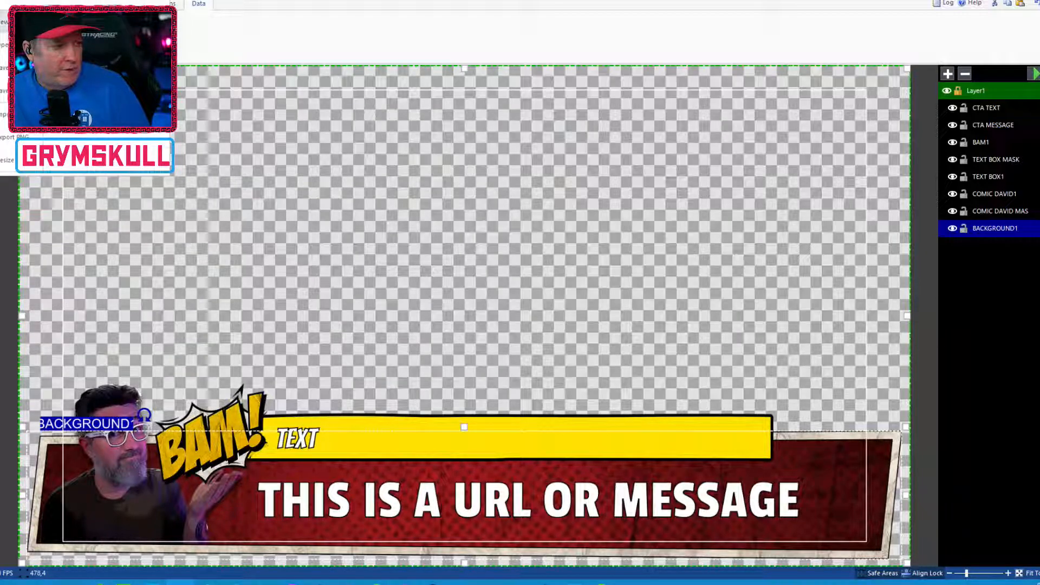
{"action": "left_click", "coordinate": [3, 71]}
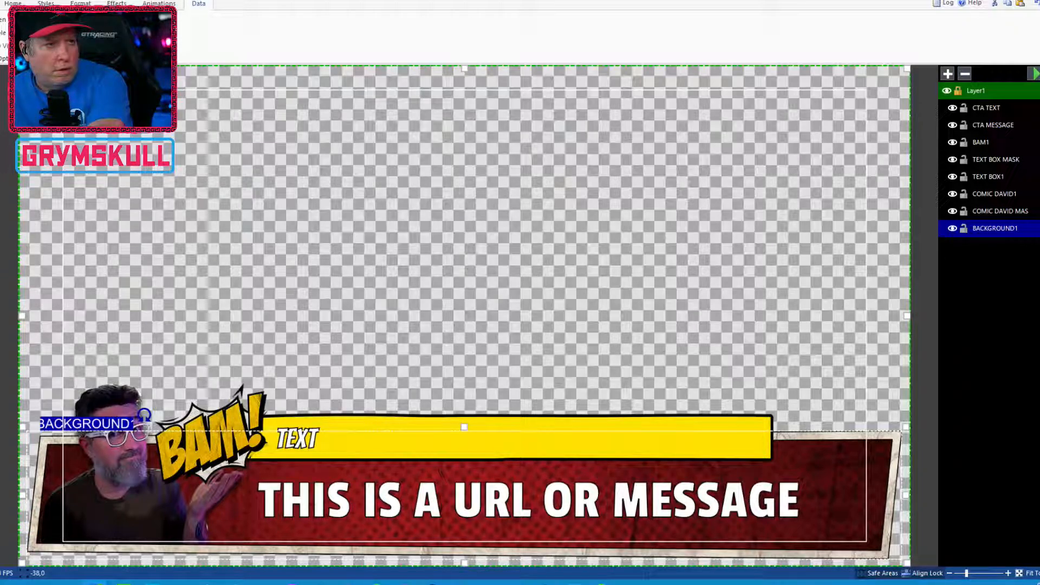
{"action": "left_click_drag", "start_coordinate": [542, 0], "coordinate": [494, 120]}
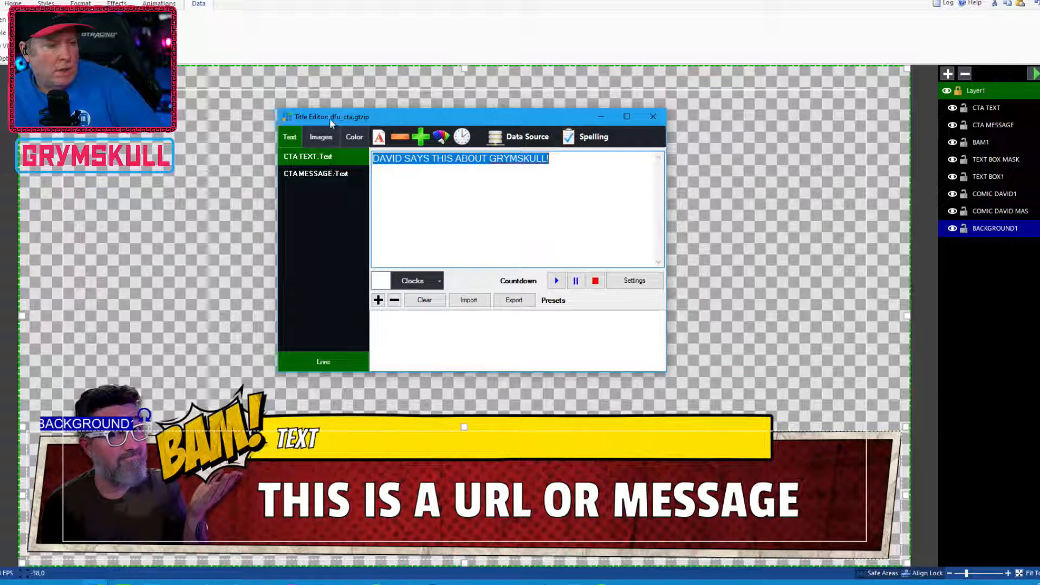
Switch between the Title Editor's Text and Images sections to review the editable fields, then close it
{"action": "left_click", "coordinate": [320, 136]}
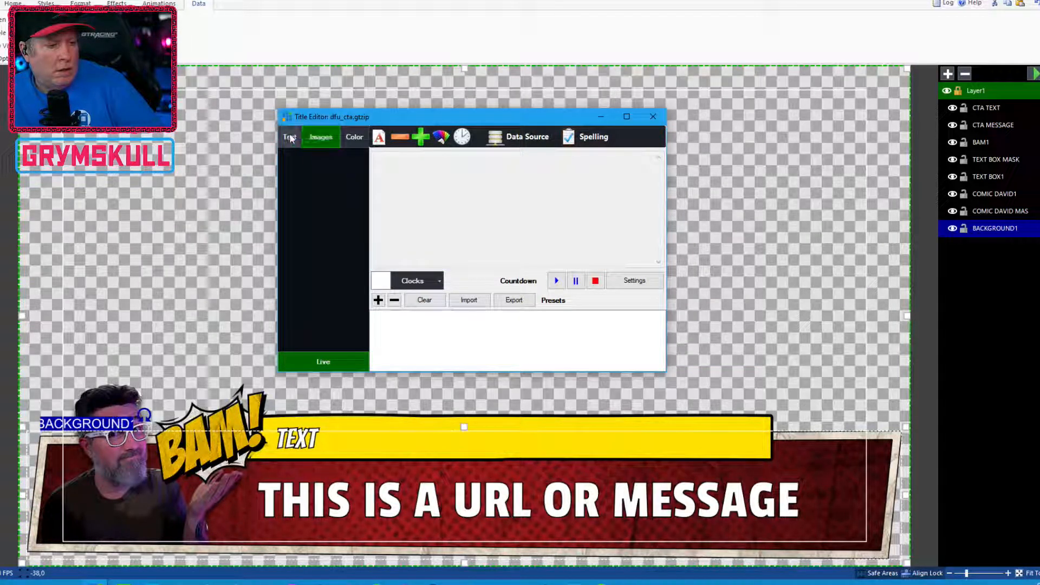
{"action": "left_click", "coordinate": [291, 138]}
{"action": "left_click", "coordinate": [324, 137]}
{"action": "left_click", "coordinate": [295, 138]}
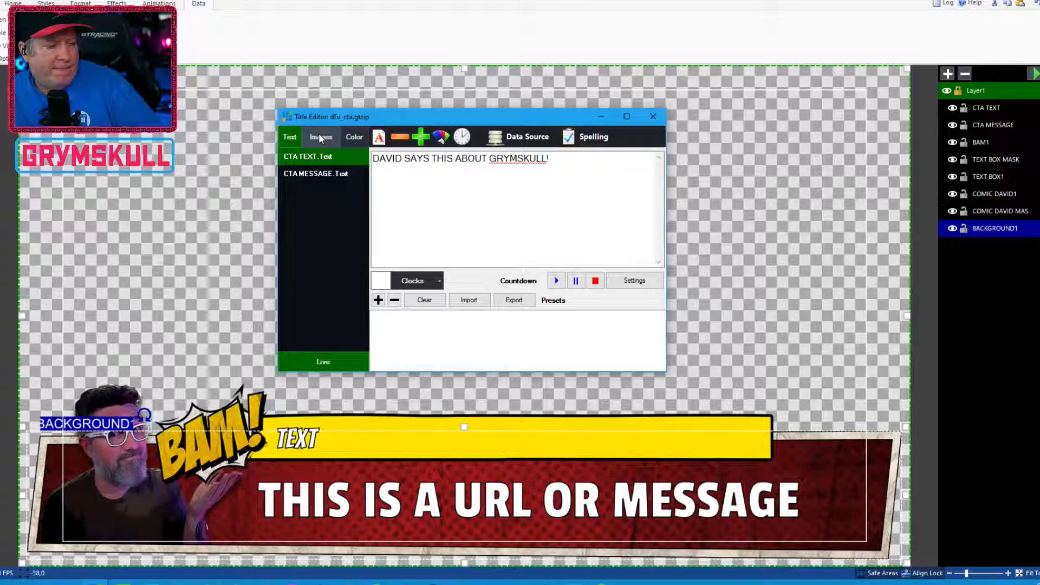
{"action": "left_click", "coordinate": [320, 139]}
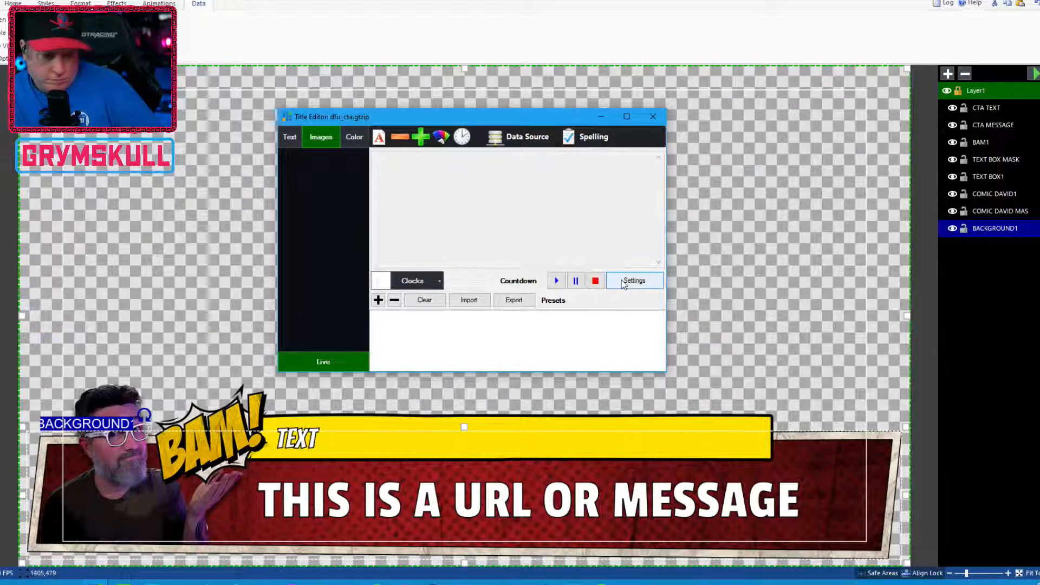
{"action": "left_click", "coordinate": [296, 137]}
{"action": "left_click", "coordinate": [332, 143]}
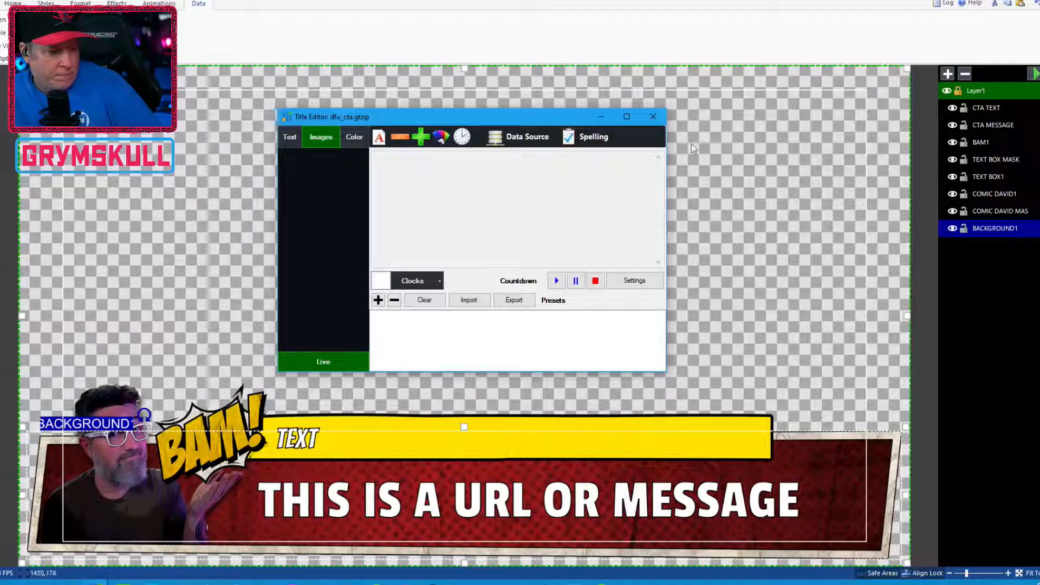
{"action": "left_click", "coordinate": [653, 116]}
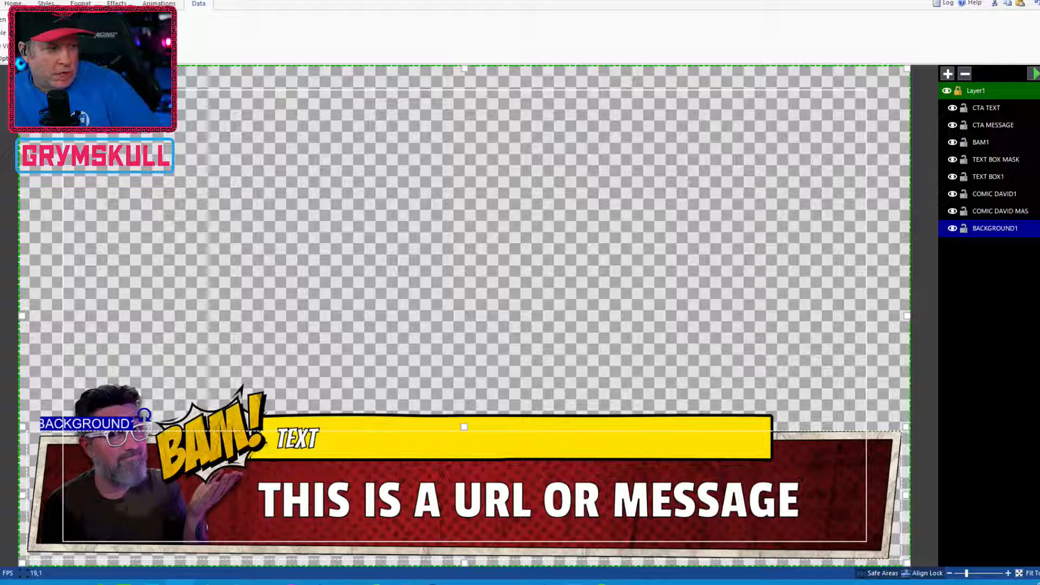
Reopen the Title Editor to inspect the BACKGROUND1 image field, then close it
{"action": "left_click", "coordinate": [5, 3]}
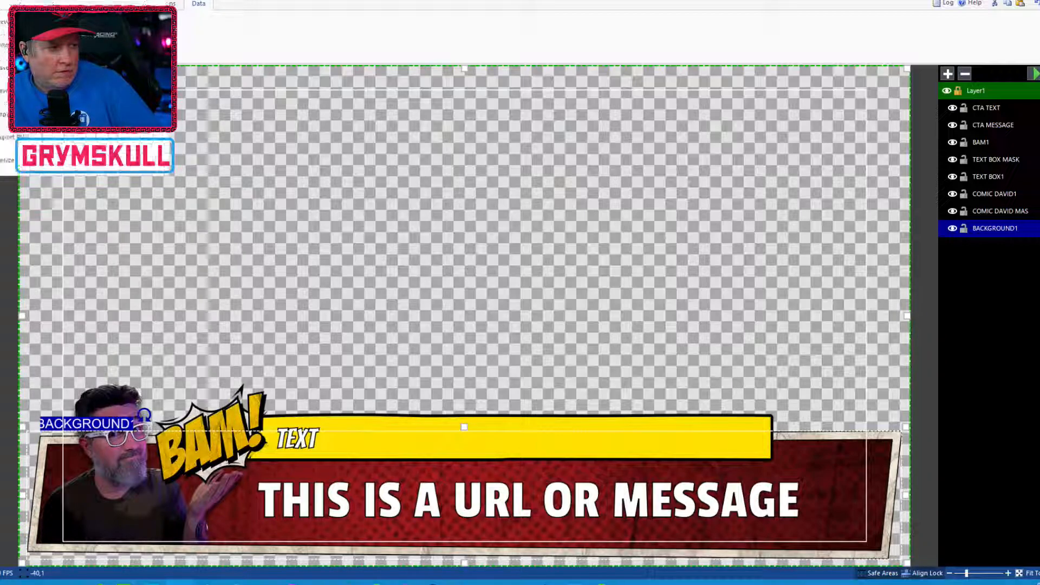
{"action": "left_click", "coordinate": [5, 72]}
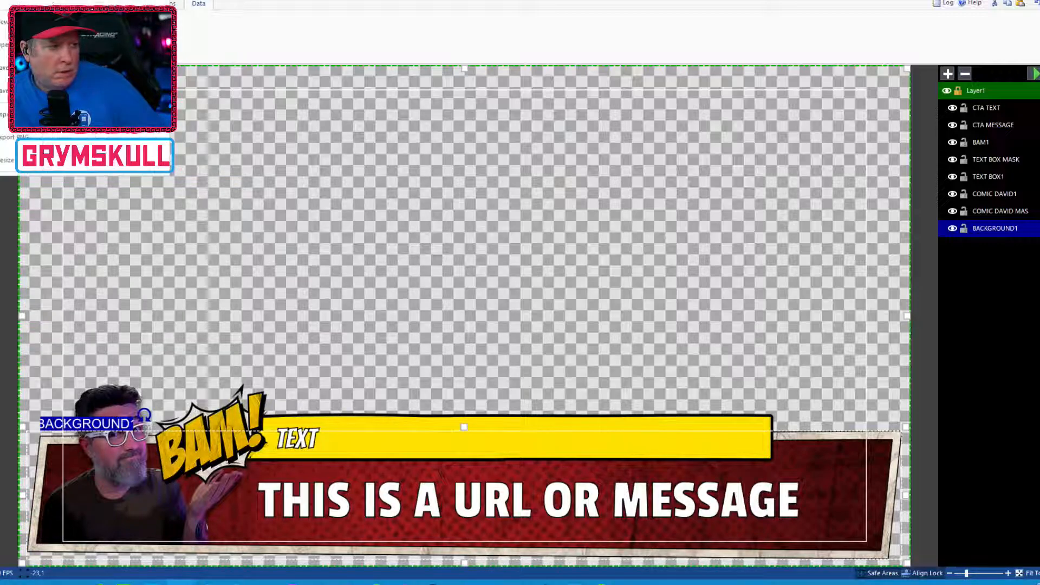
{"action": "left_click", "coordinate": [5, 67]}
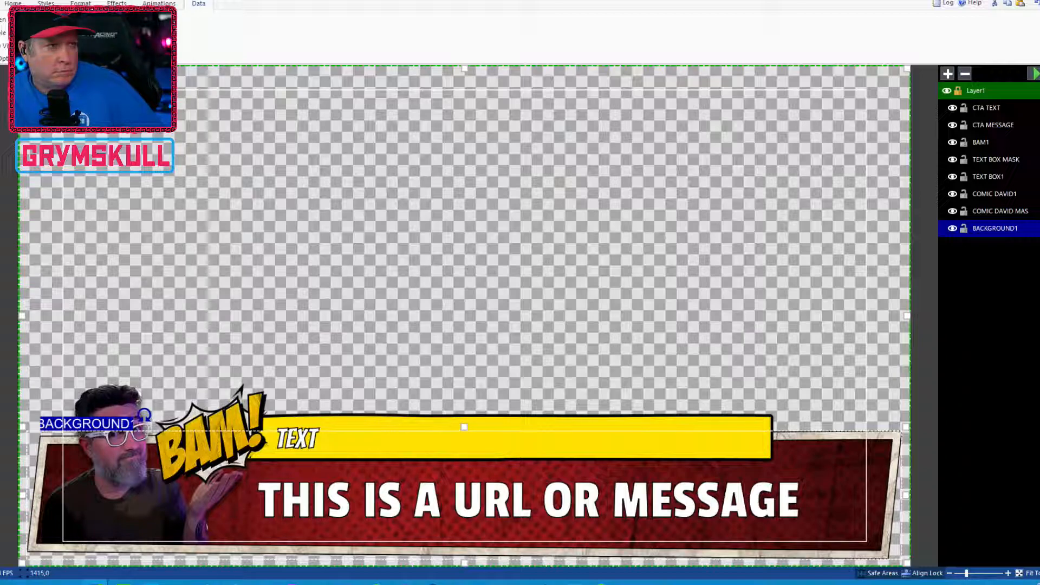
{"action": "left_click_drag", "start_coordinate": [425, 0], "coordinate": [442, 58]}
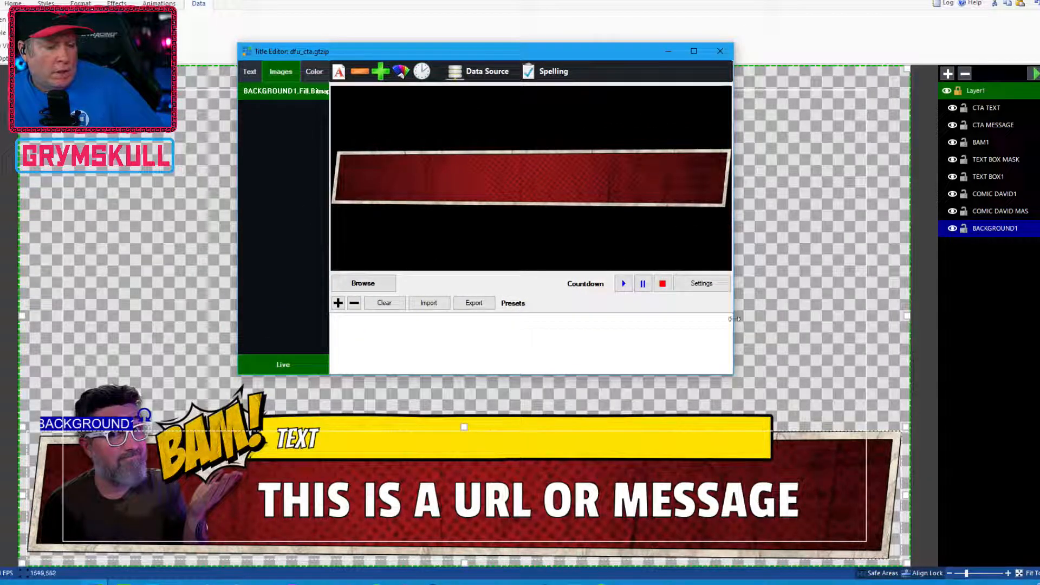
{"action": "left_click", "coordinate": [719, 51]}
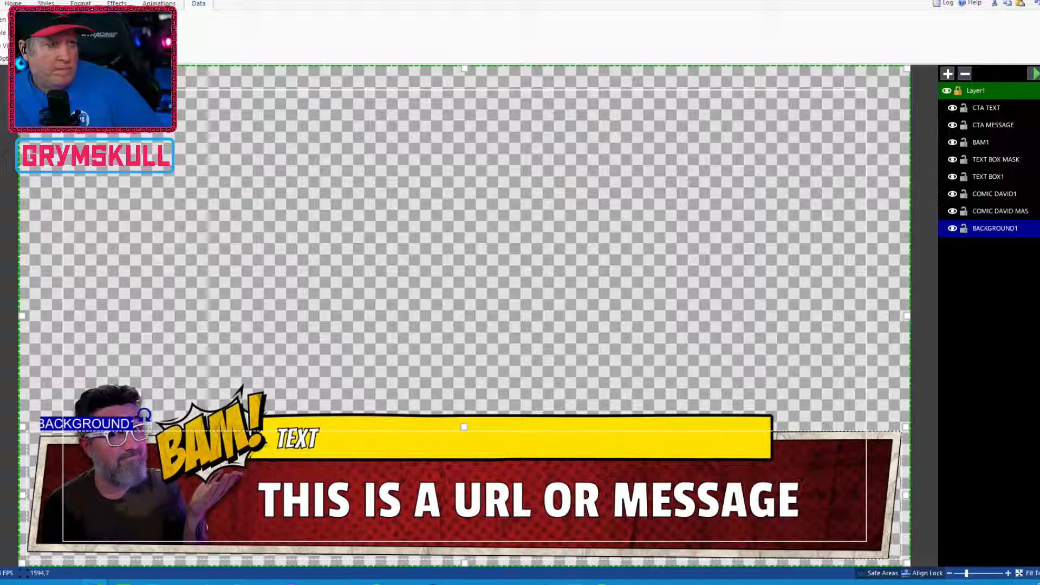
Bring up the TO DO LIST Title Editor, enlarge it, review its text and image fields, then close it
{"action": "left_click_drag", "start_coordinate": [501, 120], "coordinate": [551, 89]}
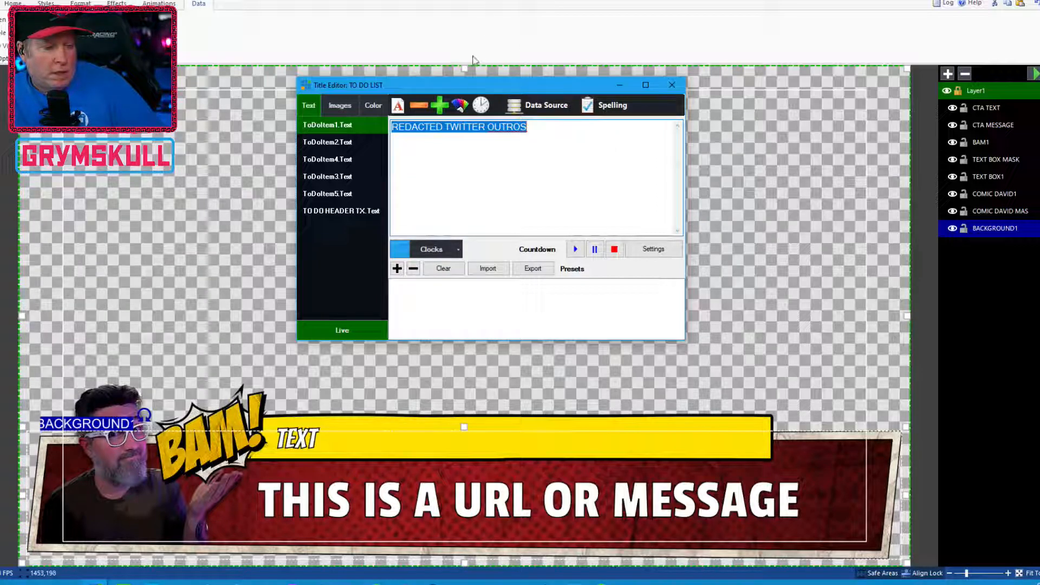
{"action": "left_click_drag", "start_coordinate": [518, 86], "coordinate": [498, 105]}
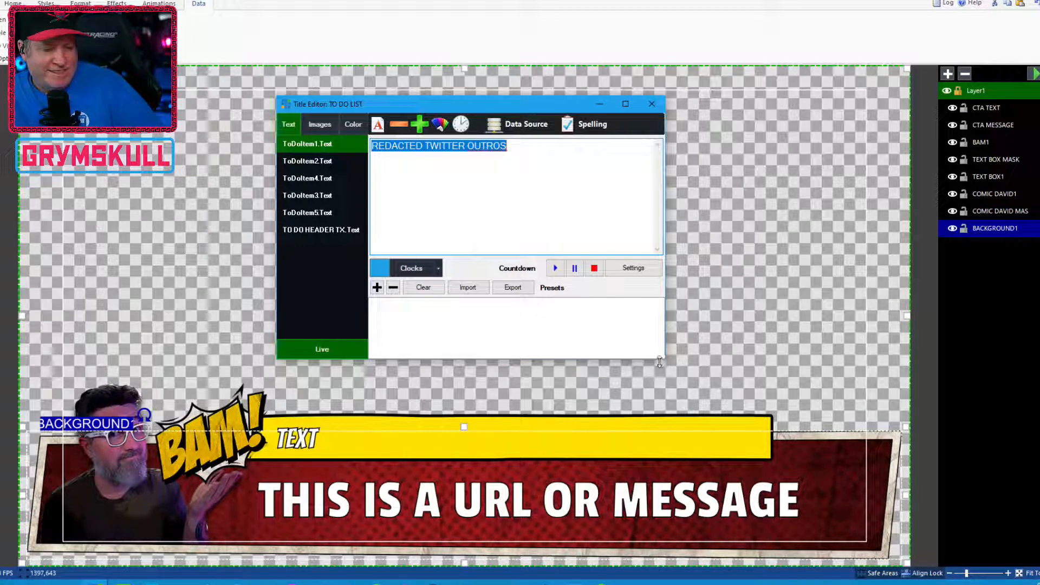
{"action": "left_click_drag", "start_coordinate": [665, 358], "coordinate": [666, 389]}
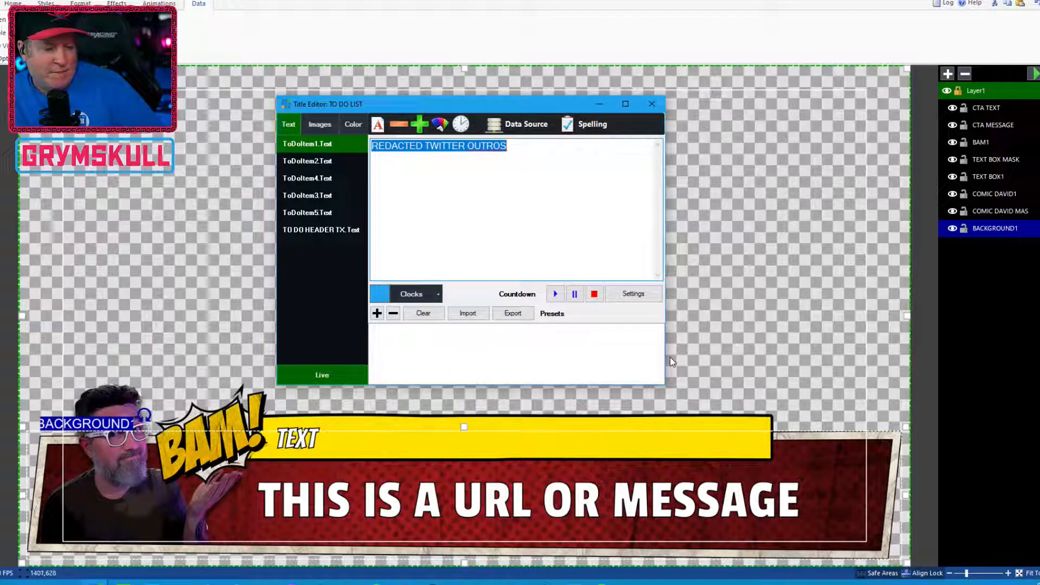
{"action": "left_click_drag", "start_coordinate": [665, 358], "coordinate": [712, 358]}
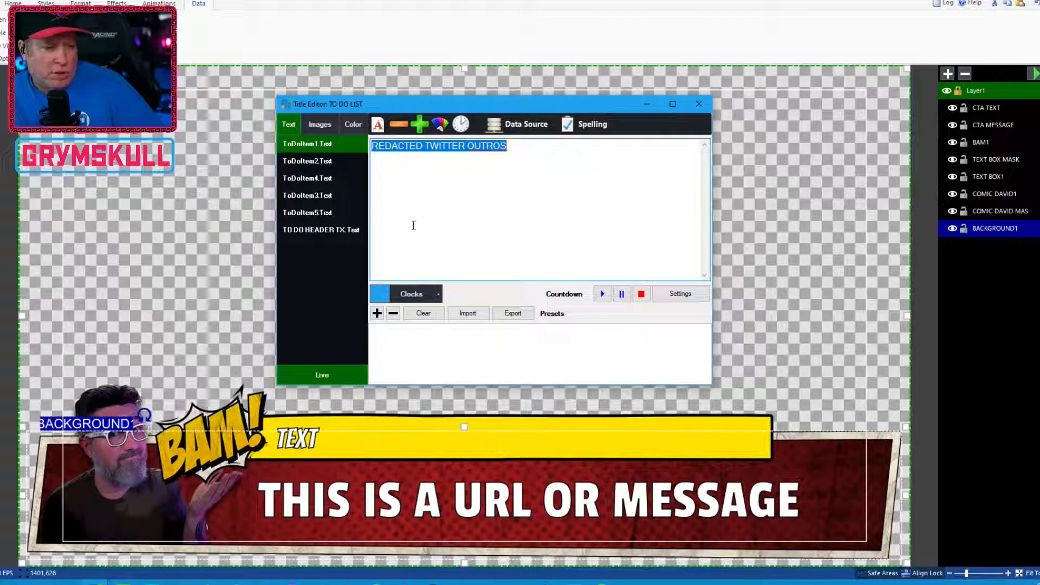
{"action": "left_click", "coordinate": [324, 129]}
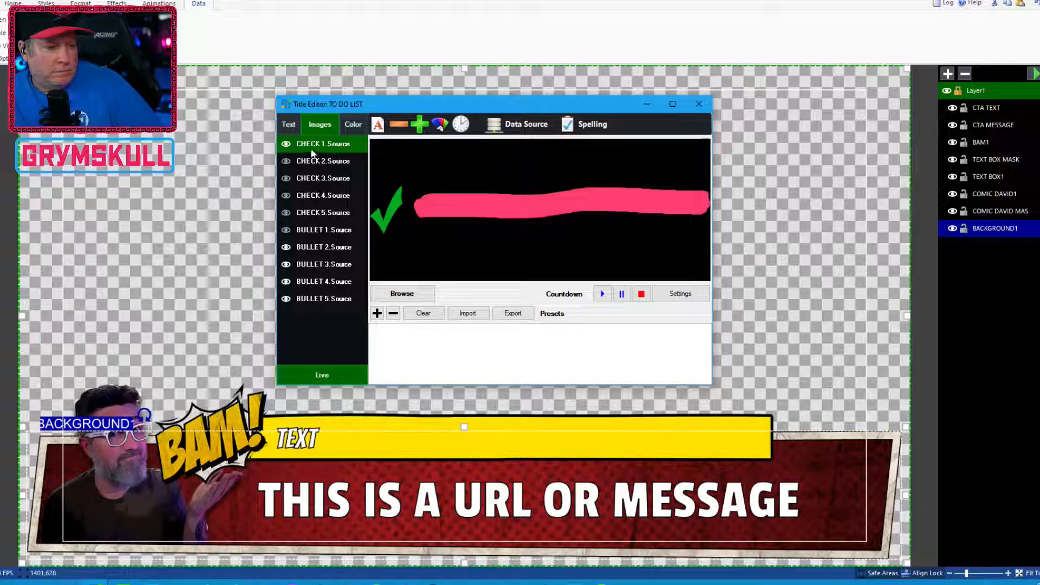
{"action": "left_click", "coordinate": [288, 127]}
{"action": "left_click", "coordinate": [317, 123]}
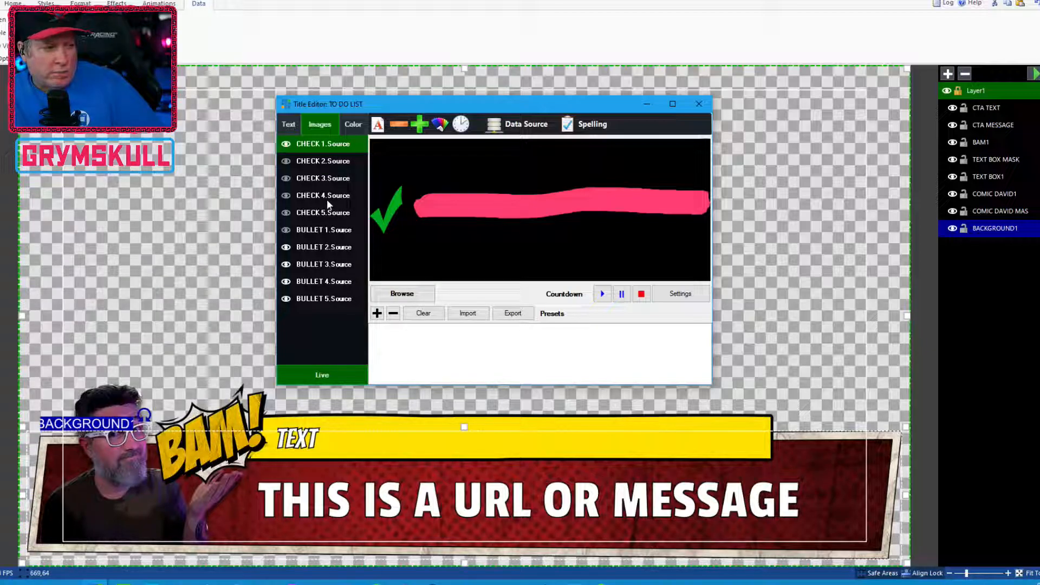
{"action": "left_click", "coordinate": [699, 104]}
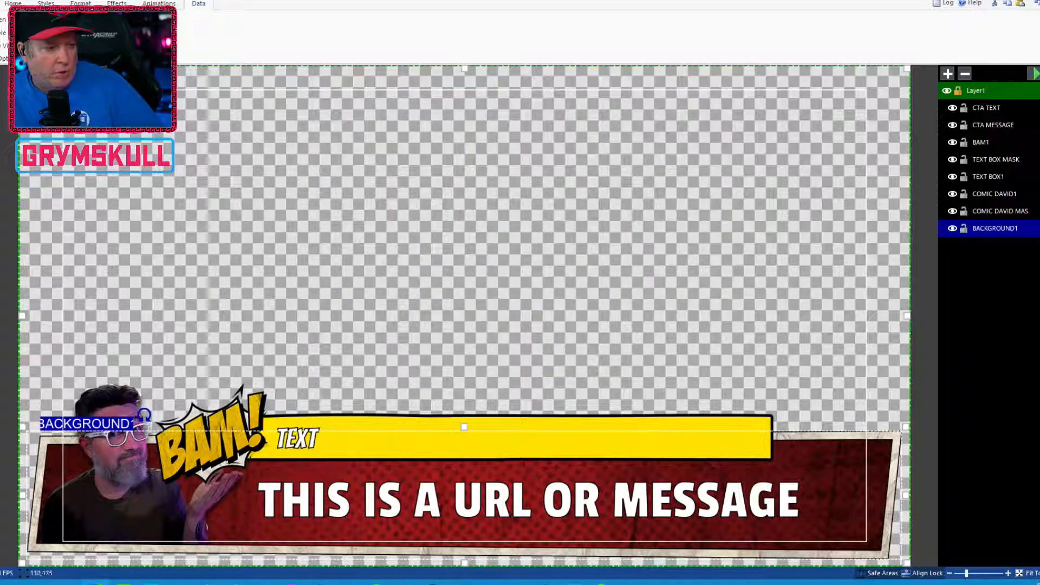
{"action": "left_click", "coordinate": [1, 3]}
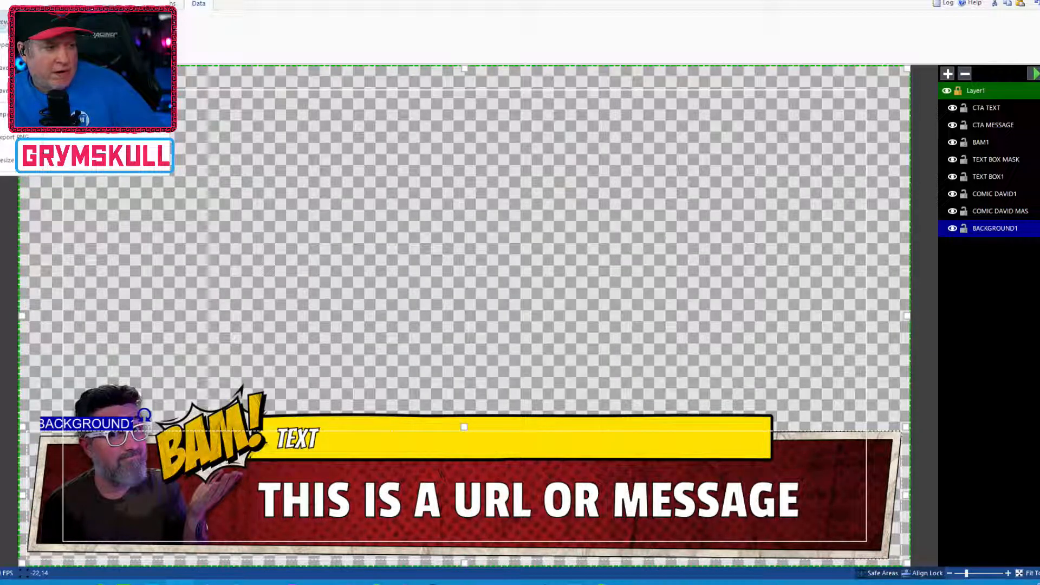
{"action": "left_click", "coordinate": [4, 45]}
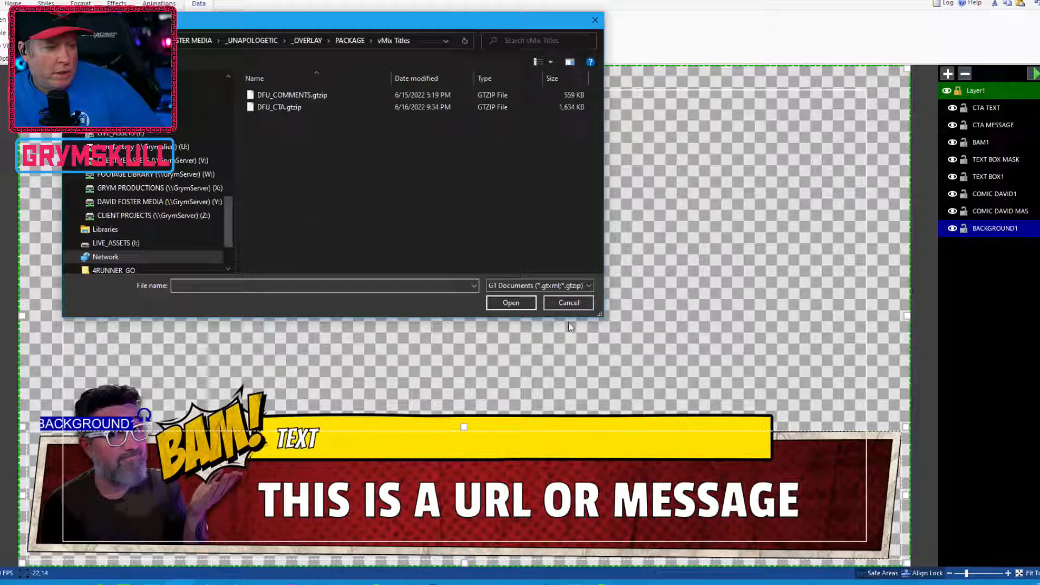
{"action": "left_click", "coordinate": [590, 303]}
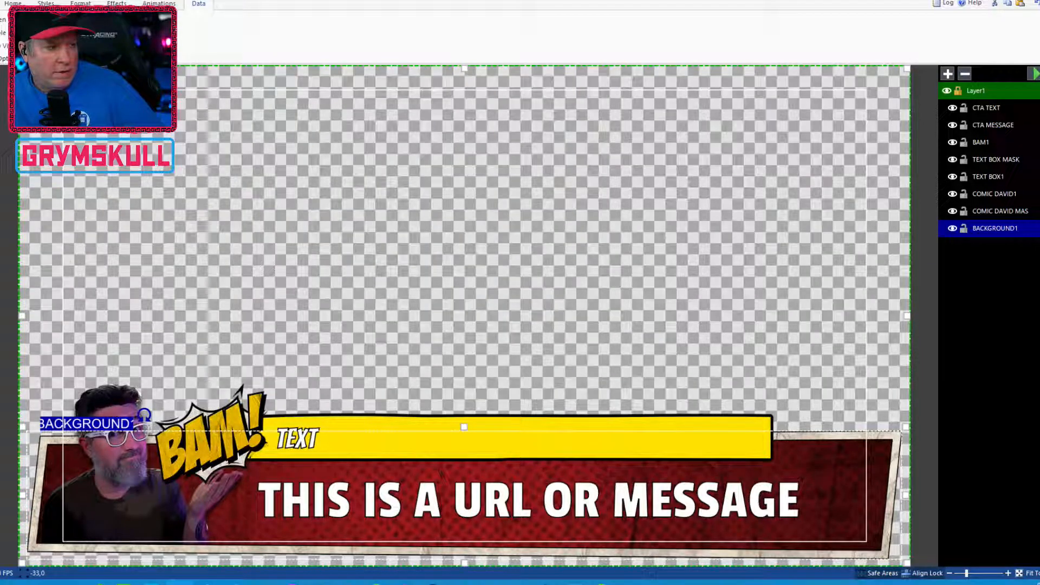
Open the Grym_To_Do_List.gtzip title from the LIVE_ASSETS drive's vMix Shows > Titles folder
{"action": "left_click", "coordinate": [1, 3]}
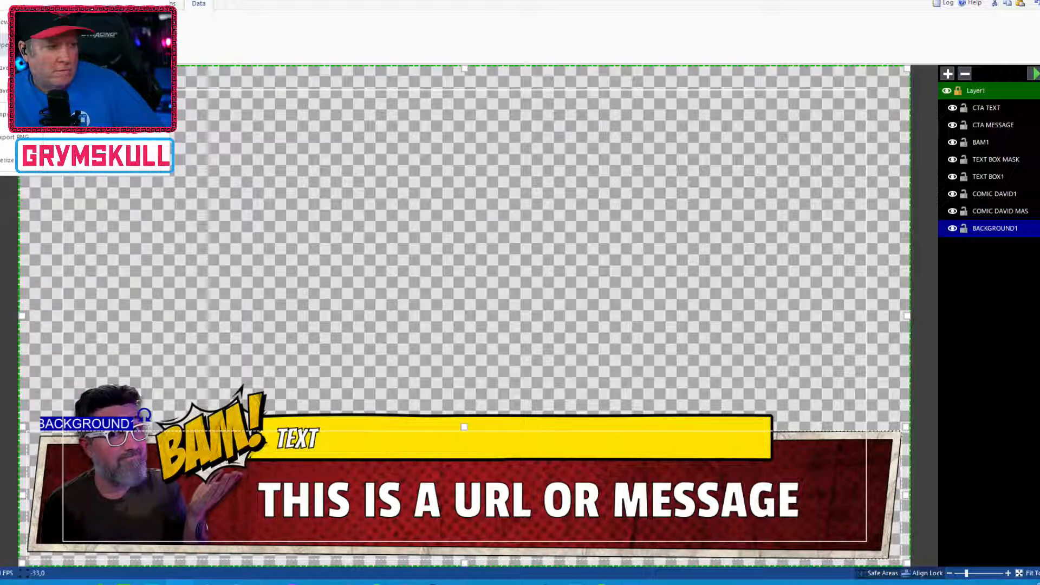
{"action": "left_click", "coordinate": [32, 44]}
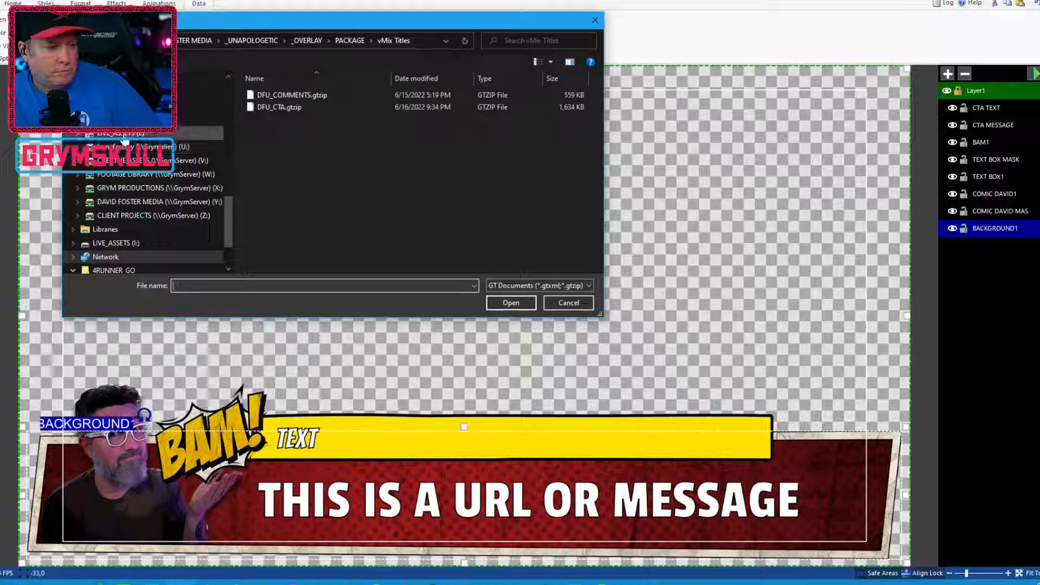
{"action": "left_click", "coordinate": [116, 243]}
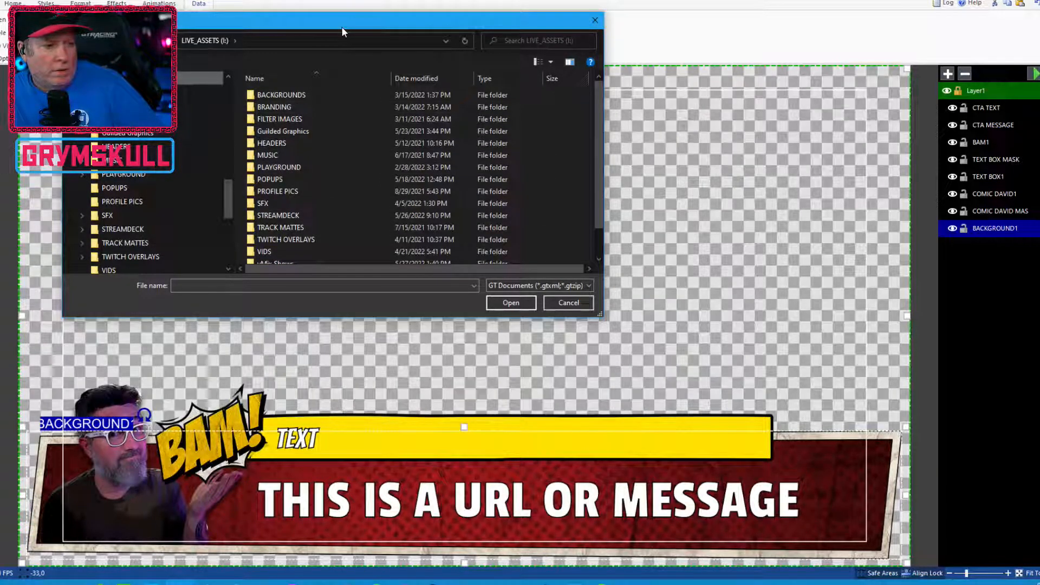
{"action": "left_click_drag", "start_coordinate": [342, 31], "coordinate": [420, 86]}
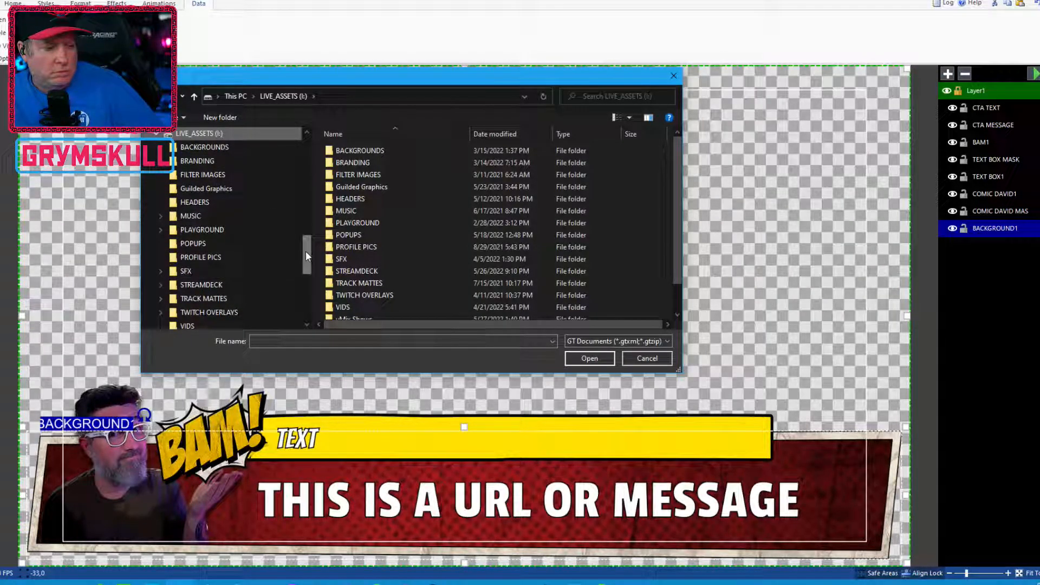
{"action": "left_click_drag", "start_coordinate": [306, 251], "coordinate": [311, 265]}
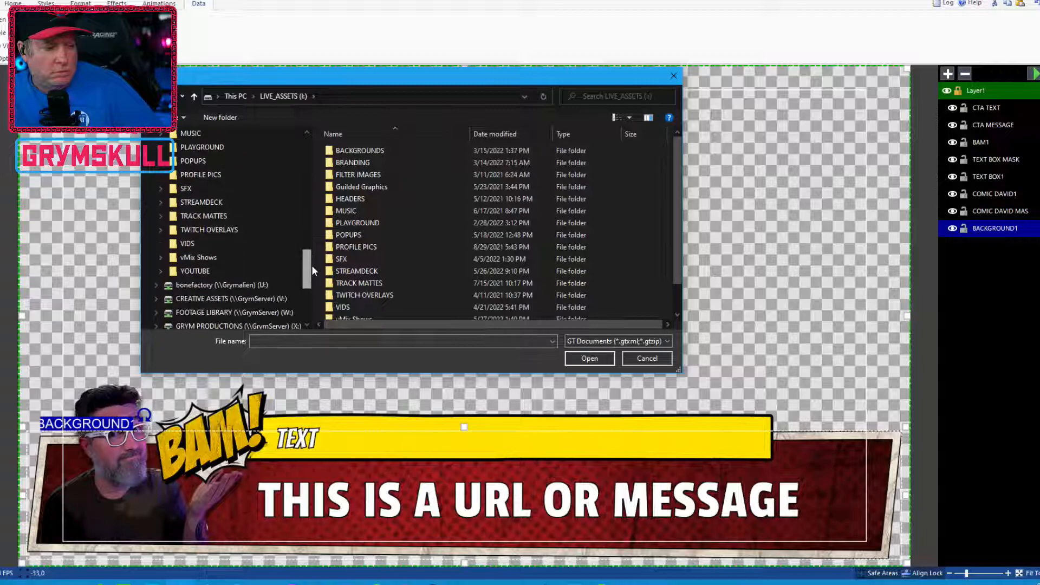
{"action": "left_click", "coordinate": [218, 258]}
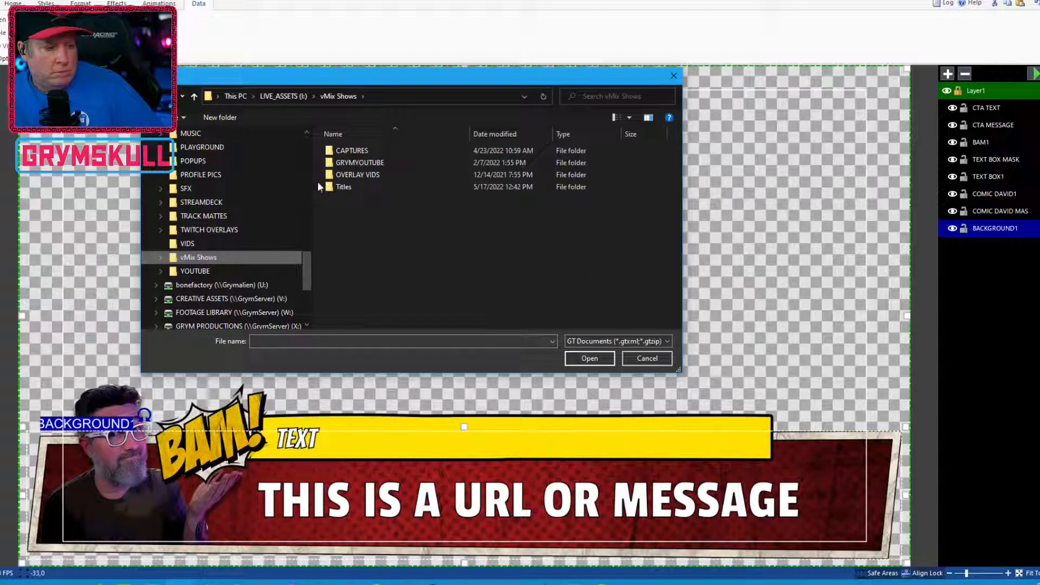
{"action": "double_click", "coordinate": [343, 186]}
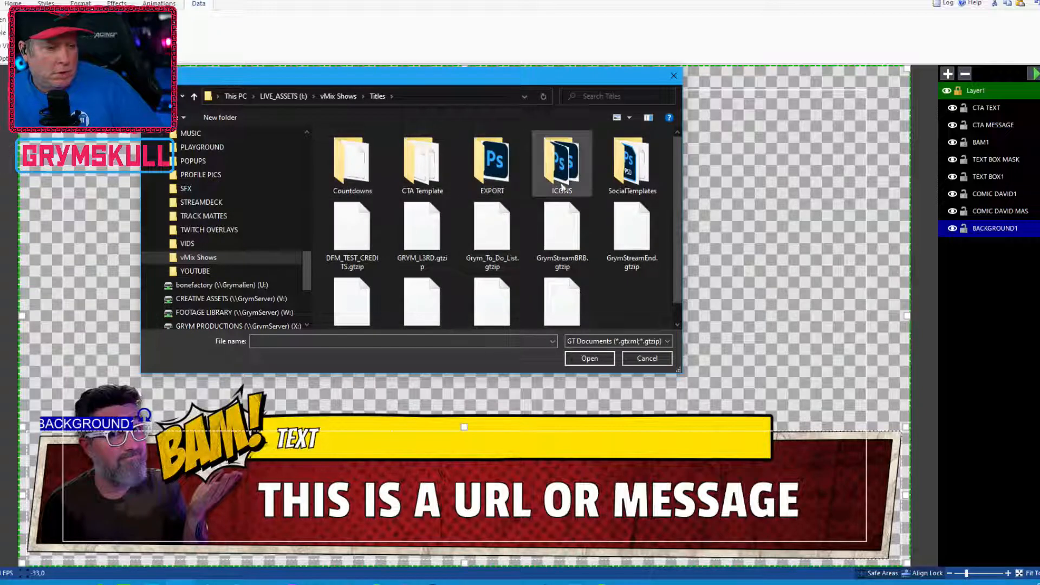
{"action": "left_click_drag", "start_coordinate": [681, 191], "coordinate": [685, 191]}
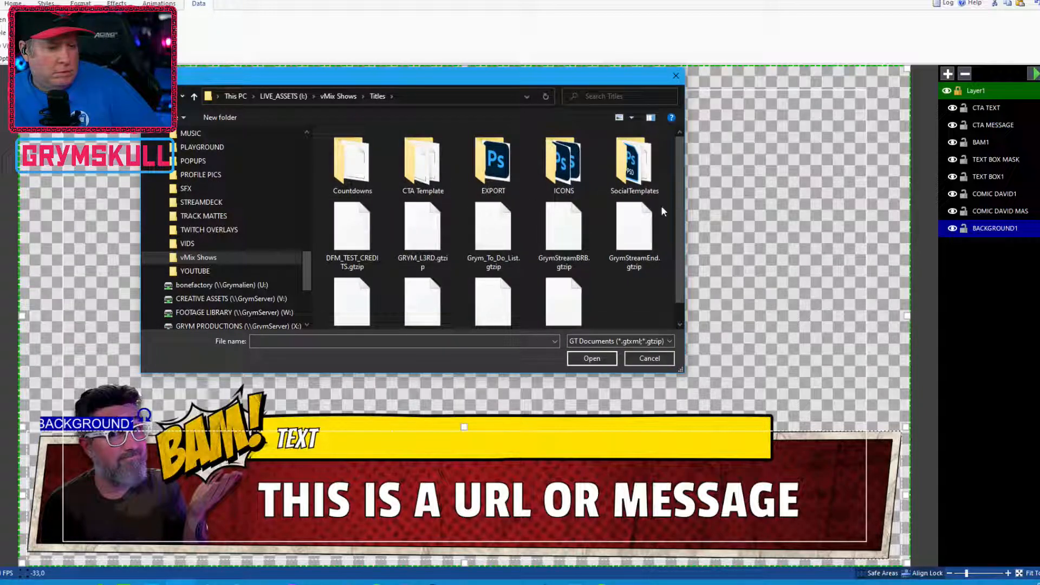
{"action": "double_click", "coordinate": [490, 233]}
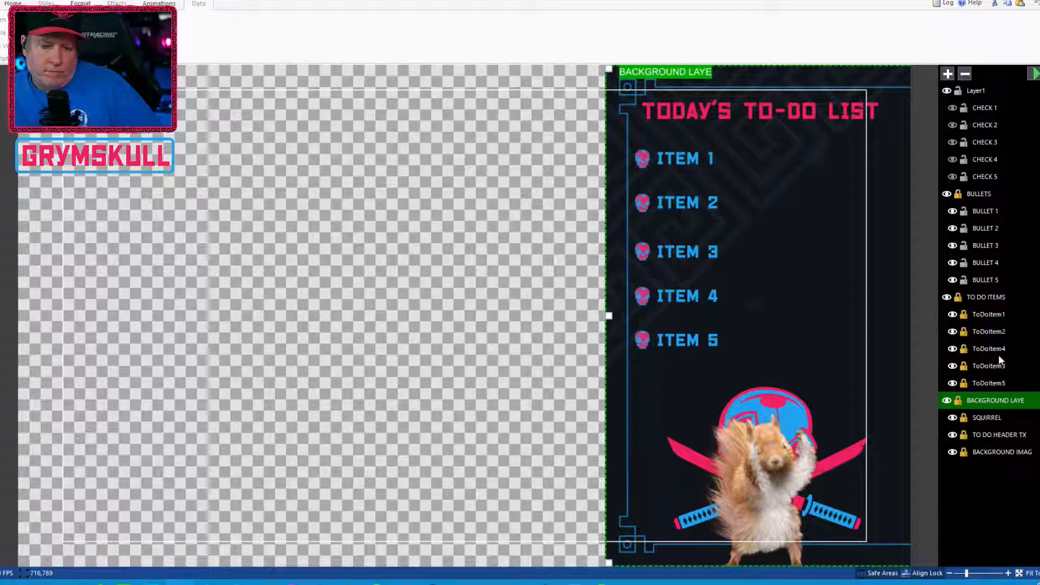
Select the to-do list's ToDoItem, CHECK and BULLET layers one by one to examine how the list is built
{"action": "left_click", "coordinate": [984, 317]}
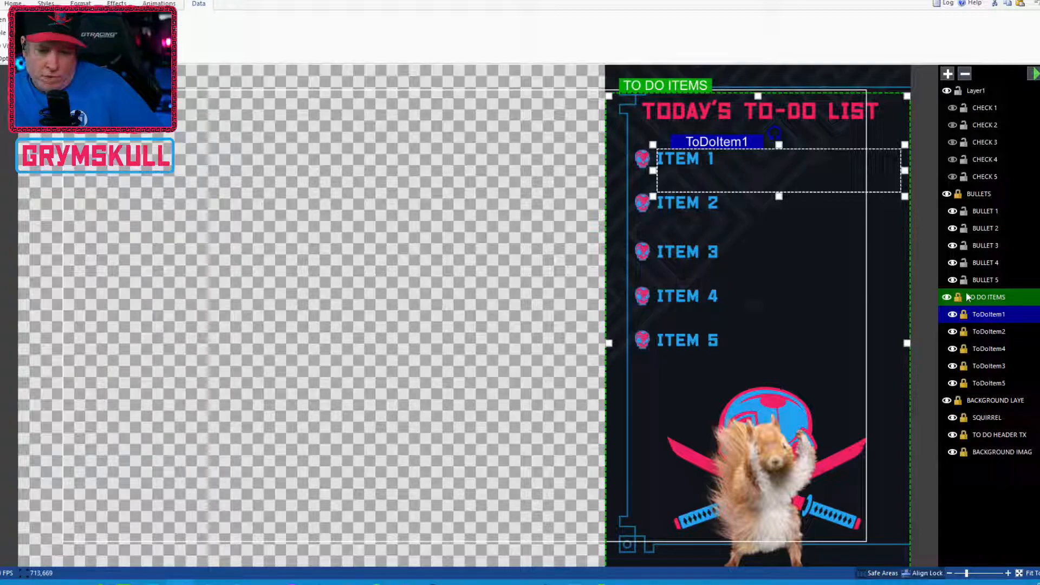
{"action": "left_click", "coordinate": [992, 332]}
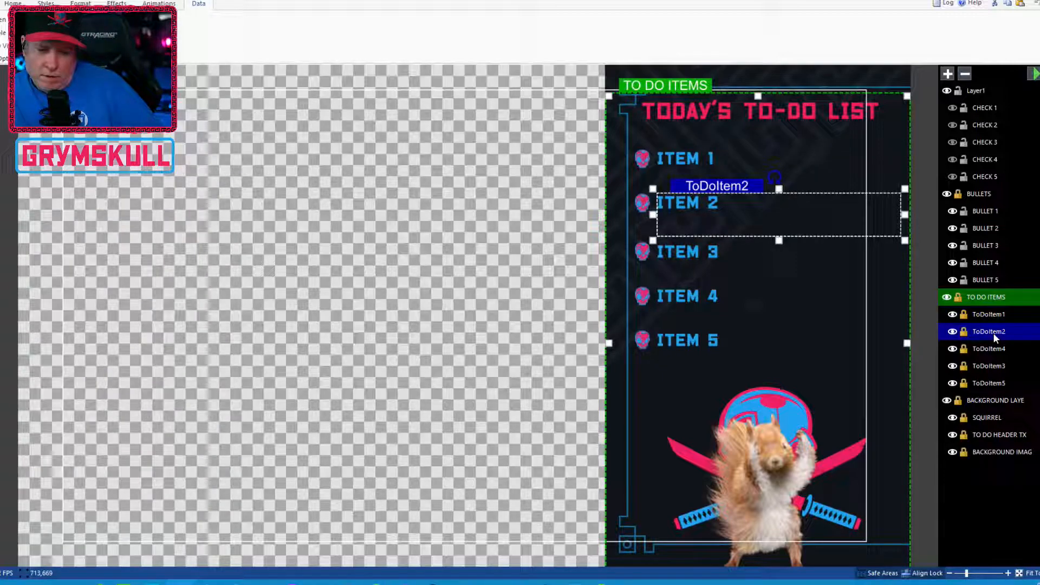
{"action": "left_click", "coordinate": [995, 348]}
{"action": "left_click", "coordinate": [998, 365]}
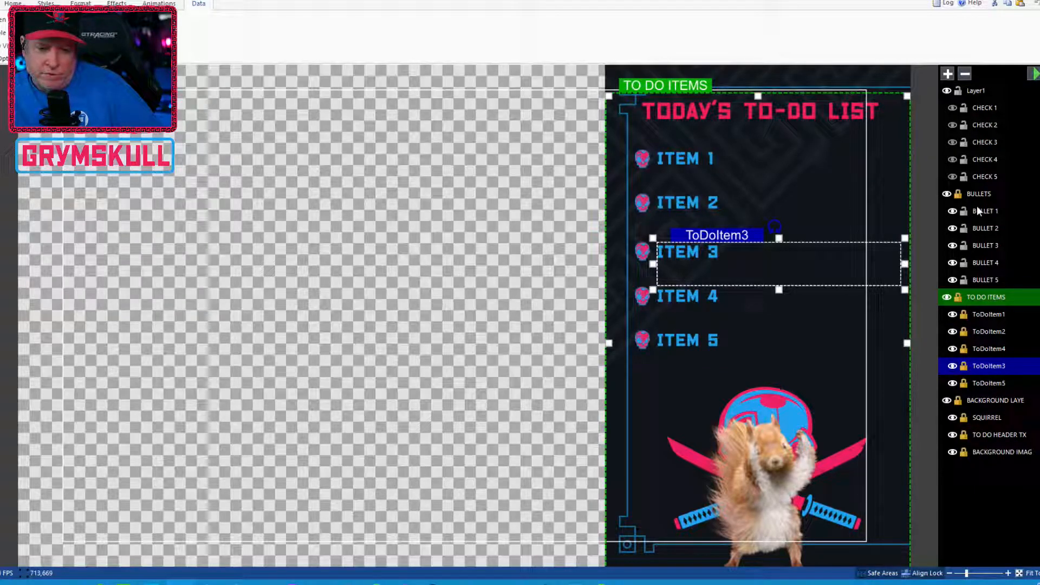
{"action": "left_click", "coordinate": [984, 108]}
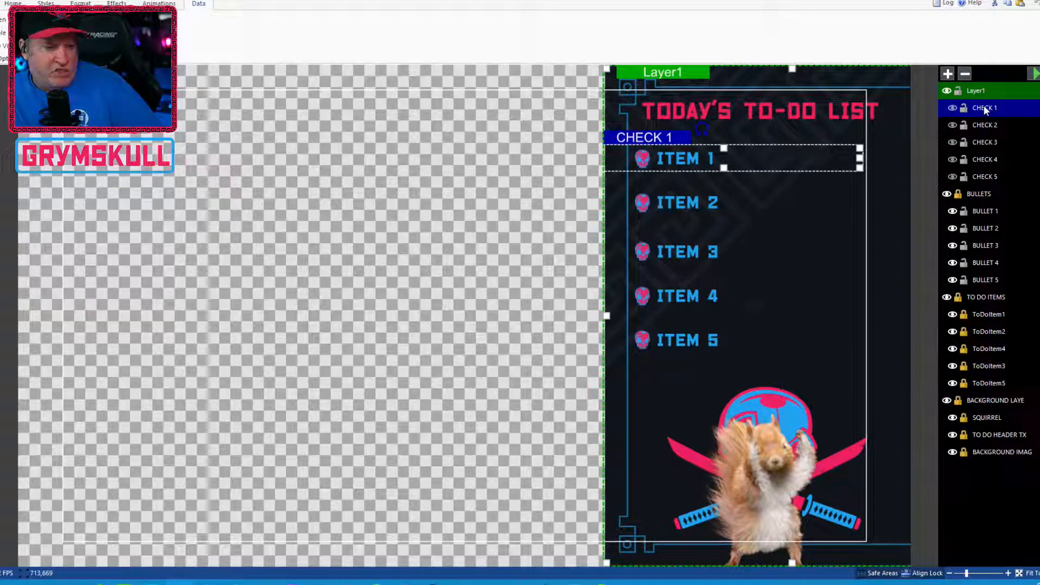
{"action": "left_click", "coordinate": [988, 213]}
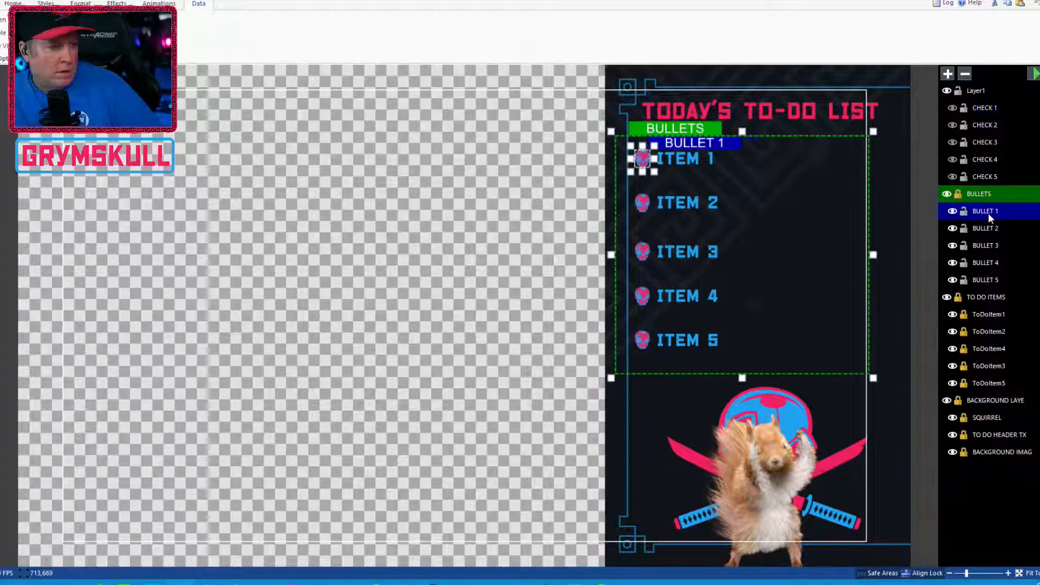
{"action": "left_click", "coordinate": [979, 110]}
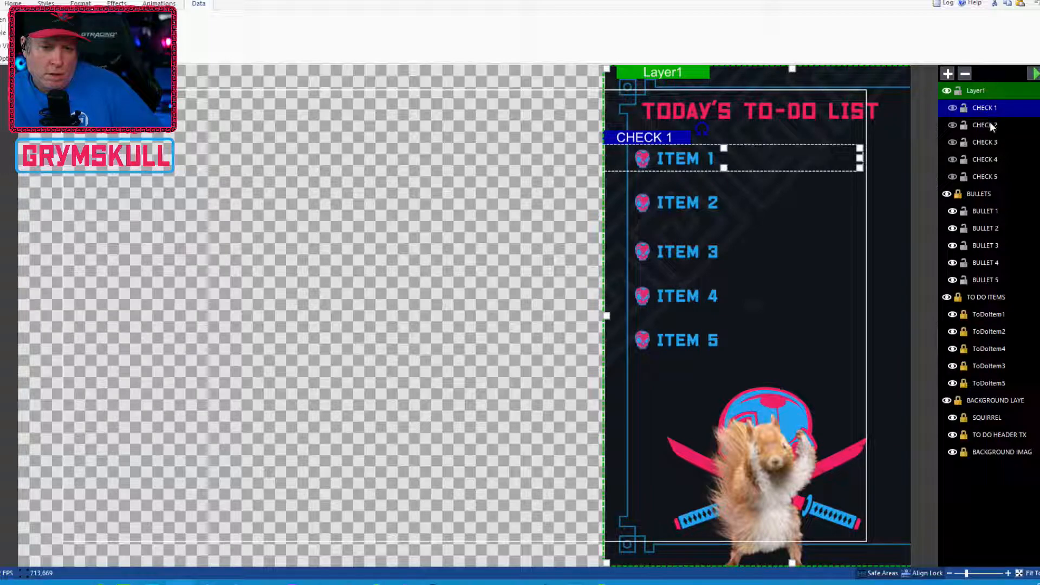
{"action": "left_click", "coordinate": [990, 124]}
{"action": "left_click", "coordinate": [994, 141]}
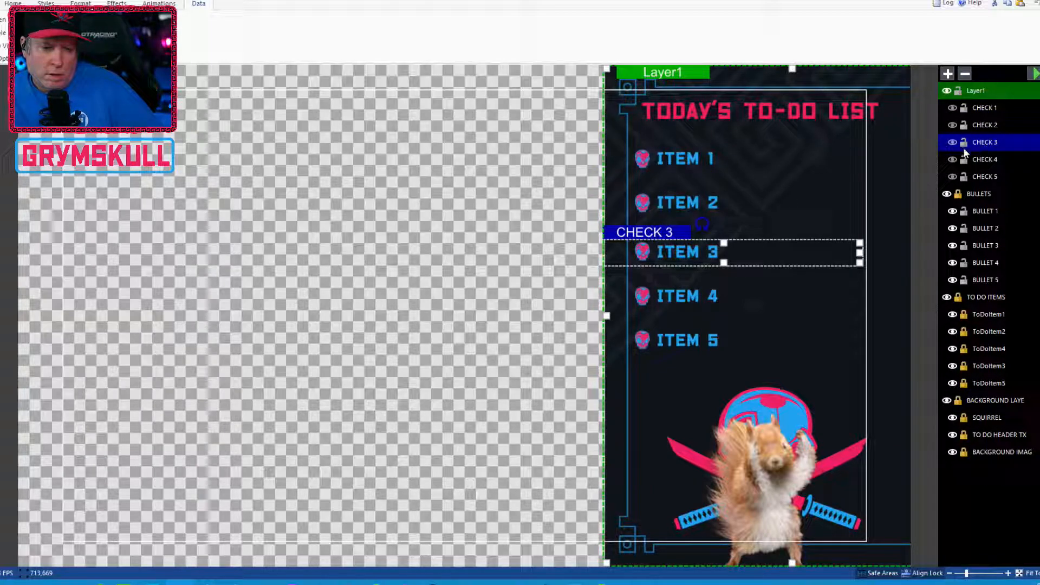
Toggle the CHECK 3 layer's visibility on and off to preview its strike-through check mark
{"action": "left_click", "coordinate": [949, 143]}
{"action": "left_click", "coordinate": [949, 143]}
{"action": "left_click", "coordinate": [949, 143]}
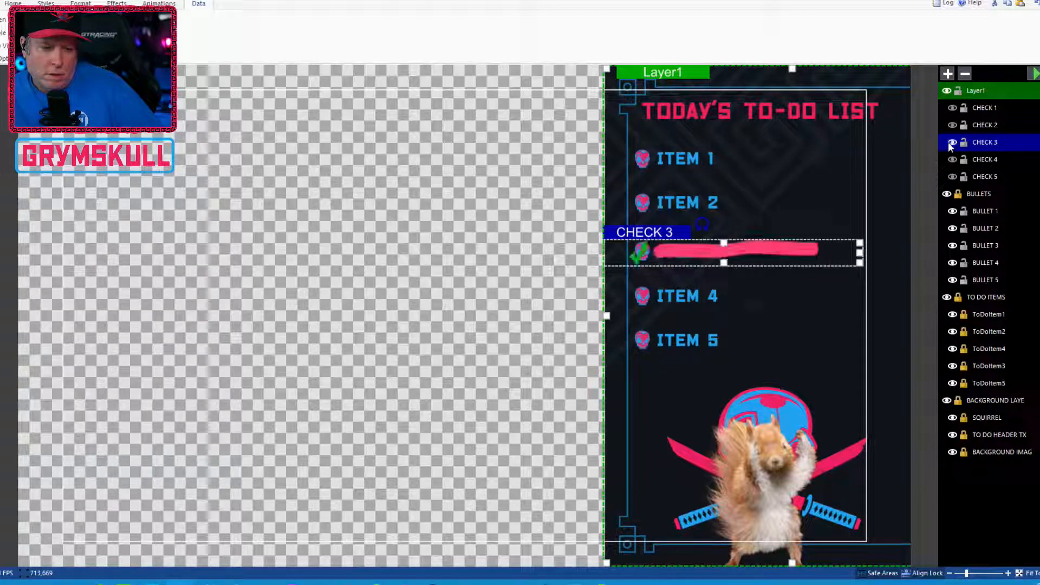
{"action": "left_click", "coordinate": [948, 143]}
{"action": "left_click", "coordinate": [949, 143]}
{"action": "left_click", "coordinate": [949, 143]}
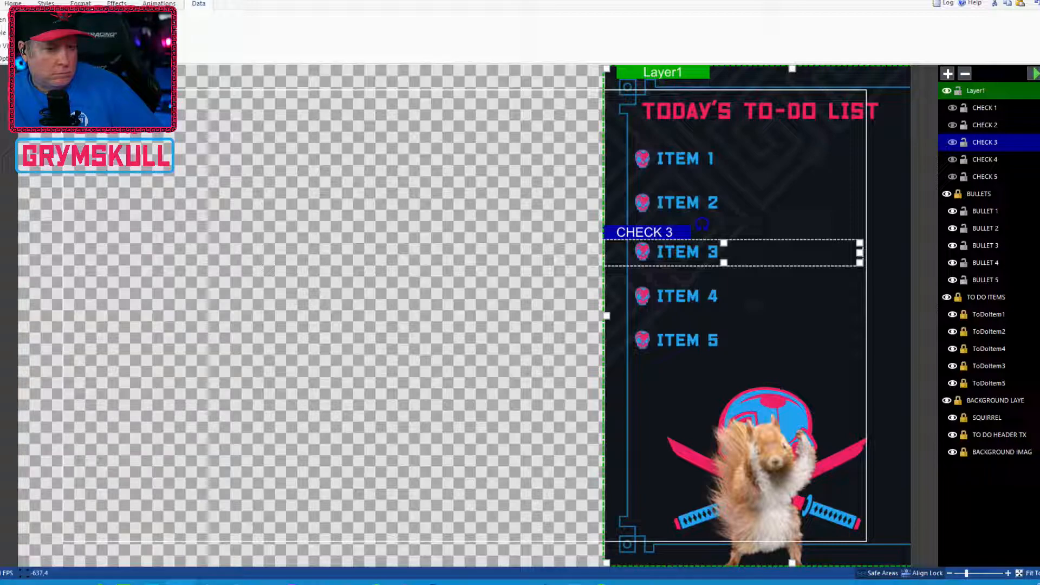
Reopen the dfu_cta comic overlay title
{"action": "left_click", "coordinate": [1, 4]}
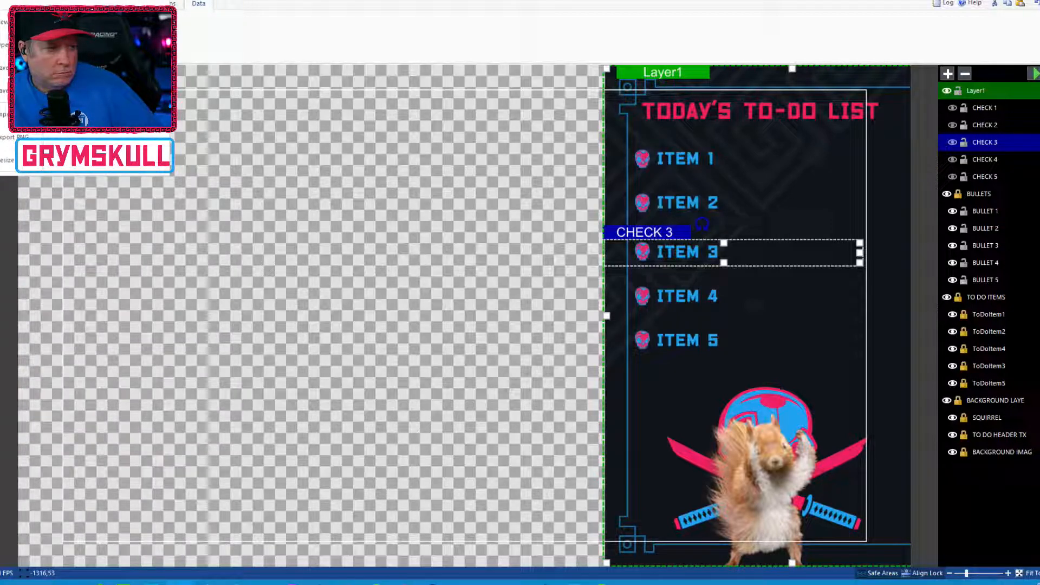
{"action": "left_click", "coordinate": [3, 45]}
{"action": "left_click", "coordinate": [545, 324]}
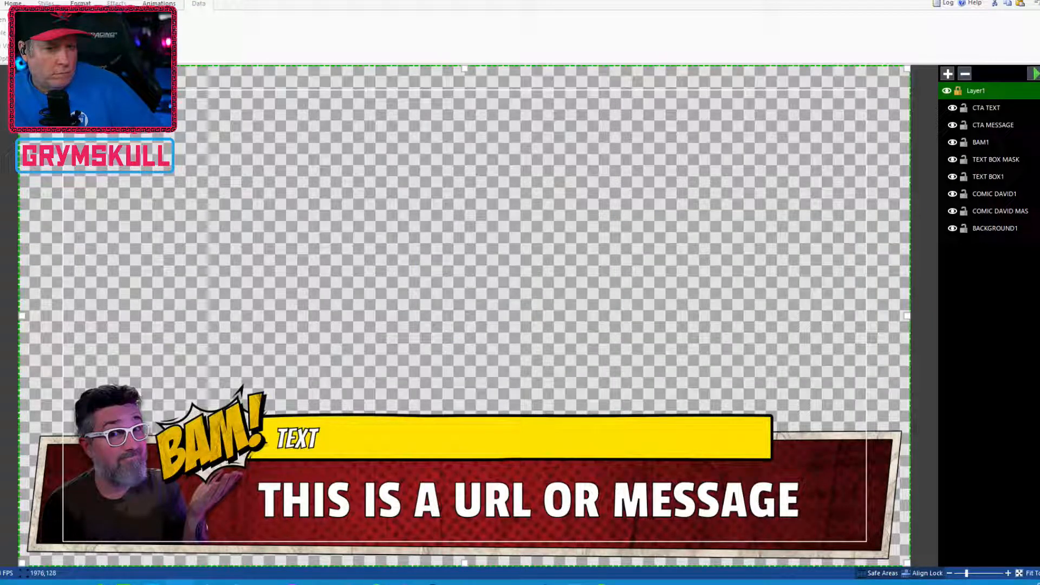
Hide the BACKGROUND1 layer and glance at its image field in the Title Editor
{"action": "left_click", "coordinate": [1000, 228]}
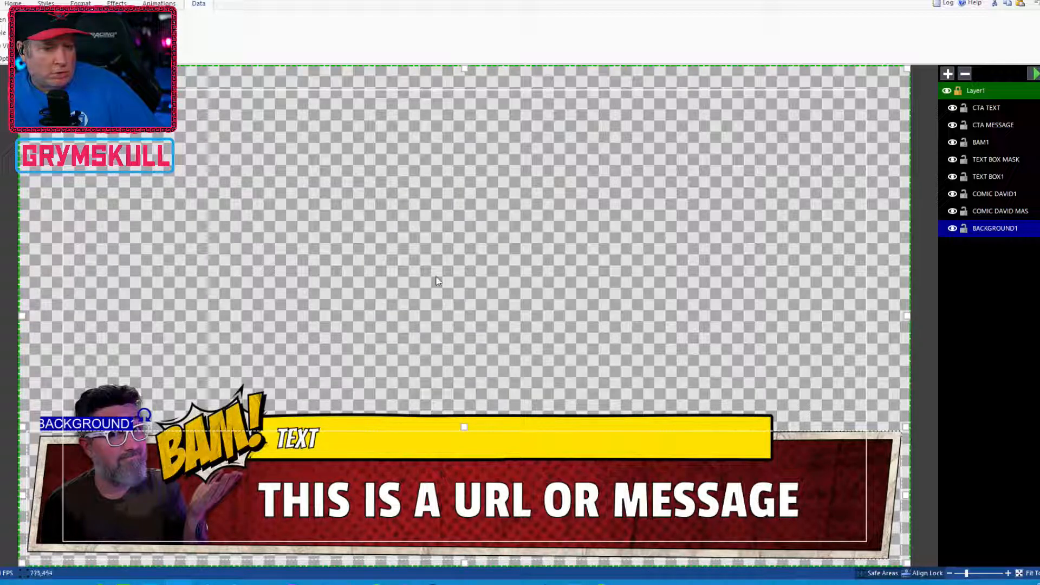
{"action": "left_click", "coordinate": [955, 231]}
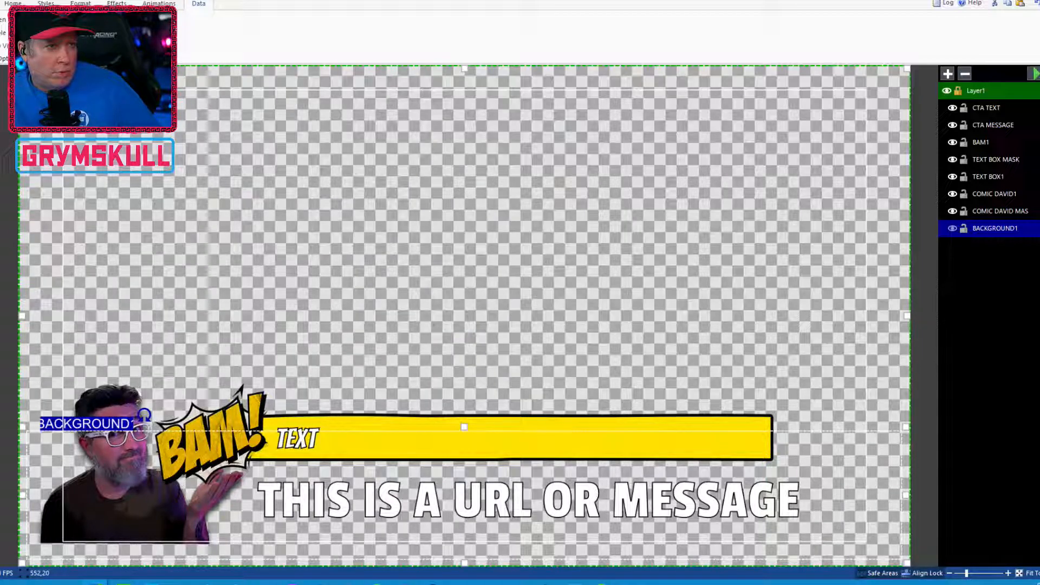
{"action": "left_click", "coordinate": [331, 132]}
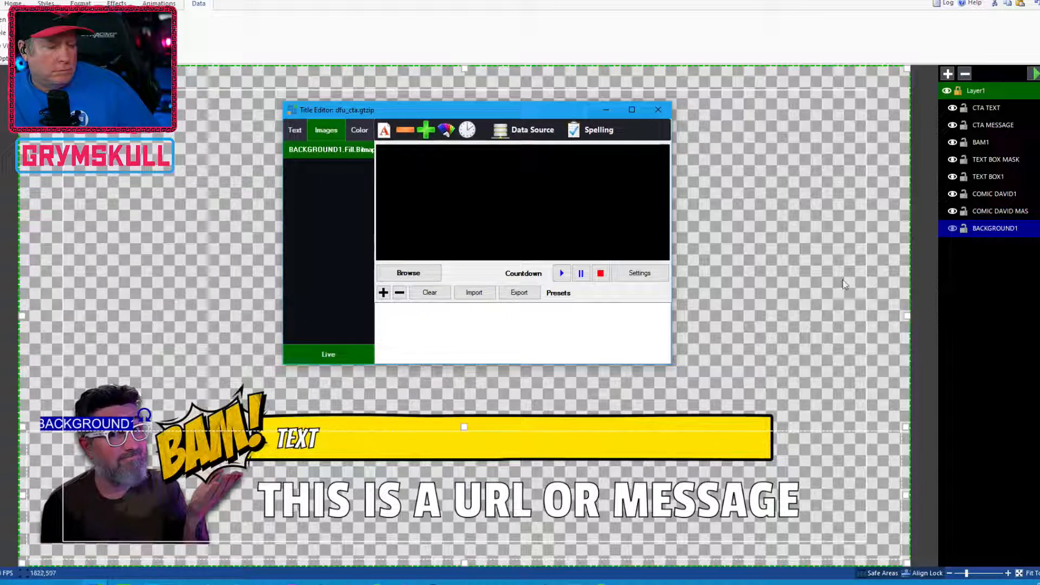
{"action": "left_click", "coordinate": [989, 236]}
Copy and paste BACKGROUND1 as a new layer, move the copy to the bottom of the stack, and make it visible
{"action": "right_click", "coordinate": [992, 225]}
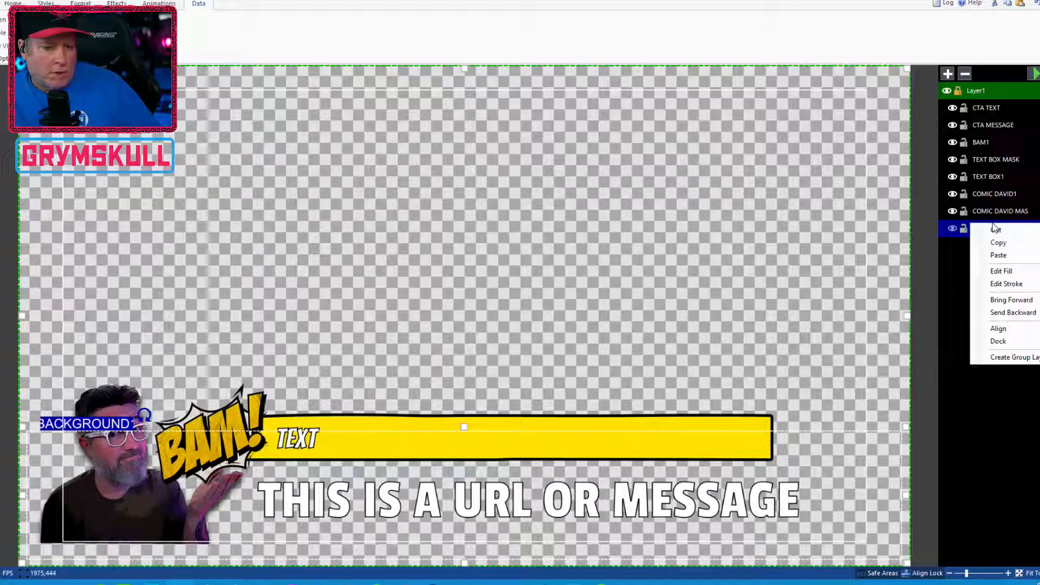
{"action": "left_click", "coordinate": [1018, 243]}
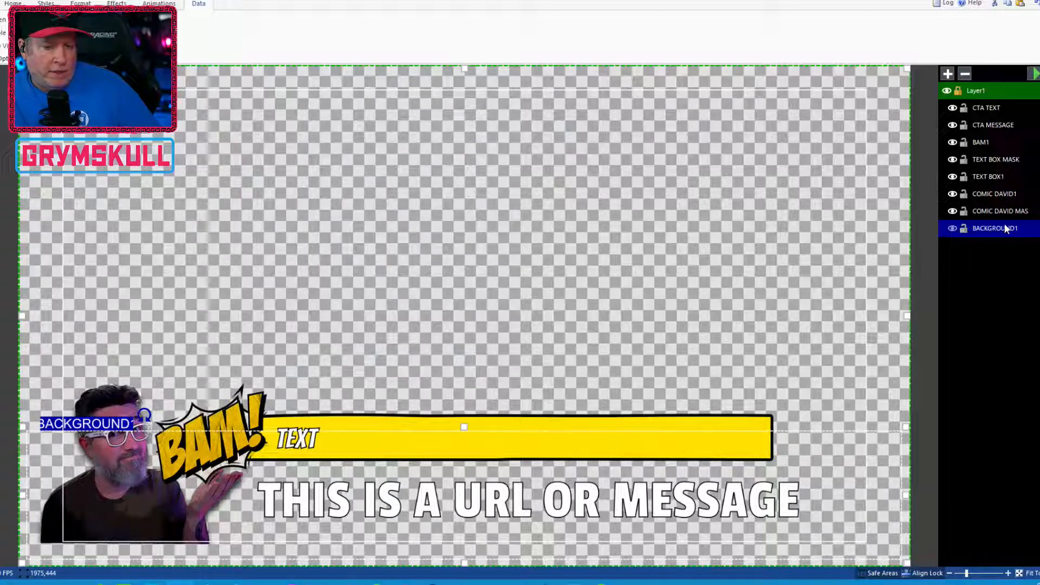
{"action": "right_click", "coordinate": [1004, 223]}
{"action": "left_click", "coordinate": [1007, 257]}
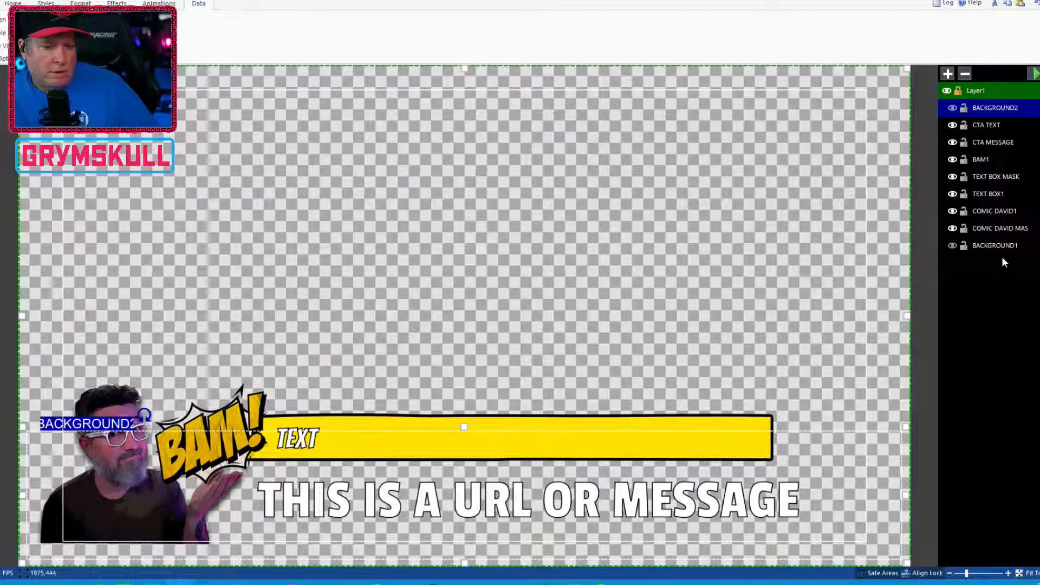
{"action": "left_click_drag", "start_coordinate": [994, 112], "coordinate": [991, 249]}
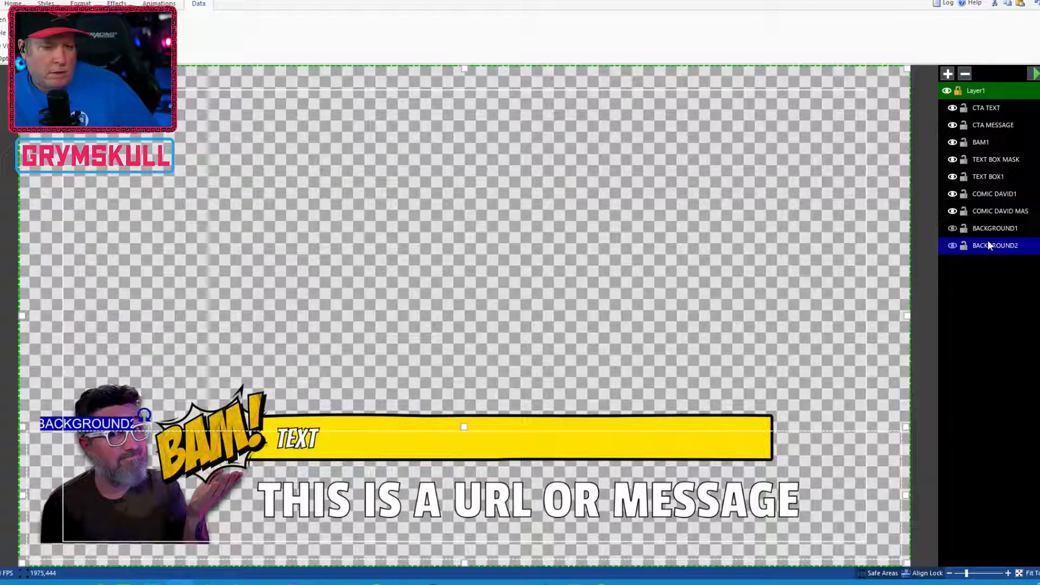
{"action": "left_click", "coordinate": [952, 246]}
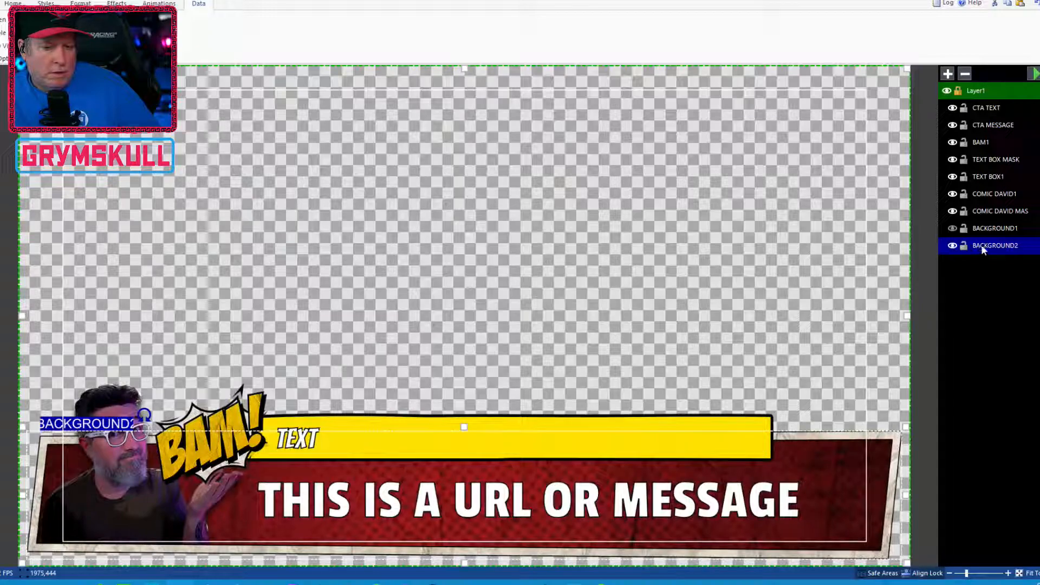
Flip the BACKGROUND2 layer's texture horizontally
{"action": "right_click", "coordinate": [1001, 245]}
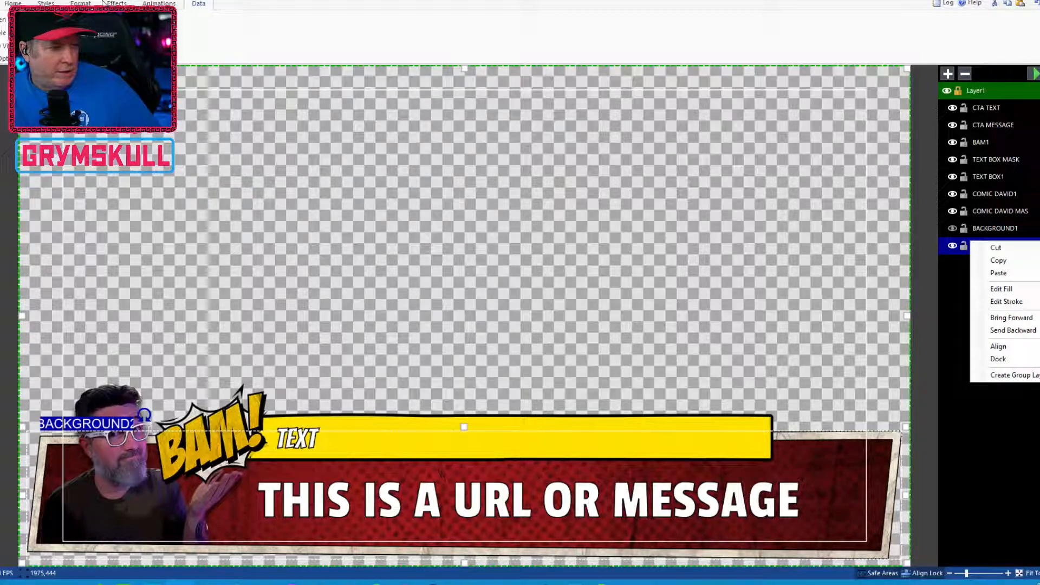
{"action": "key", "text": "Escape"}
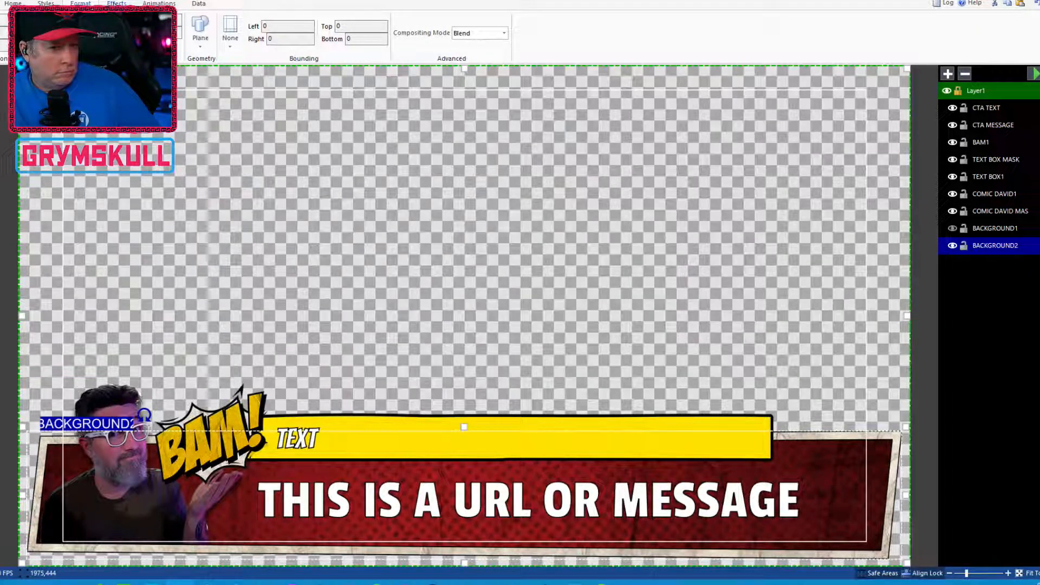
{"action": "left_click", "coordinate": [117, 3]}
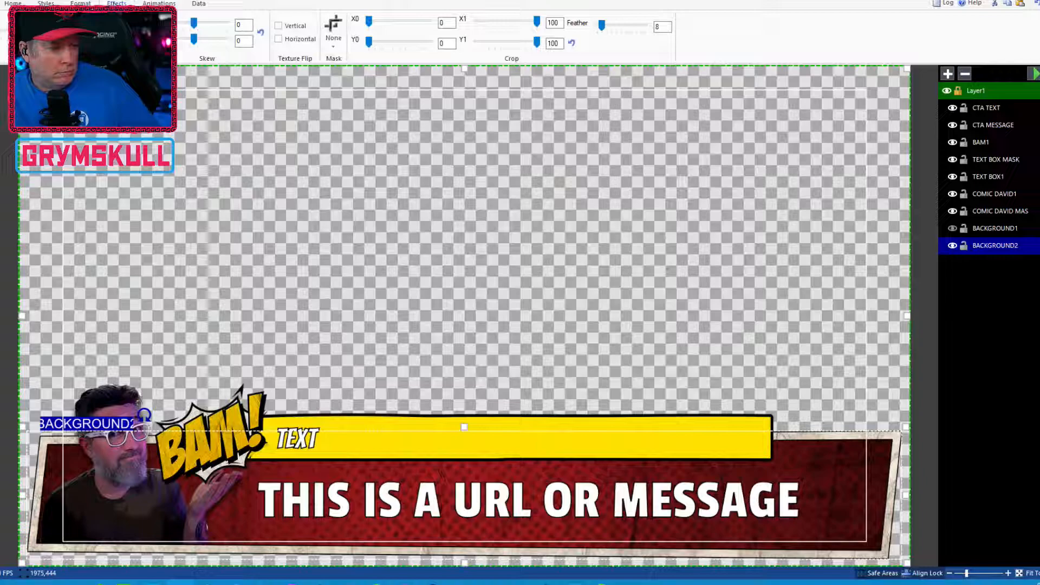
{"action": "left_click", "coordinate": [278, 39]}
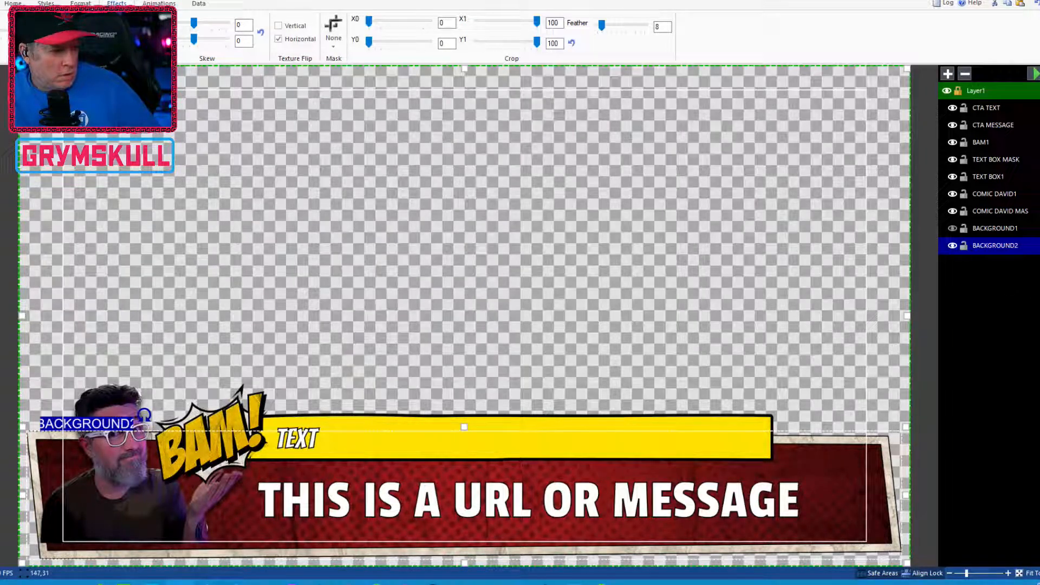
{"action": "left_click", "coordinate": [199, 3]}
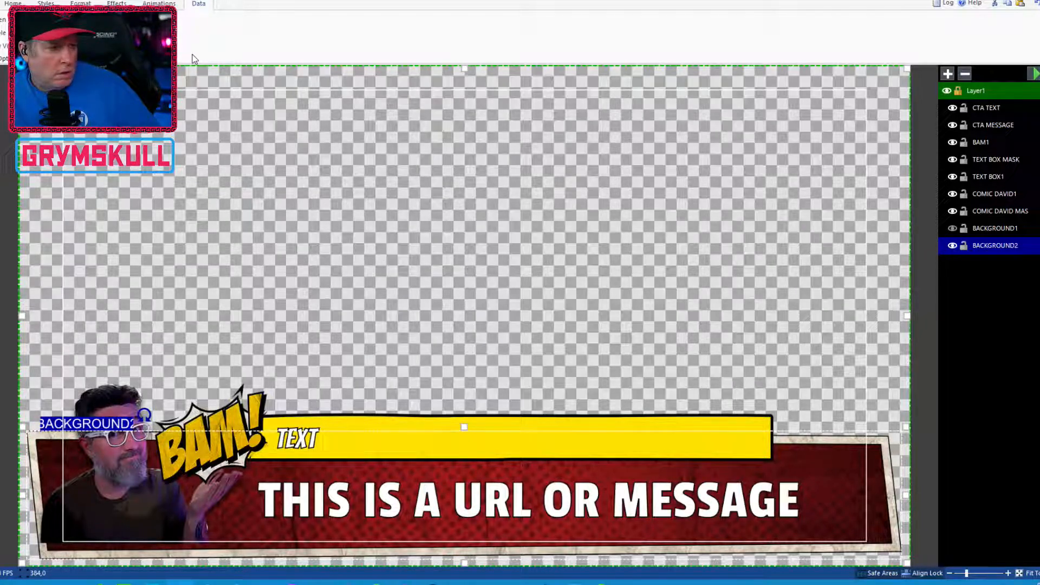
{"action": "left_click", "coordinate": [1, 3]}
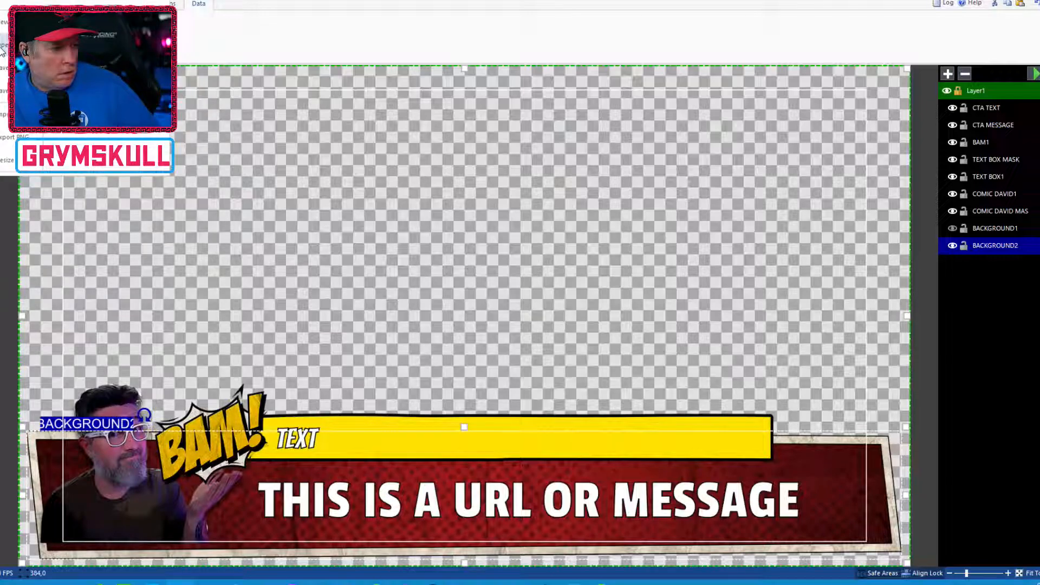
{"action": "left_click", "coordinate": [6, 64]}
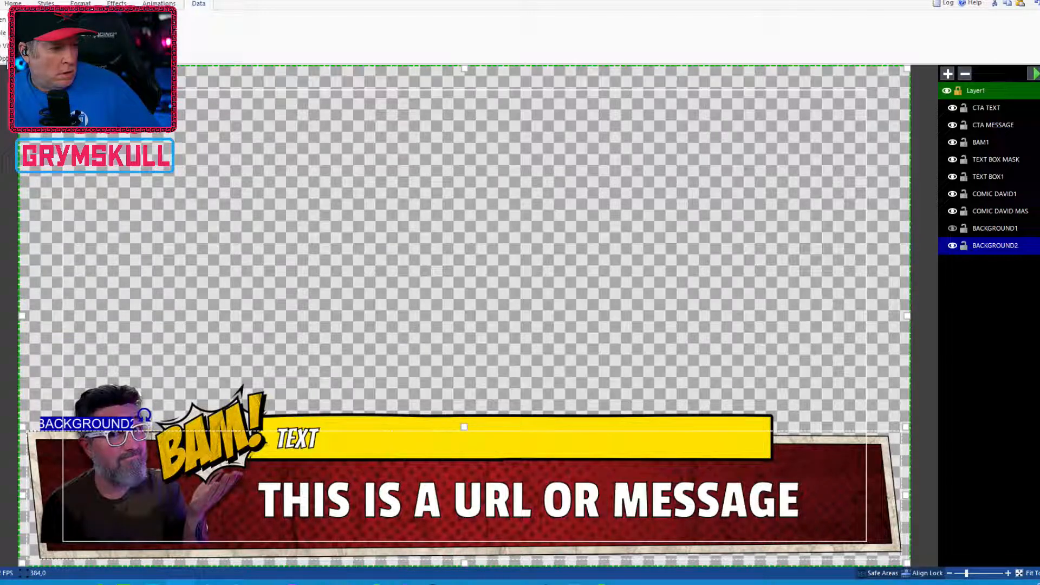
Open the Title Editor to review which image fields the title exposes
{"action": "key", "text": "alt+Tab"}
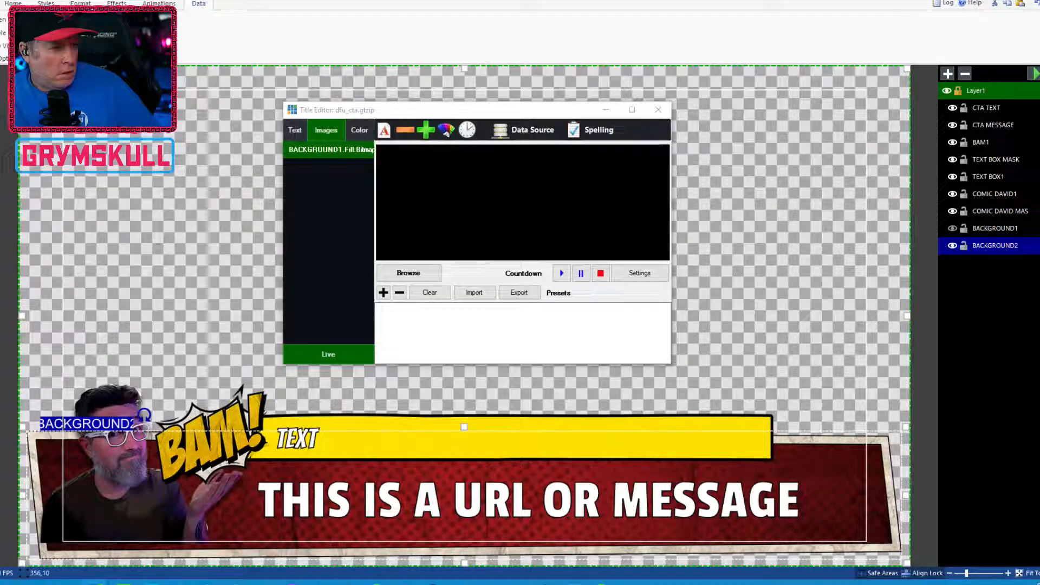
{"action": "key", "text": "alt+Tab"}
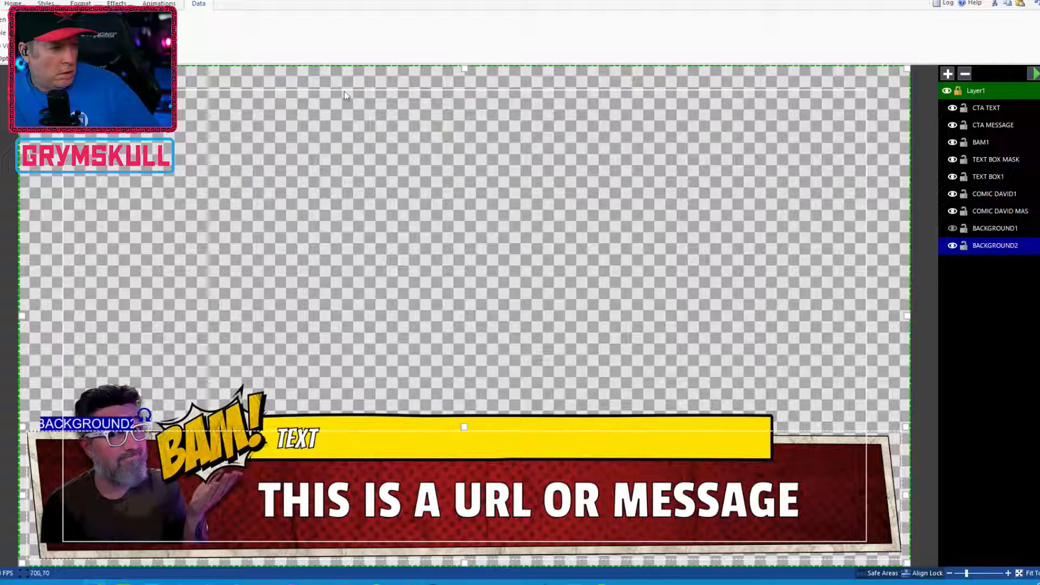
{"action": "left_click_drag", "start_coordinate": [418, 1], "coordinate": [421, 96]}
{"action": "left_click", "coordinate": [318, 118]}
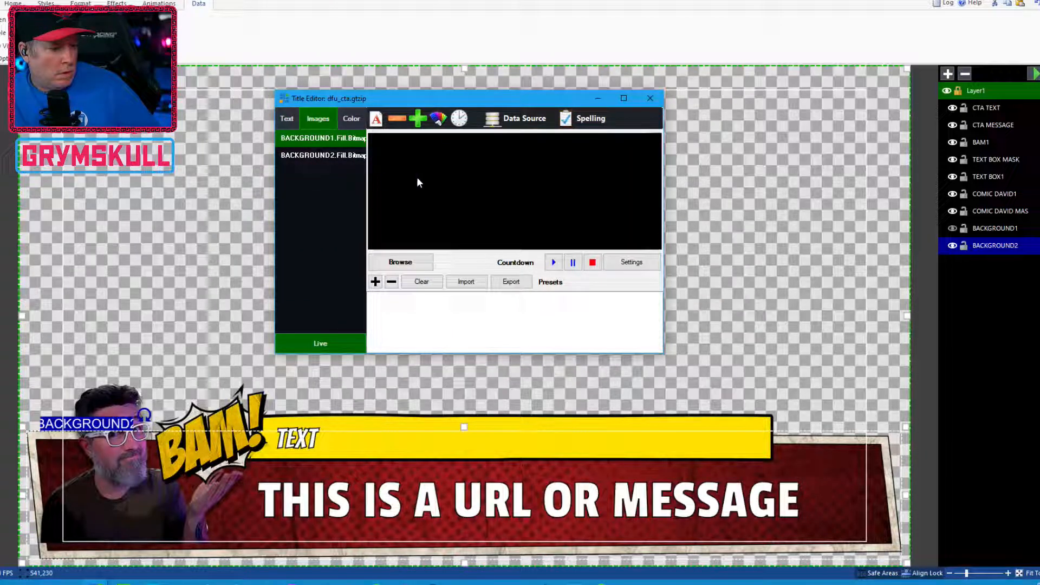
{"action": "left_click_drag", "start_coordinate": [274, 233], "coordinate": [211, 233]}
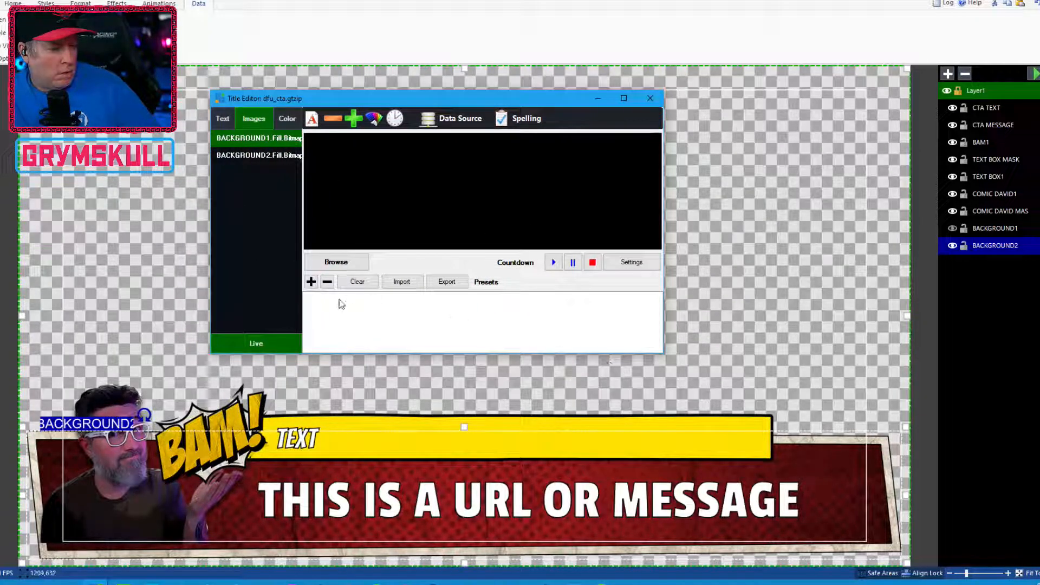
Select the BACKGROUND1 layer and save the title
{"action": "left_click", "coordinate": [999, 228]}
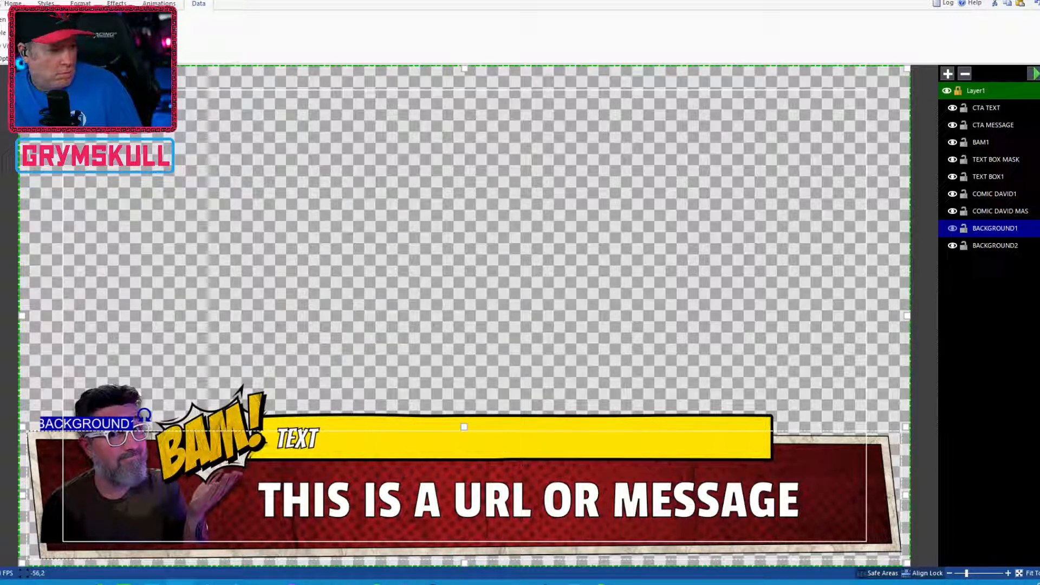
{"action": "left_click", "coordinate": [0, 3]}
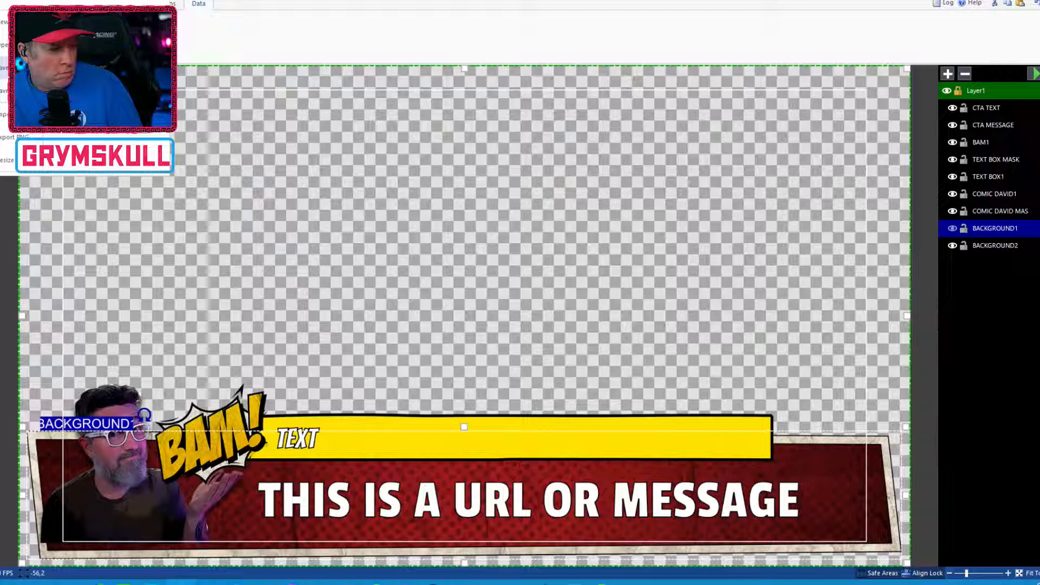
{"action": "left_click", "coordinate": [10, 68]}
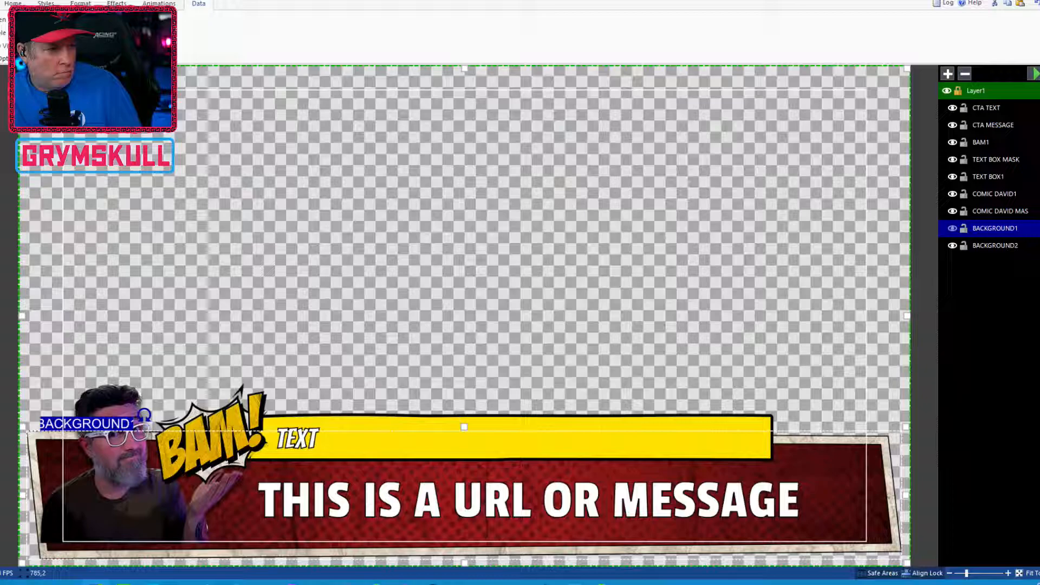
Reopen the Title Editor to inspect the background image field and its Data Source options, then close it
{"action": "left_click_drag", "start_coordinate": [503, 2], "coordinate": [526, 120]}
{"action": "left_click", "coordinate": [380, 147]}
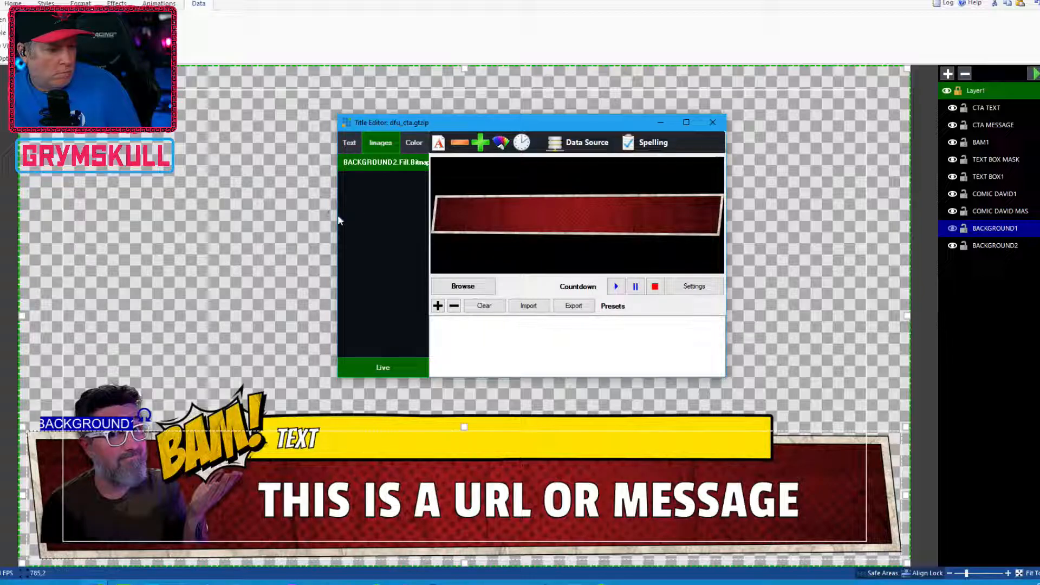
{"action": "left_click_drag", "start_coordinate": [337, 218], "coordinate": [178, 228]}
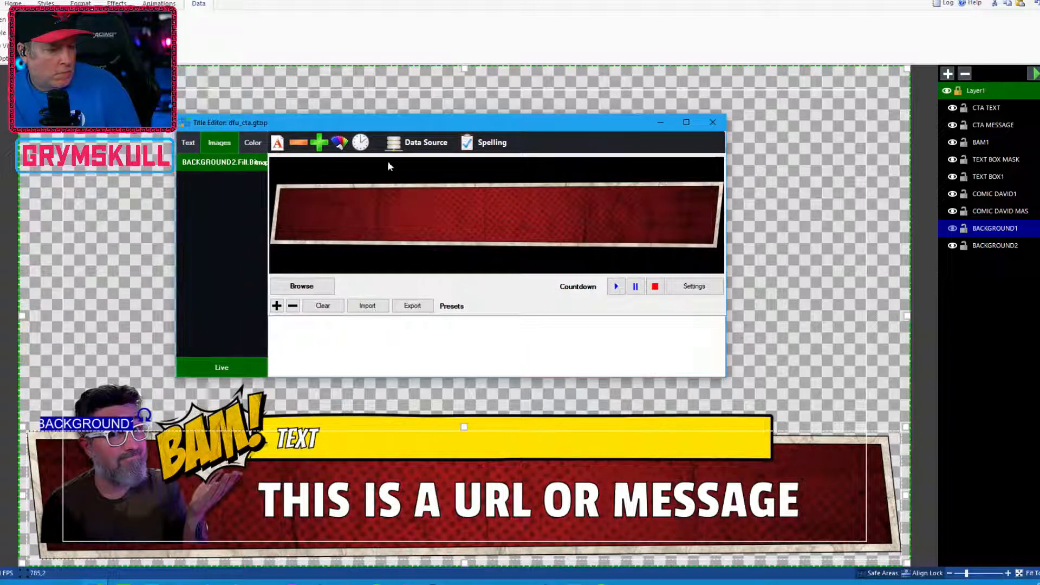
{"action": "left_click", "coordinate": [429, 143]}
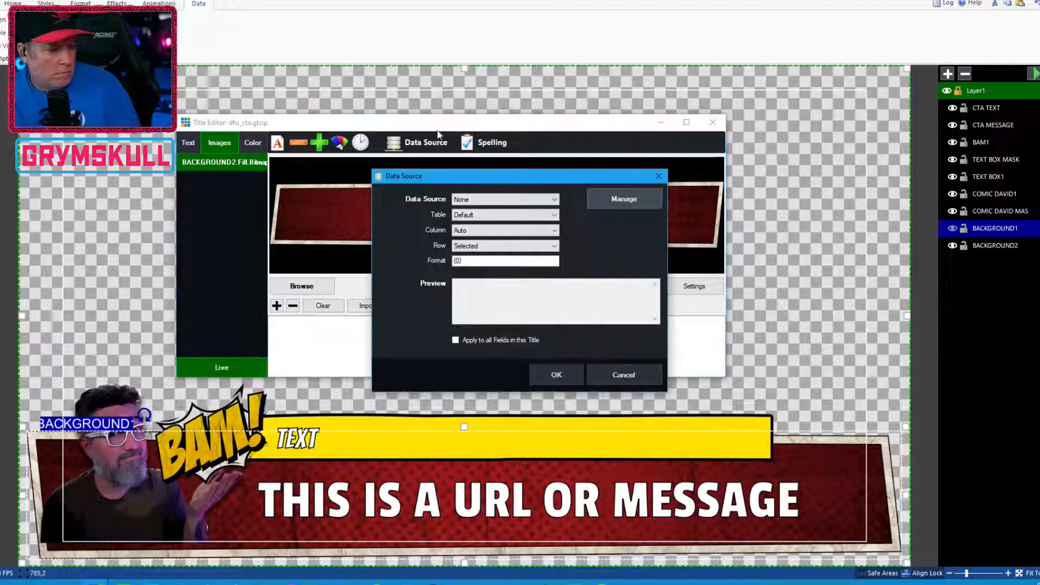
{"action": "left_click", "coordinate": [623, 374]}
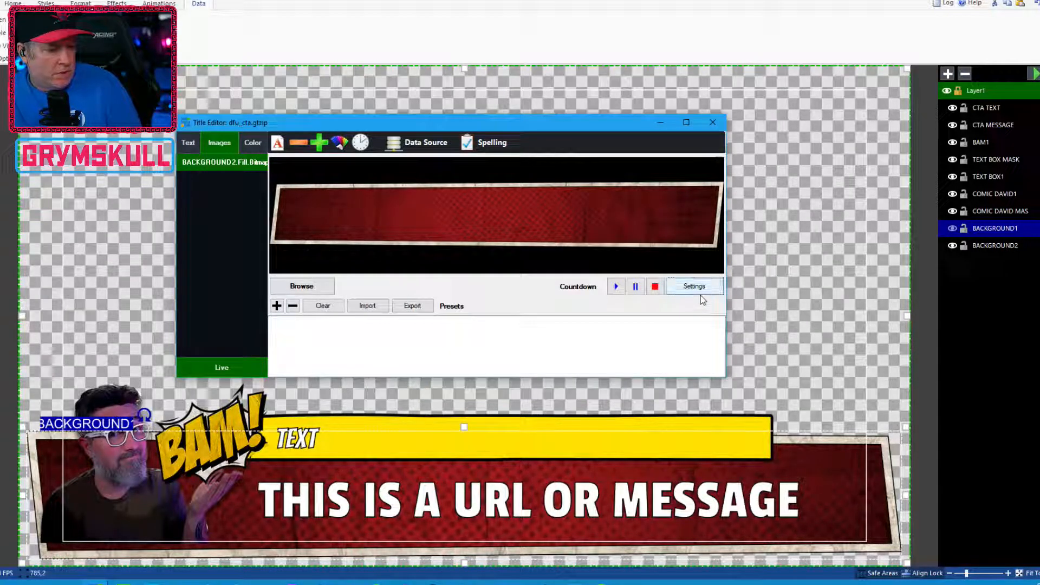
{"action": "left_click", "coordinate": [698, 291]}
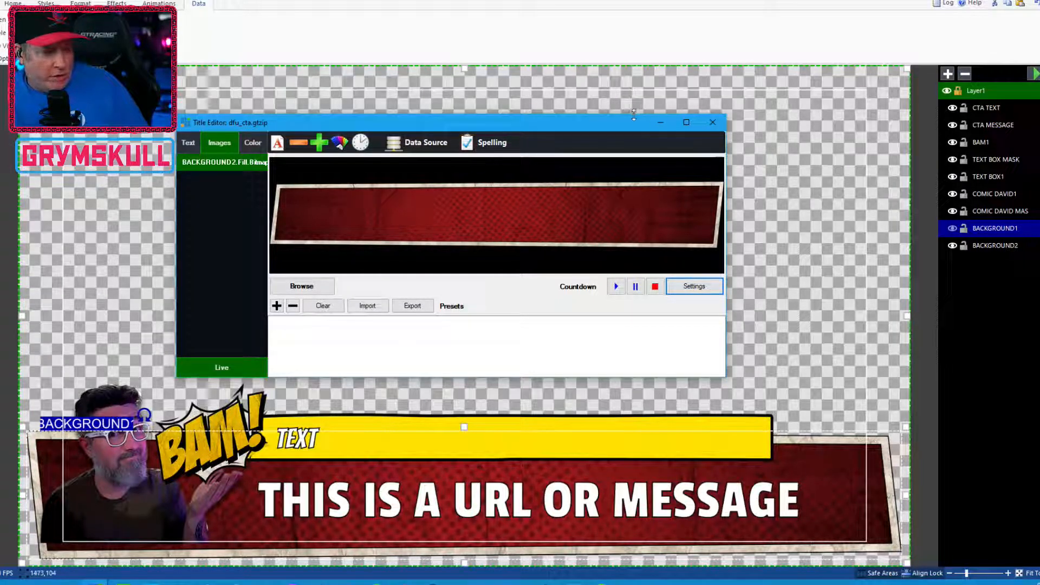
{"action": "left_click_drag", "start_coordinate": [621, 127], "coordinate": [683, 120]}
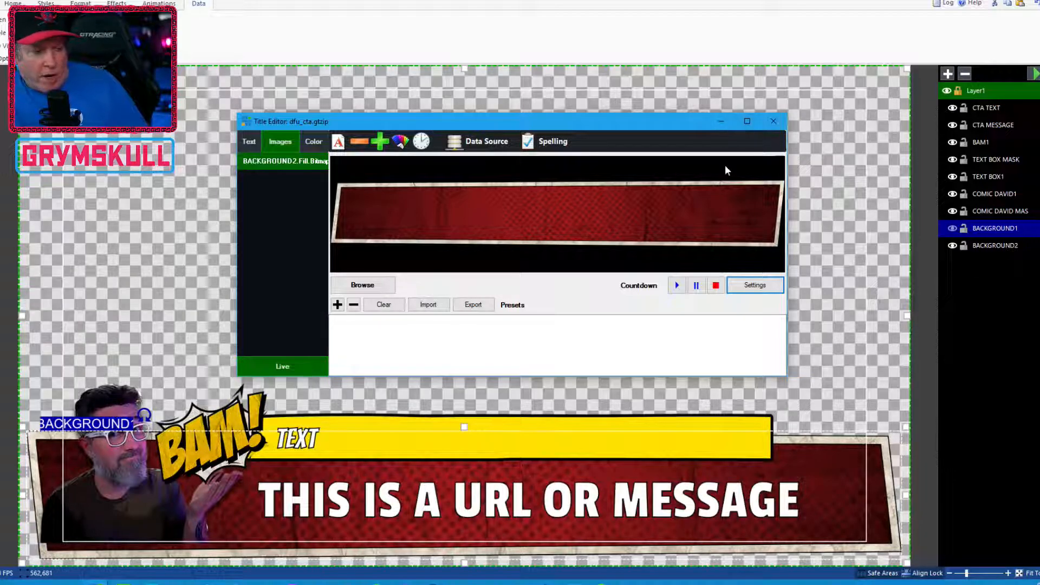
{"action": "left_click", "coordinate": [773, 122]}
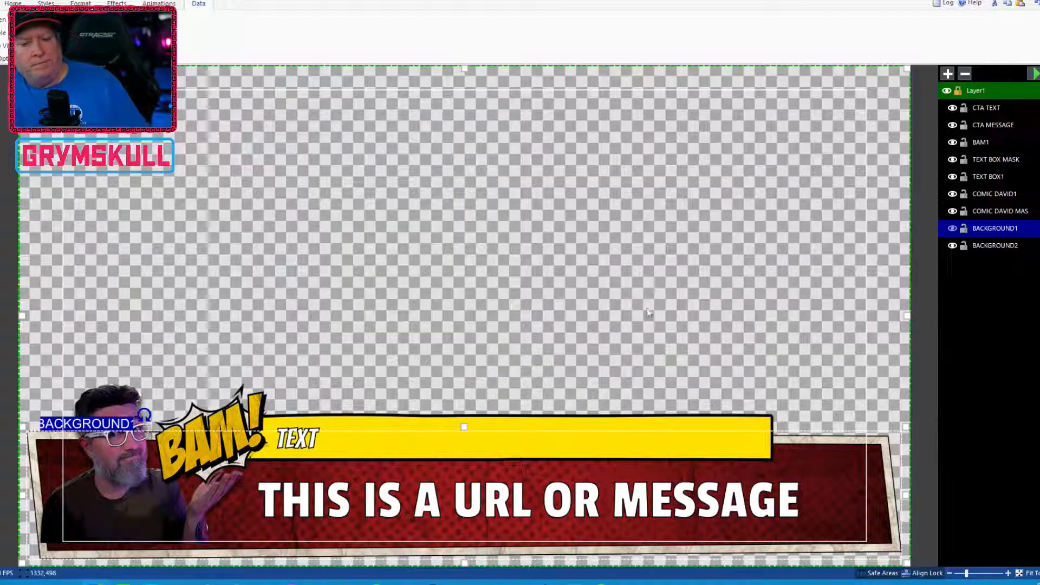
Delete the BACKGROUND2 layer and make BACKGROUND1 visible again
{"action": "left_click", "coordinate": [989, 247]}
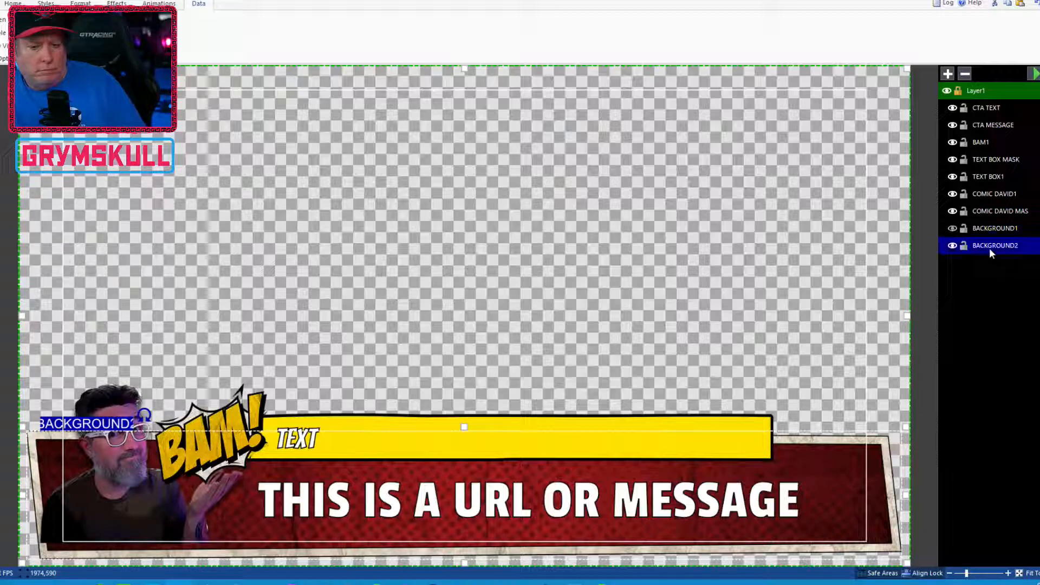
{"action": "left_click", "coordinate": [953, 228]}
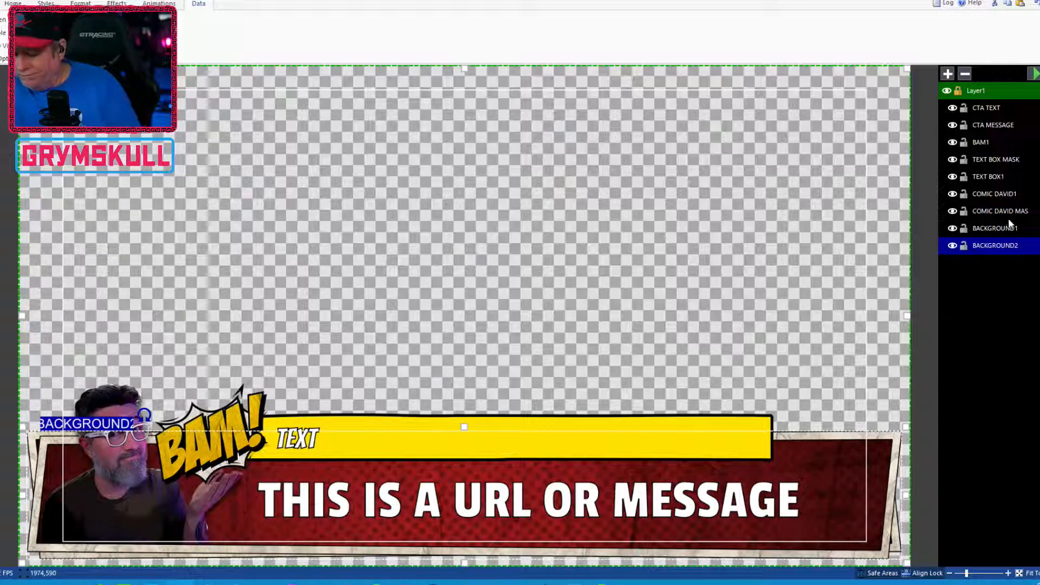
{"action": "key", "text": "Delete"}
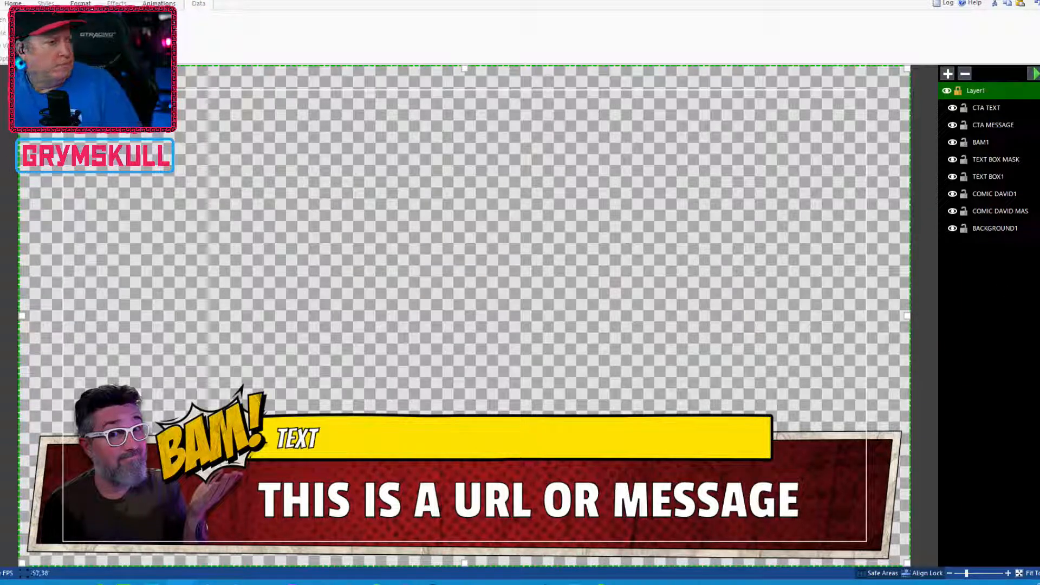
Save the title
{"action": "left_click", "coordinate": [1, 3]}
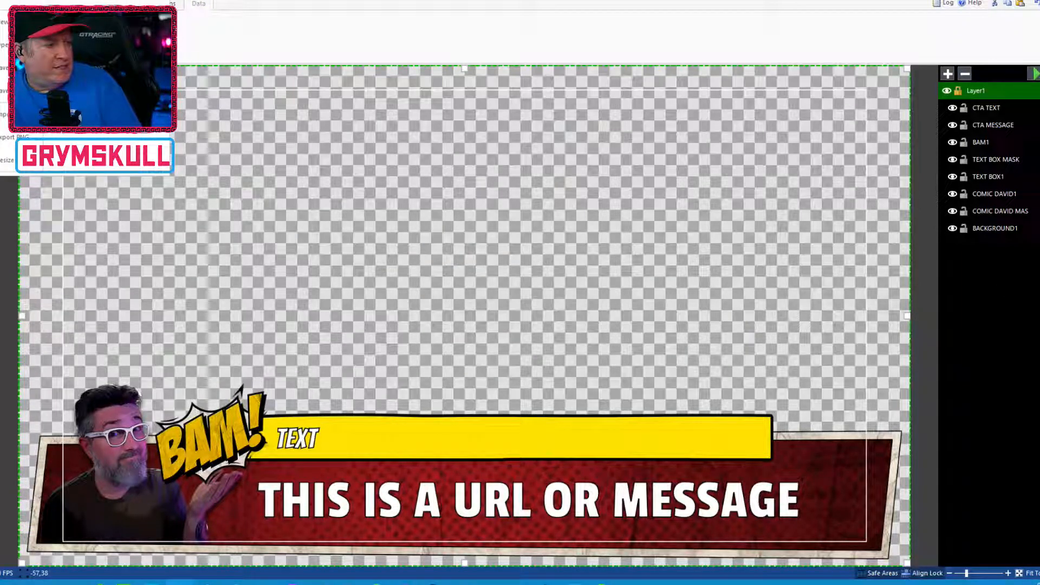
{"action": "left_click", "coordinate": [5, 65]}
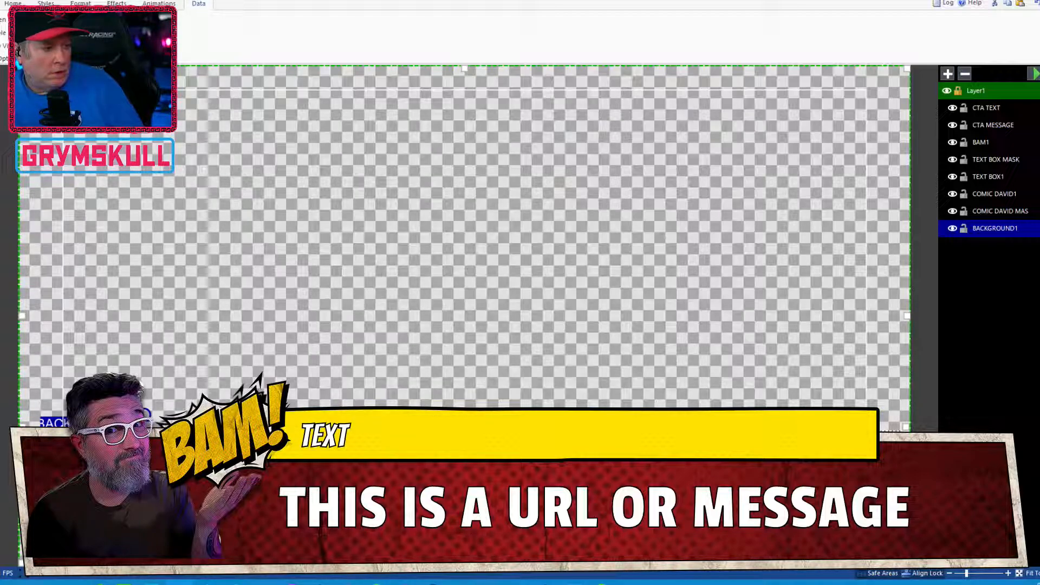
Try the horizontal texture flip on BACKGROUND1 and switch it back off
{"action": "left_click", "coordinate": [81, 3]}
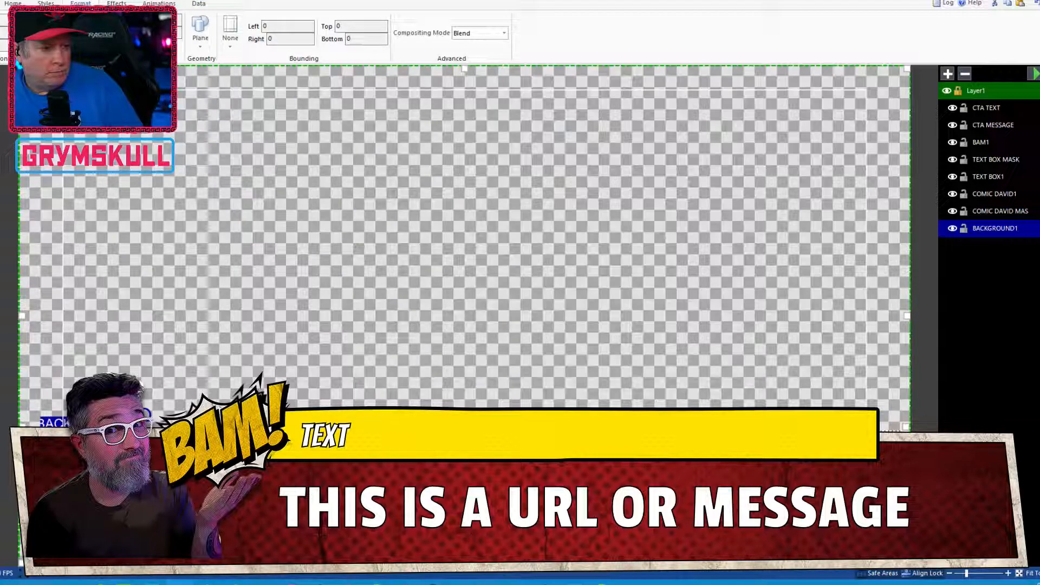
{"action": "left_click", "coordinate": [48, 4]}
{"action": "left_click", "coordinate": [115, 4]}
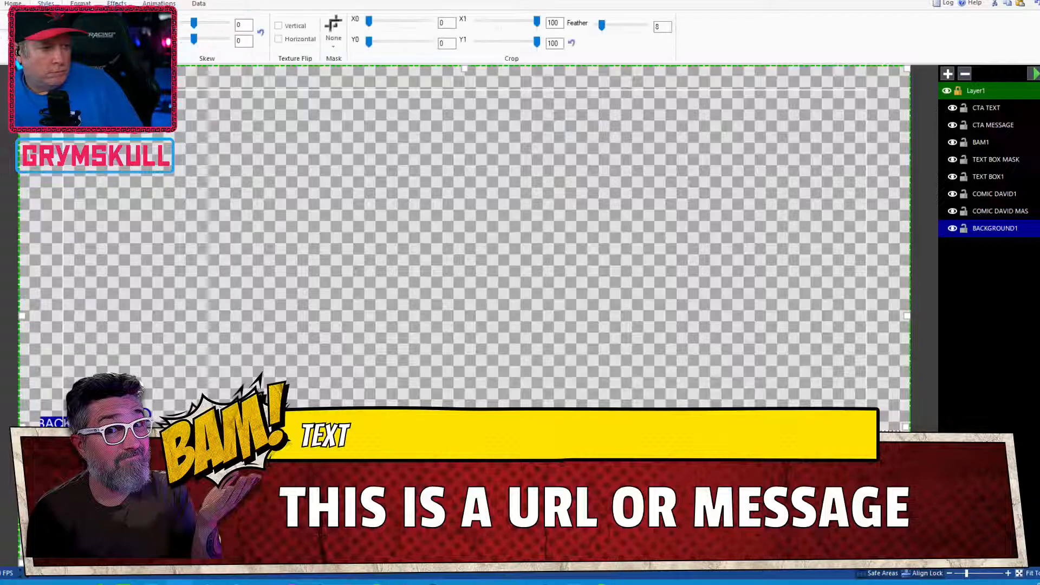
{"action": "left_click", "coordinate": [292, 43]}
{"action": "left_click", "coordinate": [291, 42]}
Deselect the layer and save the title again
{"action": "left_click", "coordinate": [336, 174]}
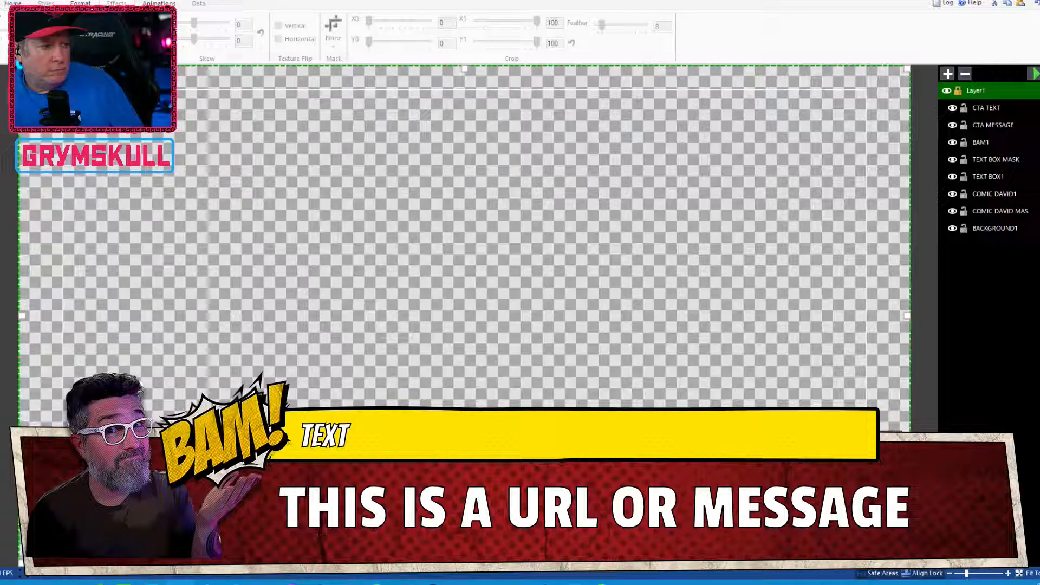
{"action": "key", "text": "alt+f"}
{"action": "left_click", "coordinate": [7, 74]}
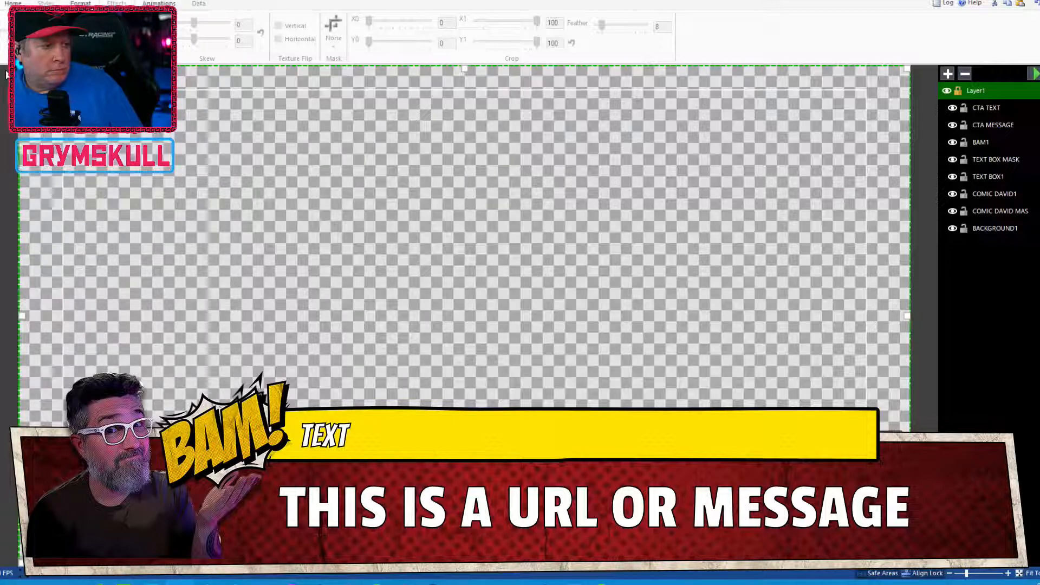